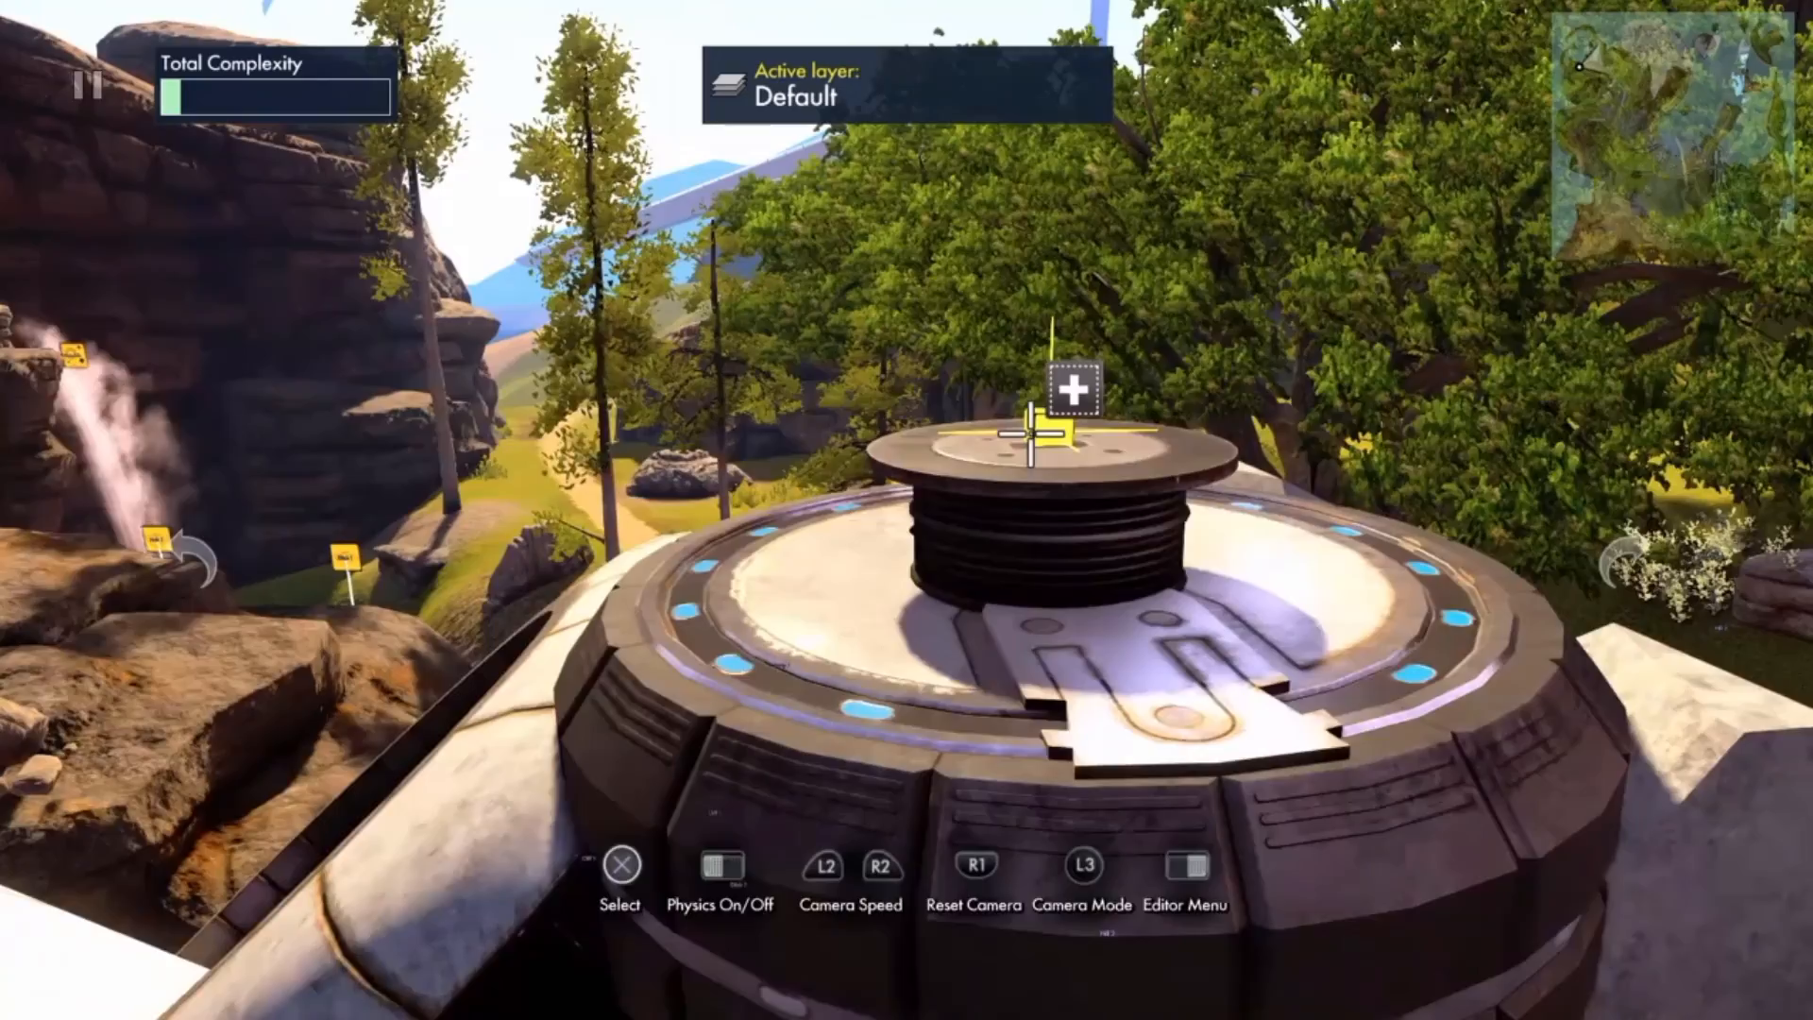
{"action": "left_click", "coordinate": [1030, 434]}
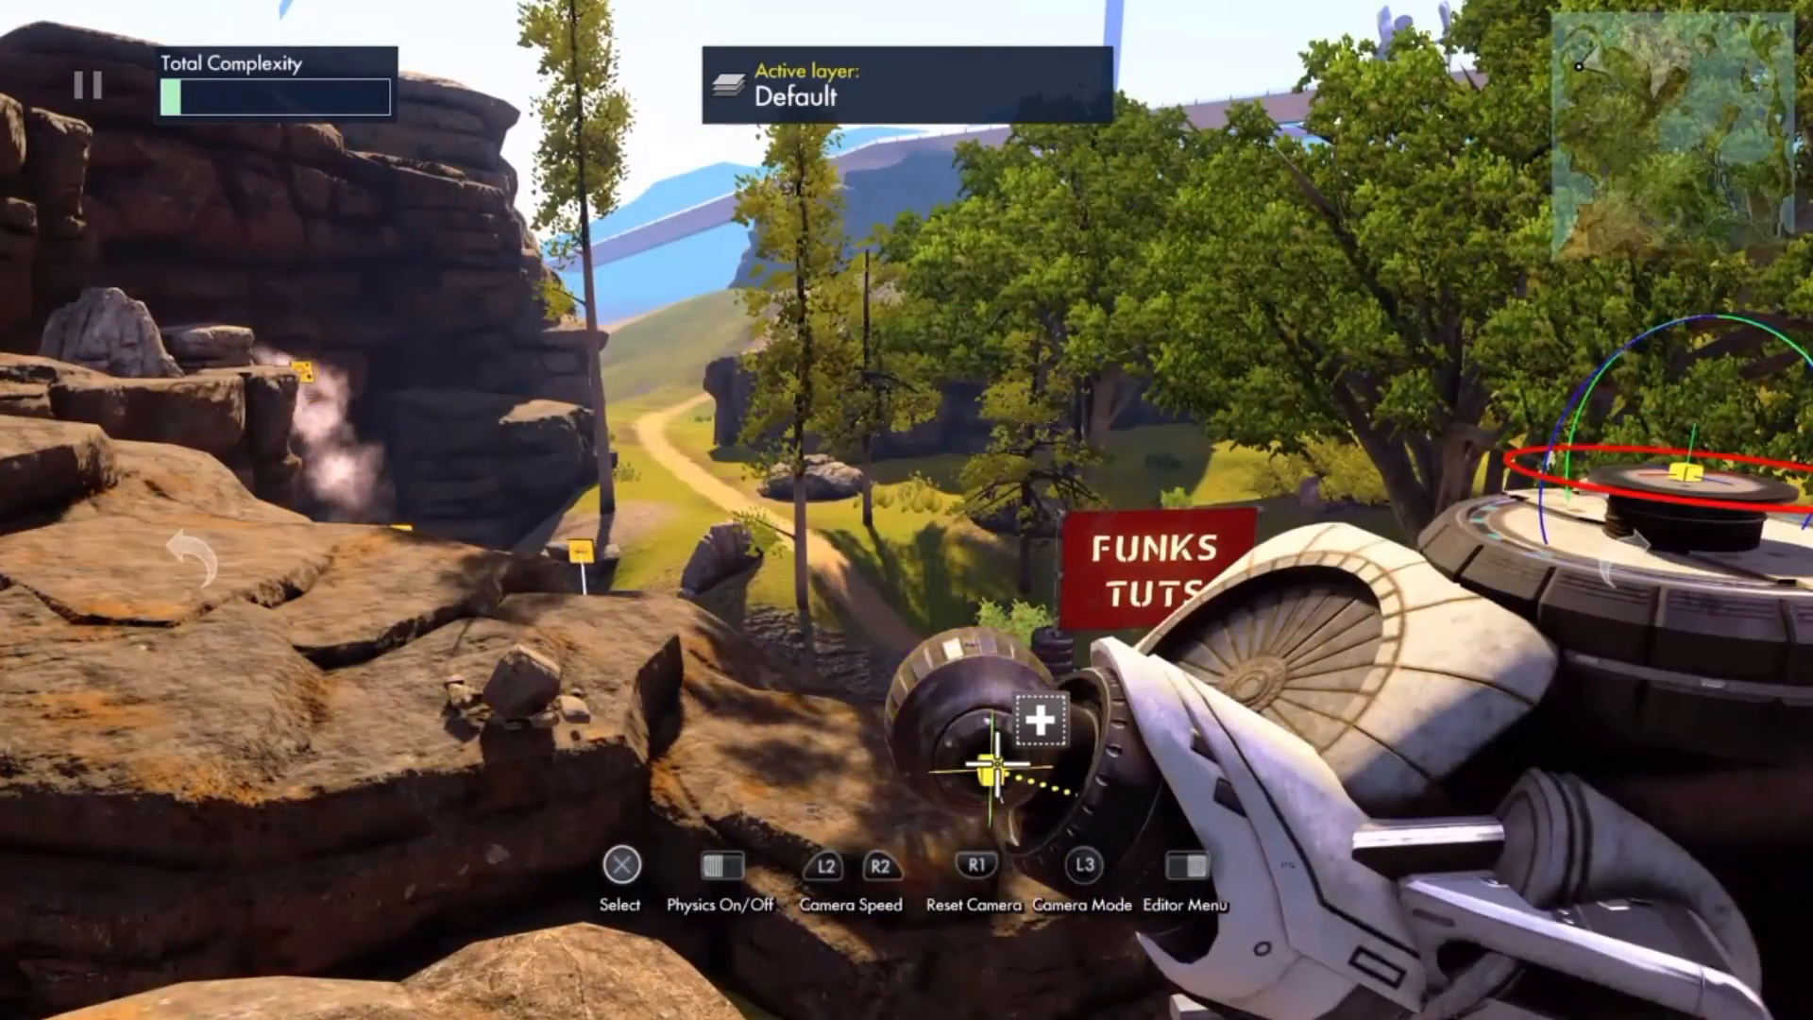
{"action": "left_click", "coordinate": [997, 763]}
{"action": "left_click", "coordinate": [1004, 767]}
{"action": "key", "text": "Escape"}
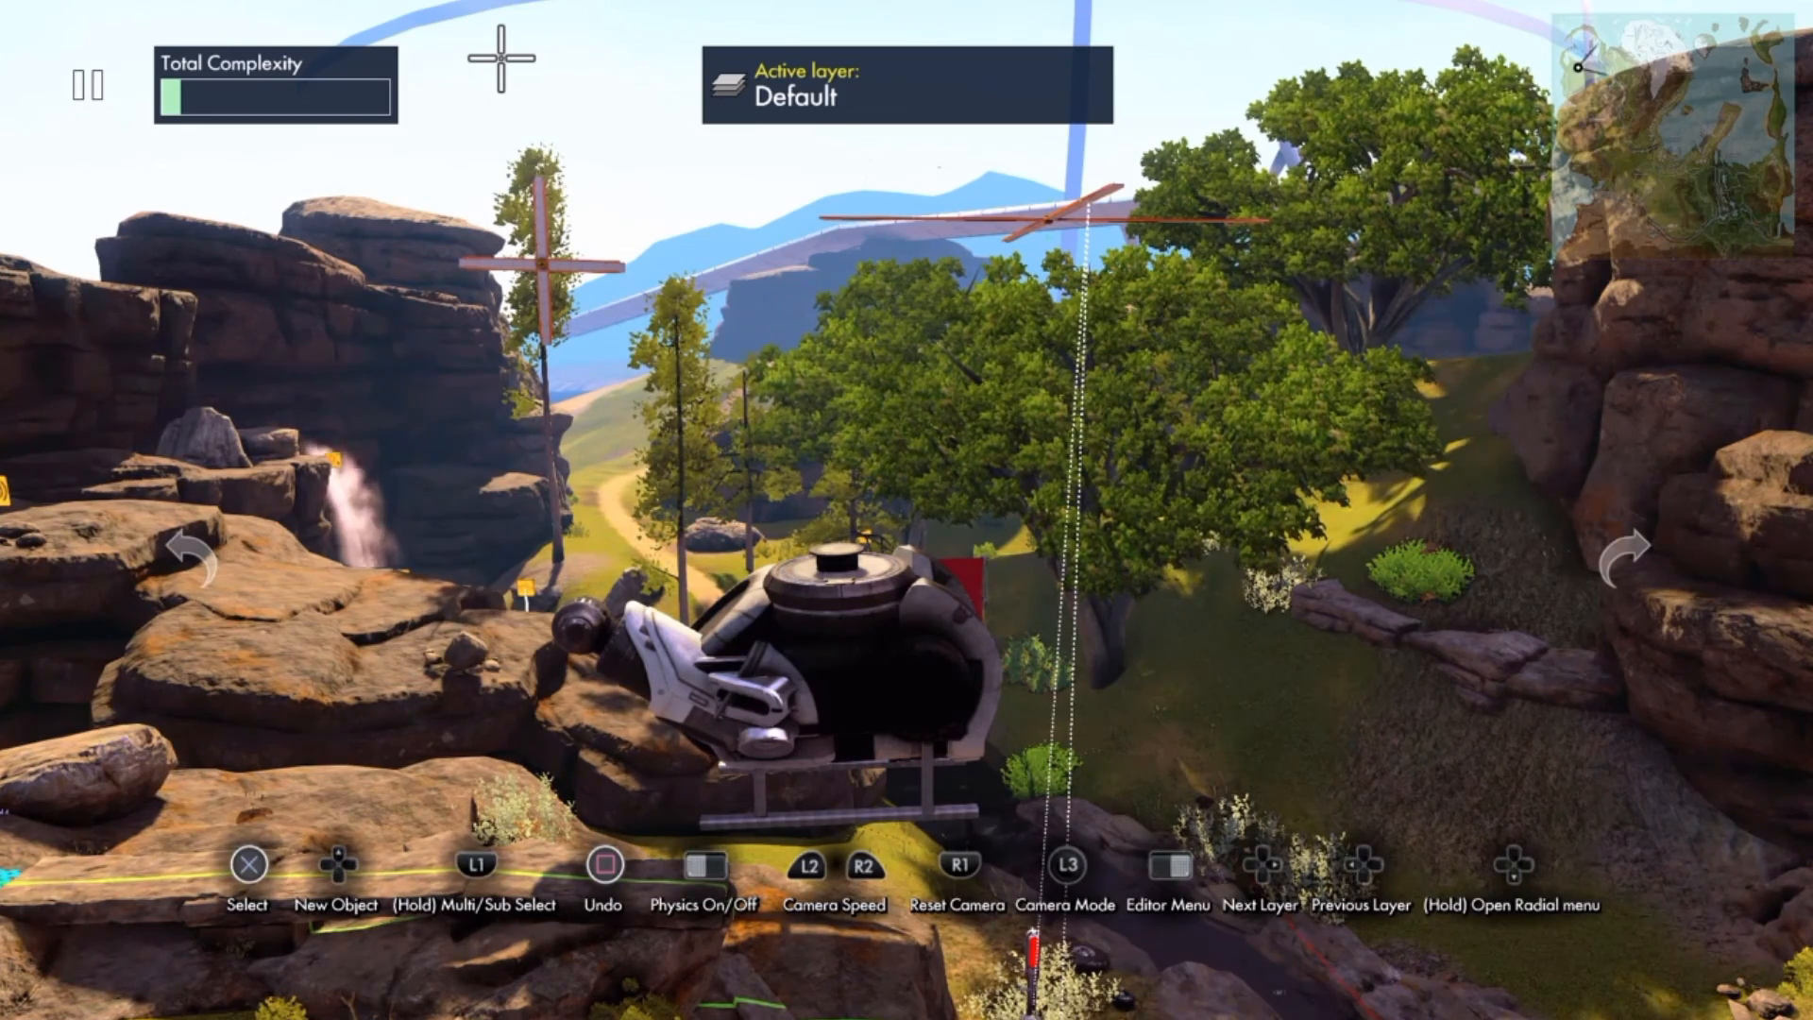
- Add a timed impulse object from the Triggers & Events category and position it in front of the rocks behind the helicopter's tail
{"action": "key", "text": "Up"}
{"action": "key", "text": "Right"}
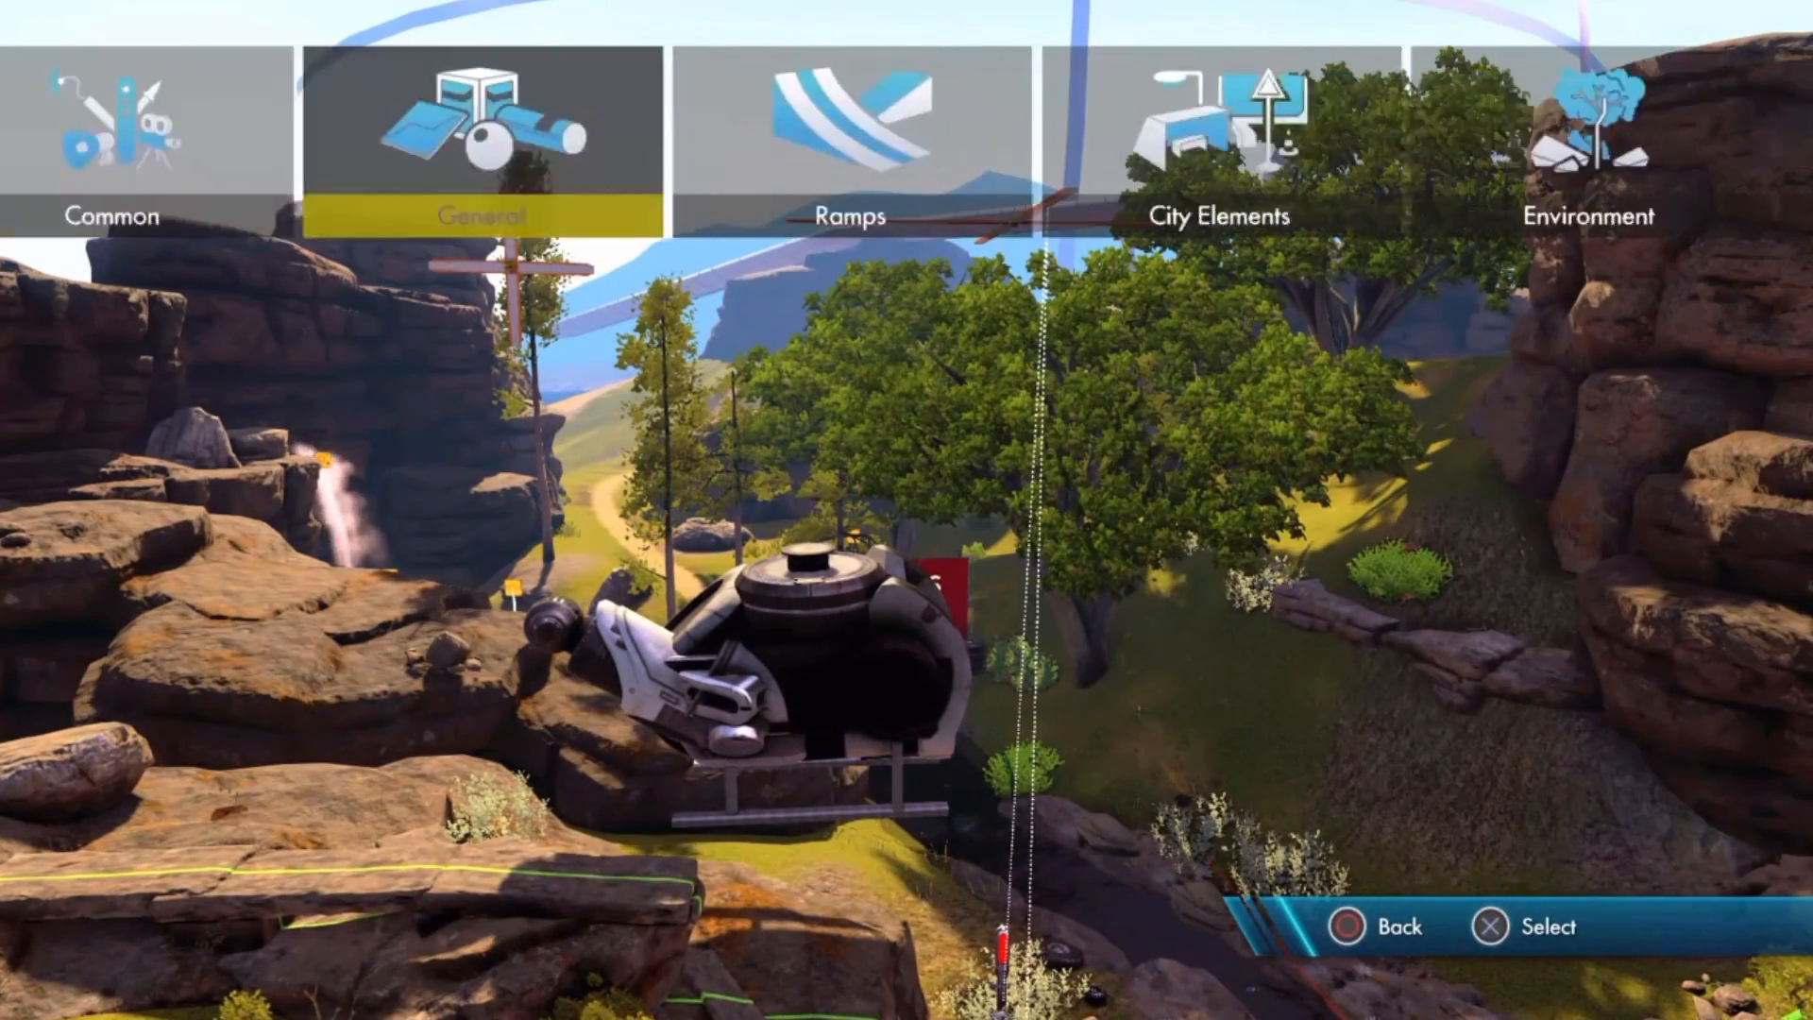
{"action": "key", "text": "Right"}
{"action": "key", "text": "Right"}
{"action": "key", "text": "Right"}
{"action": "key", "text": "Right"}
{"action": "key", "text": "Right"}
{"action": "key", "text": "Right"}
{"action": "key", "text": "Right"}
{"action": "key", "text": "Right"}
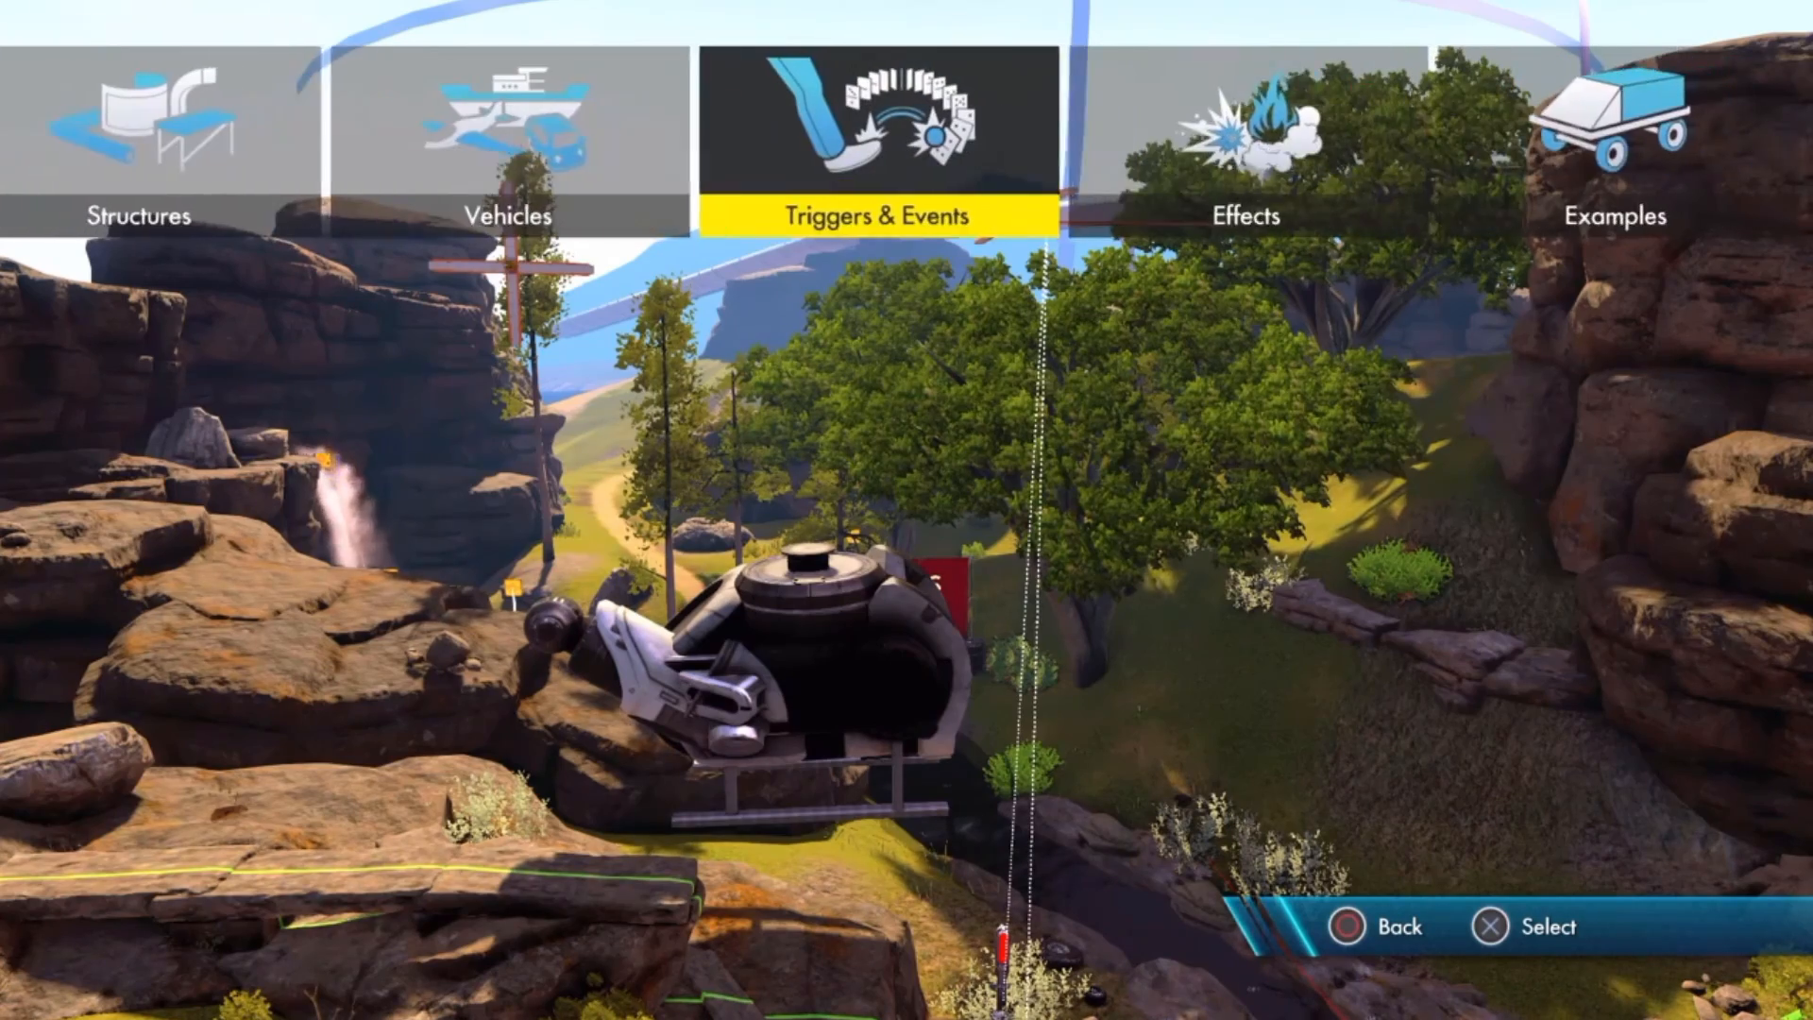
{"action": "key", "text": "Return"}
{"action": "key", "text": "Down"}
{"action": "key", "text": "Down"}
{"action": "key", "text": "Down"}
{"action": "key", "text": "Return"}
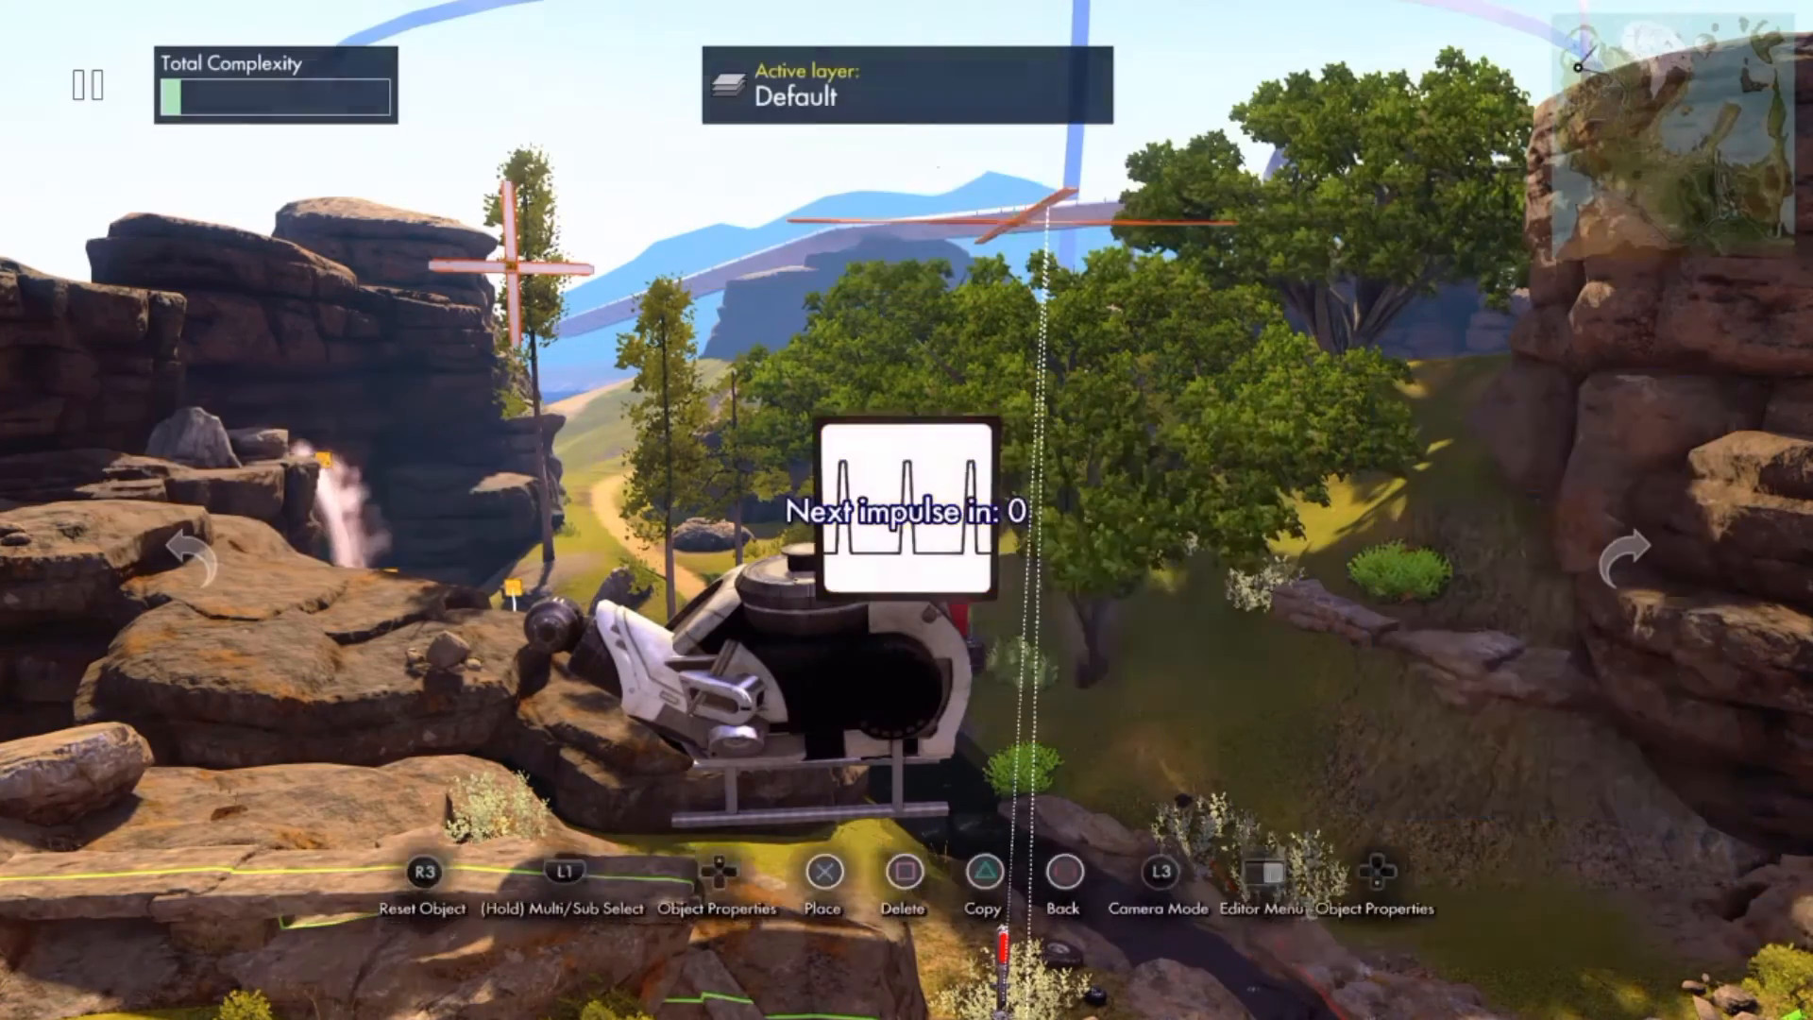
{"action": "key", "text": "Left"}
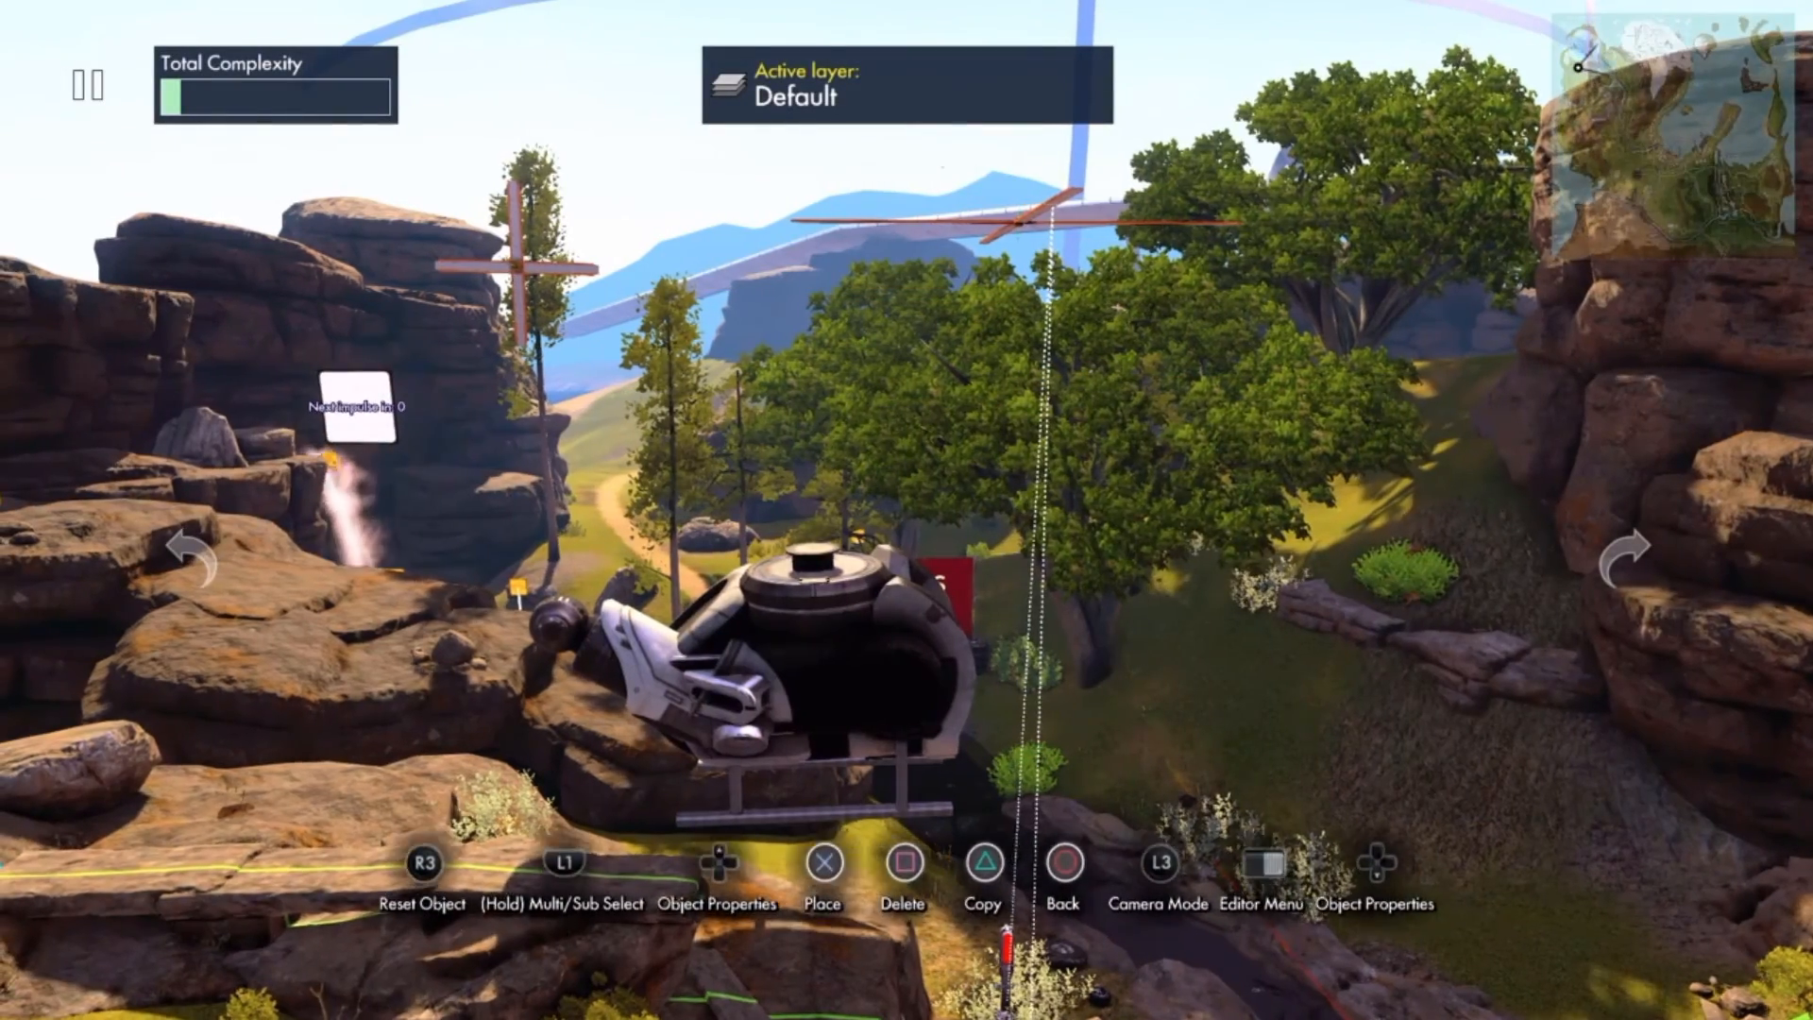
- Duplicate the timed impulse object twice, placing the copies below it to form a column of three
{"action": "key", "text": "ctrl+c"}
{"action": "key", "text": "ctrl+c"}
{"action": "key", "text": "Down"}
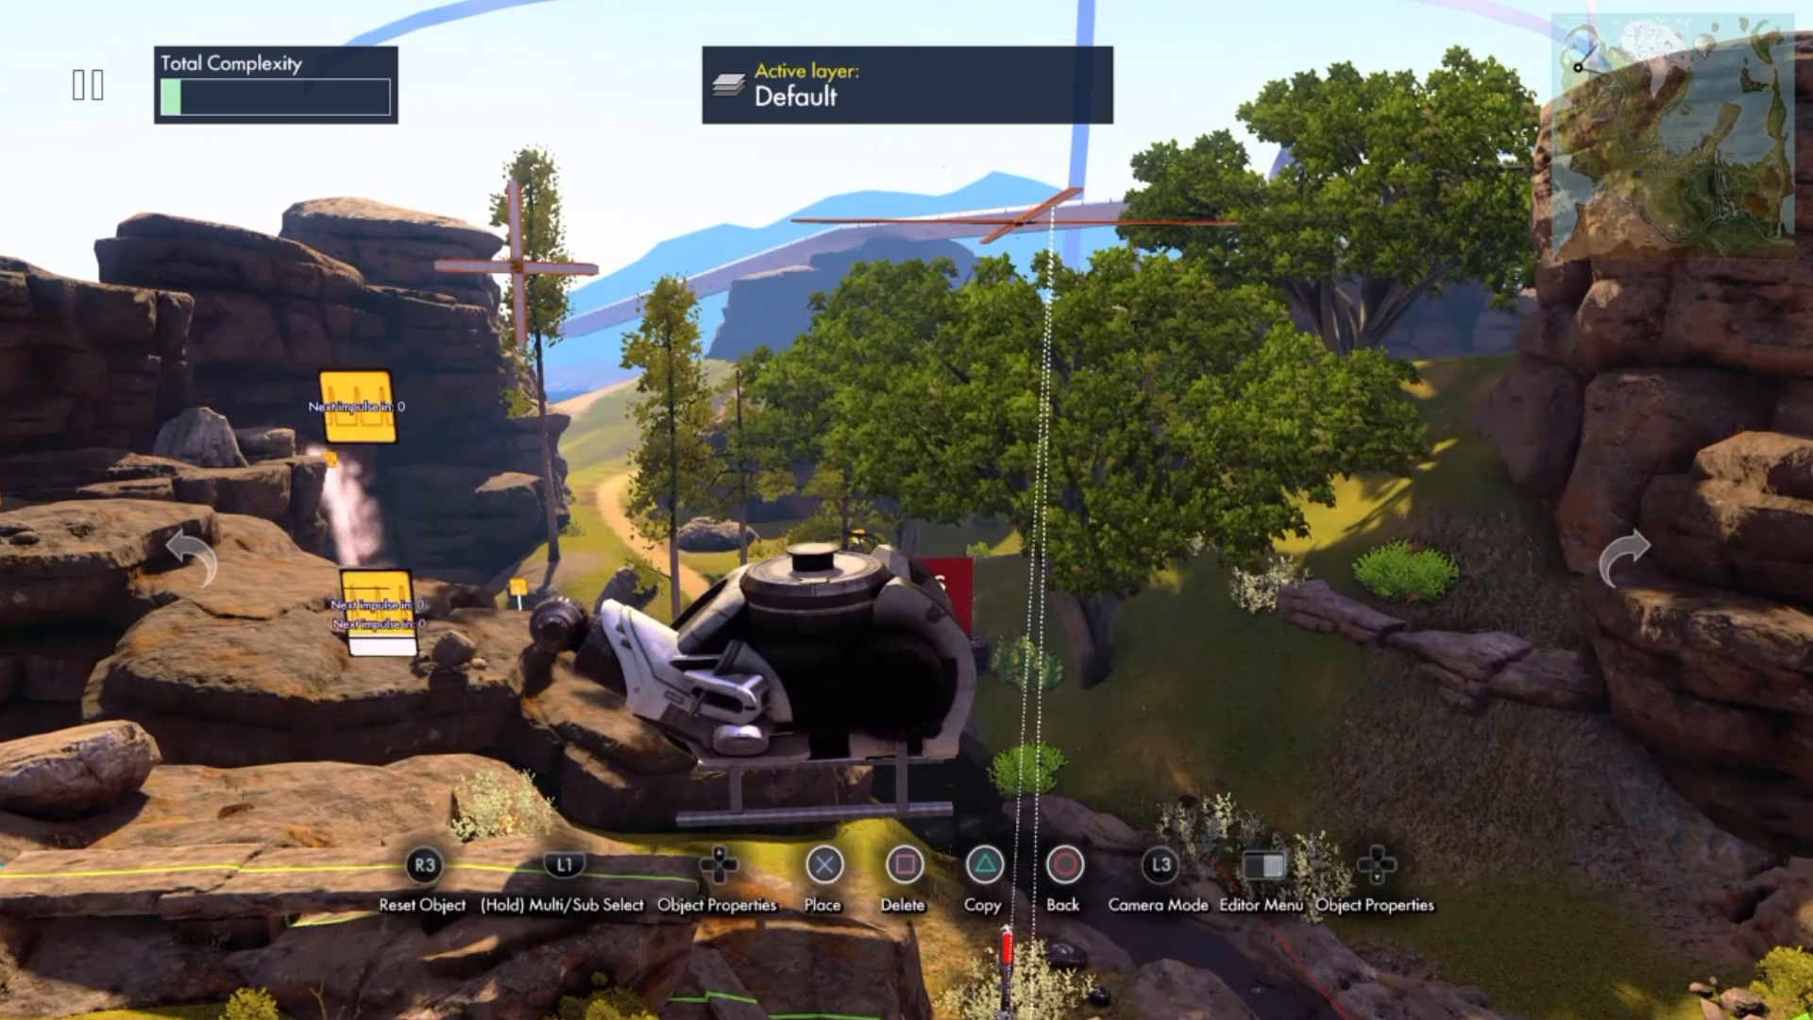
{"action": "key", "text": "Return"}
- Add the event with the wave-and-dots icon and place it beside the top timed impulse object
{"action": "key", "text": "Up"}
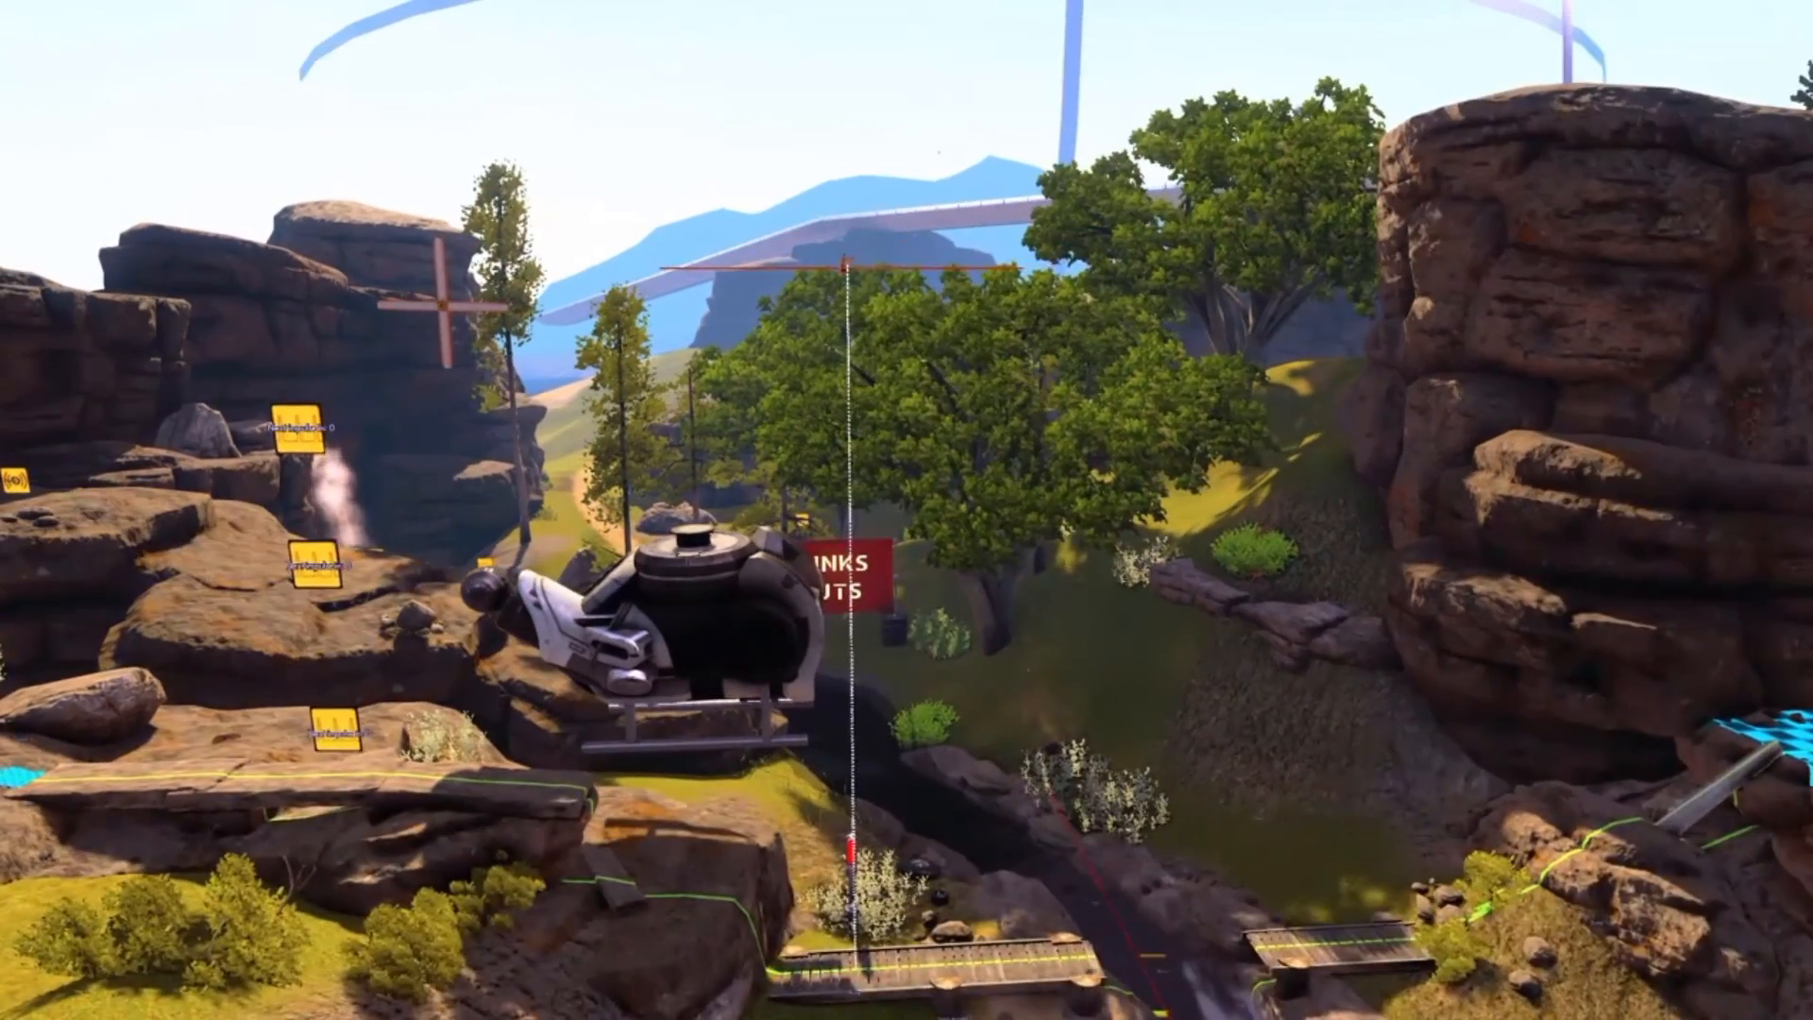
{"action": "key", "text": "Right"}
{"action": "key", "text": "Right"}
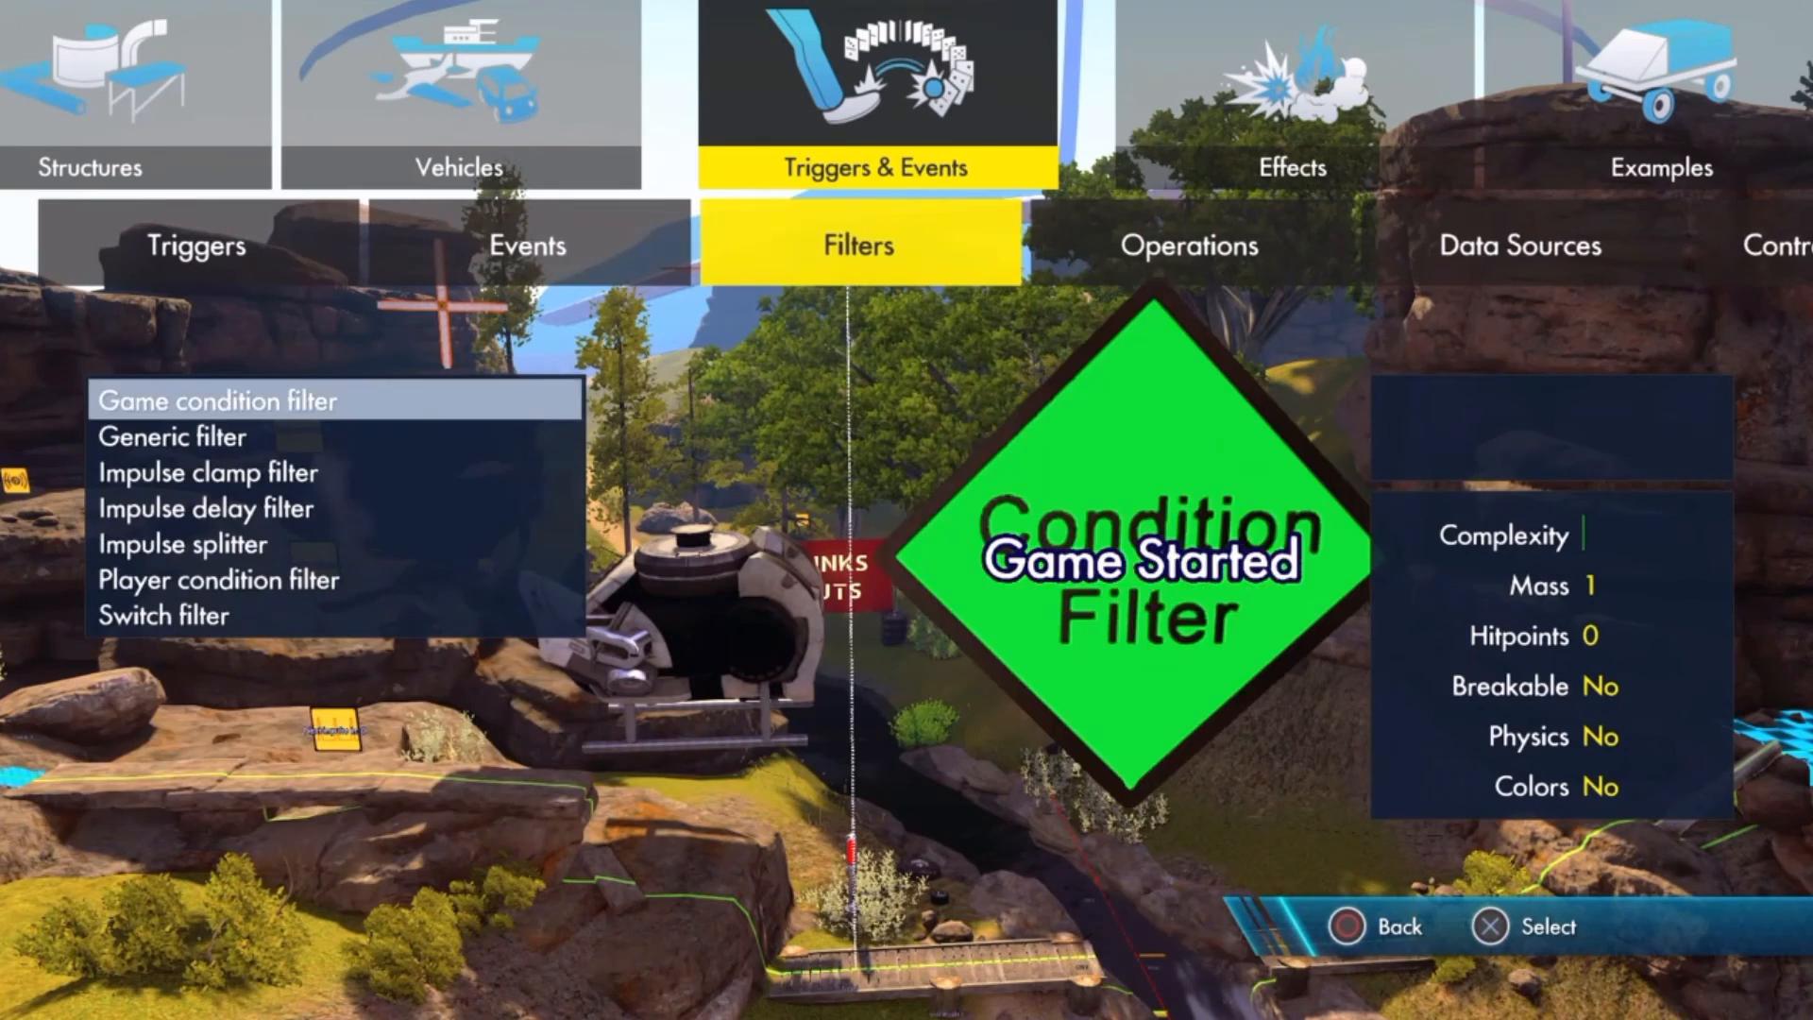
{"action": "key", "text": "Down"}
{"action": "key", "text": "Left"}
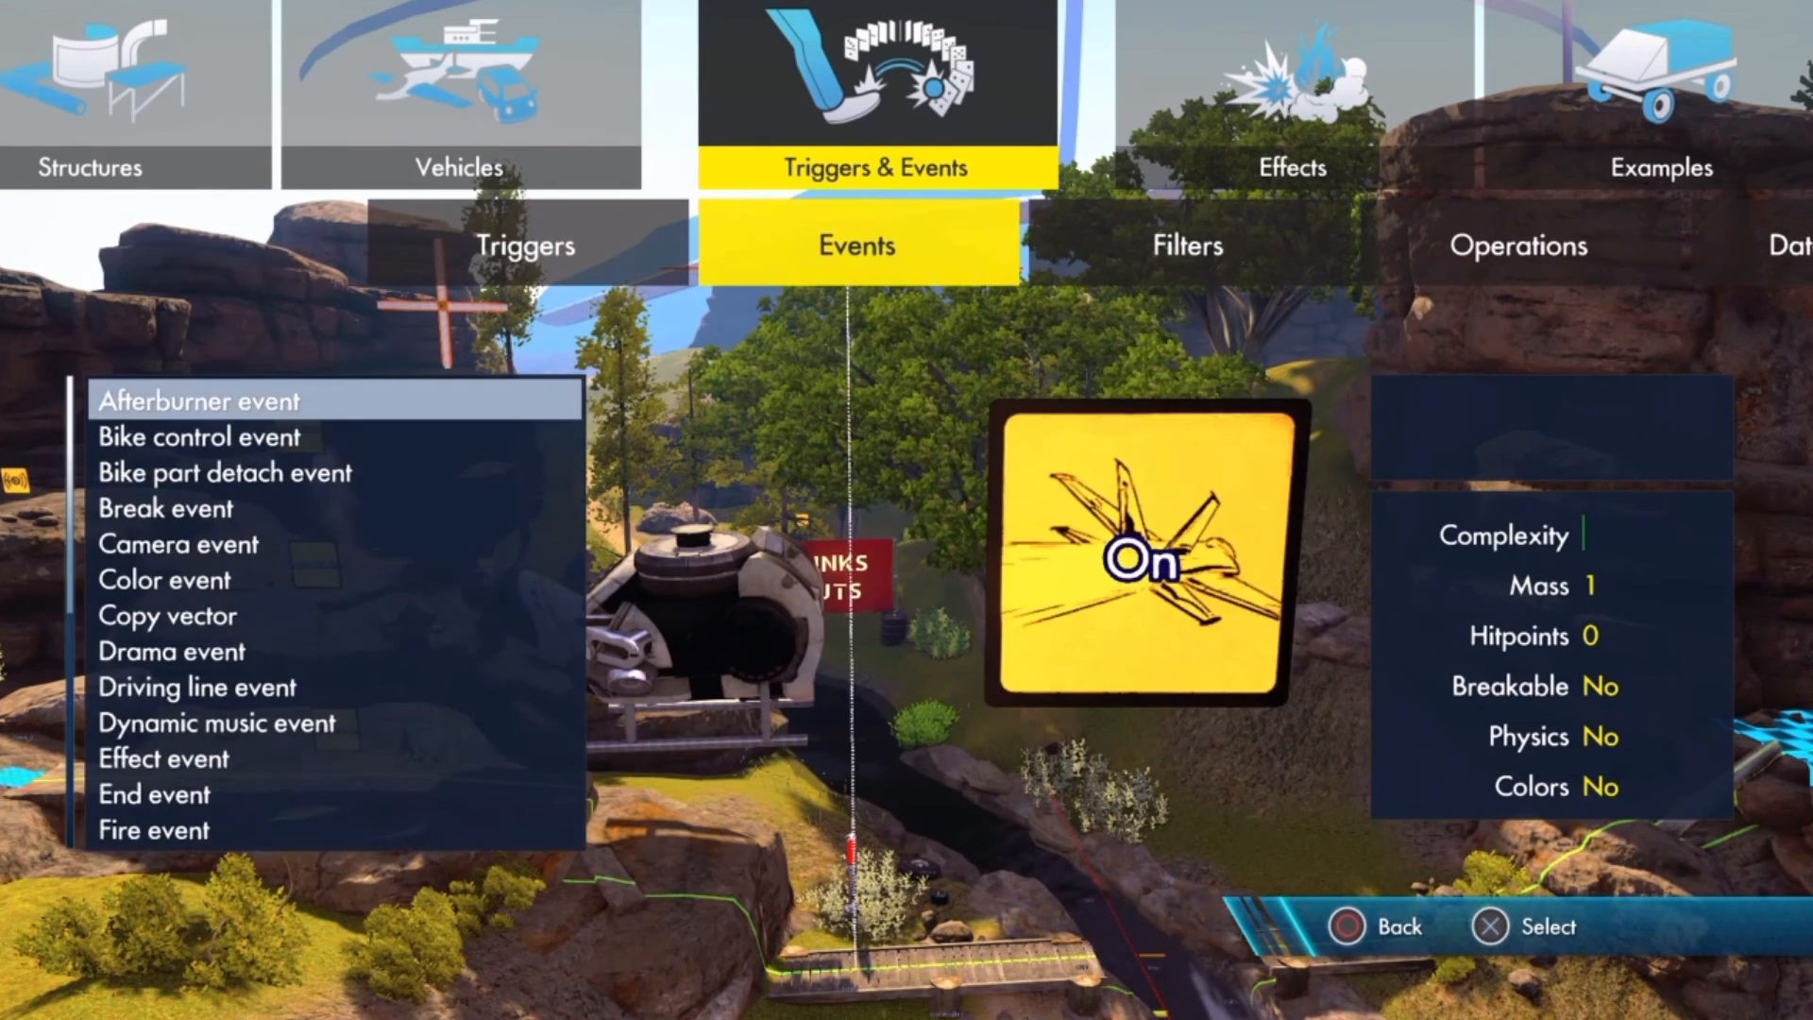
{"action": "key", "text": "Down"}
{"action": "key", "text": "Down"}
{"action": "key", "text": "Down"}
{"action": "key", "text": "Down"}
{"action": "key", "text": "Down"}
{"action": "key", "text": "Down"}
{"action": "key", "text": "Down"}
{"action": "key", "text": "Down"}
{"action": "key", "text": "Down"}
{"action": "key", "text": "Down"}
{"action": "key", "text": "Down"}
{"action": "key", "text": "Down"}
{"action": "key", "text": "Down"}
{"action": "key", "text": "Down"}
{"action": "key", "text": "Down"}
{"action": "key", "text": "Down"}
{"action": "key", "text": "Down"}
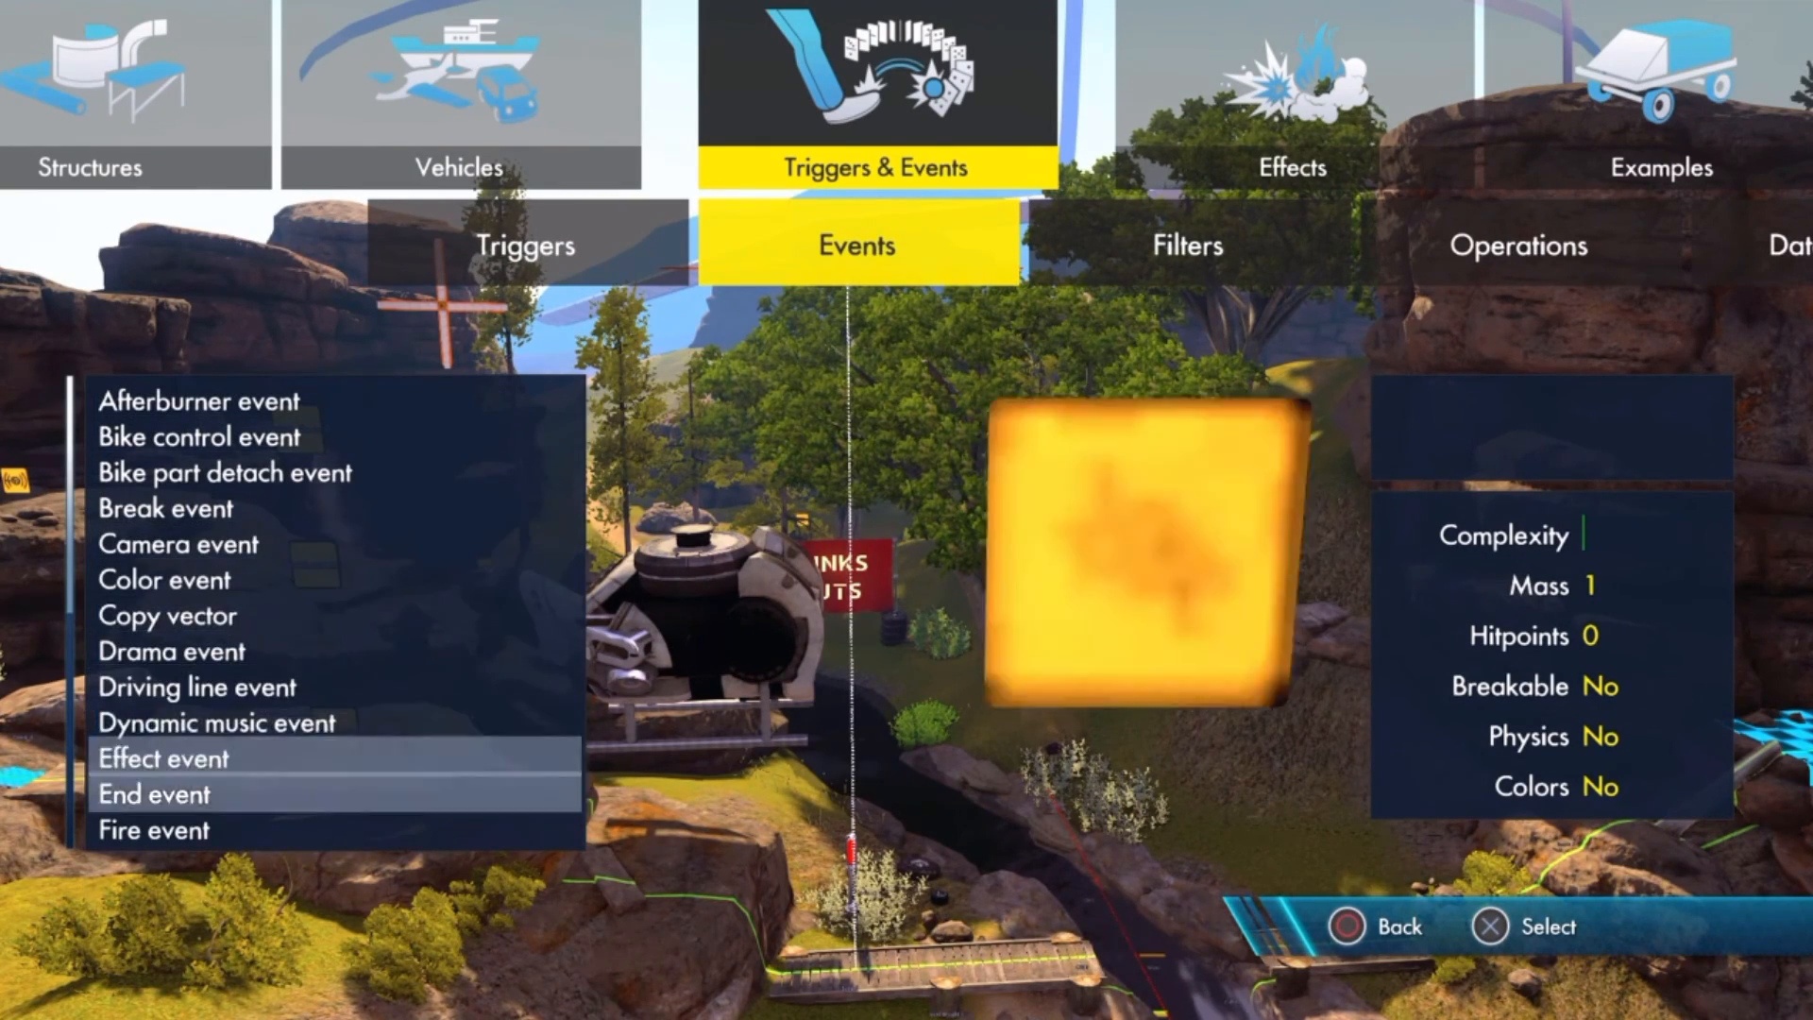
{"action": "key", "text": "Return"}
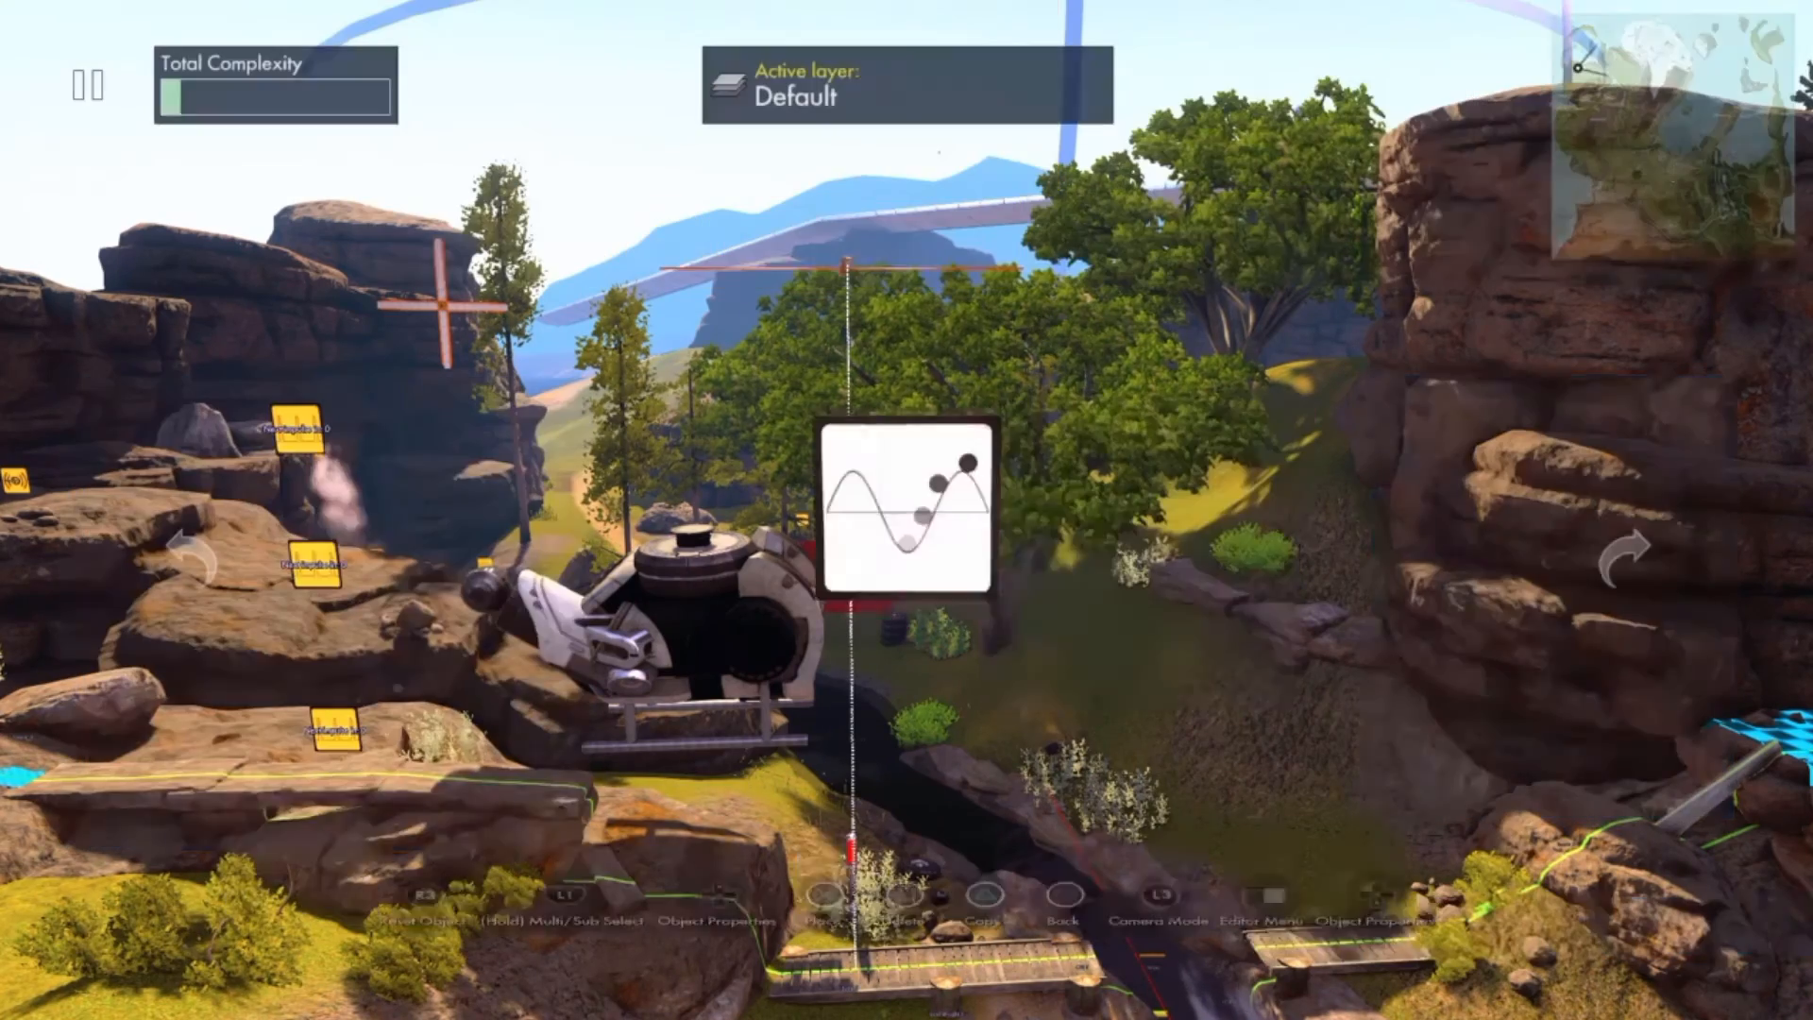
{"action": "key", "text": "Left"}
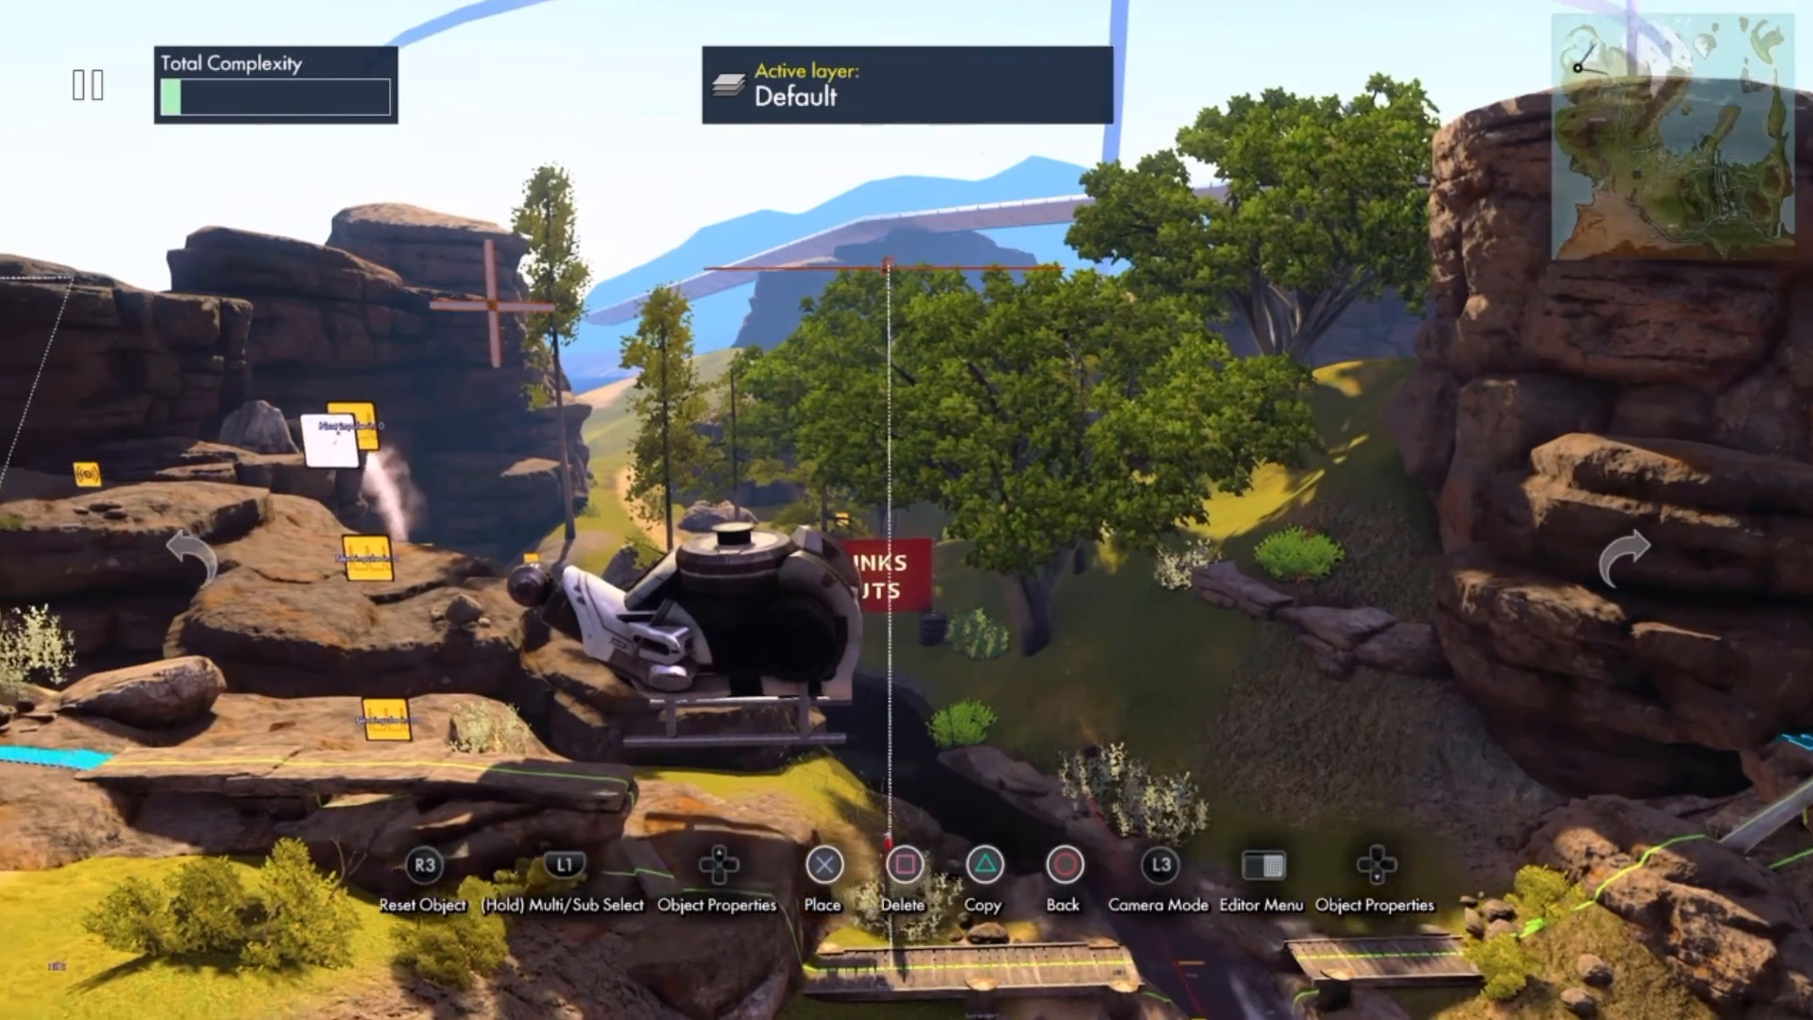
{"action": "key", "text": "Right"}
{"action": "key", "text": "Left"}
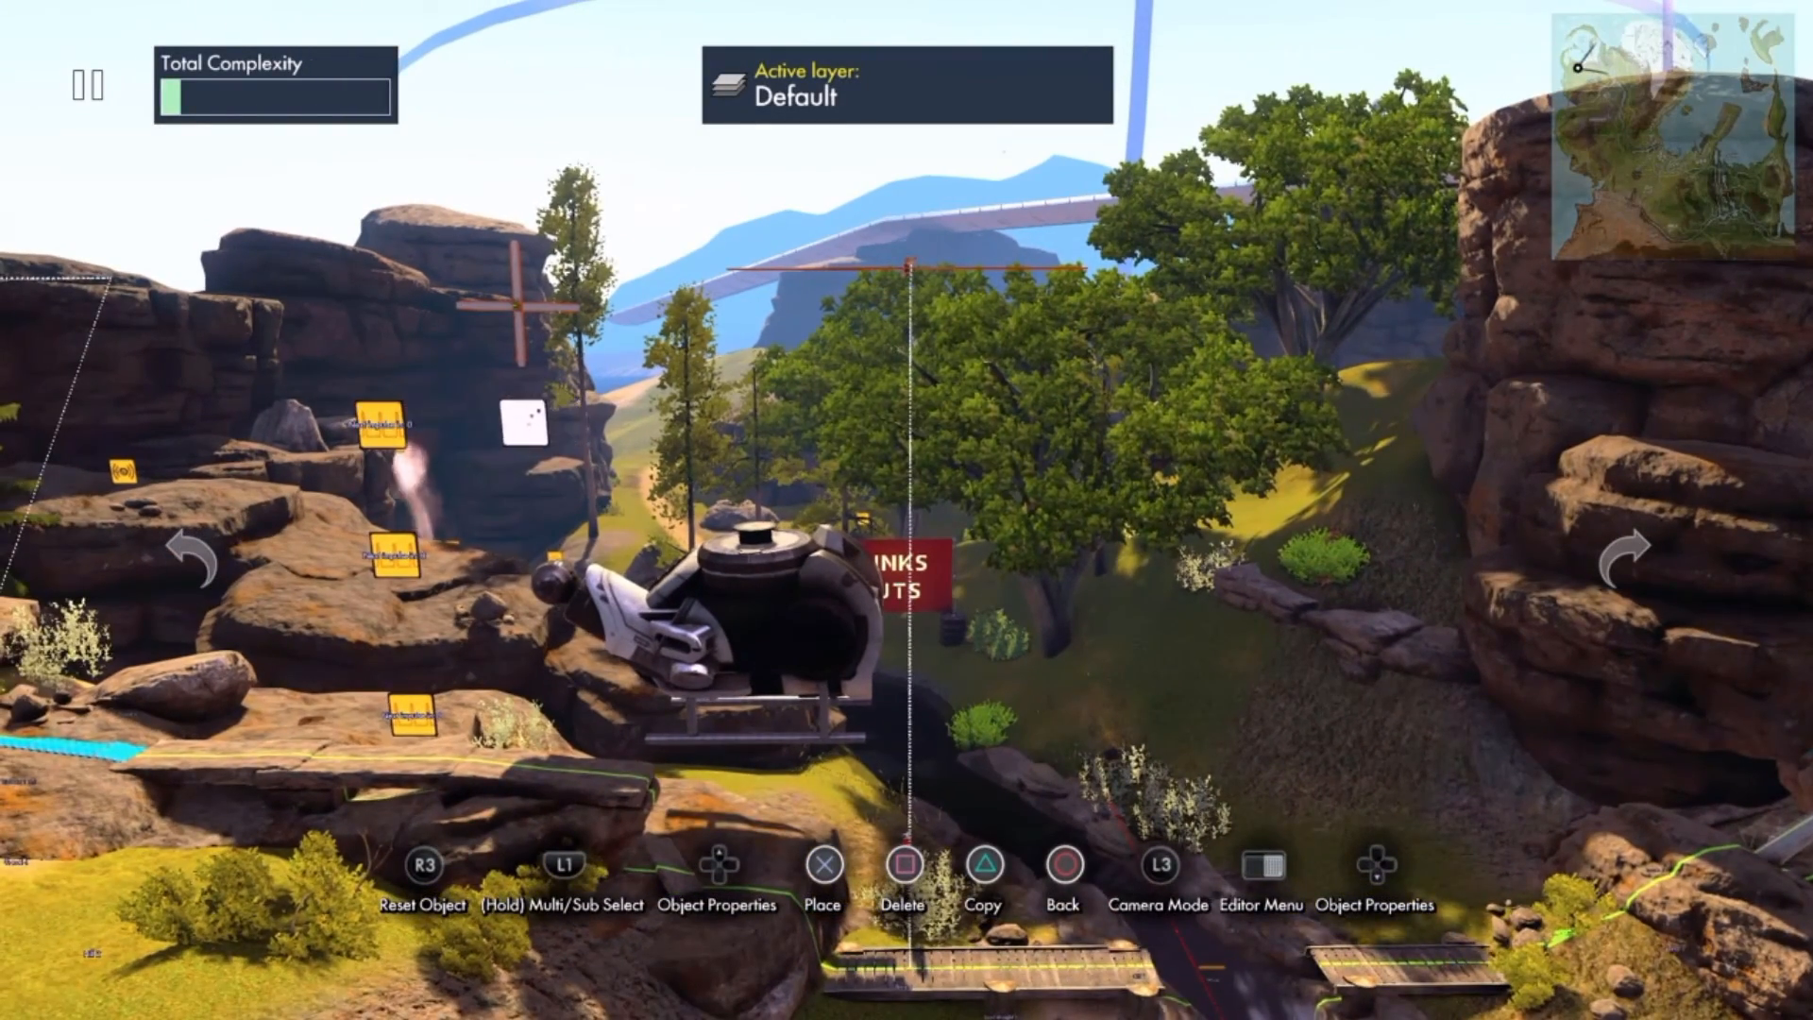
{"action": "key", "text": "Return"}
- Duplicate the wave-and-dots event twice downward so each timed impulse object has one beside it
{"action": "key", "text": "c"}
{"action": "key", "text": "Down"}
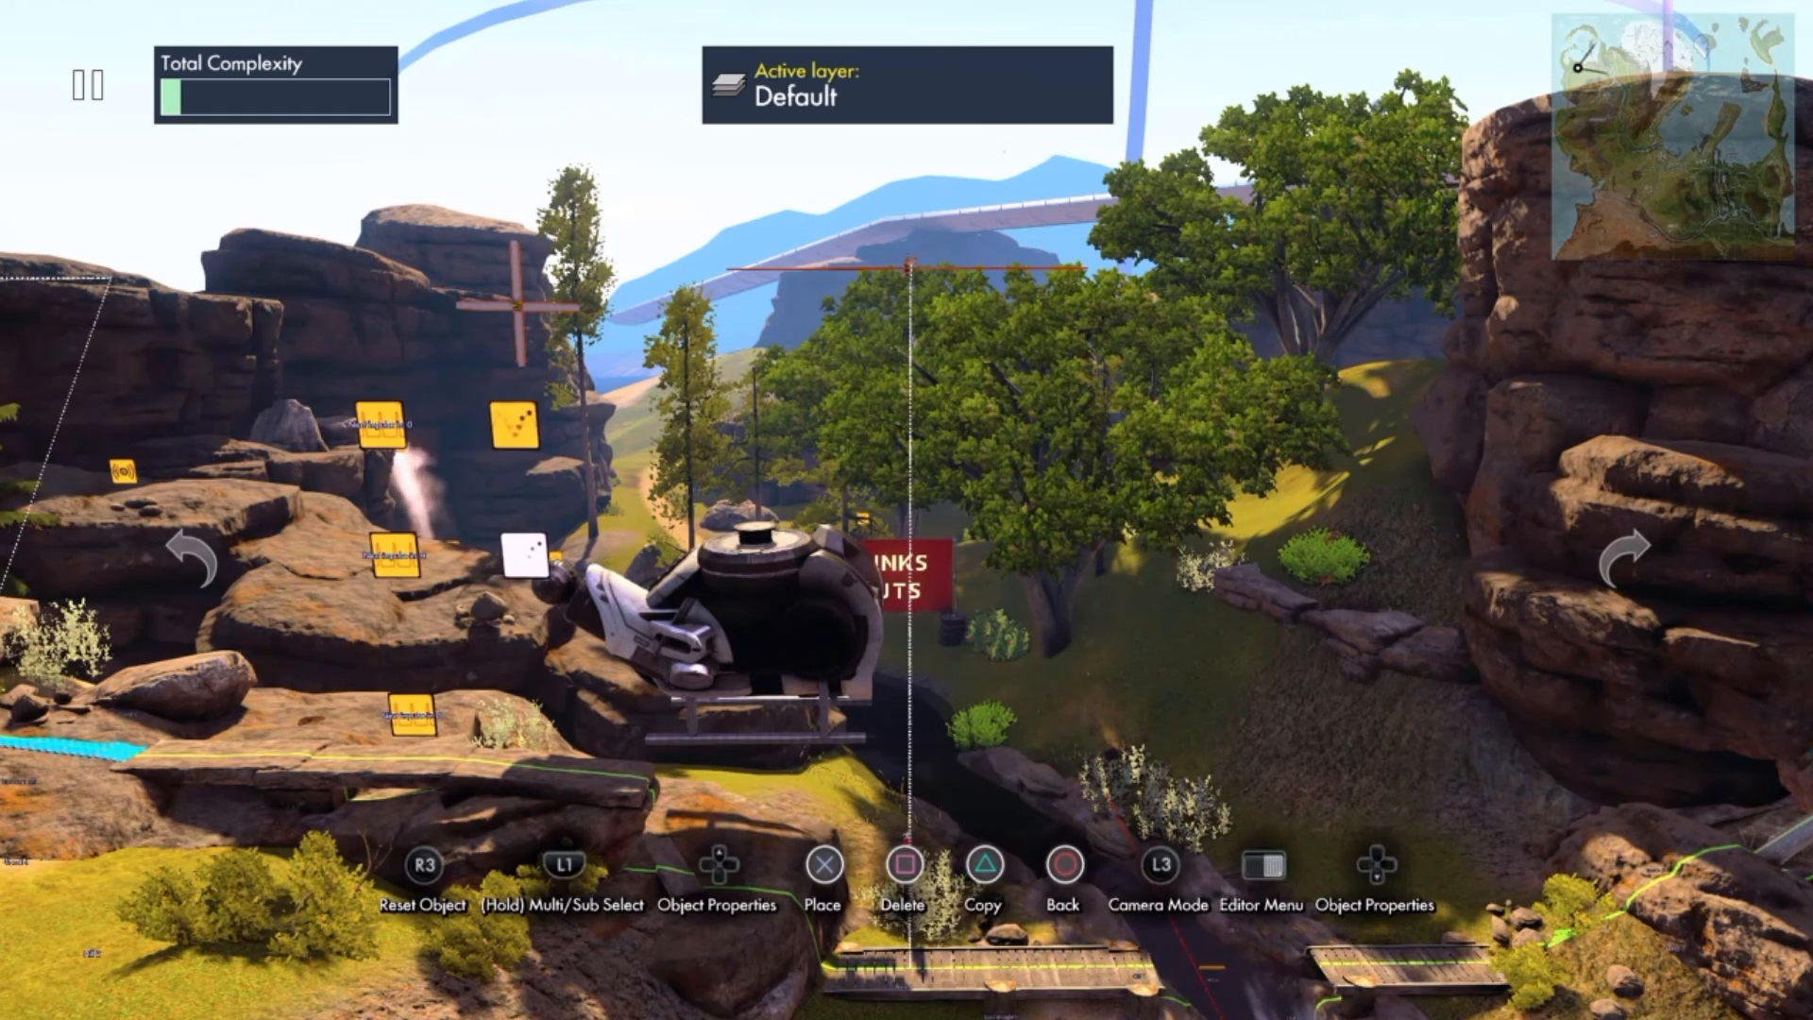
{"action": "key", "text": "Return"}
{"action": "key", "text": "c"}
{"action": "key", "text": "Down"}
{"action": "key", "text": "Return"}
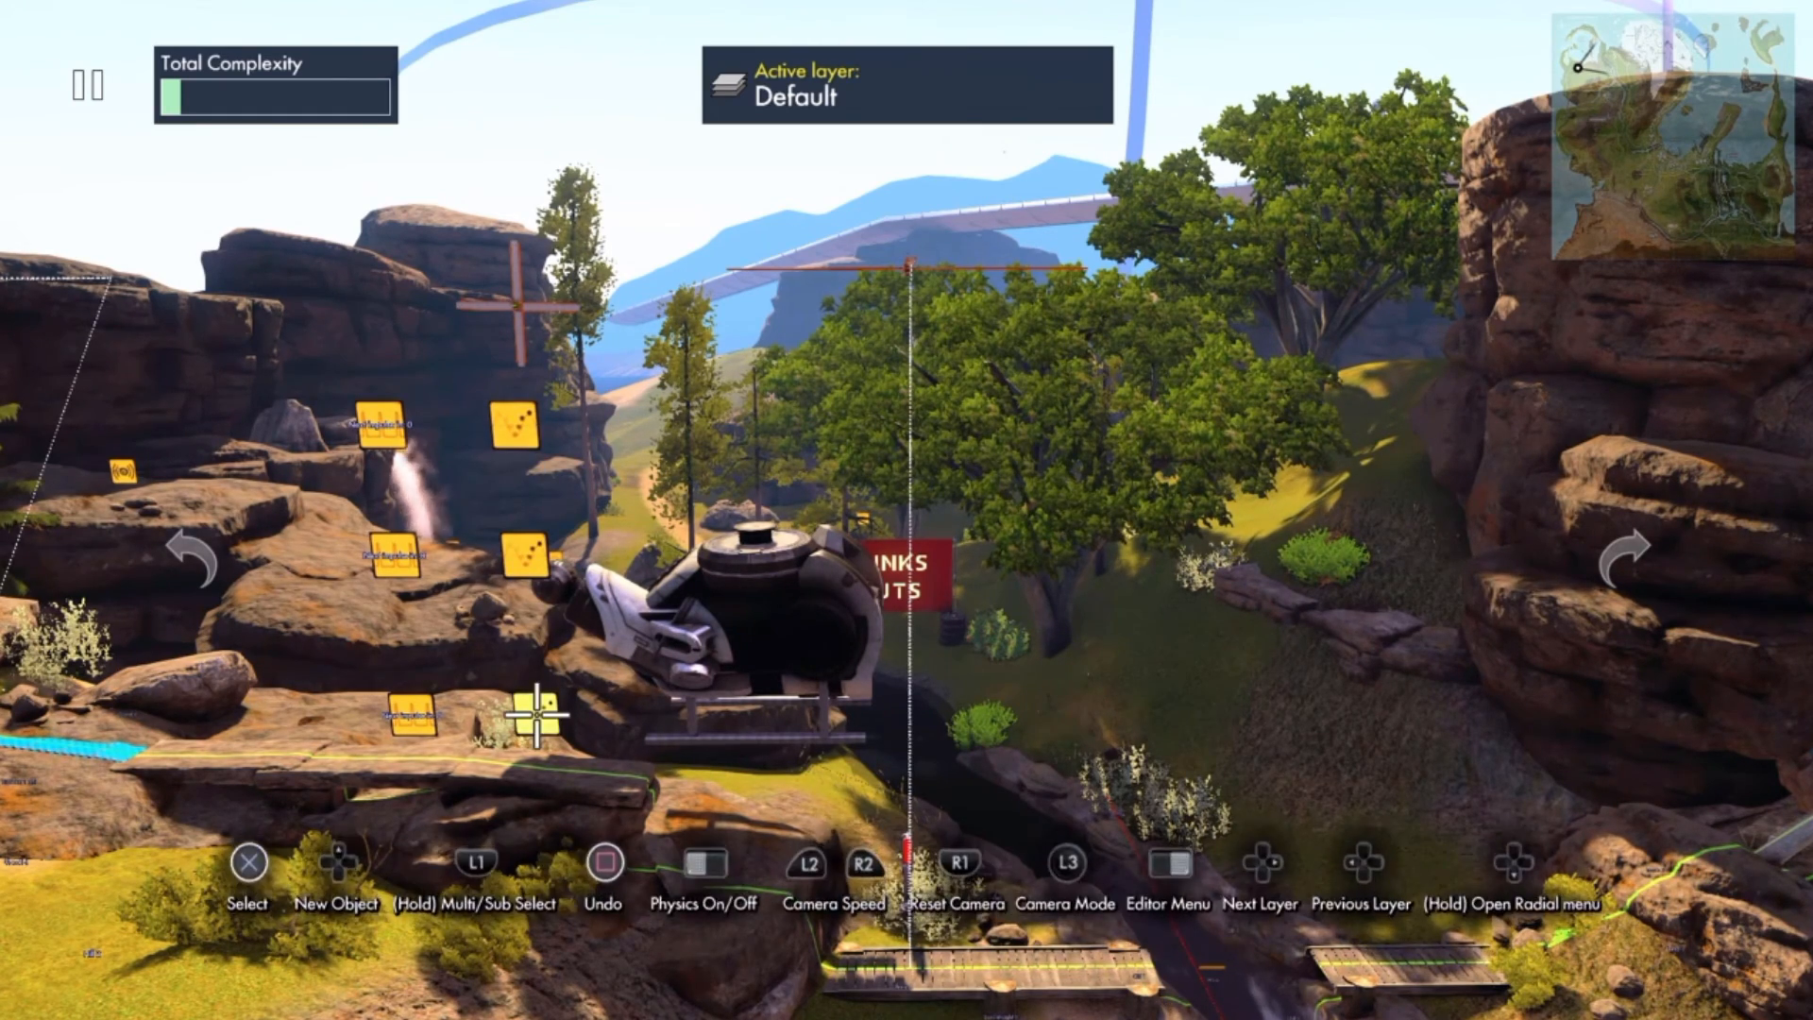
- Add a Curve data source and position it to the right of the top wave-and-dots event
{"action": "key", "text": "Right"}
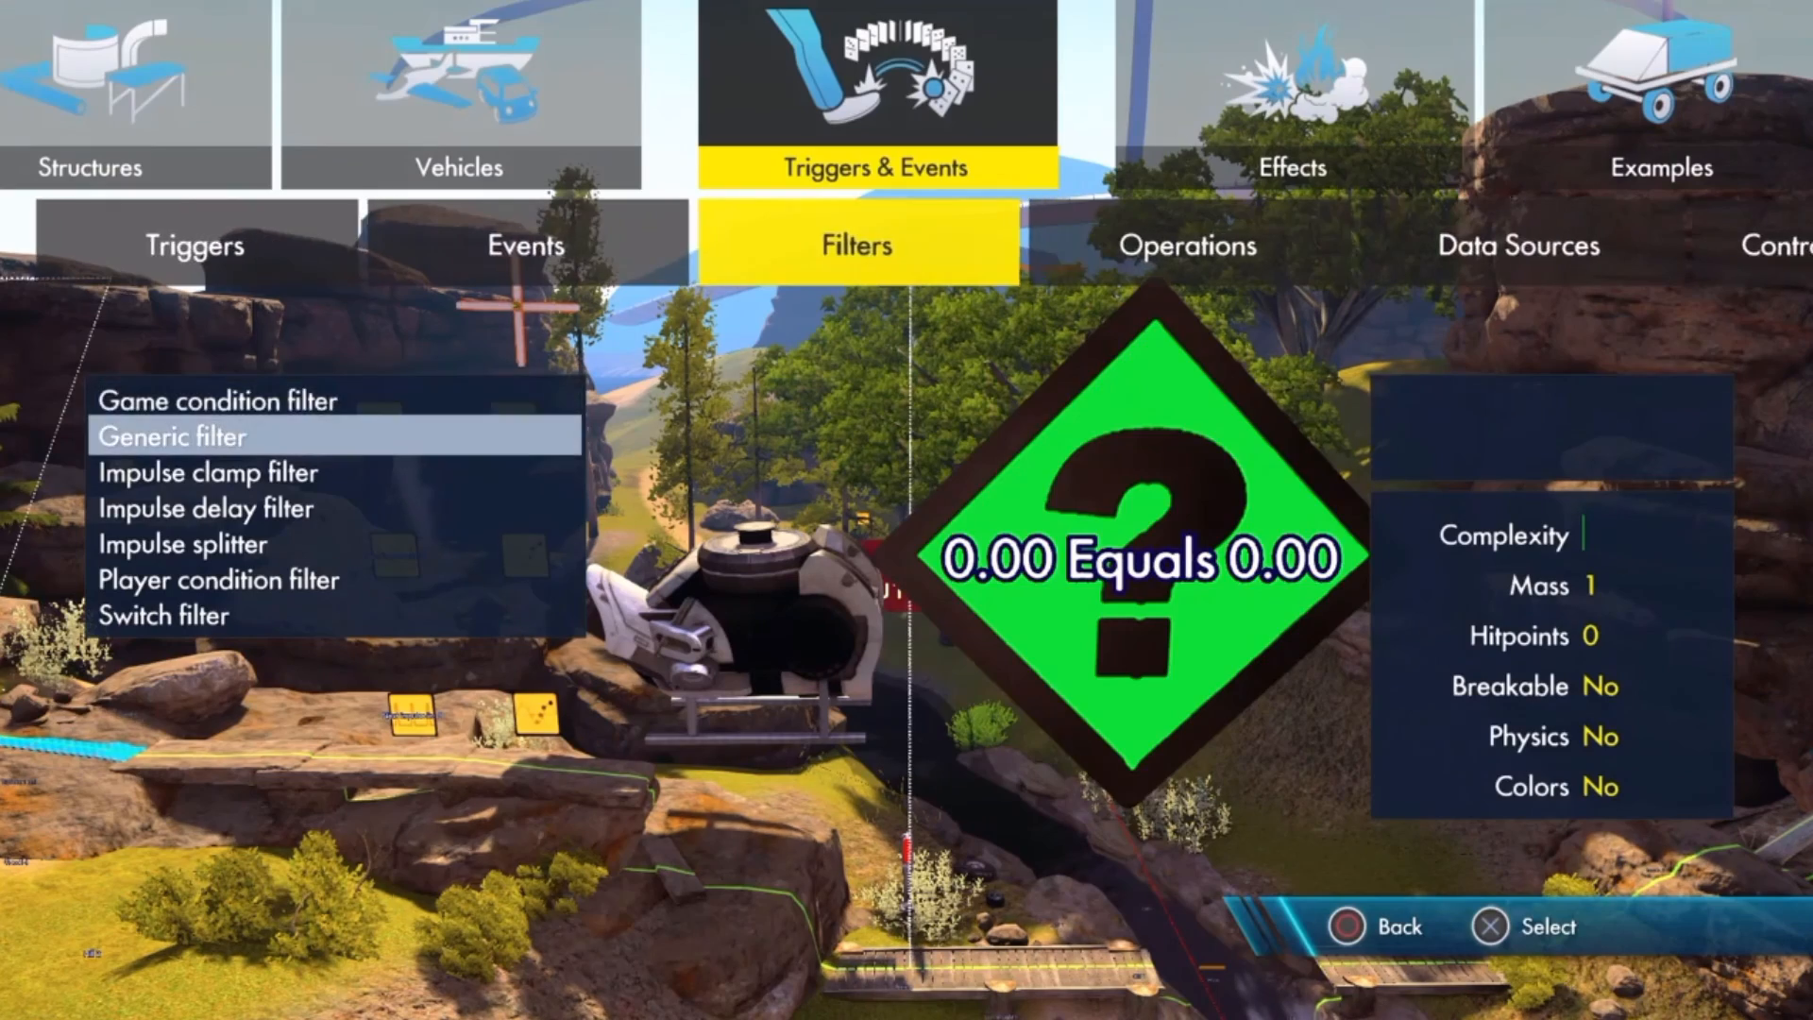
{"action": "key", "text": "Right"}
{"action": "key", "text": "Right"}
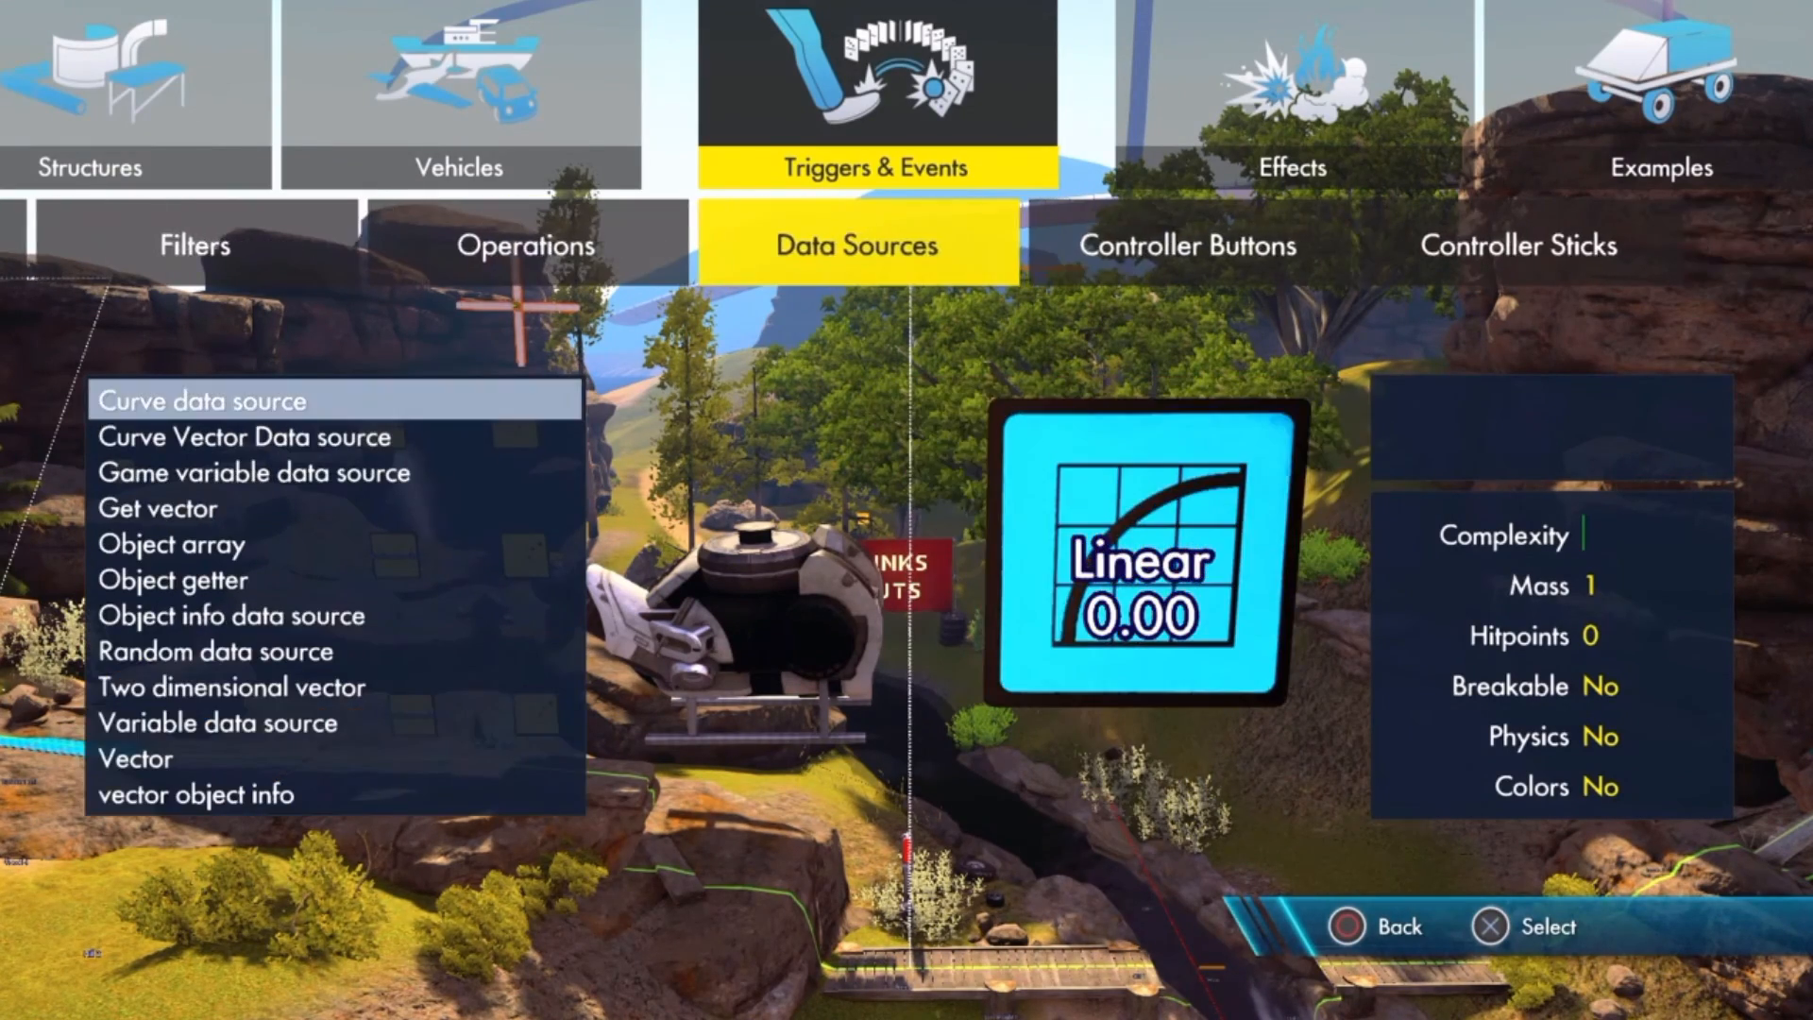
{"action": "key", "text": "Return"}
{"action": "key", "text": "Left"}
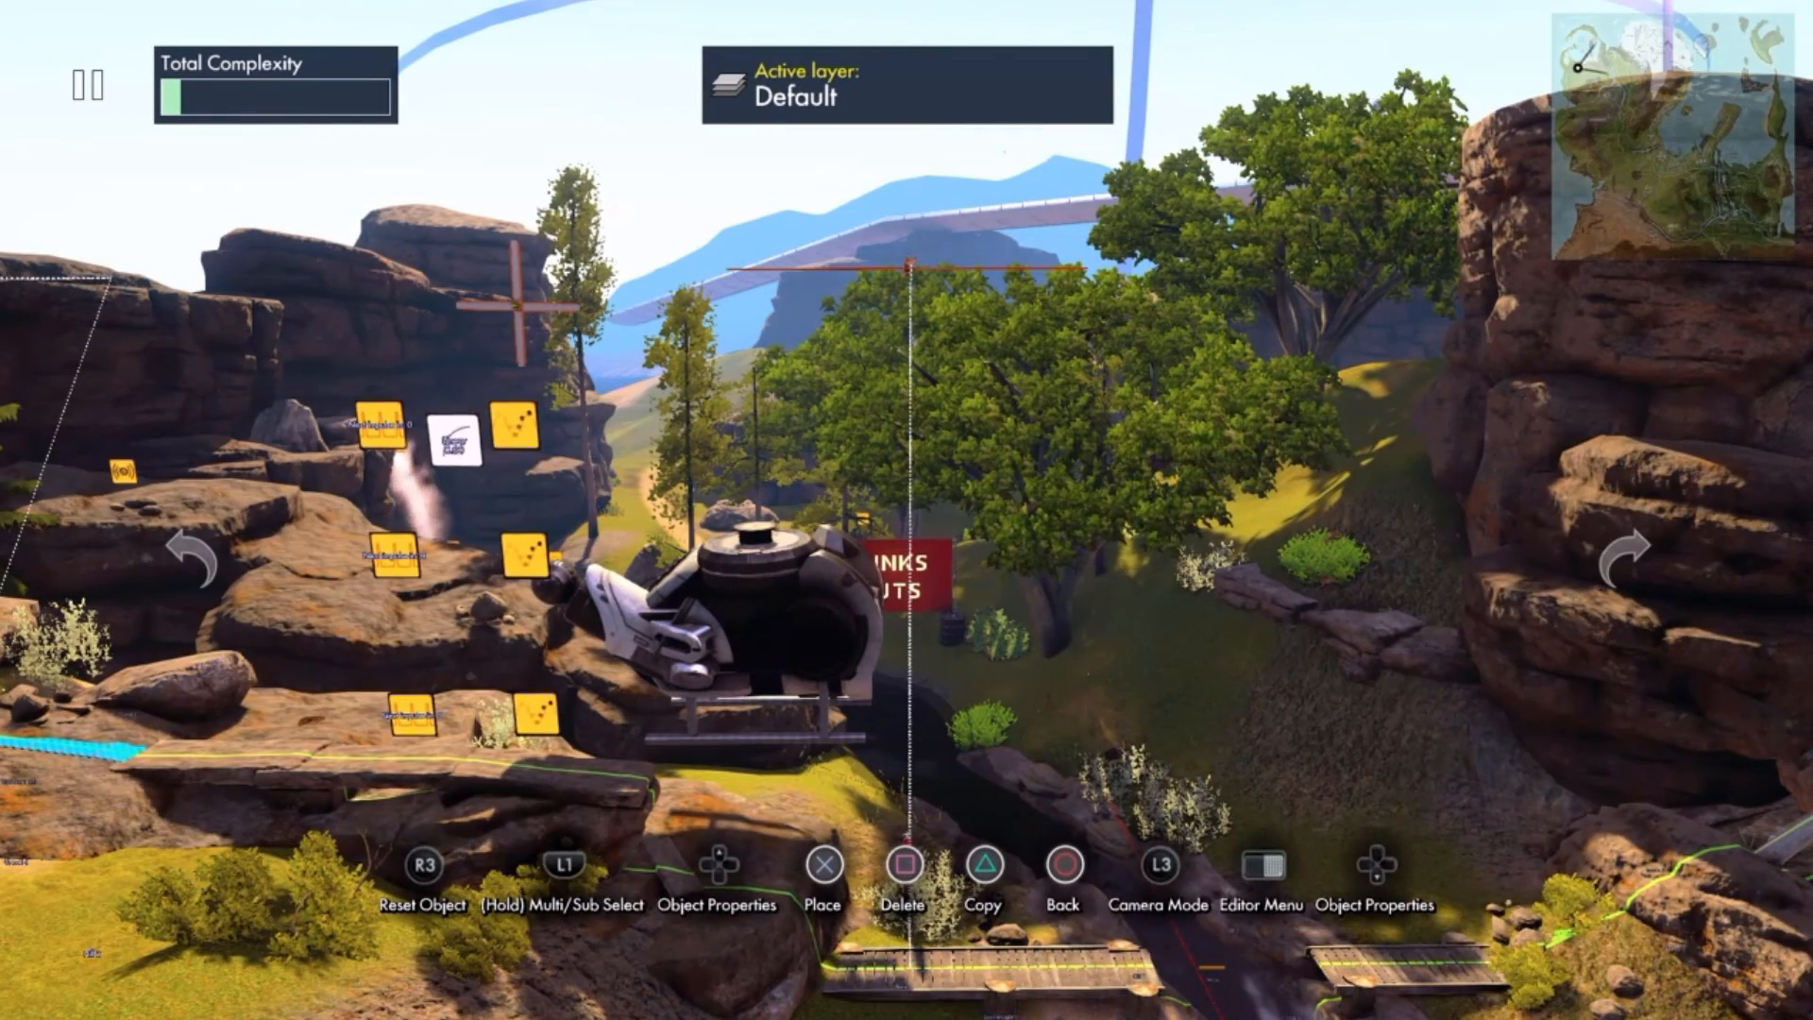
{"action": "key", "text": "Right"}
{"action": "key", "text": "Right"}
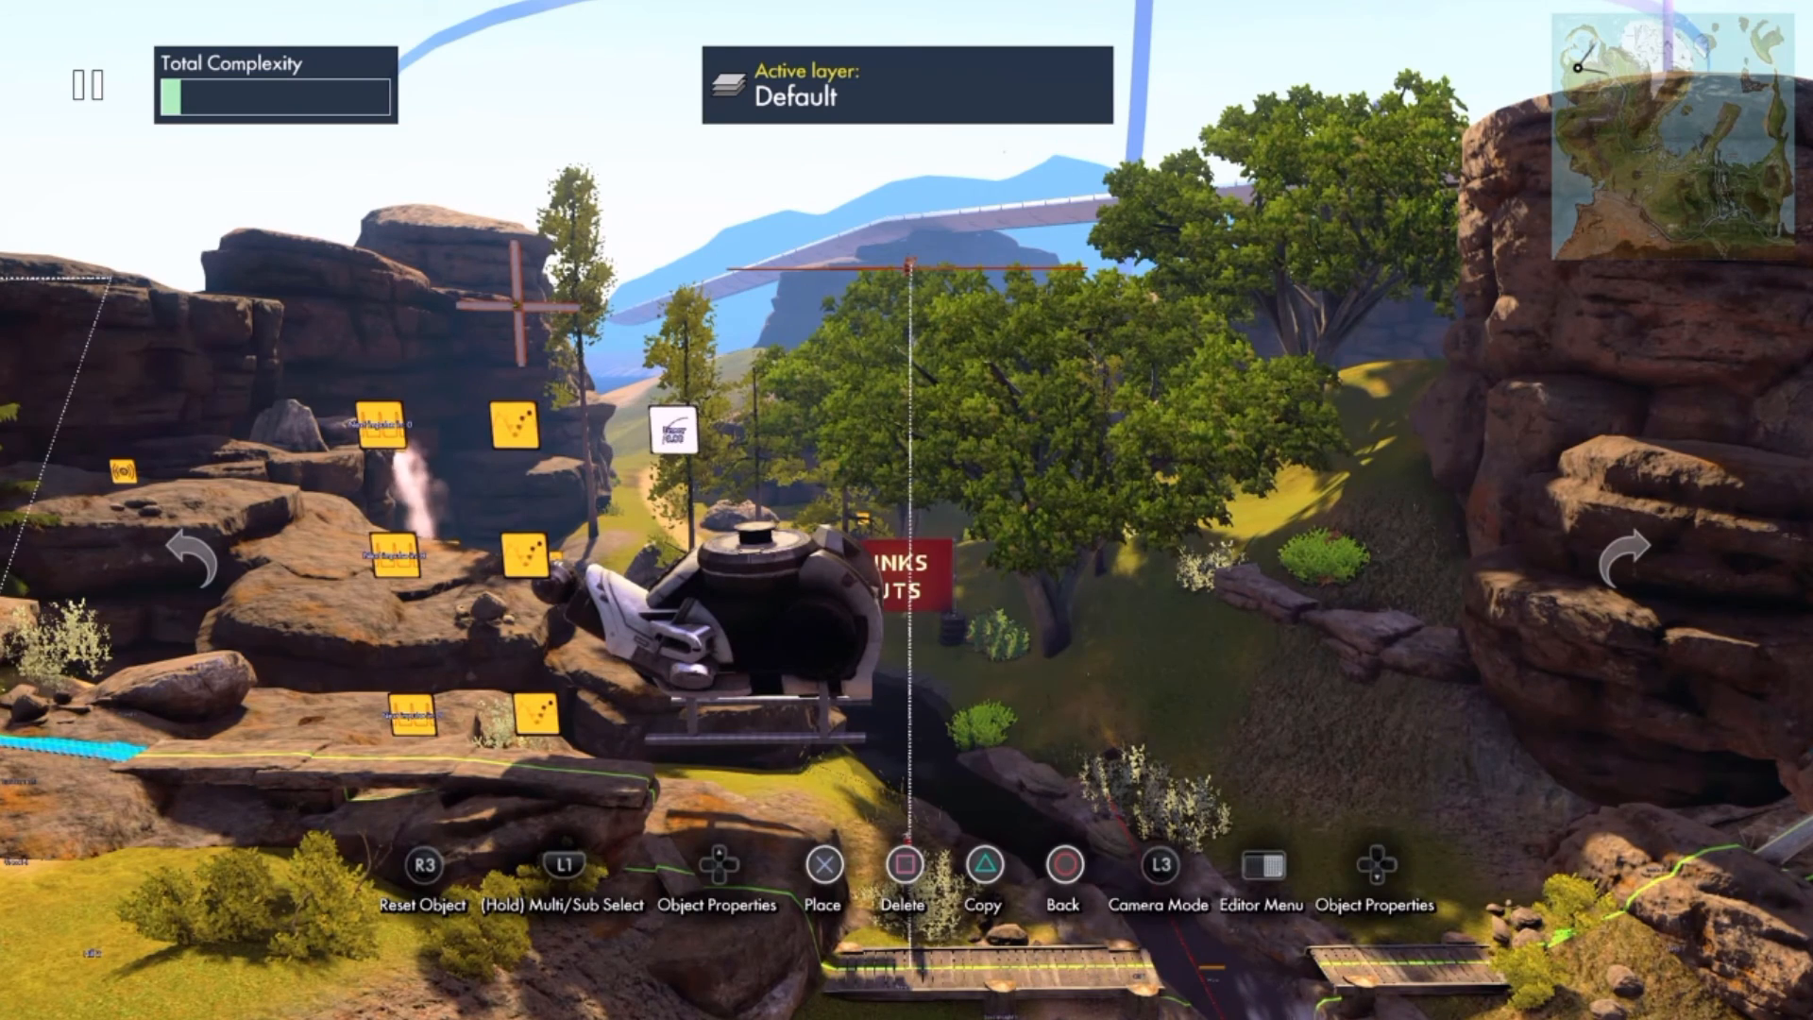
- Duplicate the Curve data source twice, placing one copy beside the middle event and one beside the bottom event
{"action": "key", "text": "ctrl+c"}
{"action": "key", "text": "Down"}
{"action": "key", "text": "Down"}
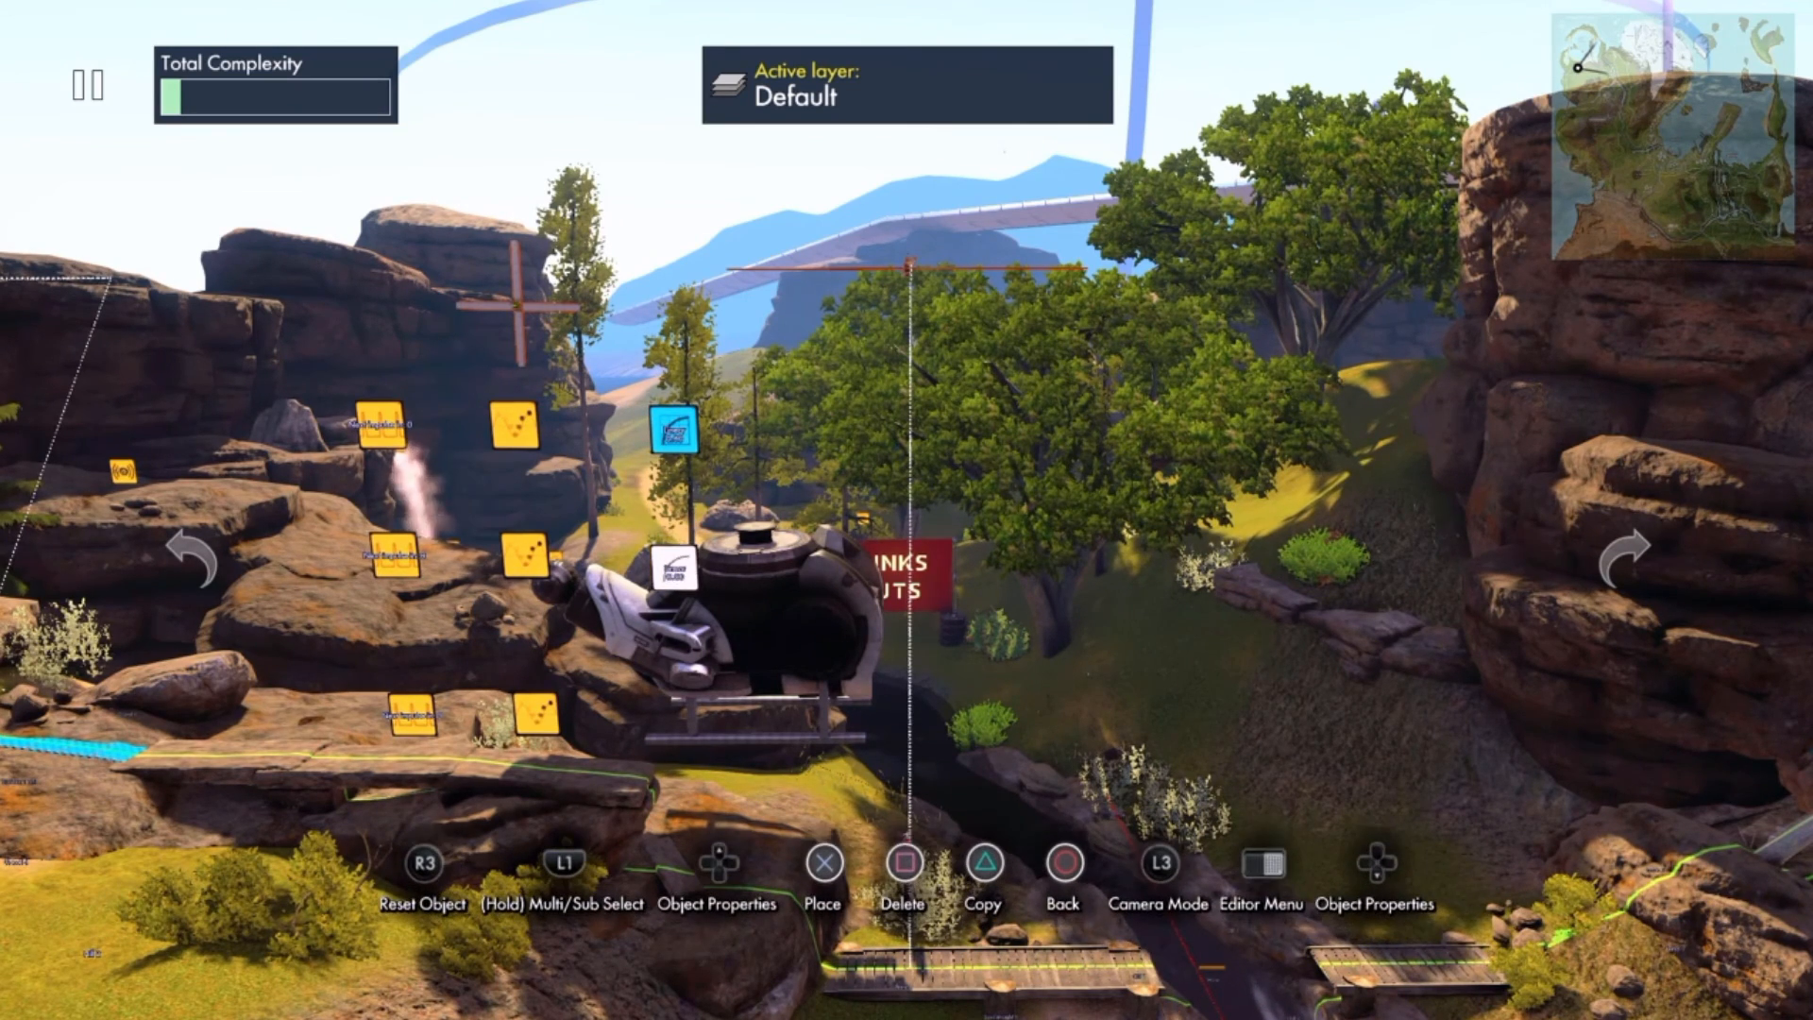
{"action": "key", "text": "ctrl+c"}
{"action": "key", "text": "Down"}
{"action": "key", "text": "Return"}
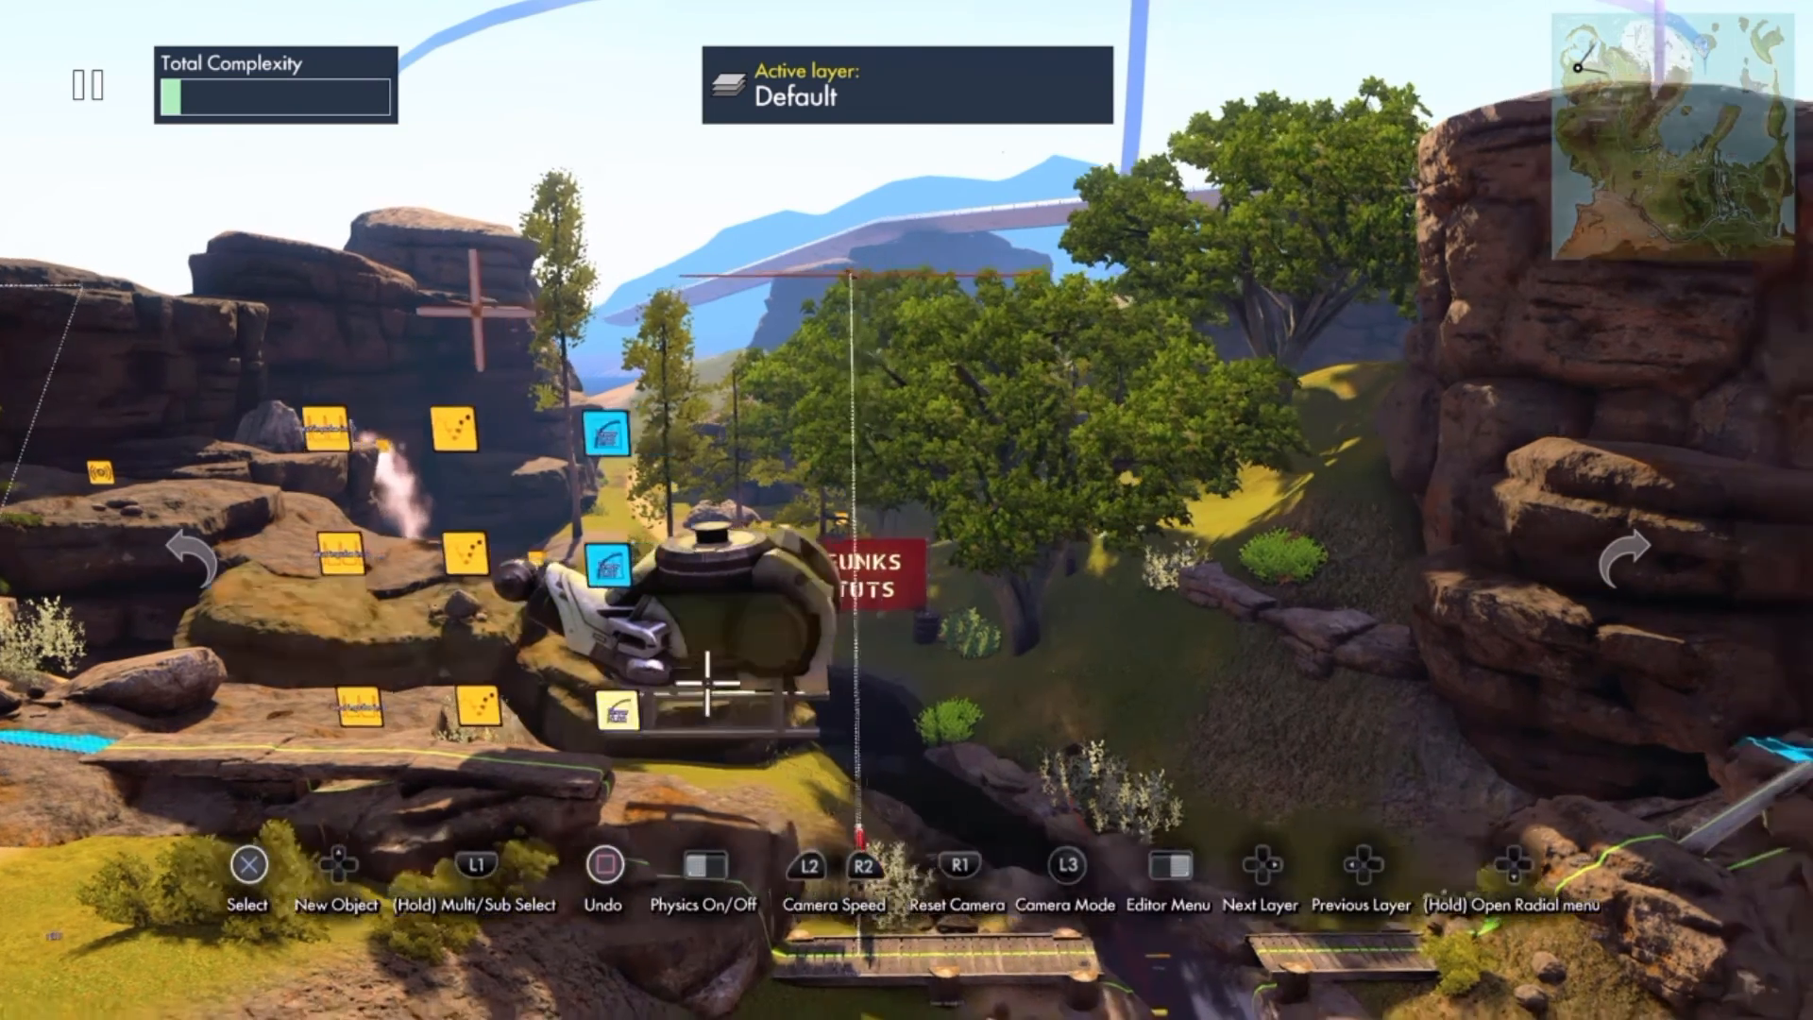
- Add a vector object info data source and position it to the right of the top Curve data source
{"action": "key", "text": "Escape"}
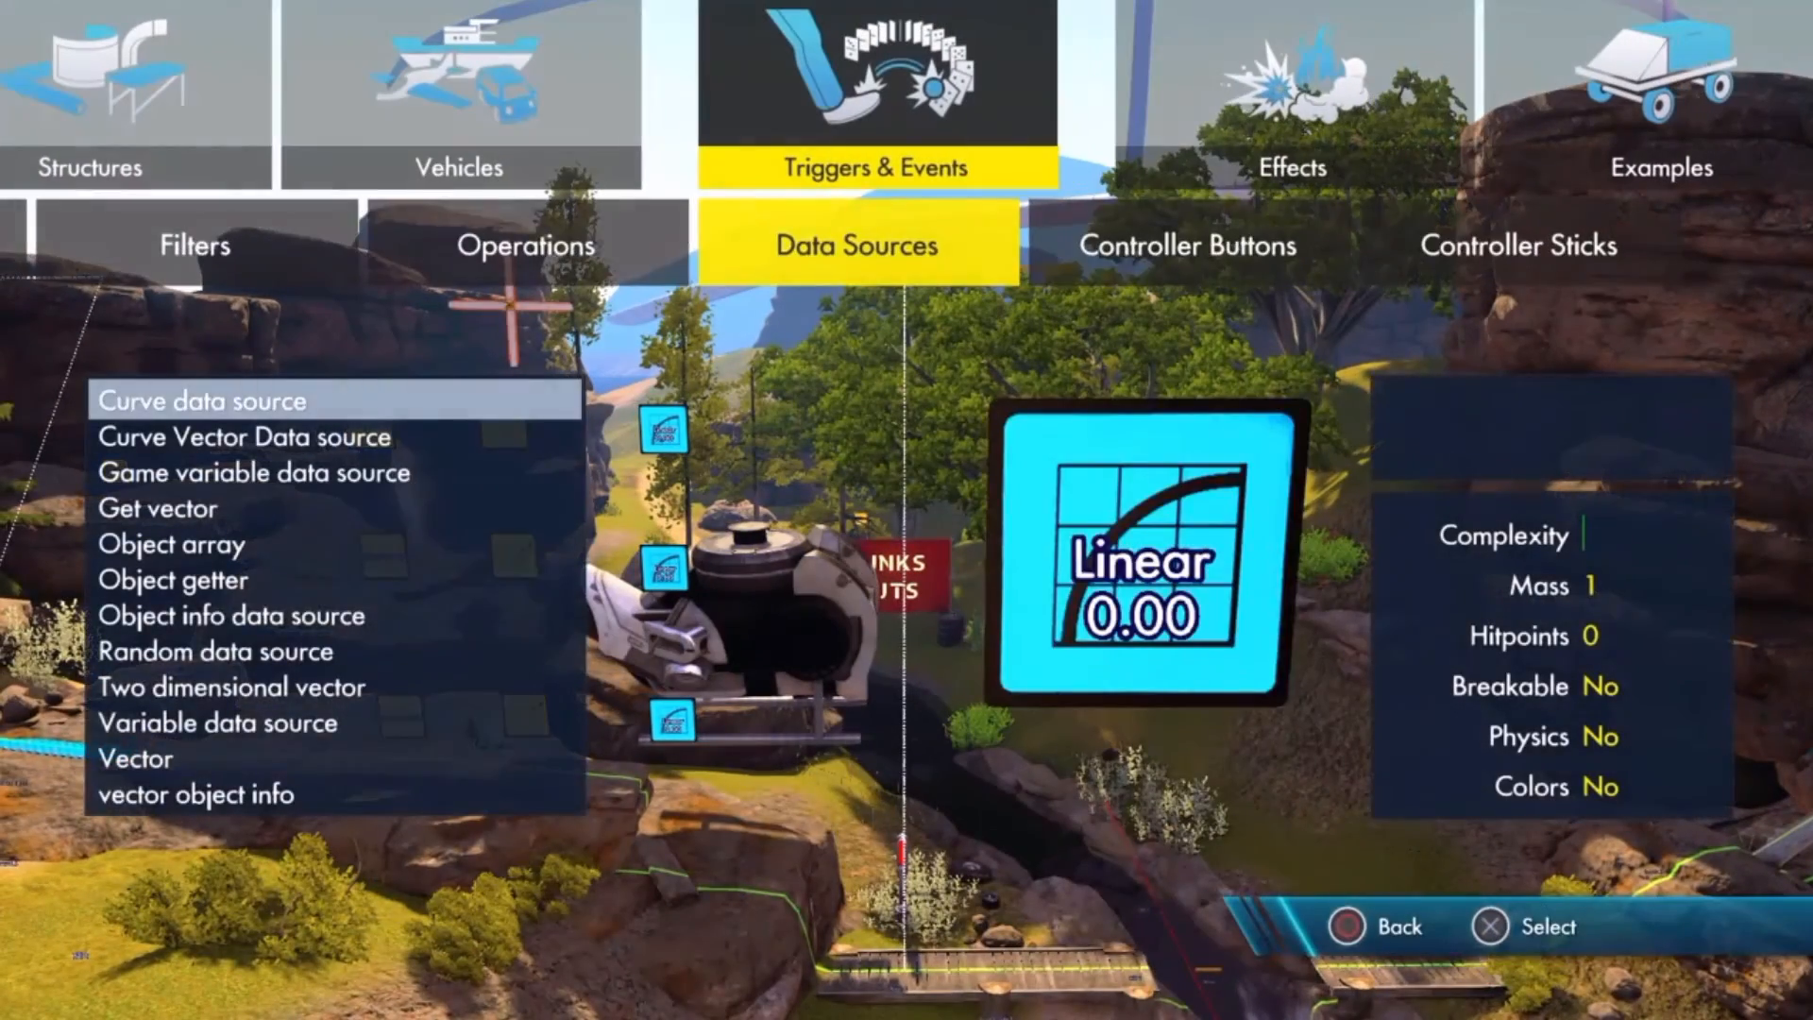
{"action": "key", "text": "Right"}
{"action": "key", "text": "Left"}
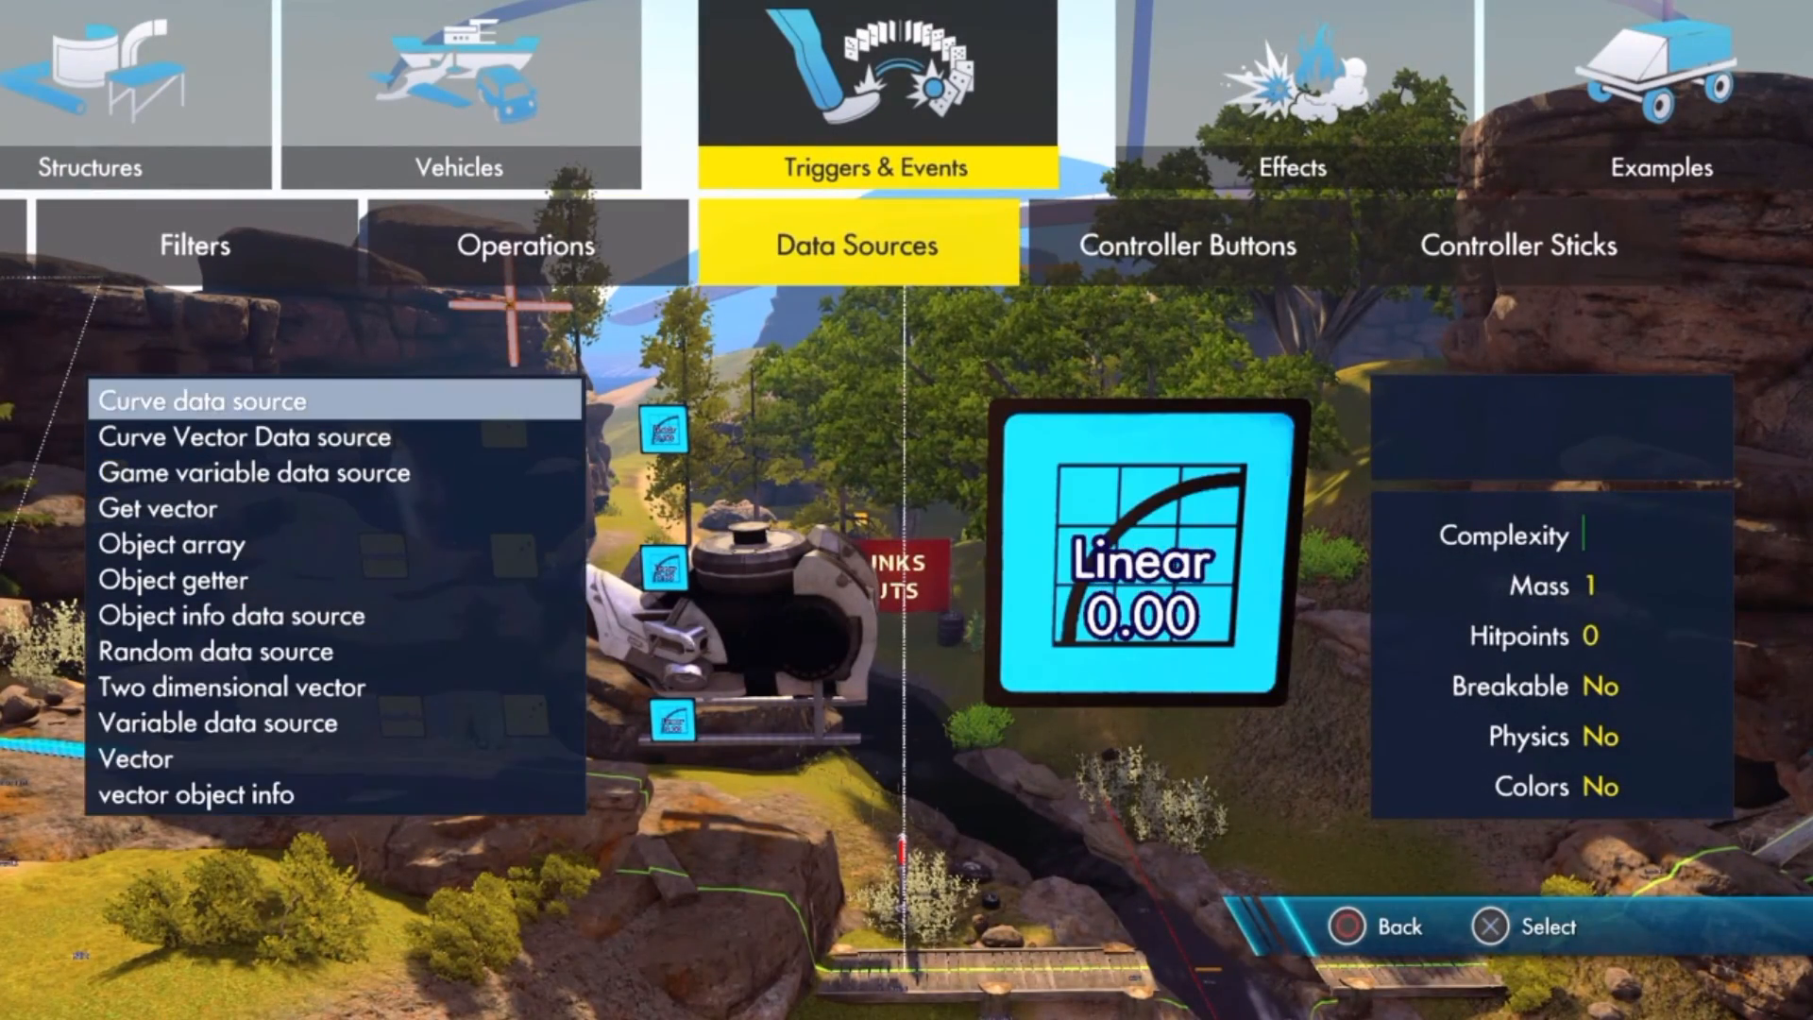
{"action": "key", "text": "Up"}
{"action": "key", "text": "Down"}
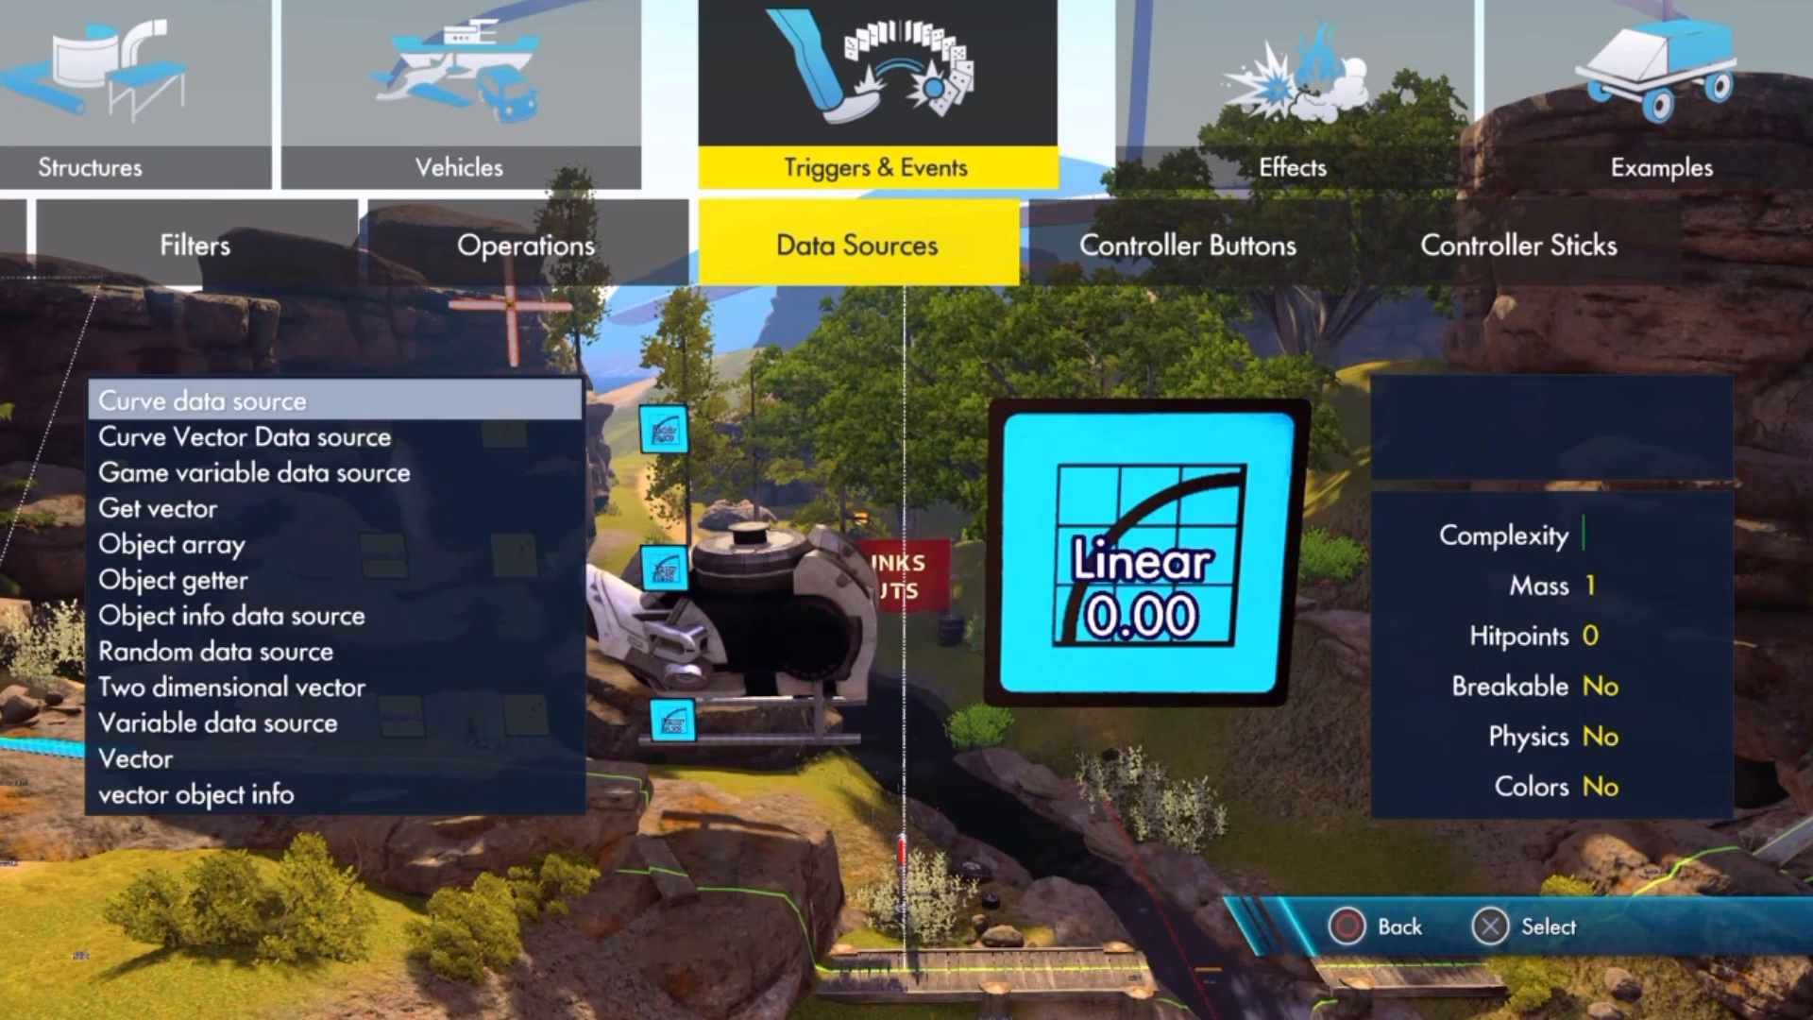
{"action": "key", "text": "Down"}
{"action": "key", "text": "Down"}
{"action": "key", "text": "Down"}
{"action": "key", "text": "Down"}
{"action": "key", "text": "Down"}
{"action": "key", "text": "Down"}
{"action": "key", "text": "Down"}
{"action": "key", "text": "Down"}
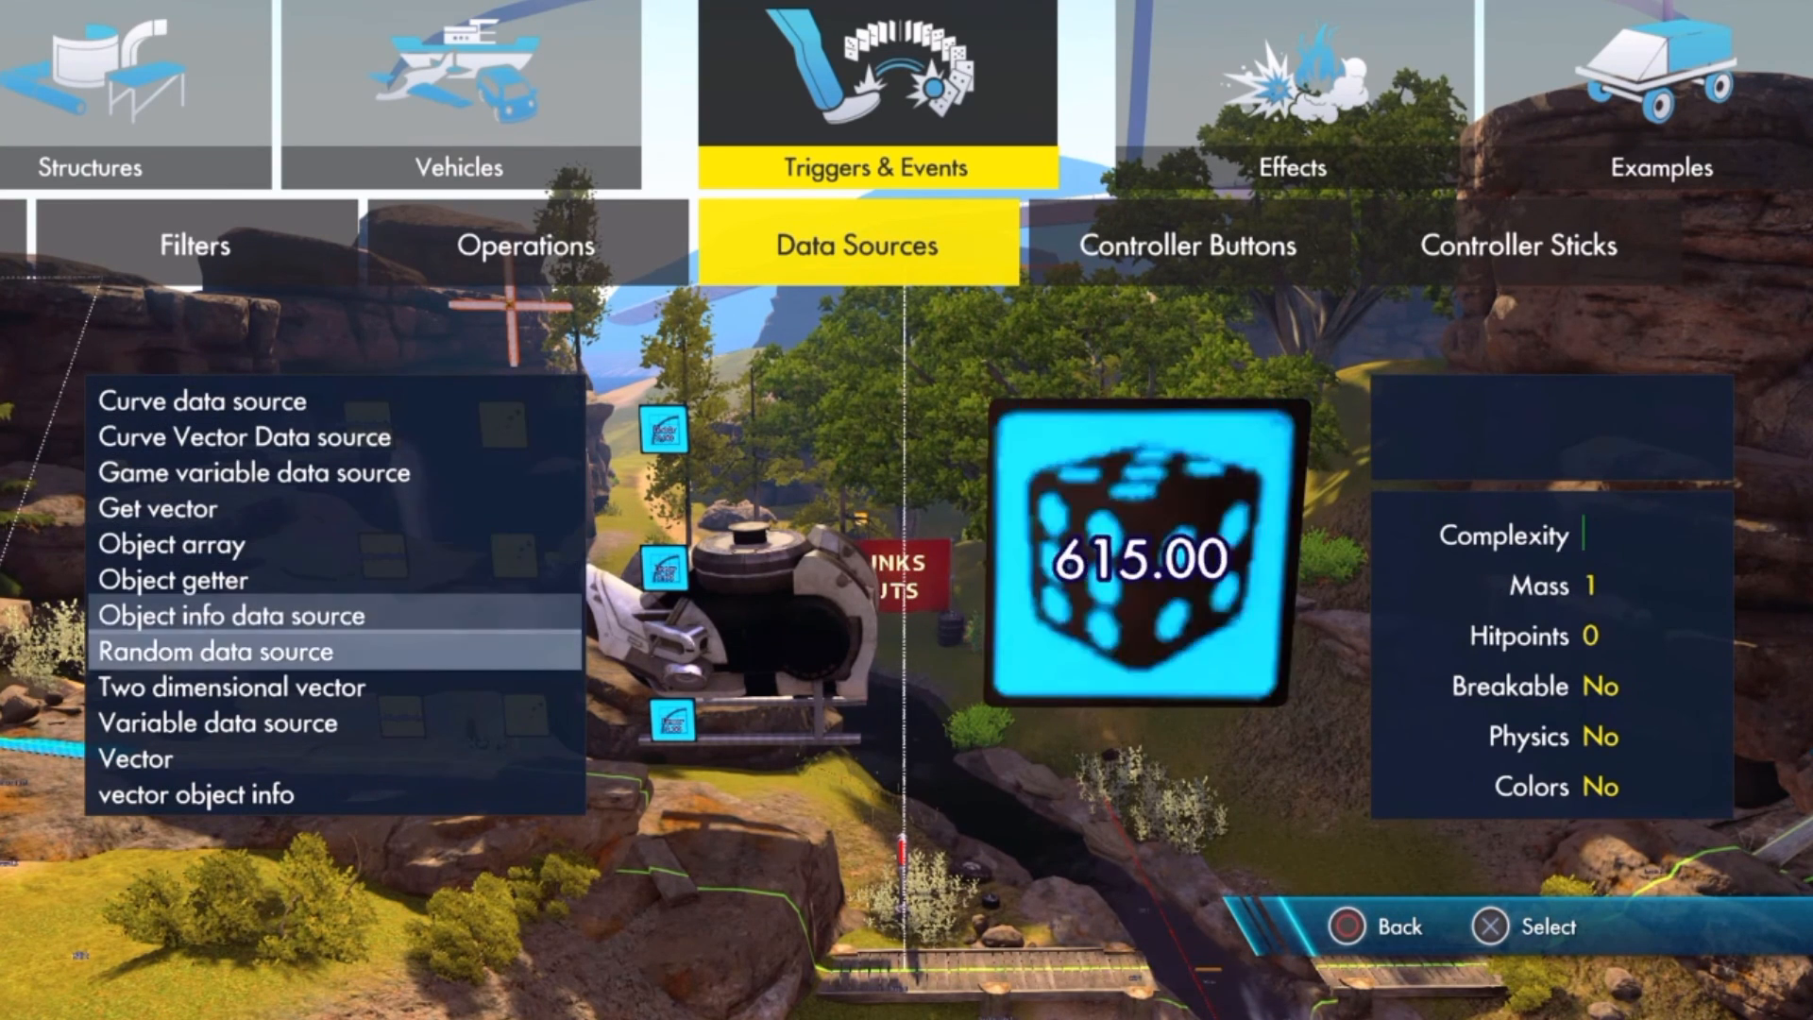
{"action": "key", "text": "Down"}
{"action": "key", "text": "Down"}
{"action": "key", "text": "Down"}
{"action": "key", "text": "Up"}
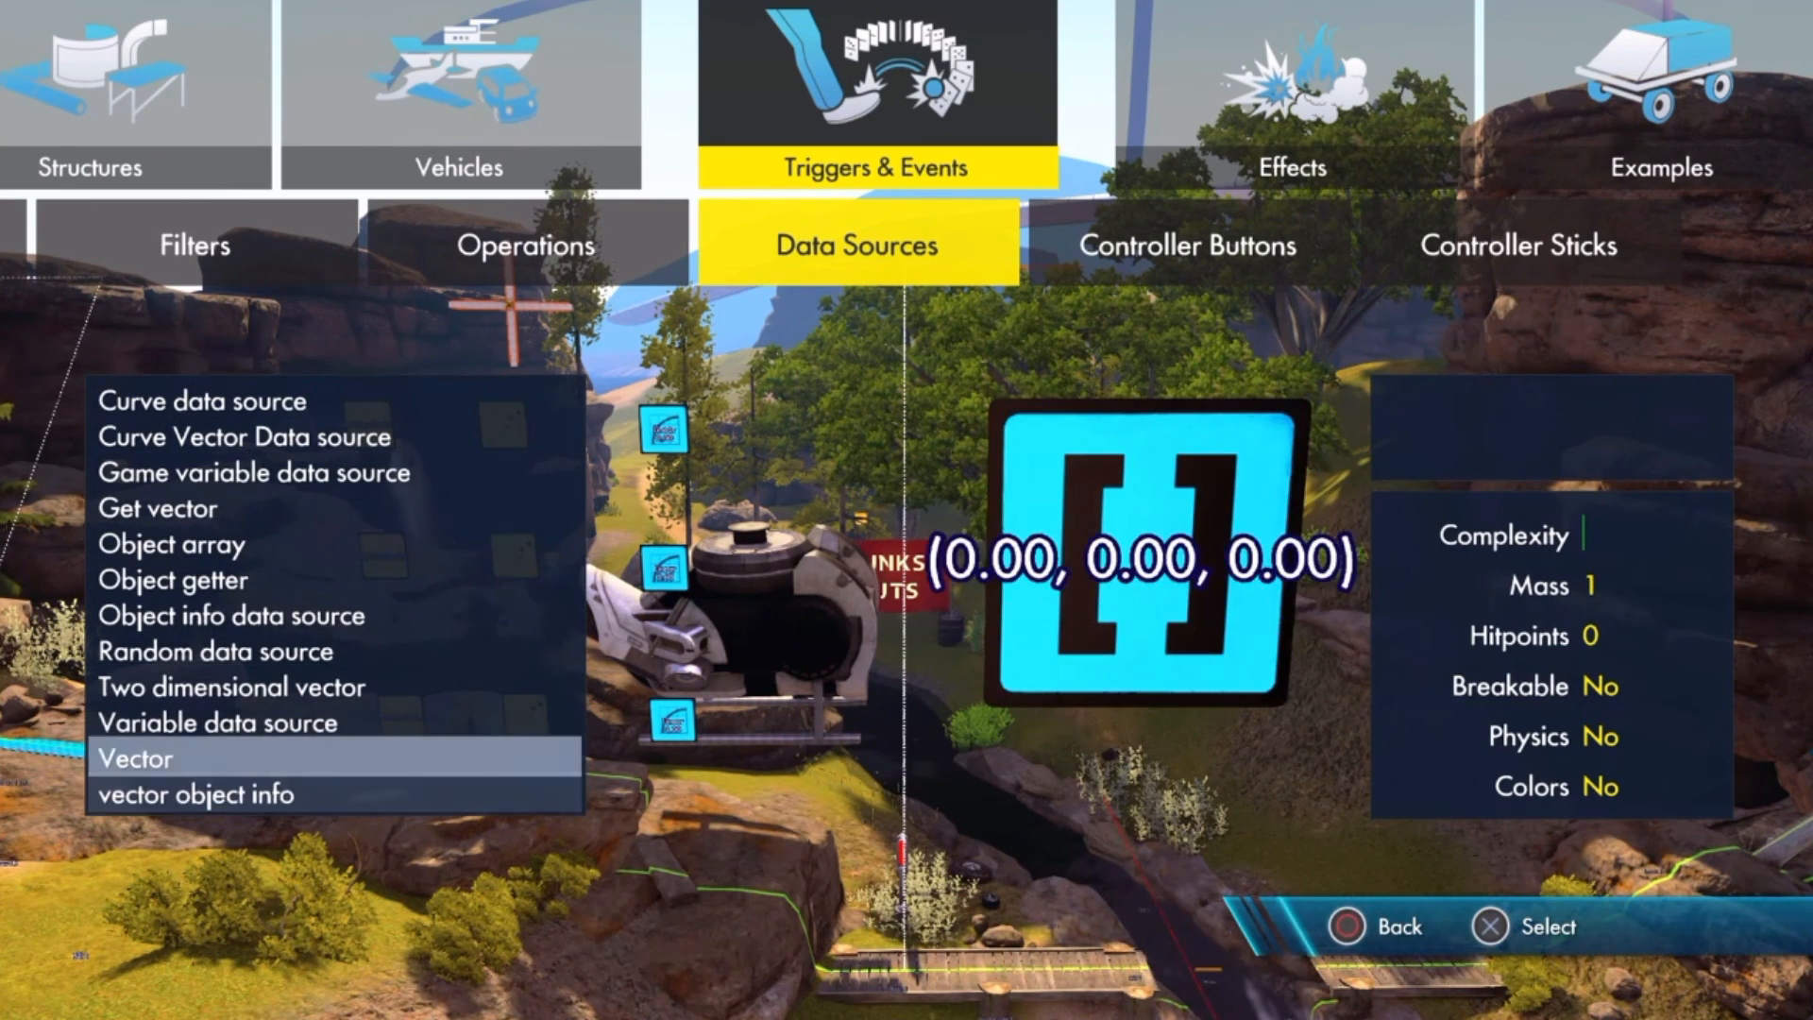
{"action": "key", "text": "Down"}
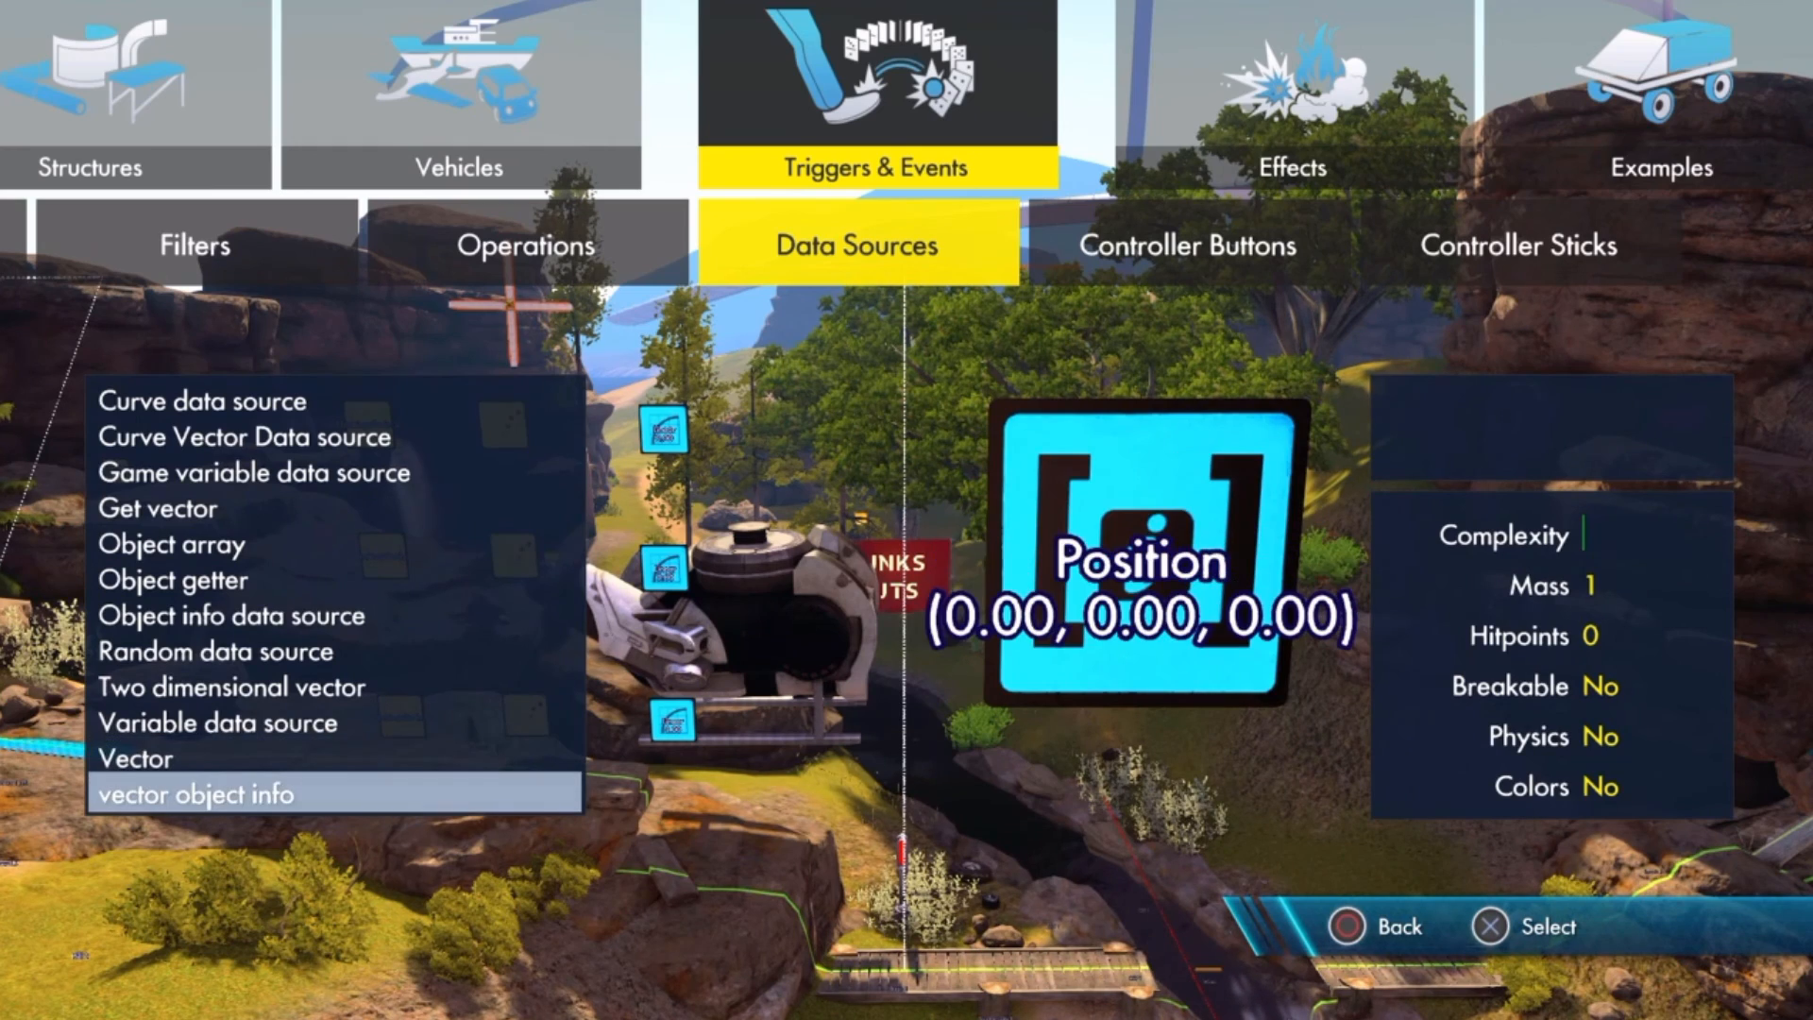
{"action": "key", "text": "Return"}
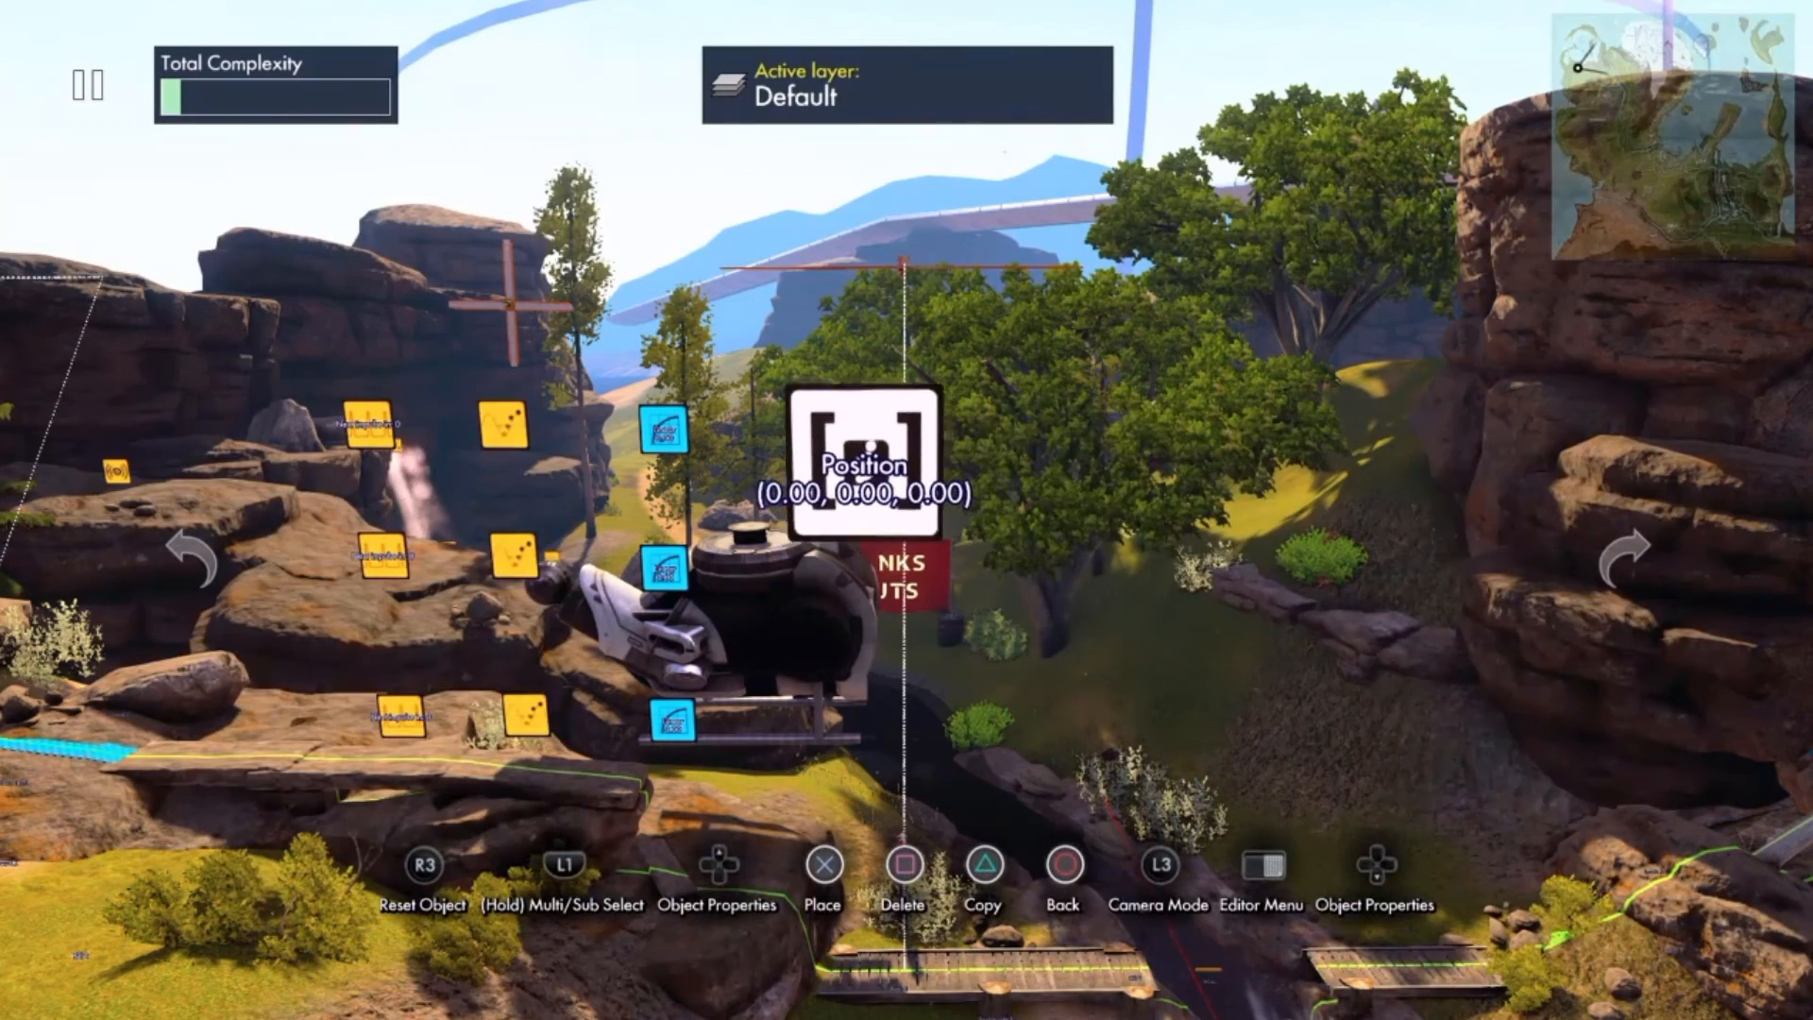
{"action": "key", "text": "Down"}
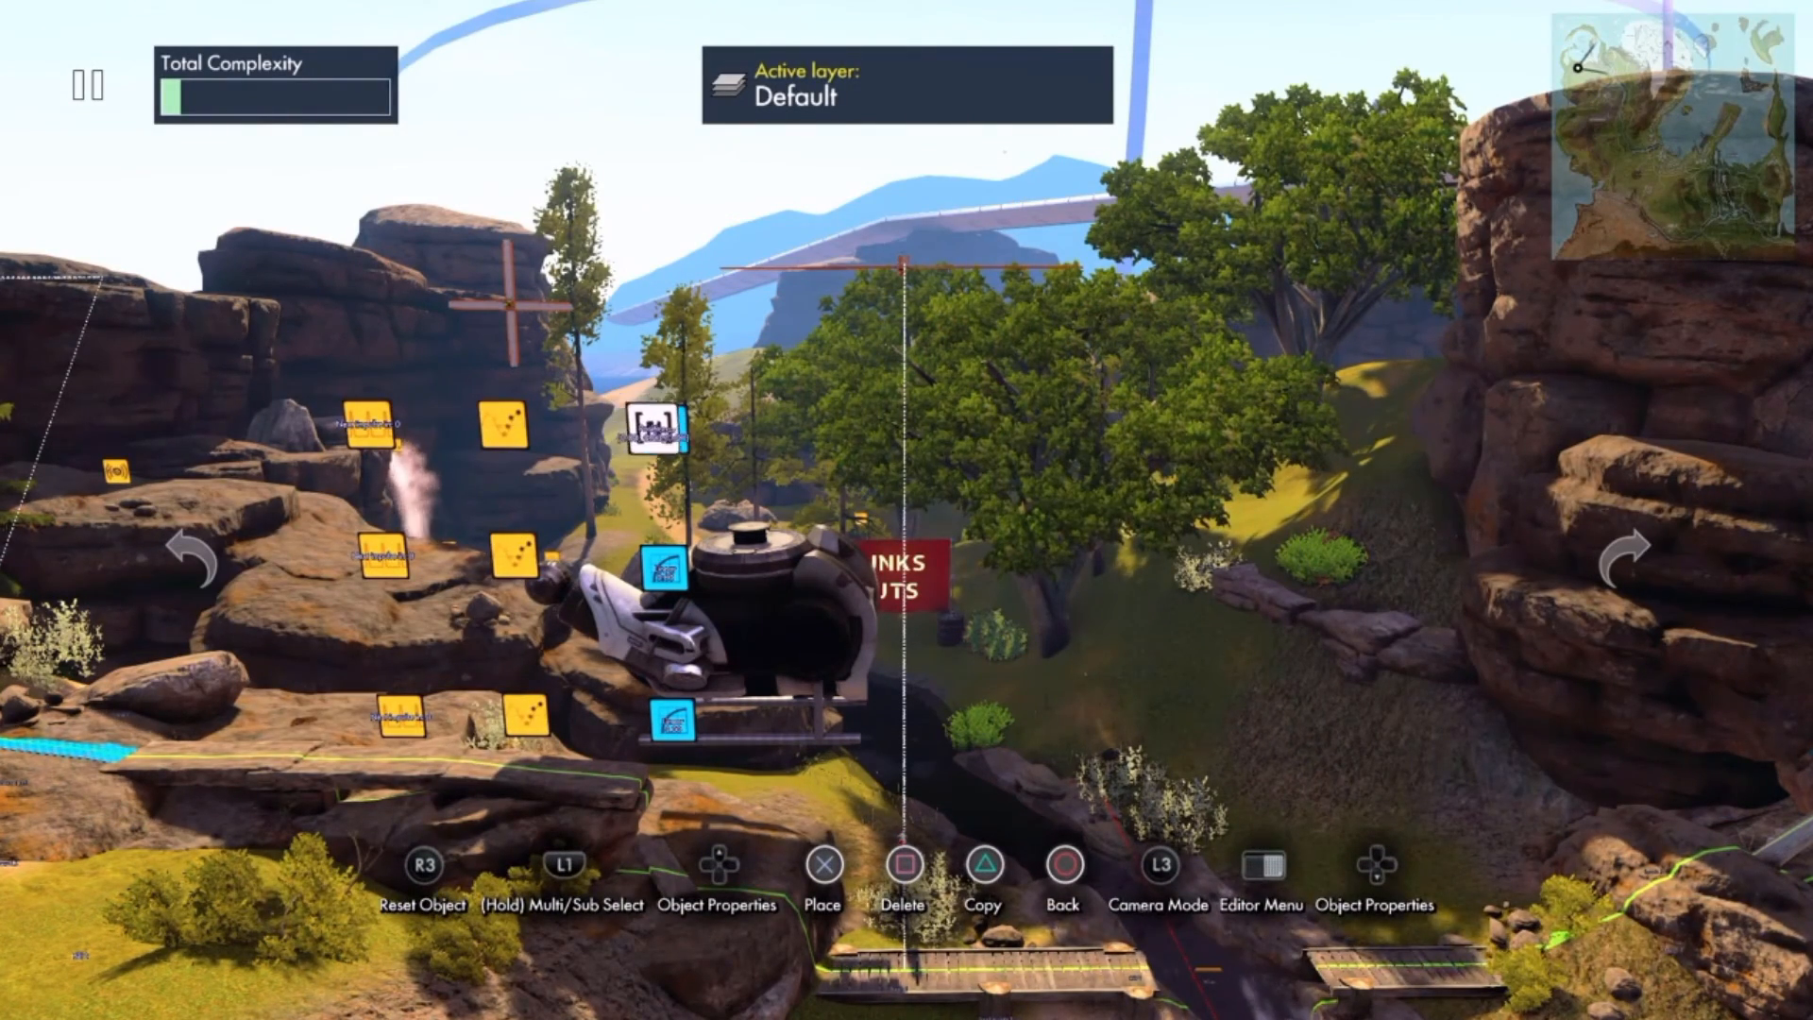
{"action": "key", "text": "Right"}
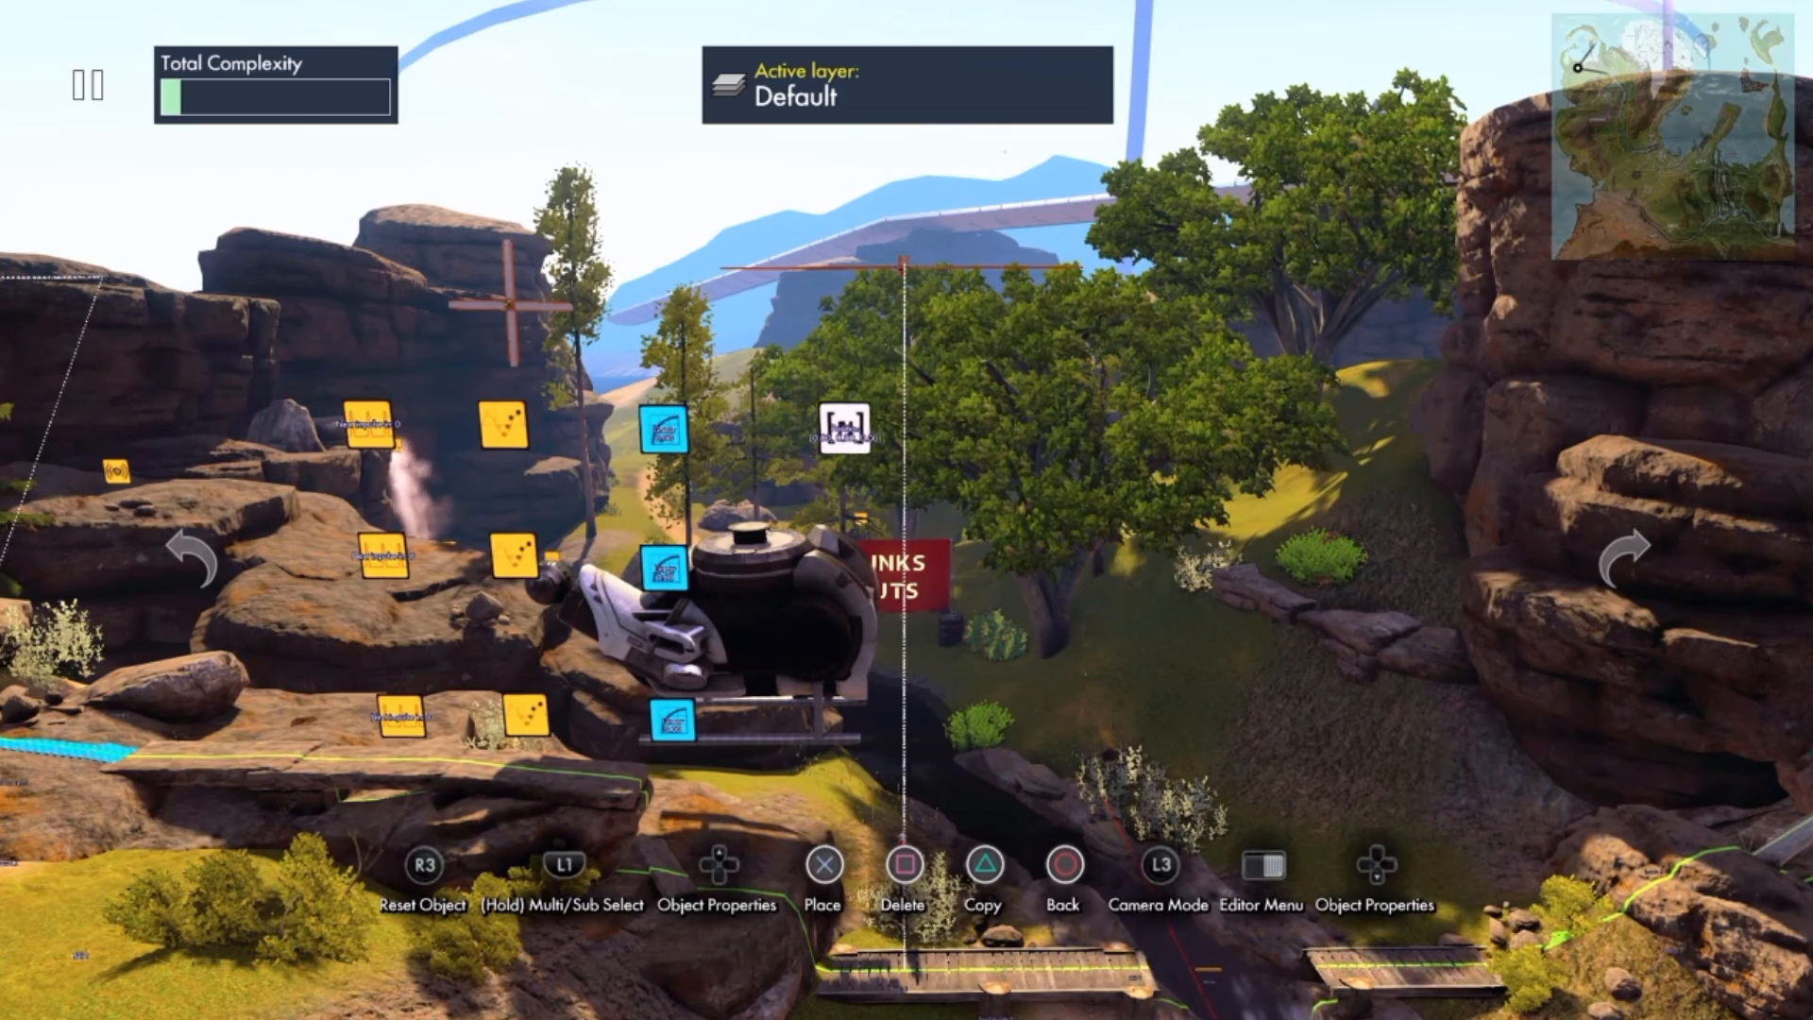
- Duplicate the vector object info data source and place the copy beside the middle Curve data source
{"action": "key", "text": "ctrl+c"}
{"action": "key", "text": "Down"}
{"action": "left_click", "coordinate": [859, 570]}
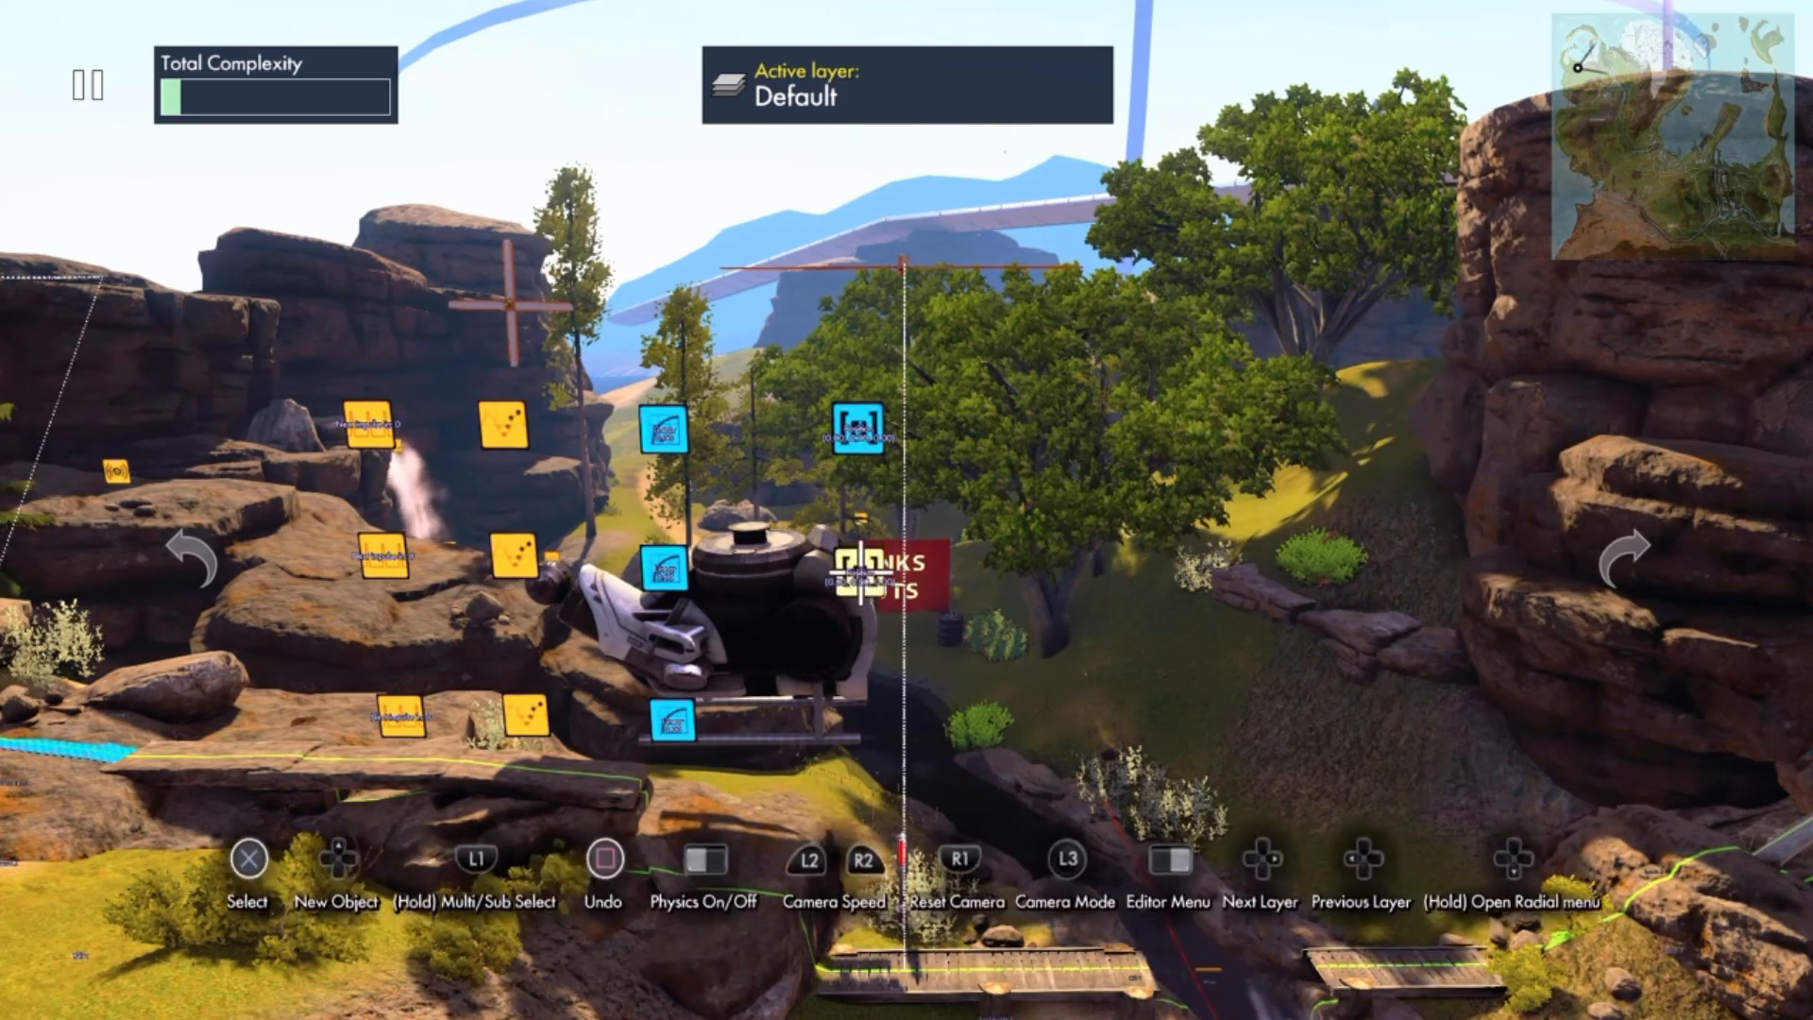
{"action": "scroll", "coordinate": [858, 570], "scroll_direction": "up", "scroll_amount": 3}
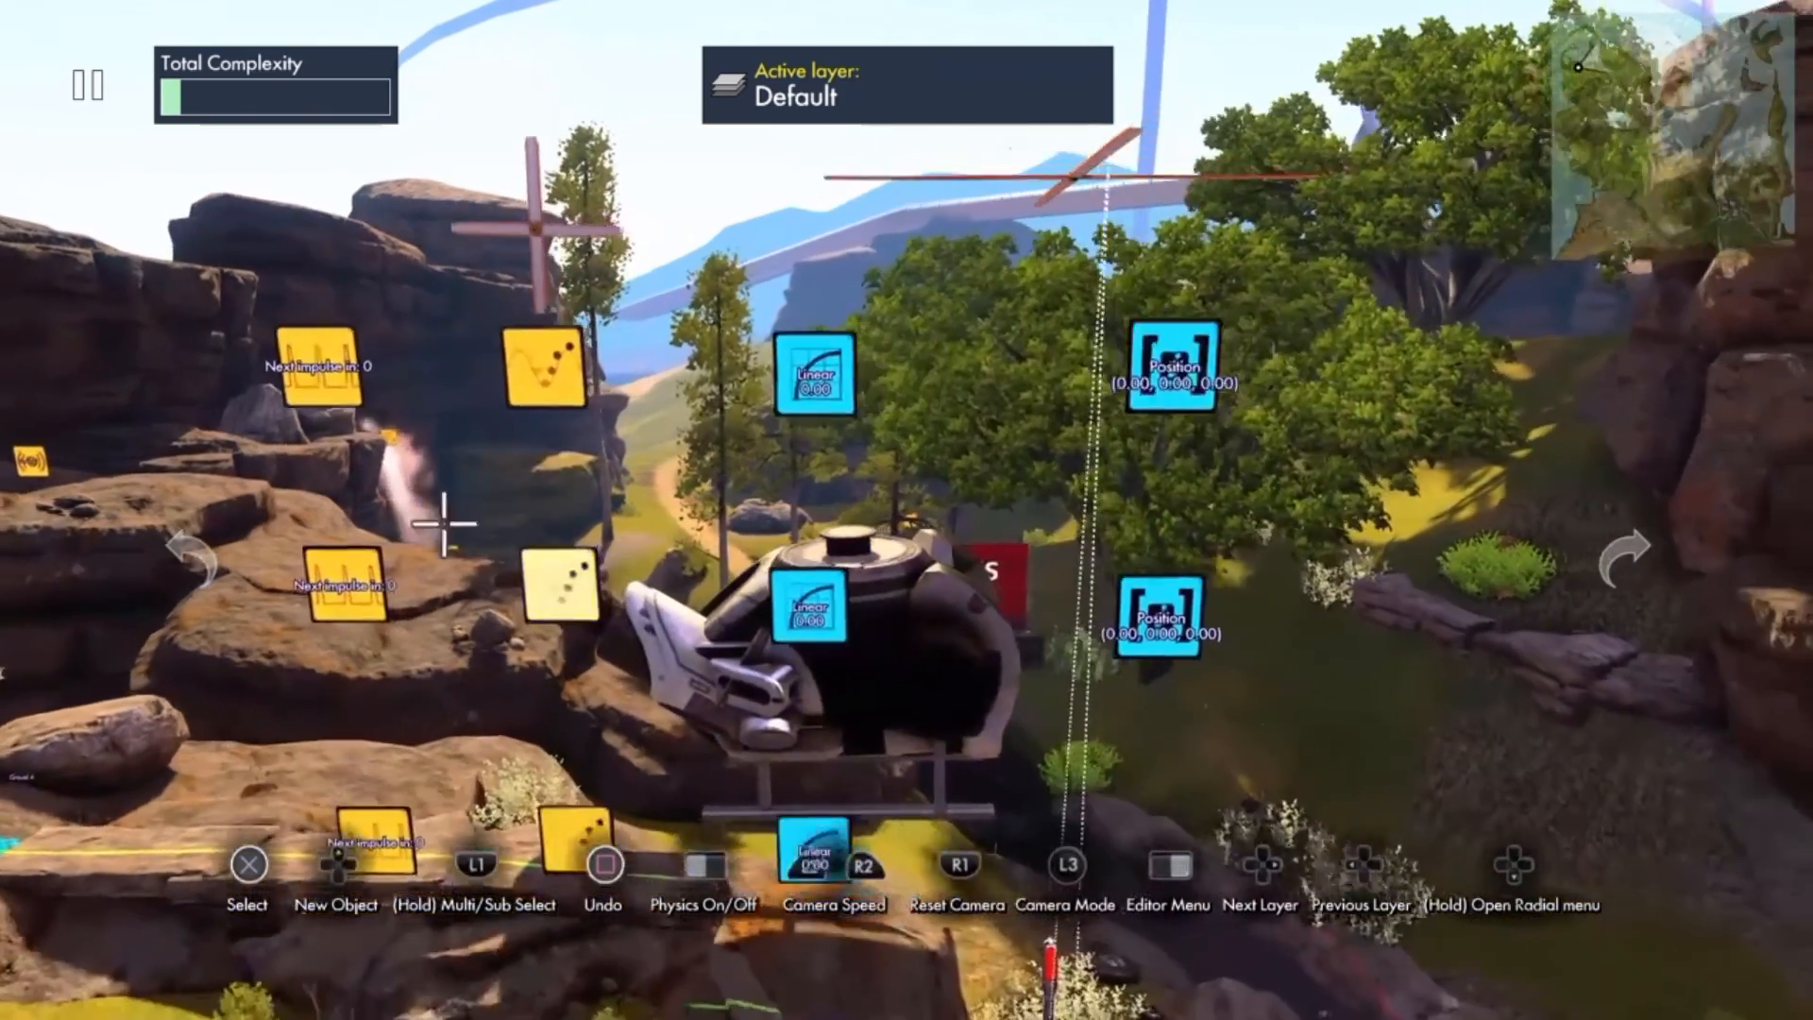
{"action": "scroll", "coordinate": [444, 523], "scroll_direction": "down", "scroll_amount": 3}
{"action": "scroll", "coordinate": [677, 547], "scroll_direction": "up", "scroll_amount": 3}
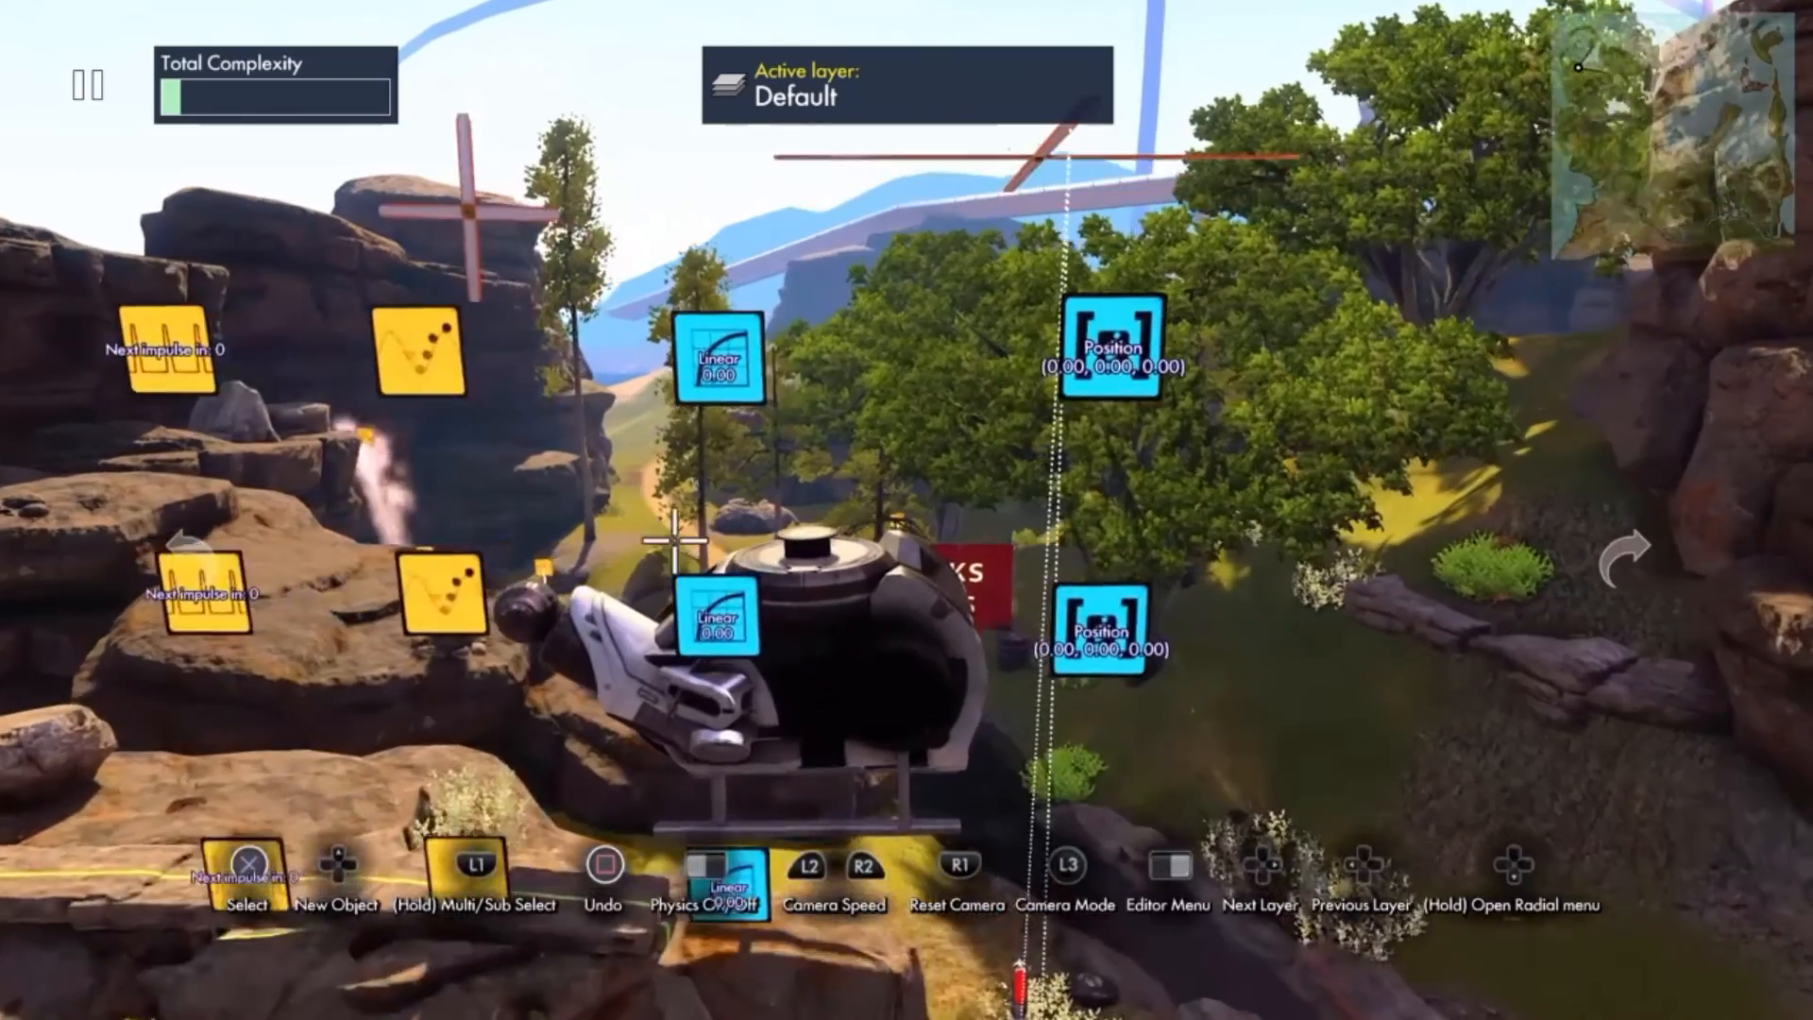
{"action": "scroll", "coordinate": [677, 547], "scroll_direction": "down", "scroll_amount": 5}
{"action": "scroll", "coordinate": [652, 338], "scroll_direction": "up", "scroll_amount": 2}
{"action": "scroll", "coordinate": [651, 338], "scroll_direction": "up", "scroll_amount": 3}
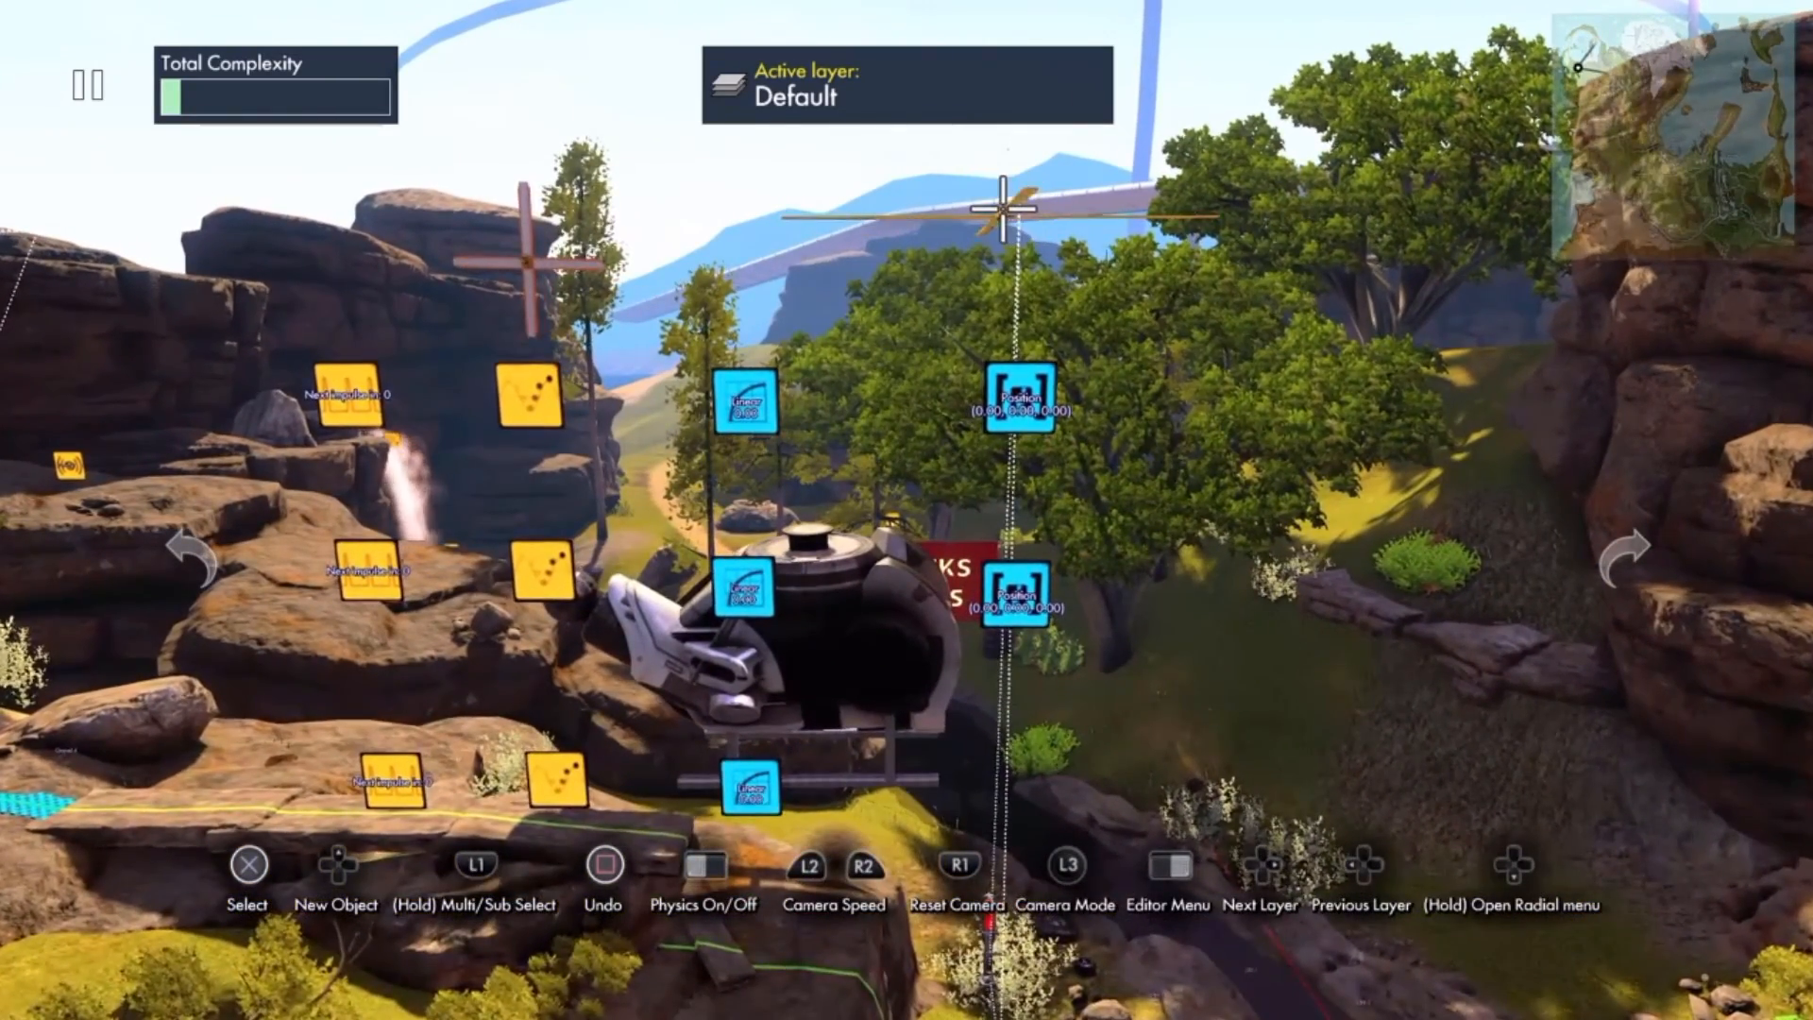
{"action": "scroll", "coordinate": [966, 268], "scroll_direction": "up", "scroll_amount": 2}
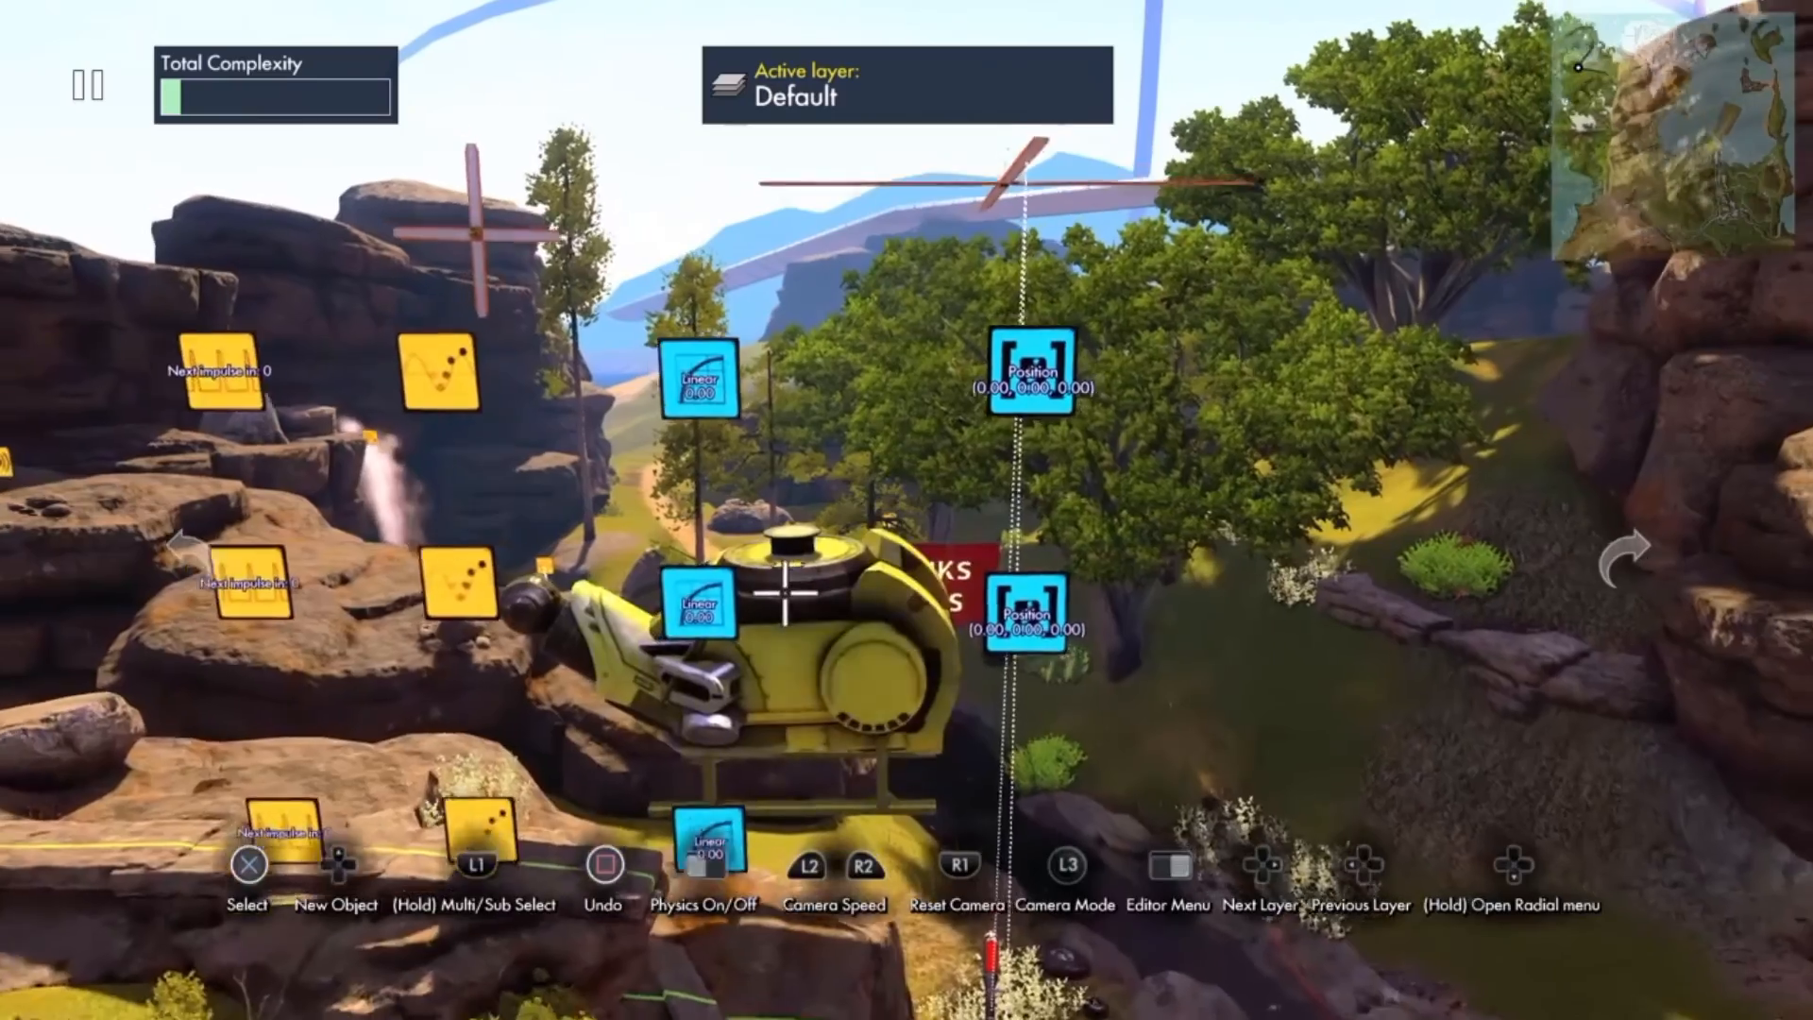
{"action": "scroll", "coordinate": [785, 593], "scroll_direction": "down", "scroll_amount": 3}
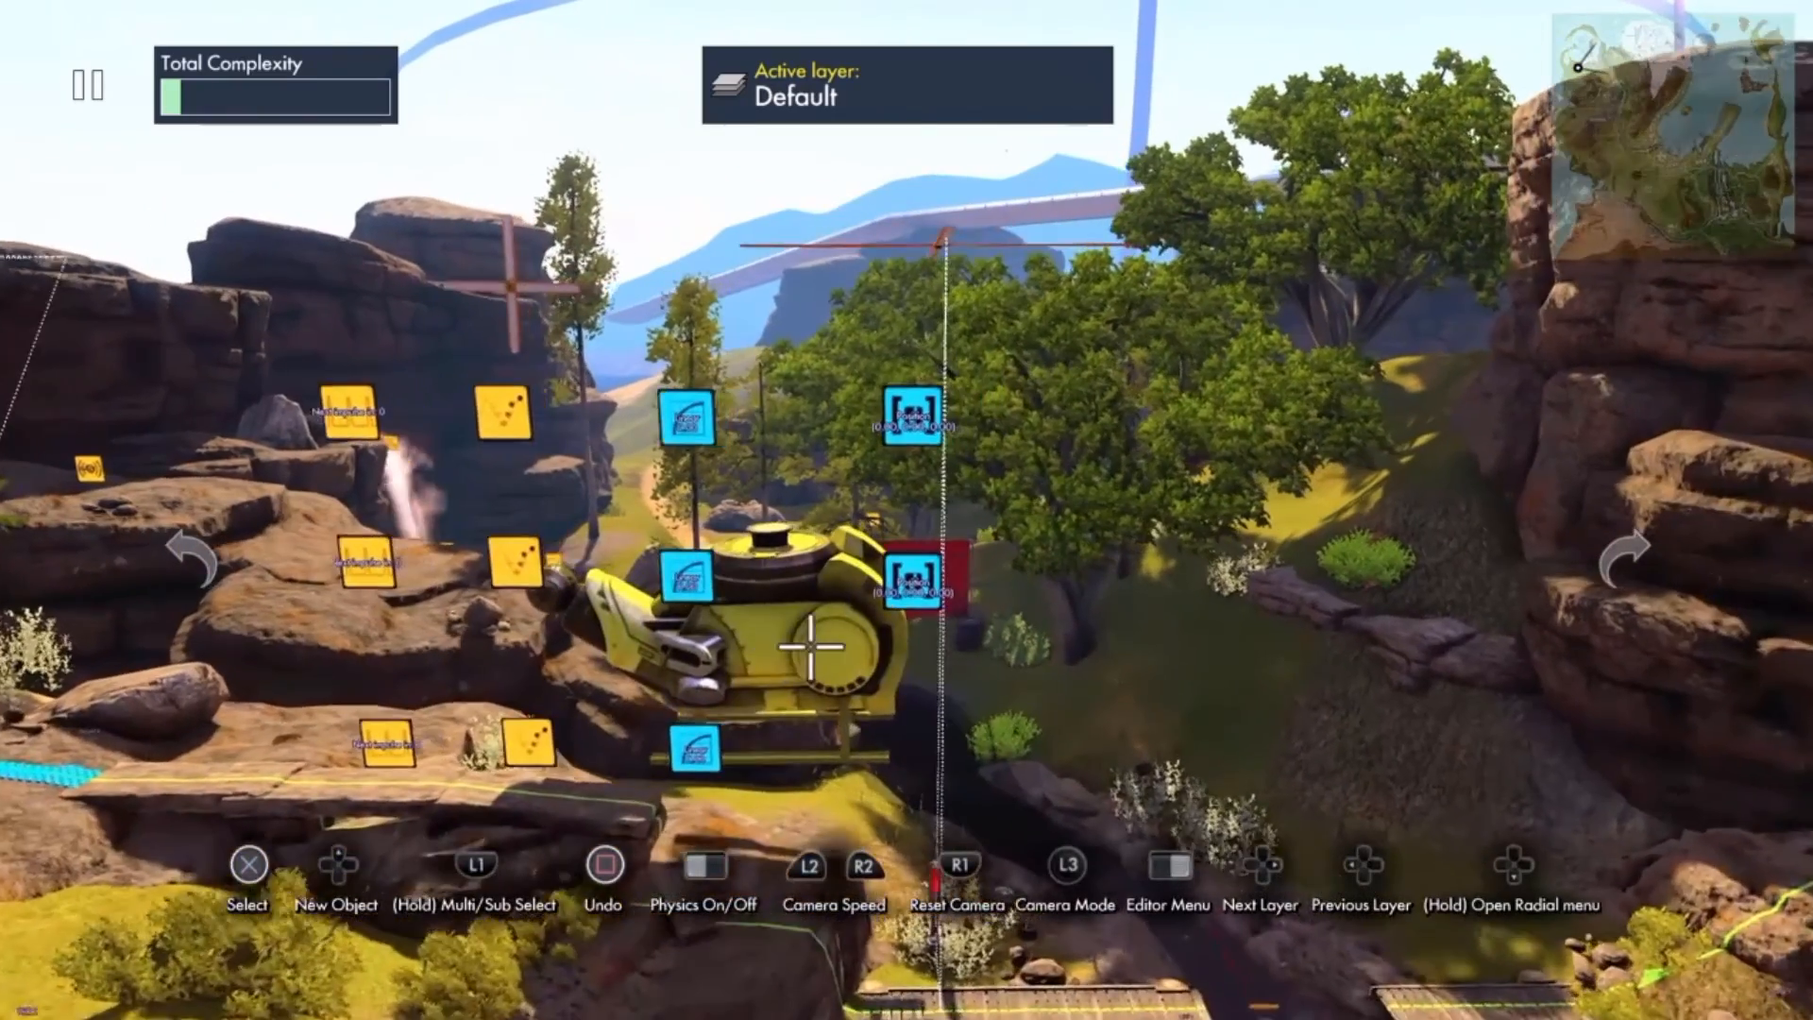
{"action": "scroll", "coordinate": [868, 627], "scroll_direction": "up", "scroll_amount": 2}
{"action": "scroll", "coordinate": [870, 627], "scroll_direction": "up", "scroll_amount": 2}
{"action": "scroll", "coordinate": [962, 618], "scroll_direction": "down", "scroll_amount": 4}
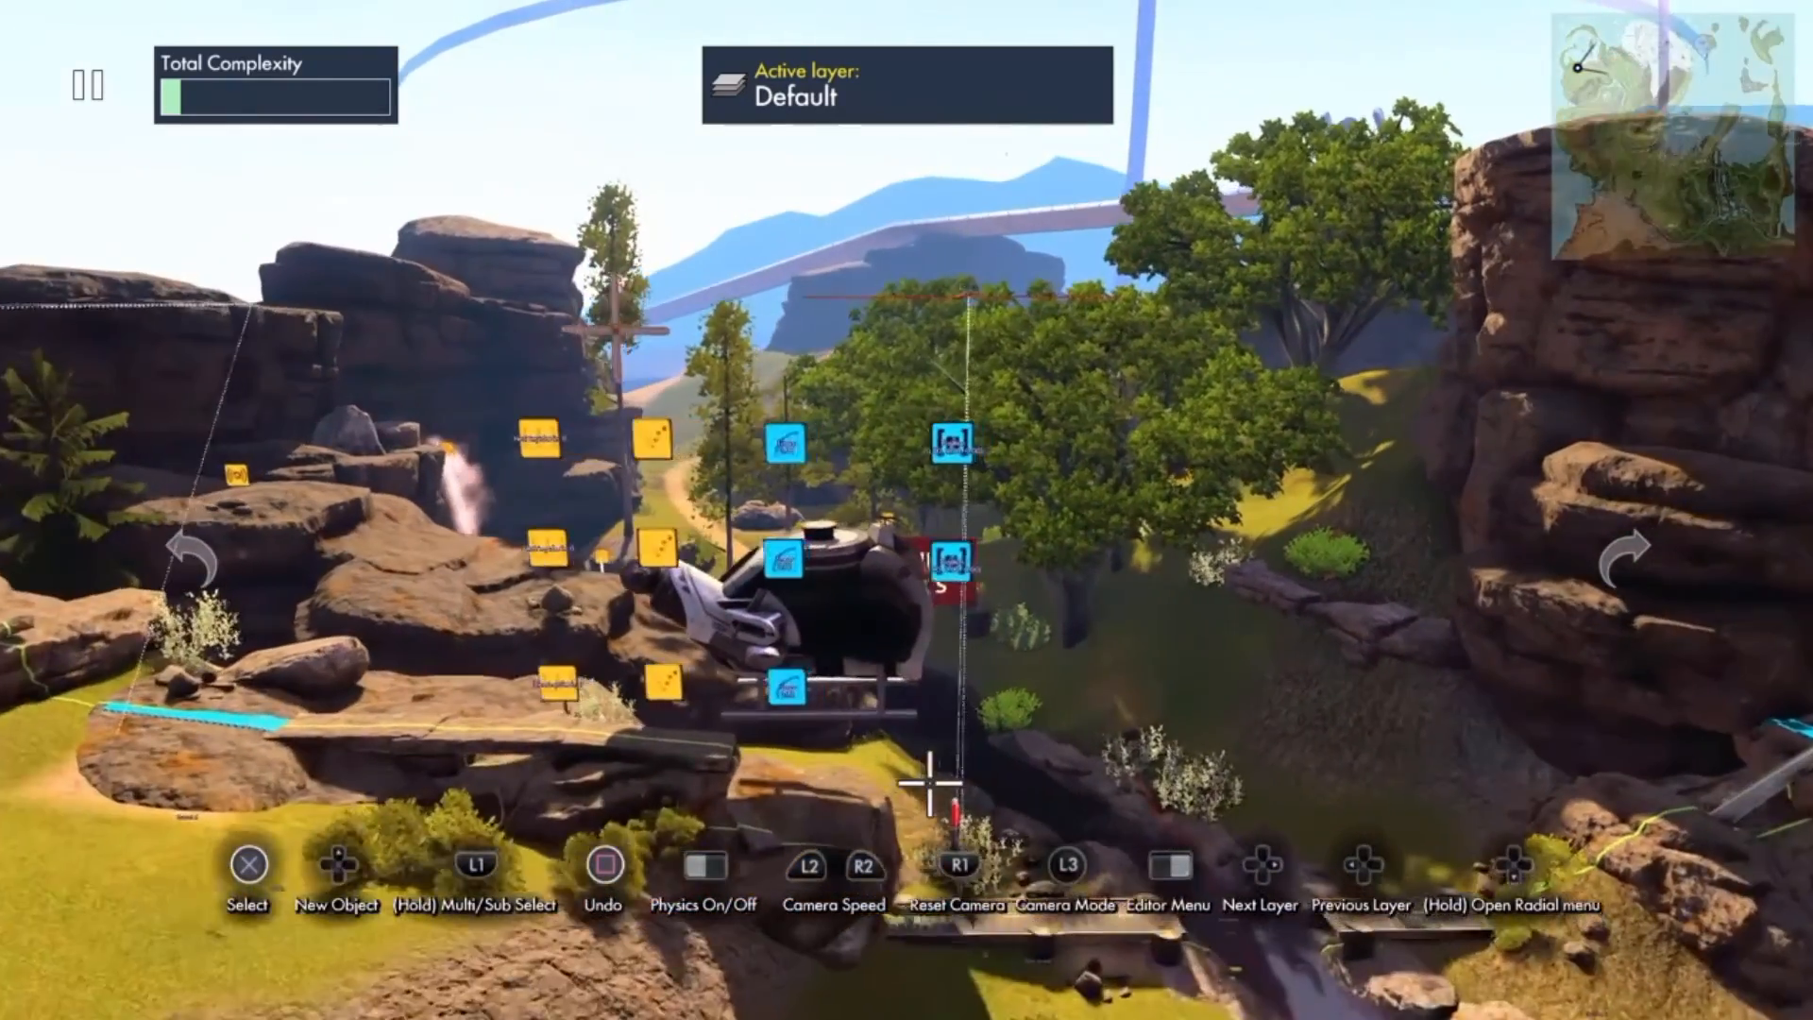
{"action": "scroll", "coordinate": [932, 785], "scroll_direction": "up", "scroll_amount": 2}
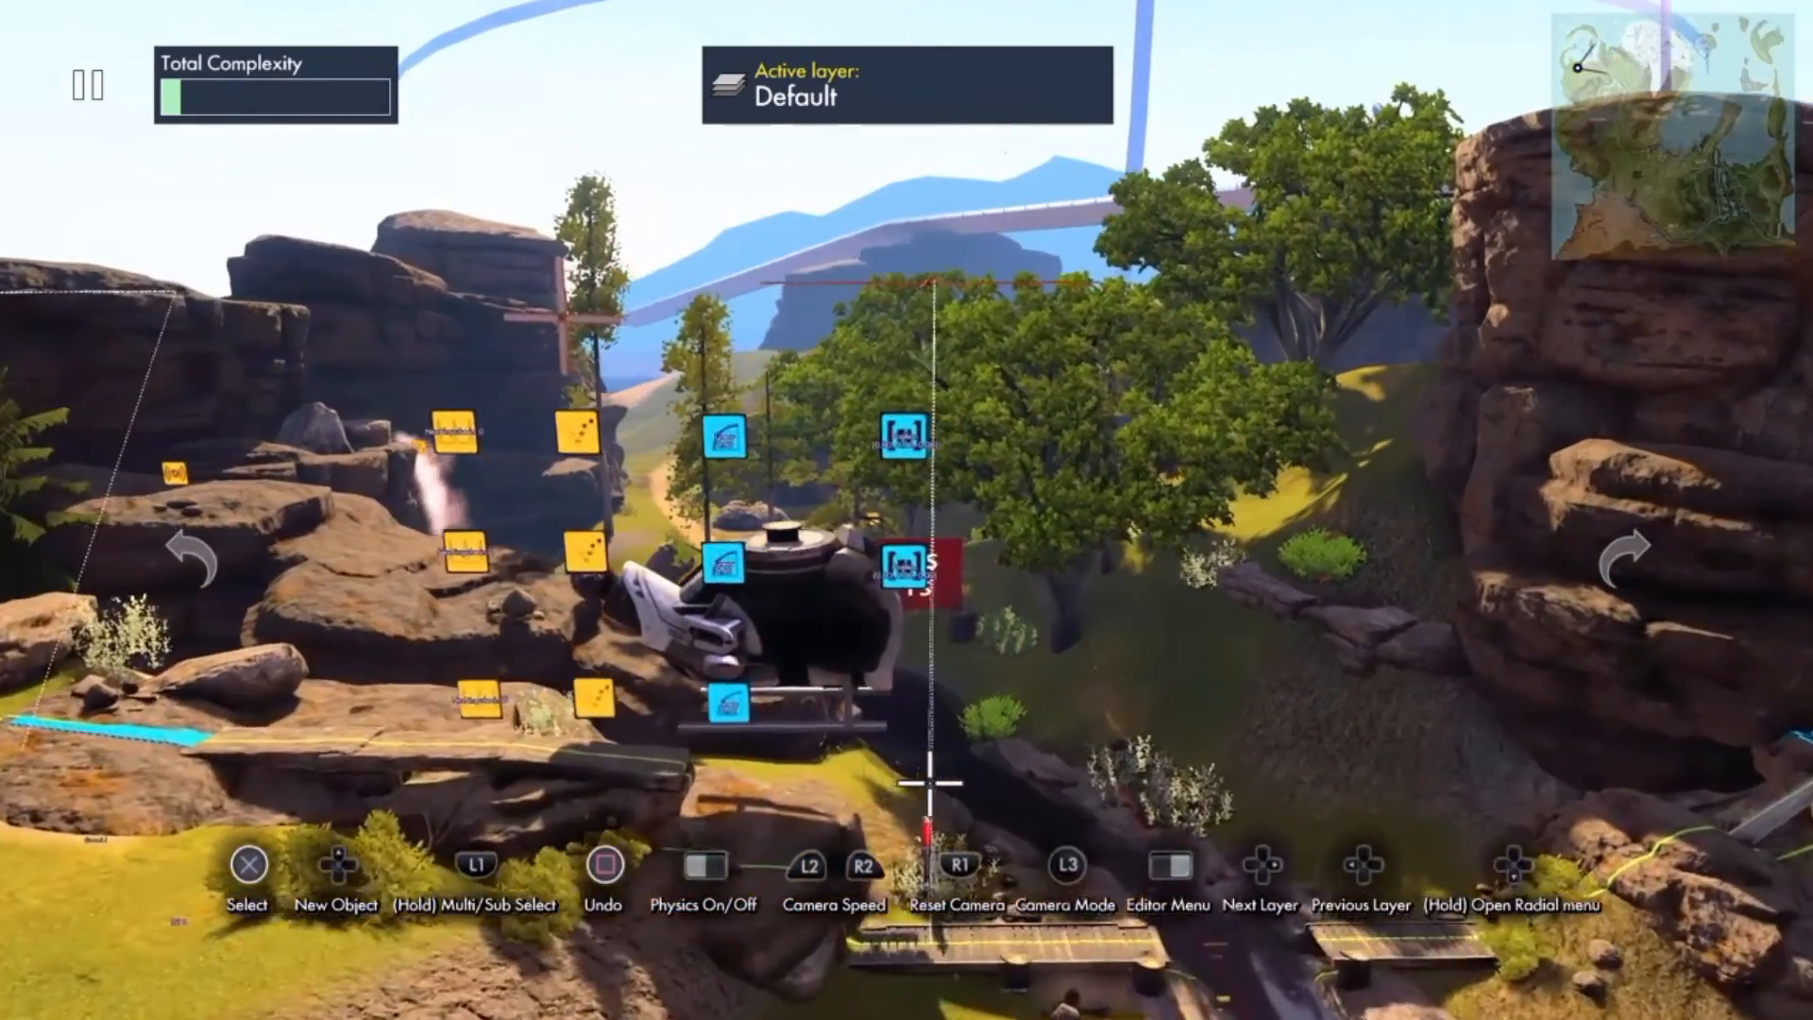
- Add a Dummy object from the common game objects and place it to the right of the vector object info data sources
{"action": "key", "text": "Up"}
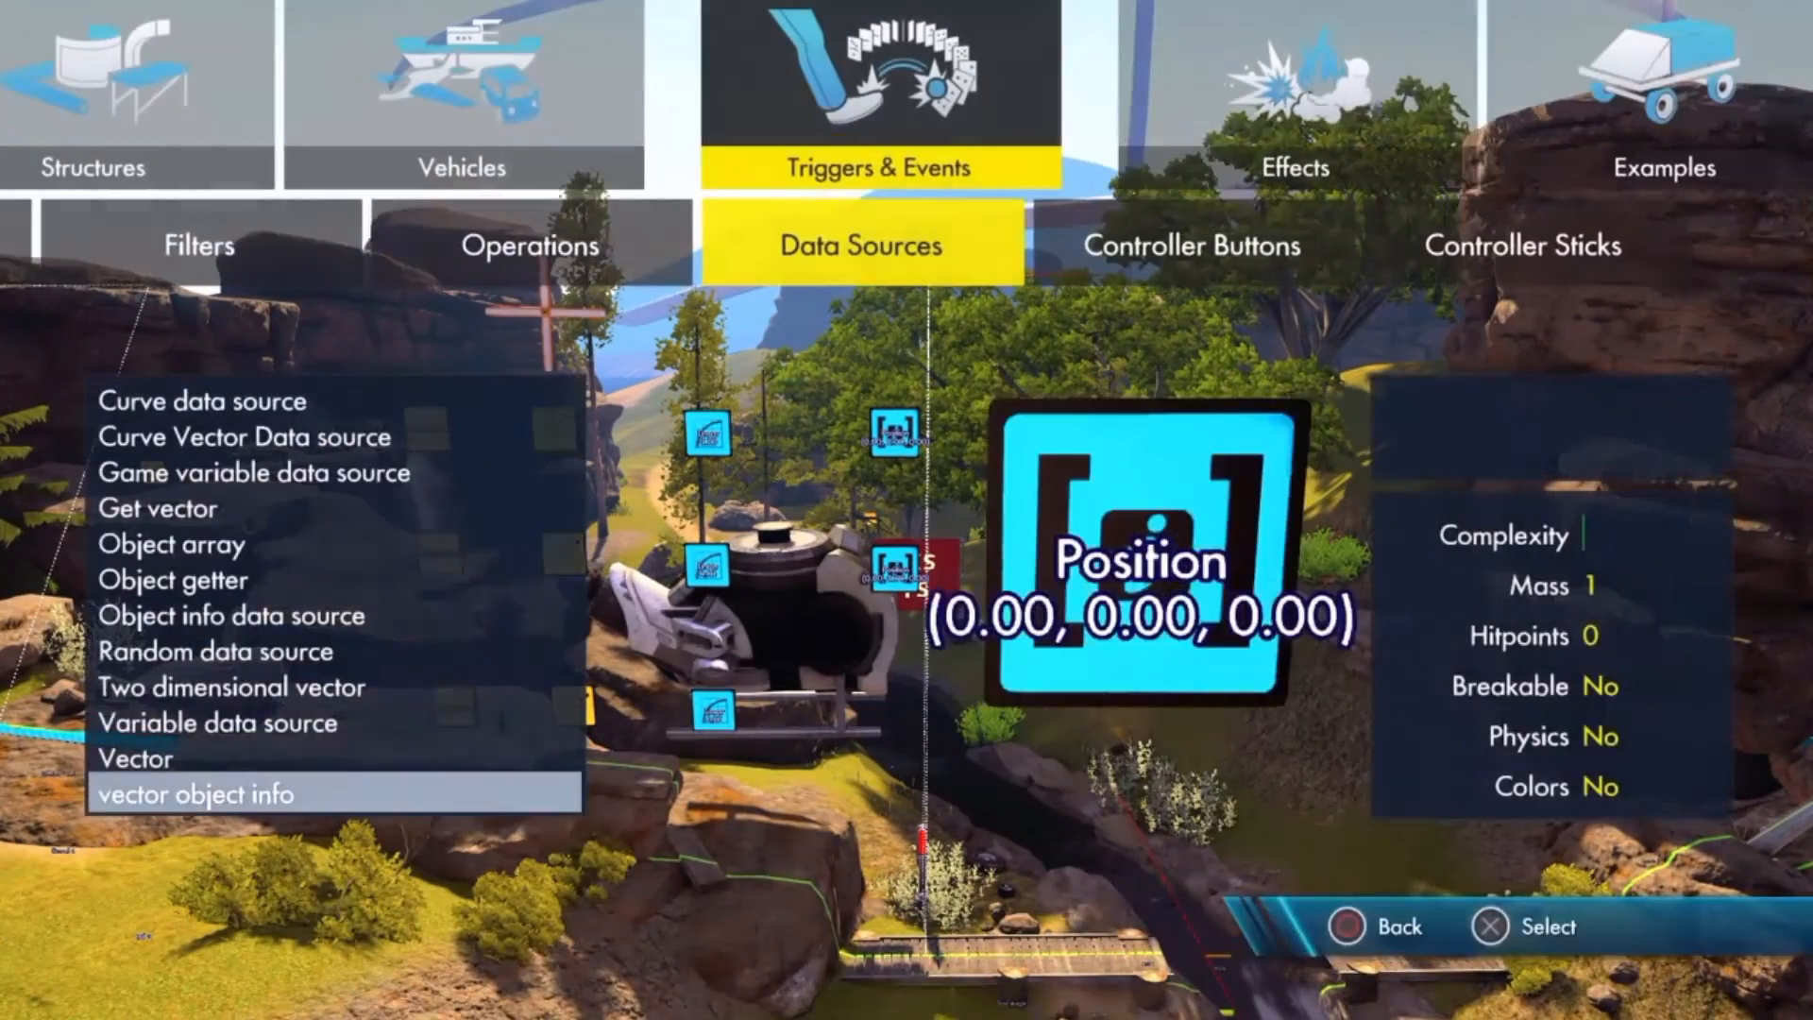
{"action": "key", "text": "Escape"}
{"action": "key", "text": "Escape"}
{"action": "key", "text": "Left"}
{"action": "key", "text": "Left"}
{"action": "key", "text": "Left"}
{"action": "key", "text": "Left"}
{"action": "key", "text": "Left"}
{"action": "key", "text": "Left"}
{"action": "key", "text": "Left"}
{"action": "key", "text": "Left"}
{"action": "key", "text": "Left"}
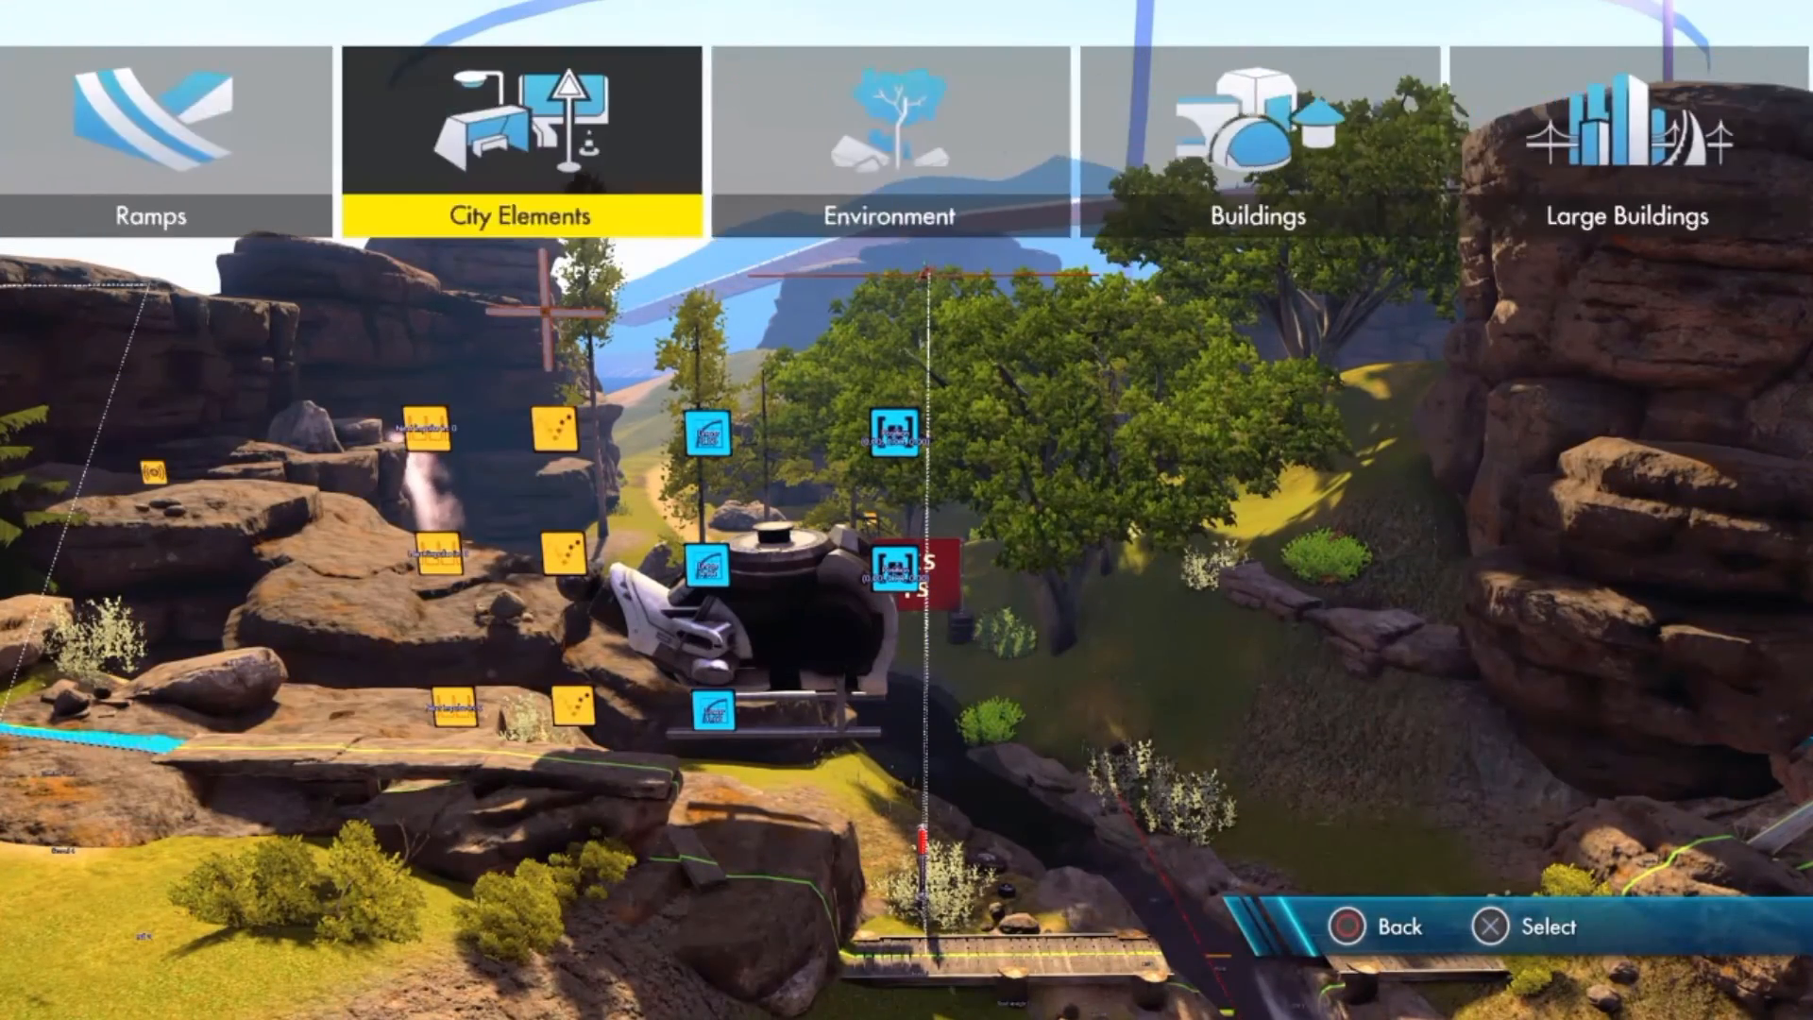
{"action": "key", "text": "Return"}
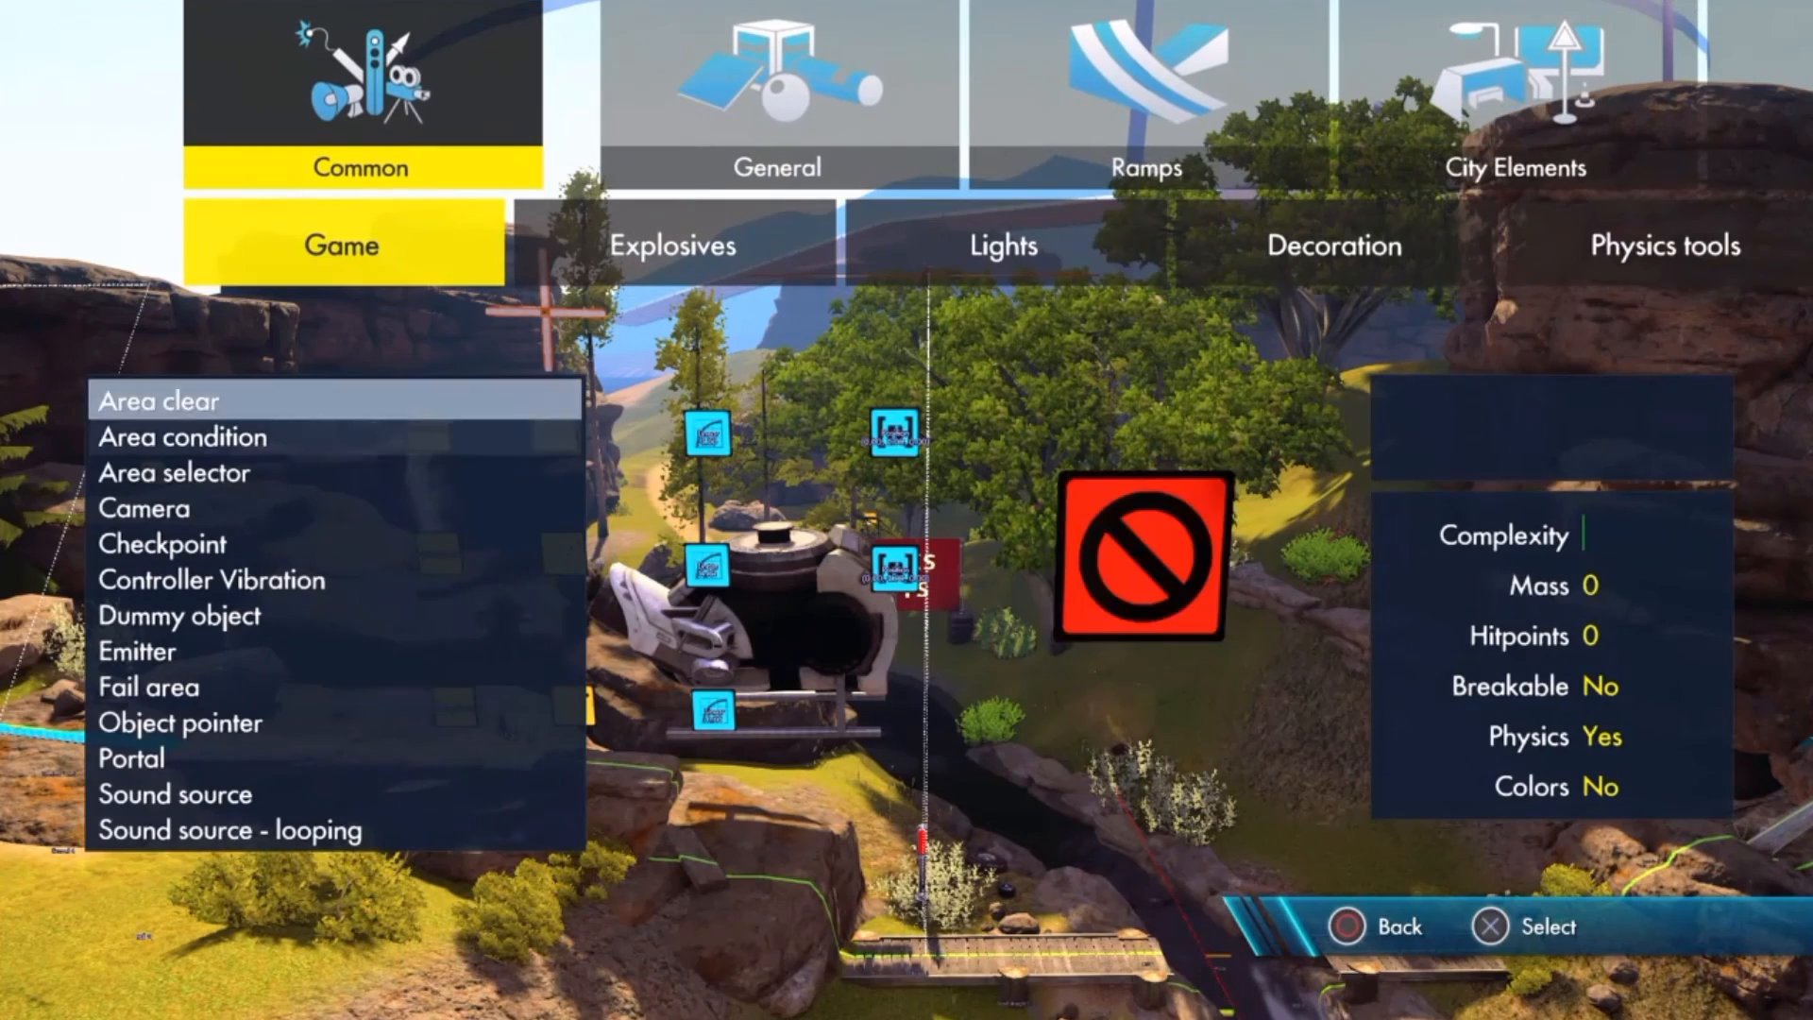
{"action": "key", "text": "Down"}
{"action": "key", "text": "Down"}
{"action": "key", "text": "Down"}
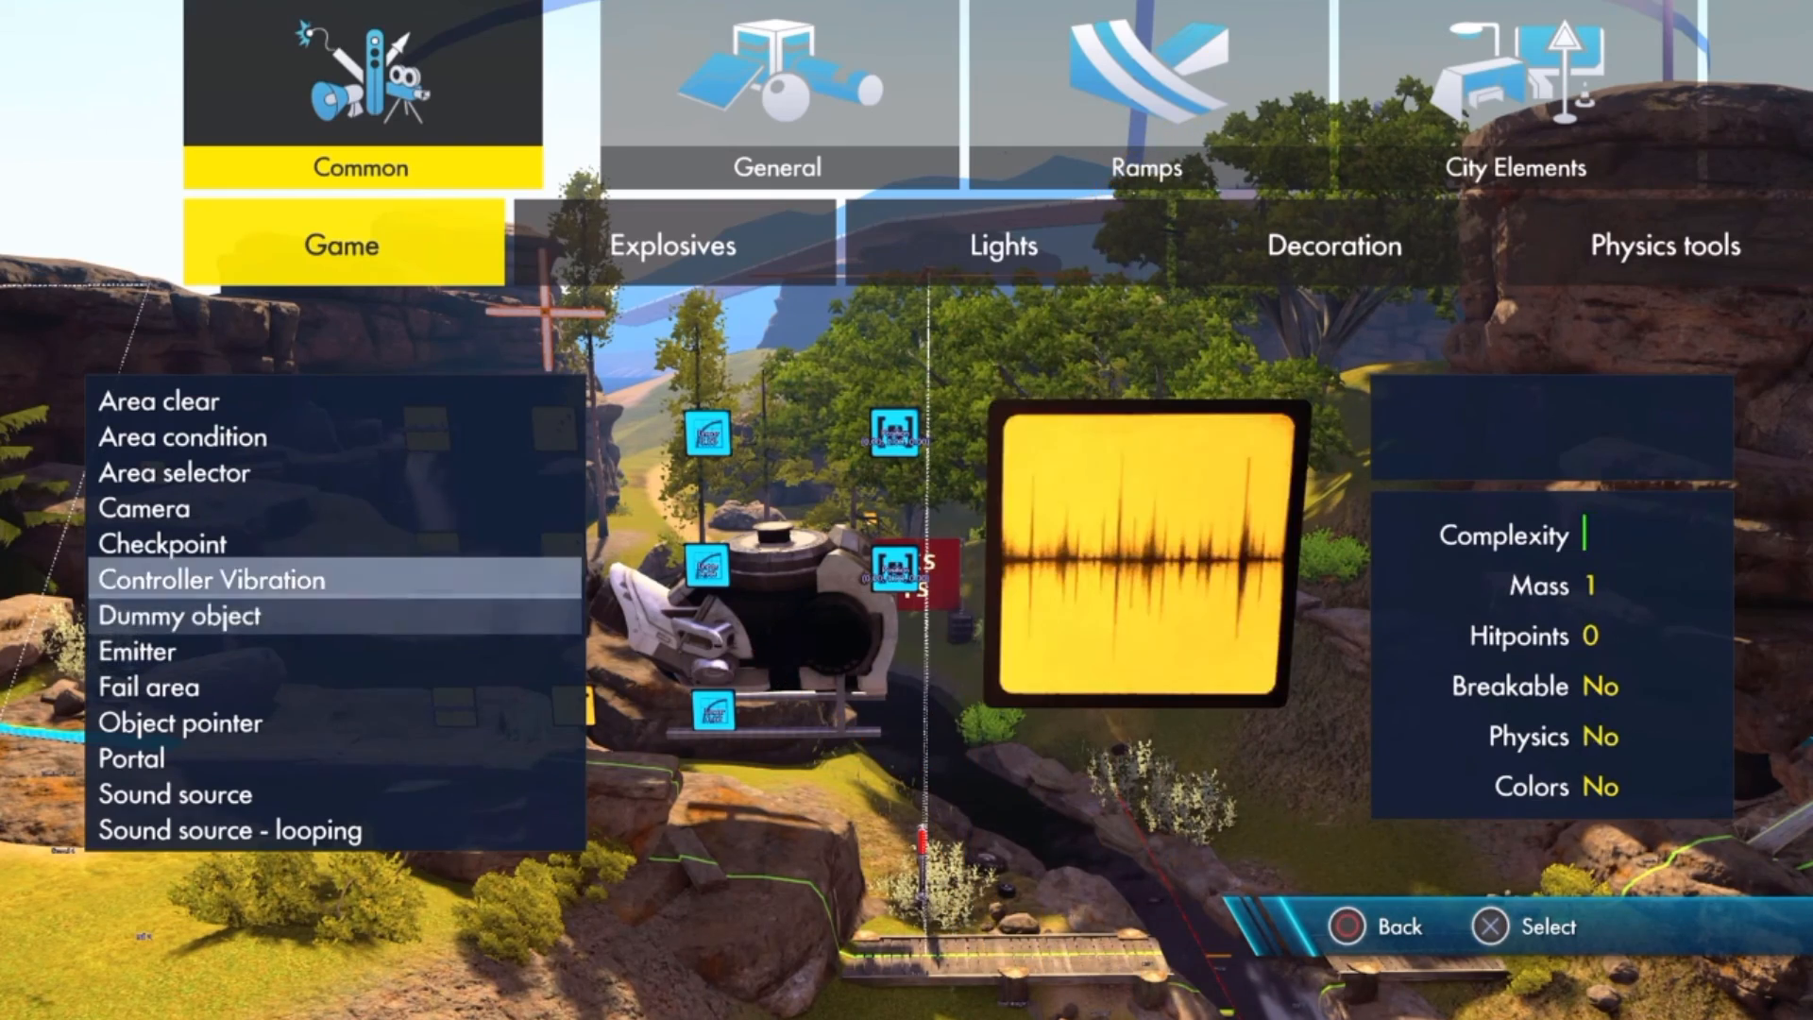
{"action": "key", "text": "Return"}
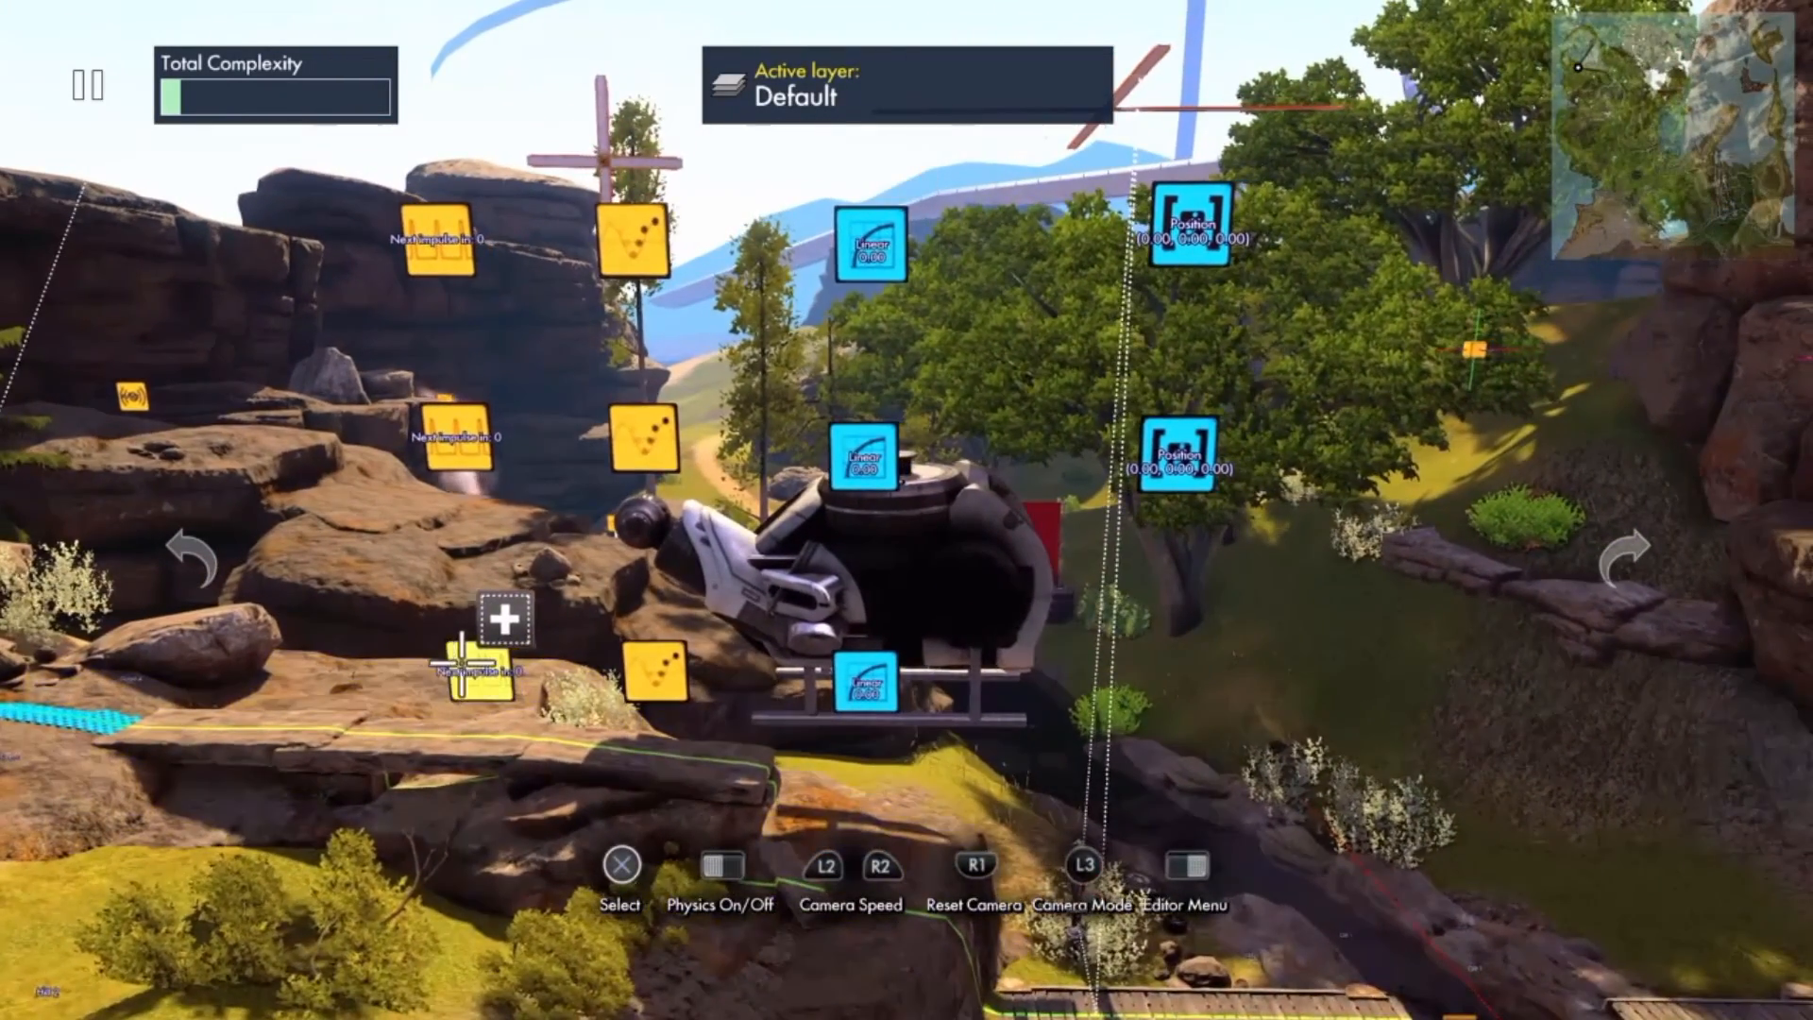
- Set the Interval of the bottom interval trigger to 1 tick
{"action": "left_click", "coordinate": [439, 671]}
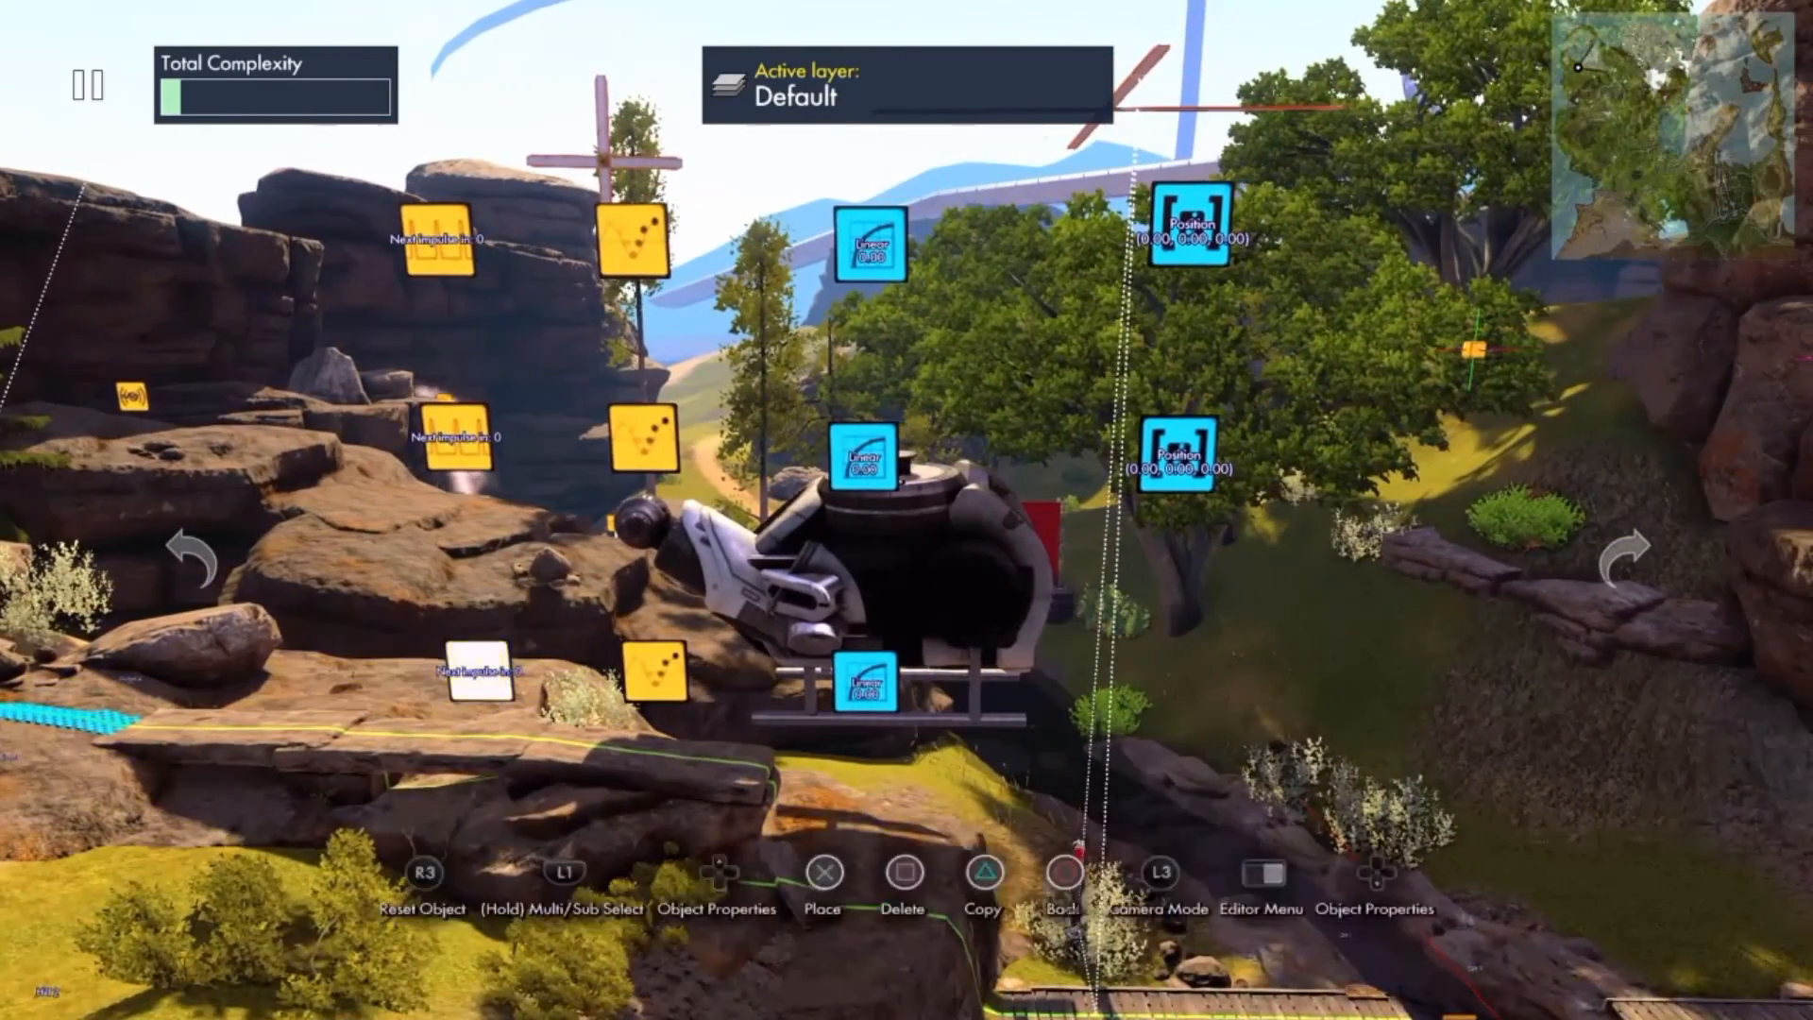
{"action": "key", "text": "Return"}
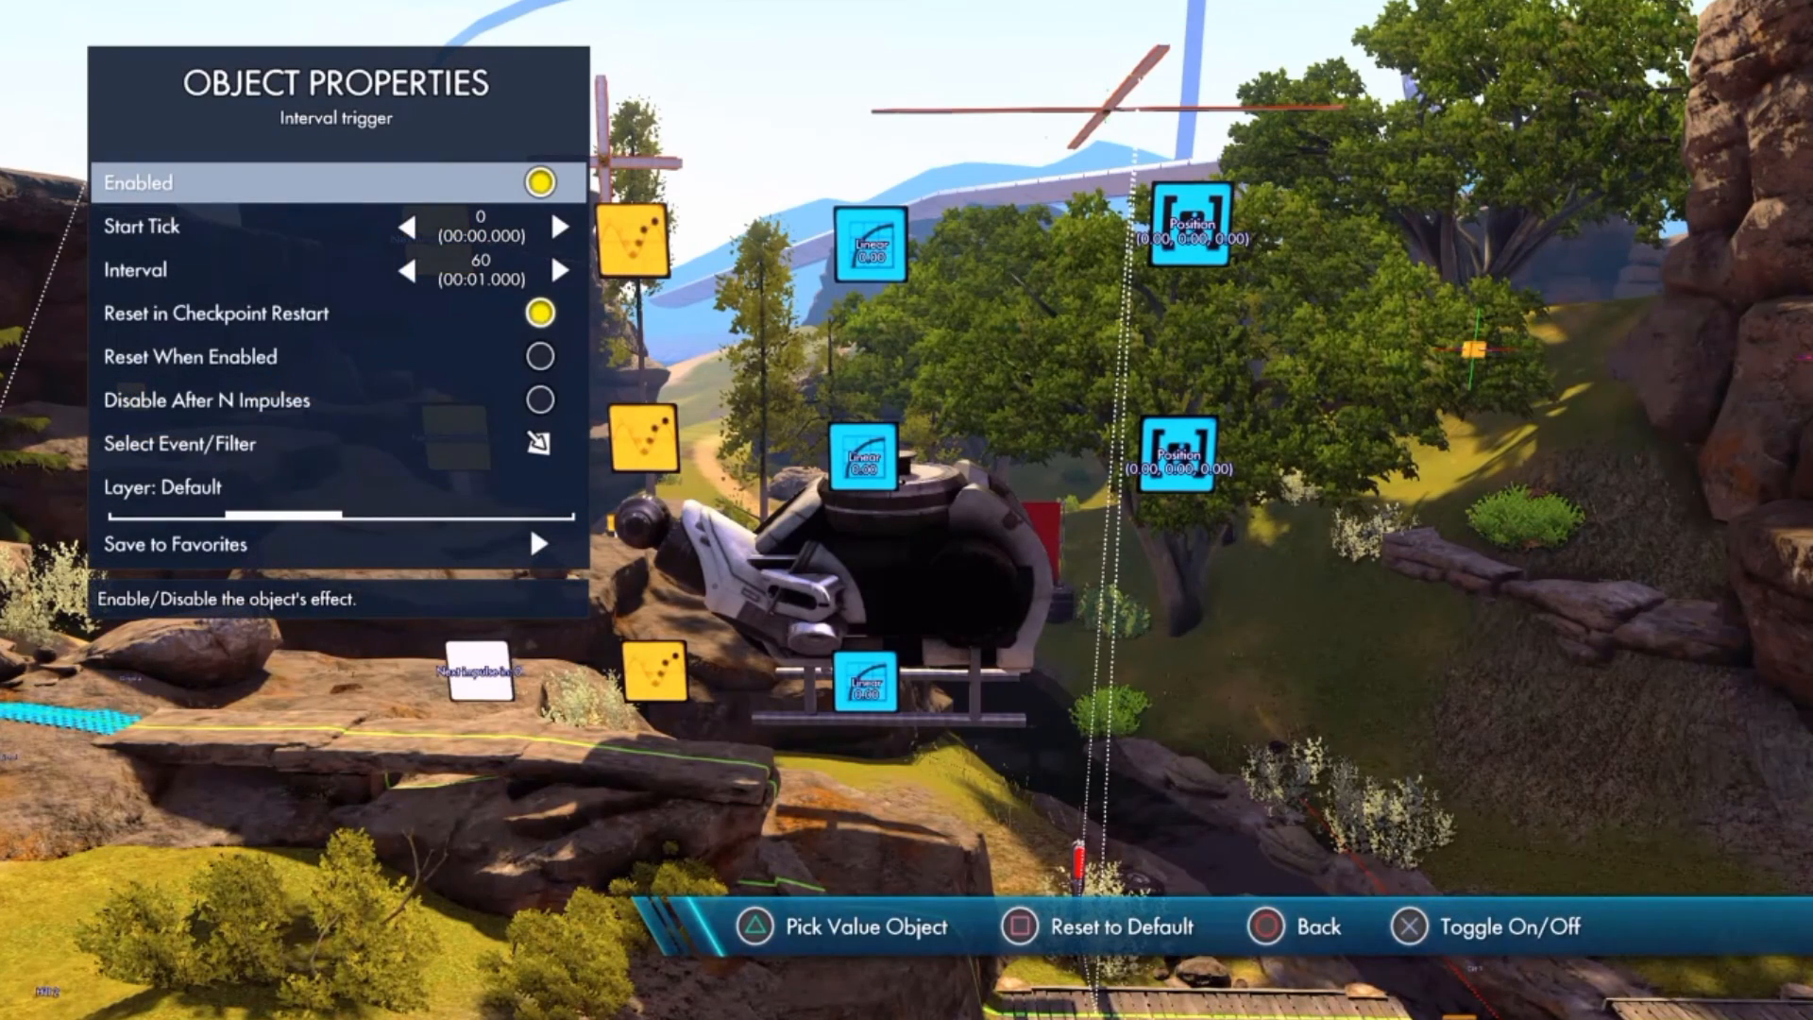
{"action": "key", "text": "Down"}
{"action": "key", "text": "Down"}
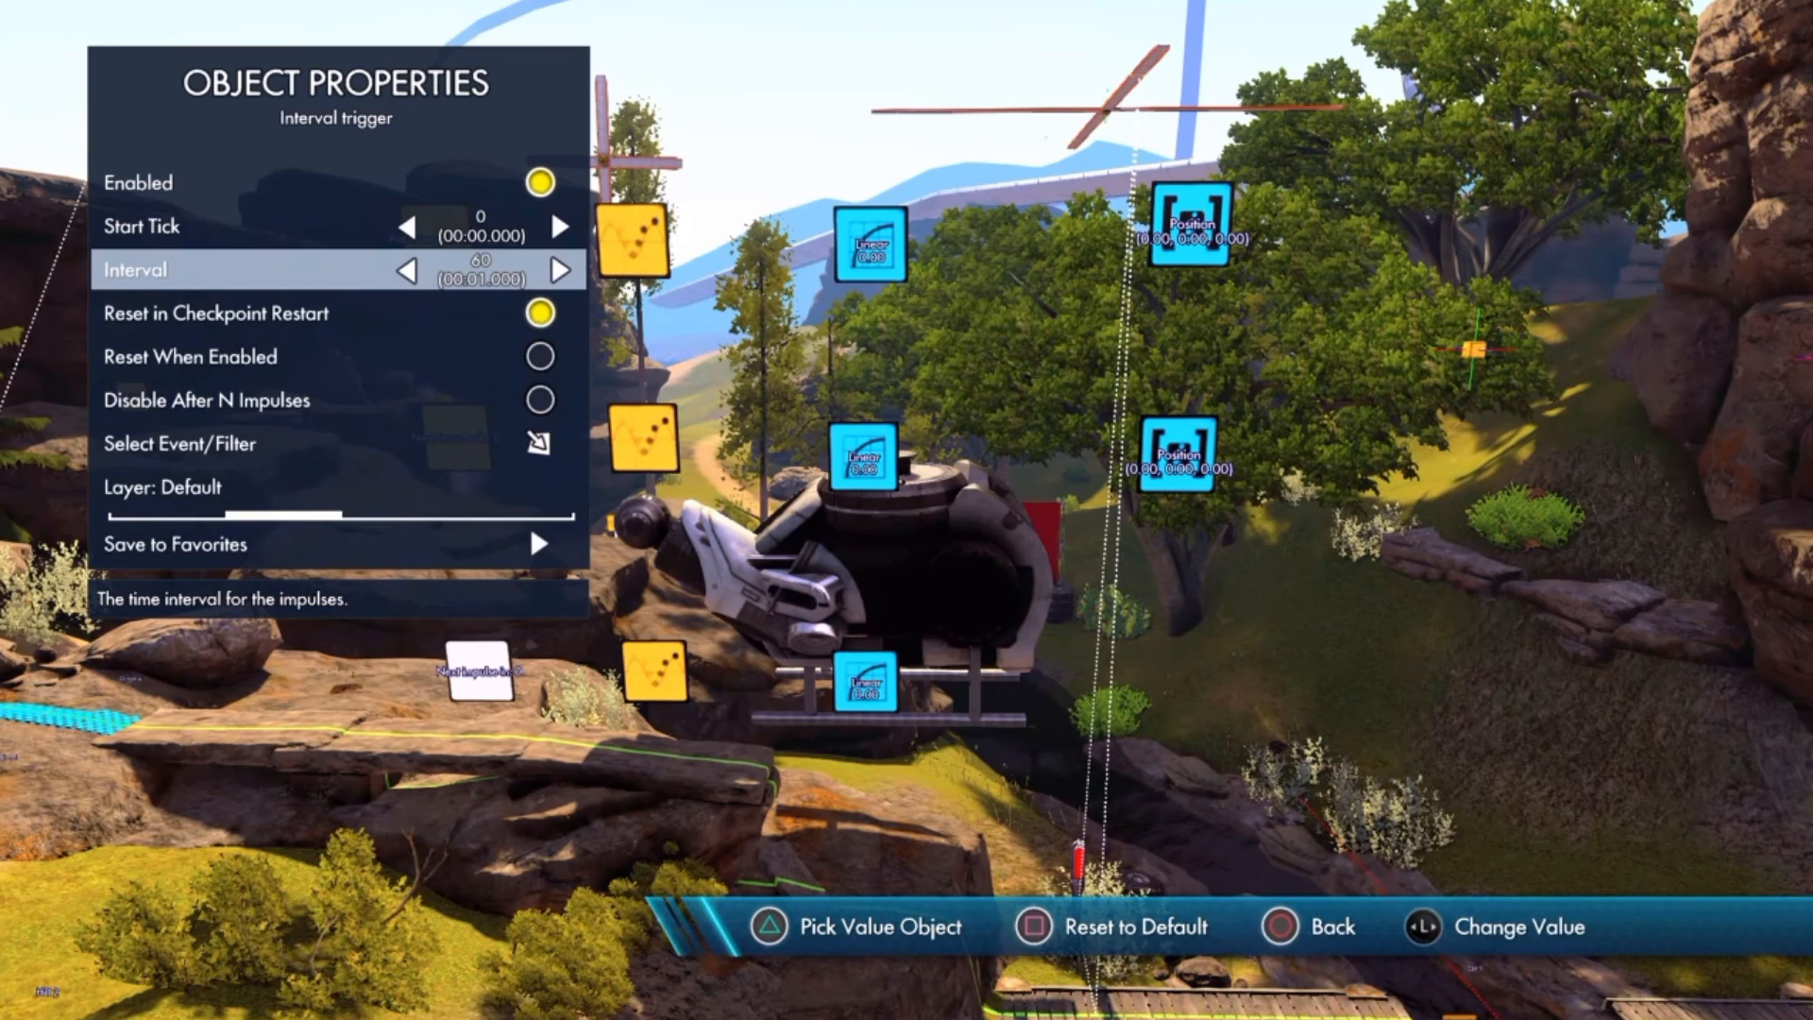
{"action": "key", "text": "Left"}
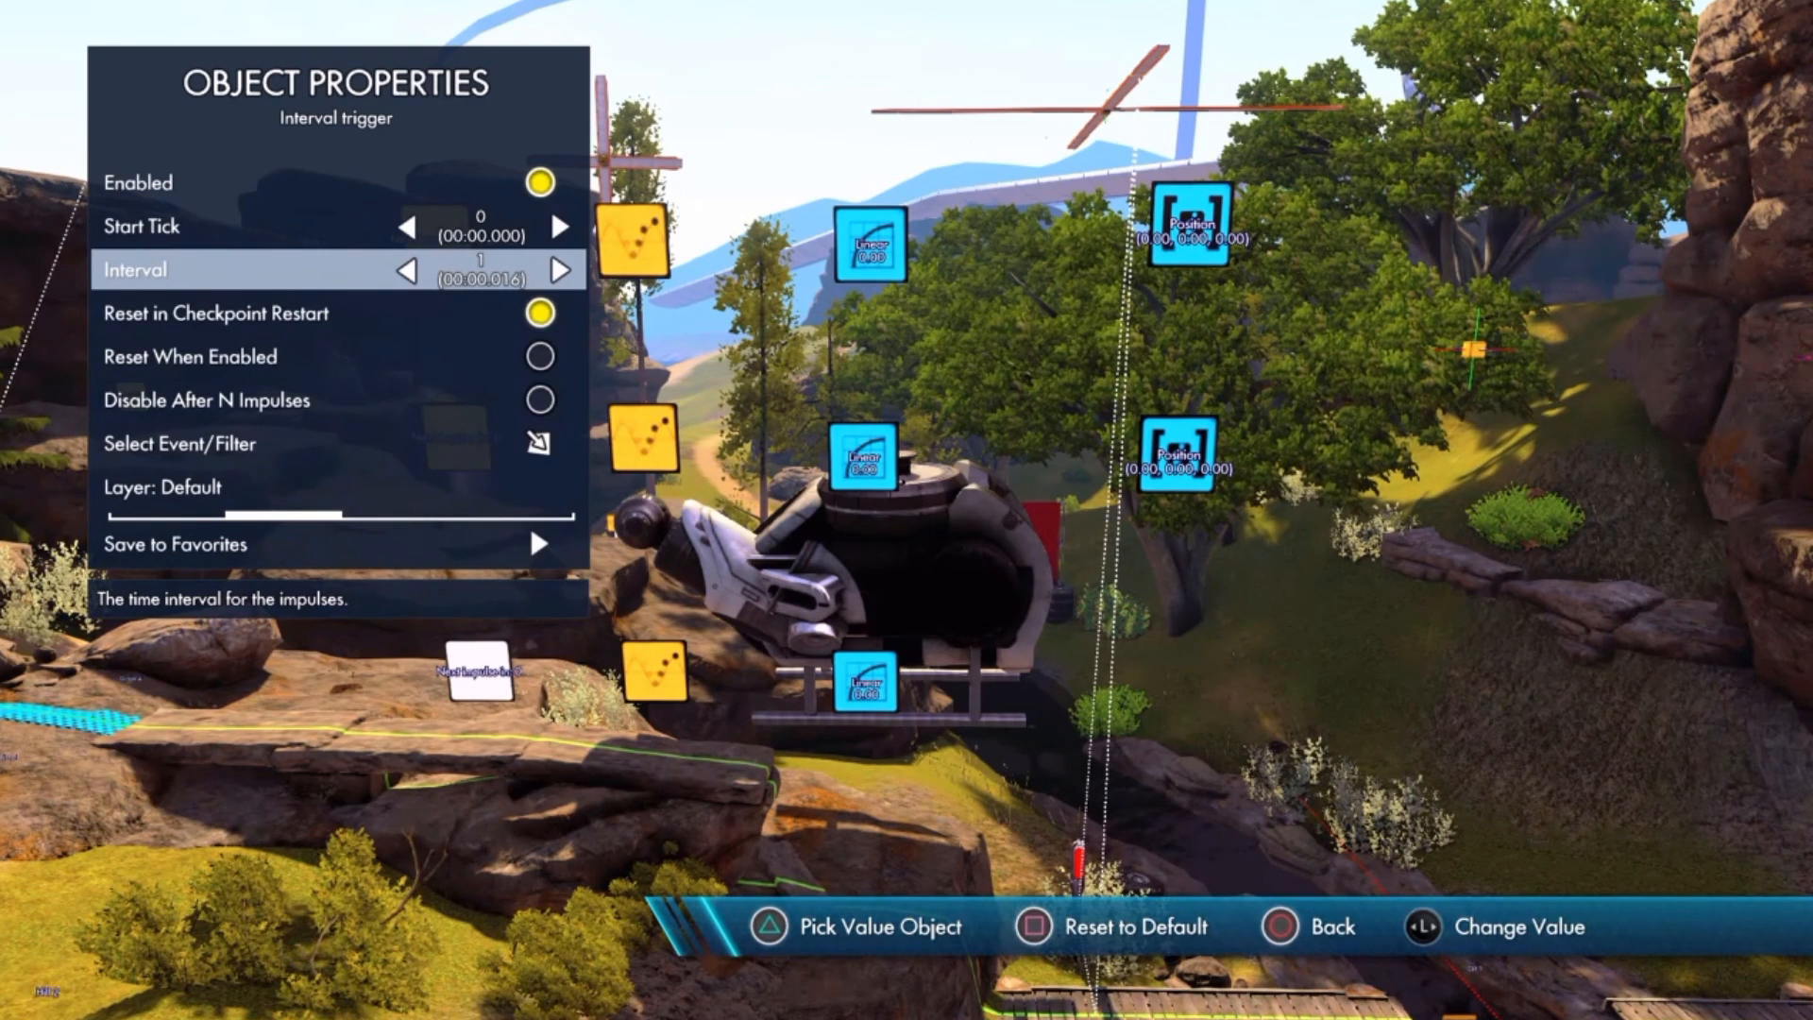
- Try an Interval of 50 ticks on the bottom interval trigger
{"action": "key", "text": "Right"}
{"action": "key", "text": "Right"}
{"action": "key", "text": "Right"}
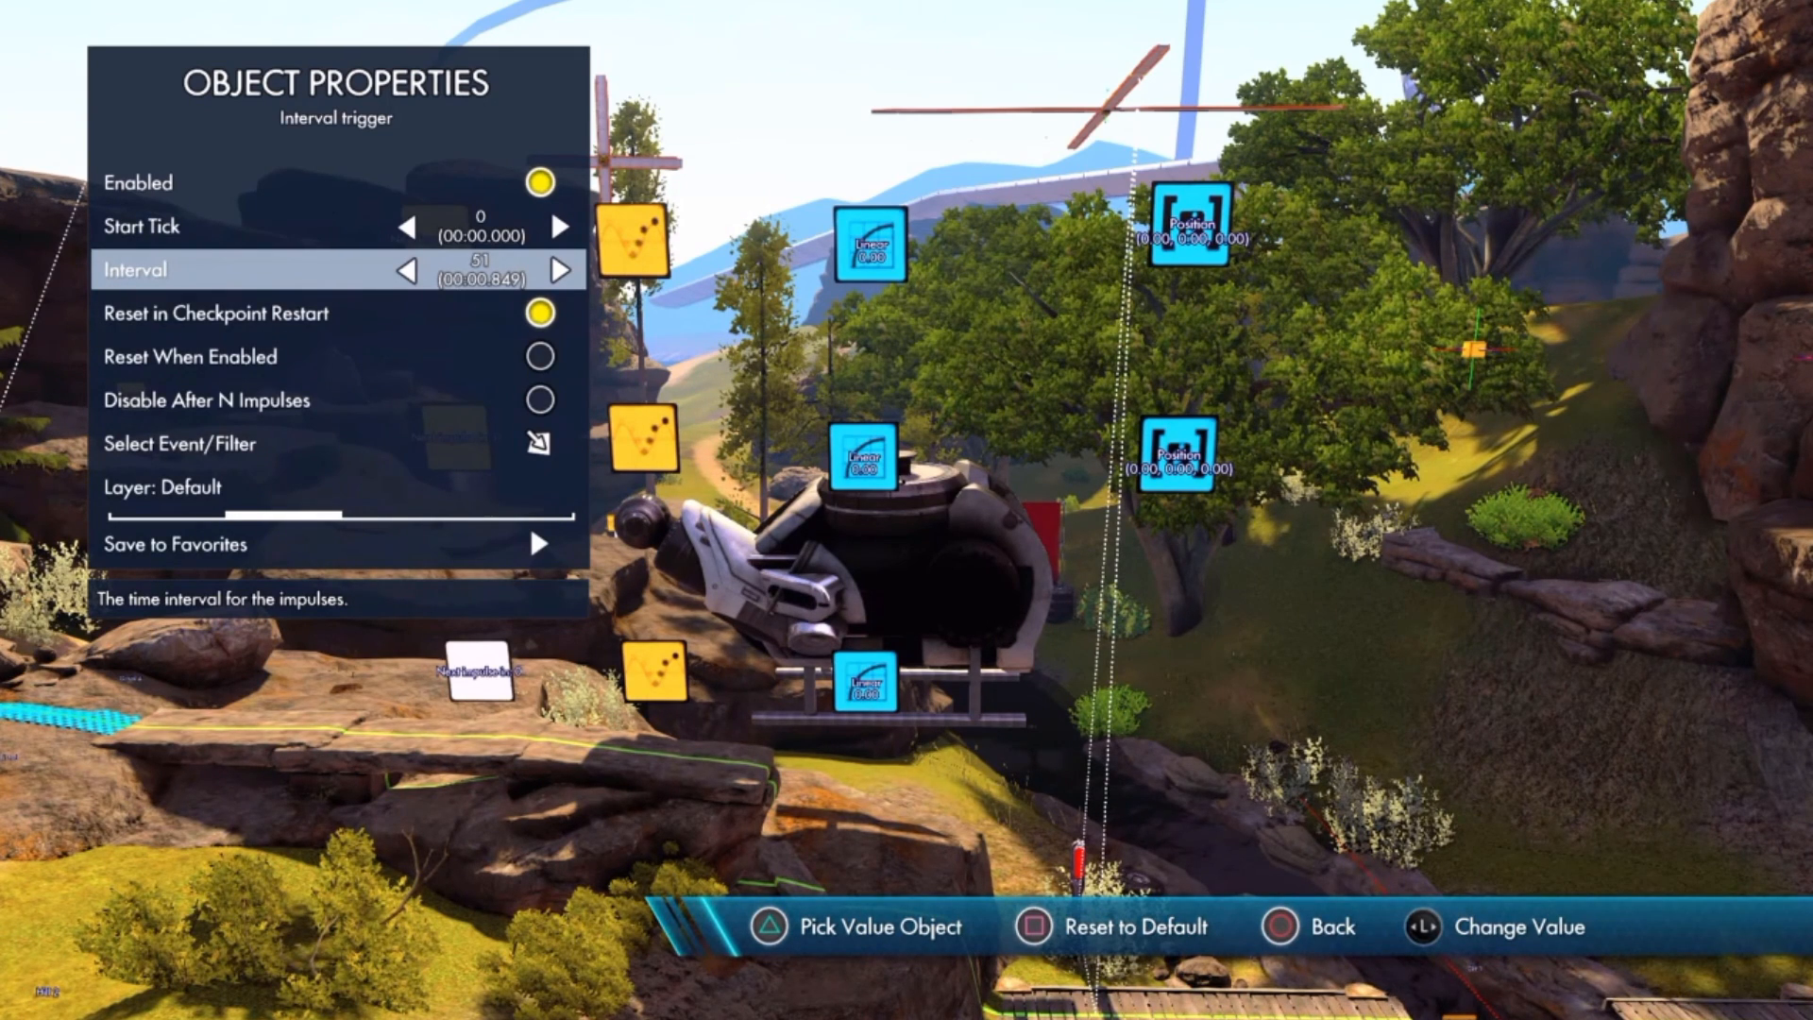
{"action": "key", "text": "Left"}
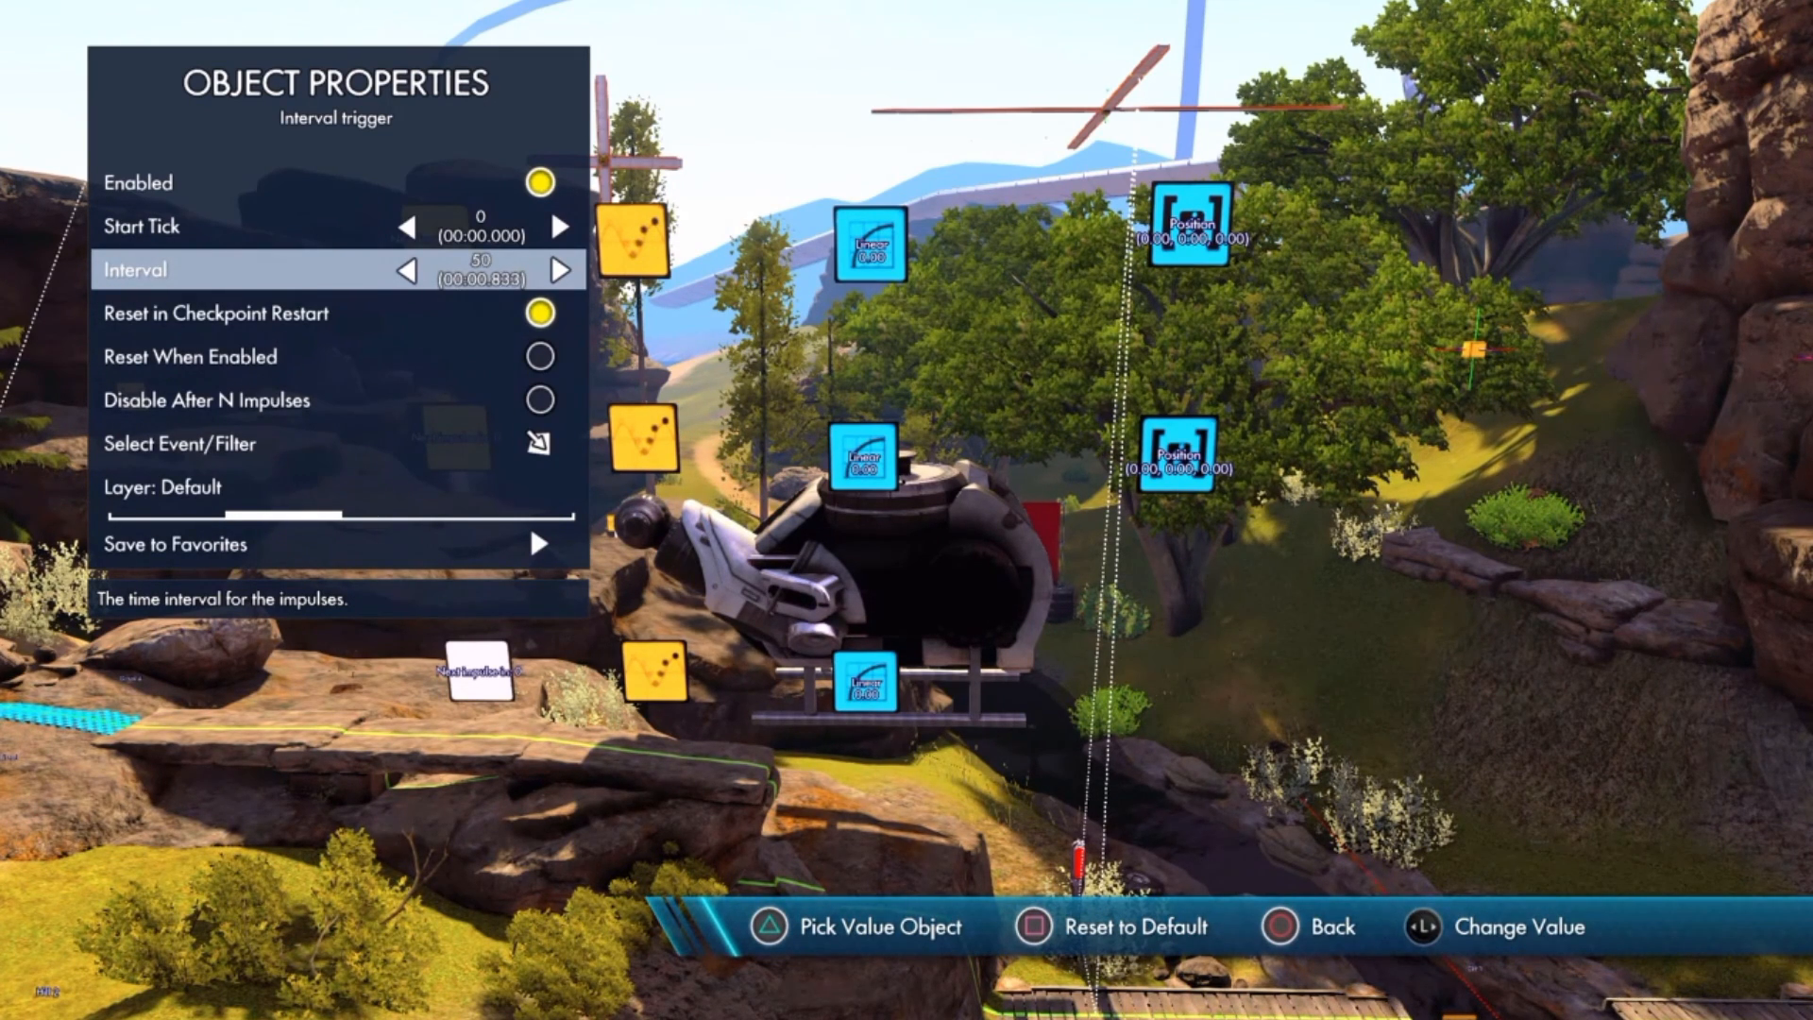
{"action": "key", "text": "Escape"}
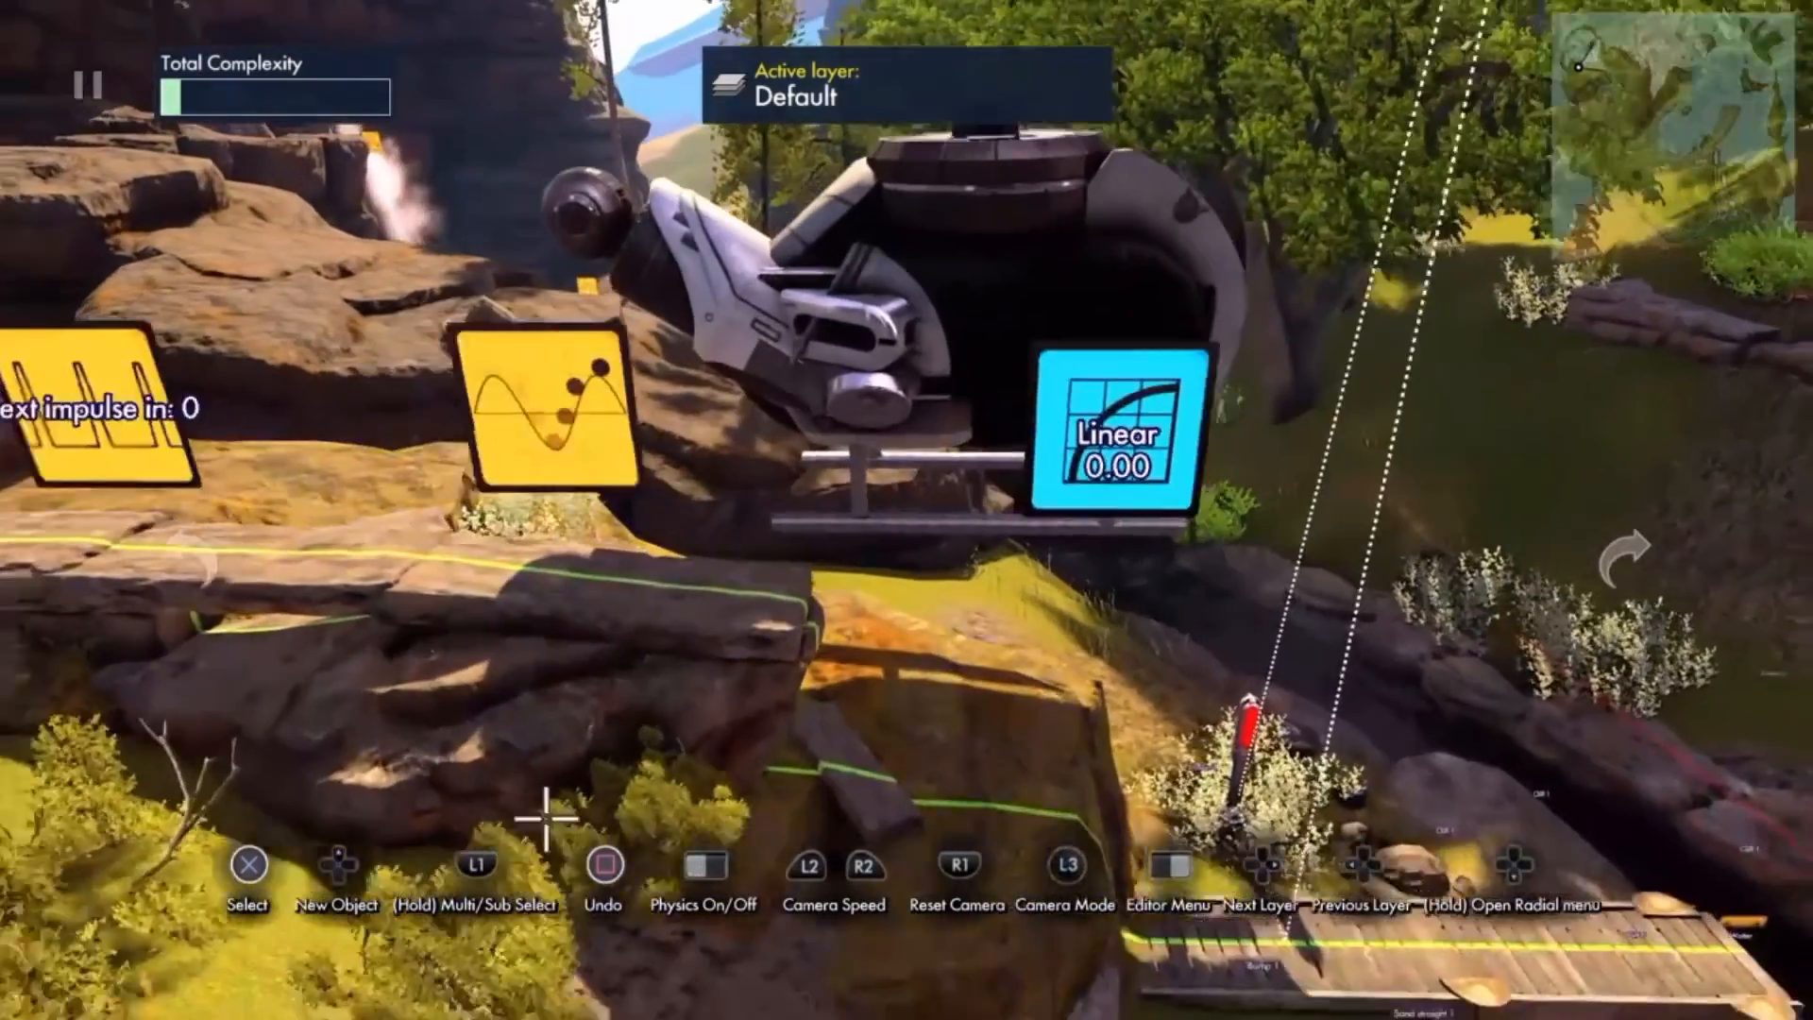
- Assign the neighbouring object position event as the event/filter target of the bottom interval trigger
{"action": "key", "text": "Return"}
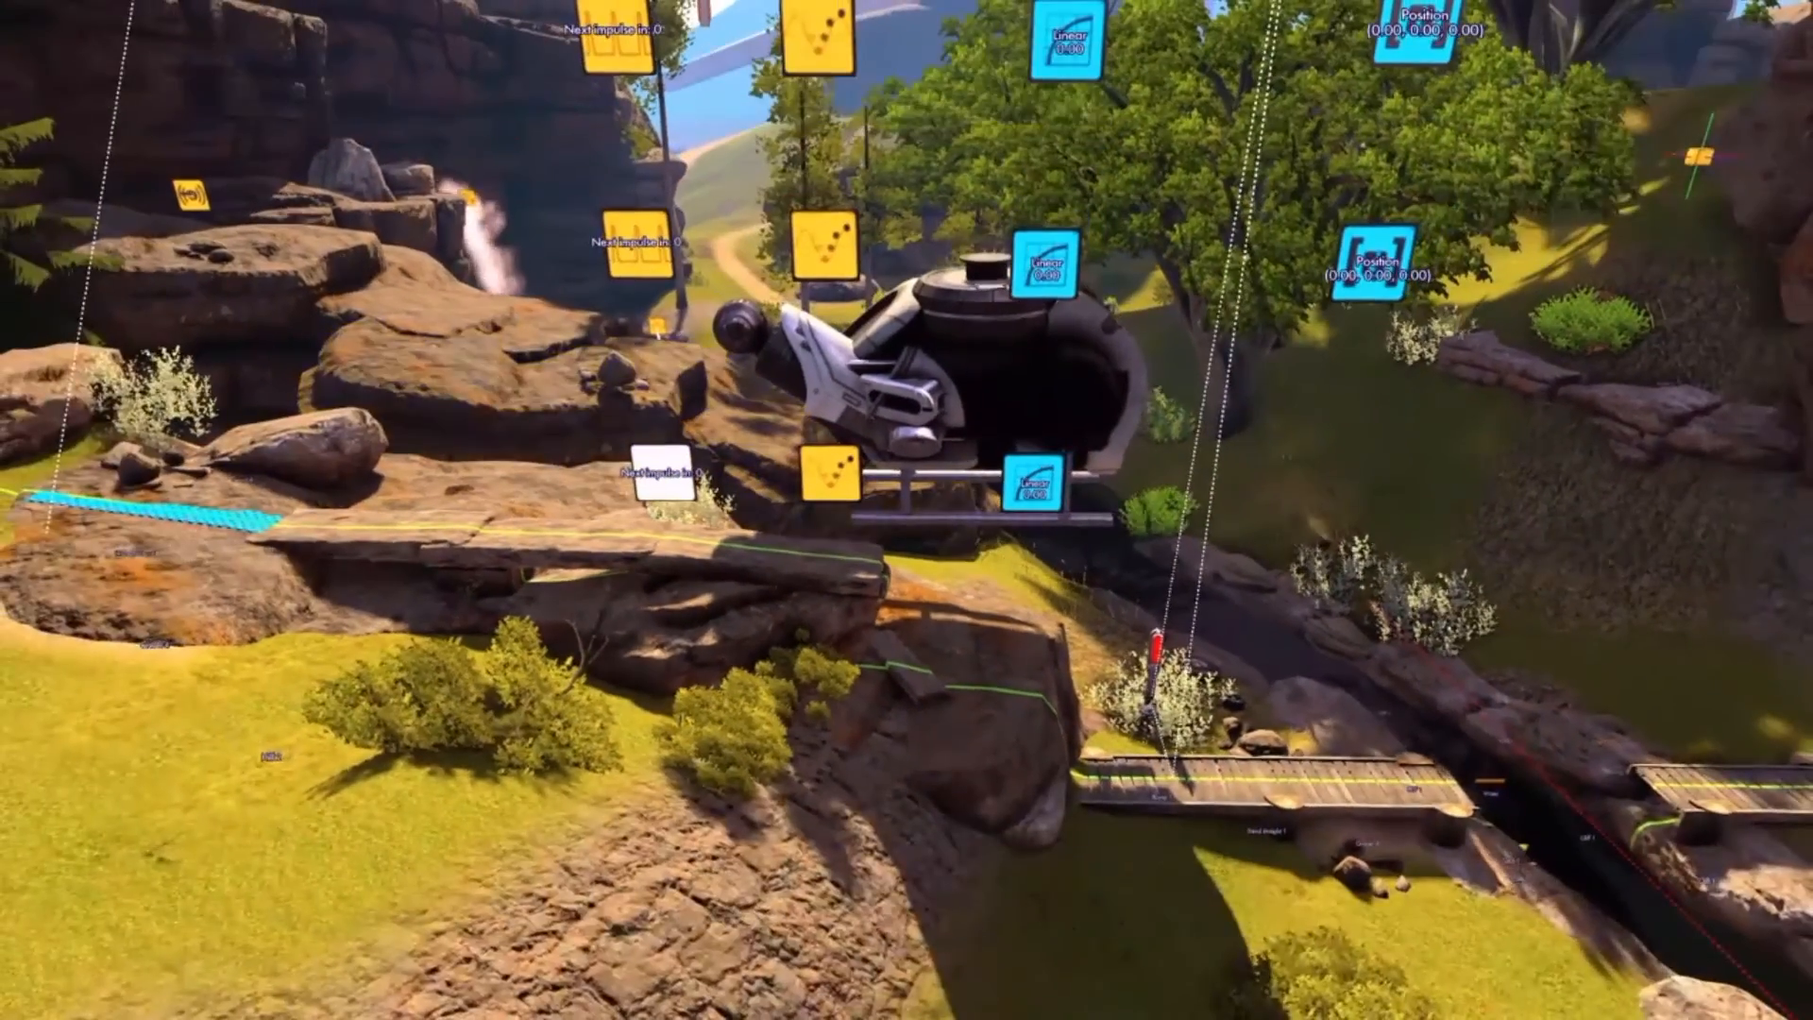
{"action": "key", "text": "Down"}
{"action": "key", "text": "Down"}
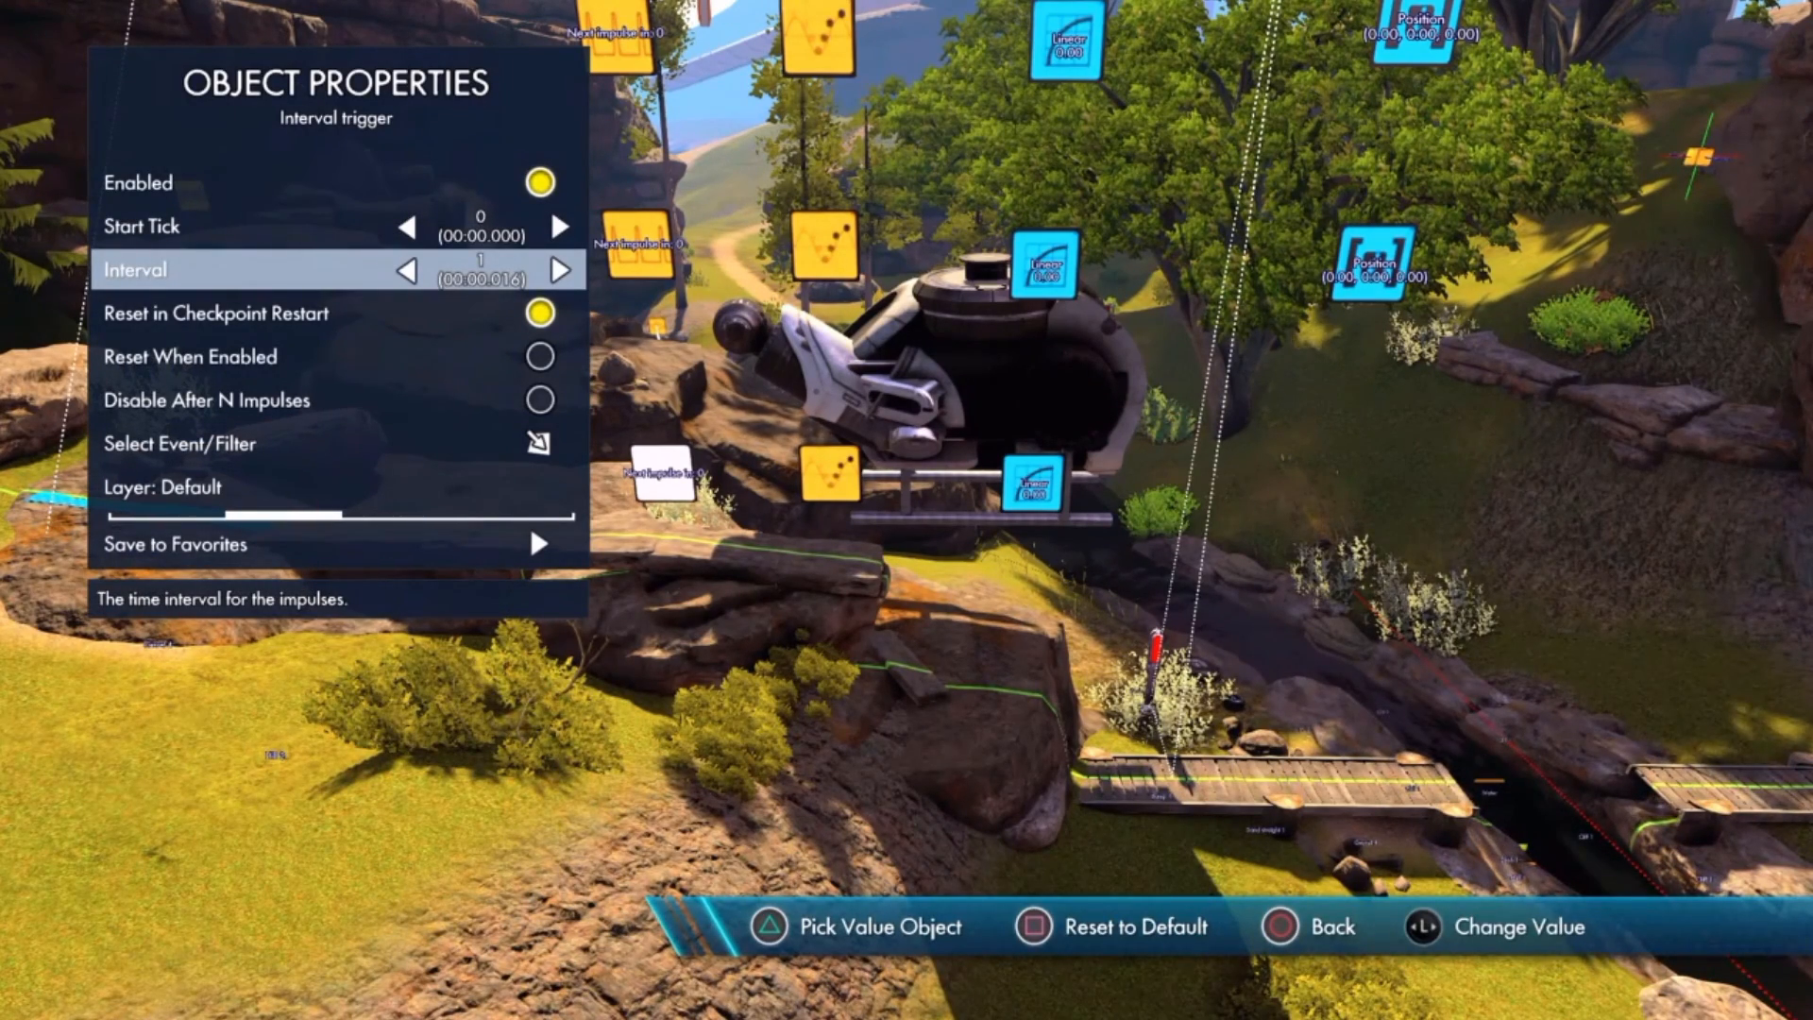
{"action": "key", "text": "Down"}
{"action": "key", "text": "Down"}
{"action": "key", "text": "Down"}
{"action": "key", "text": "Down"}
{"action": "key", "text": "Down"}
{"action": "key", "text": "Up"}
{"action": "key", "text": "Return"}
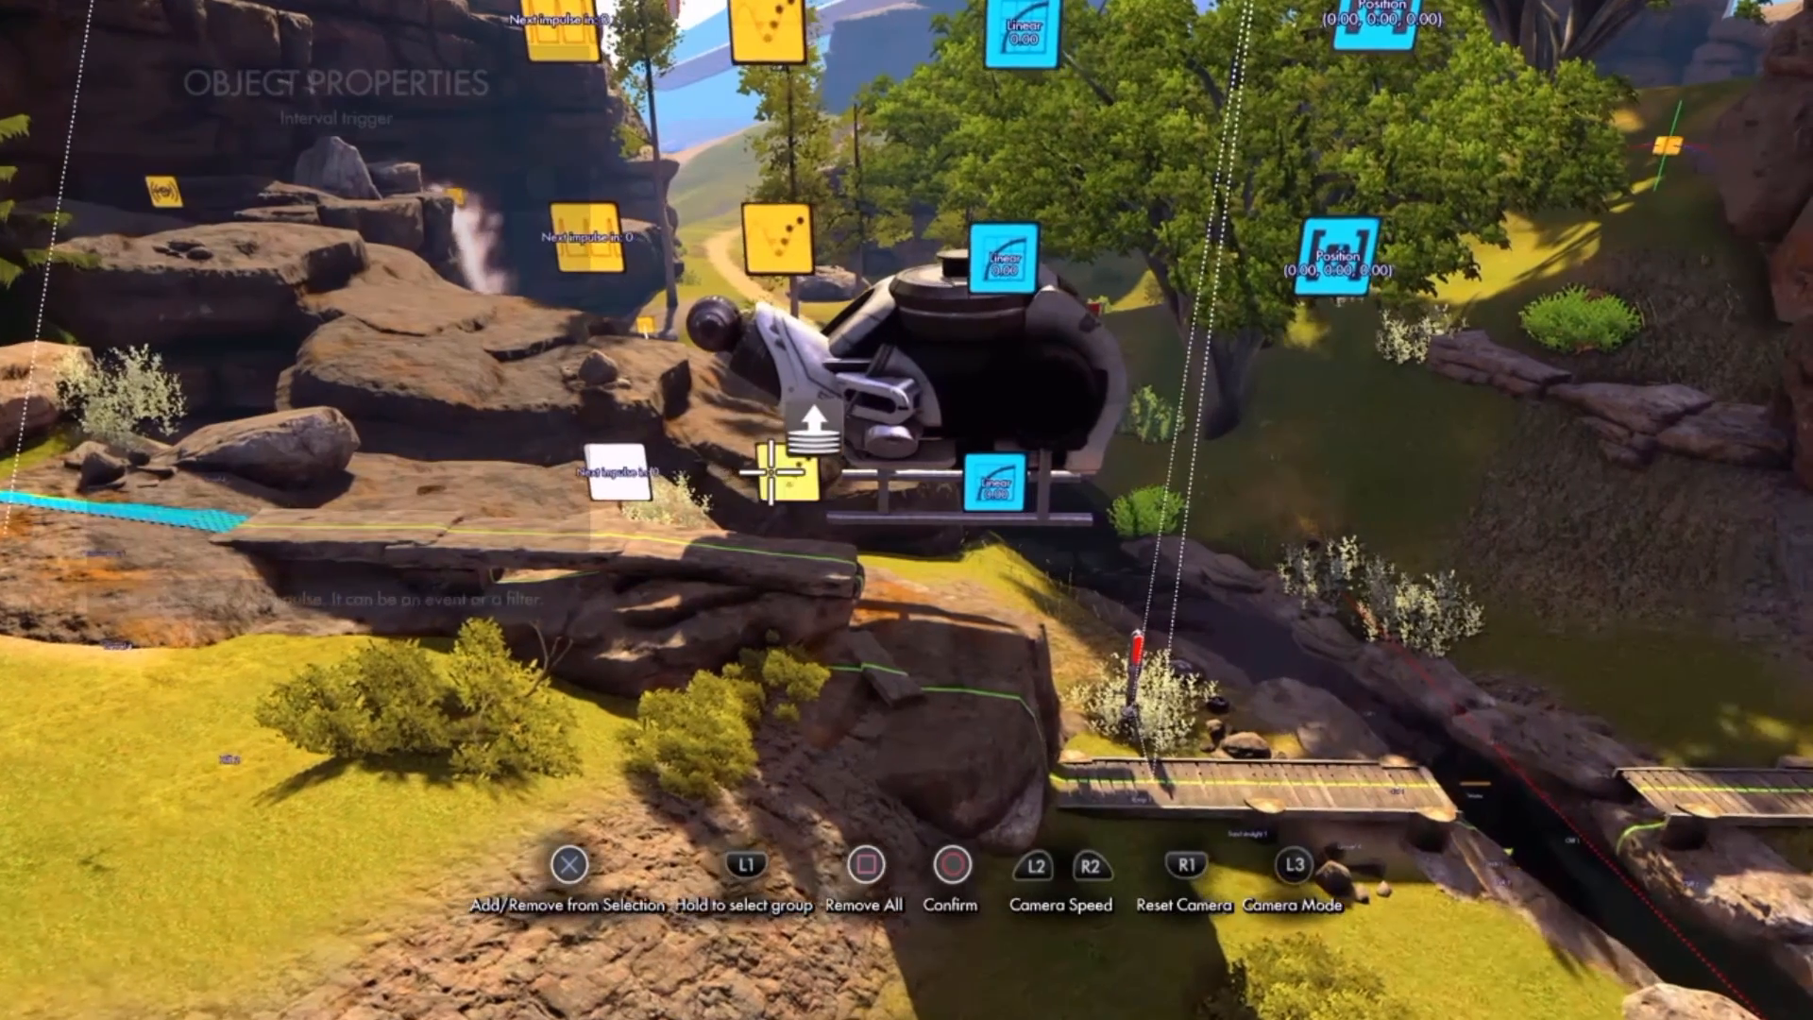
{"action": "left_click", "coordinate": [771, 473]}
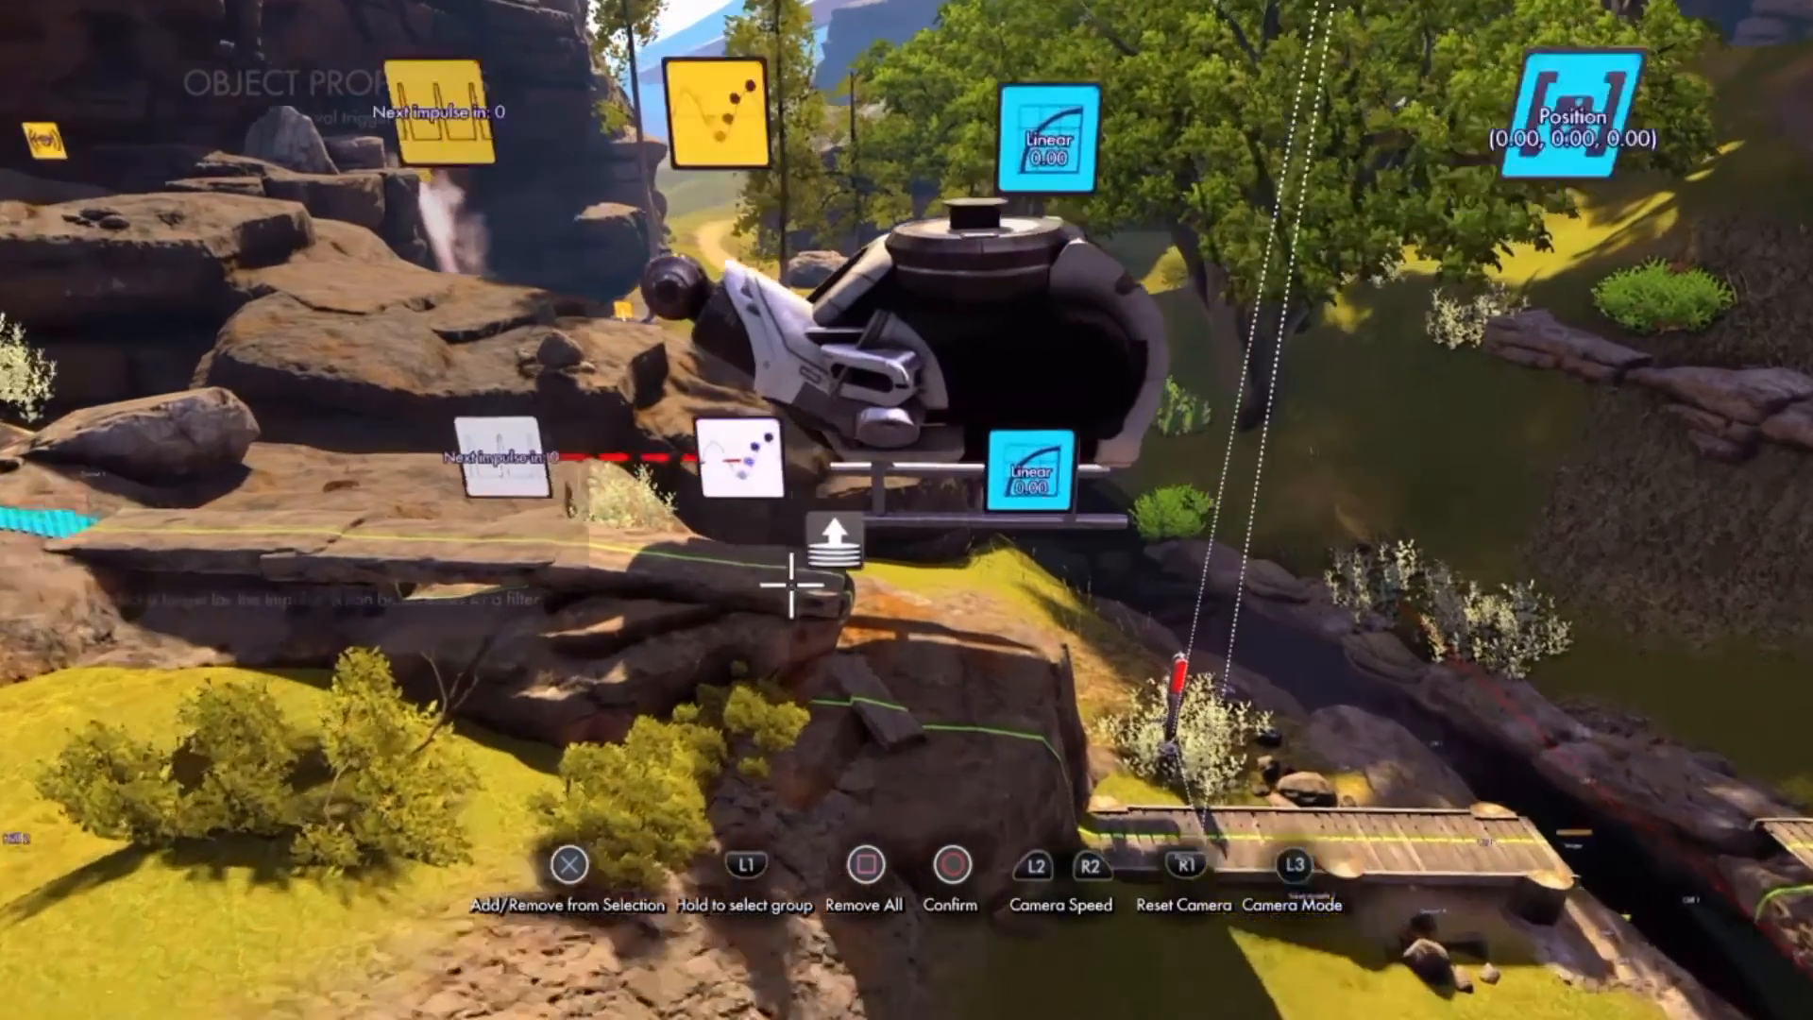
{"action": "key", "text": "Escape"}
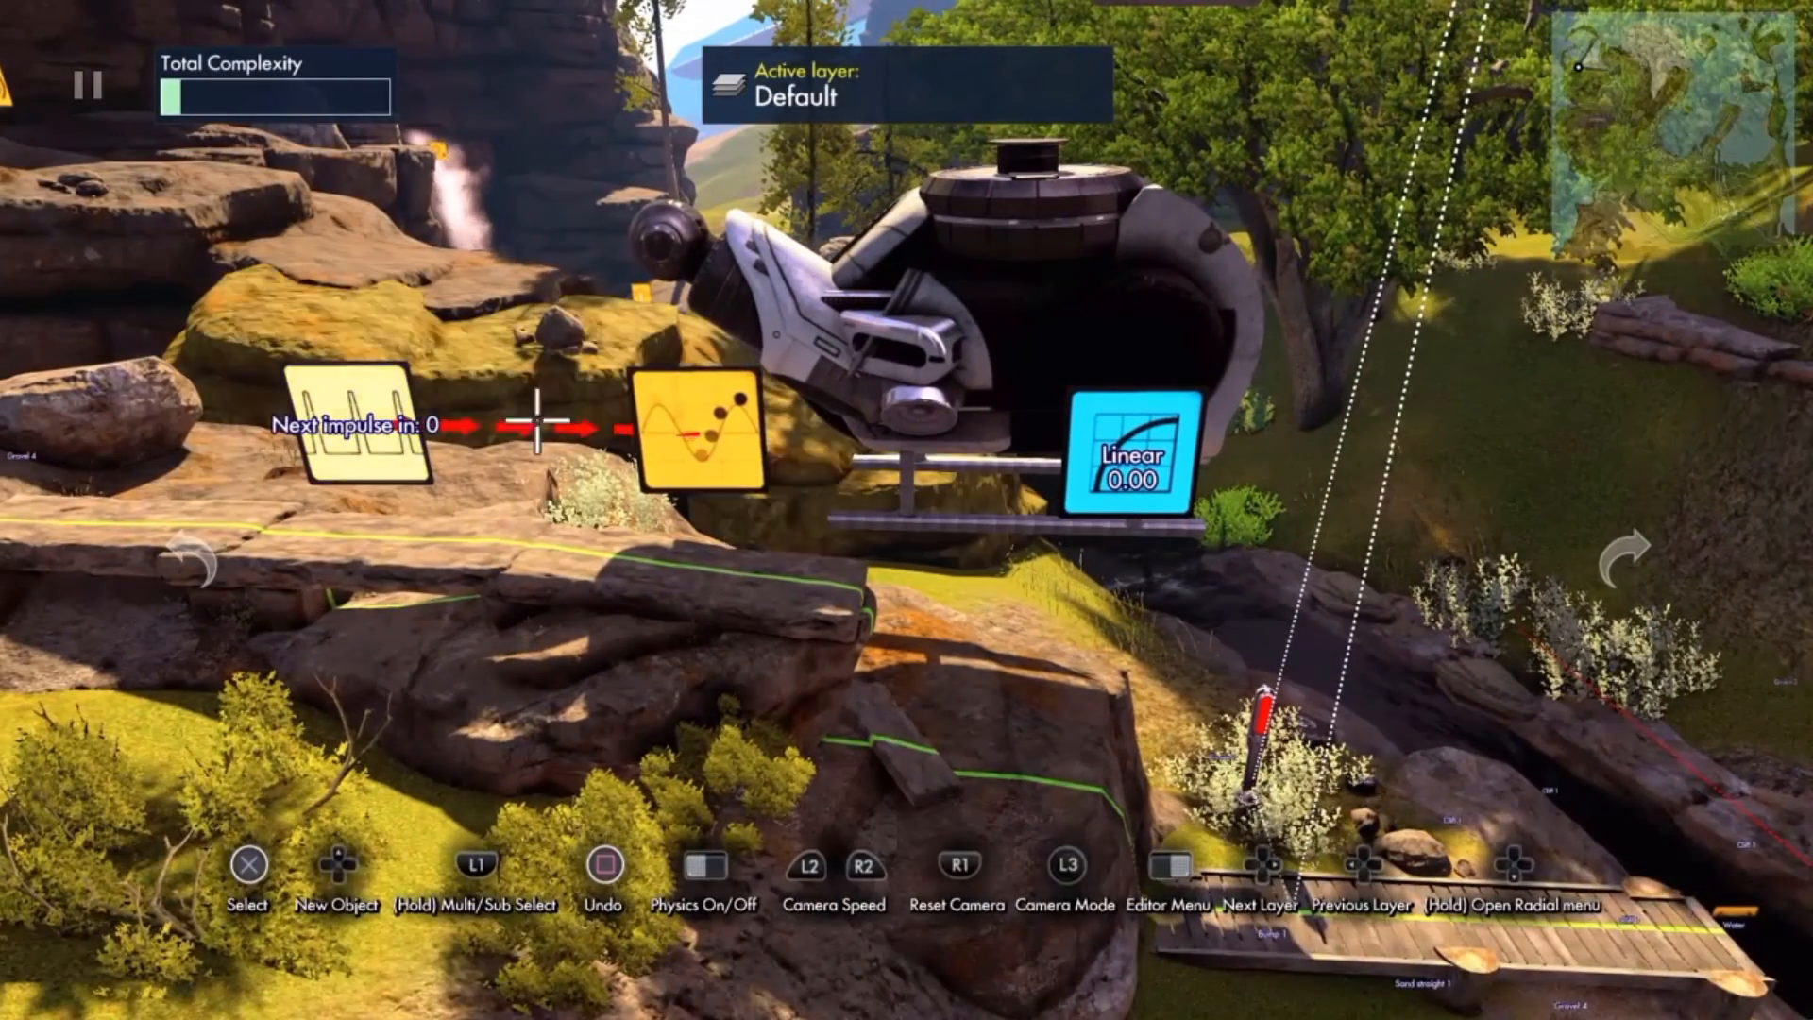
- Link Position X of the bottom object position event to the Curve data source beside it
{"action": "key", "text": "Down"}
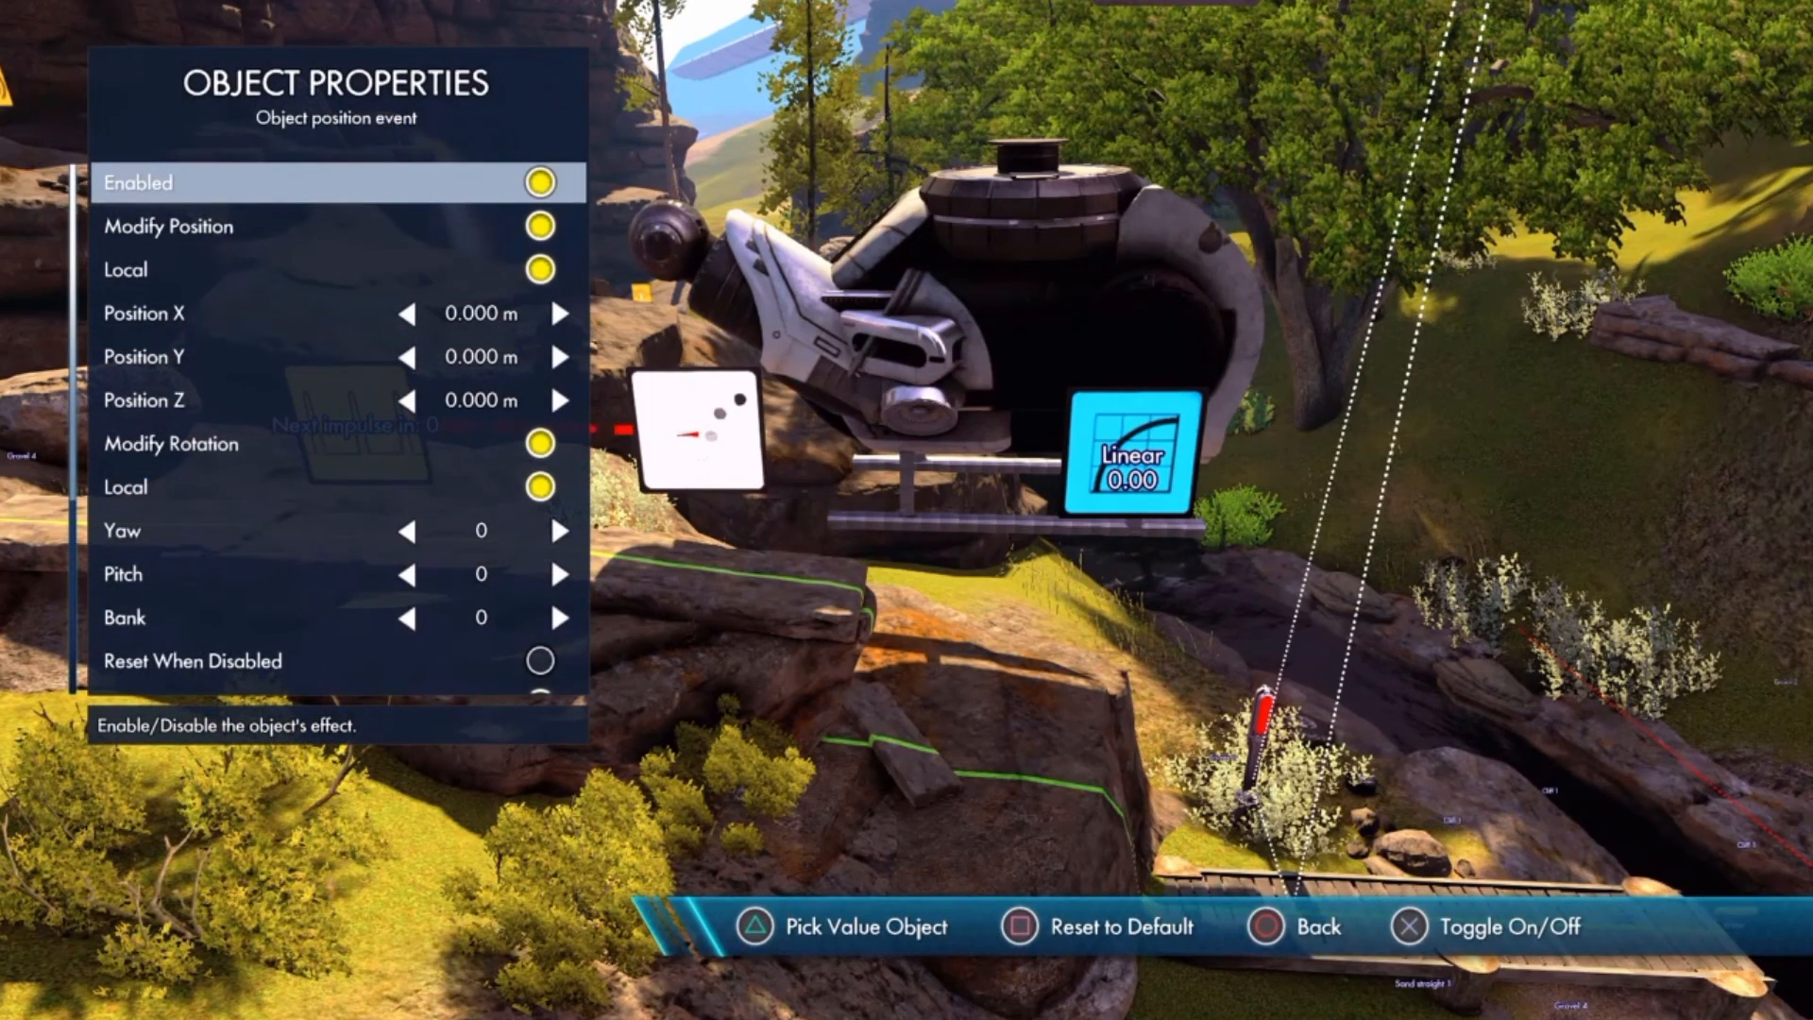
{"action": "key", "text": "Down"}
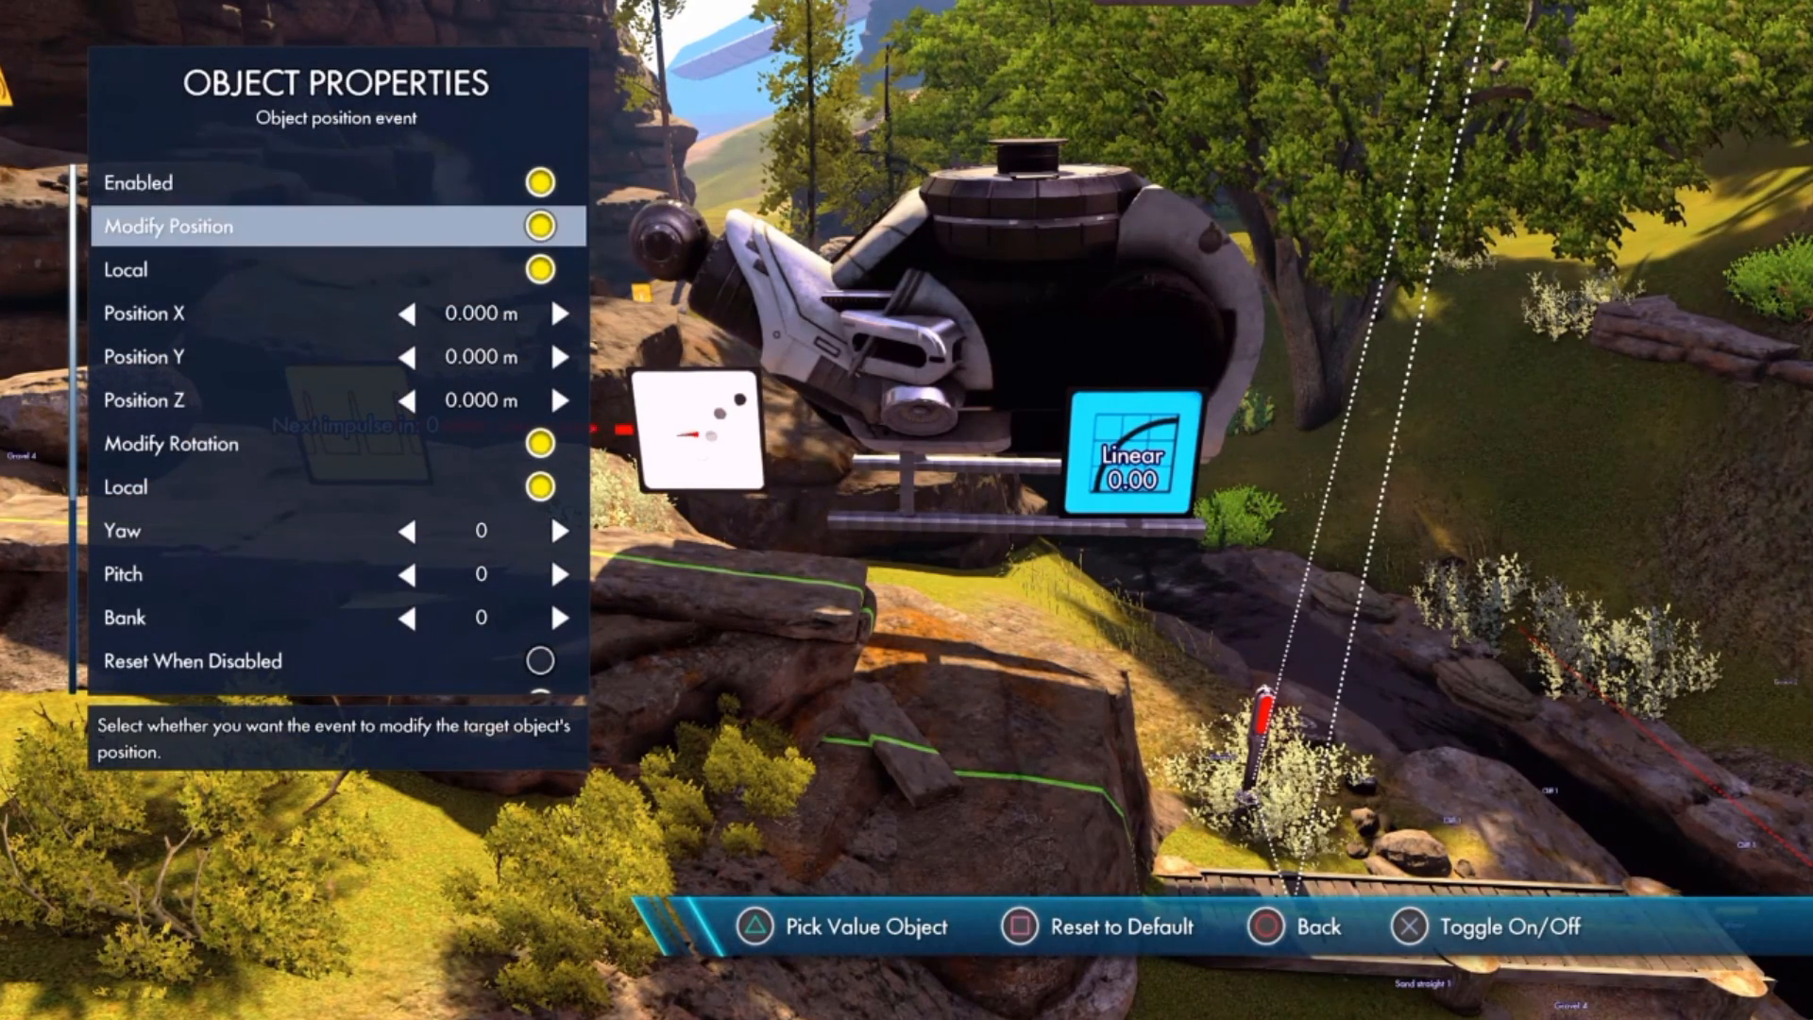
{"action": "key", "text": "Down"}
{"action": "key", "text": "Down"}
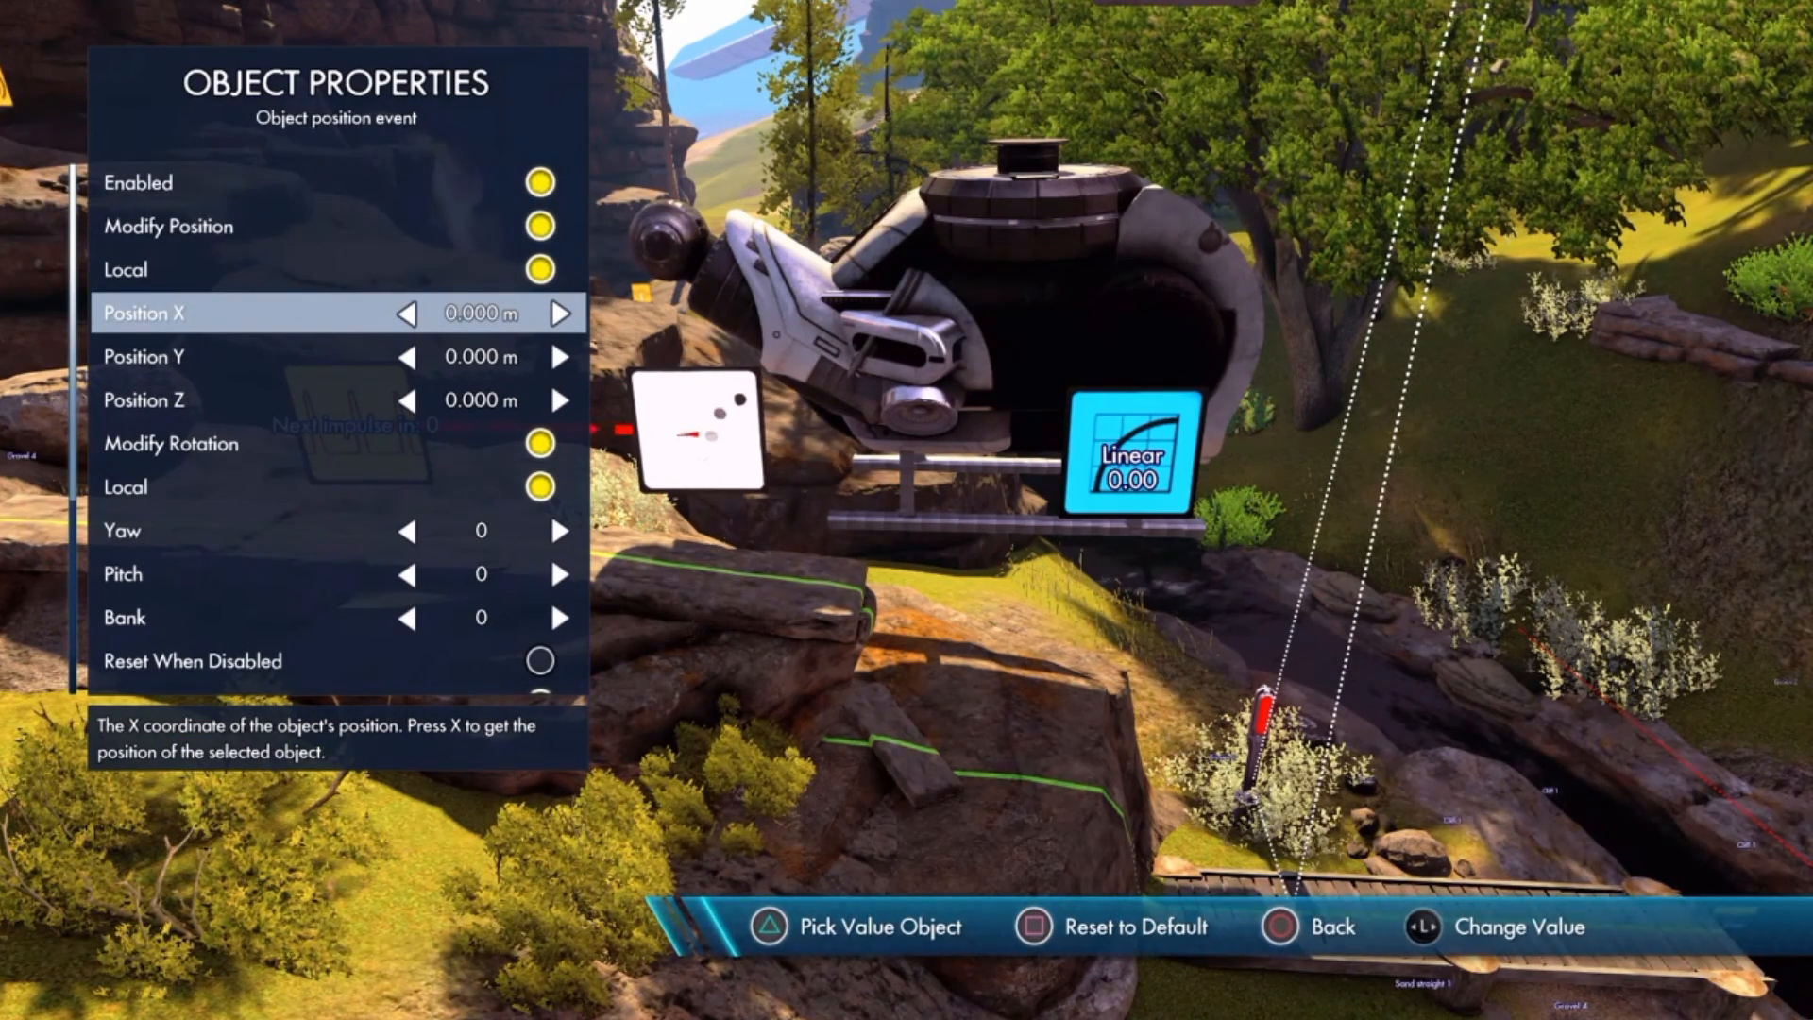
{"action": "key", "text": "y"}
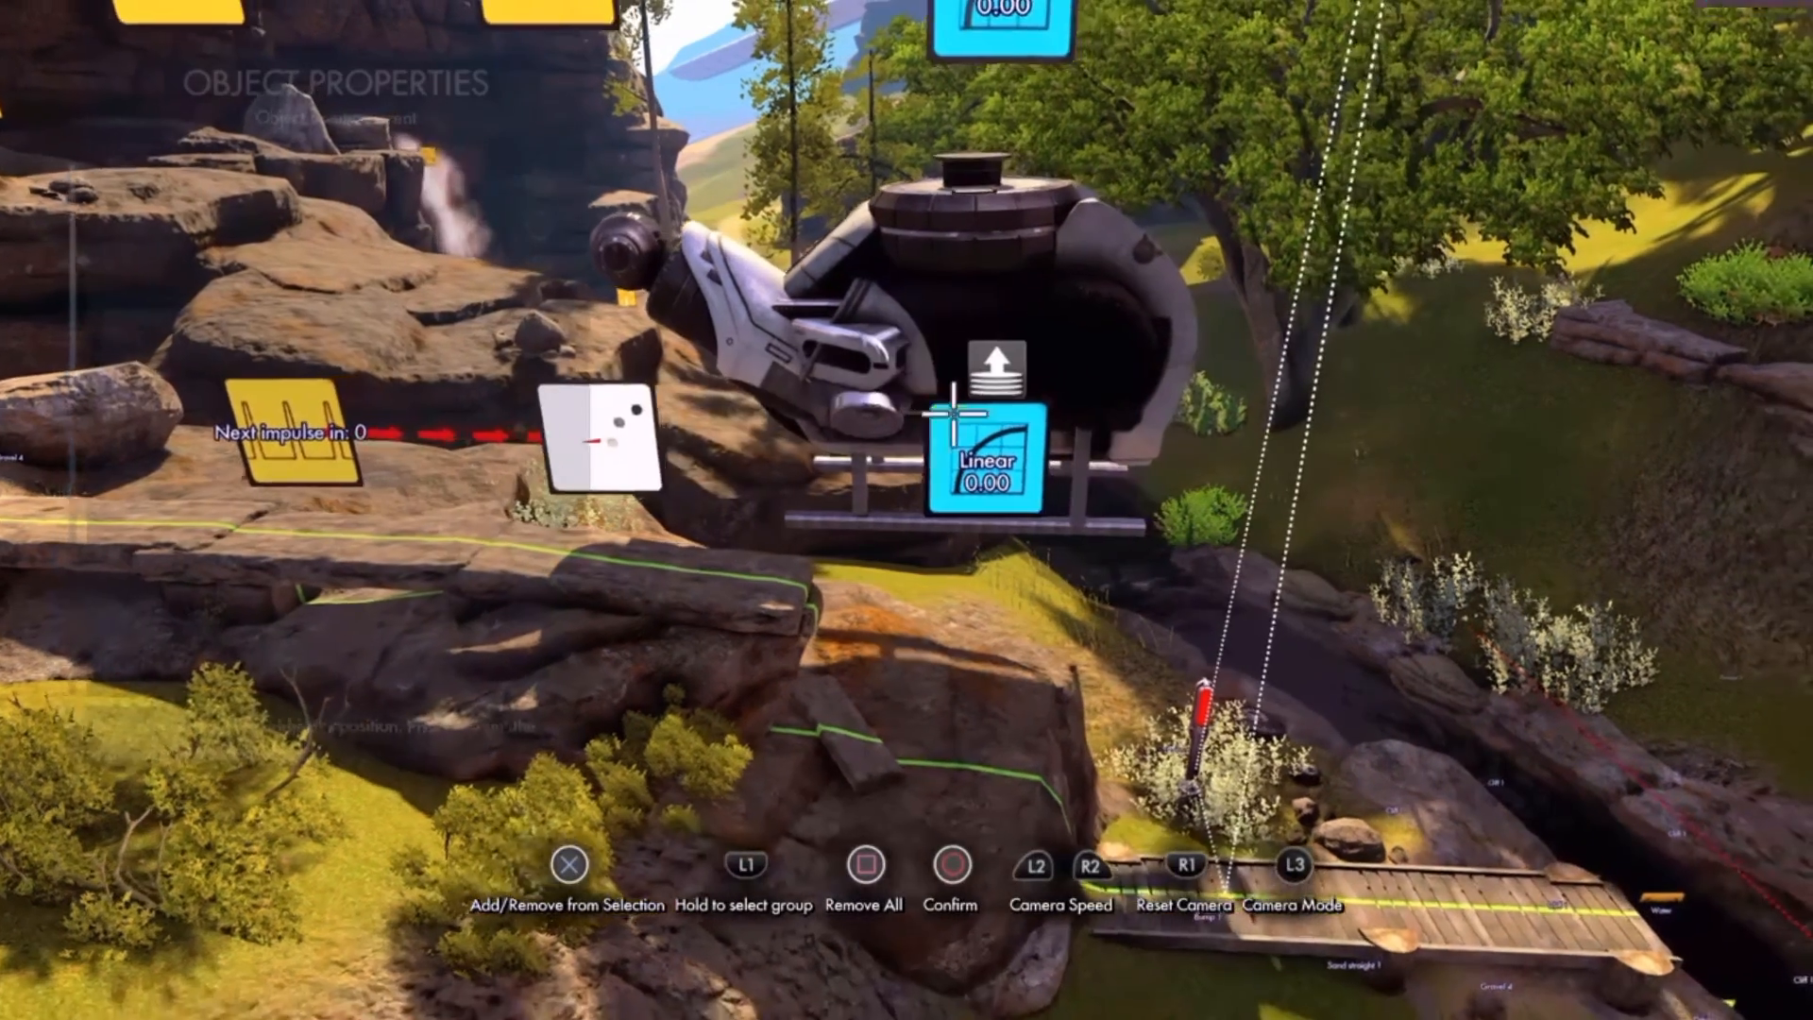
{"action": "left_click", "coordinate": [954, 415]}
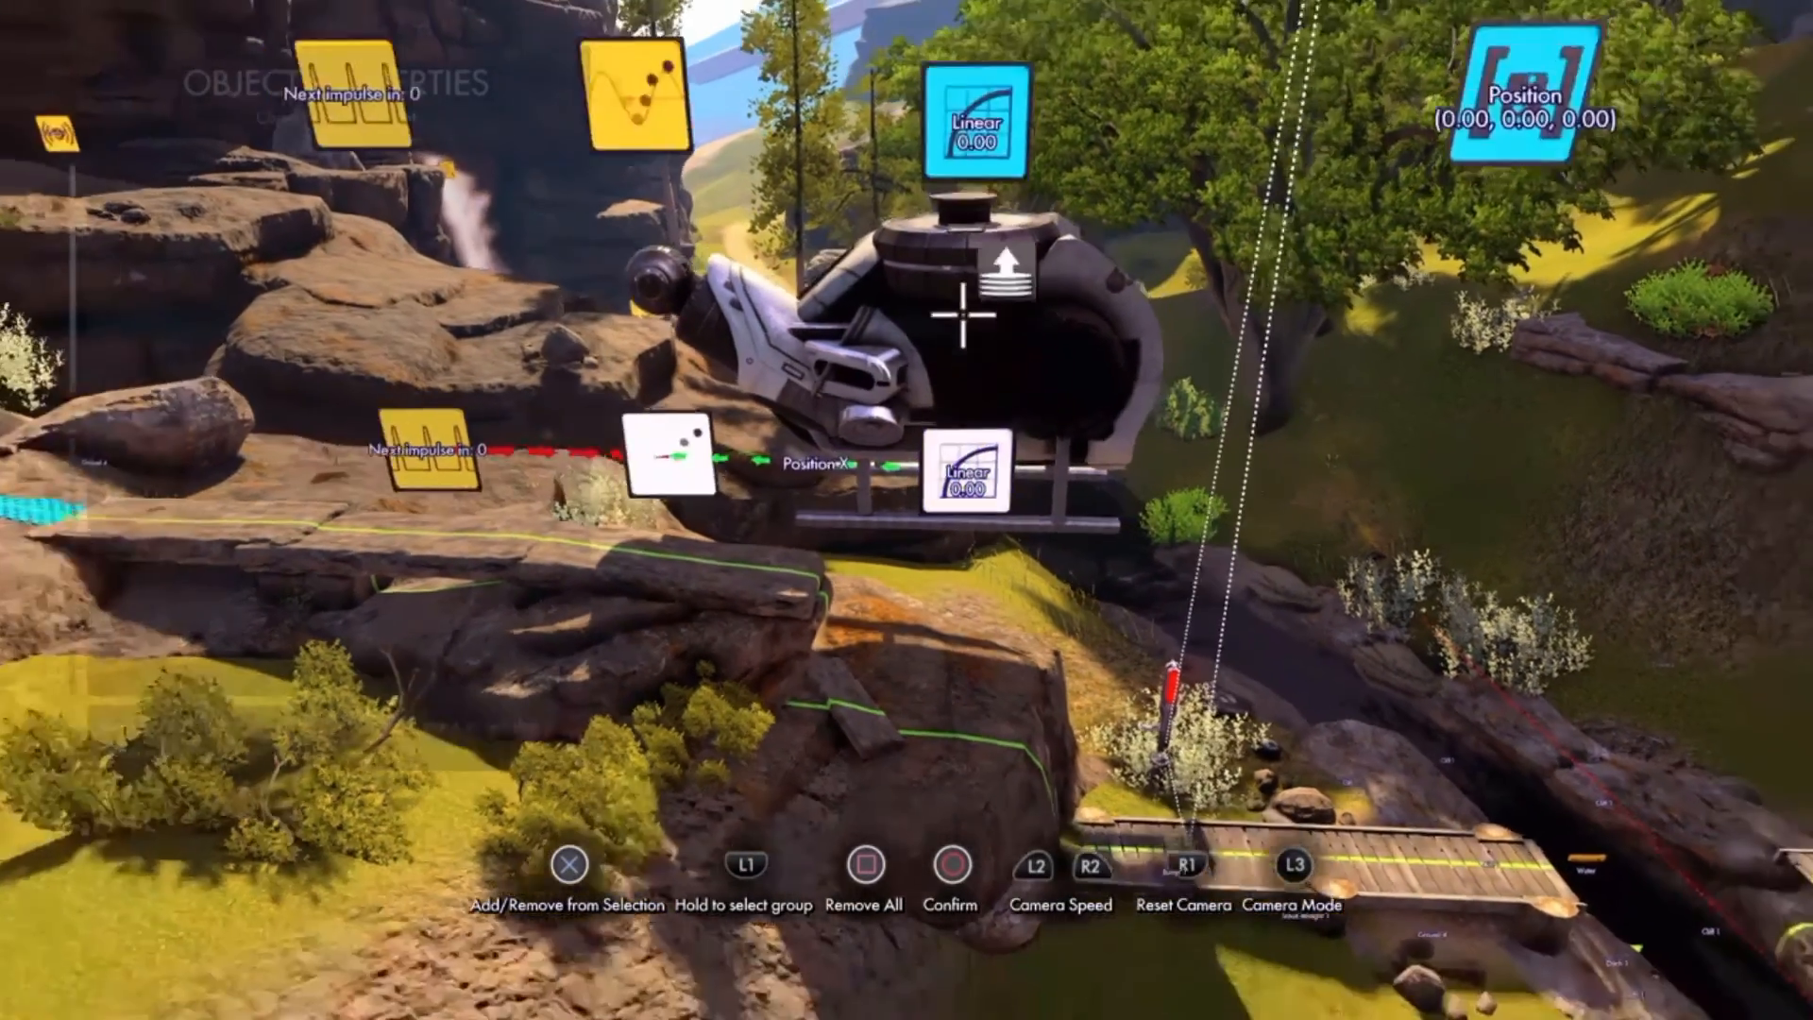
{"action": "key", "text": "Return"}
{"action": "key", "text": "Escape"}
{"action": "key", "text": "Escape"}
- Assign the custom helicopter as the event target of the bottom object position event
{"action": "key", "text": "Left"}
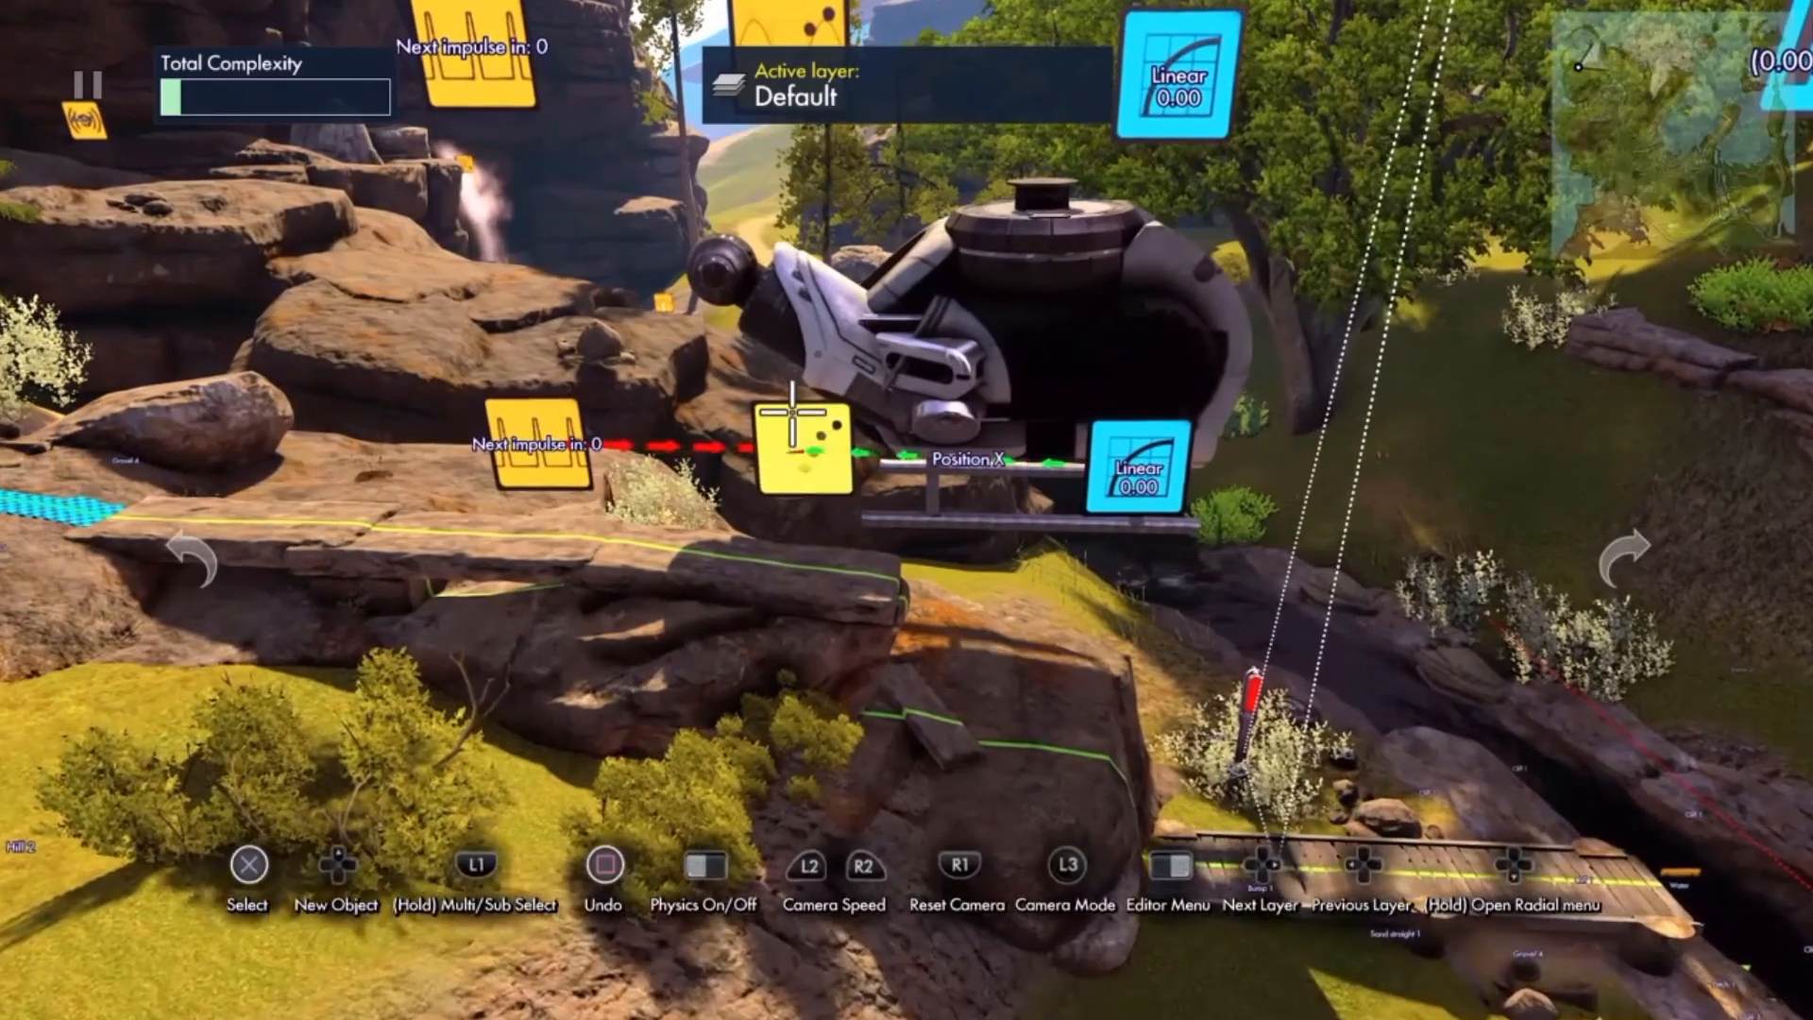
{"action": "key", "text": "Return"}
{"action": "key", "text": "Tab"}
{"action": "key", "text": "Return"}
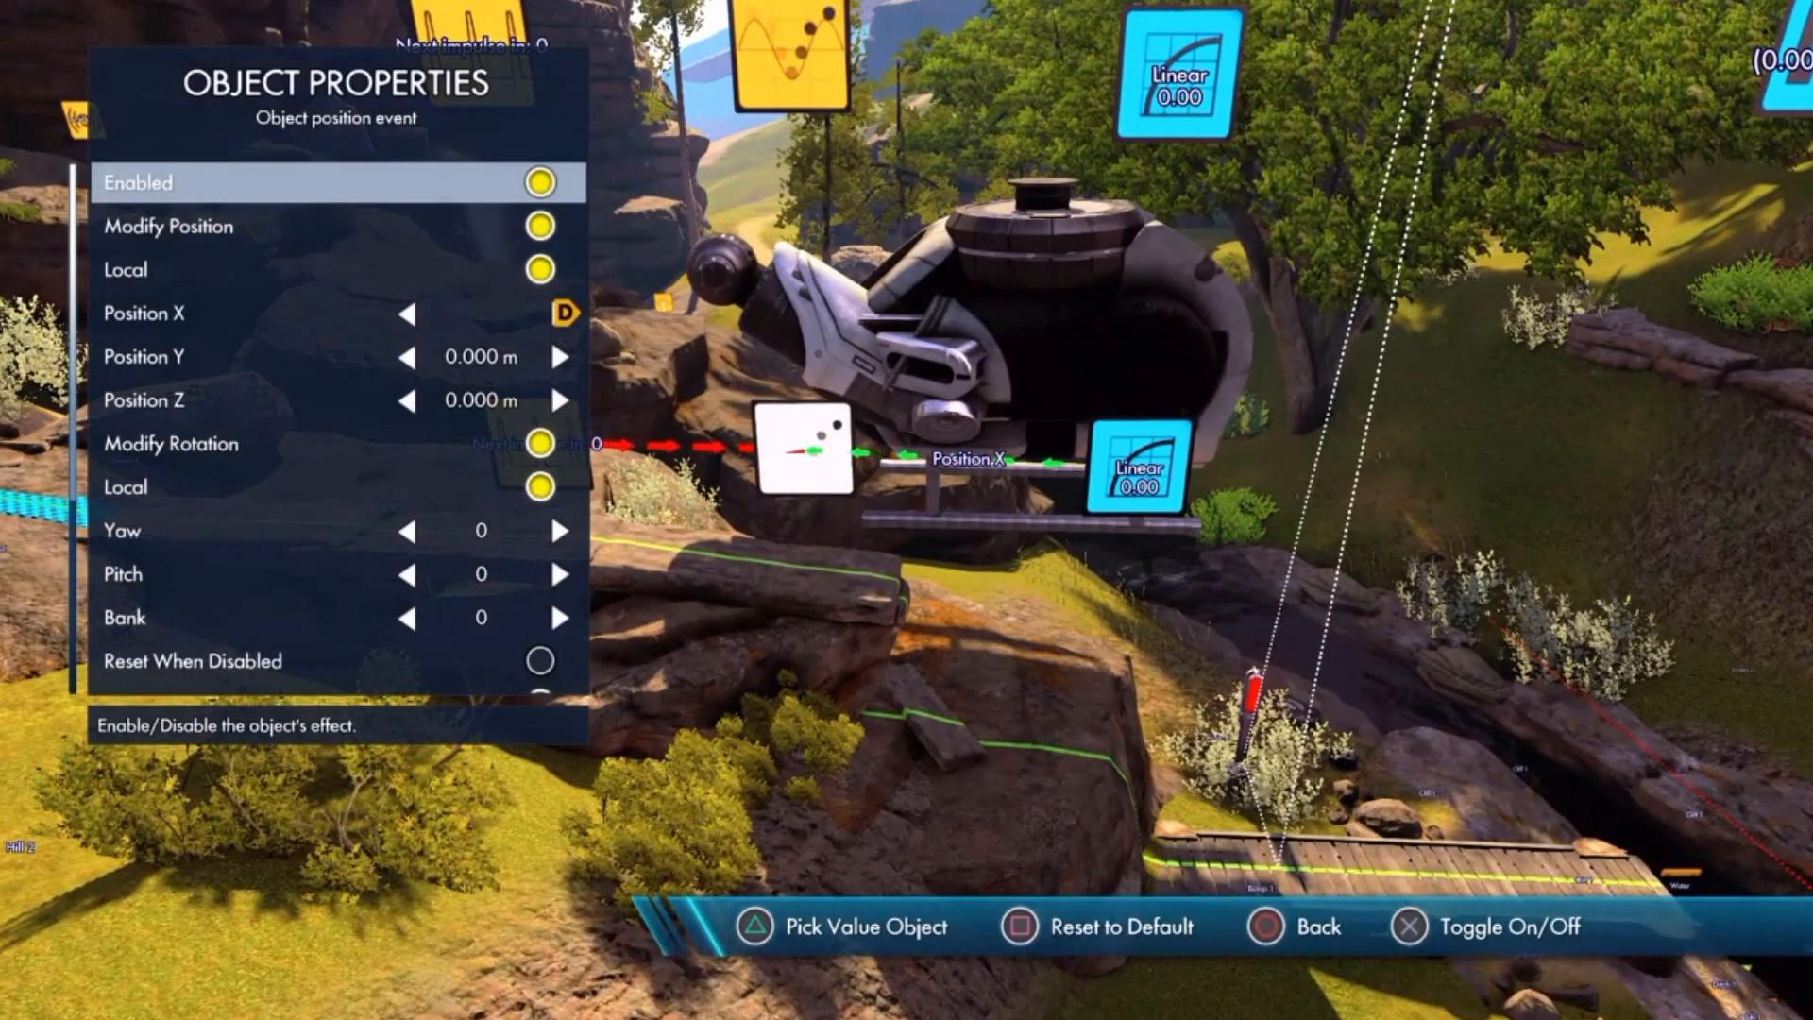
{"action": "key", "text": "Down"}
{"action": "key", "text": "Down"}
{"action": "key", "text": "Down"}
{"action": "key", "text": "Down"}
{"action": "key", "text": "Down"}
{"action": "key", "text": "Down"}
{"action": "key", "text": "Down"}
{"action": "key", "text": "Down"}
{"action": "key", "text": "Down"}
{"action": "key", "text": "Down"}
{"action": "key", "text": "Down"}
{"action": "key", "text": "Down"}
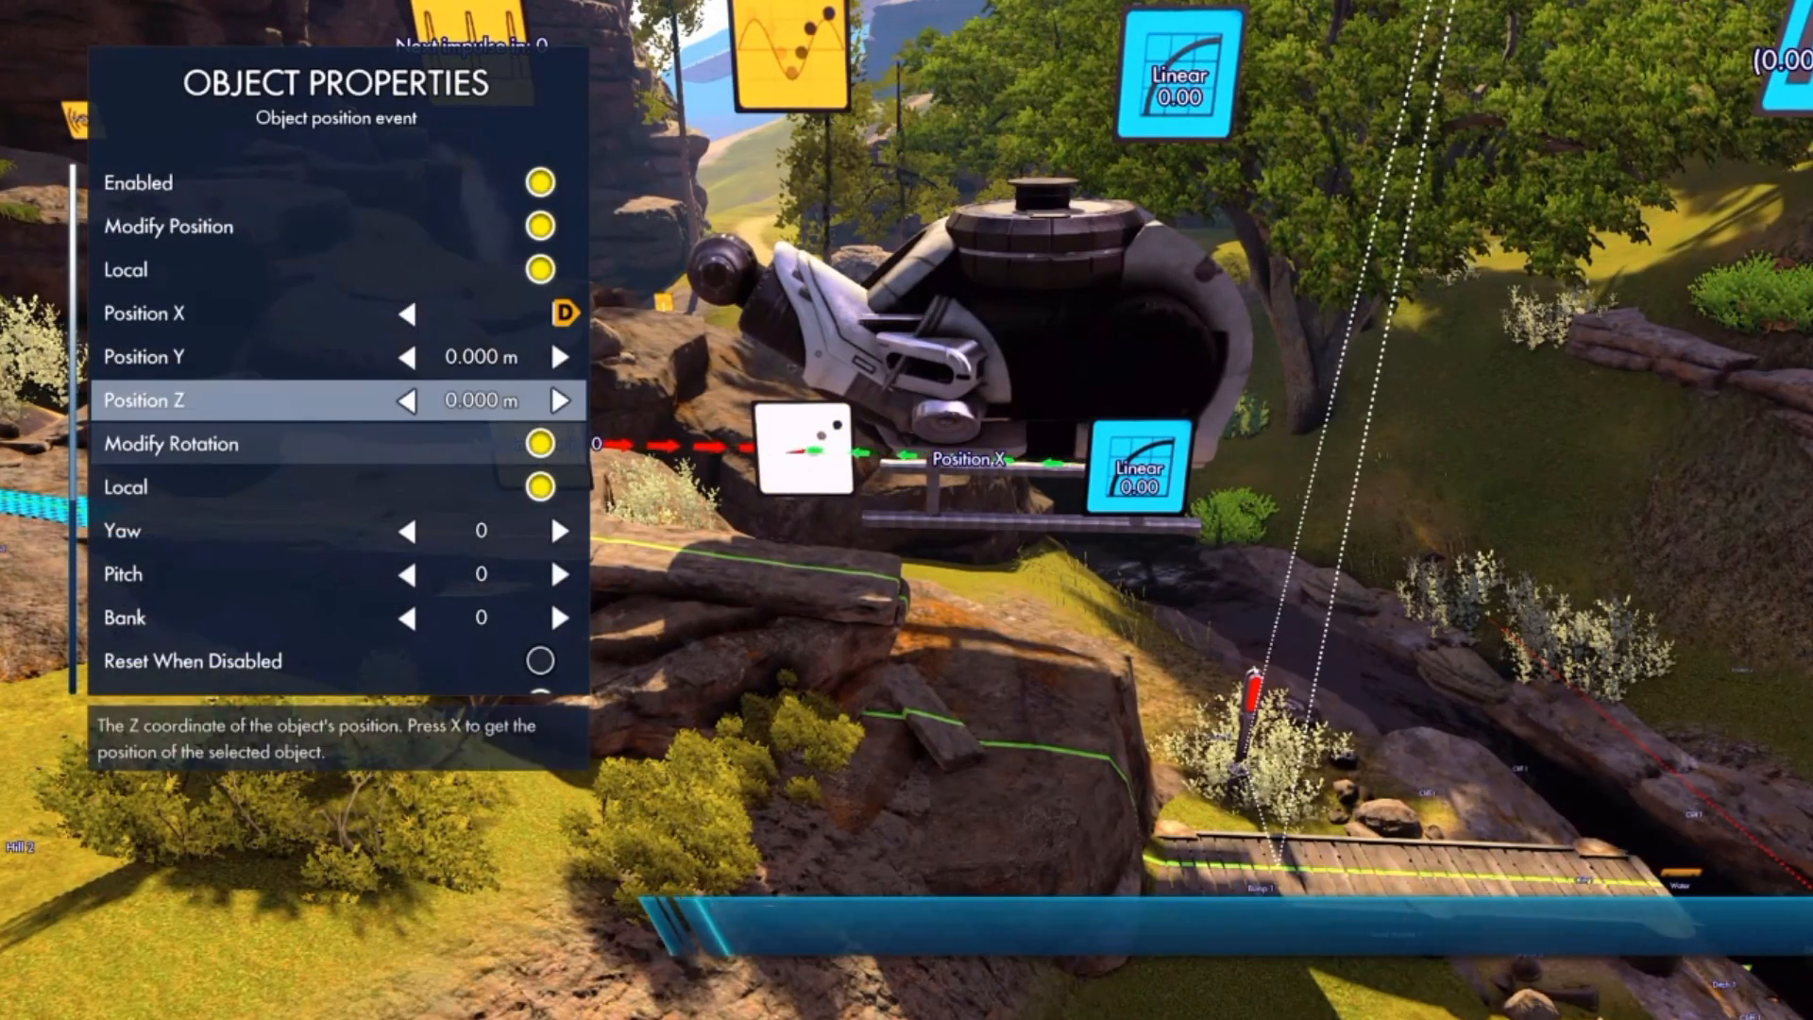
{"action": "key", "text": "Down"}
{"action": "key", "text": "Down"}
{"action": "key", "text": "Down"}
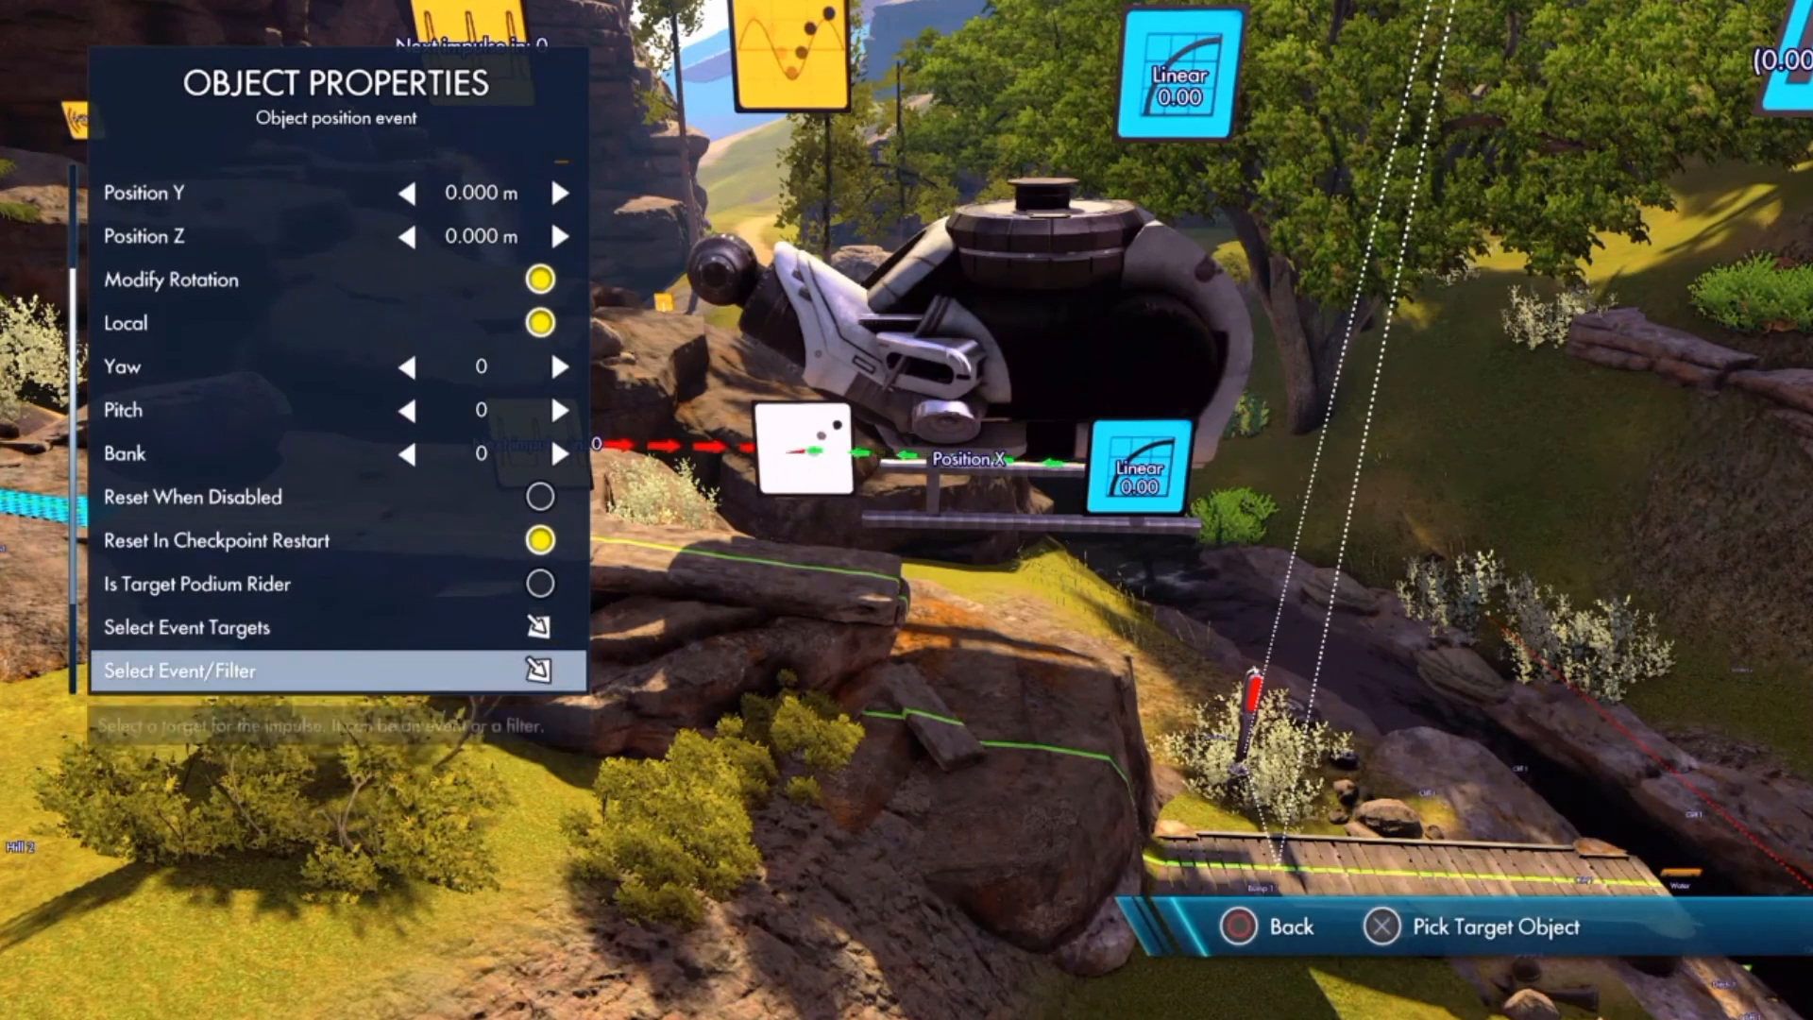
{"action": "key", "text": "Up"}
{"action": "key", "text": "Return"}
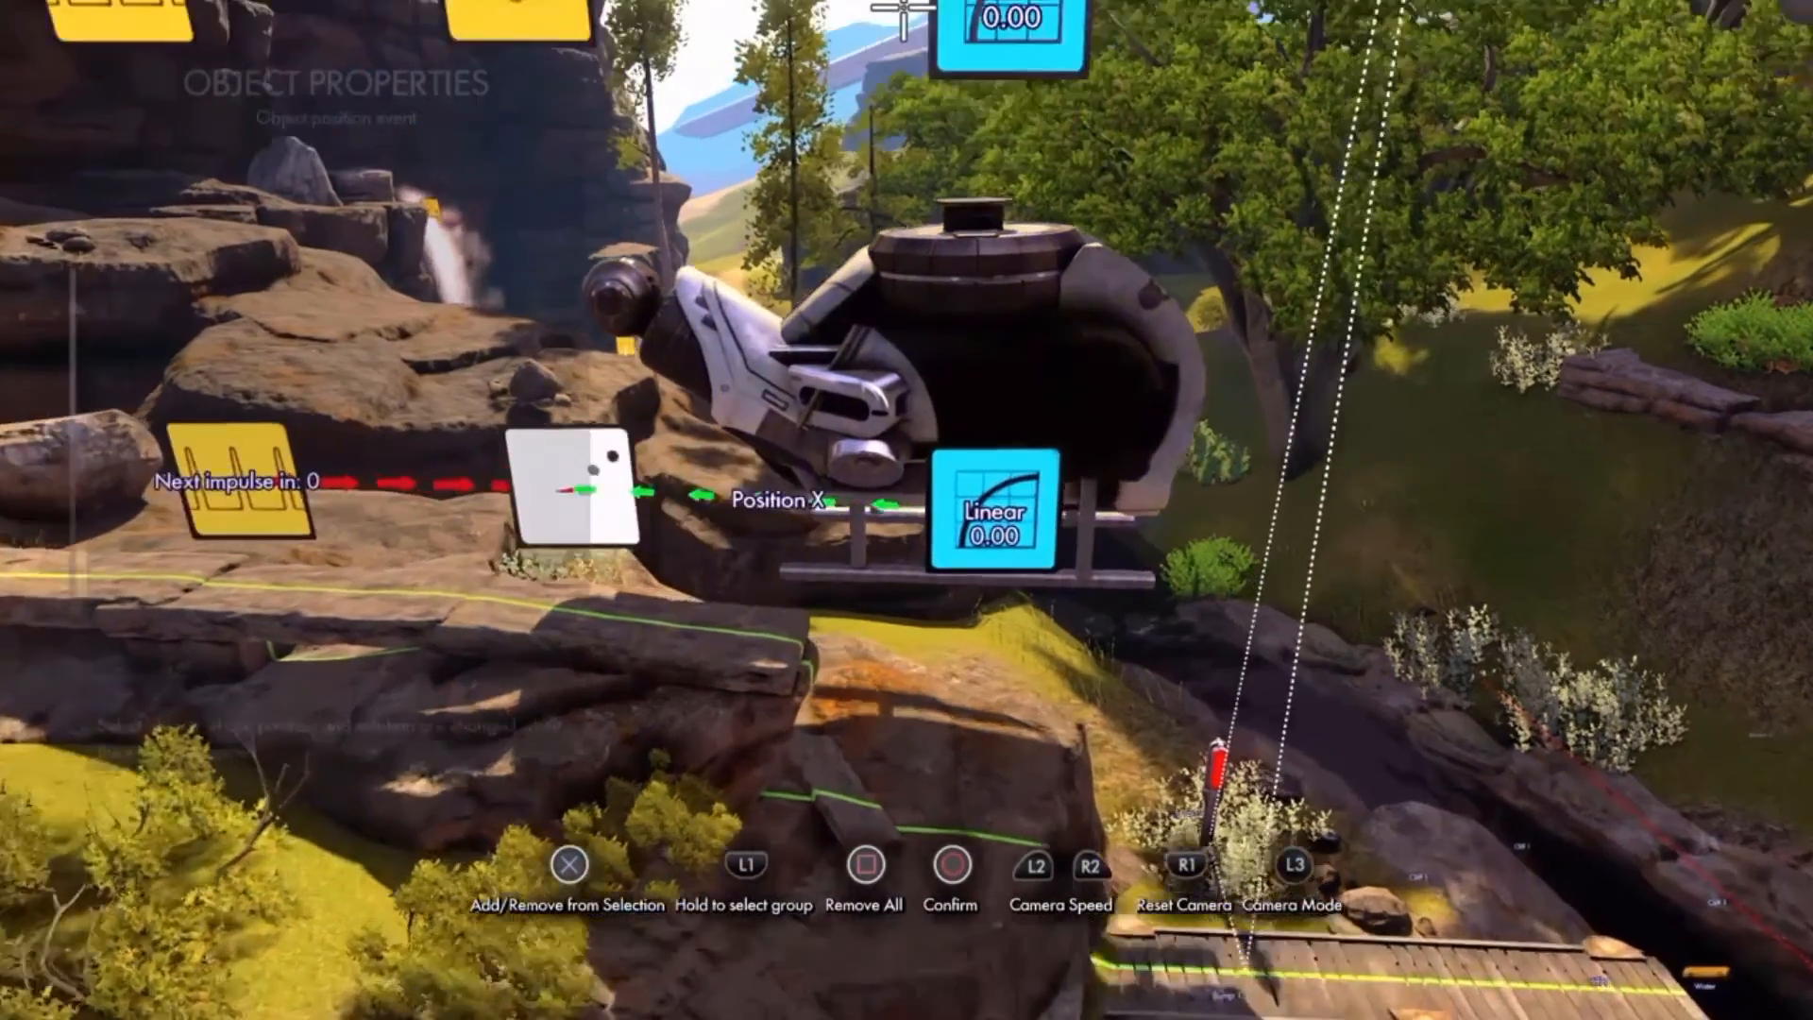
{"action": "key", "text": "Return"}
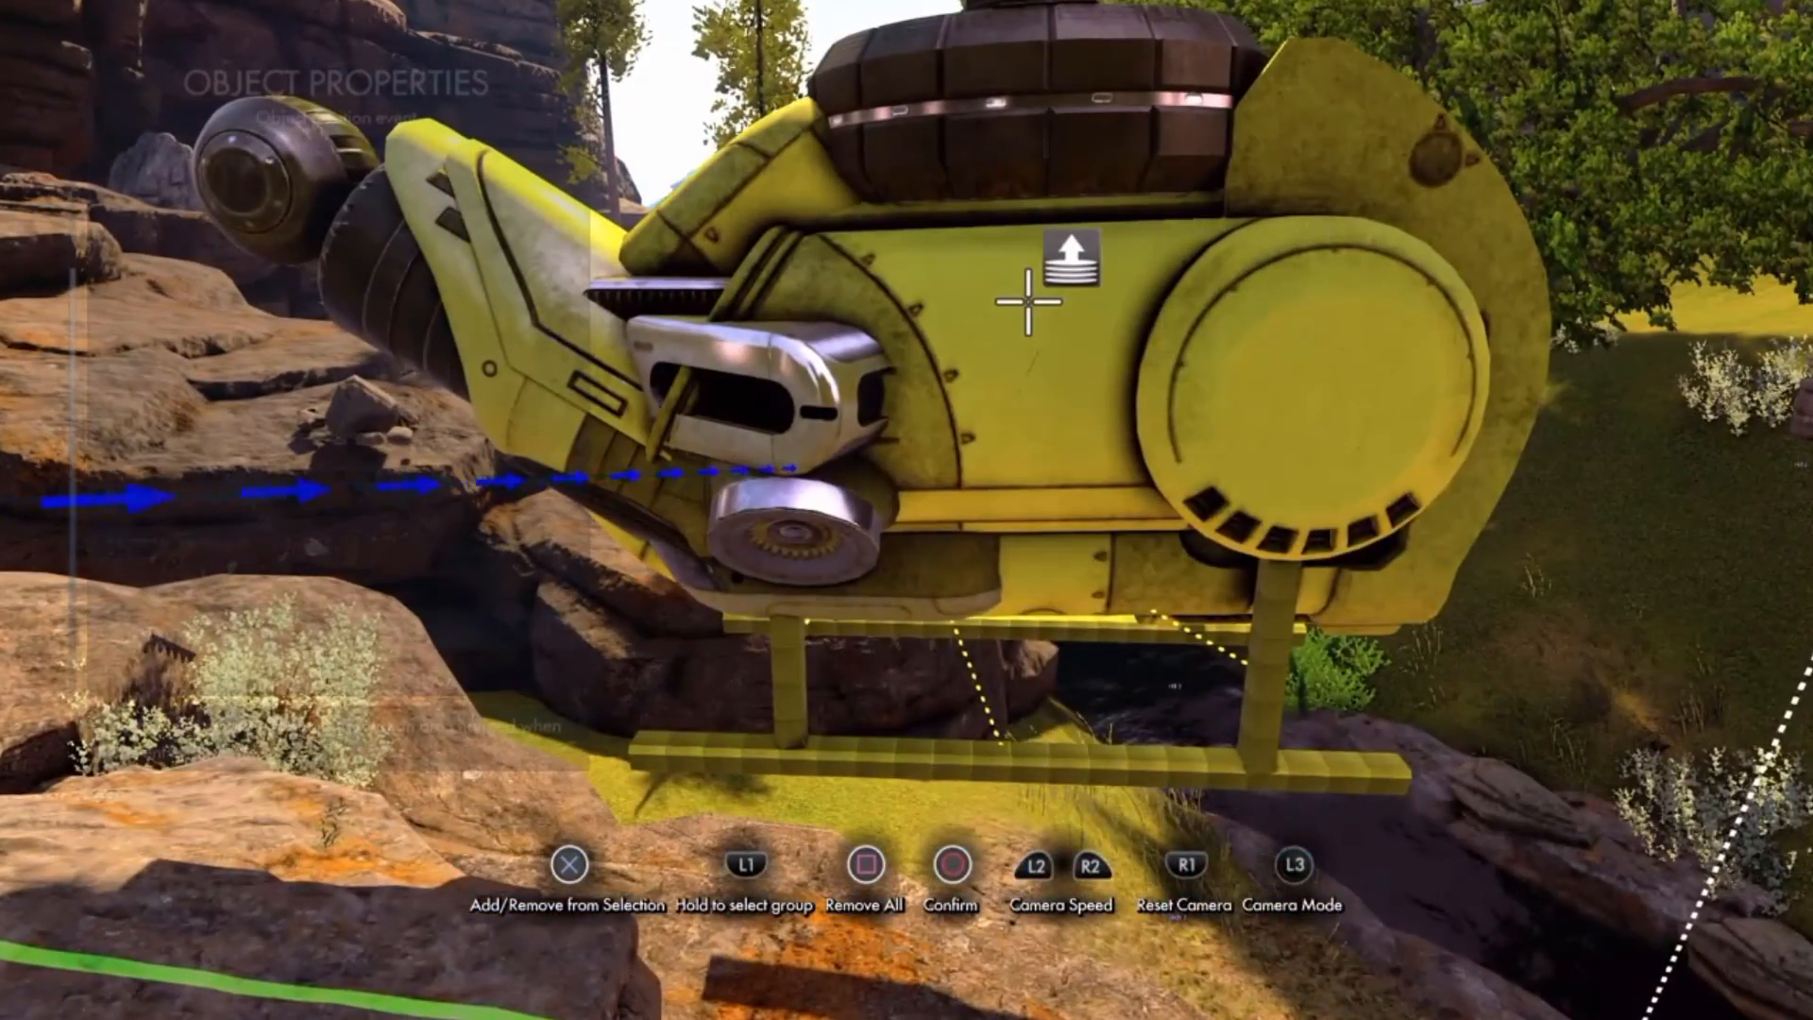
{"action": "key", "text": "Escape"}
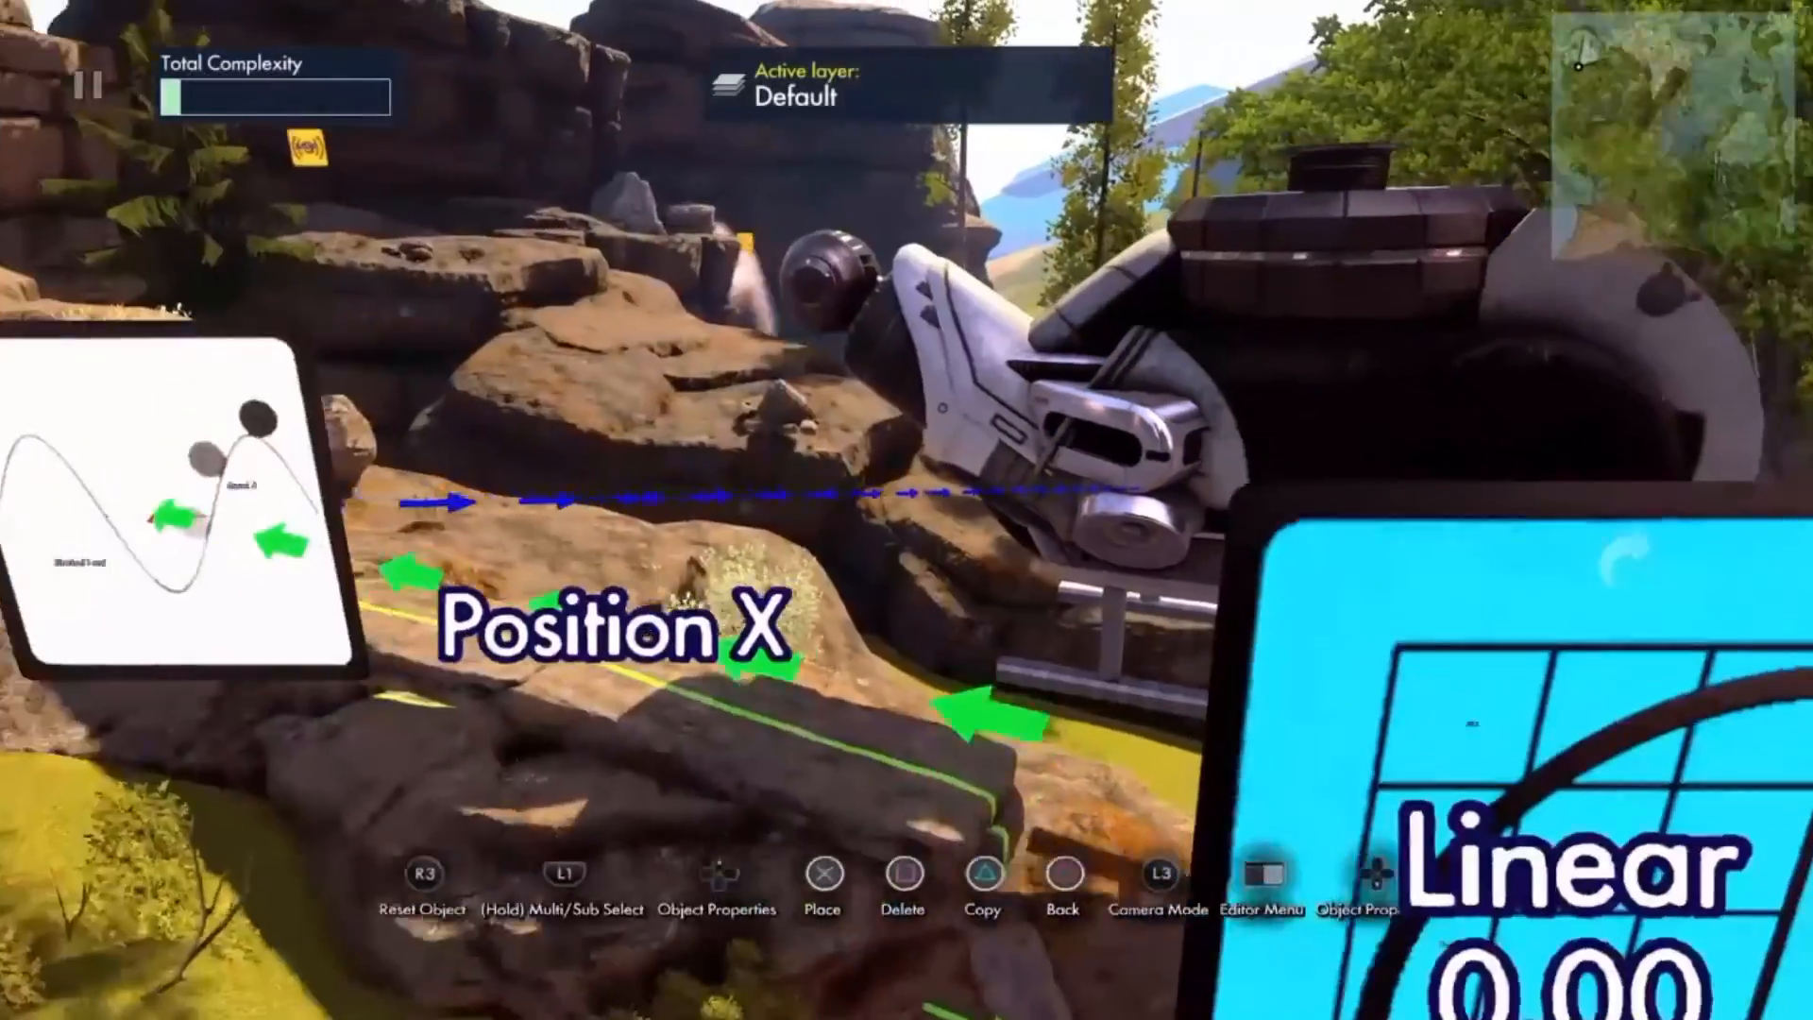
- Deselect the object position event and turn physics on to test the helicopter's Position X link
{"action": "key", "text": "Escape"}
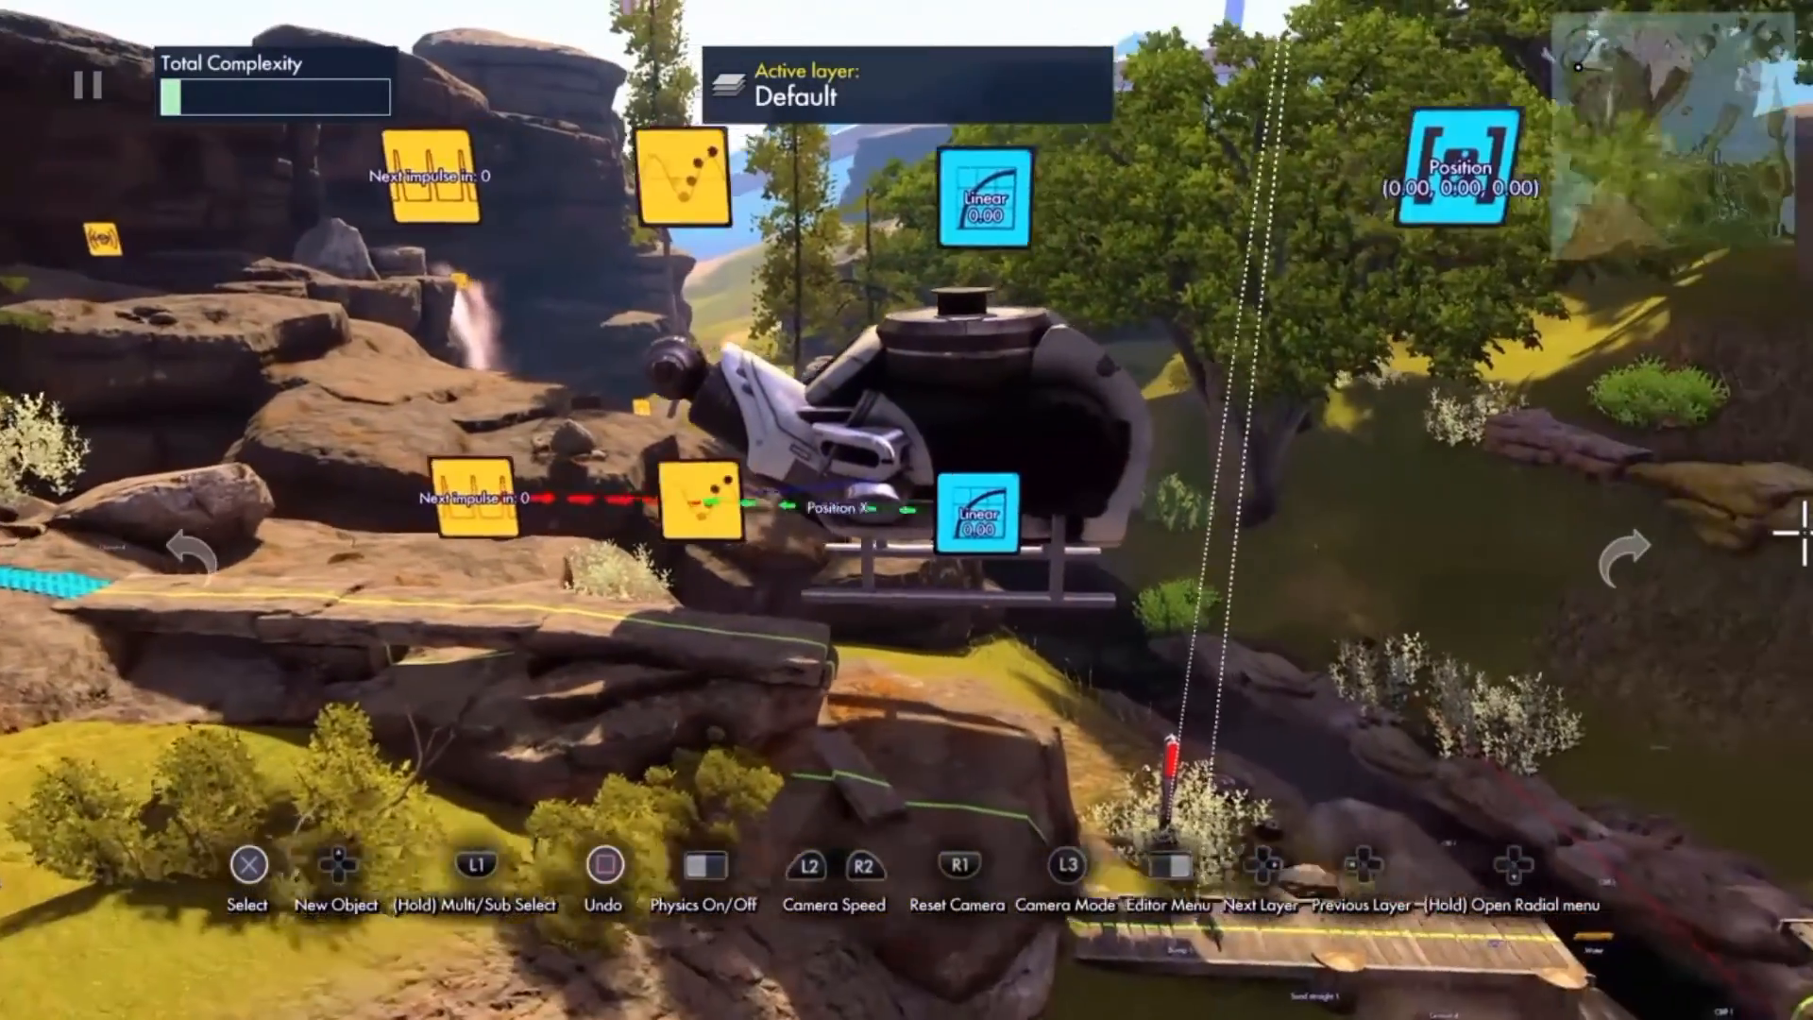
{"action": "key", "text": "space"}
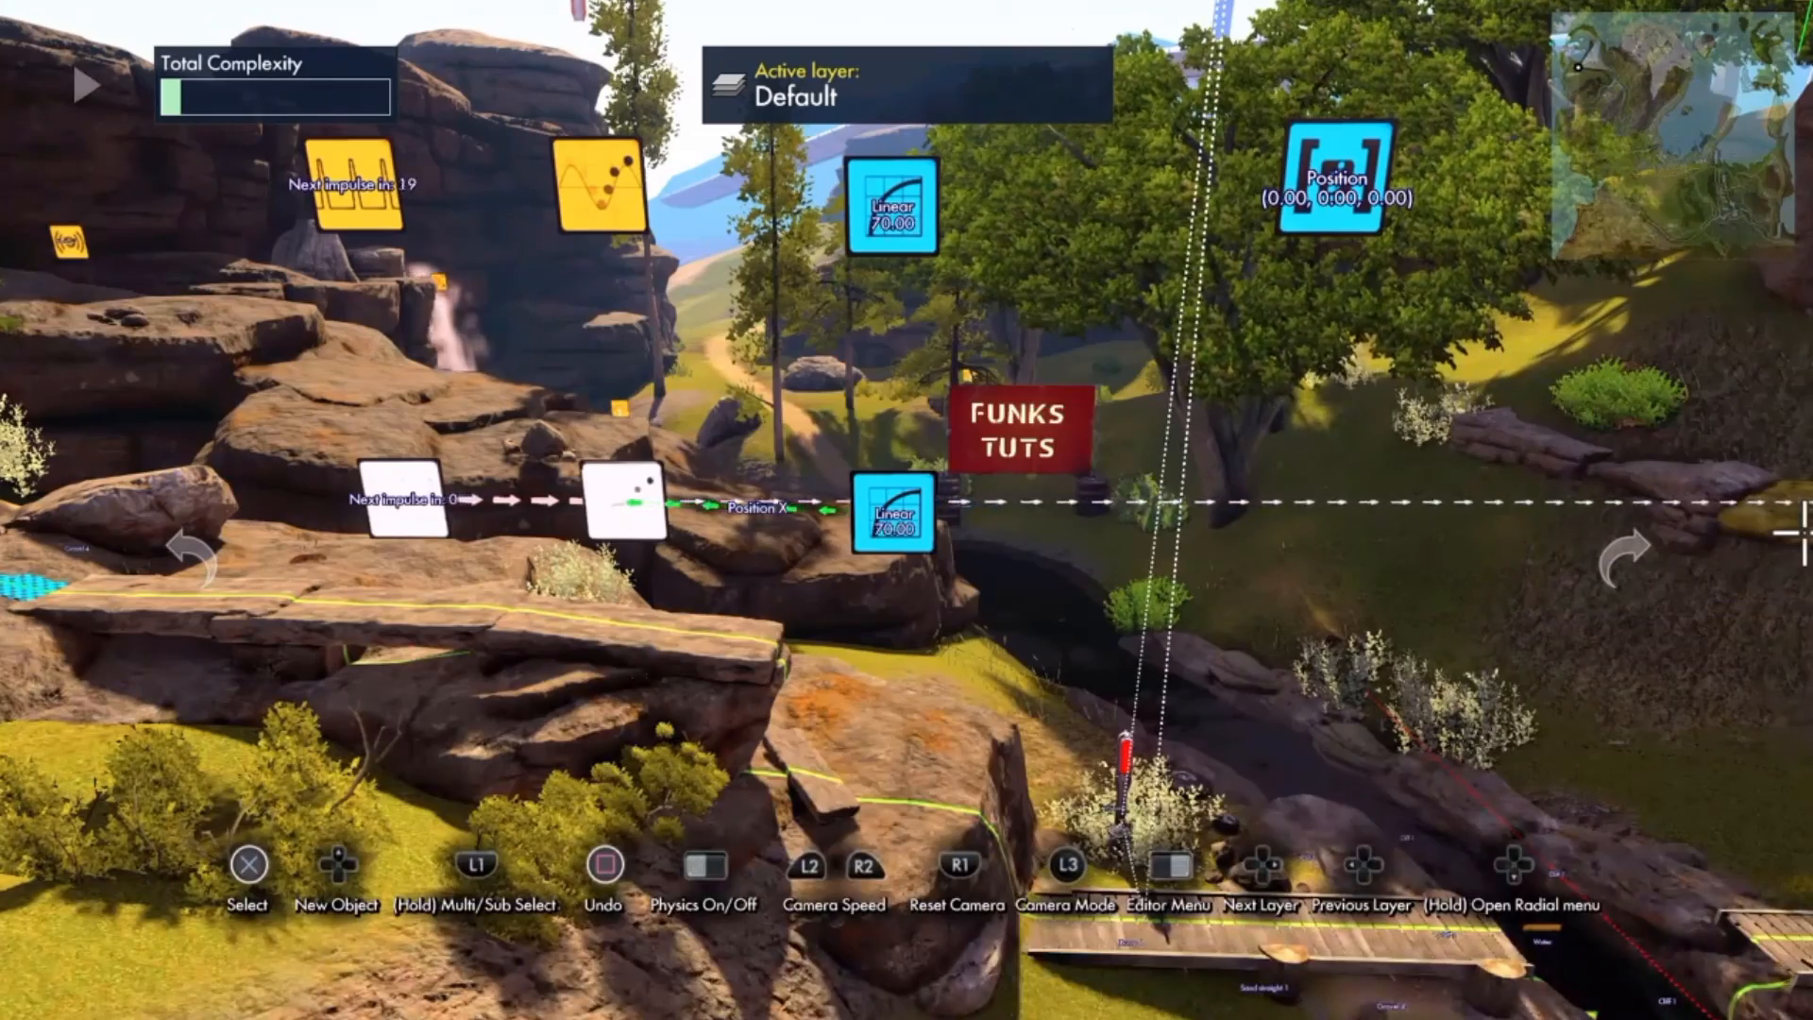
- Replay the helicopter's Position X movement with physics running and turn physics back off
{"action": "key", "text": "space"}
{"action": "key", "text": "space"}
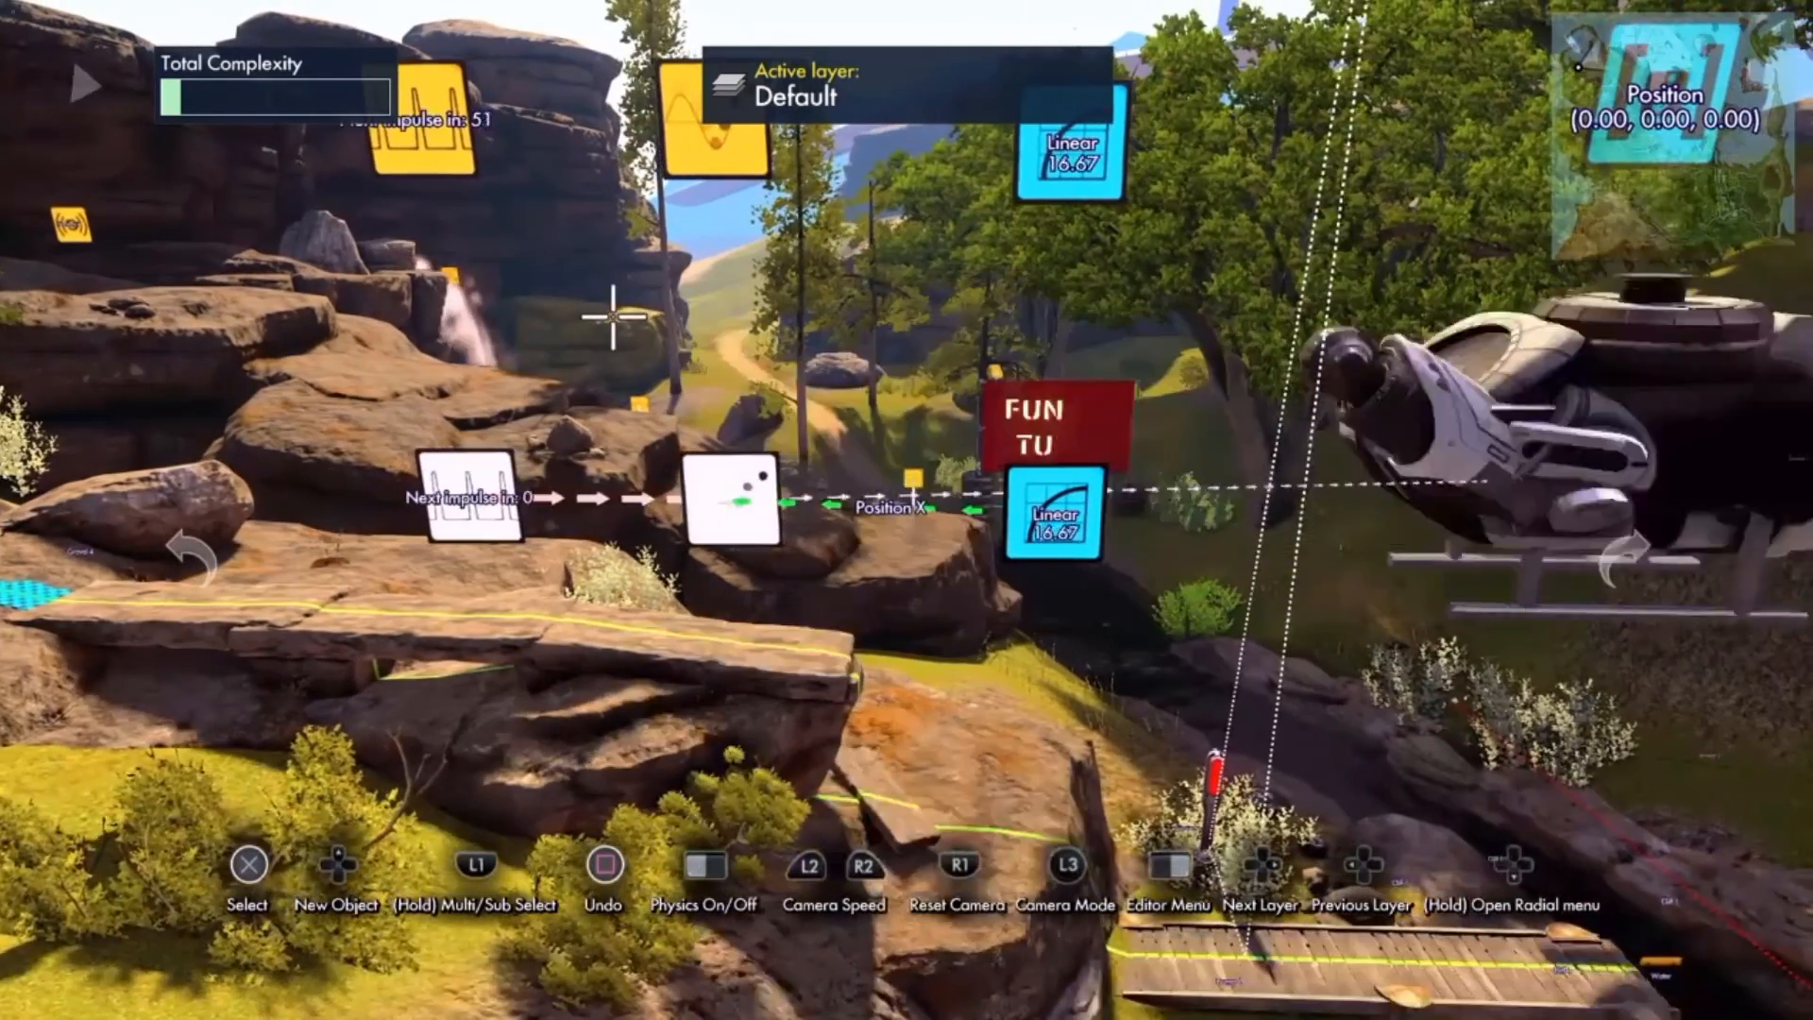
{"action": "key", "text": "space"}
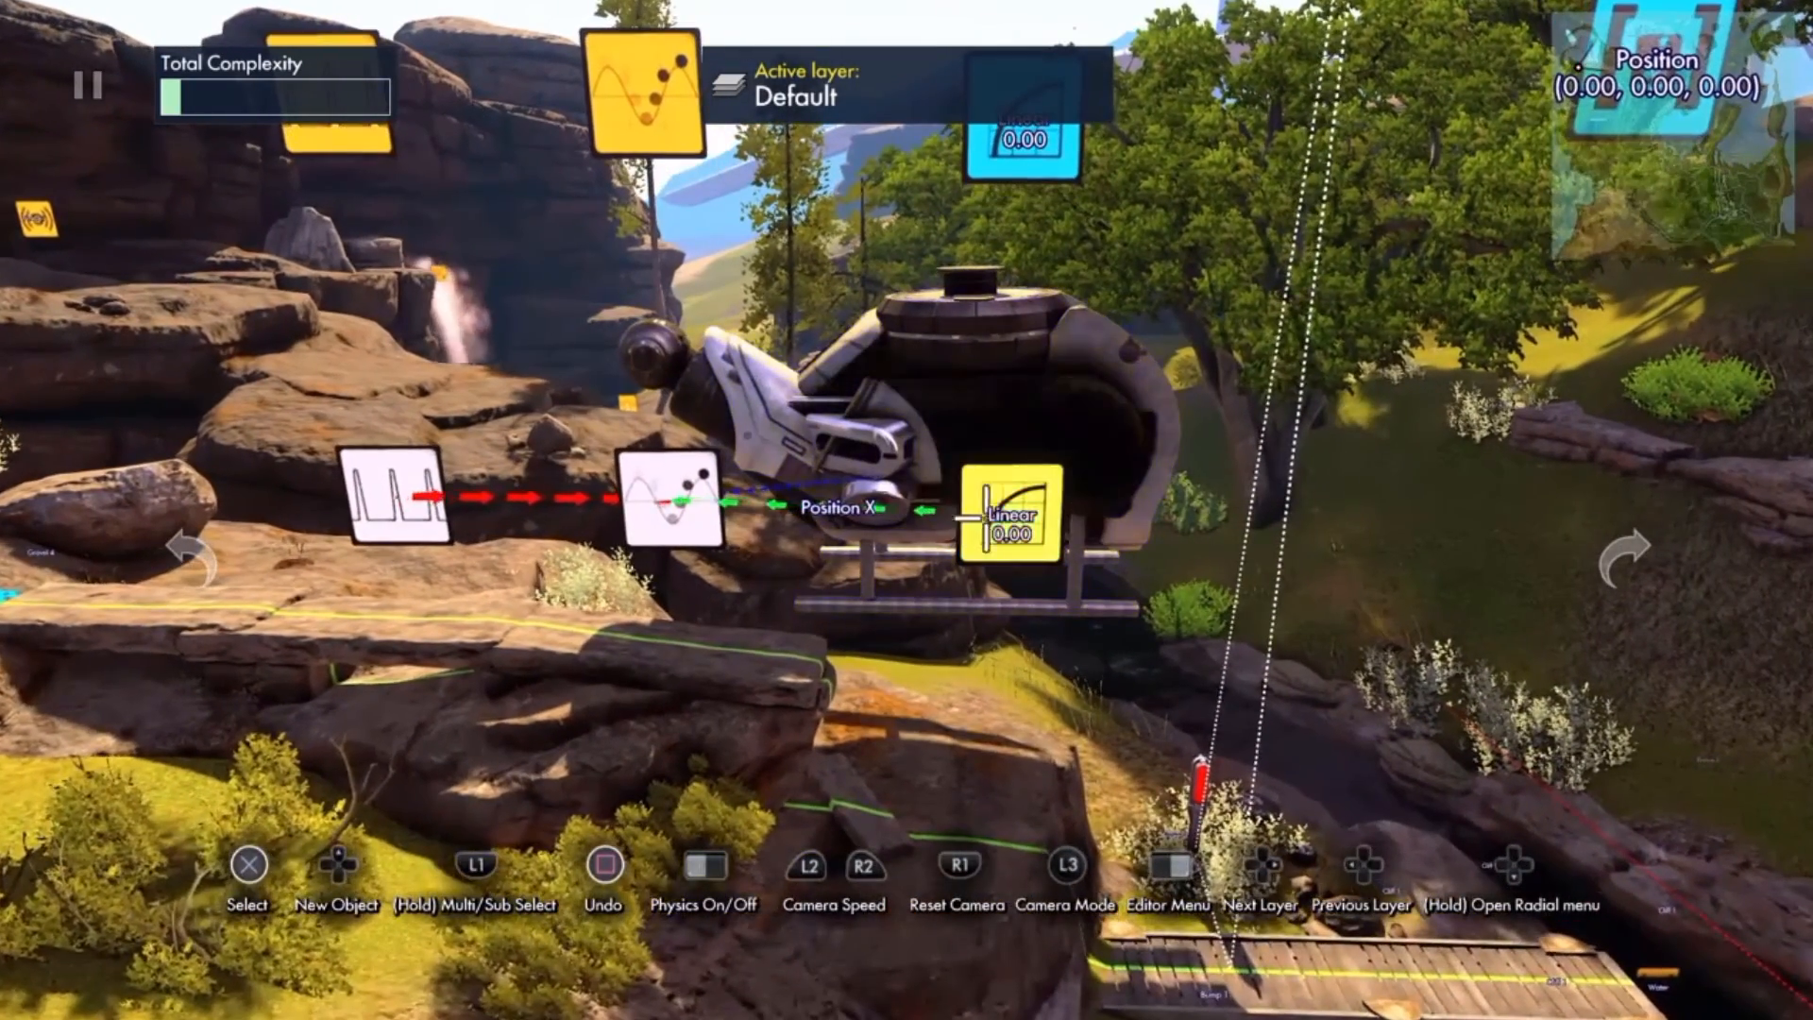
- Set the End value of the bottom Curve data source to 20
{"action": "left_click", "coordinate": [1012, 513]}
{"action": "key", "text": "Down"}
{"action": "key", "text": "Down"}
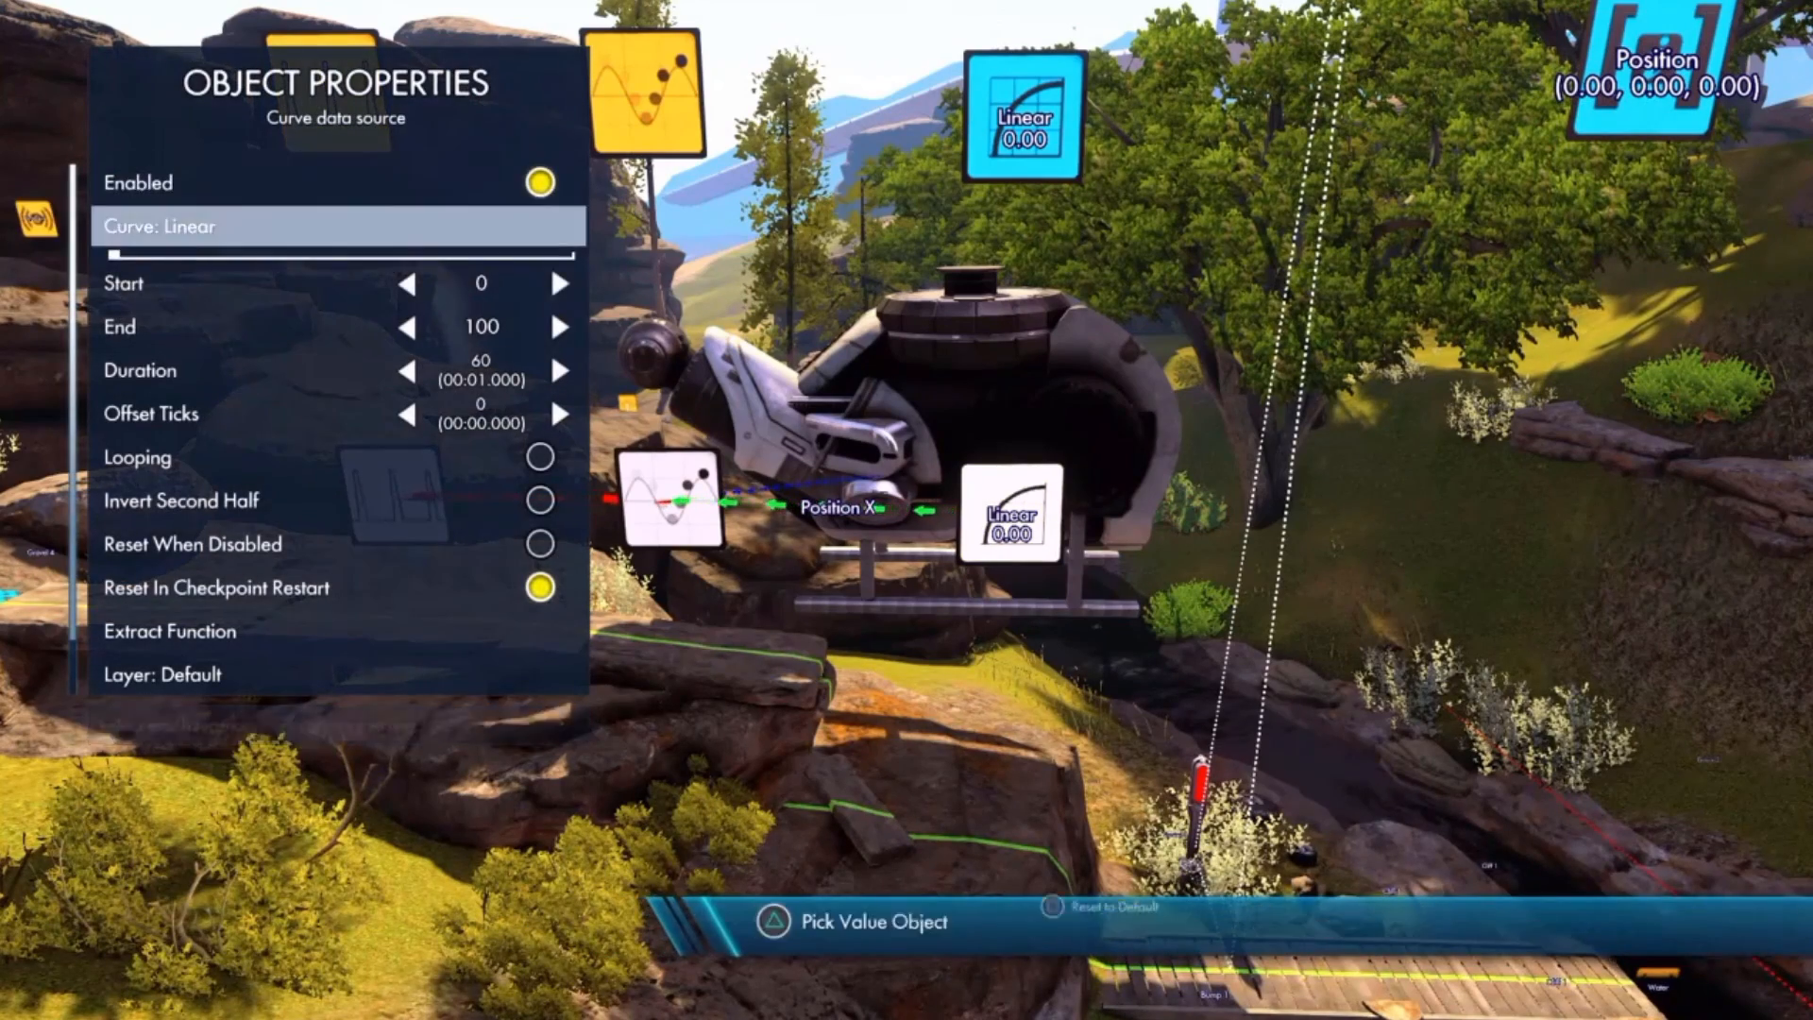
{"action": "key", "text": "Up"}
{"action": "key", "text": "Up"}
{"action": "key", "text": "Down"}
{"action": "key", "text": "Down"}
{"action": "key", "text": "Down"}
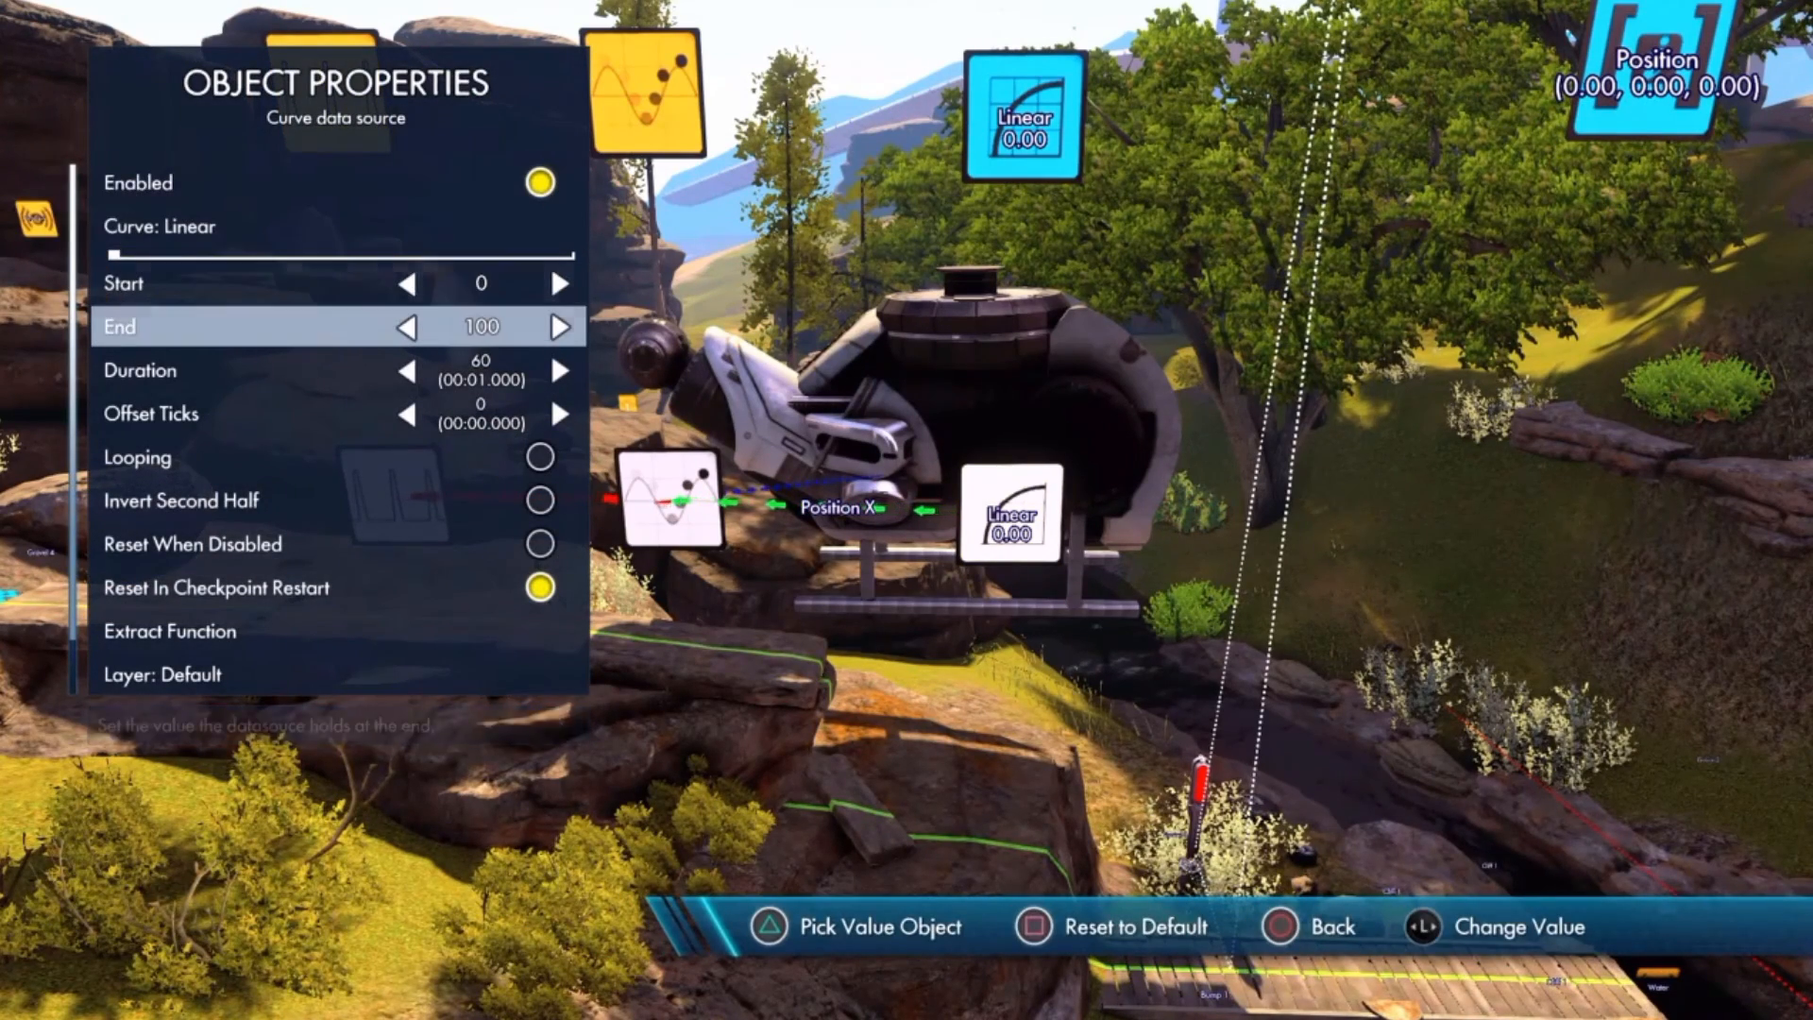
{"action": "key", "text": "Left"}
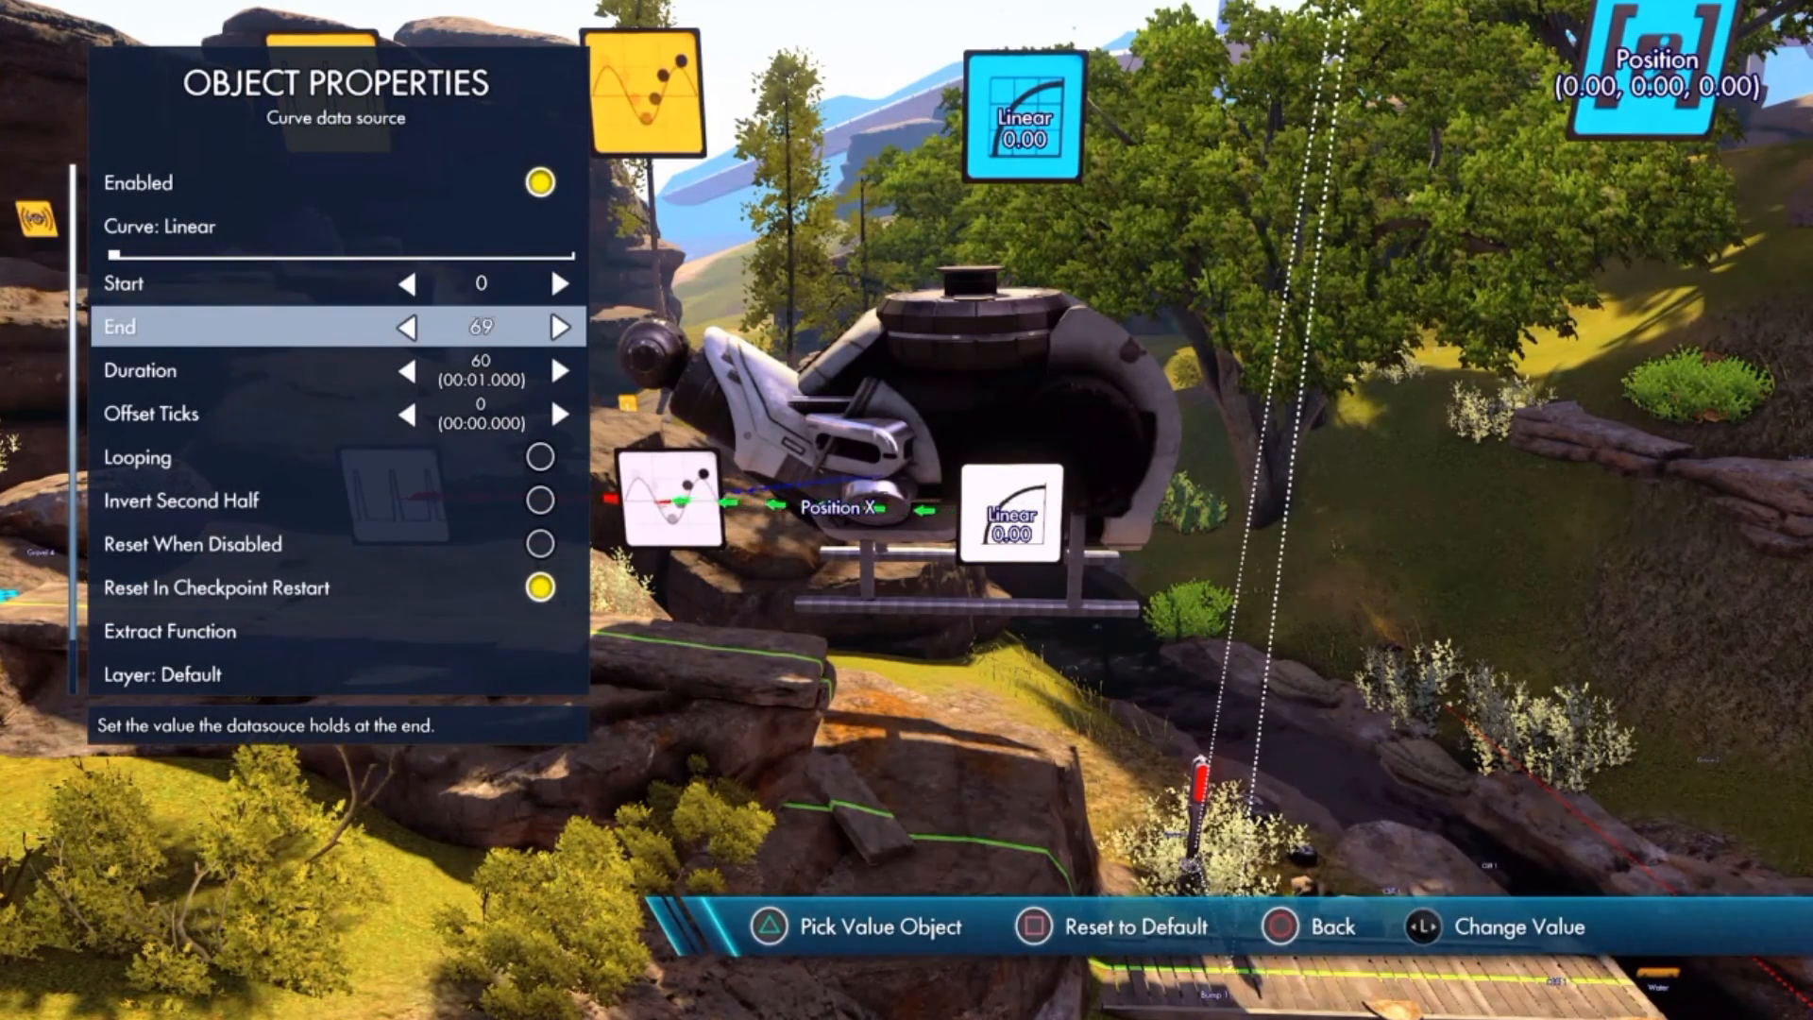
{"action": "key", "text": "Left"}
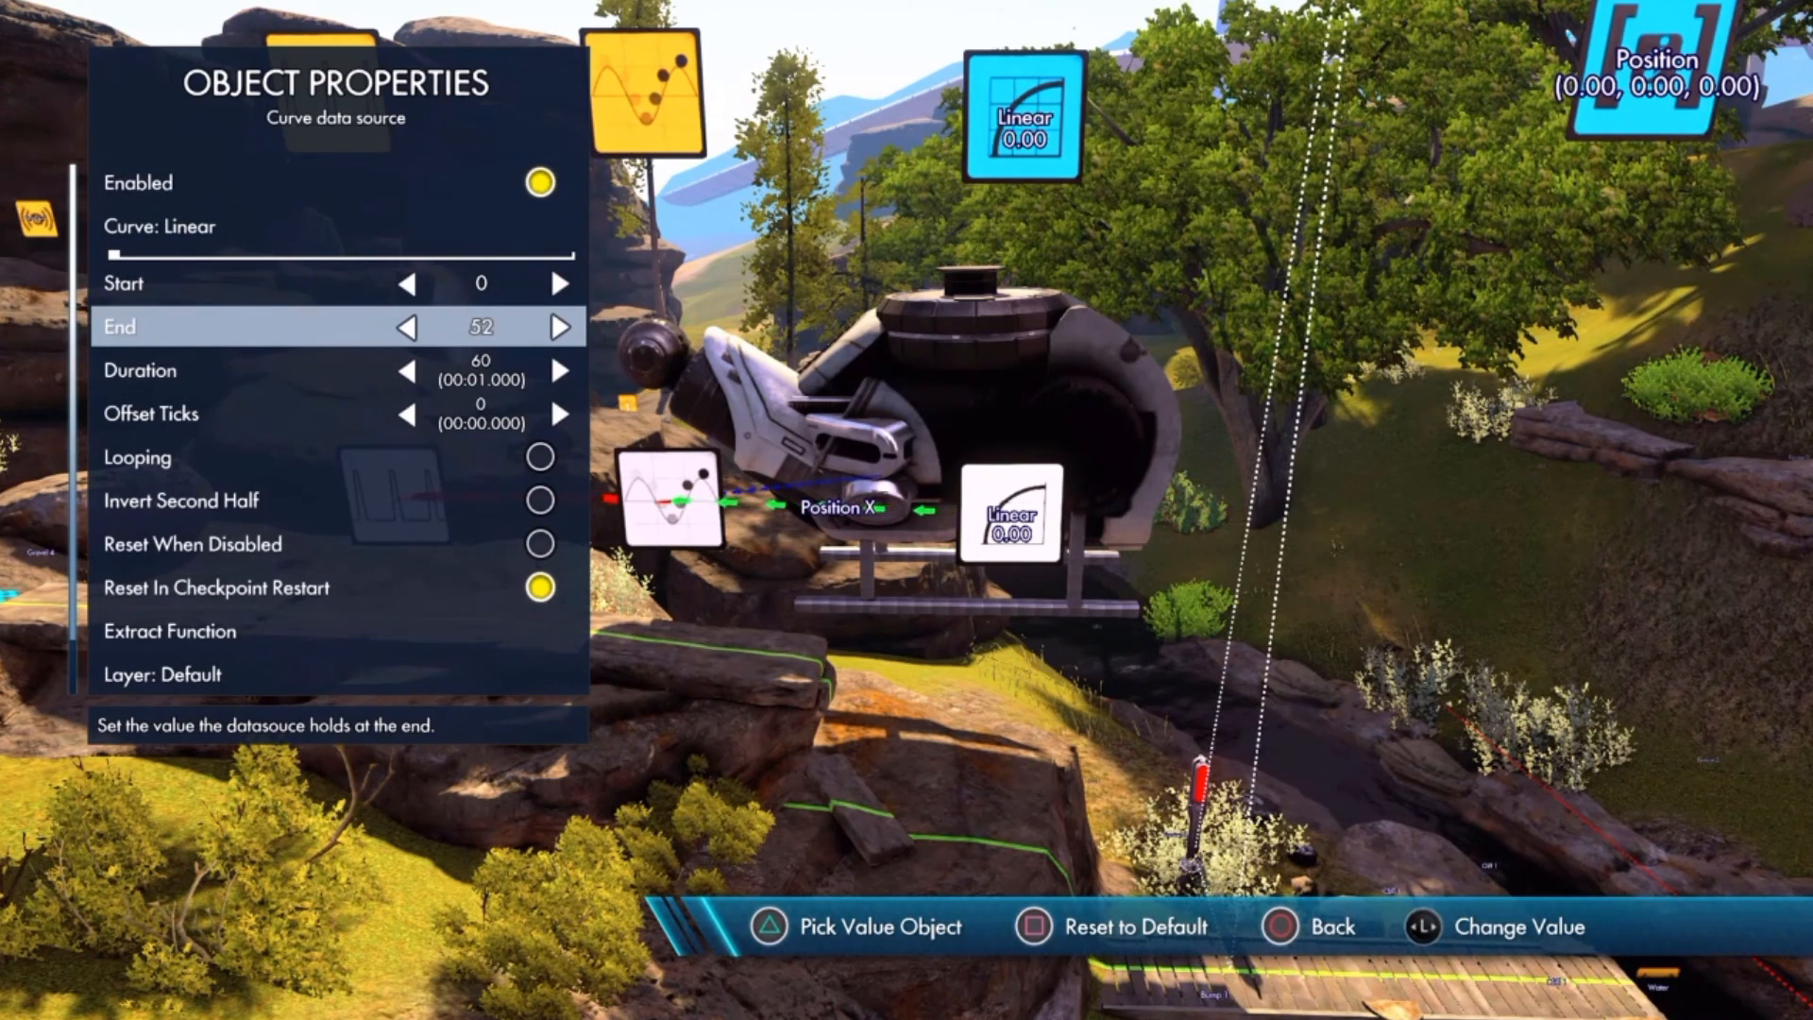
{"action": "key", "text": "Right"}
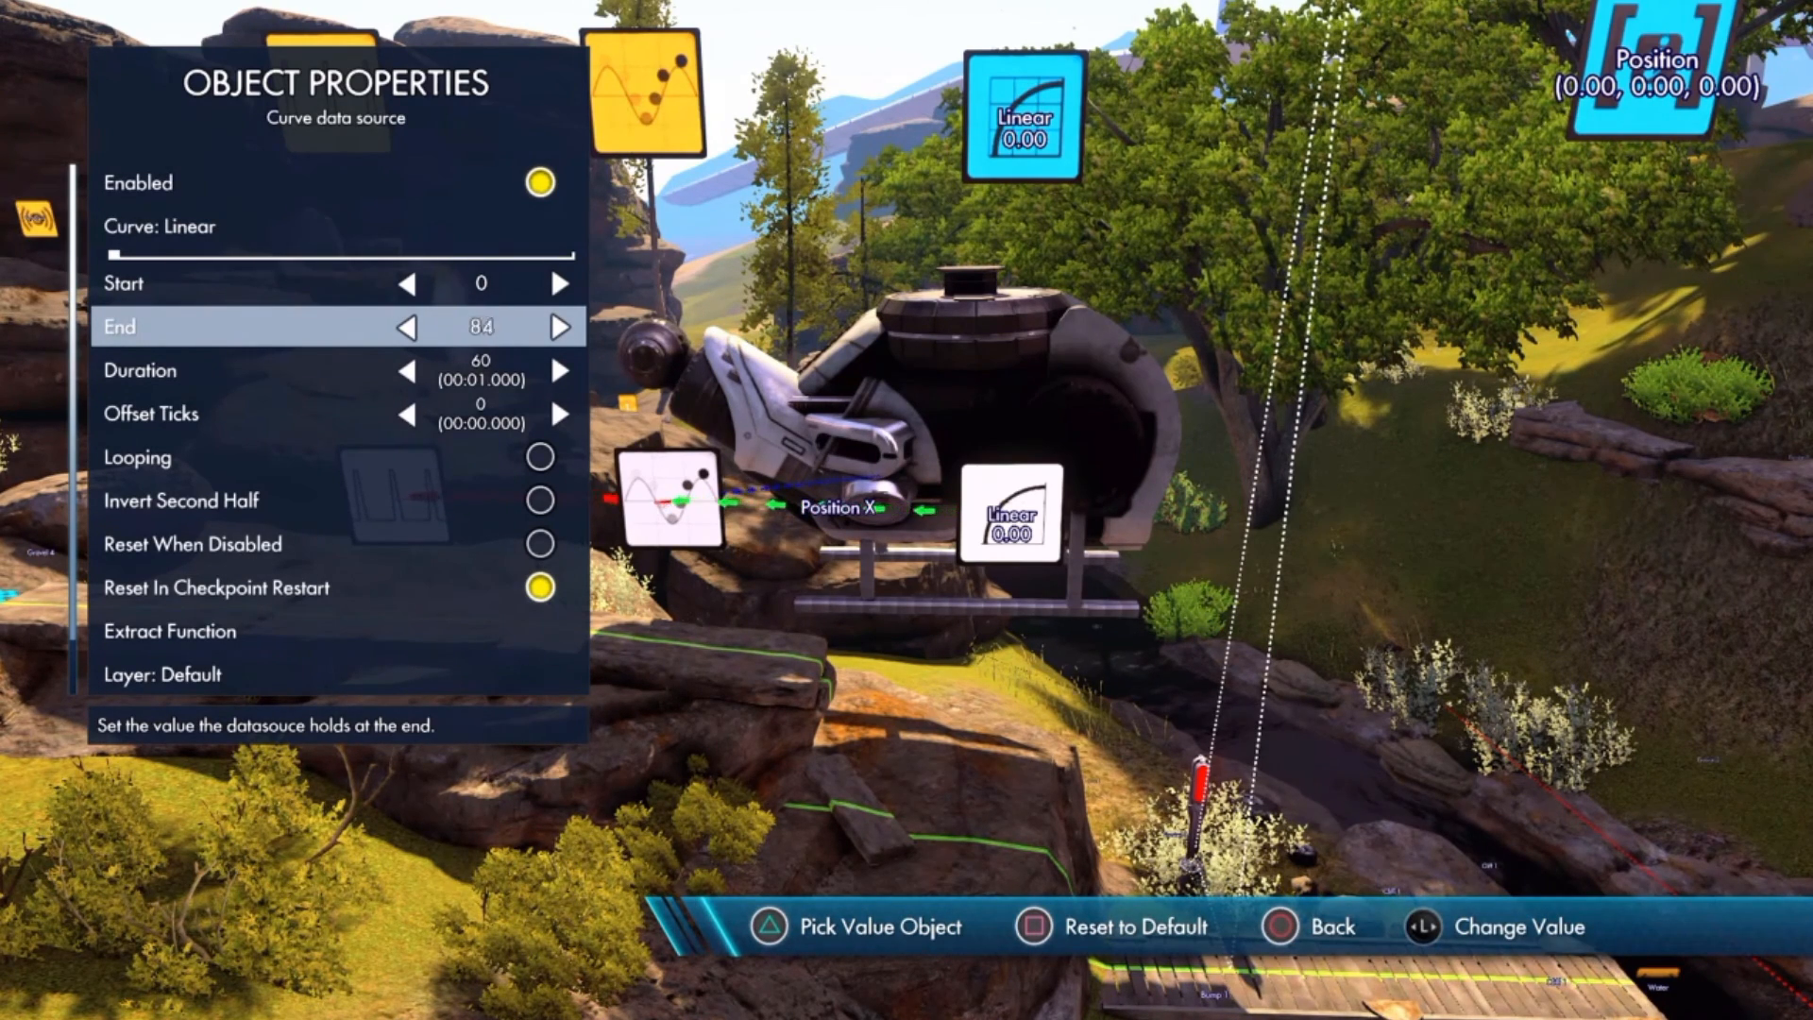
{"action": "key", "text": "Right"}
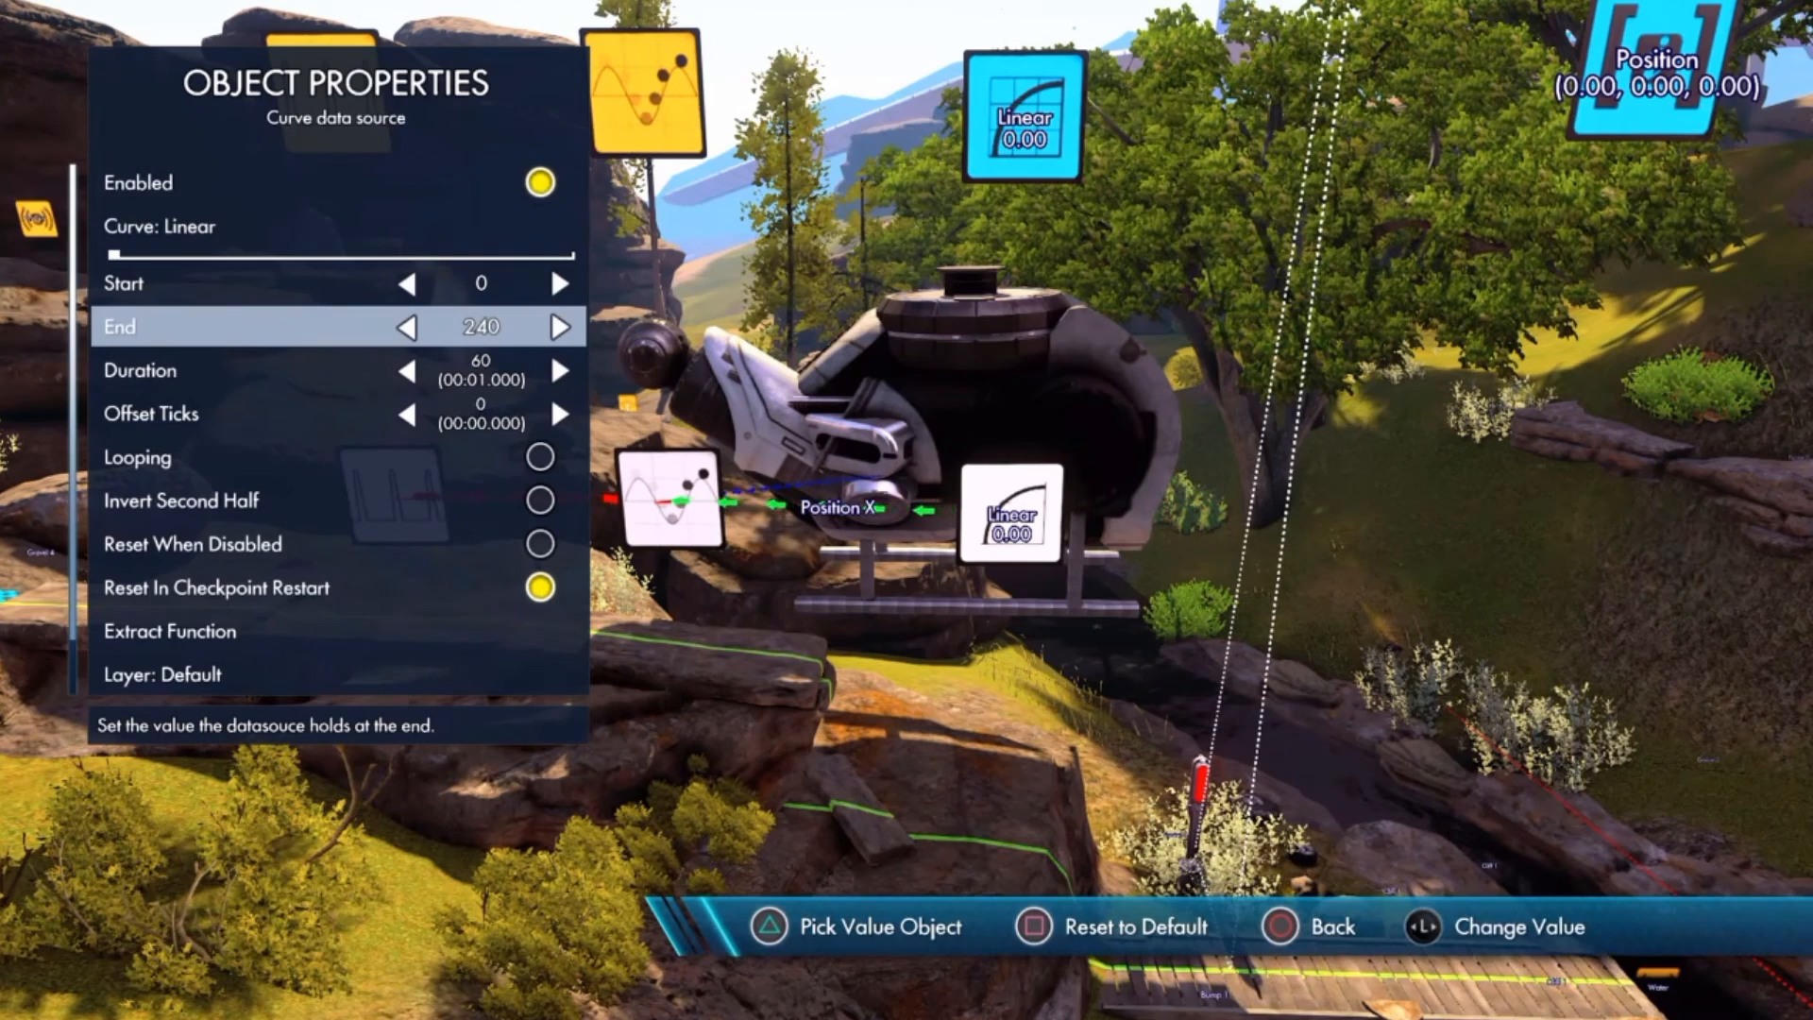
{"action": "key", "text": "Left"}
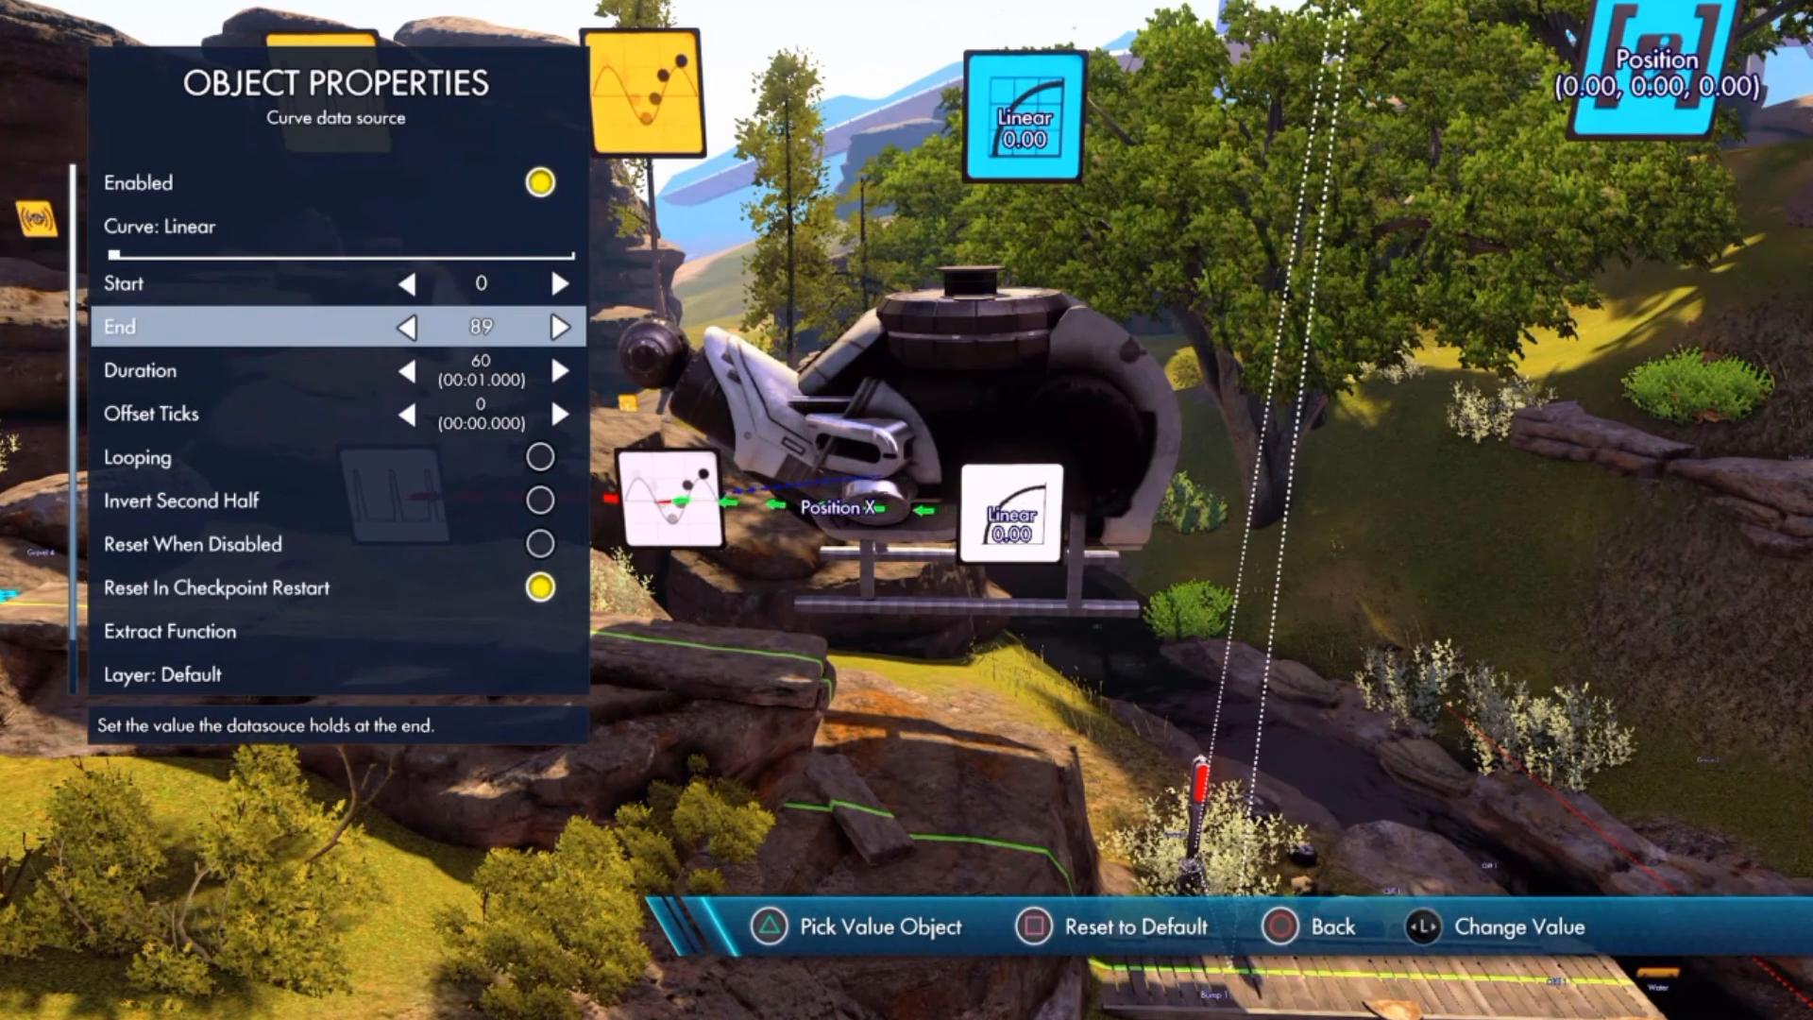
{"action": "key", "text": "Left"}
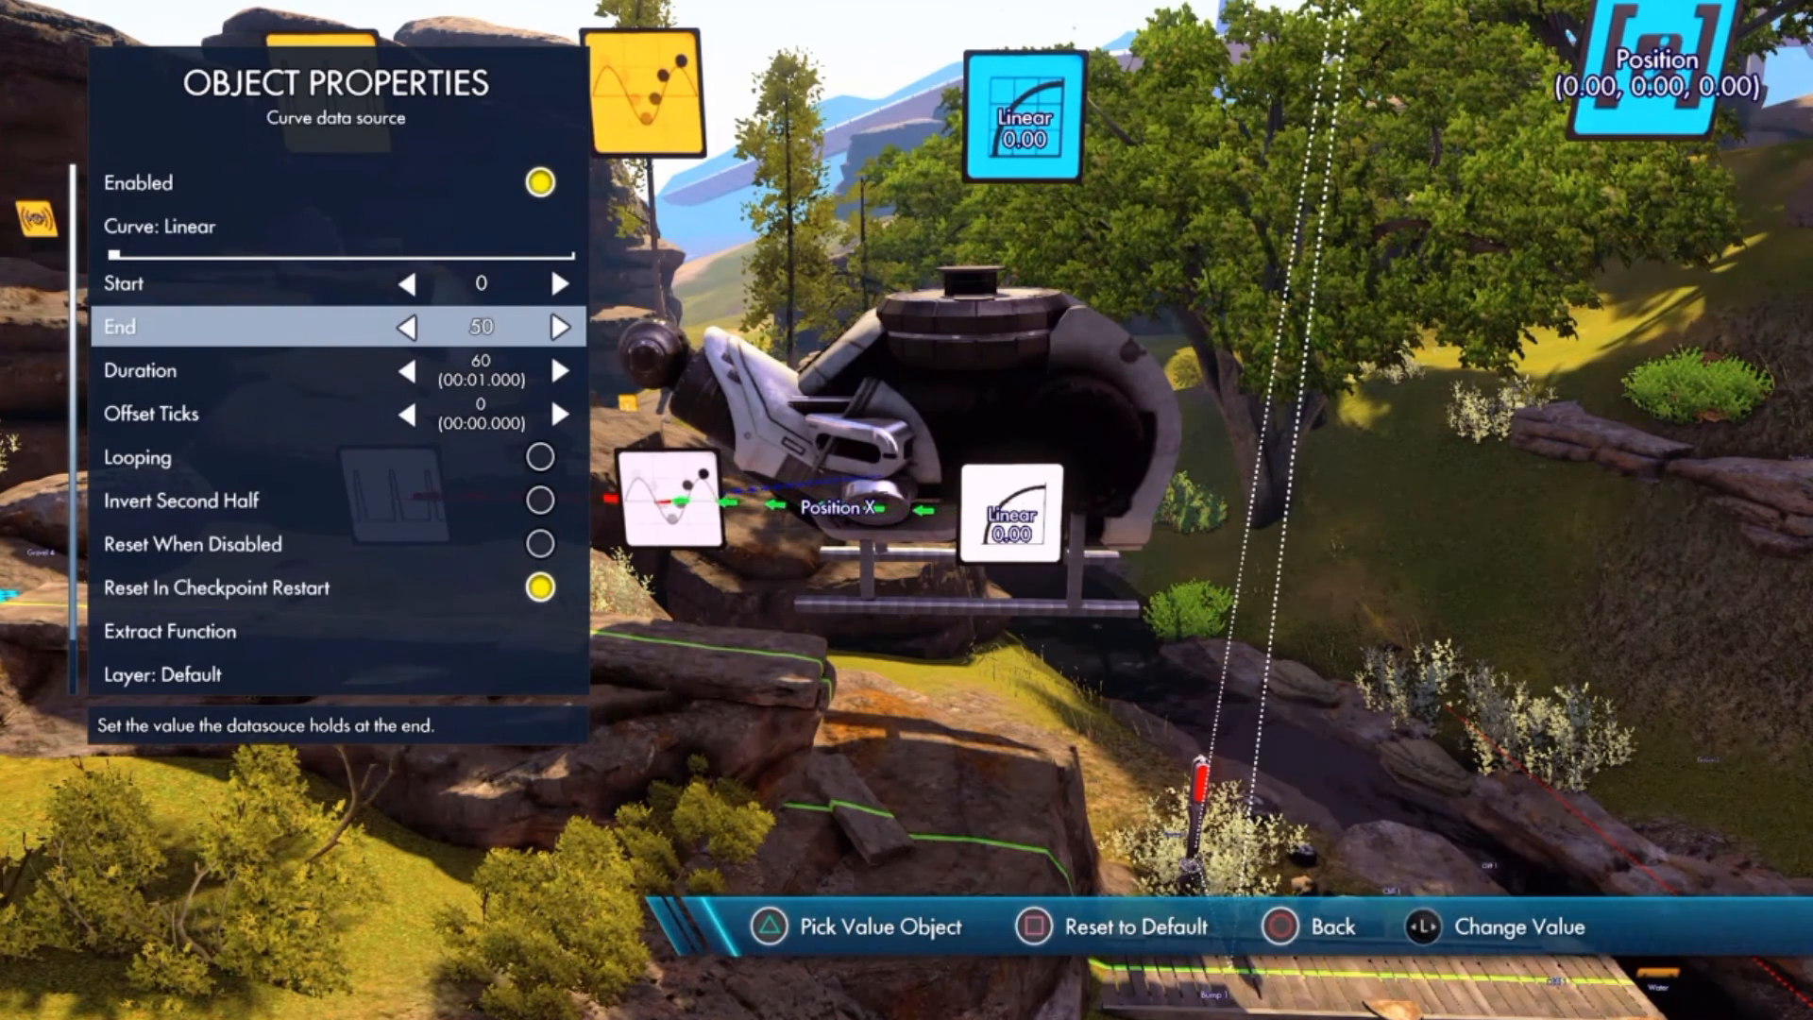
{"action": "key", "text": "Left"}
{"action": "key", "text": "Left"}
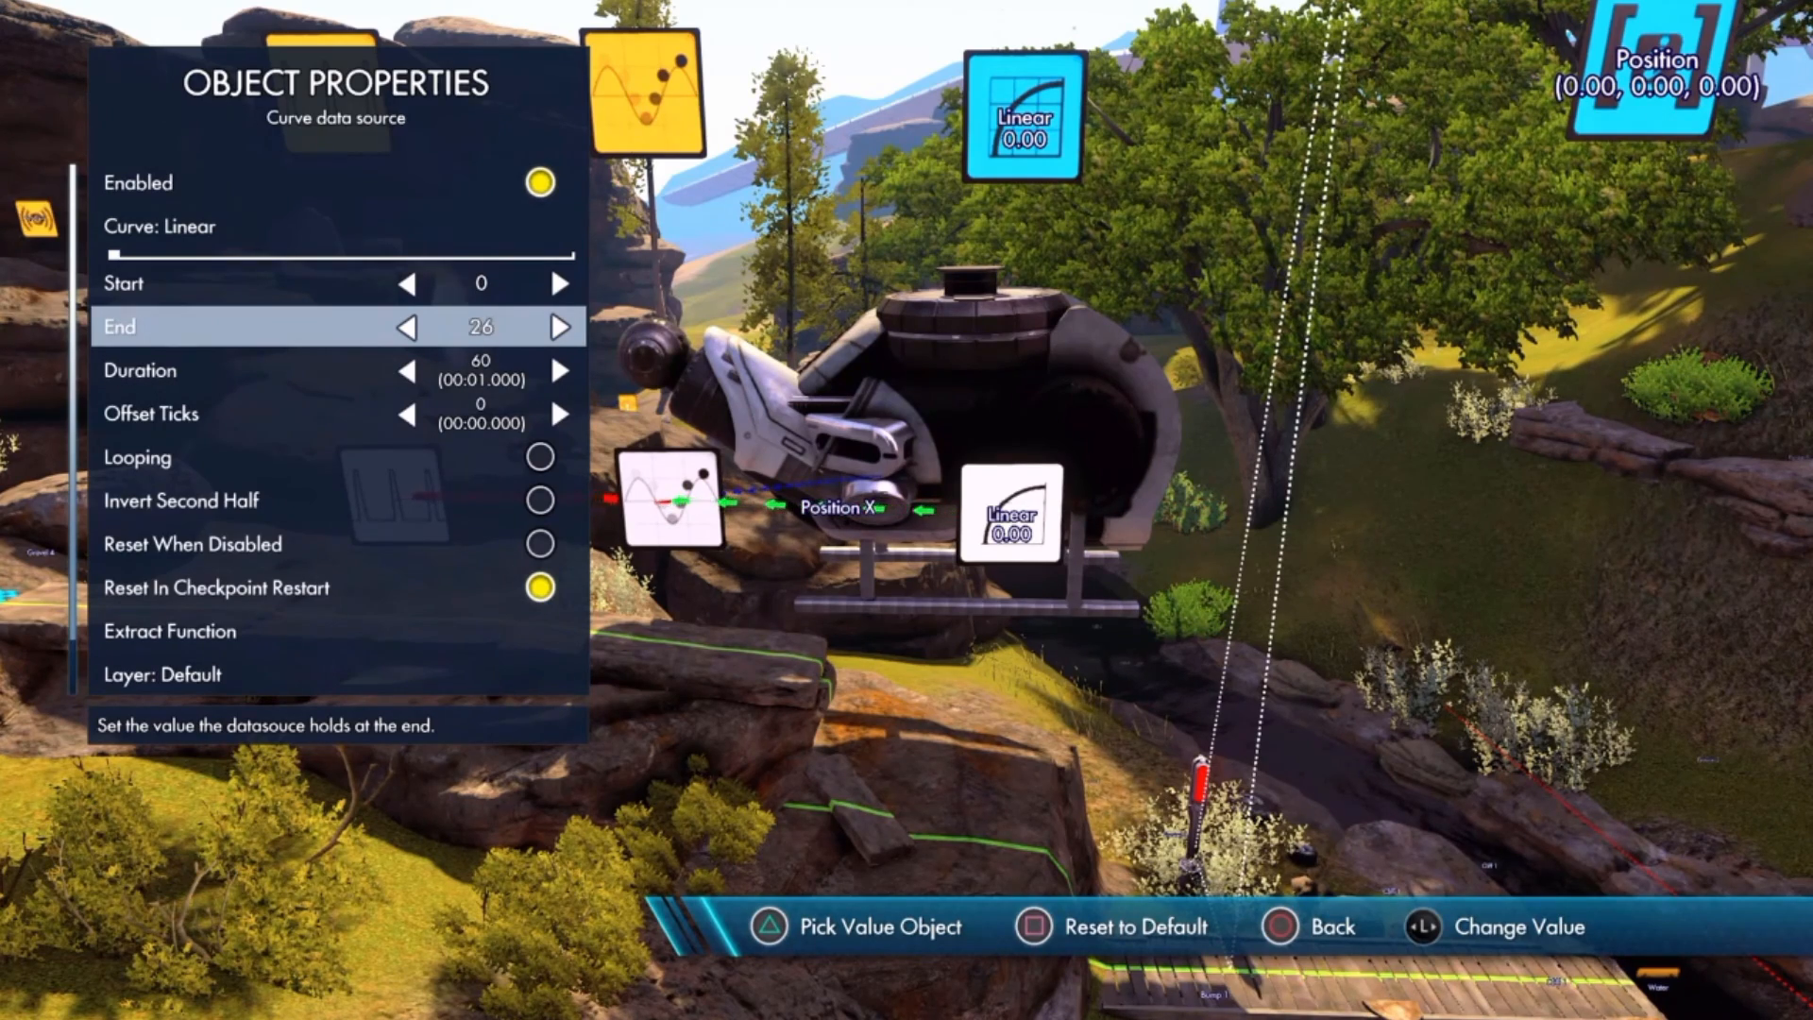
{"action": "key", "text": "Left"}
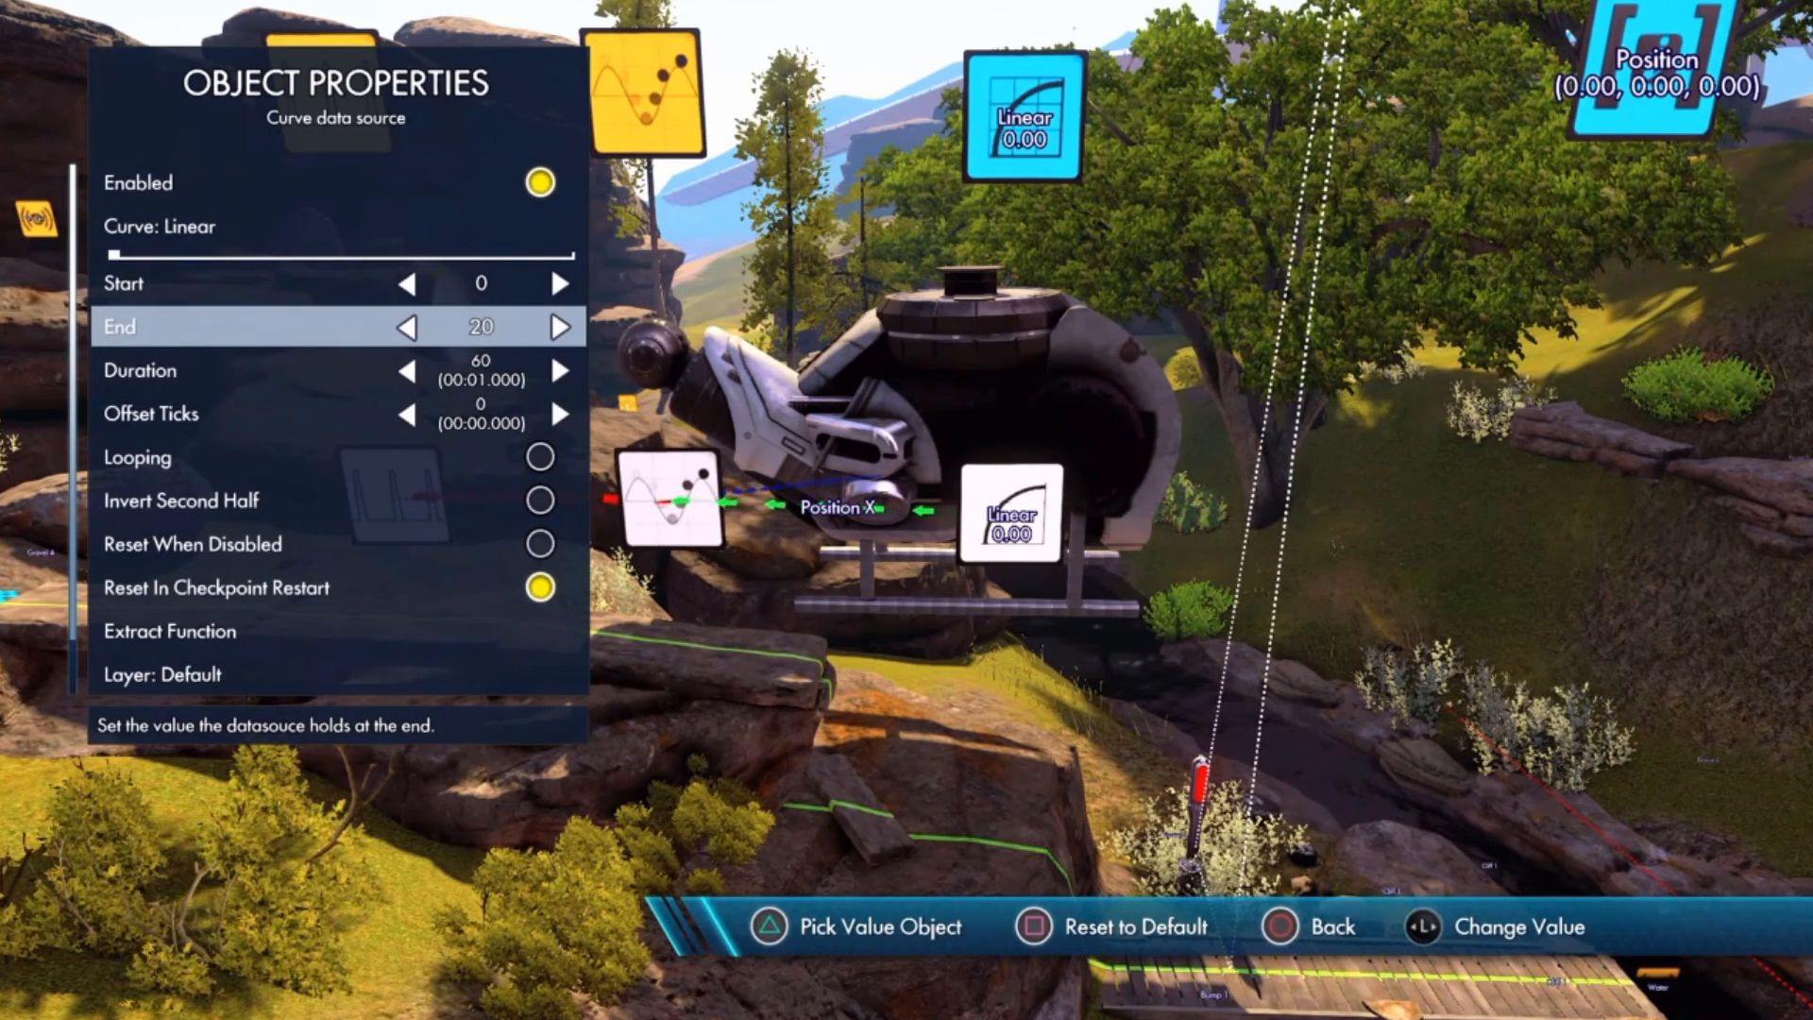
{"action": "key", "text": "Escape"}
{"action": "key", "text": "Escape"}
- Run physics to check how far the helicopter travels, and stop the simulation
{"action": "key", "text": "space"}
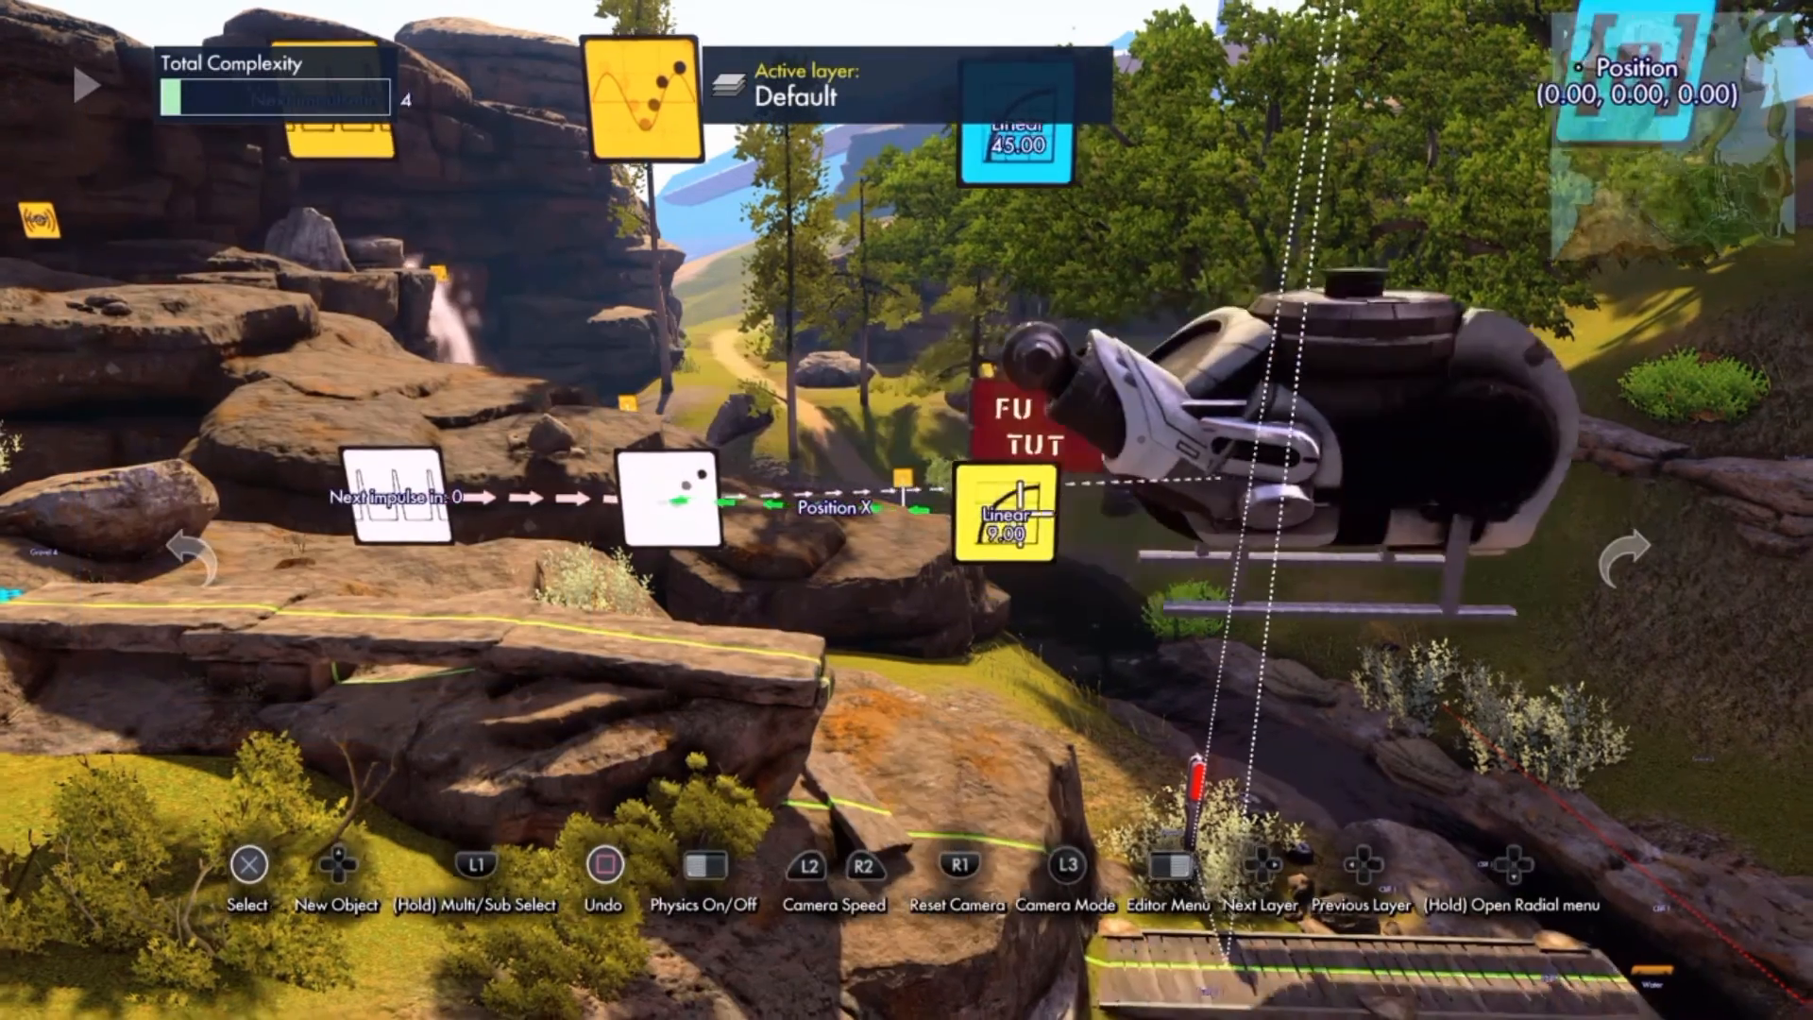
{"action": "scroll", "coordinate": [1020, 515], "scroll_direction": "down", "scroll_amount": 5}
{"action": "scroll", "coordinate": [1008, 595], "scroll_direction": "up", "scroll_amount": 5}
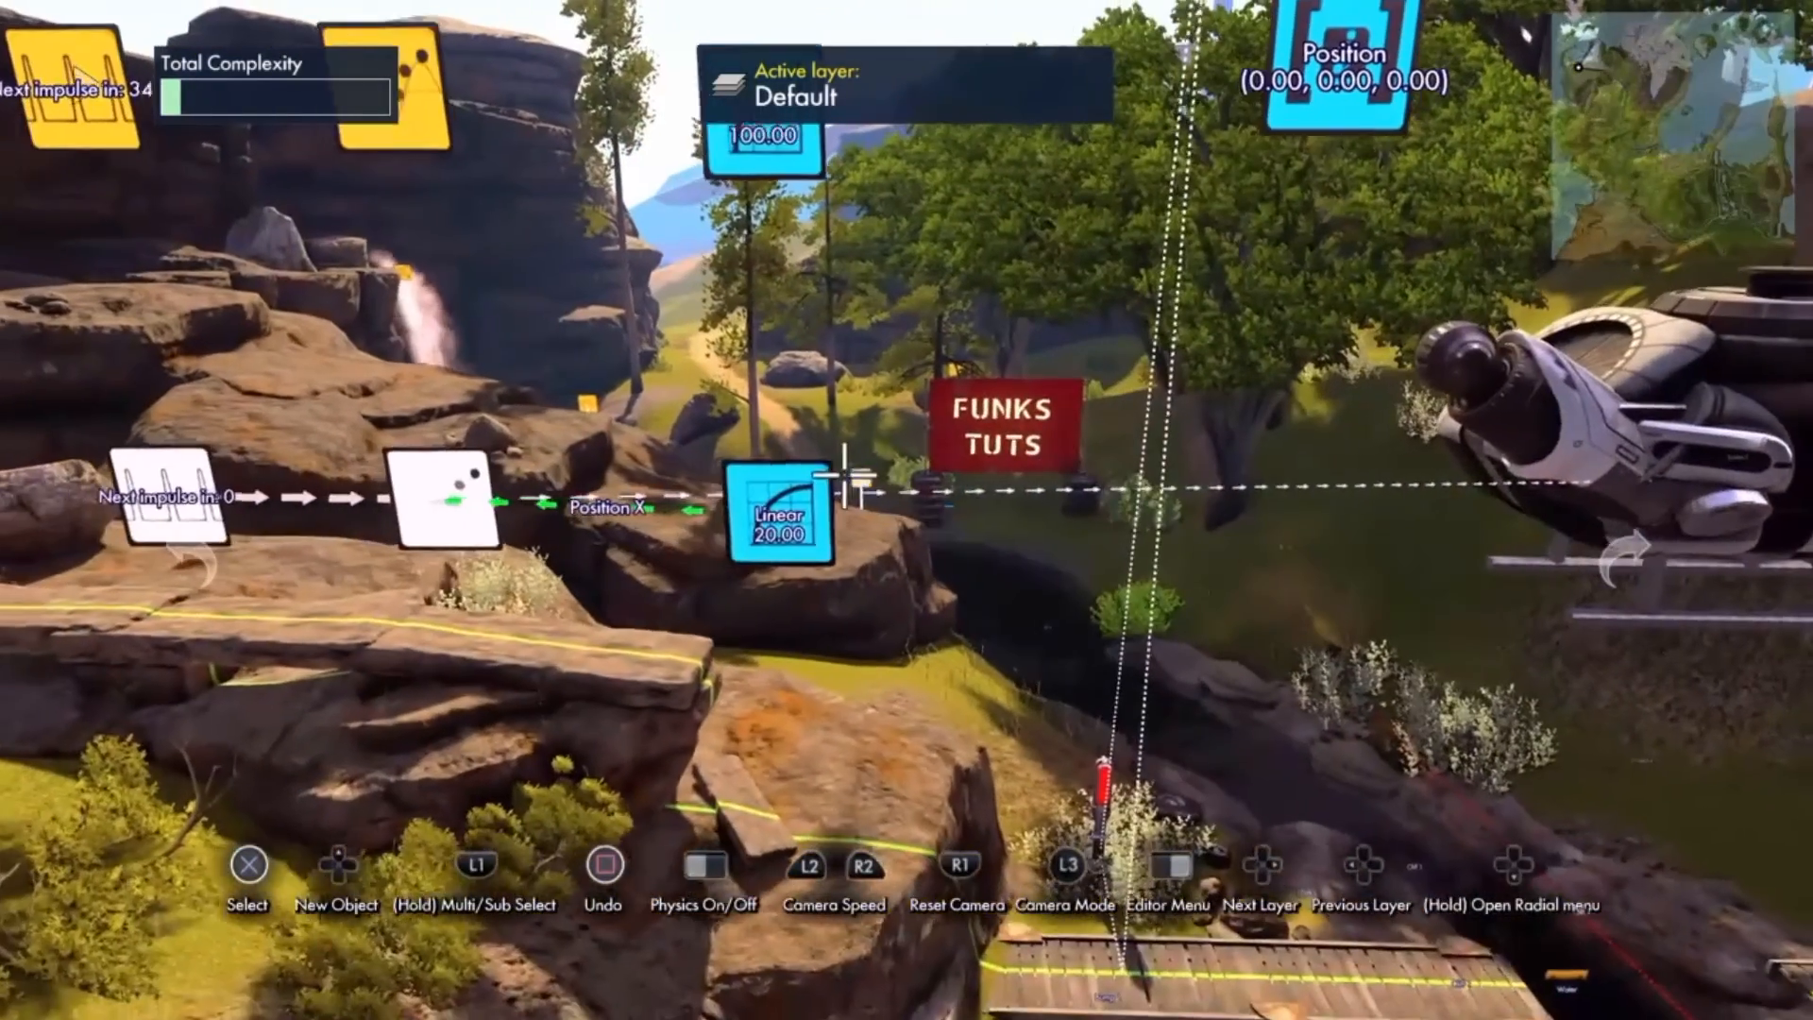
{"action": "key", "text": "space"}
- Set the End value of the bottom Curve data source to 25
{"action": "left_click", "coordinate": [787, 513]}
{"action": "key", "text": "Up"}
{"action": "key", "text": "Down"}
{"action": "key", "text": "Down"}
{"action": "key", "text": "Down"}
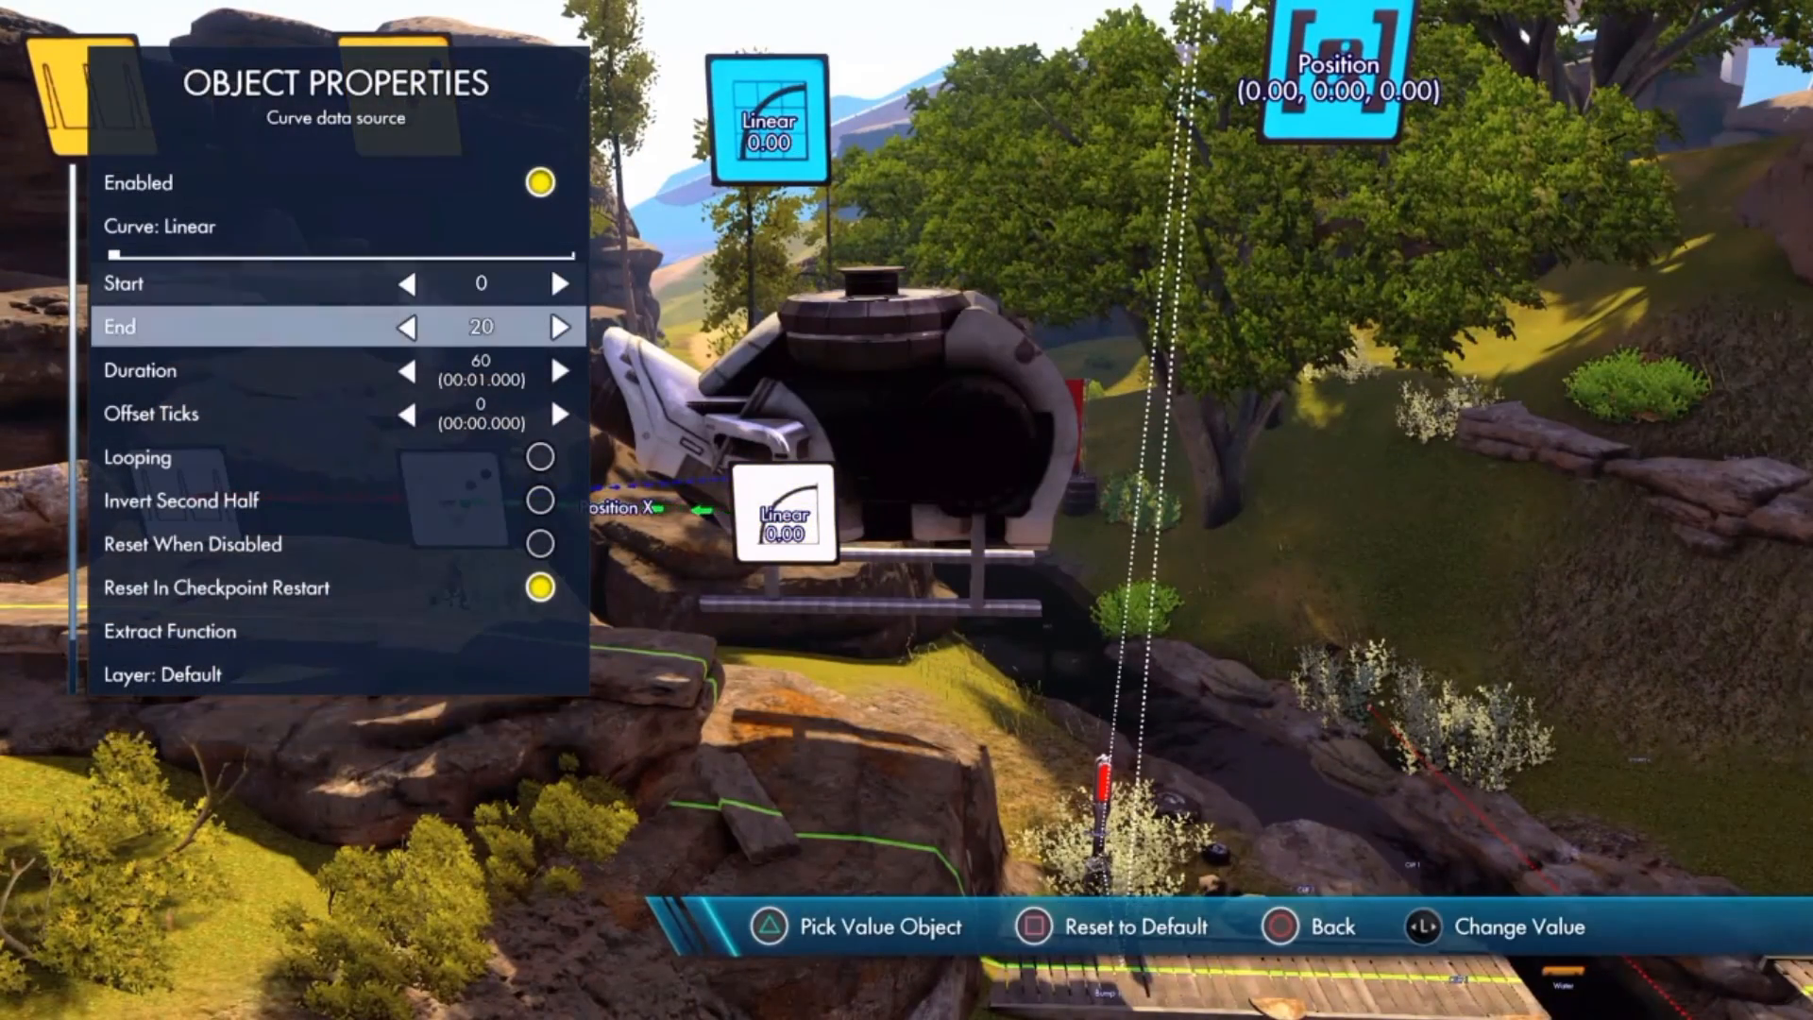
{"action": "key", "text": "Right"}
{"action": "key", "text": "Right"}
{"action": "key", "text": "Right"}
{"action": "key", "text": "Right"}
{"action": "key", "text": "Right"}
- Set the Curve data source's Duration to 29 ticks and test the helicopter's speed with physics on
{"action": "key", "text": "Down"}
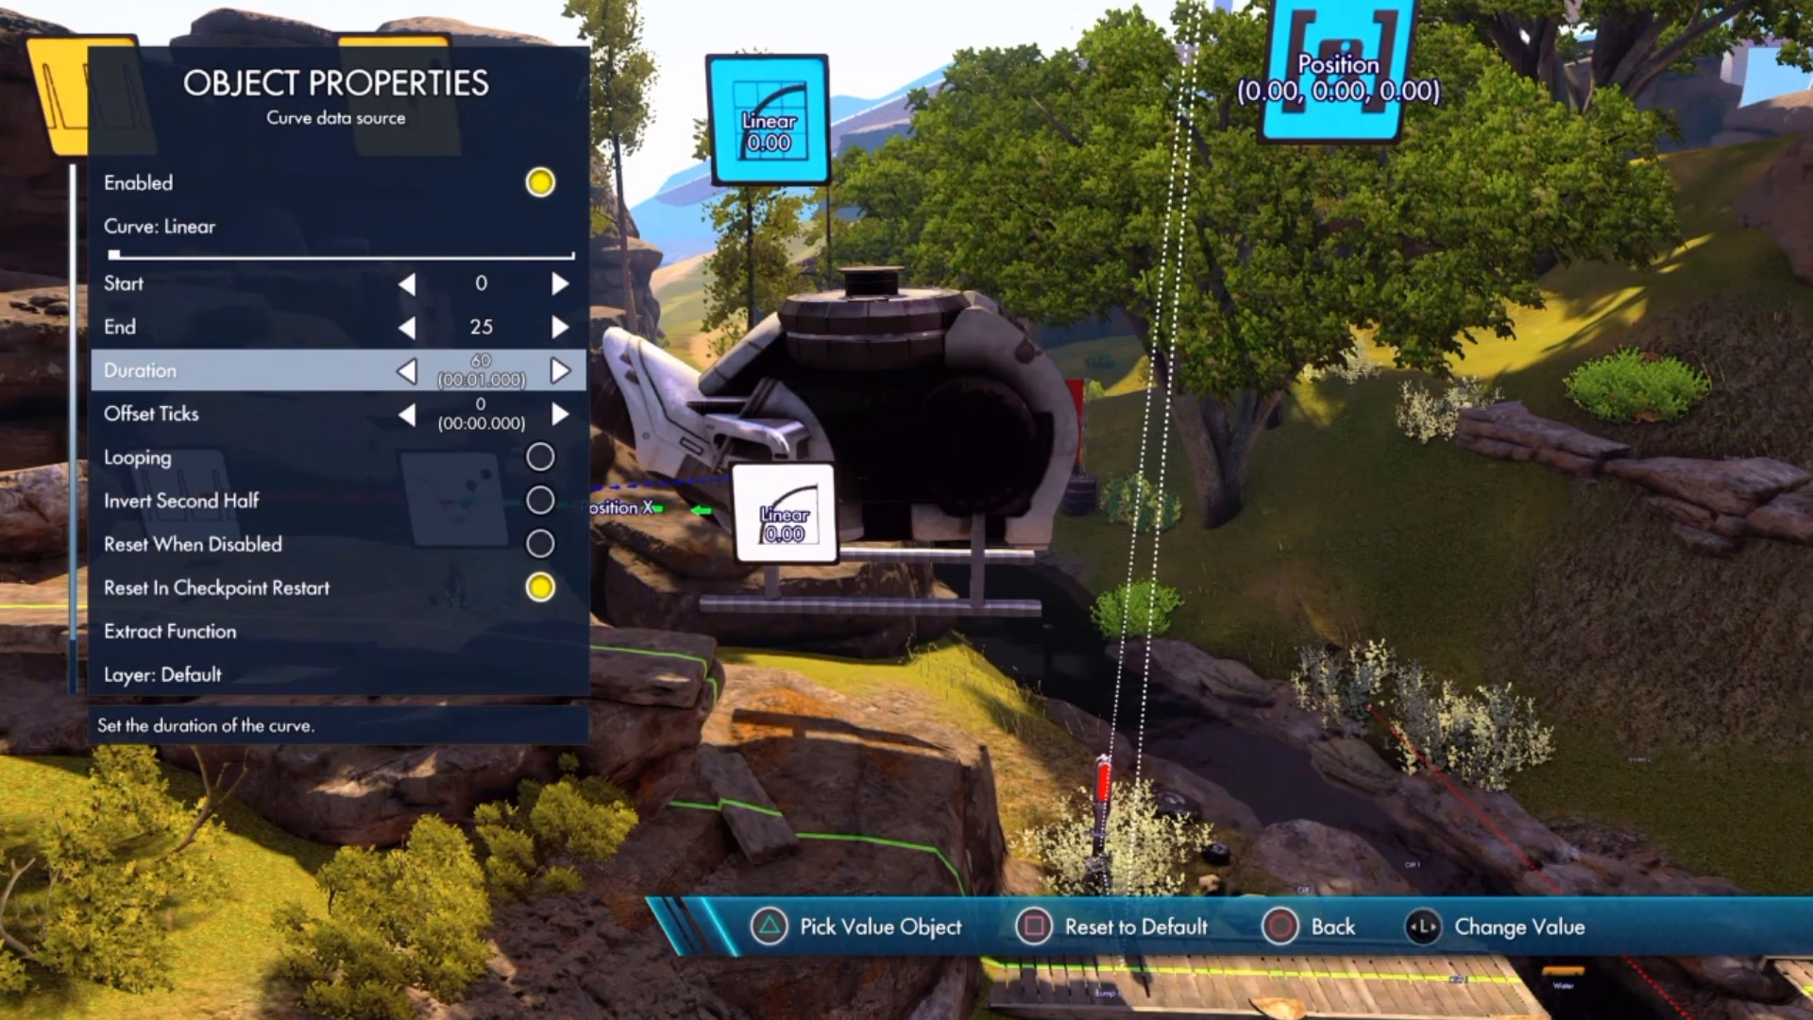
{"action": "key", "text": "Left"}
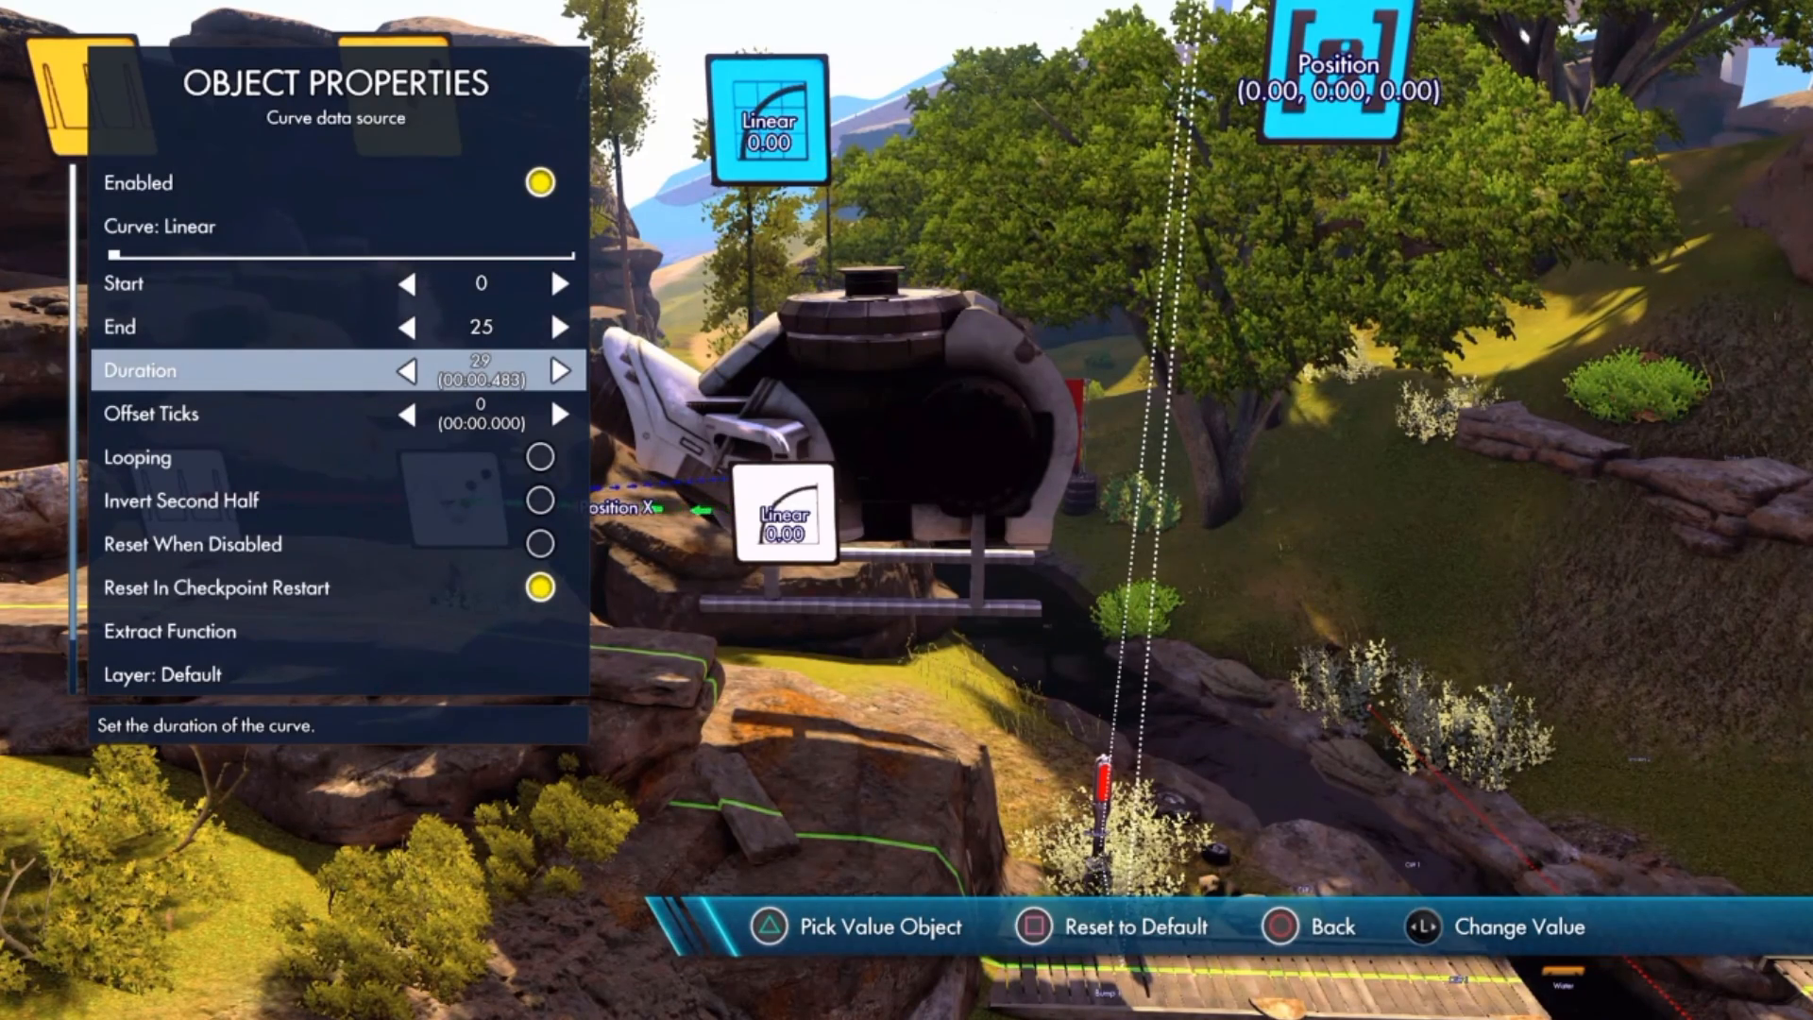
{"action": "key", "text": "Escape"}
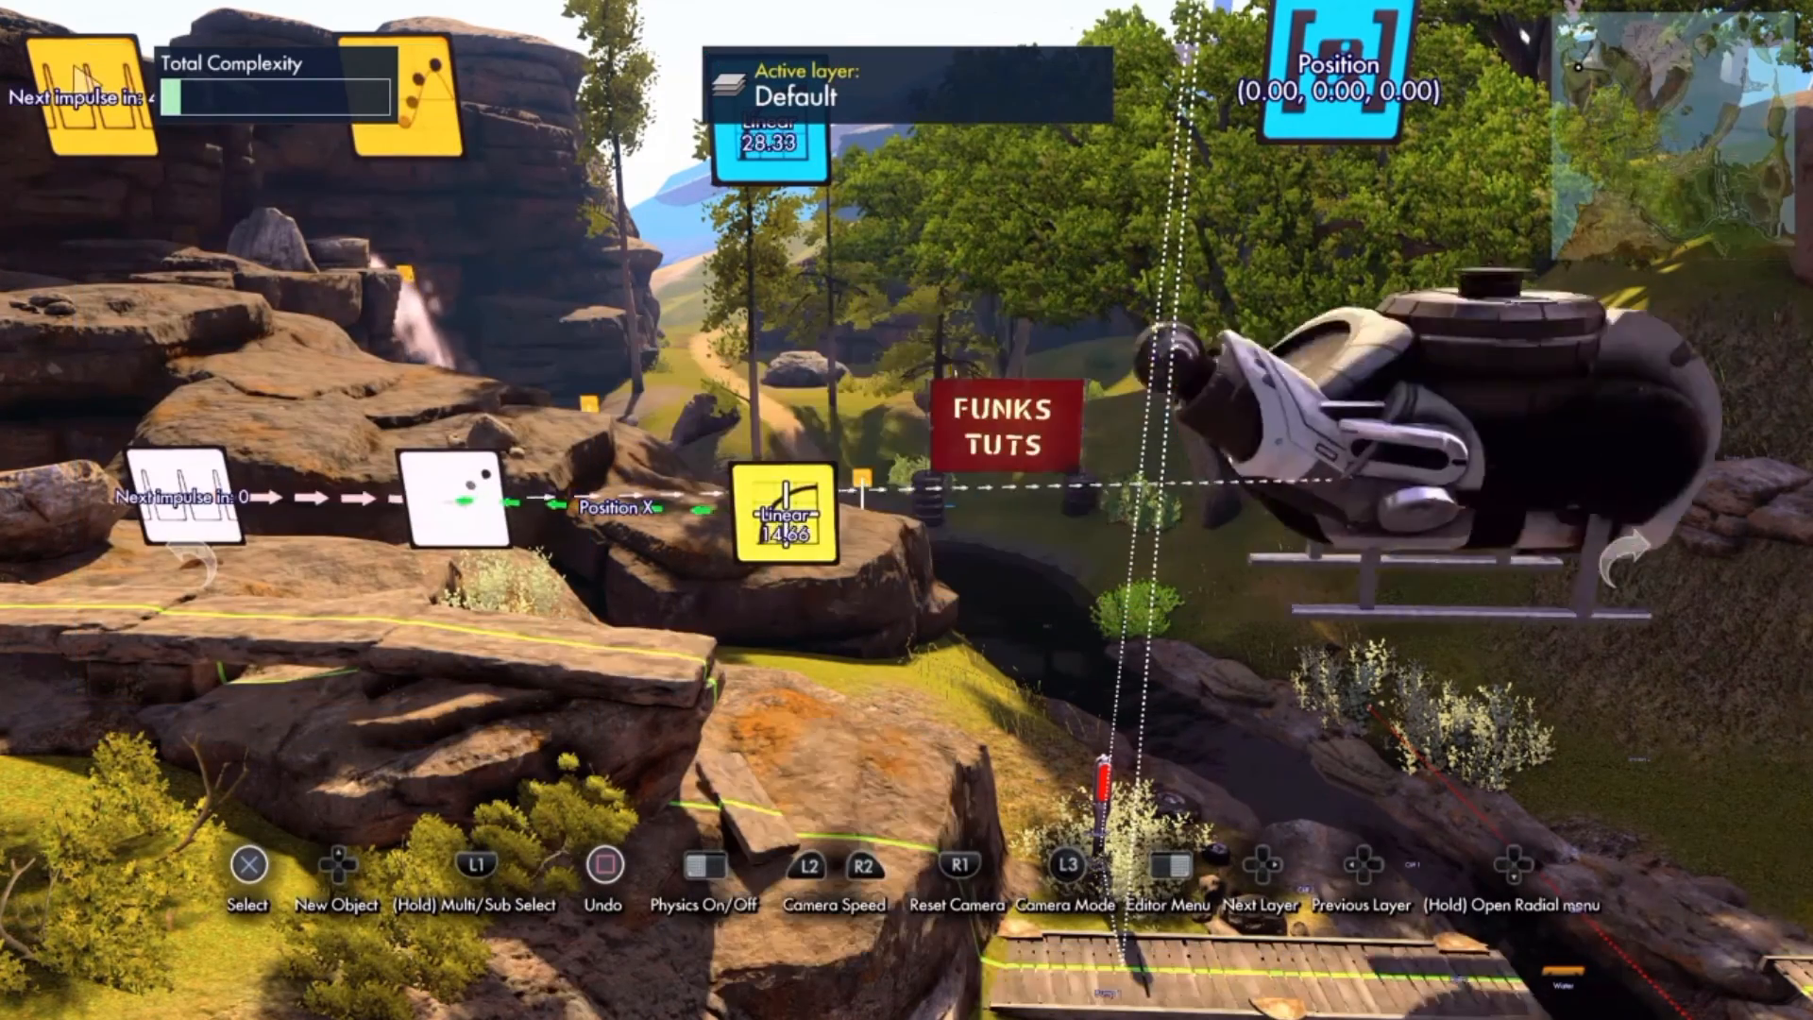
- Set the Curve data source's Duration to 136 ticks and watch the helicopter move with physics on
{"action": "key", "text": "Return"}
{"action": "key", "text": "Return"}
{"action": "key", "text": "Down"}
{"action": "key", "text": "Down"}
{"action": "key", "text": "Down"}
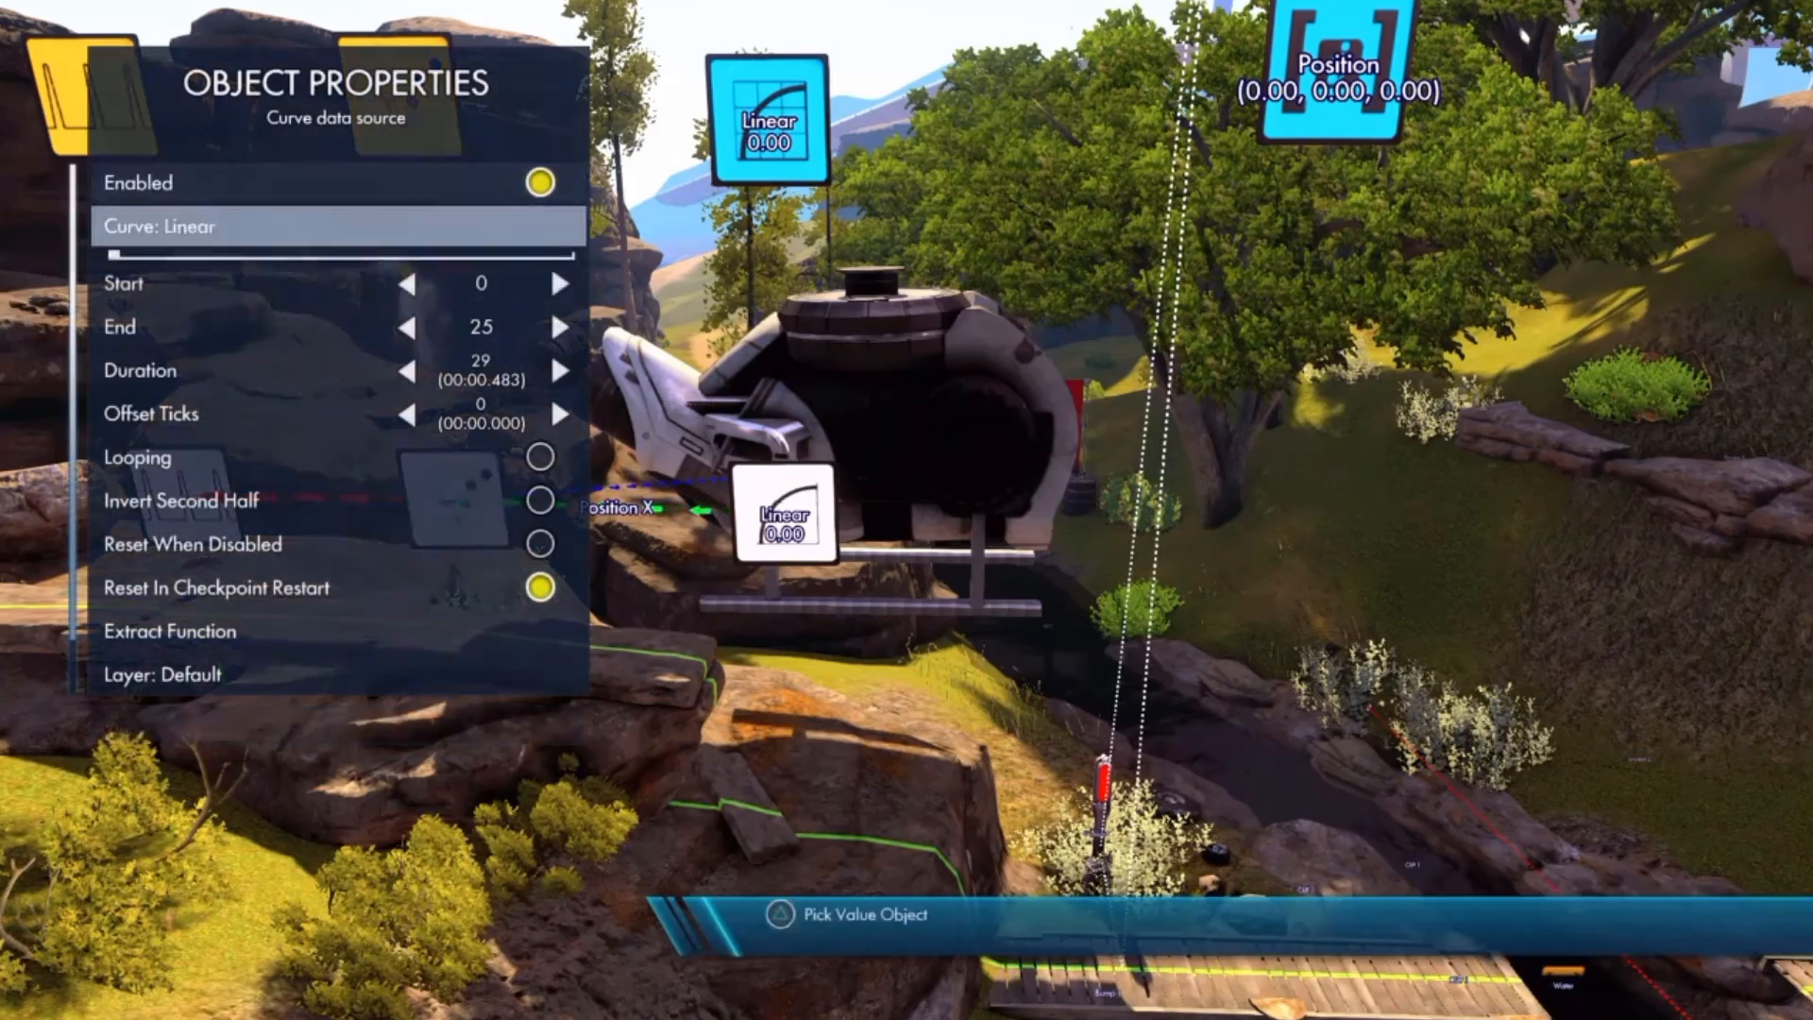
{"action": "key", "text": "Down"}
{"action": "key", "text": "Right"}
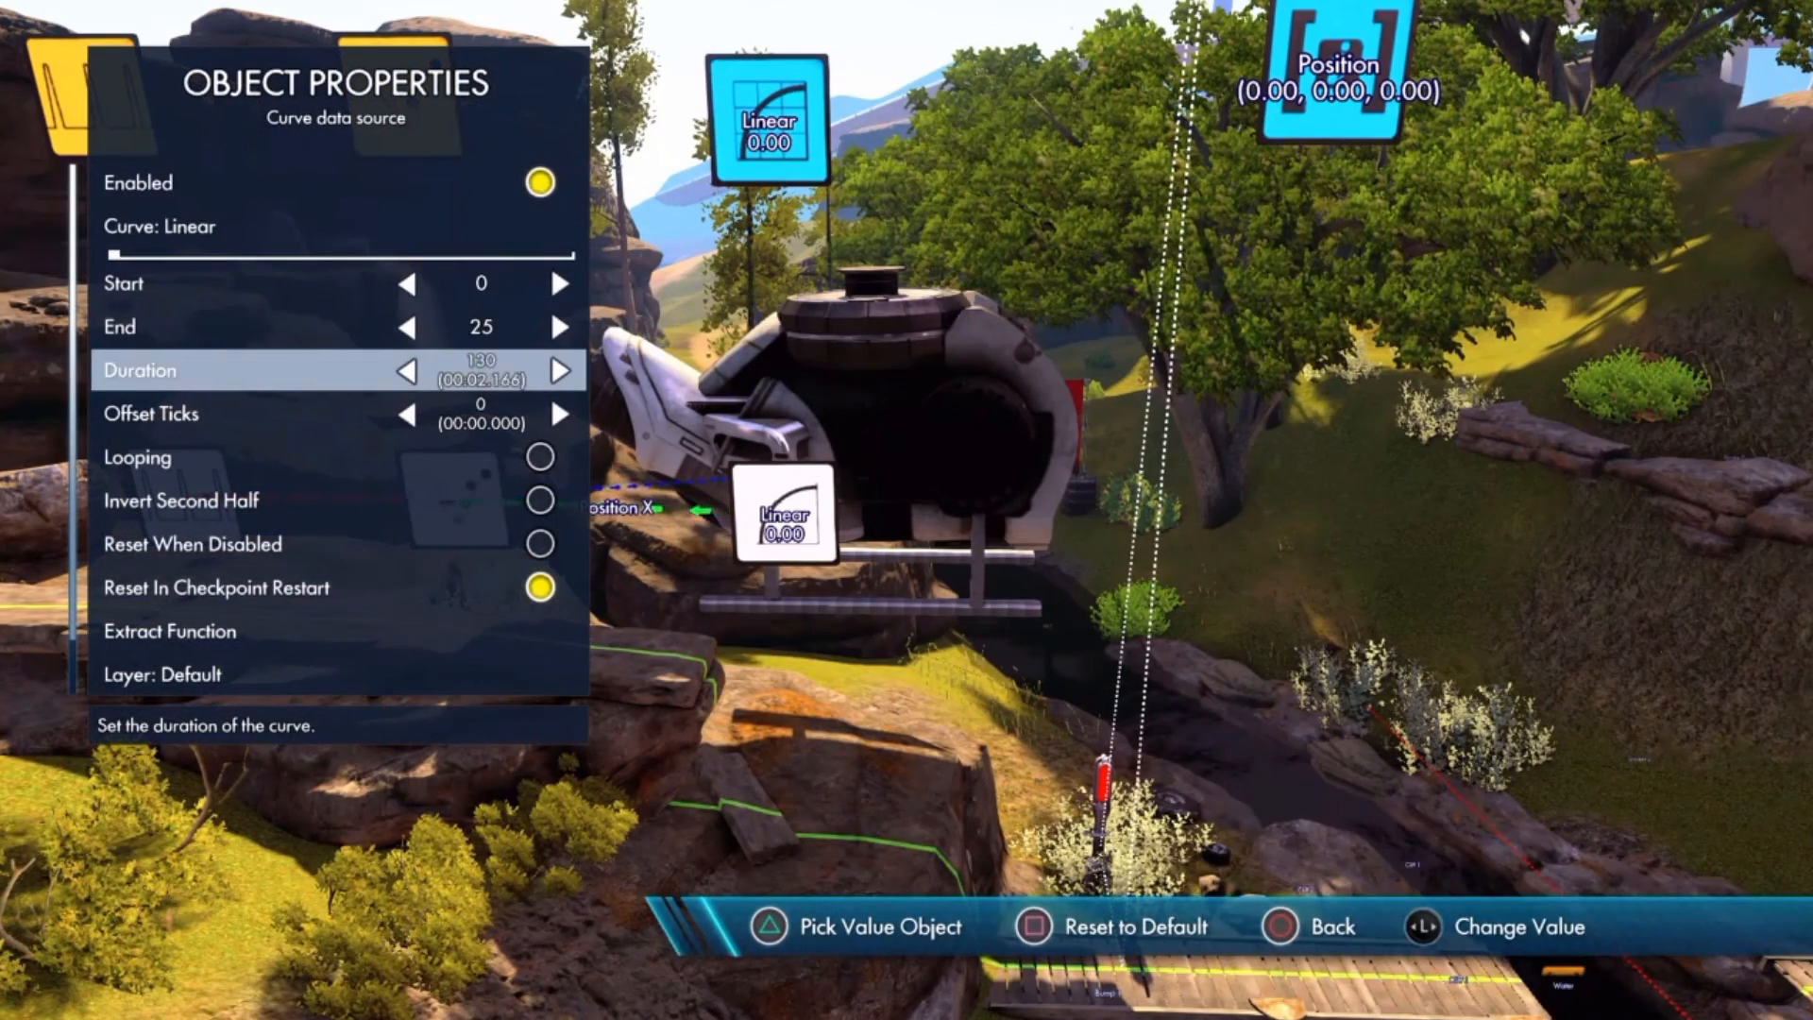
{"action": "key", "text": "Escape"}
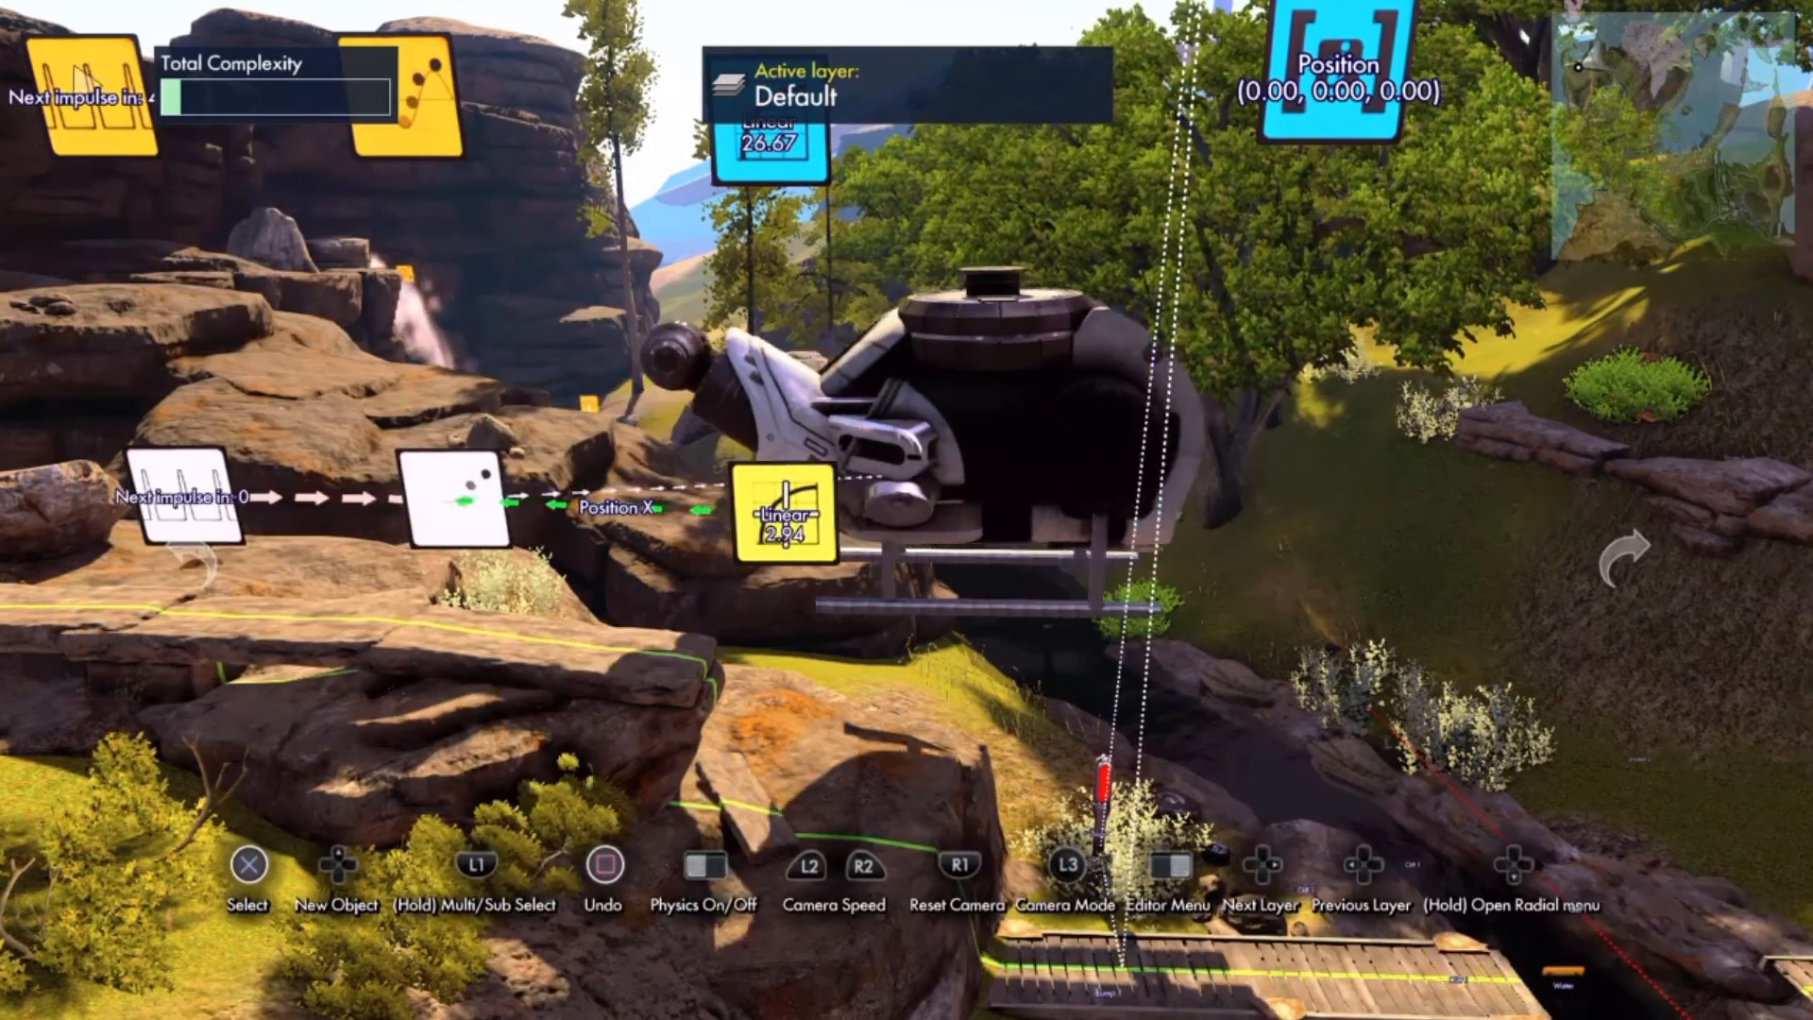
- Stop physics and reset the bottom Curve data source's Duration to its default of 60 ticks
{"action": "key", "text": "Return"}
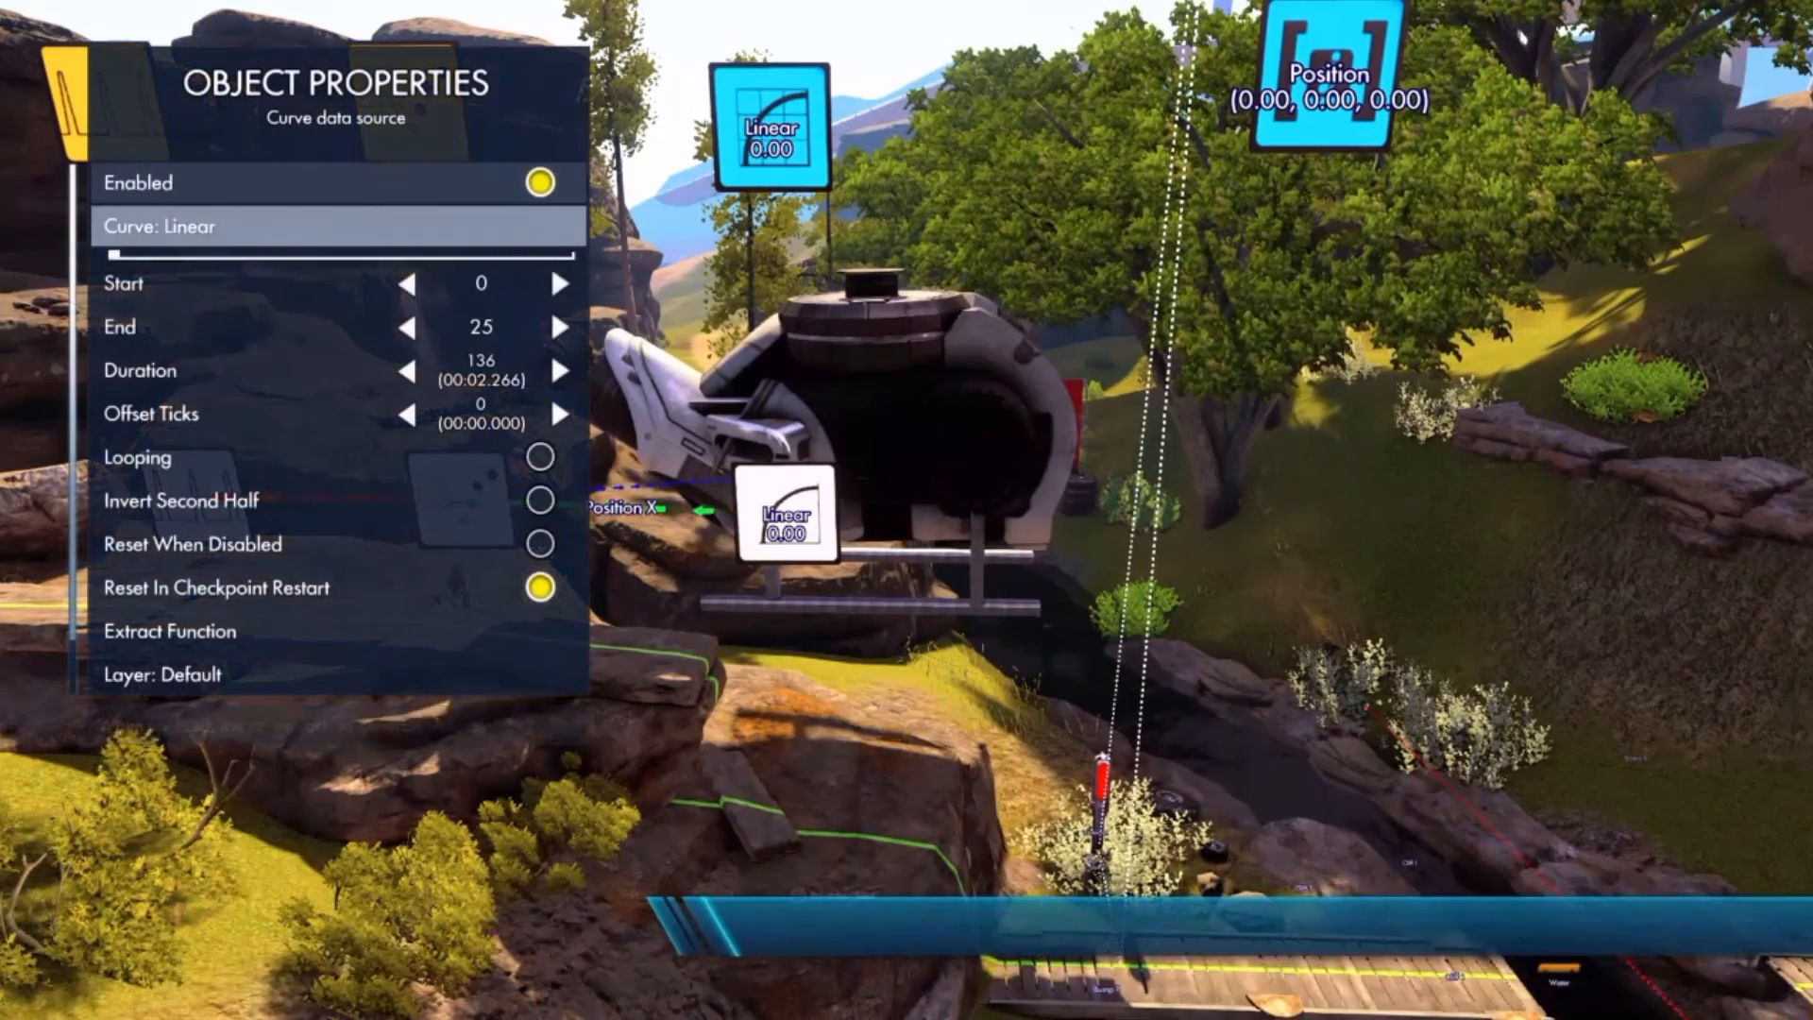
{"action": "key", "text": "Down"}
{"action": "key", "text": "Down"}
{"action": "key", "text": "Down"}
{"action": "key", "text": "Delete"}
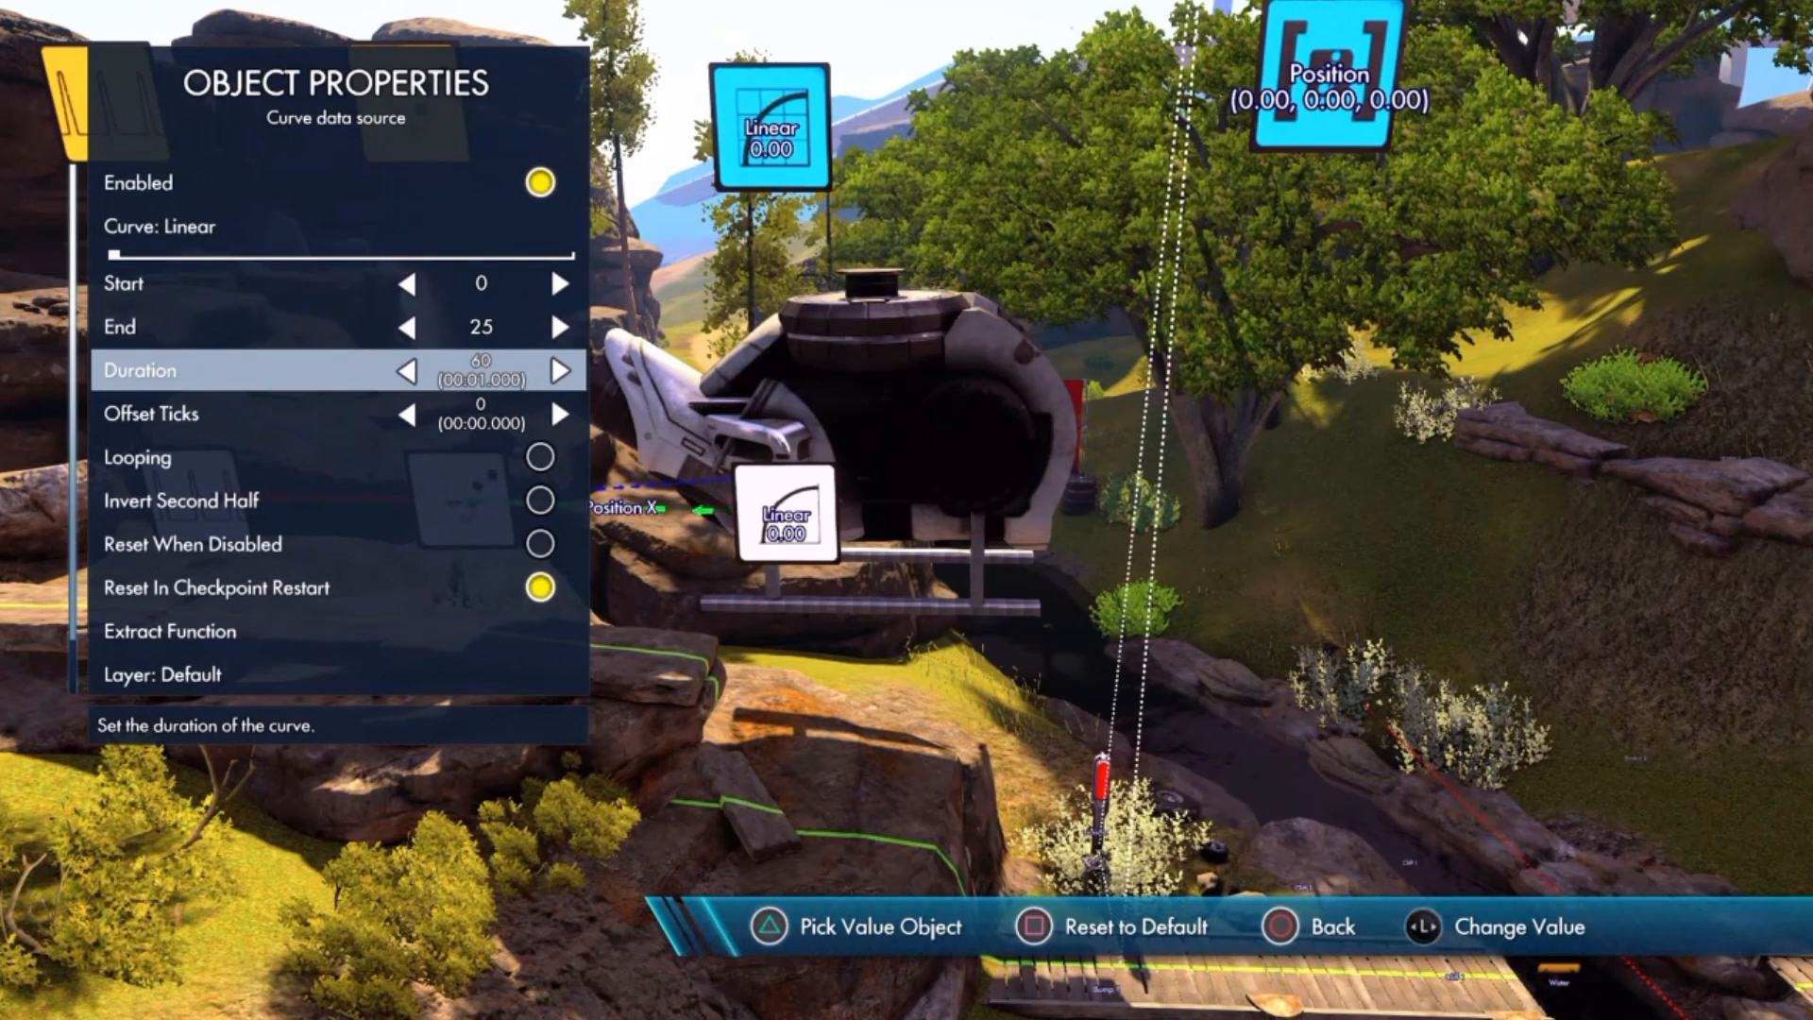
- Review the curve type, Looping and Invert Second Half options of the bottom Curve data source
{"action": "key", "text": "Up"}
{"action": "key", "text": "Up"}
{"action": "key", "text": "Up"}
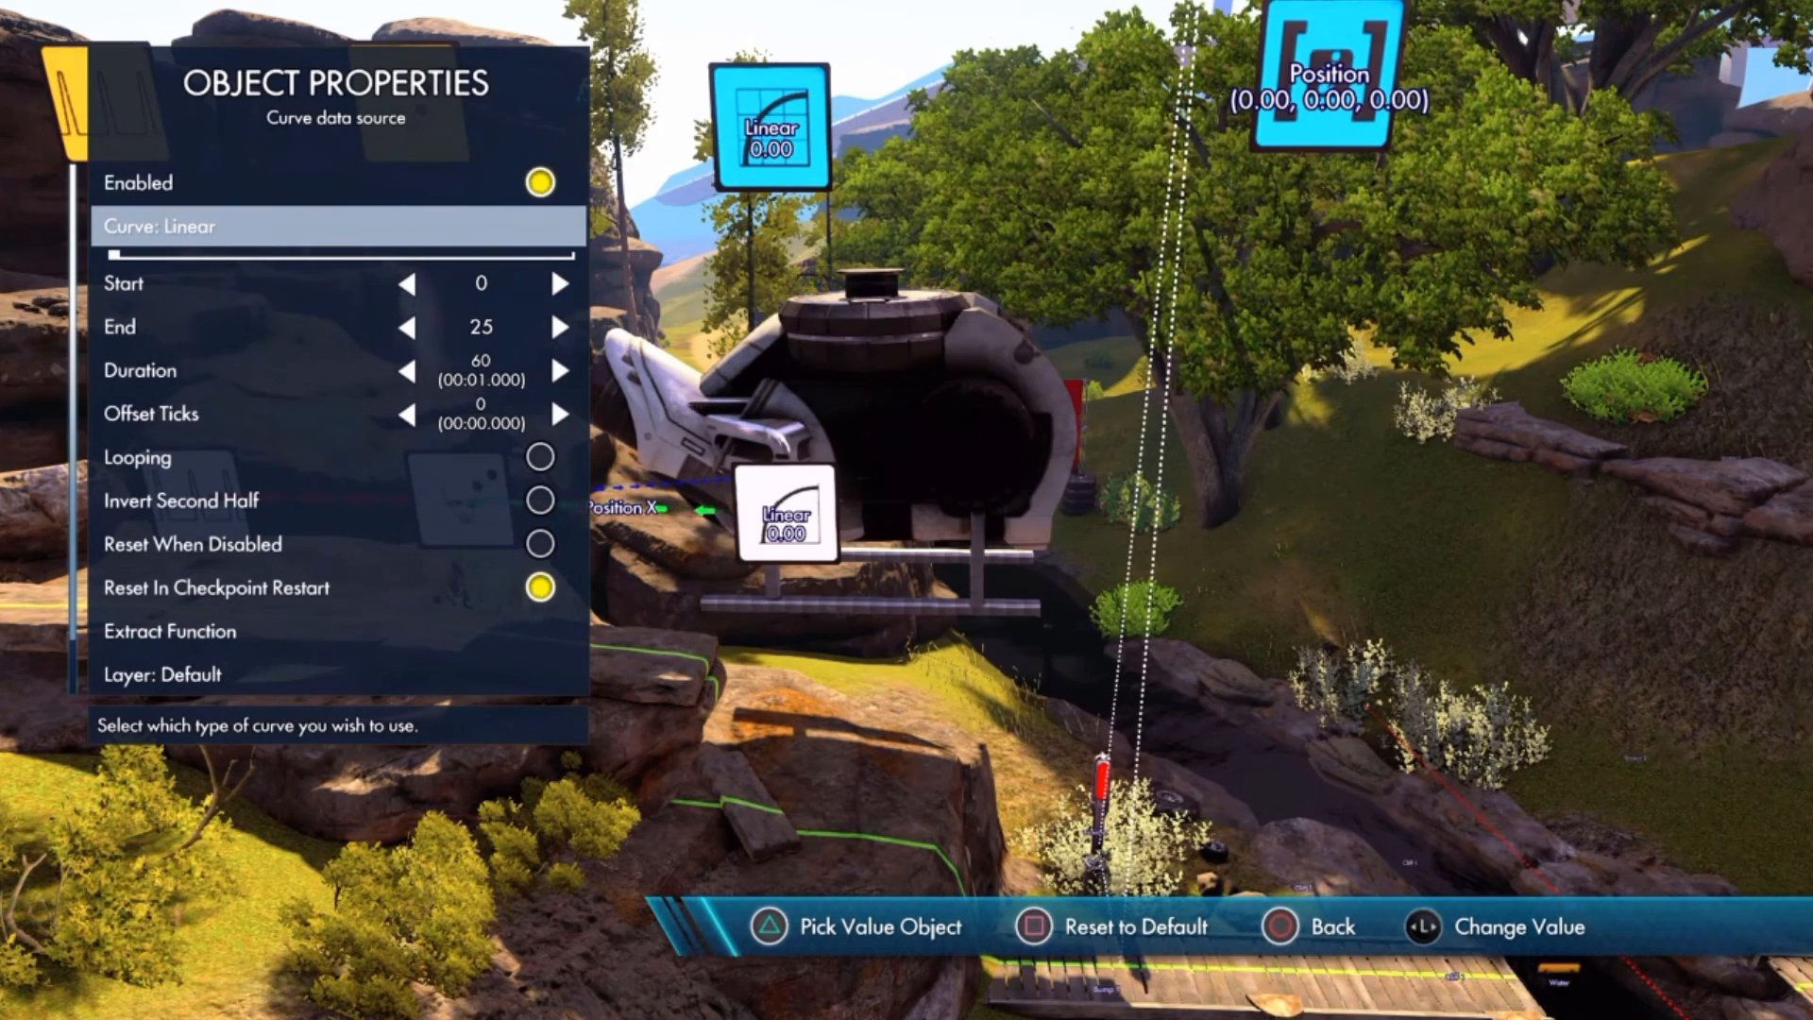
{"action": "key", "text": "Down"}
{"action": "key", "text": "Down"}
{"action": "key", "text": "Down"}
{"action": "key", "text": "Down"}
{"action": "key", "text": "Down"}
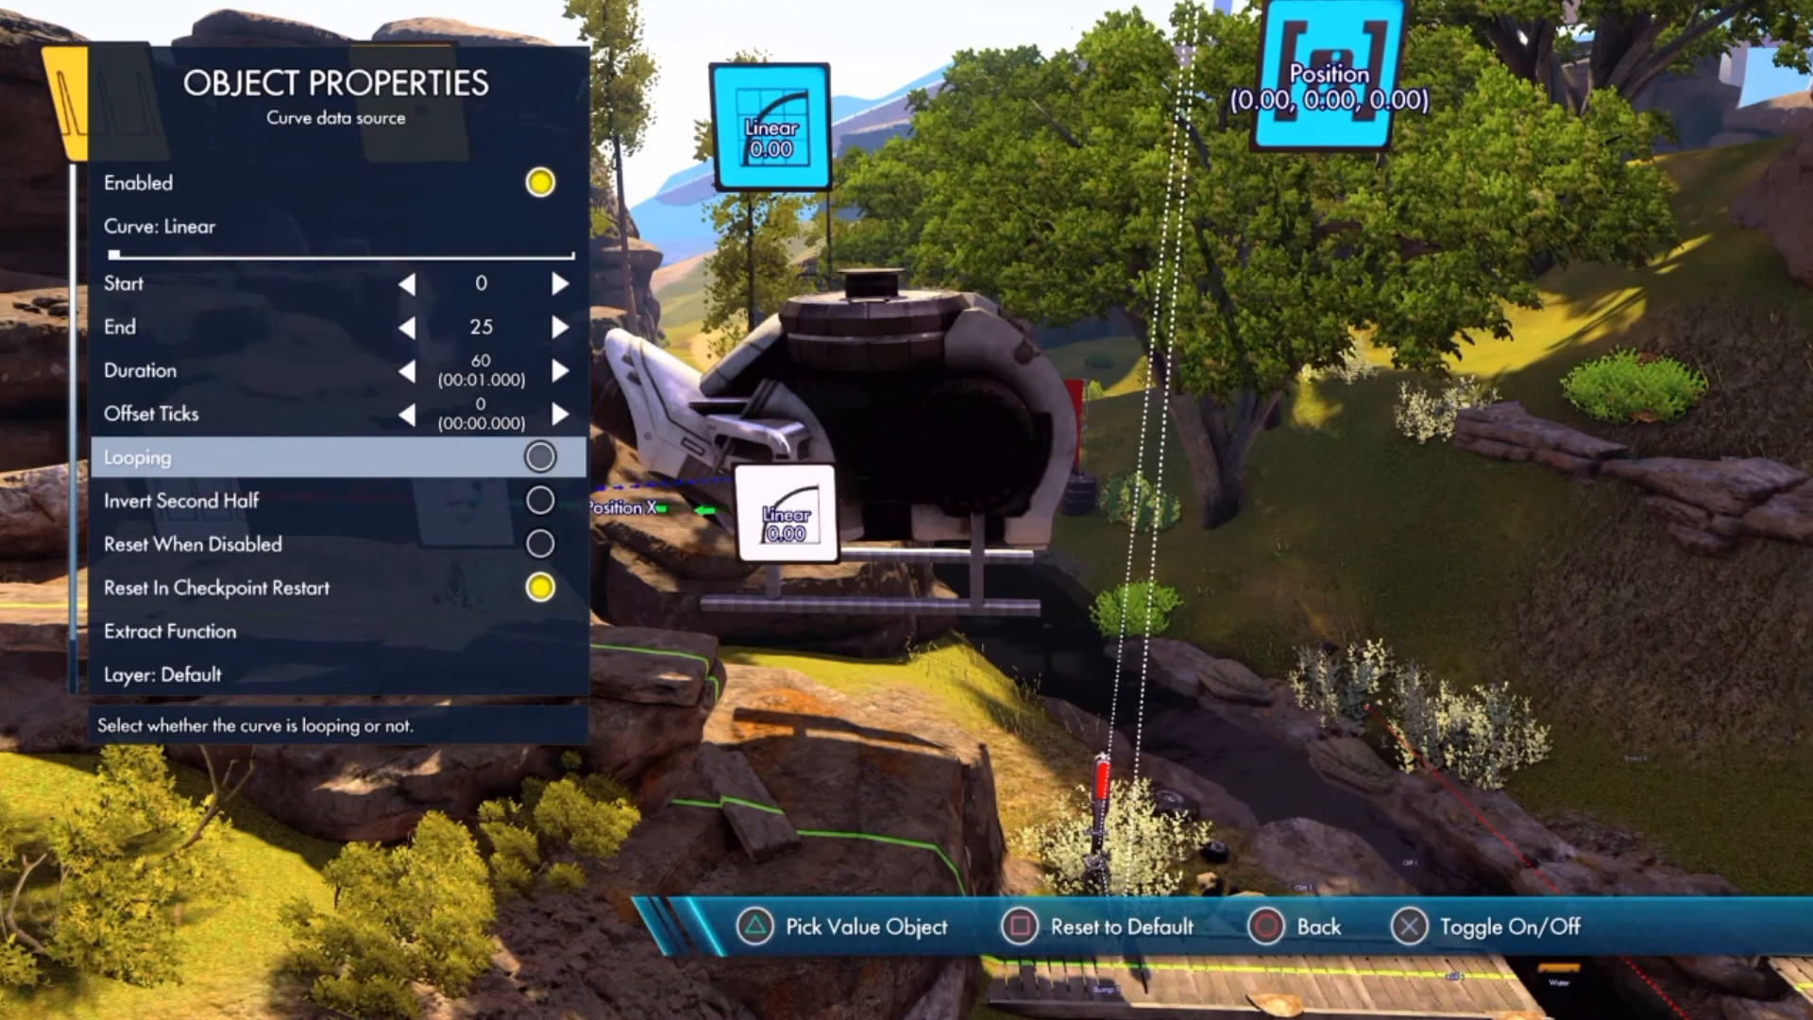
{"action": "key", "text": "Down"}
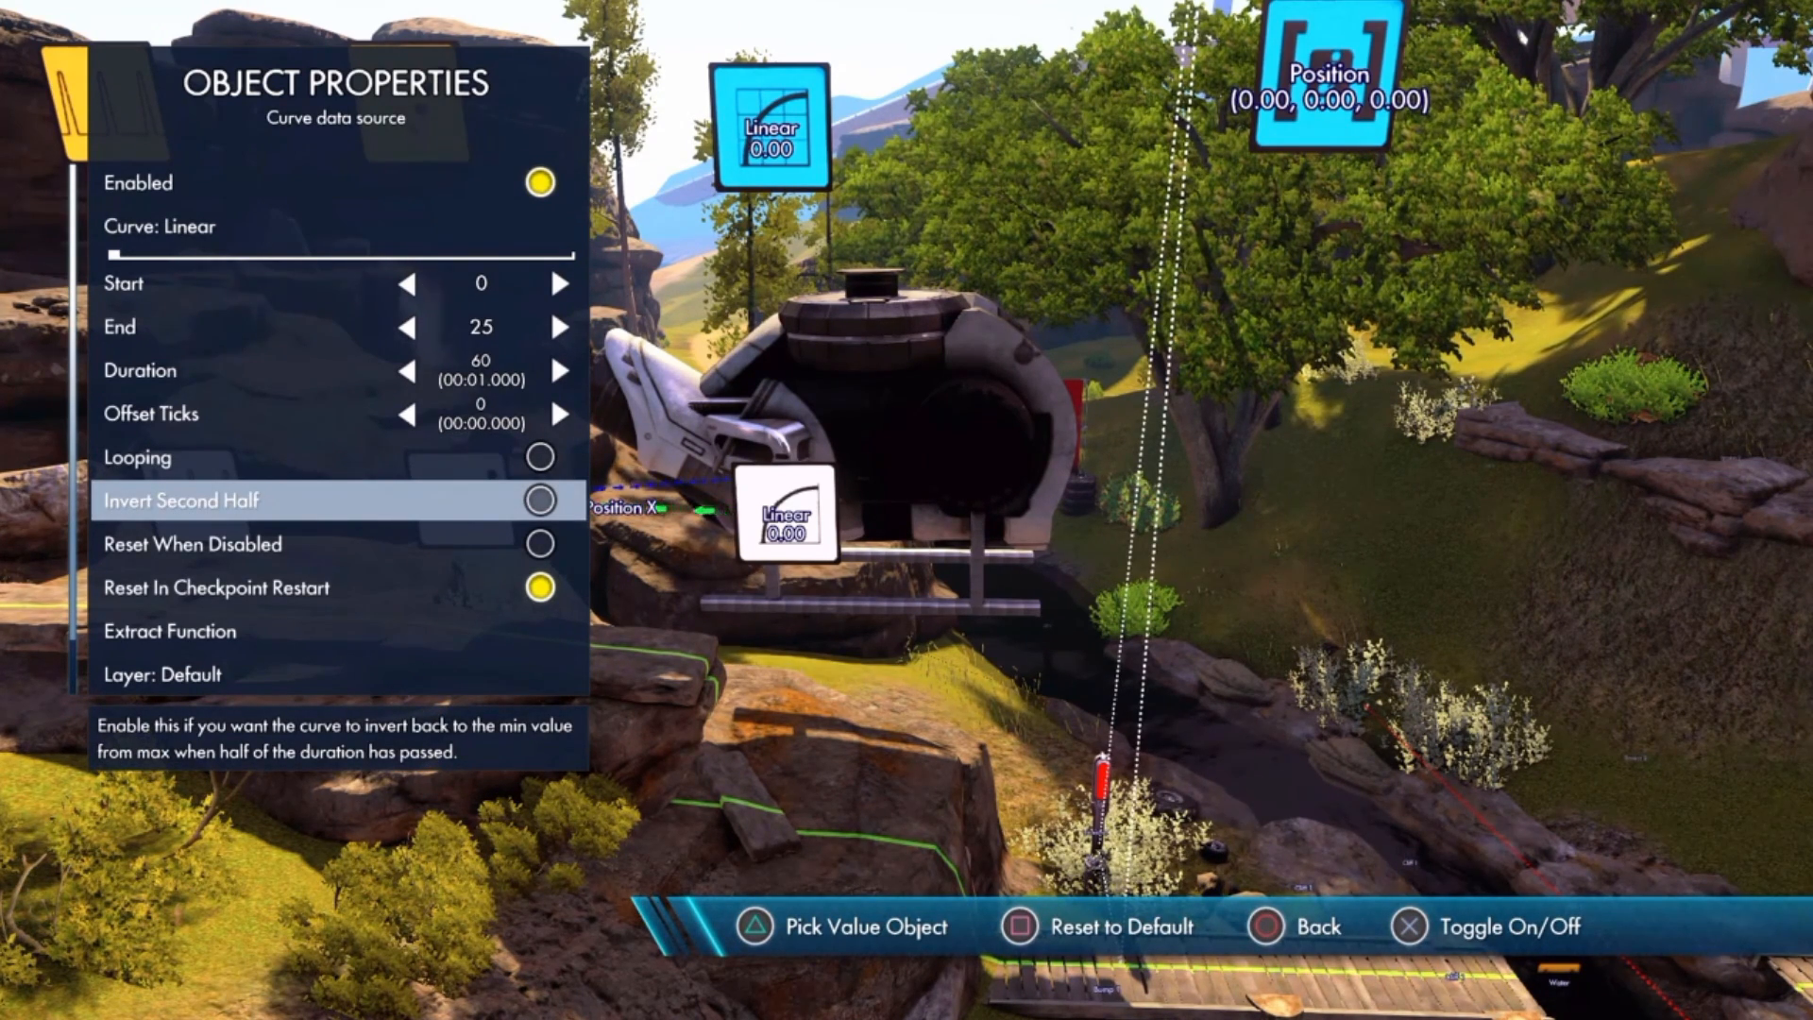
{"action": "key", "text": "Escape"}
- Move the bottom interval trigger, object position event and Curve data source together onto the helicopter's landing skids
{"action": "scroll", "coordinate": [788, 515], "scroll_direction": "down", "scroll_amount": 5}
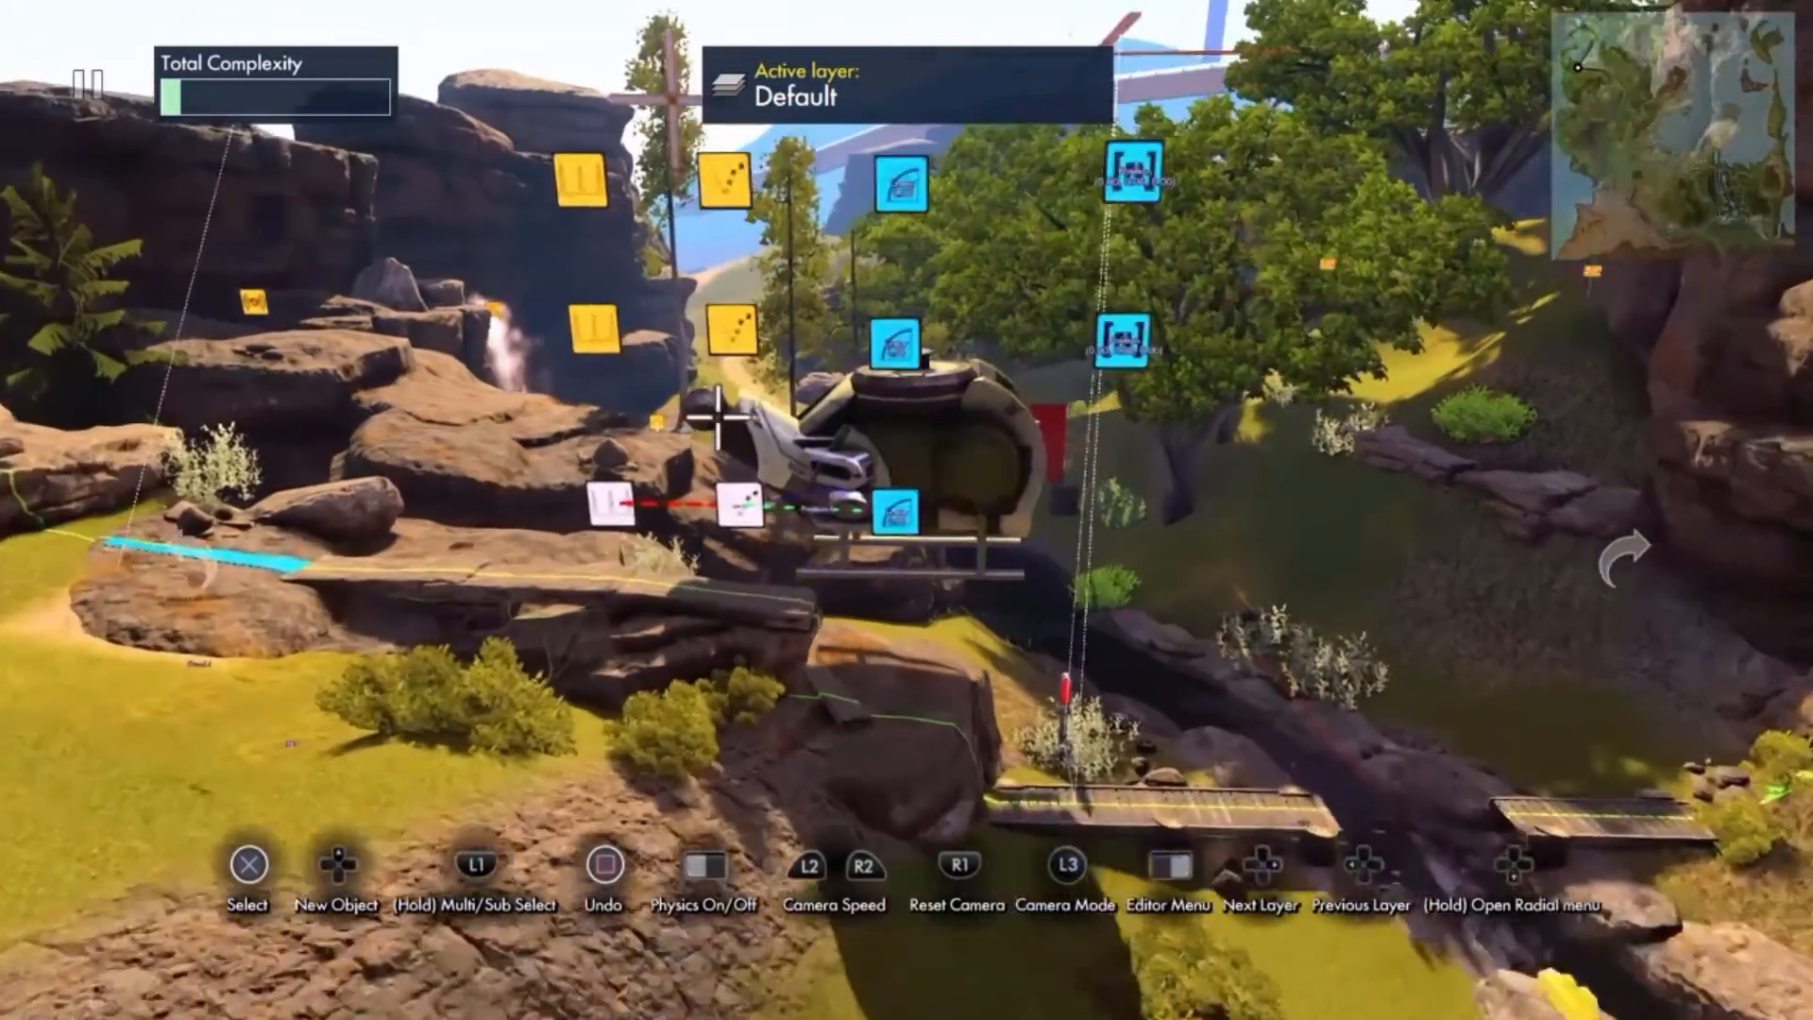
{"action": "scroll", "coordinate": [717, 405], "scroll_direction": "up", "scroll_amount": 4}
{"action": "key", "text": "shift"}
{"action": "left_click", "coordinate": [648, 516]}
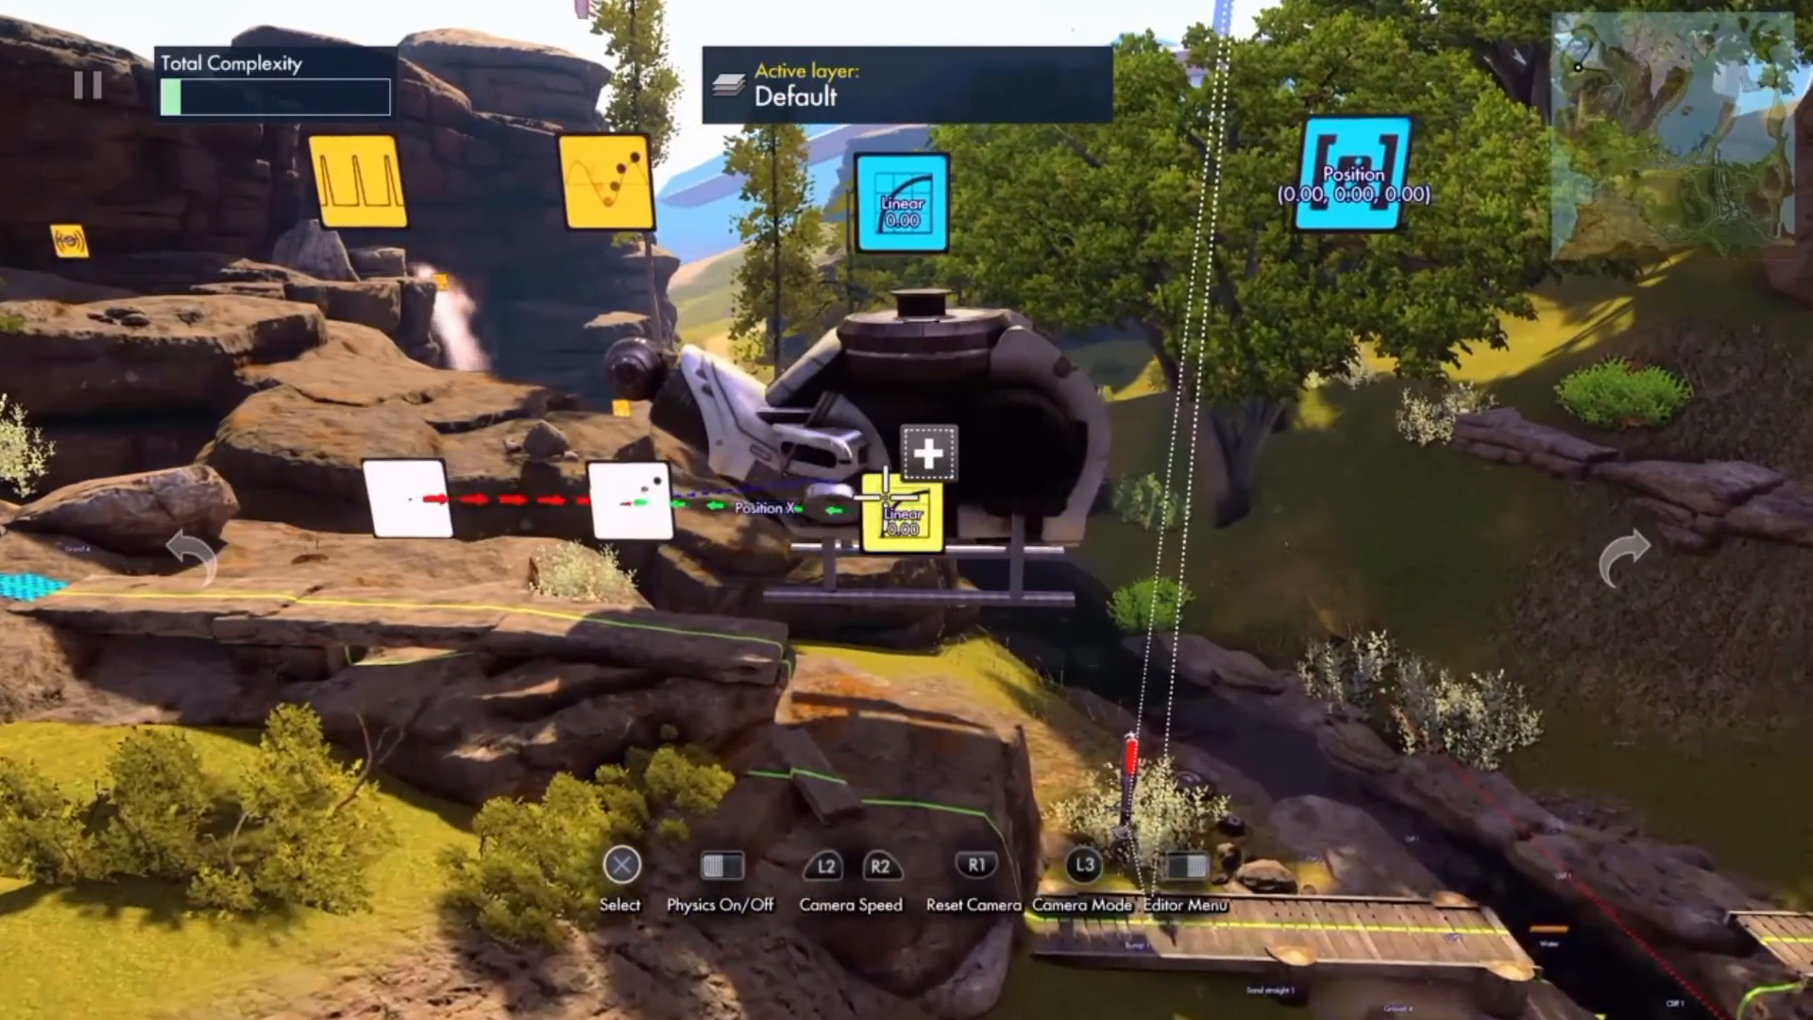
{"action": "left_click", "coordinate": [902, 515]}
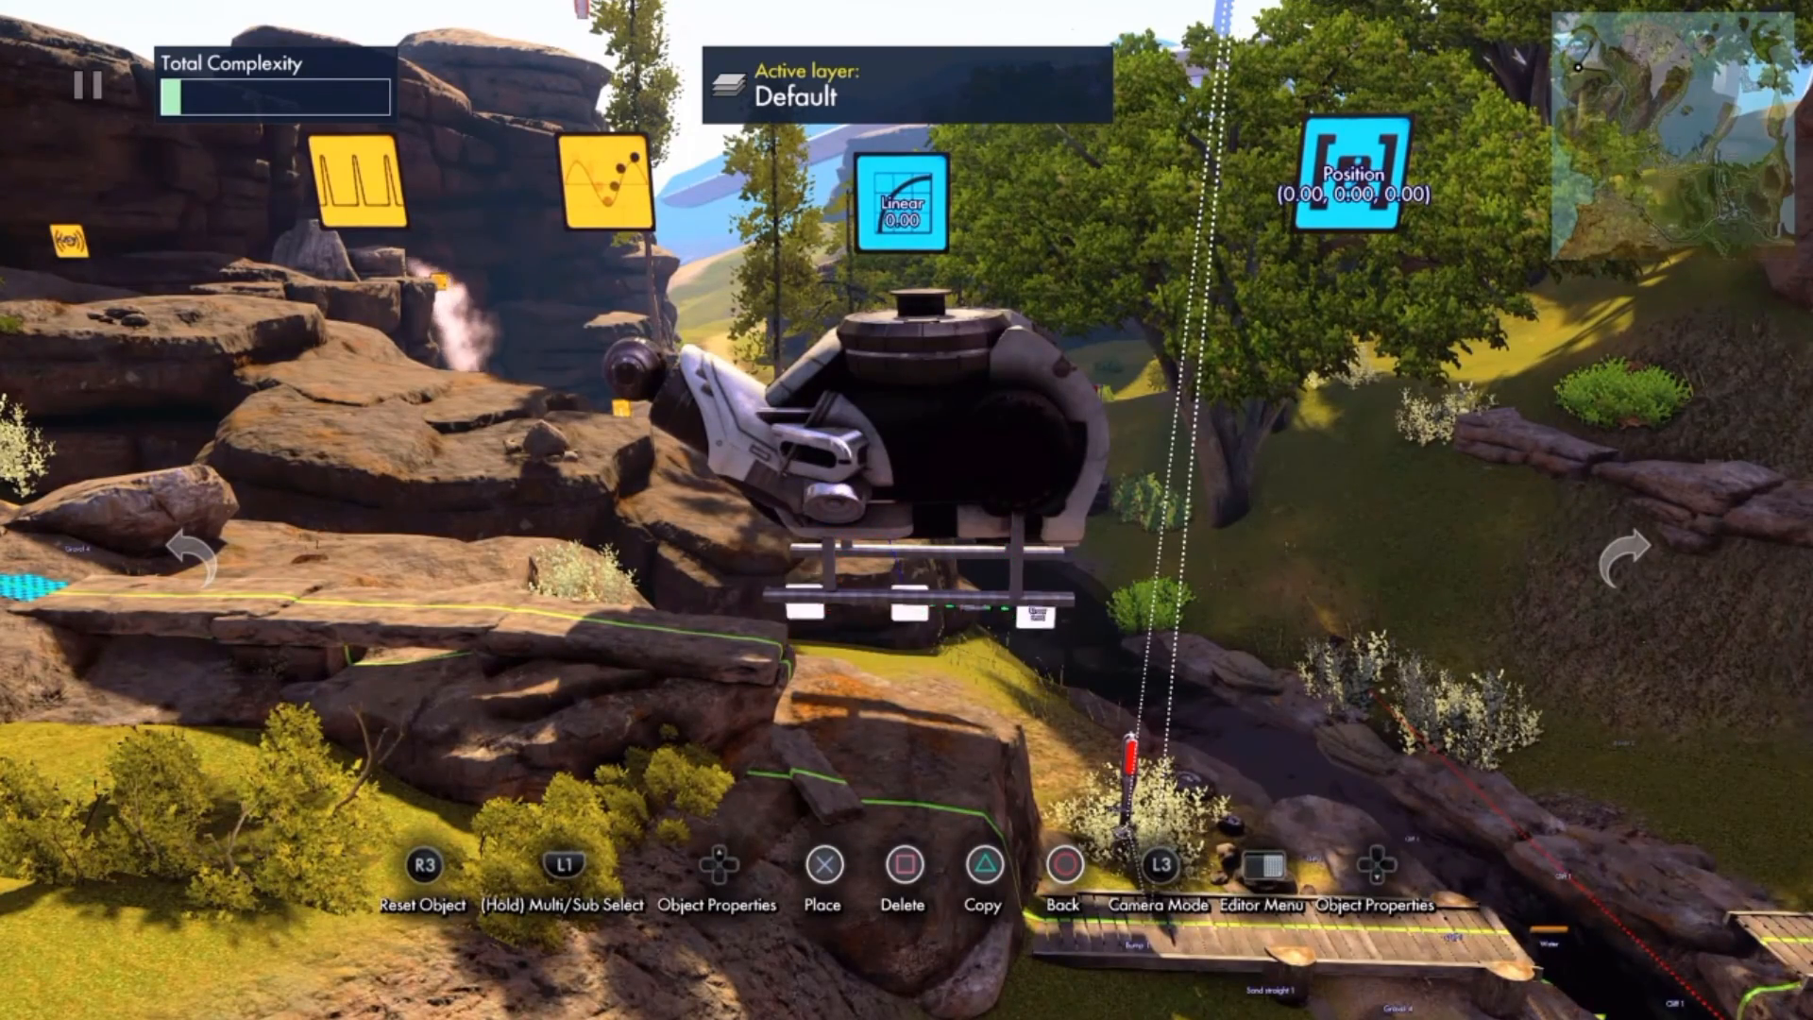
{"action": "left_click", "coordinate": [910, 595]}
- Move the top row's interval trigger, object position event and Curve data source together up near the cross-shaped object behind the helicopter
{"action": "scroll", "coordinate": [909, 595], "scroll_direction": "down", "scroll_amount": 5}
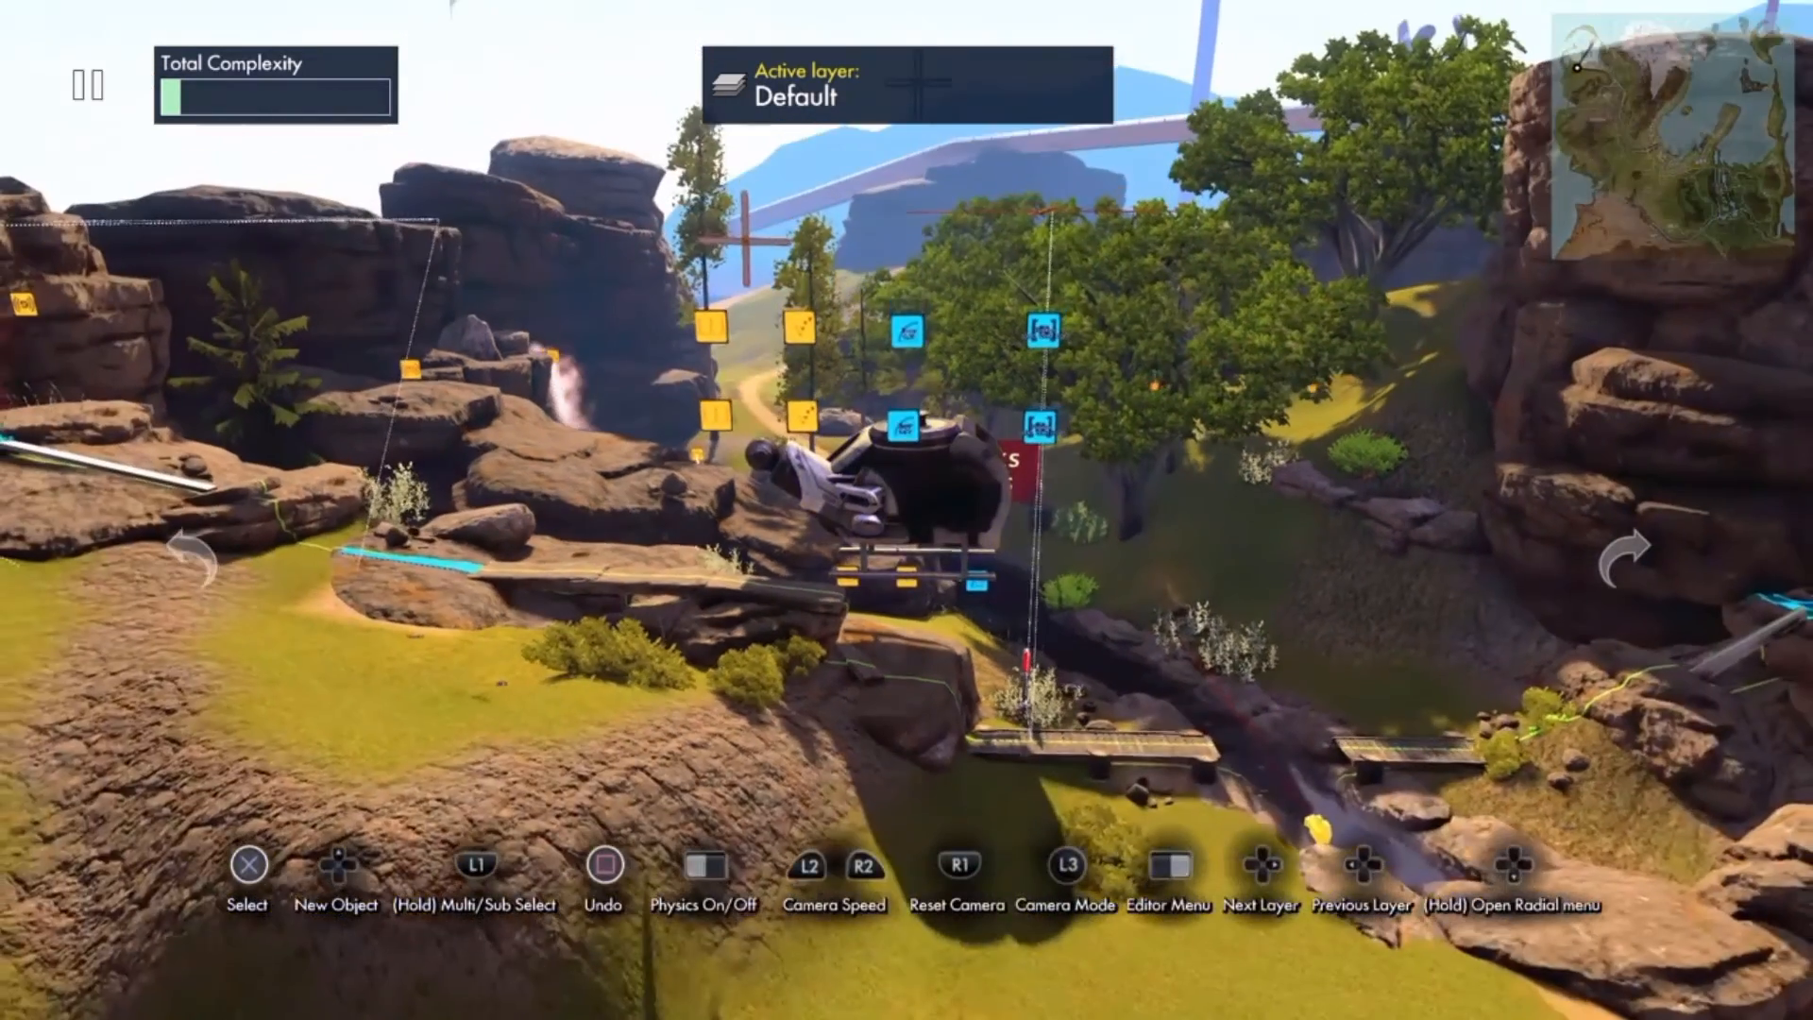
{"action": "scroll", "coordinate": [918, 83], "scroll_direction": "up", "scroll_amount": 5}
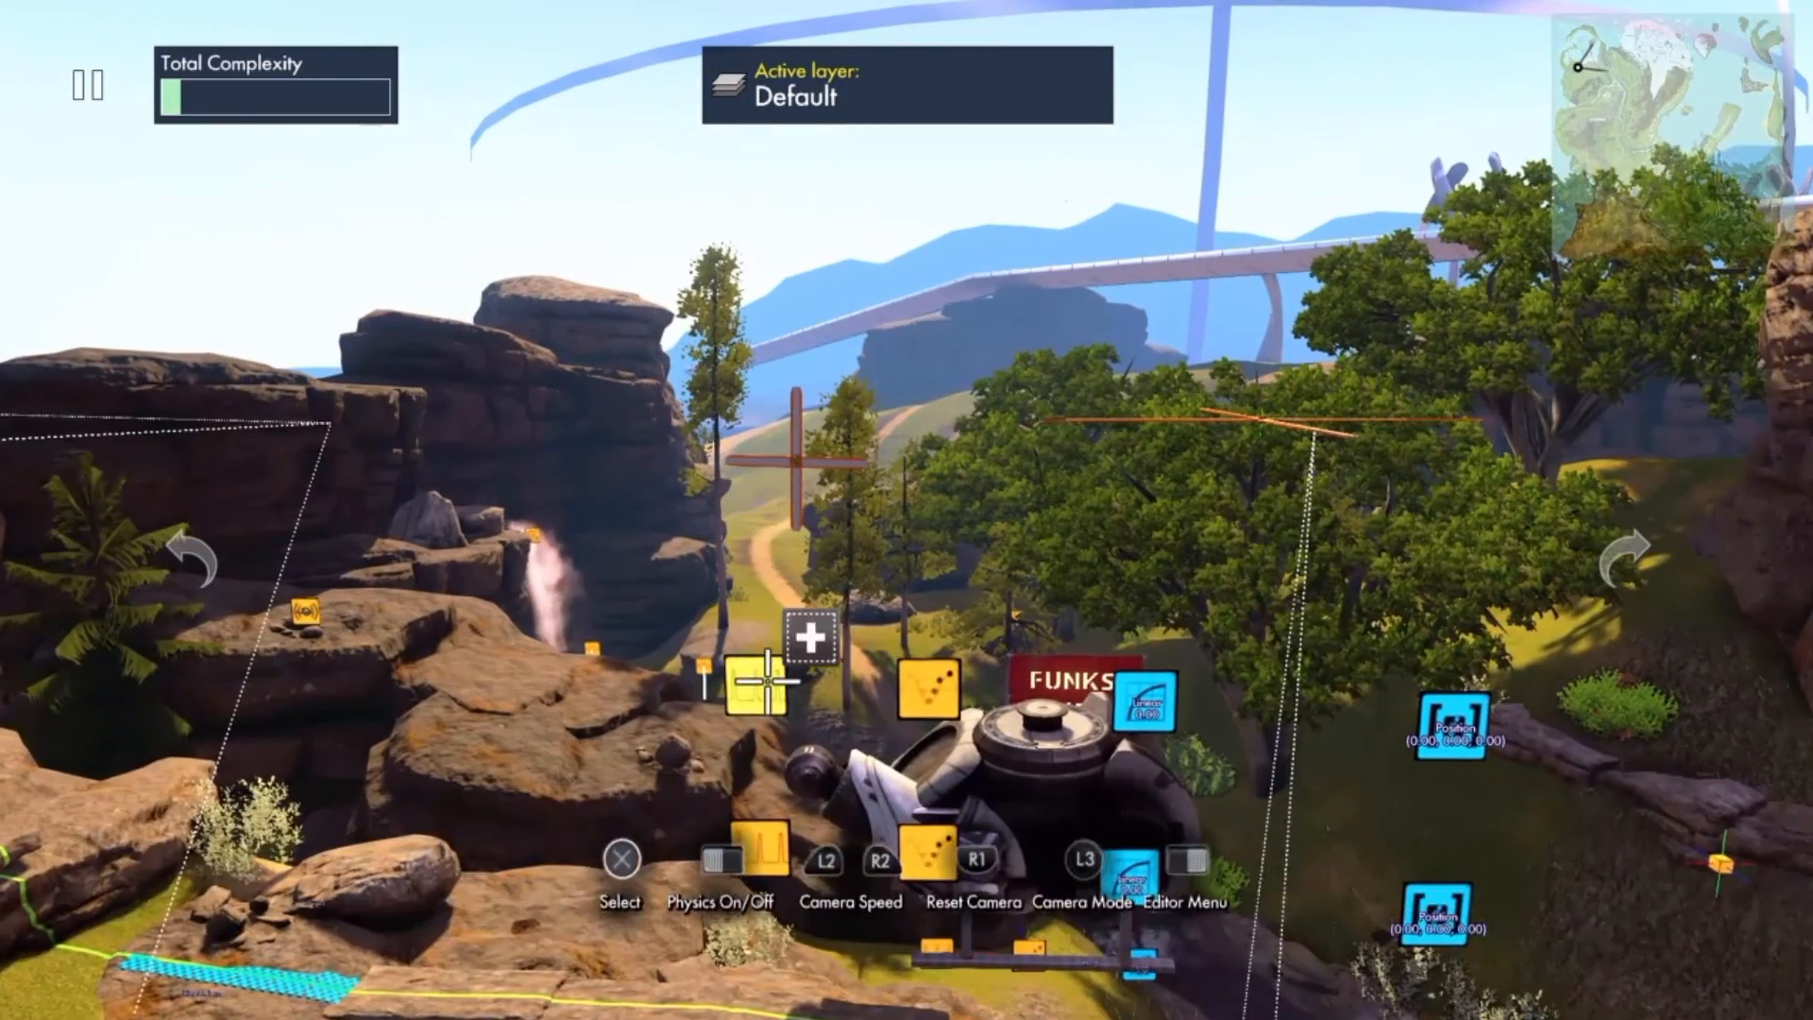
{"action": "left_click", "coordinate": [803, 690]}
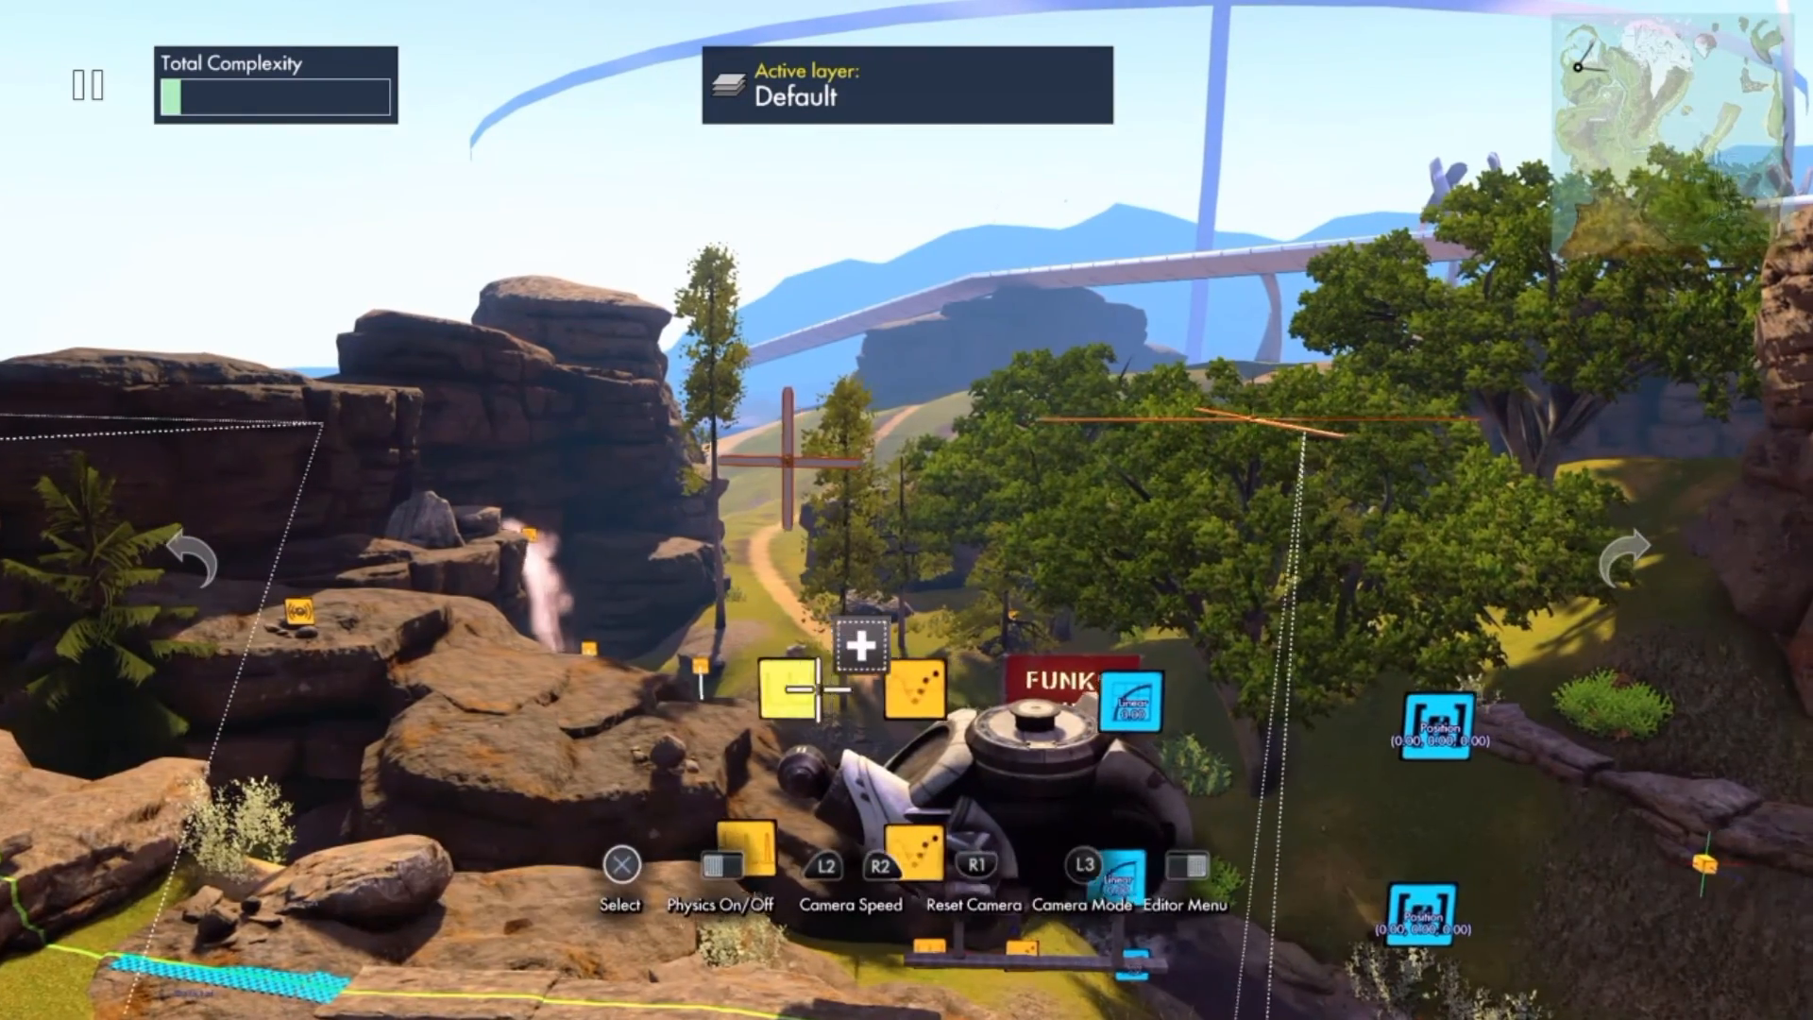
{"action": "left_click", "coordinate": [951, 701]}
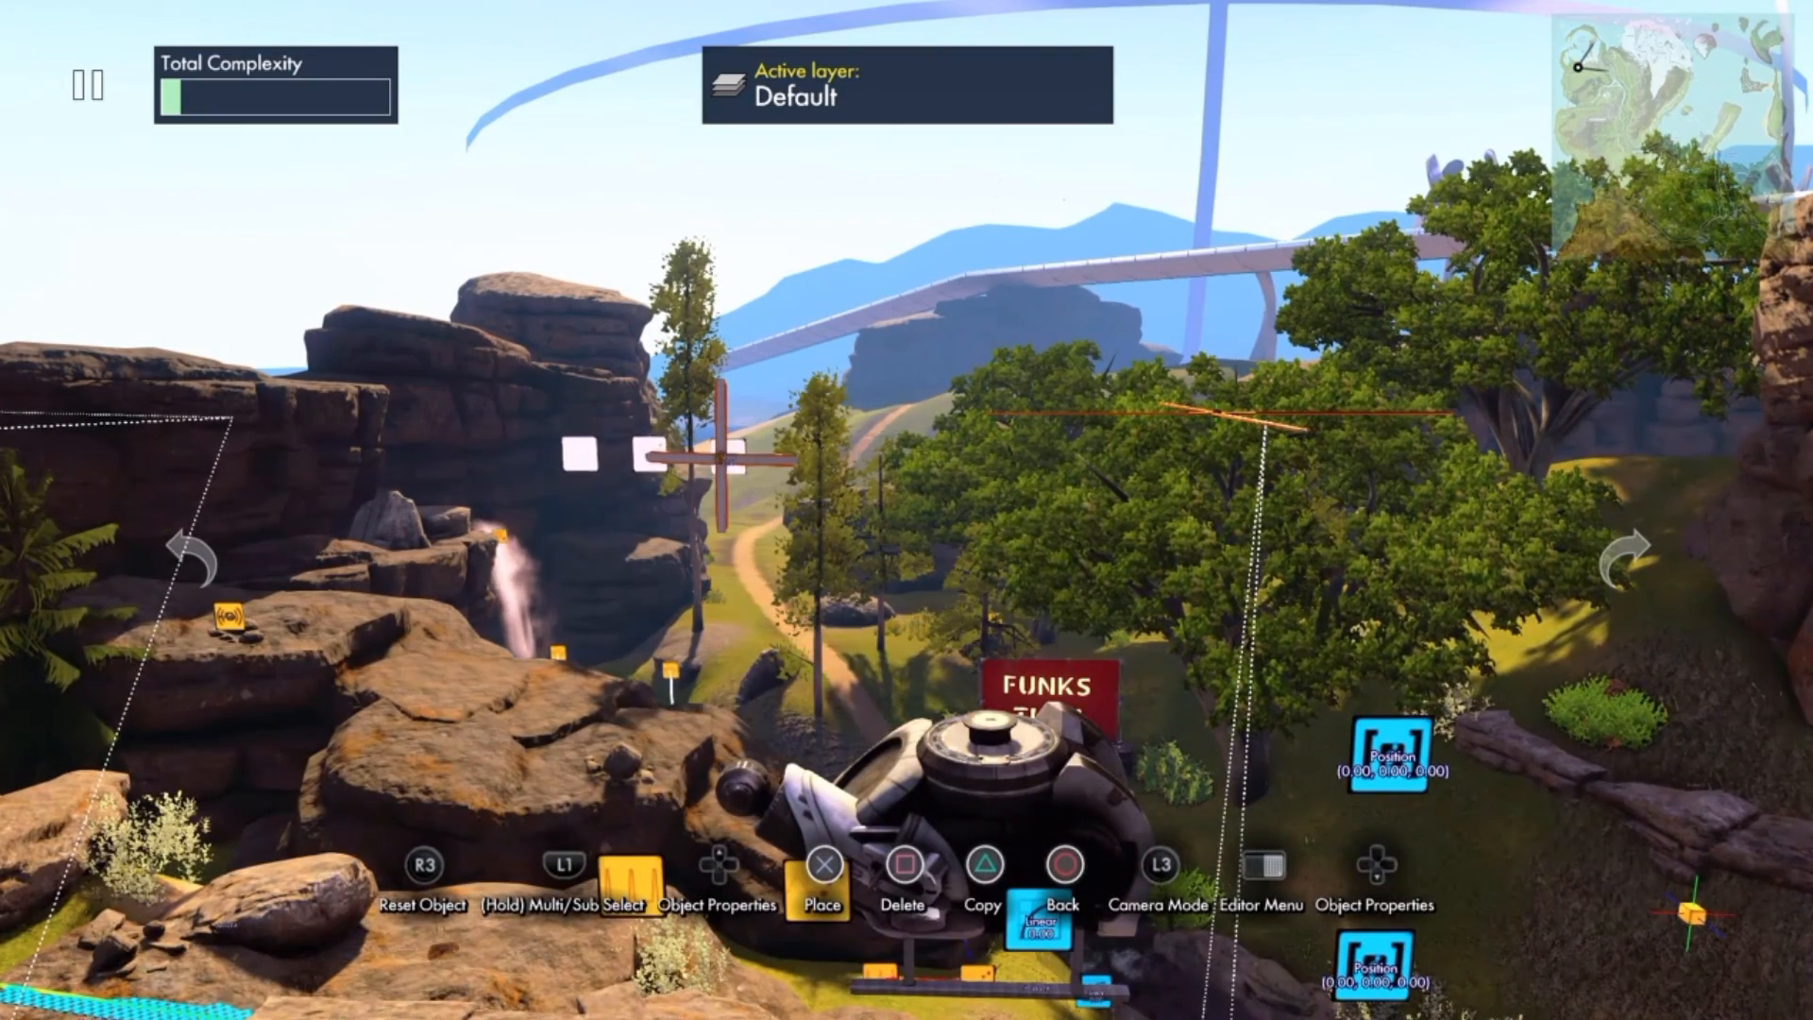
{"action": "left_click", "coordinate": [477, 347]}
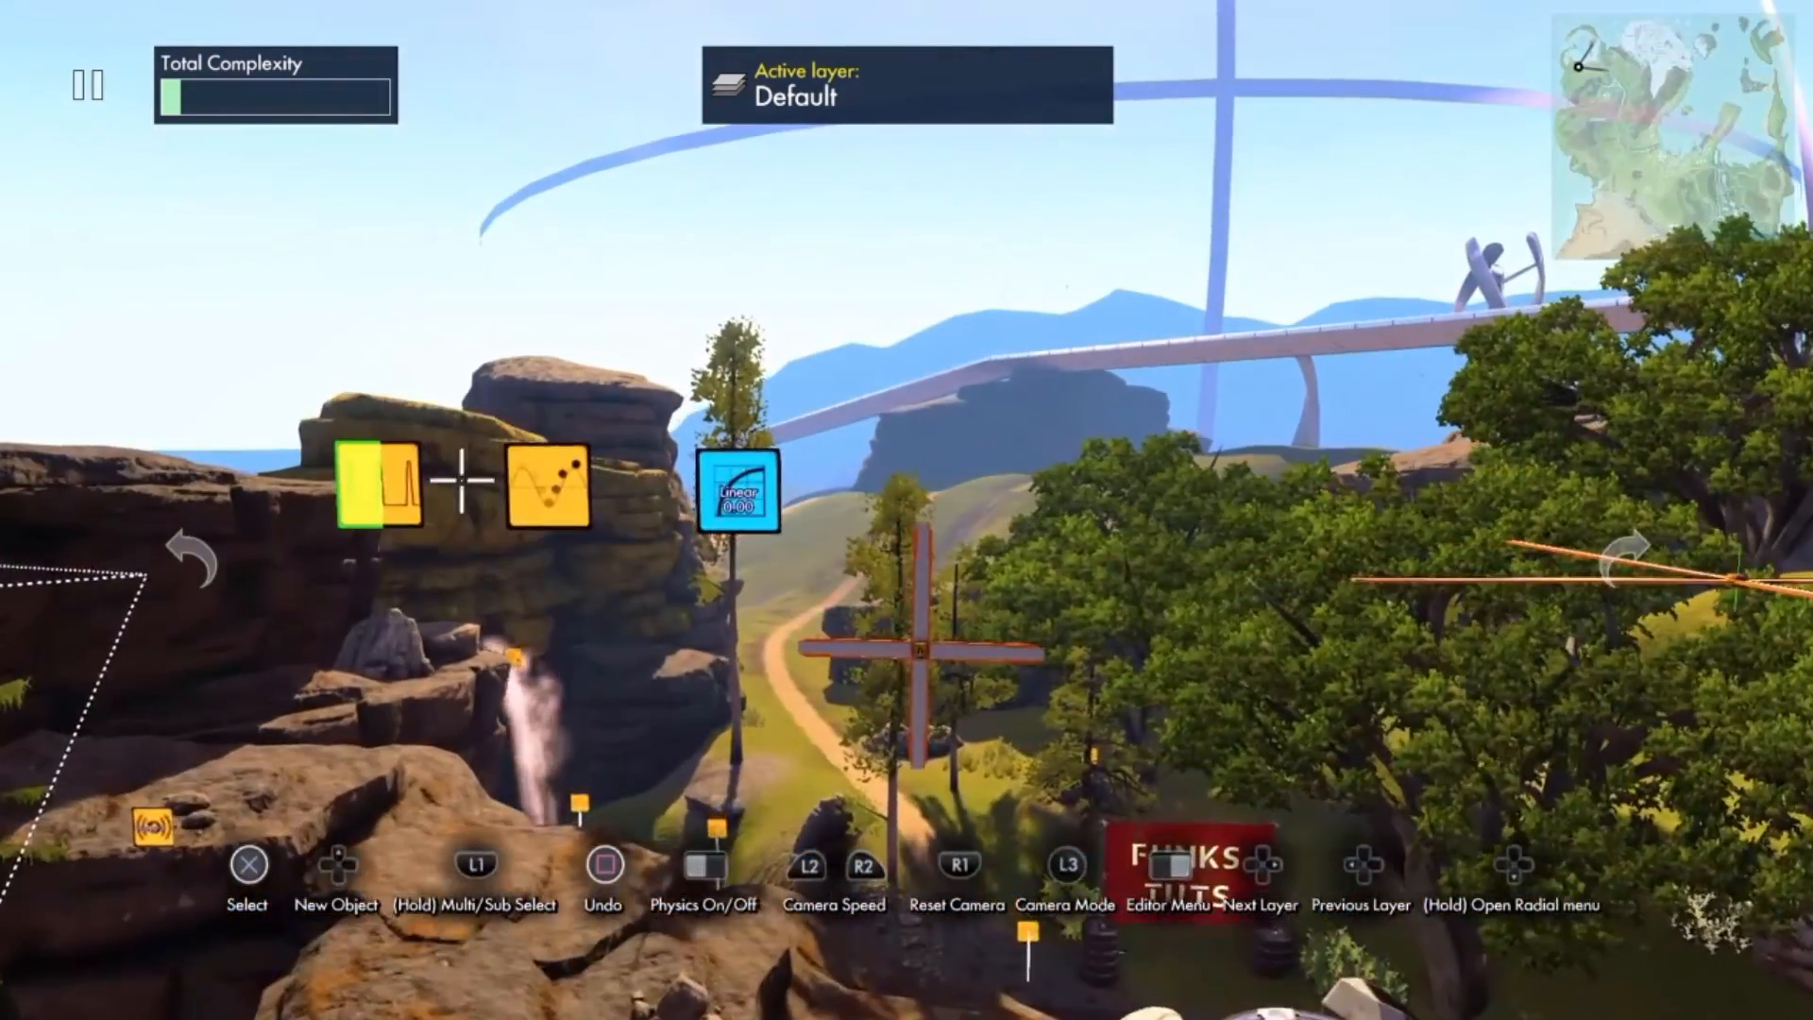
{"action": "left_click", "coordinate": [919, 650]}
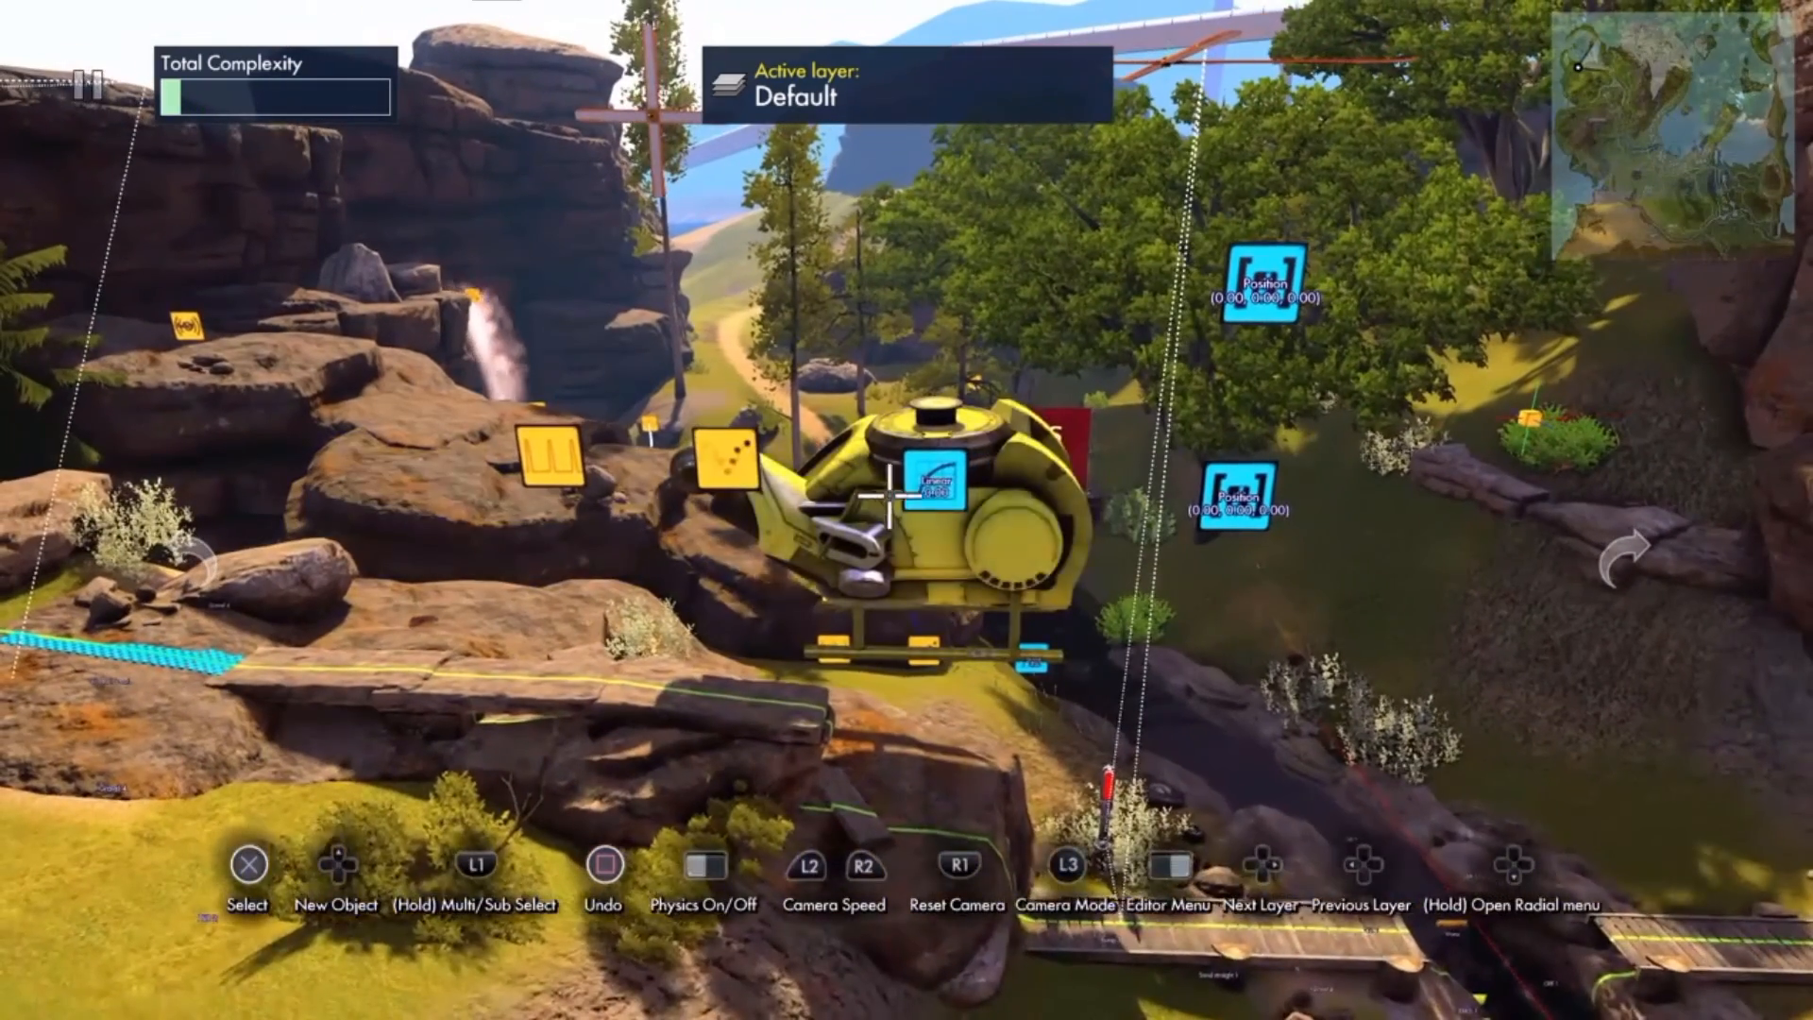
- Place the top row's Curve data source in line beside the object position event near the cross-shaped object
{"action": "left_click", "coordinate": [914, 482]}
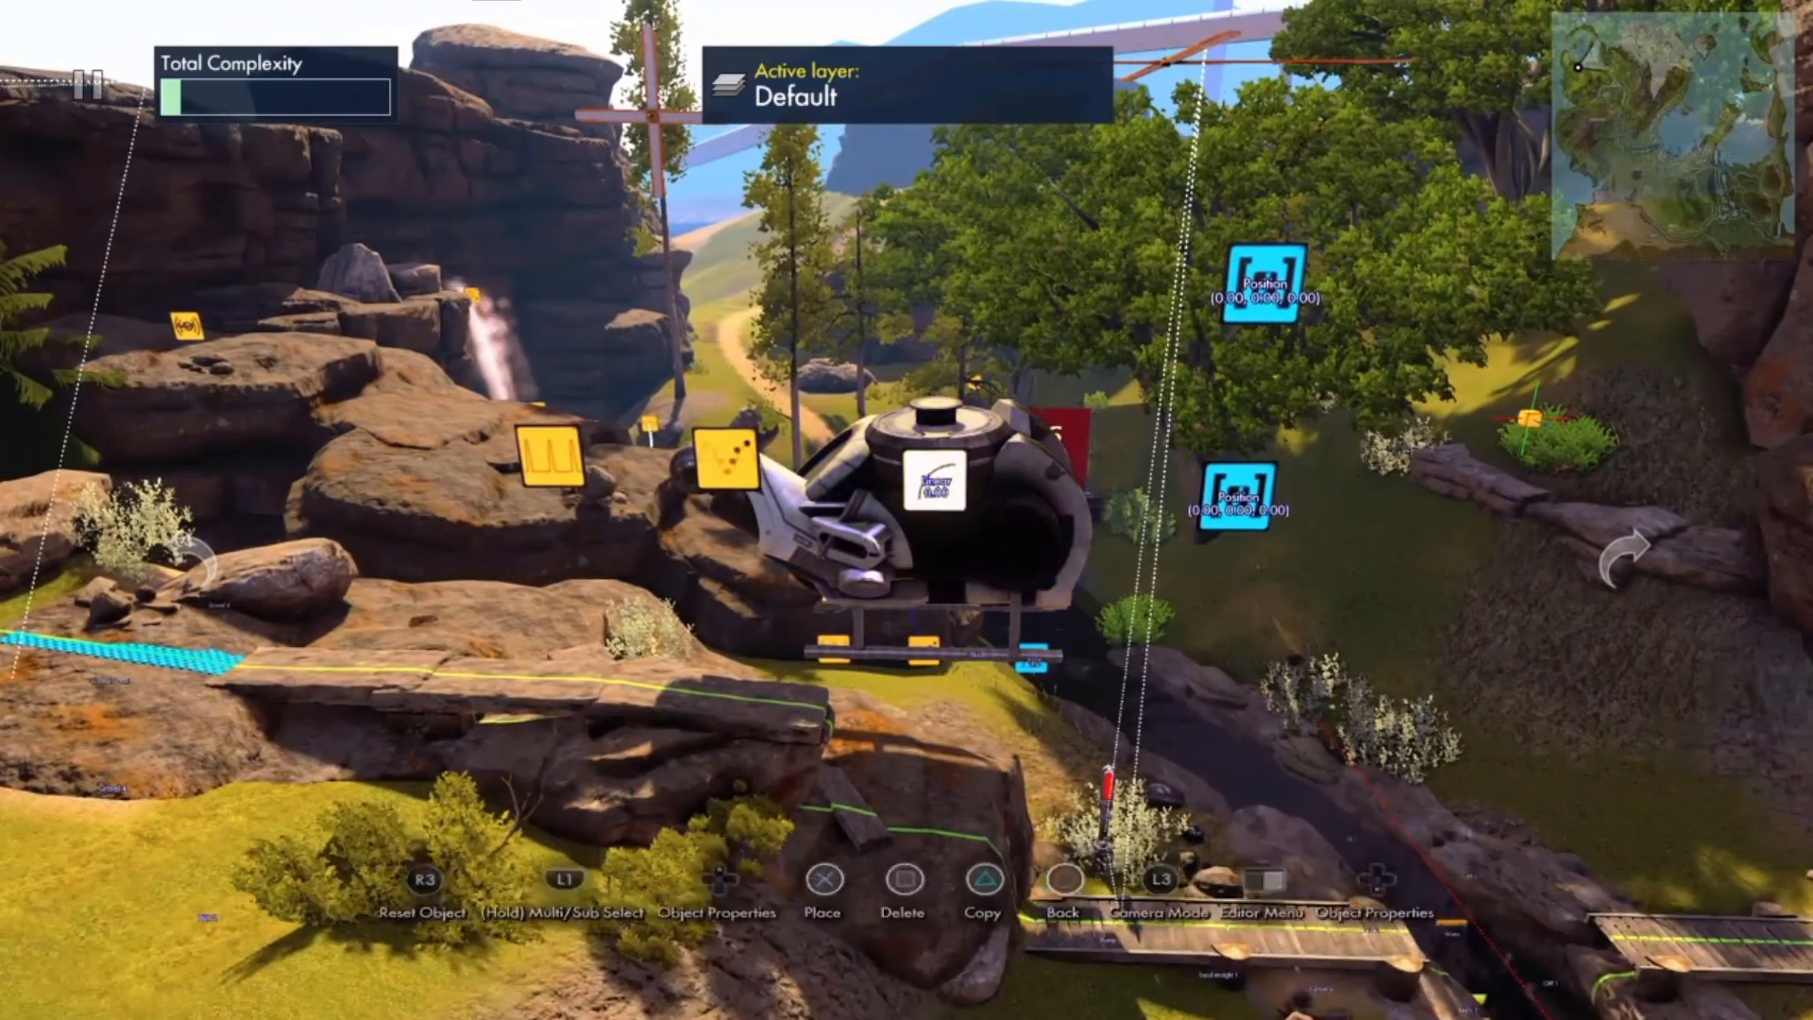
{"action": "left_click", "coordinate": [914, 482]}
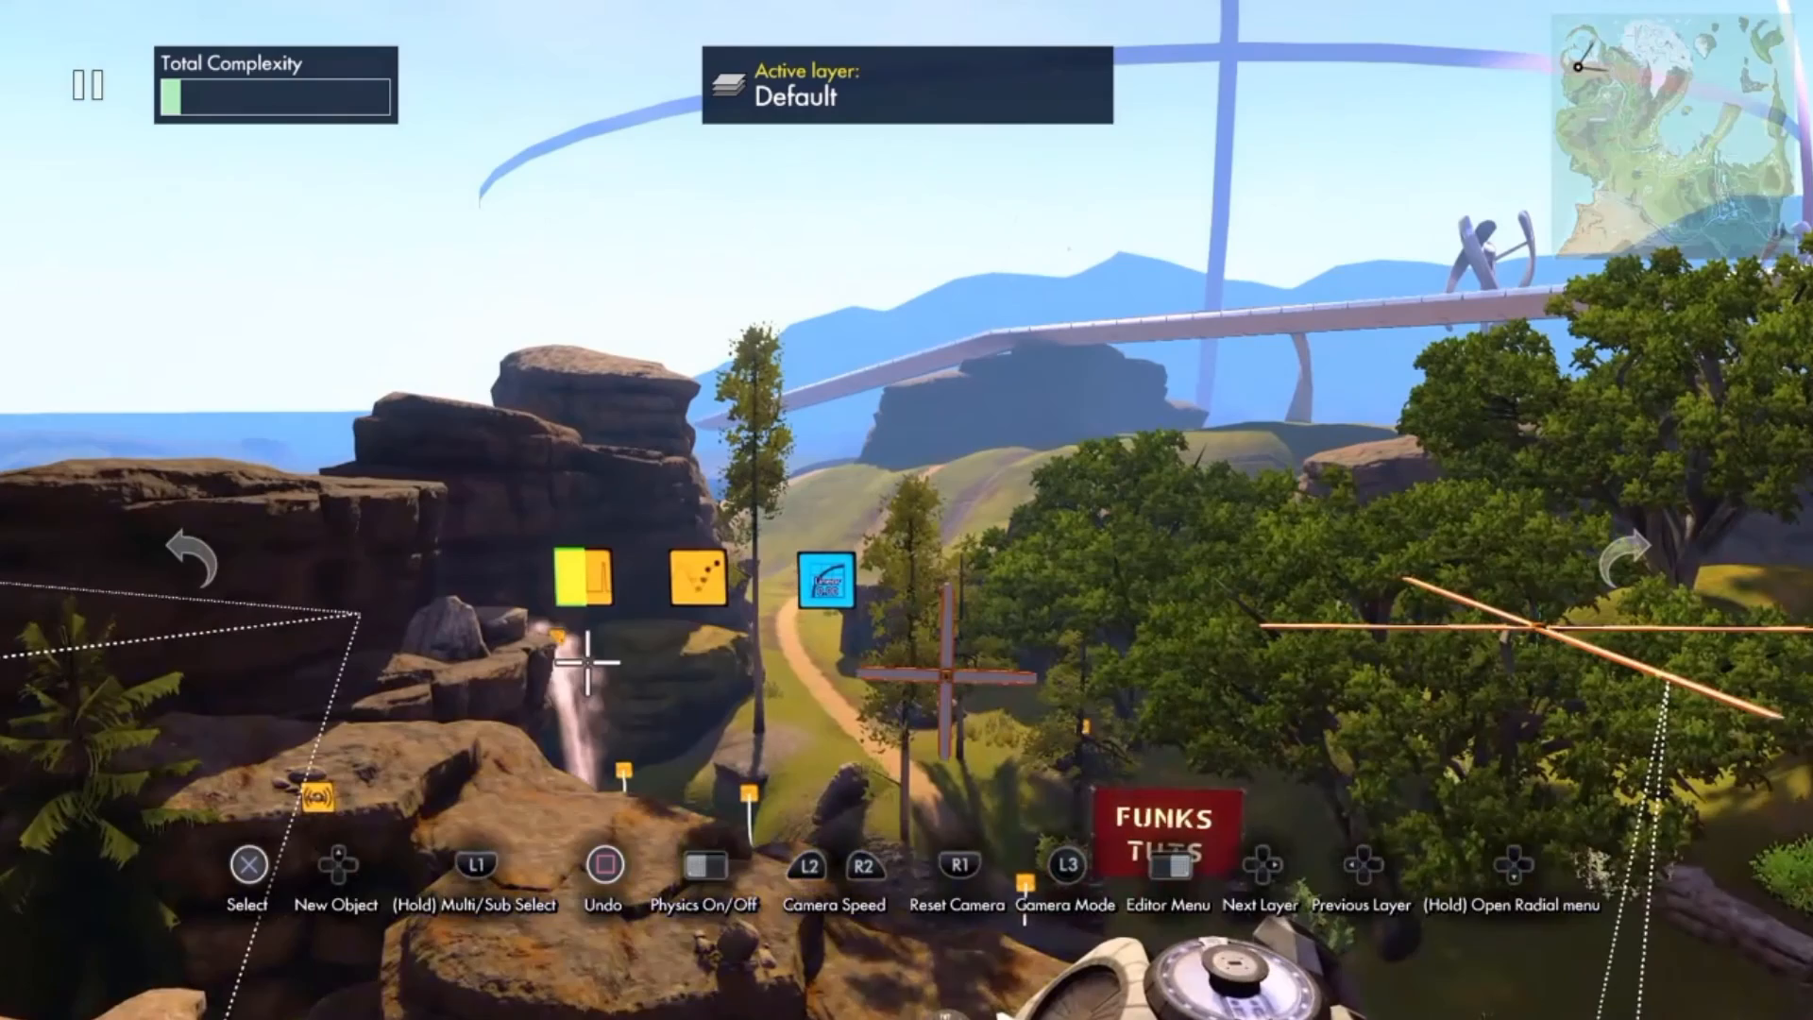
- Set the Interval of the interval trigger near the cross-shaped object to 1 tick
{"action": "left_click", "coordinate": [583, 577]}
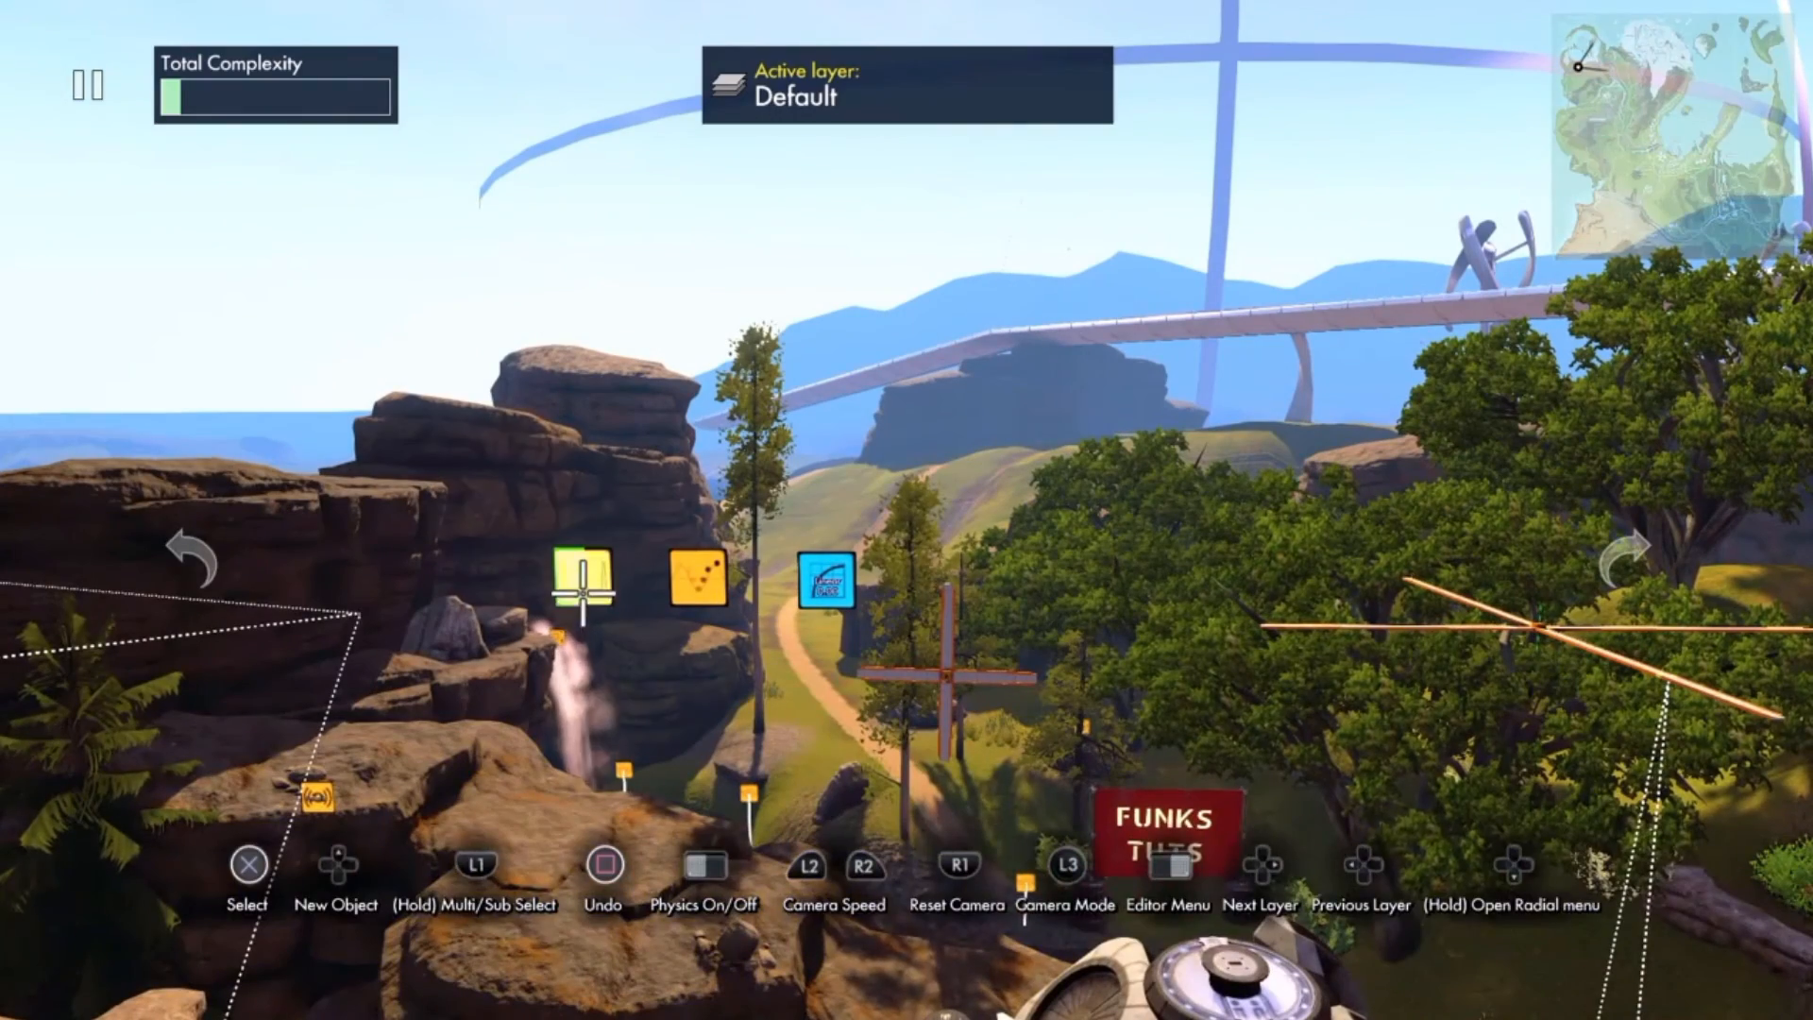
{"action": "key", "text": "Up"}
{"action": "key", "text": "Down"}
{"action": "key", "text": "Down"}
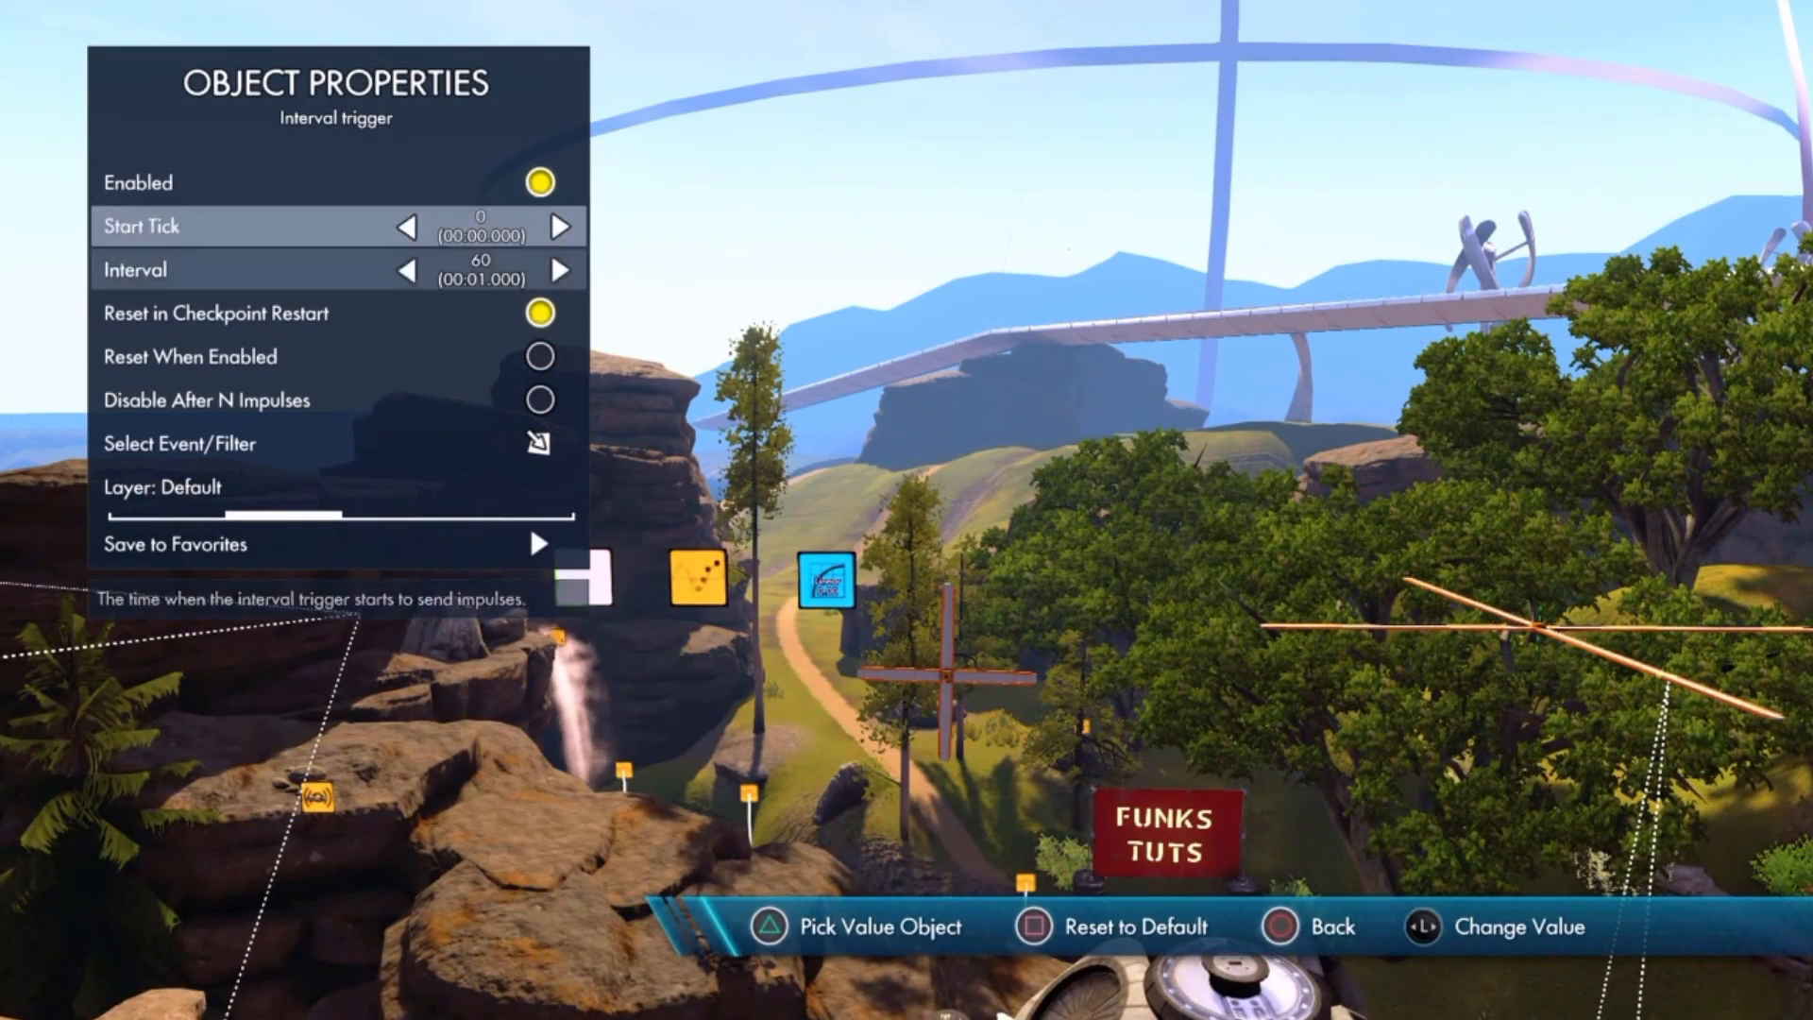
{"action": "key", "text": "Left"}
- Make the neighbouring object position event the interval trigger's event target
{"action": "key", "text": "Down"}
{"action": "key", "text": "Down"}
{"action": "key", "text": "Down"}
{"action": "key", "text": "Down"}
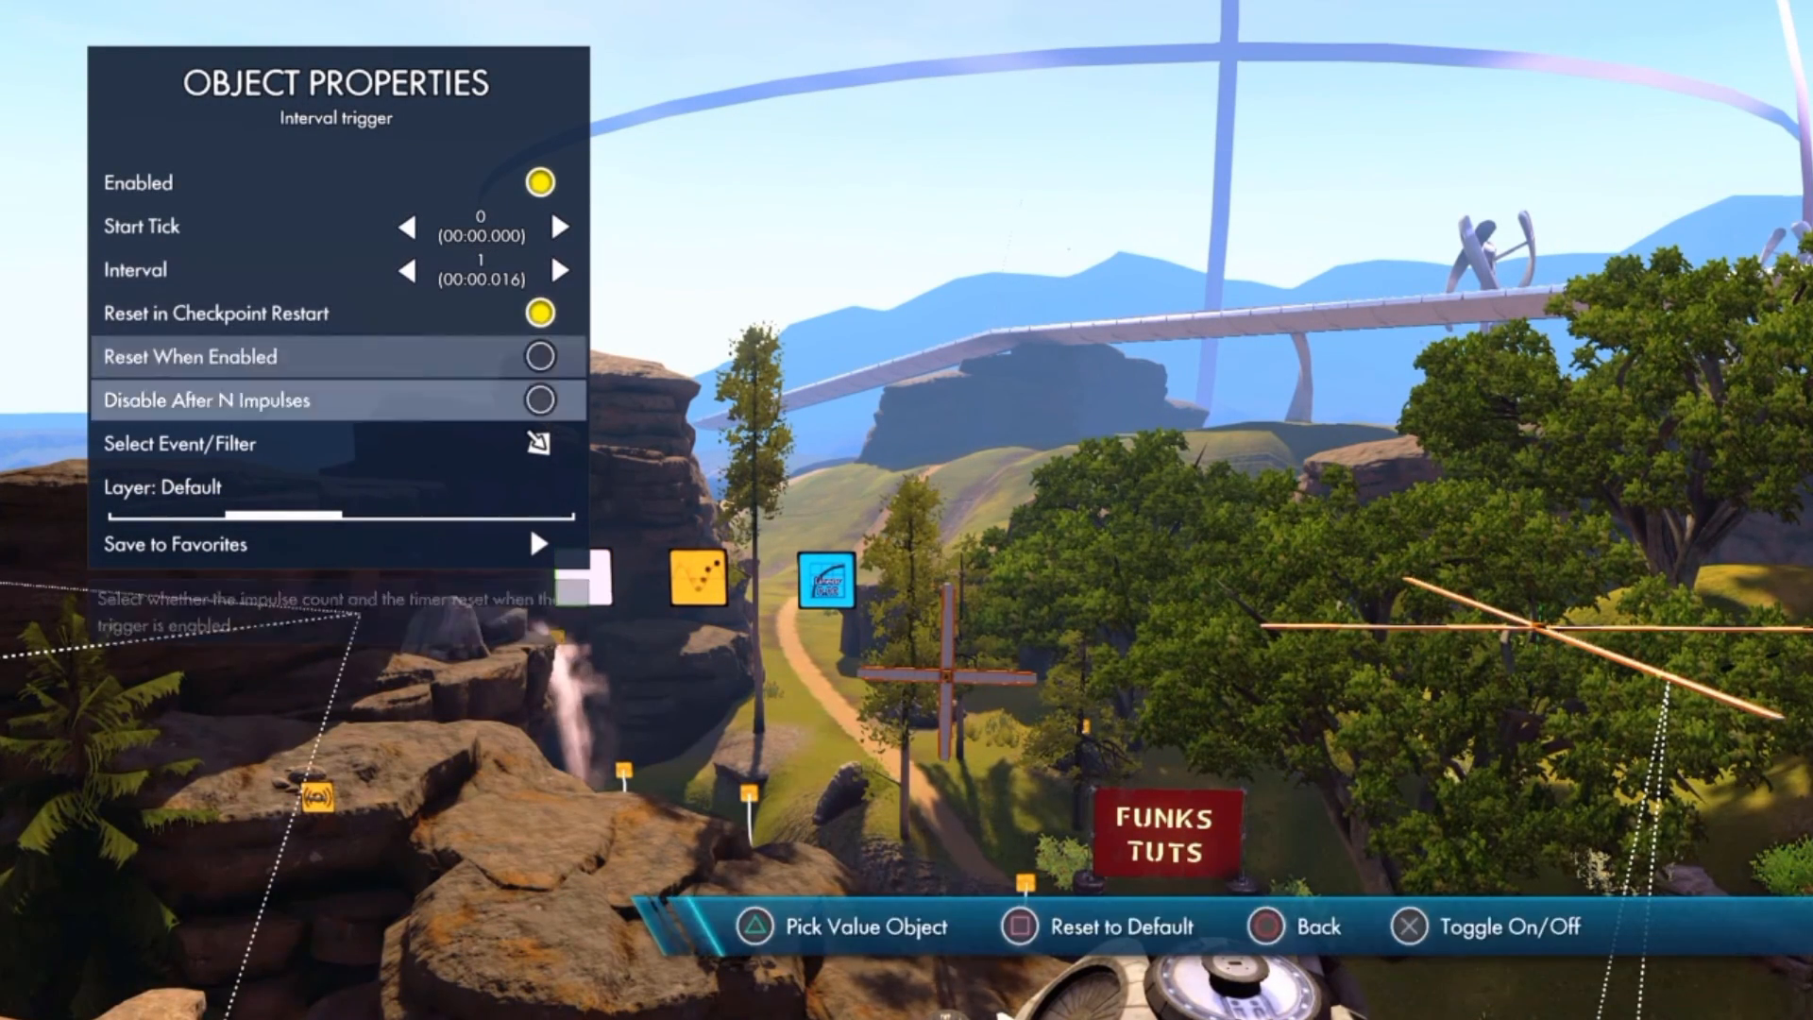
{"action": "key", "text": "Return"}
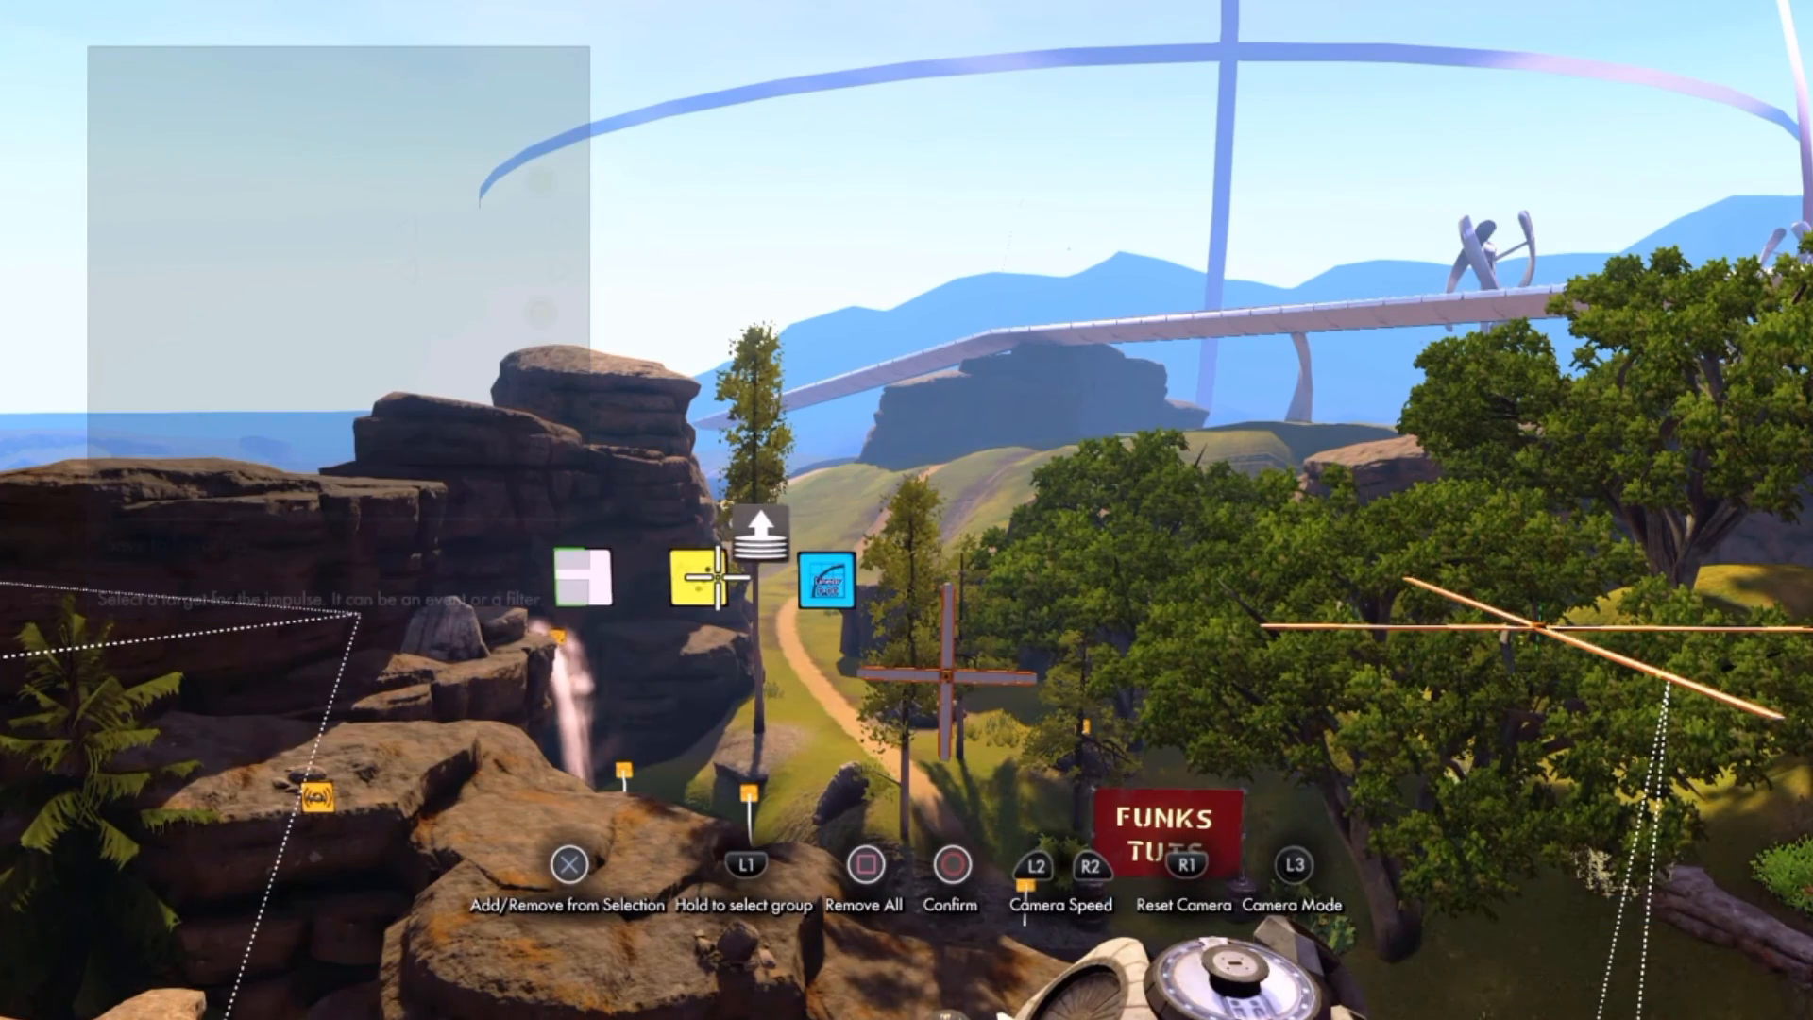
{"action": "key", "text": "Return"}
{"action": "key", "text": "Escape"}
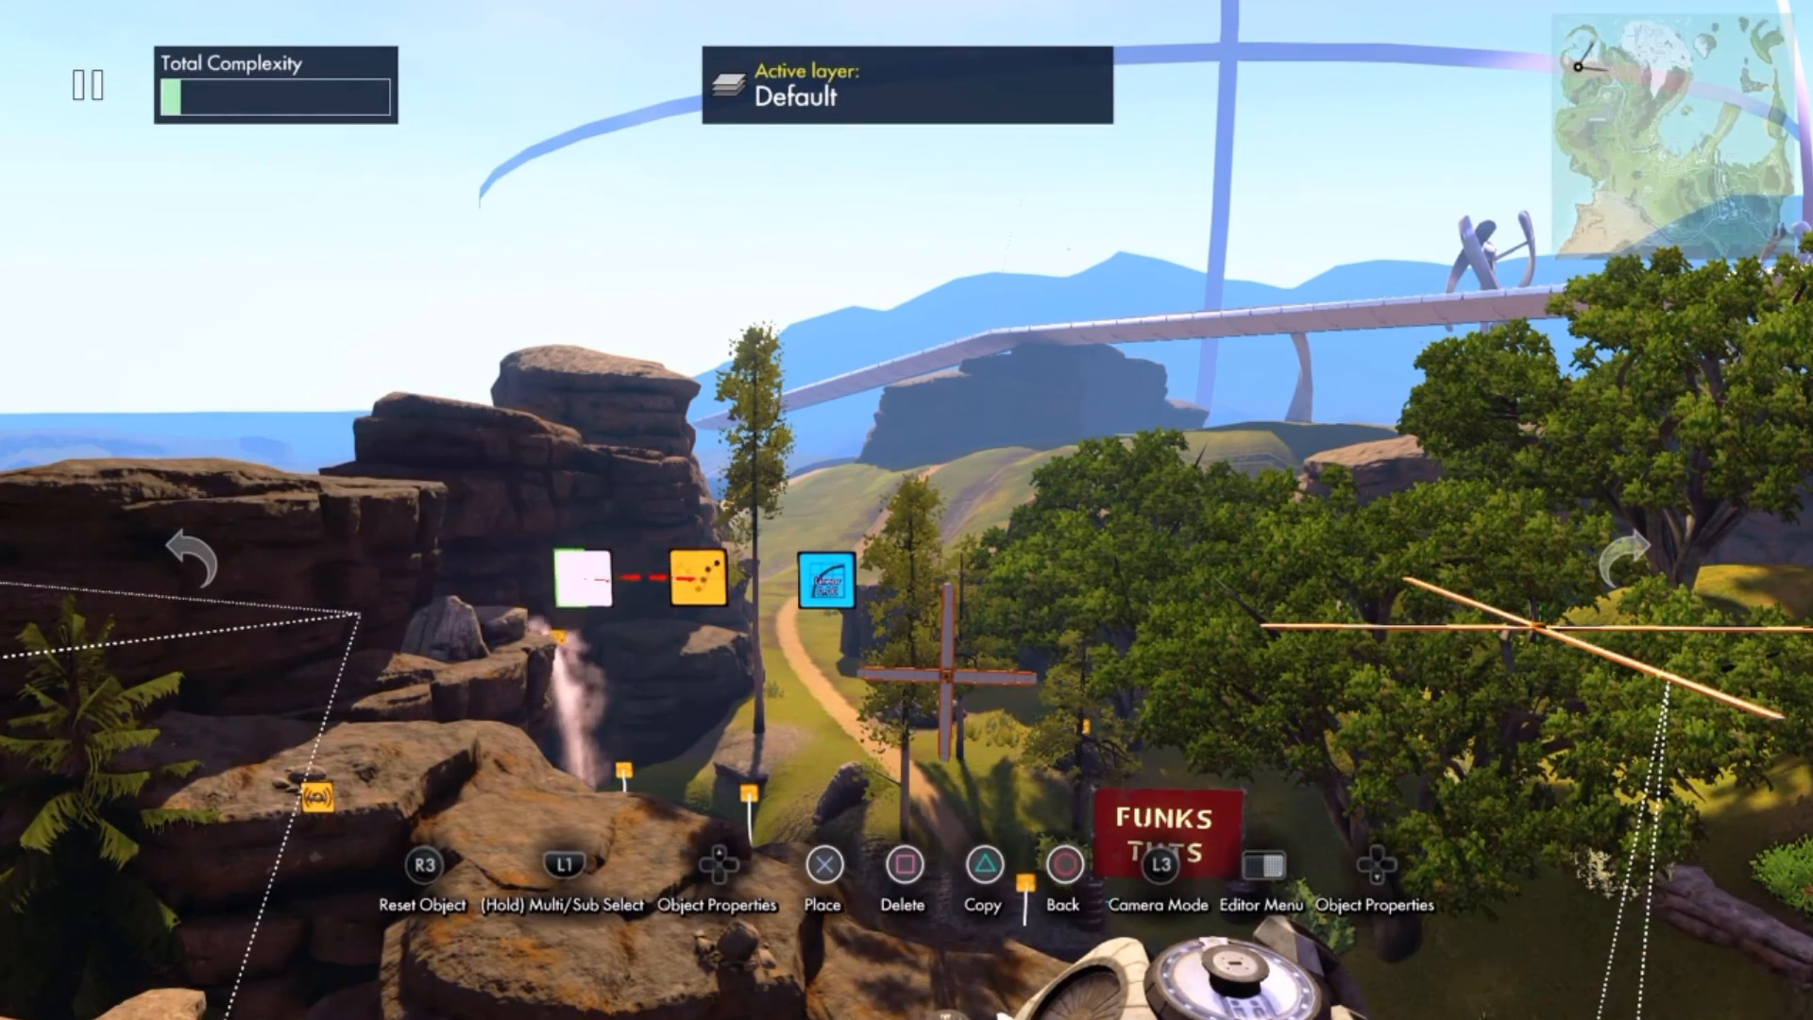
{"action": "key", "text": "Escape"}
- Review the Modify Position, Modify Rotation and Local options of the object position event
{"action": "key", "text": "Return"}
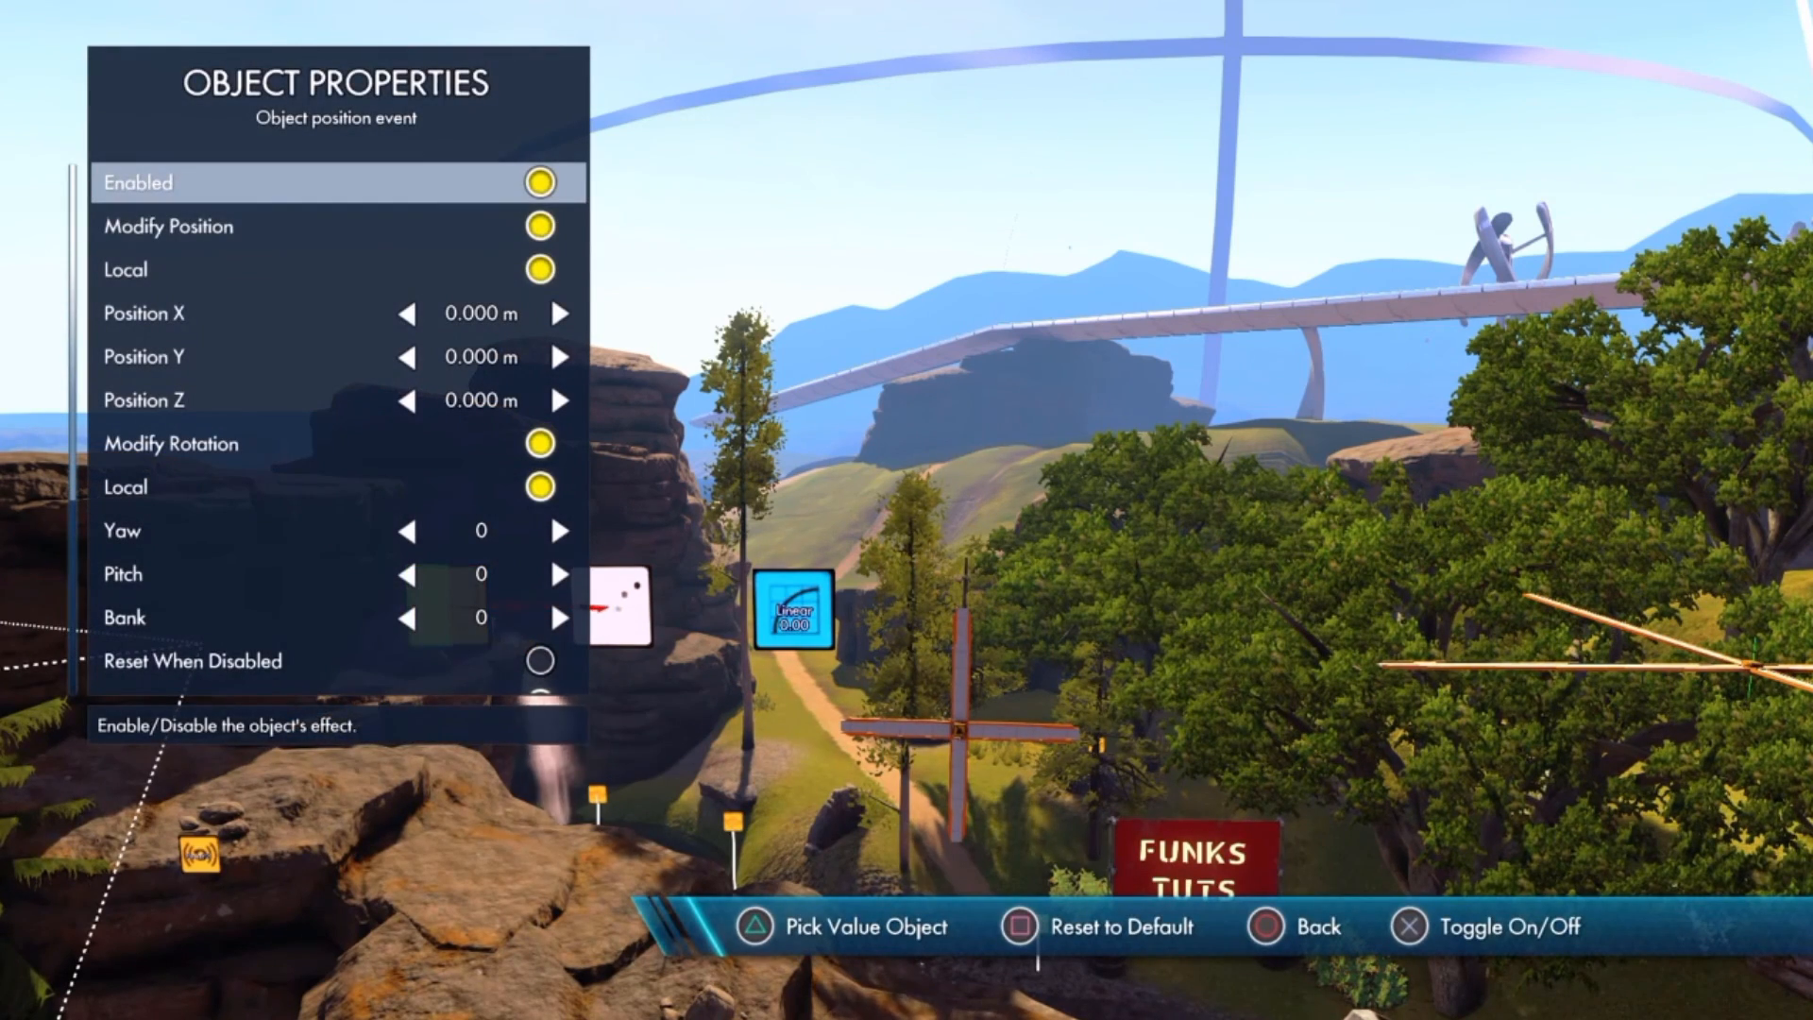
{"action": "key", "text": "Down"}
{"action": "key", "text": "Down"}
{"action": "key", "text": "Down"}
{"action": "key", "text": "Up"}
{"action": "key", "text": "Up"}
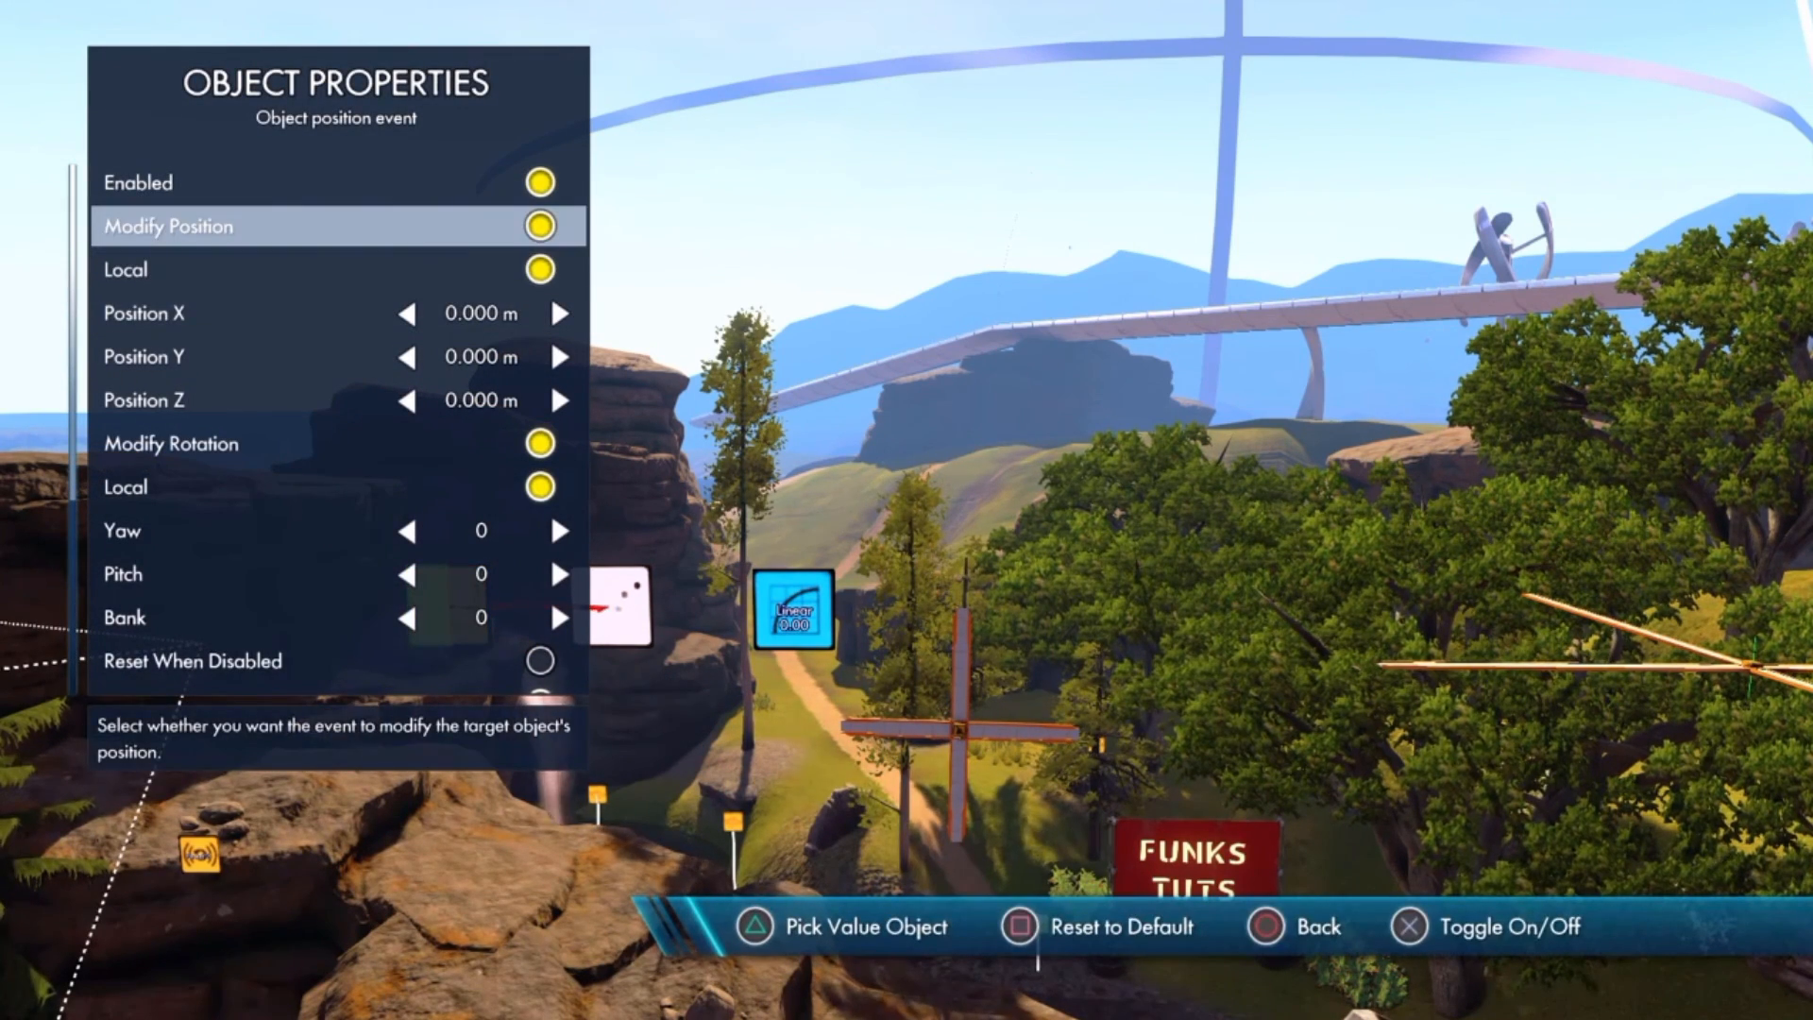
{"action": "key", "text": "Down"}
{"action": "key", "text": "Down"}
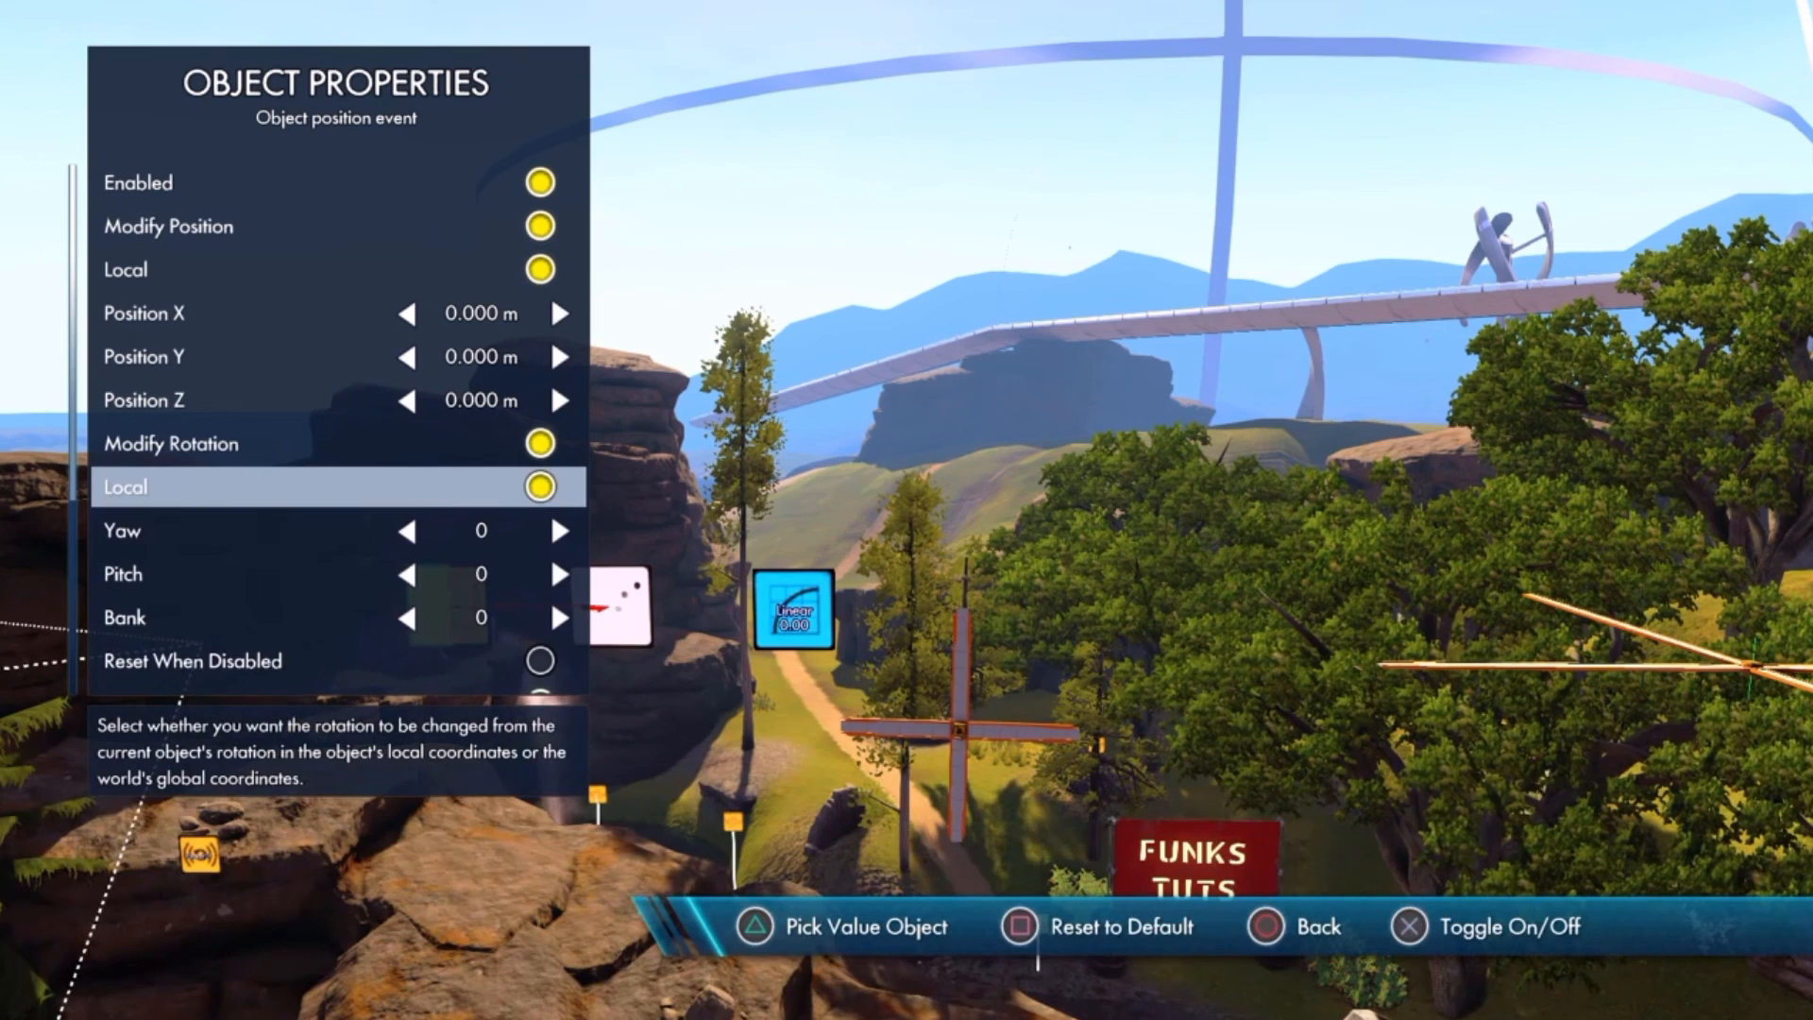
{"action": "key", "text": "Up"}
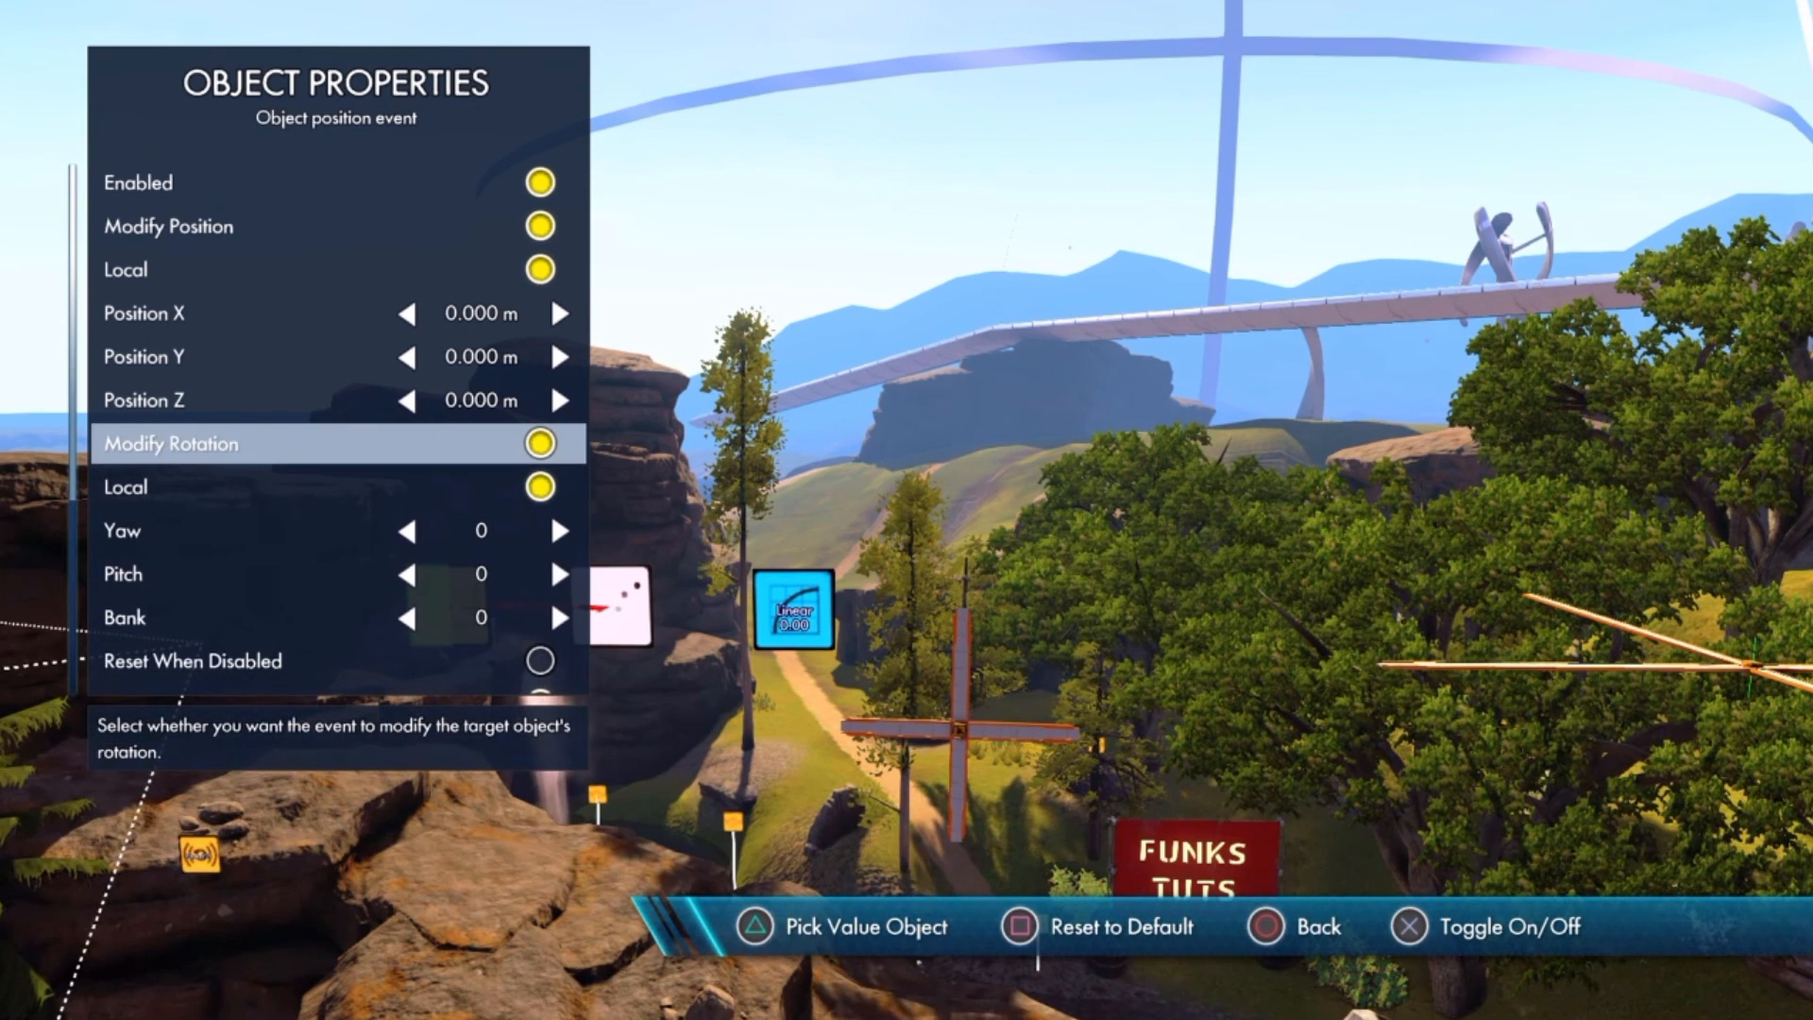
- Link the object position event's Yaw value to the adjacent linear Curve data source
{"action": "key", "text": "Down"}
{"action": "key", "text": "Down"}
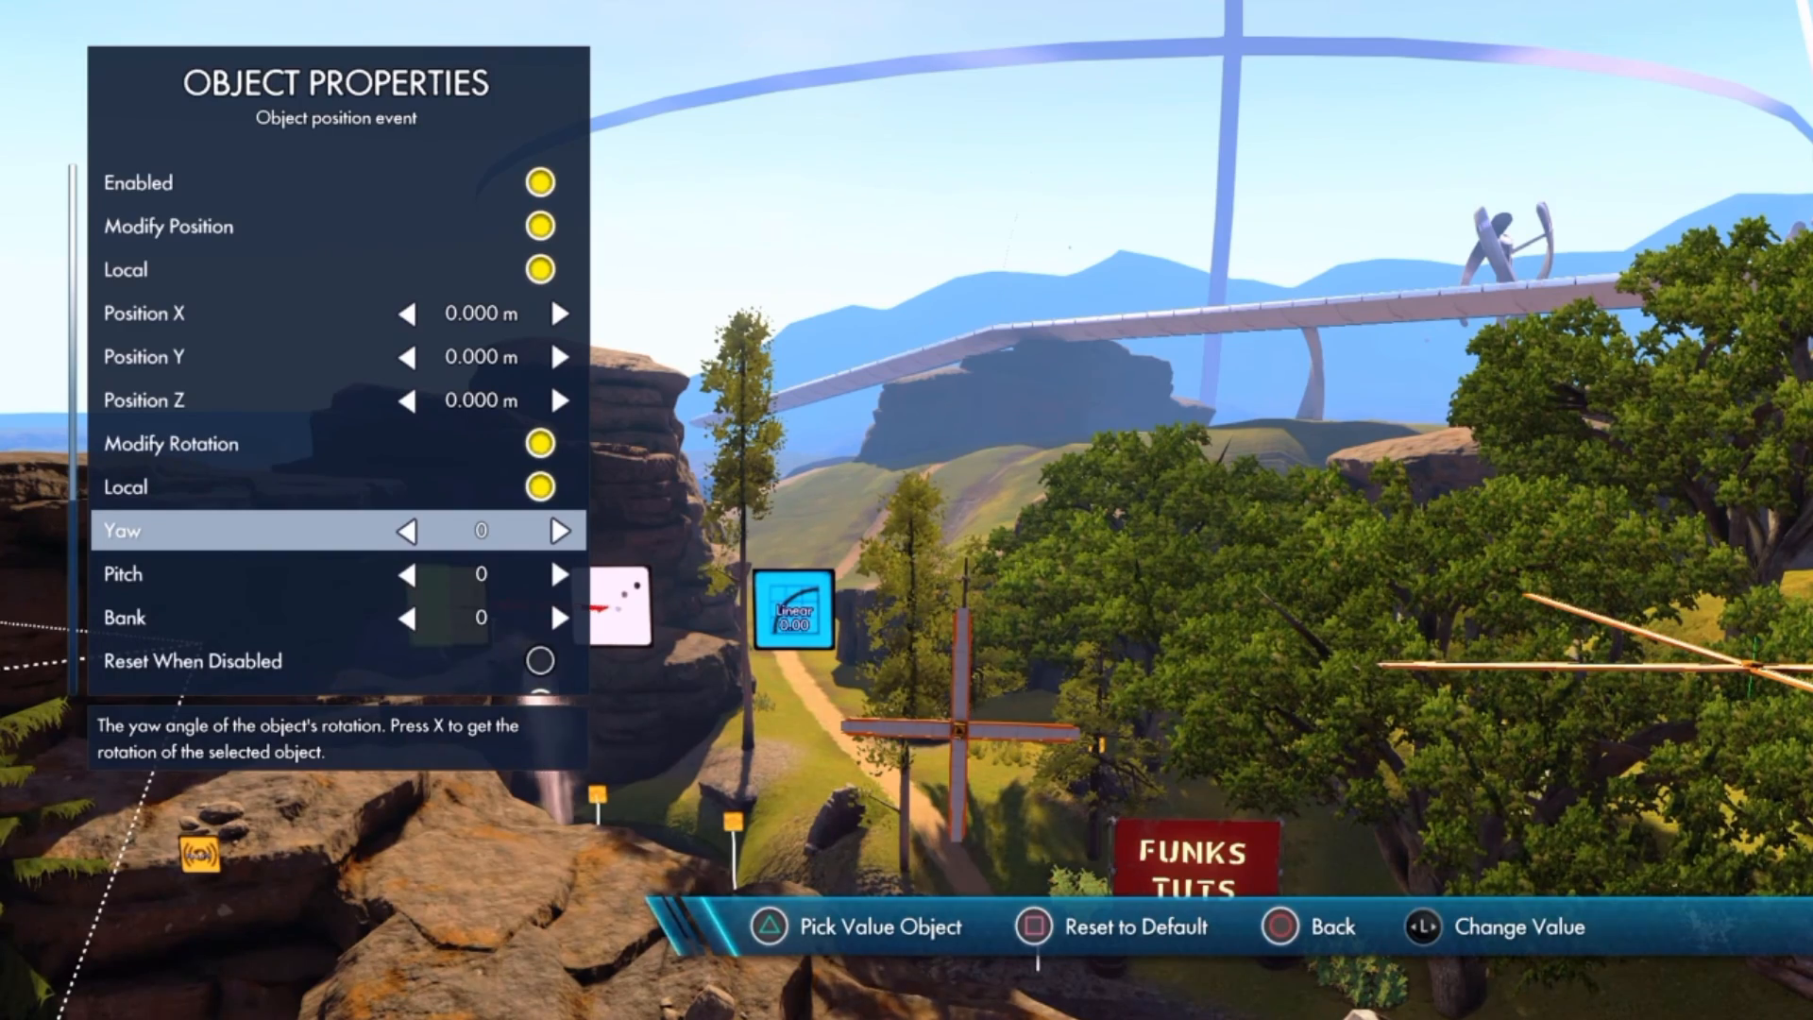
{"action": "key", "text": "y"}
{"action": "key", "text": "Return"}
{"action": "left_click", "coordinate": [735, 615]}
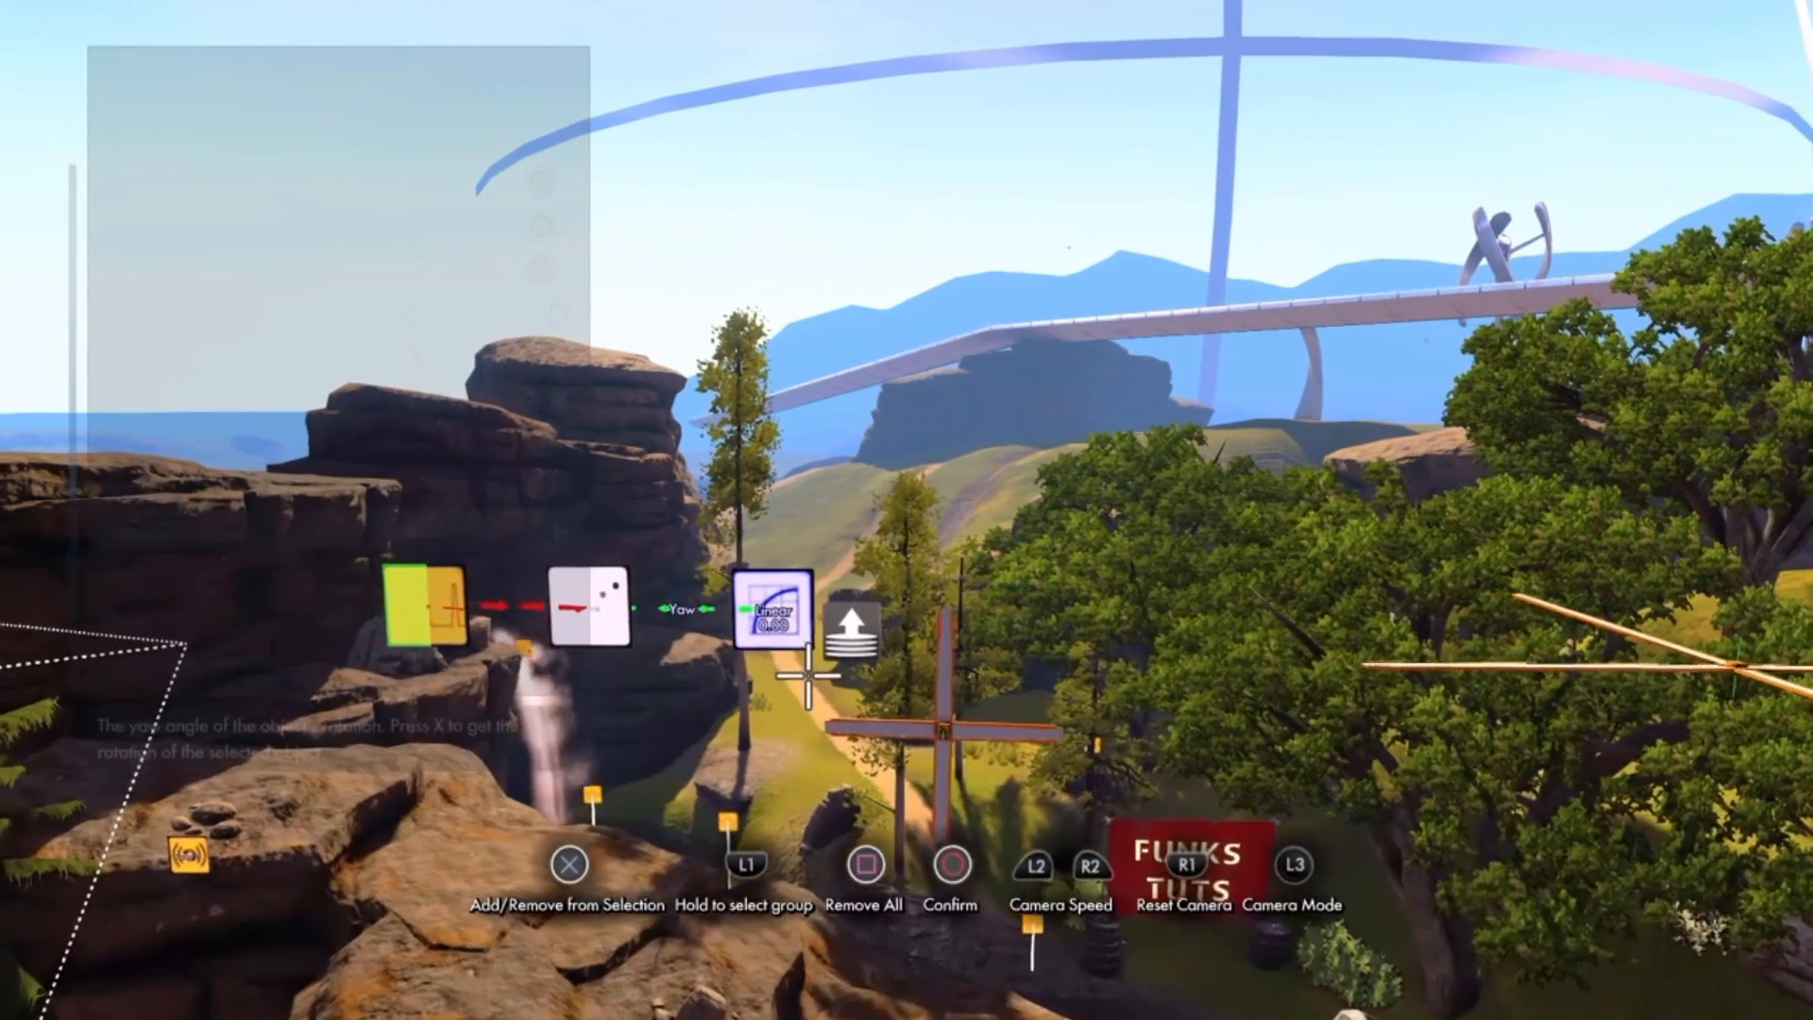
{"action": "key", "text": "Escape"}
{"action": "key", "text": "Escape"}
{"action": "key", "text": "Escape"}
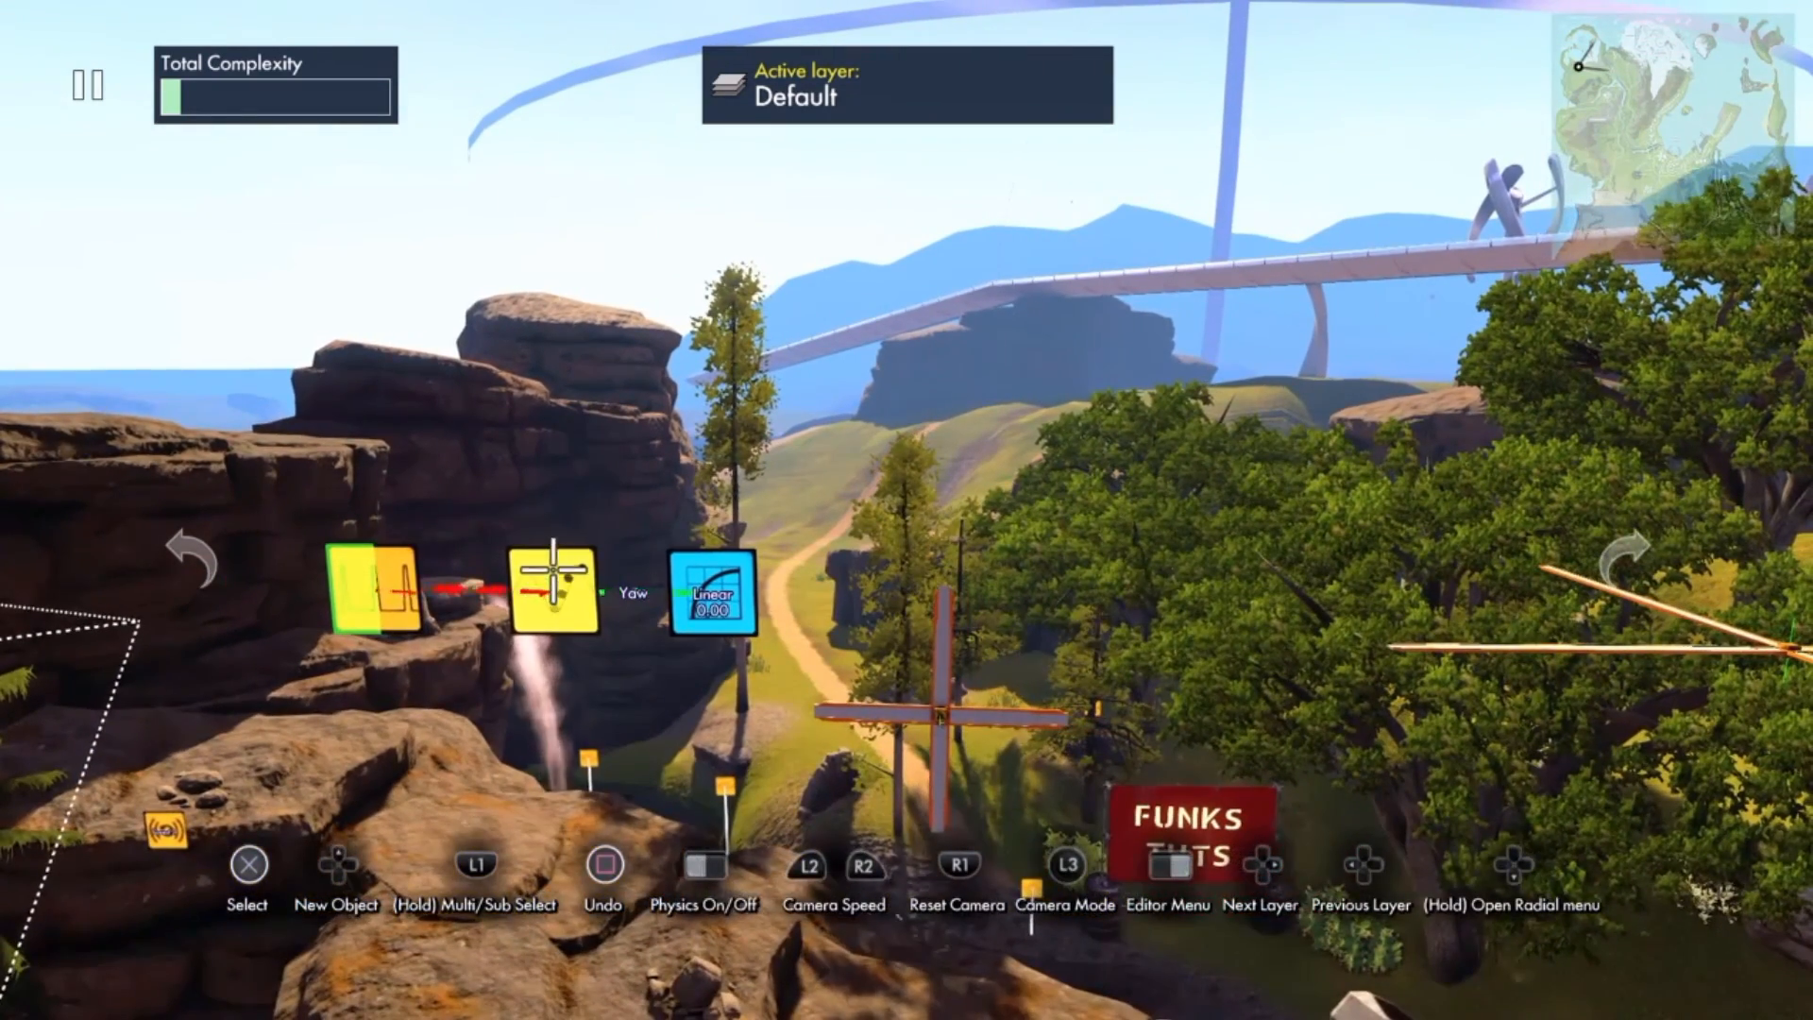
- Make the upright cross-shaped object the object position event's target and briefly run physics
{"action": "left_click", "coordinate": [563, 586]}
{"action": "key", "text": "Up"}
{"action": "key", "text": "Up"}
{"action": "key", "text": "Up"}
{"action": "key", "text": "Up"}
{"action": "key", "text": "Up"}
{"action": "key", "text": "Up"}
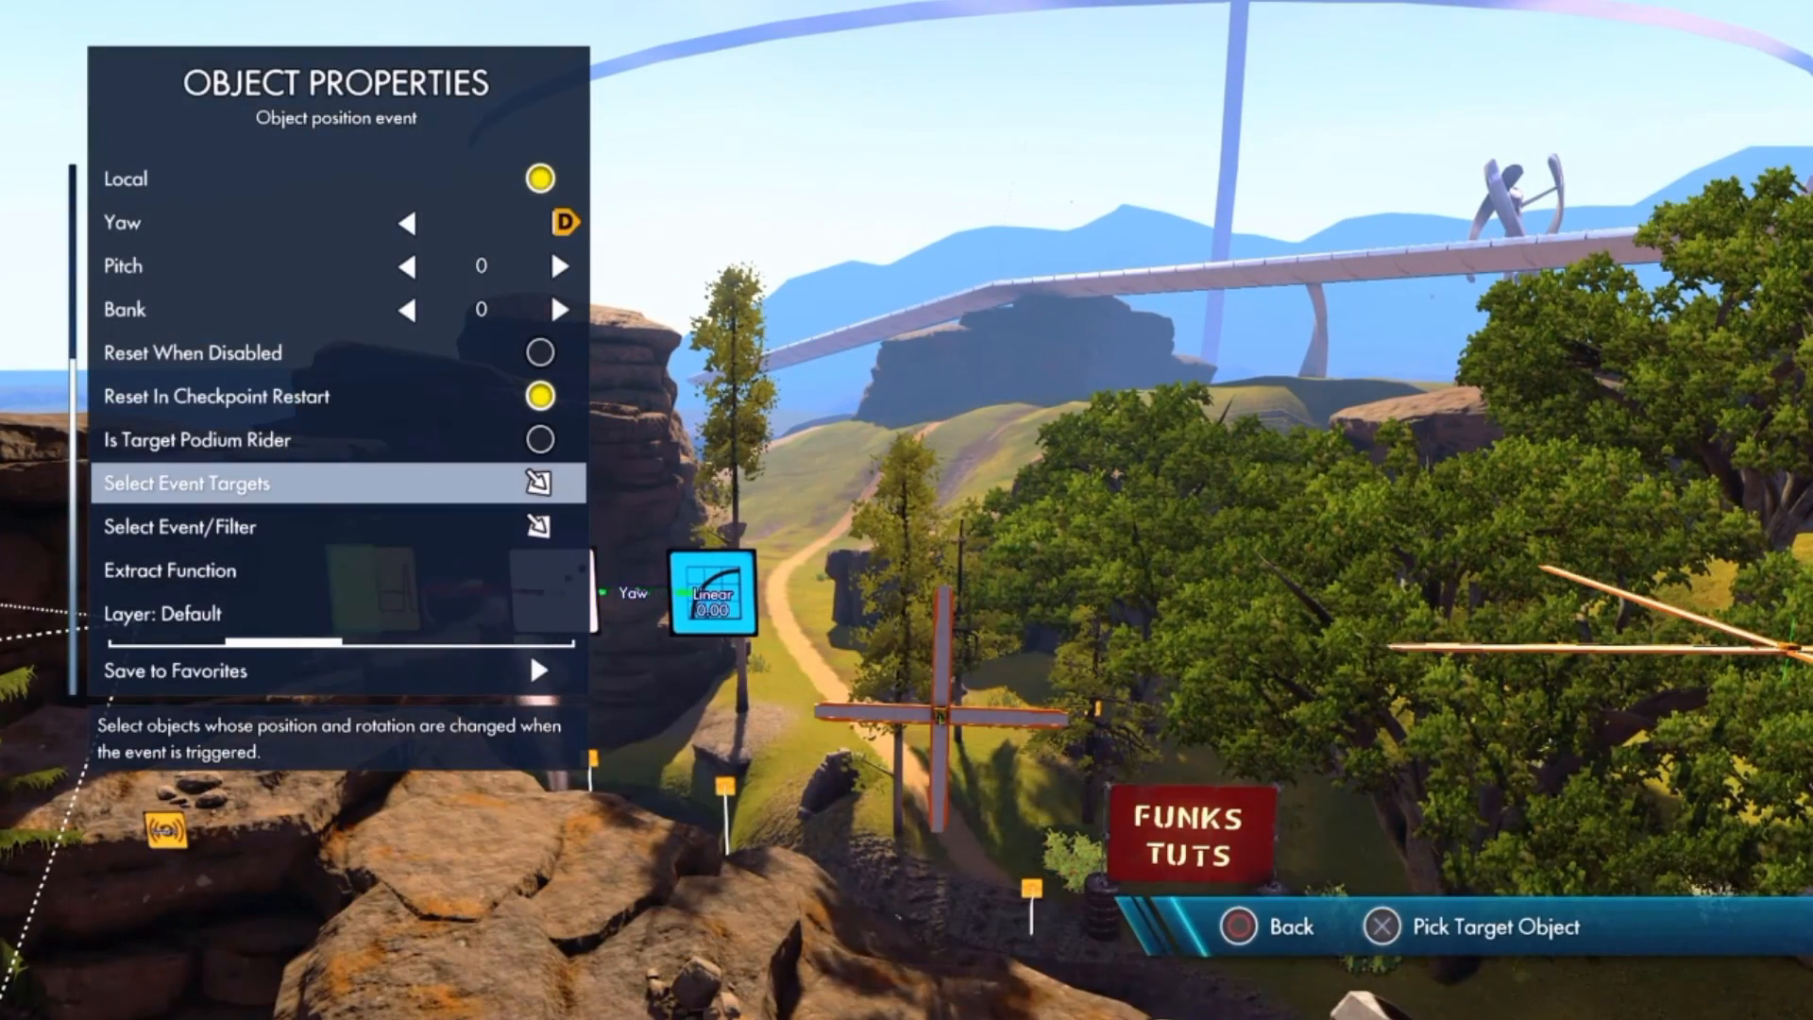
{"action": "key", "text": "Return"}
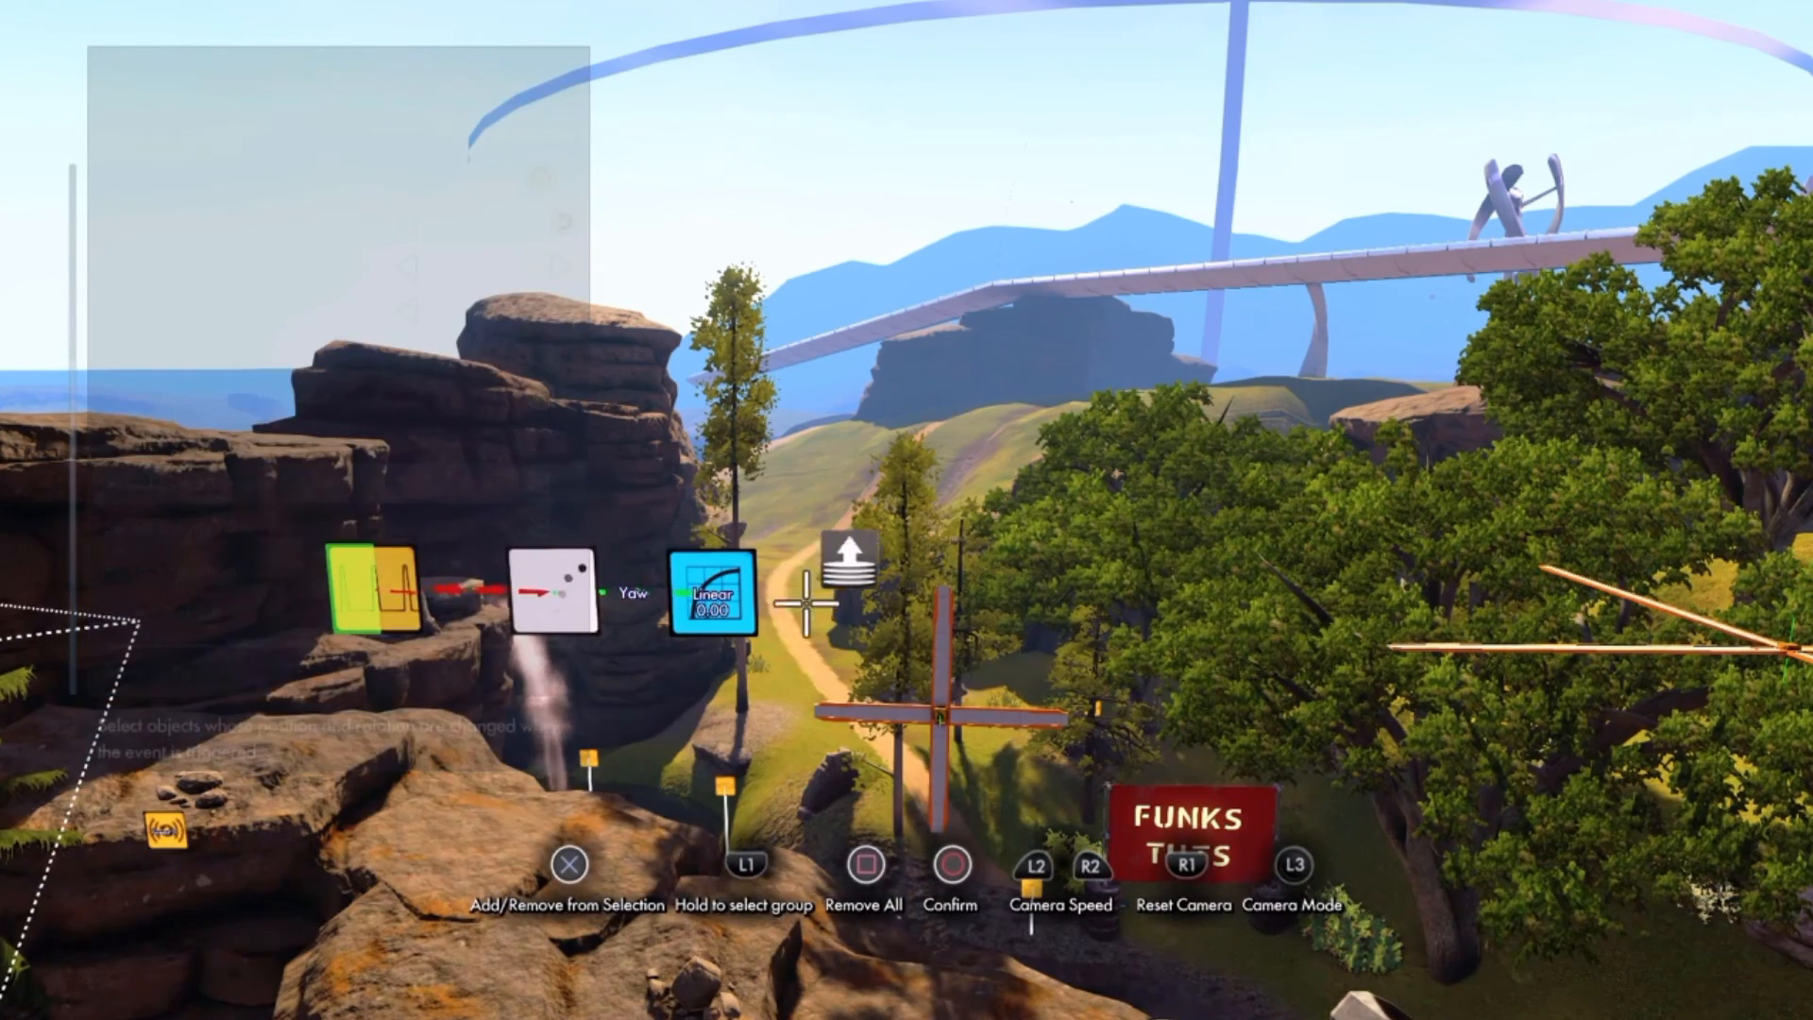
{"action": "left_click", "coordinate": [940, 718]}
{"action": "key", "text": "Escape"}
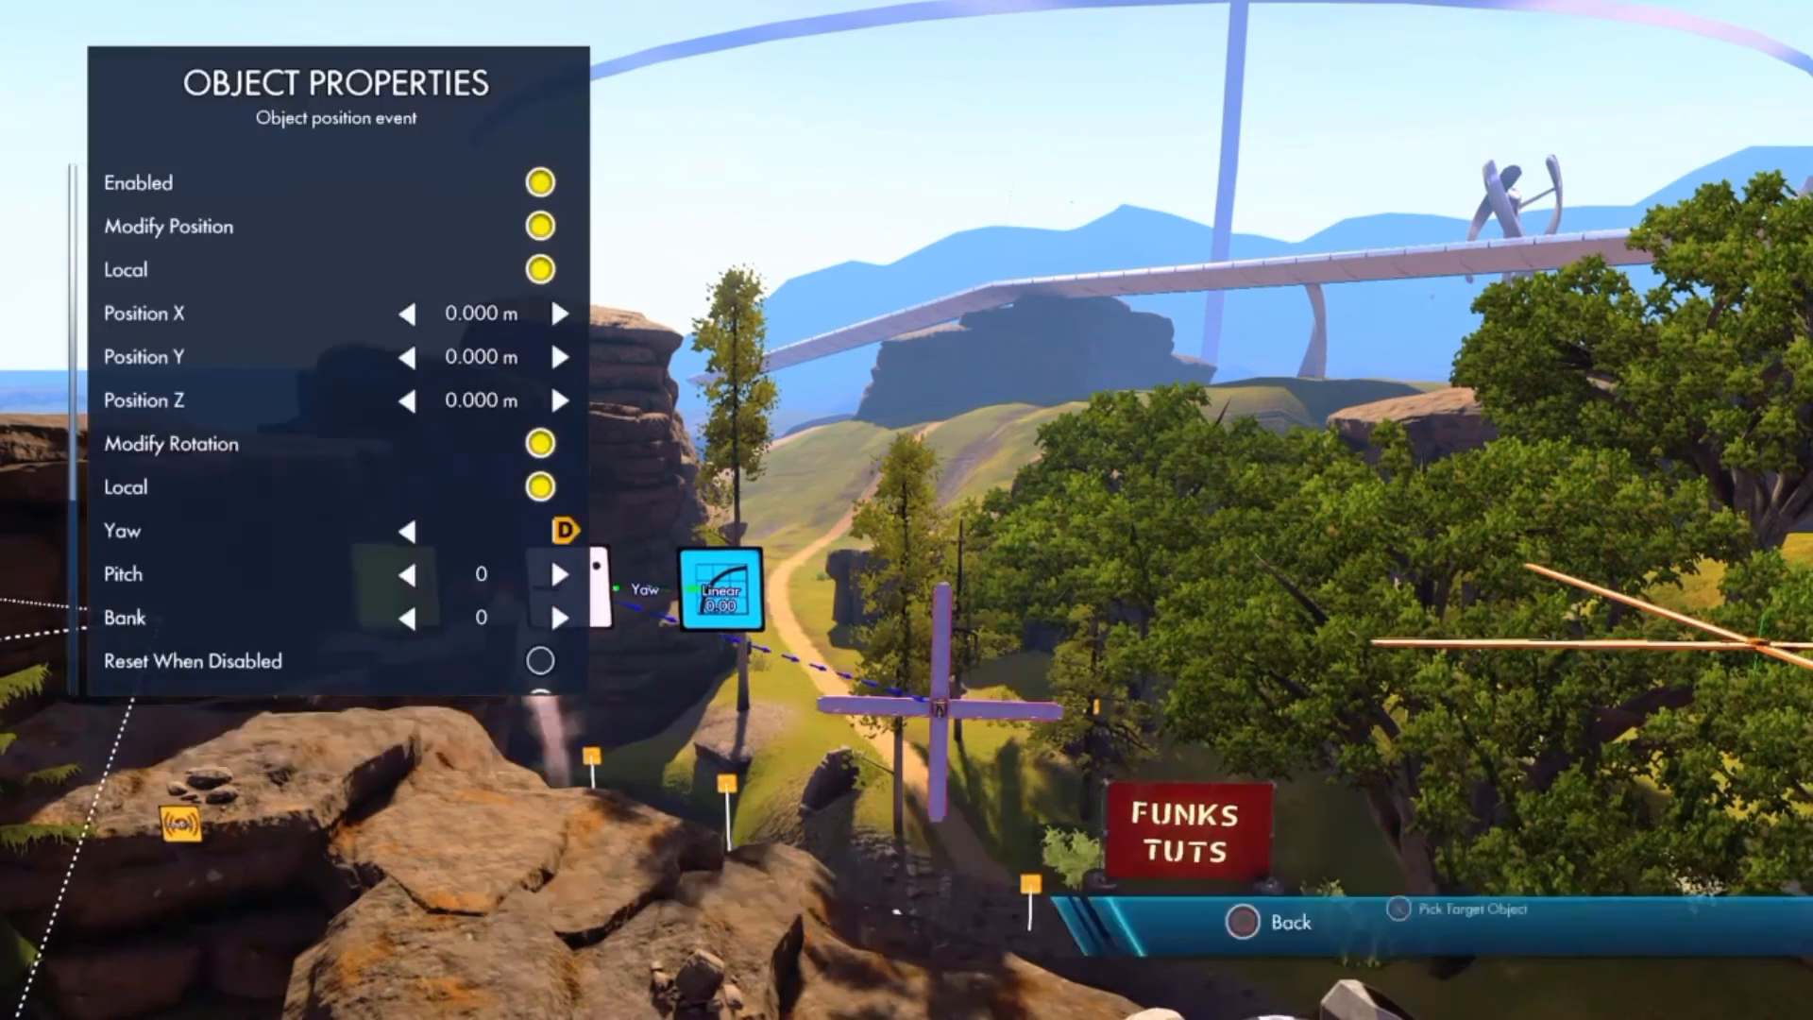
{"action": "key", "text": "Escape"}
{"action": "key", "text": "space"}
{"action": "key", "text": "space"}
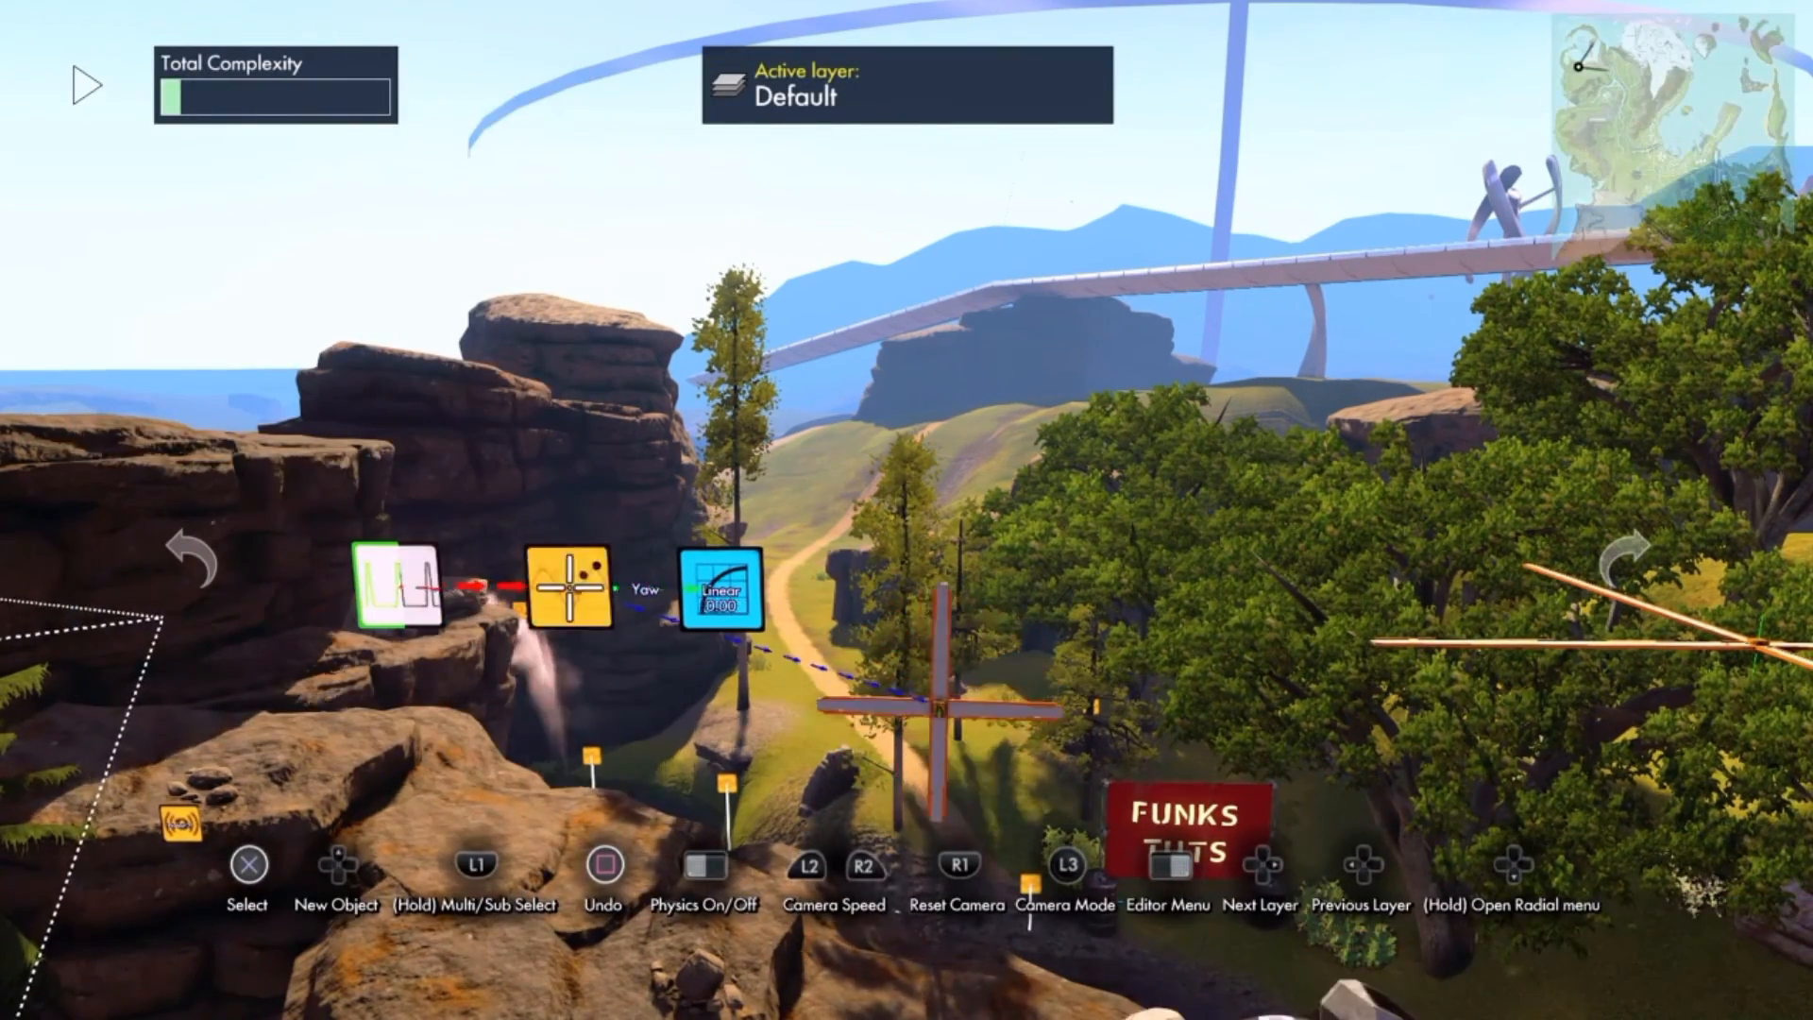
- Set the End value of the Curve data source driving the yaw to -360
{"action": "left_click", "coordinate": [709, 594]}
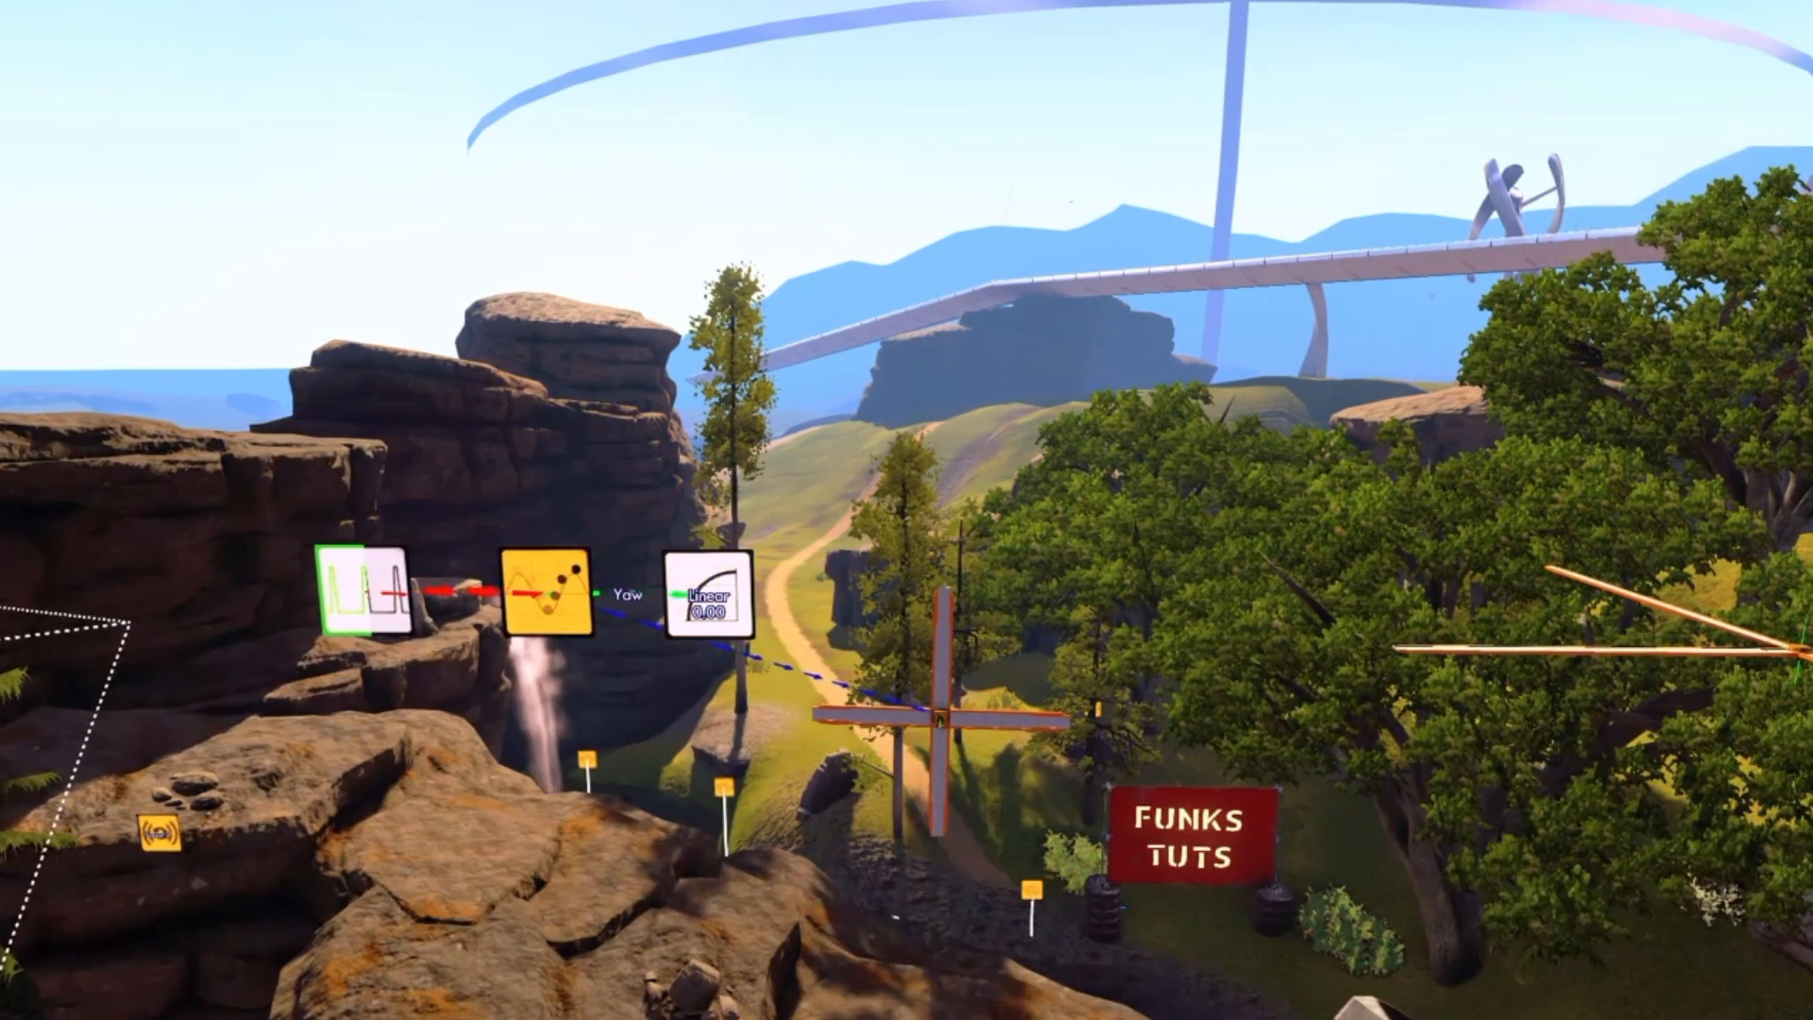
{"action": "key", "text": "Down"}
{"action": "key", "text": "Down"}
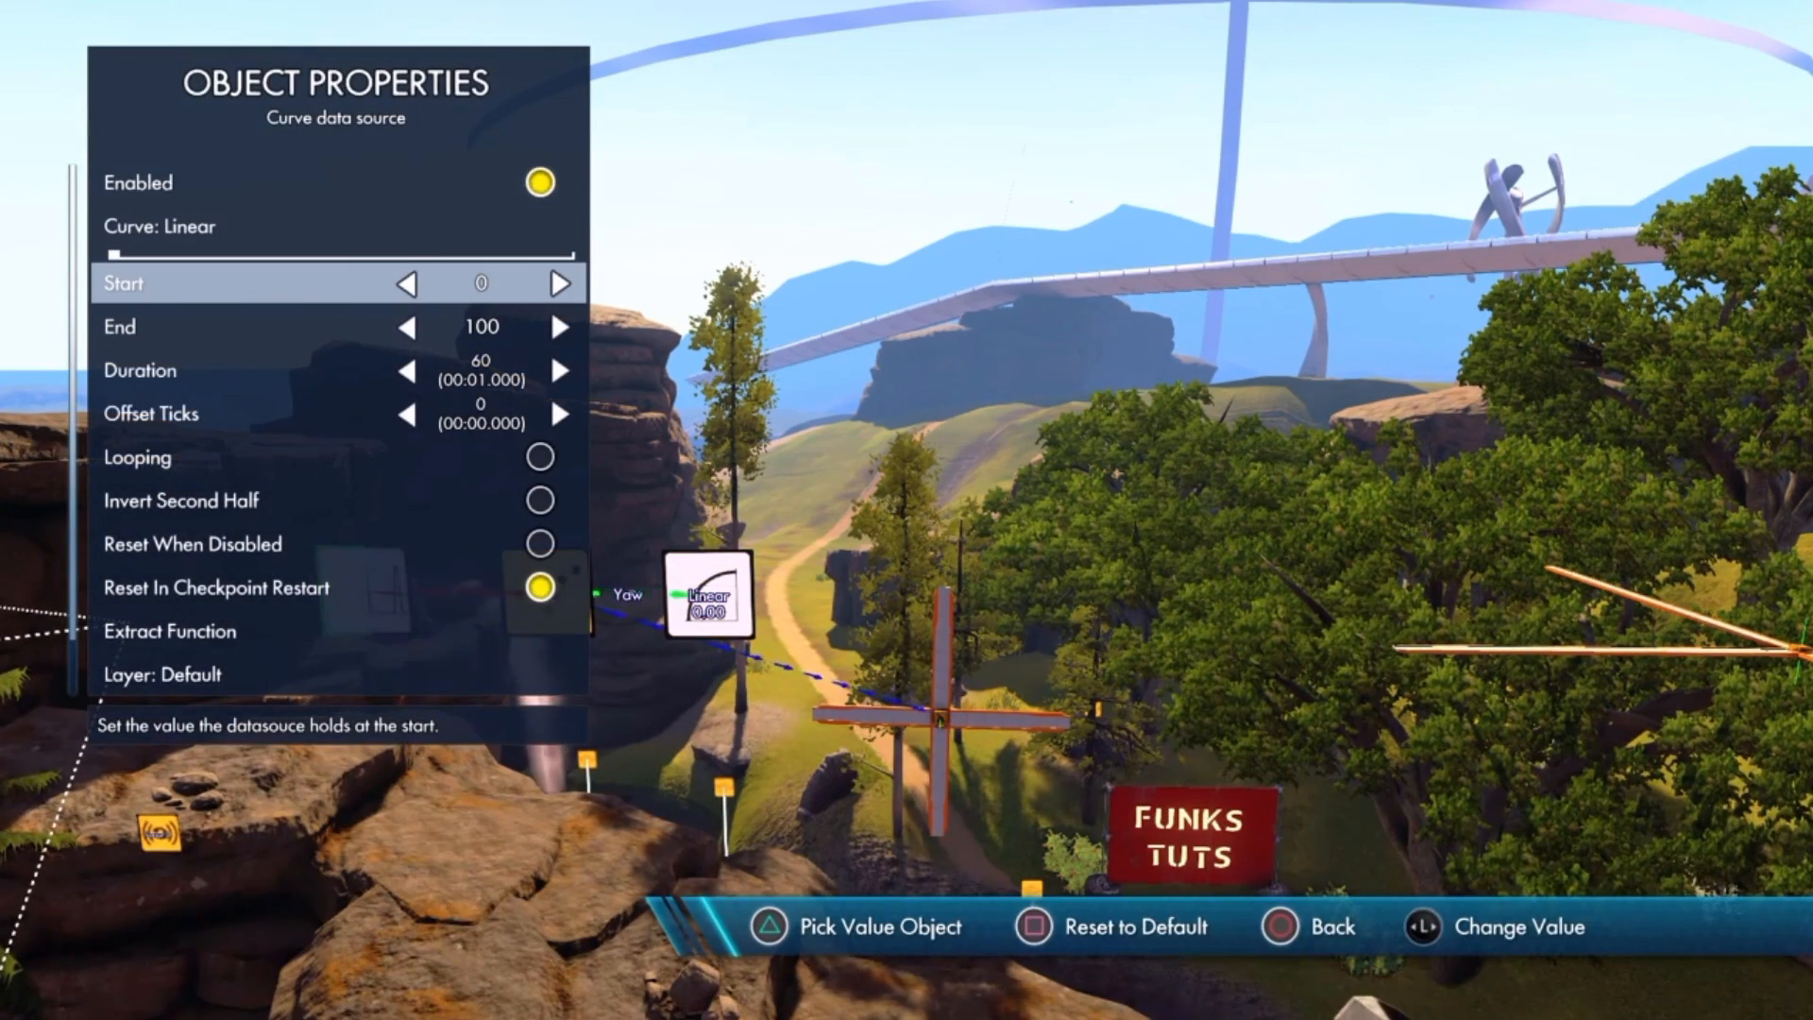
{"action": "key", "text": "Down"}
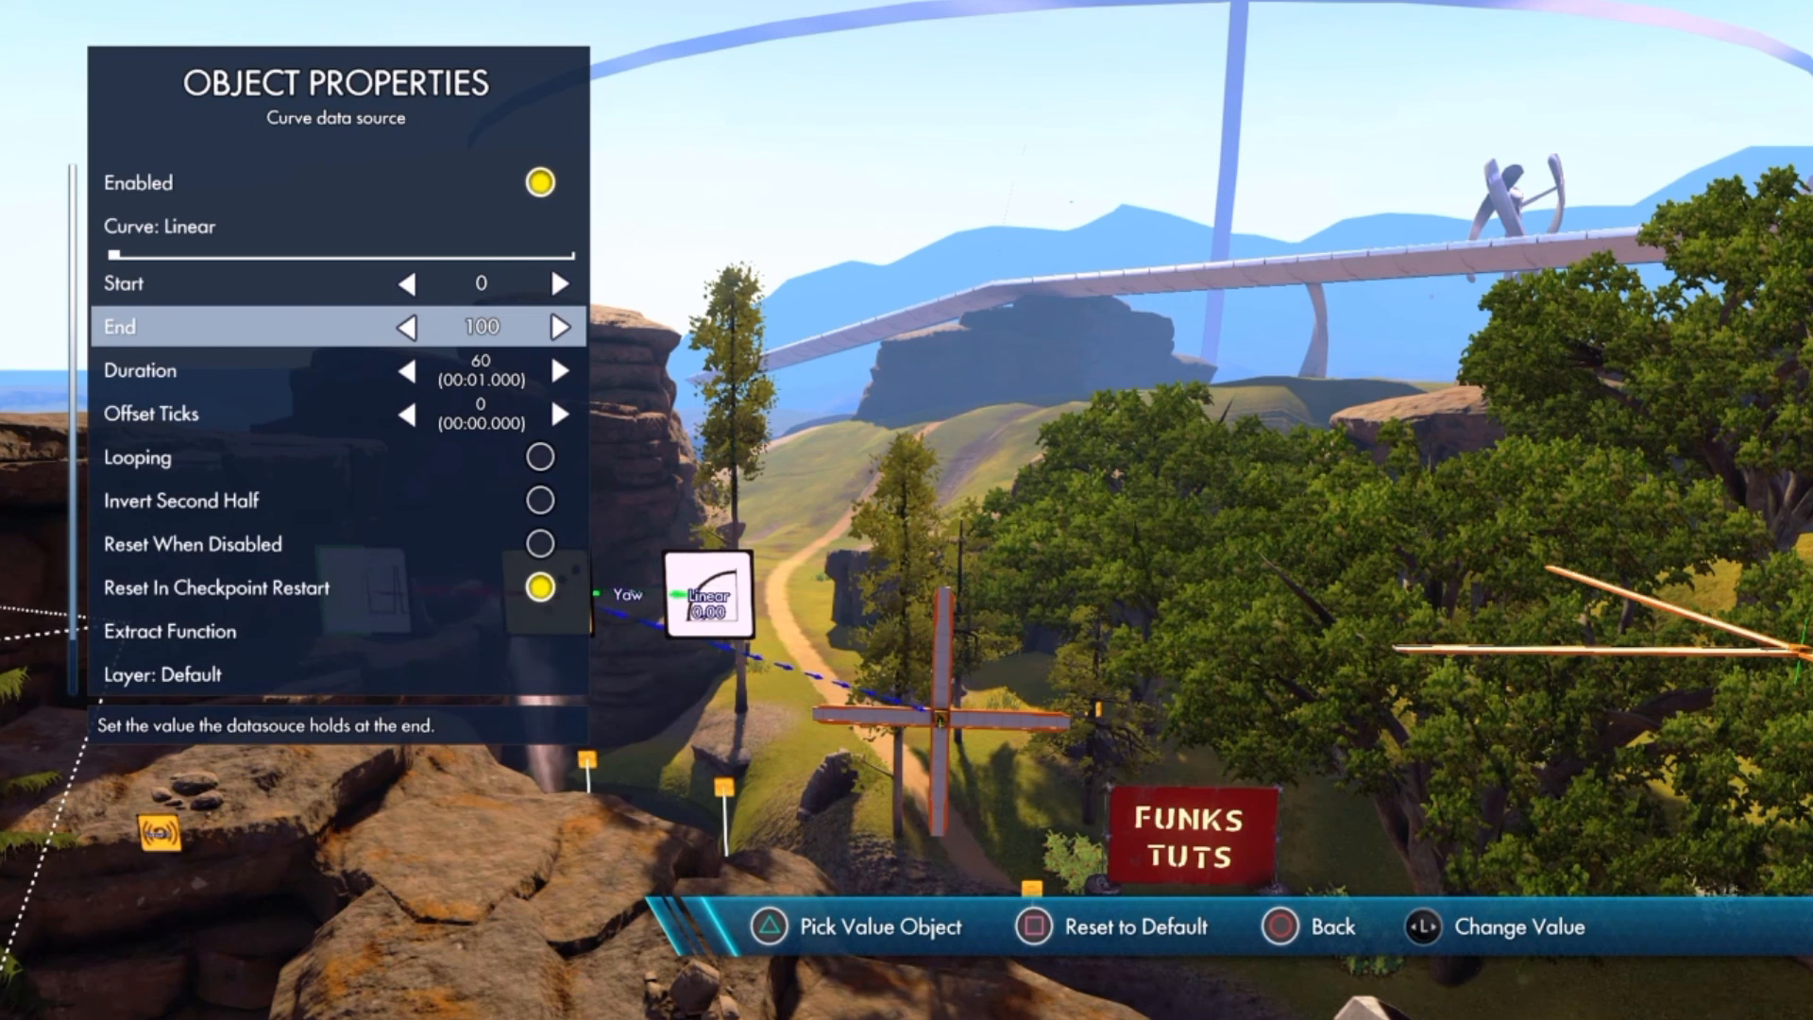
{"action": "key", "text": "Left"}
{"action": "key", "text": "Left"}
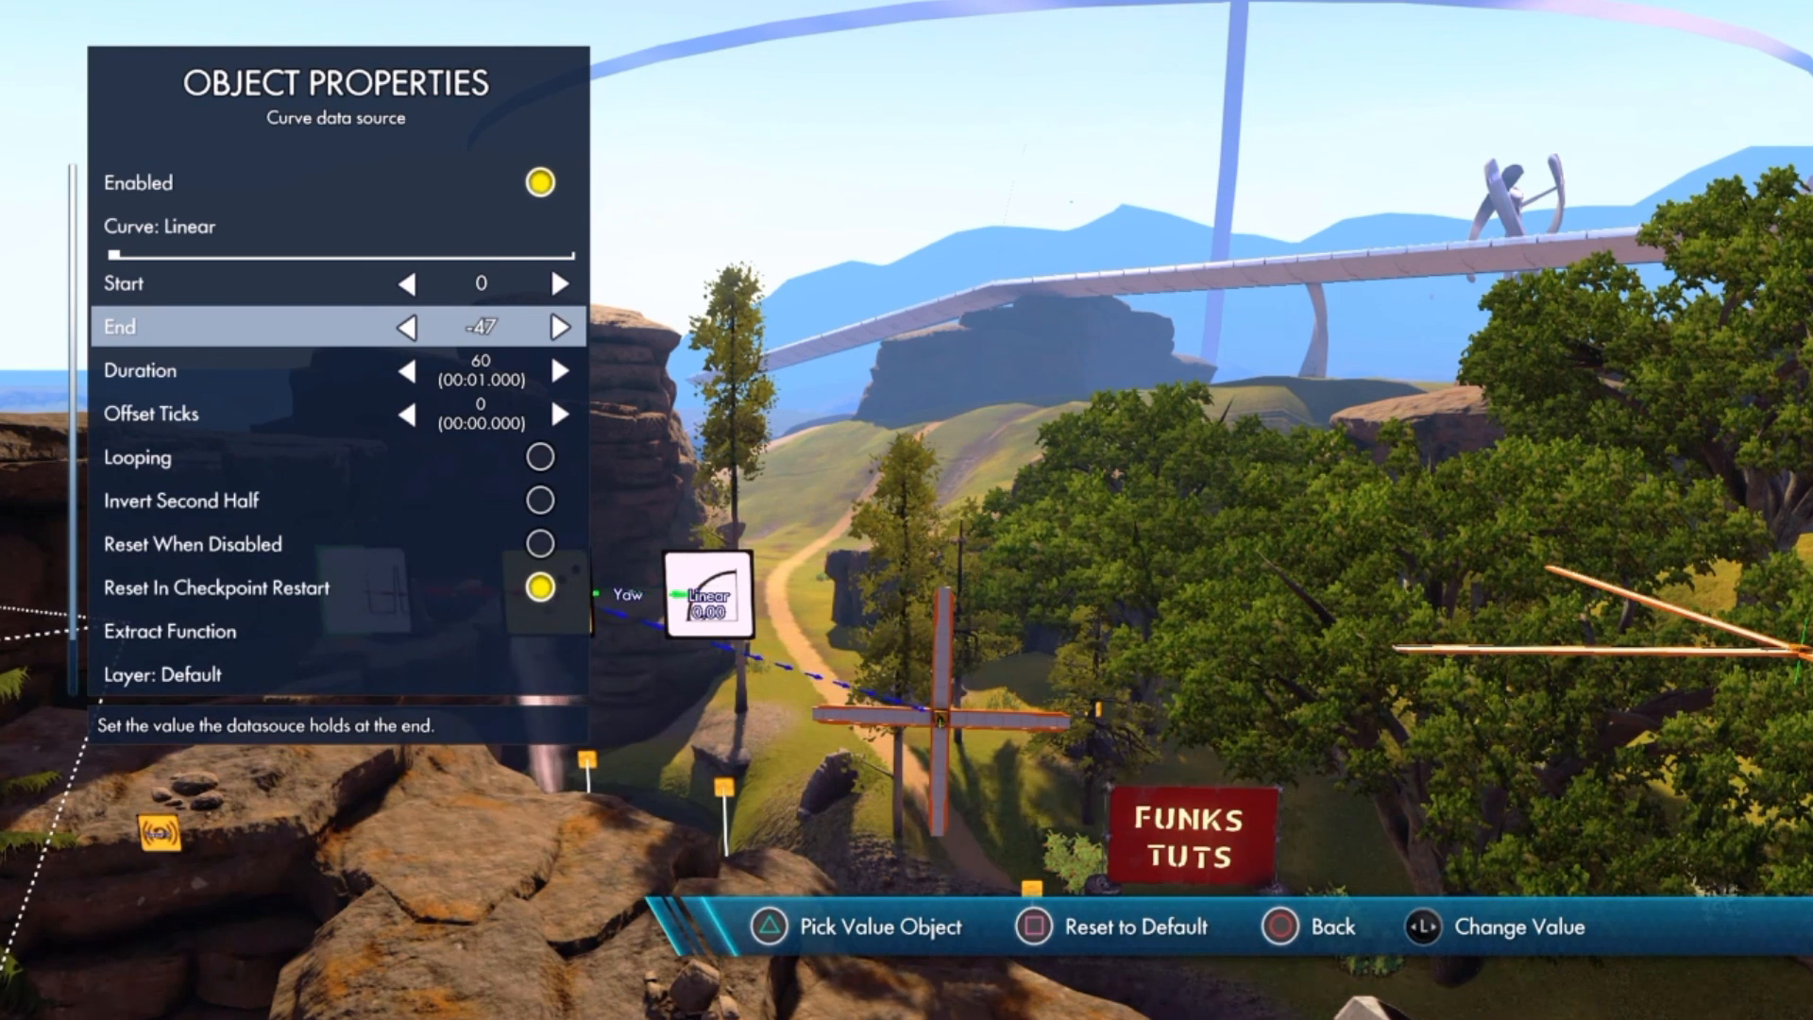
{"action": "key", "text": "Left"}
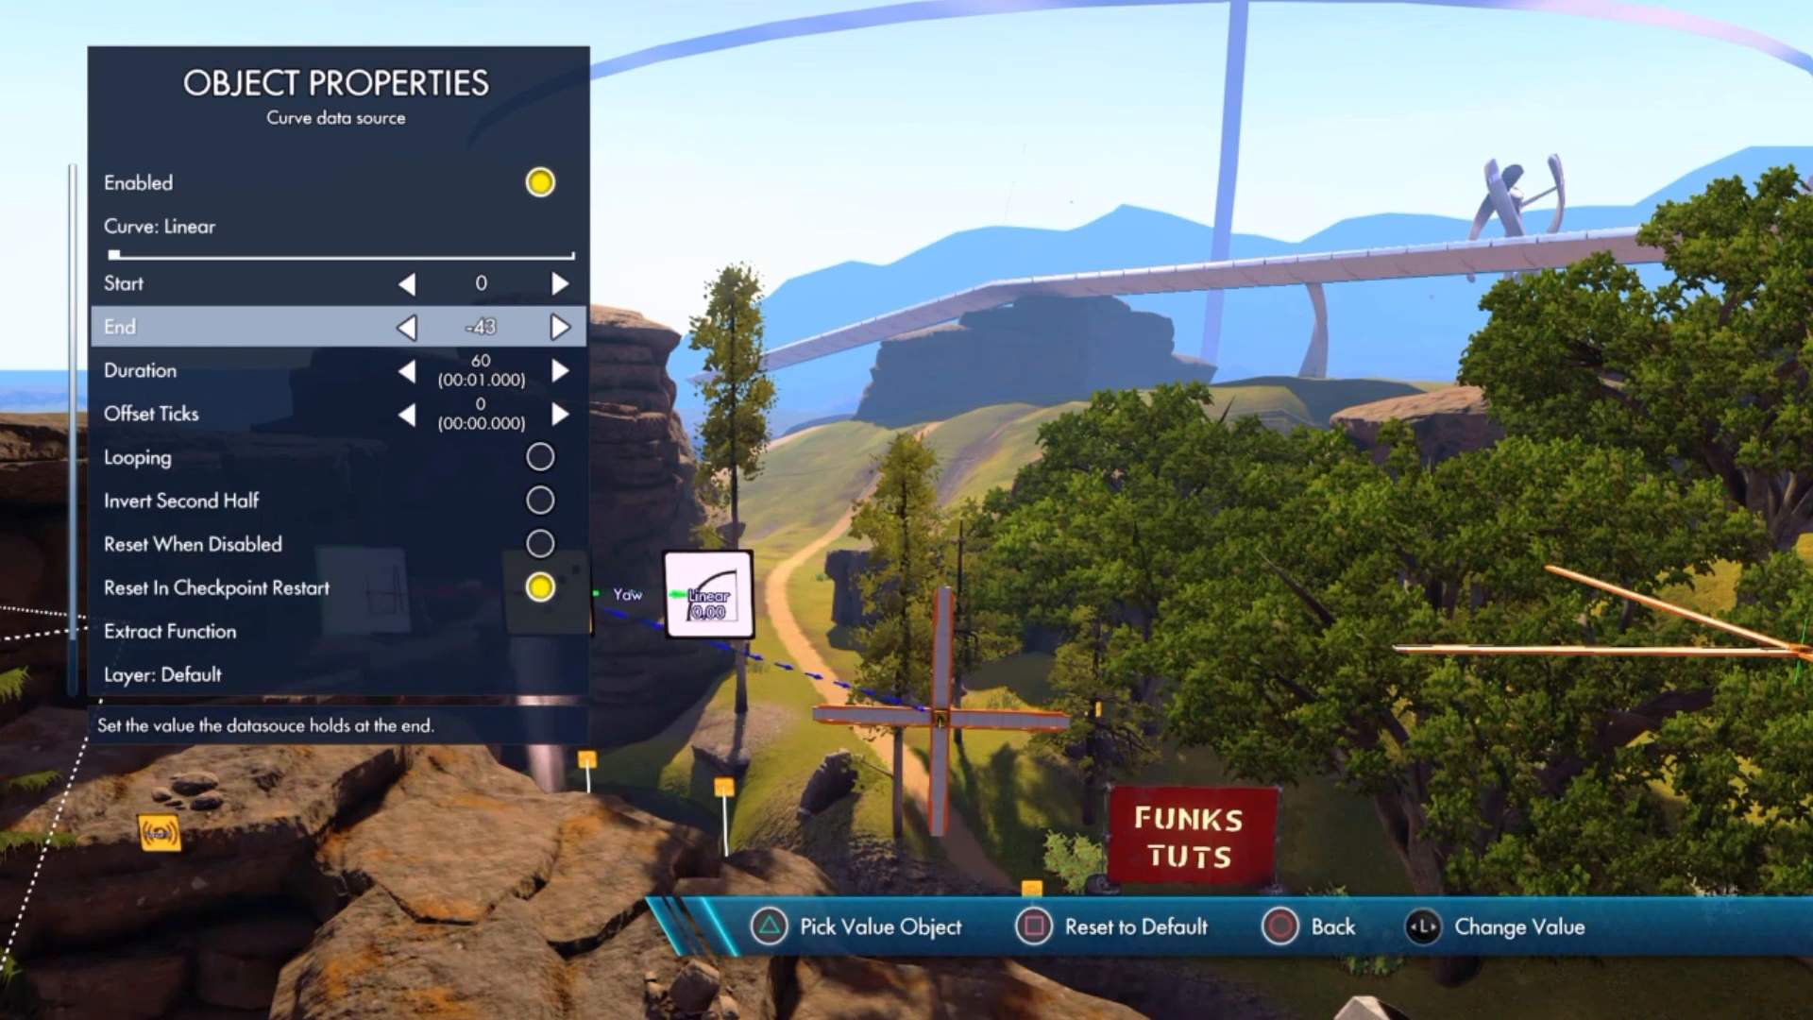
{"action": "key", "text": "Left"}
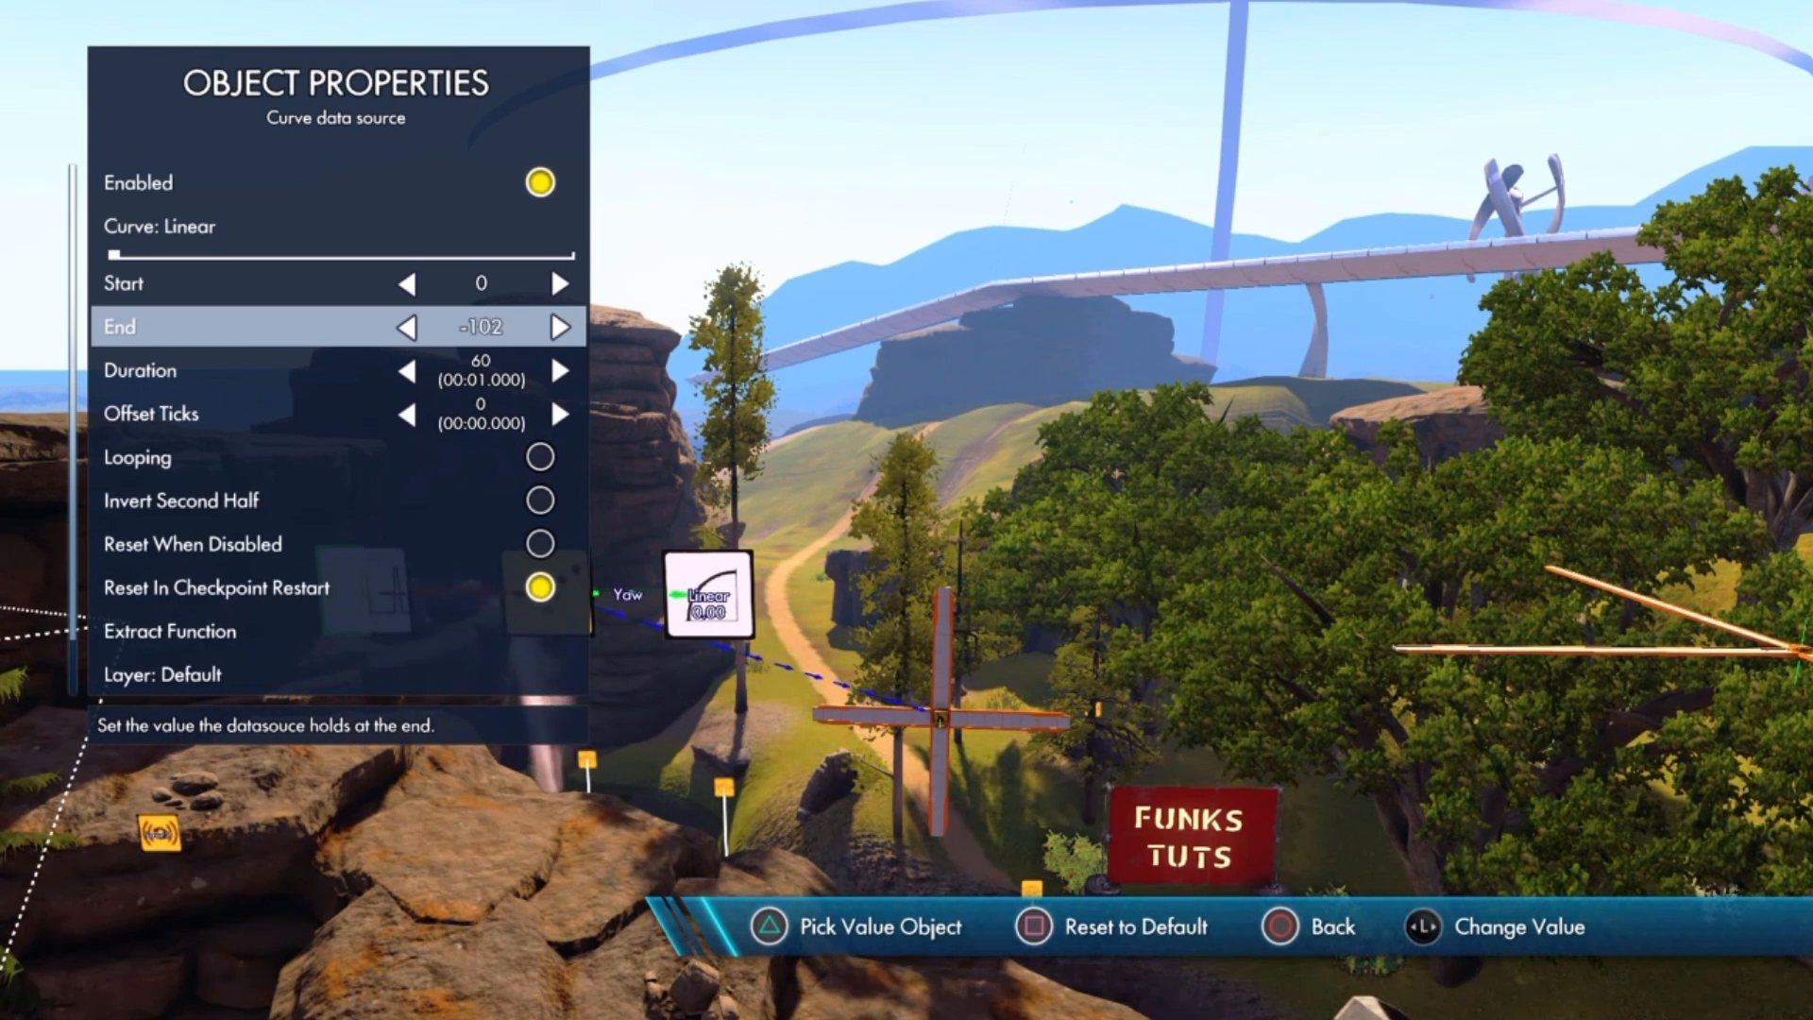
{"action": "key", "text": "Left"}
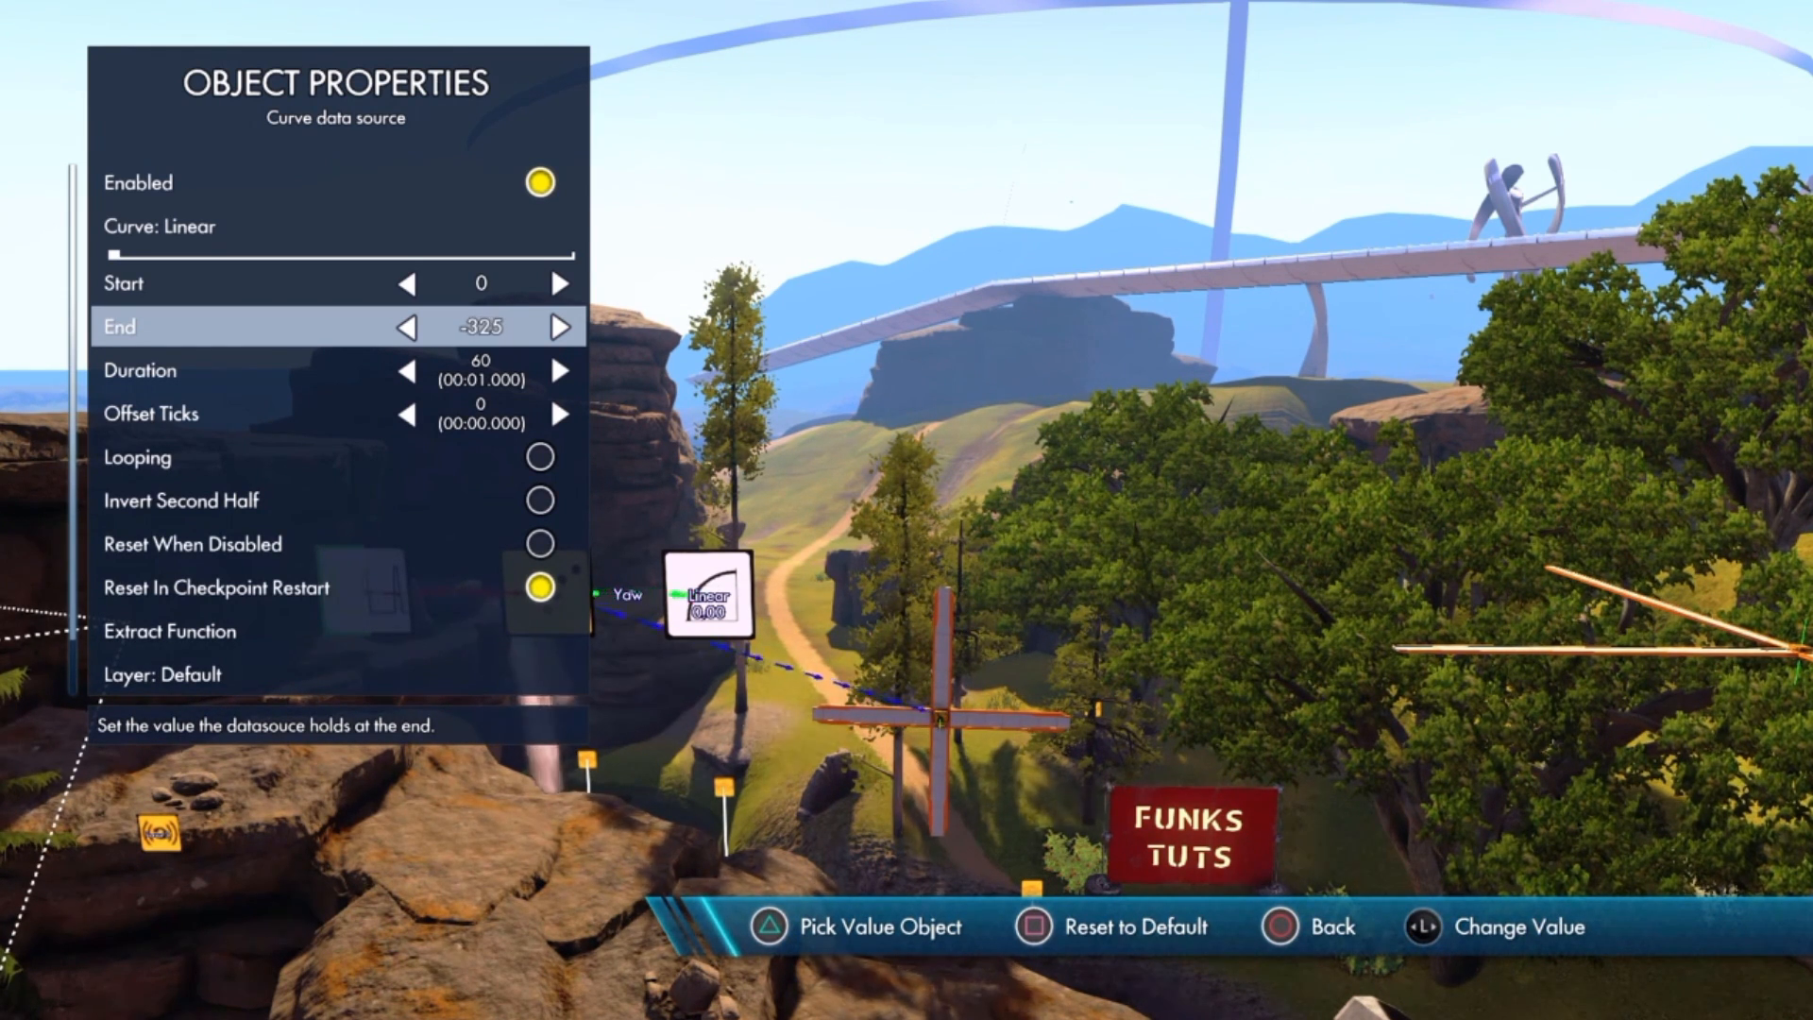
{"action": "key", "text": "Right"}
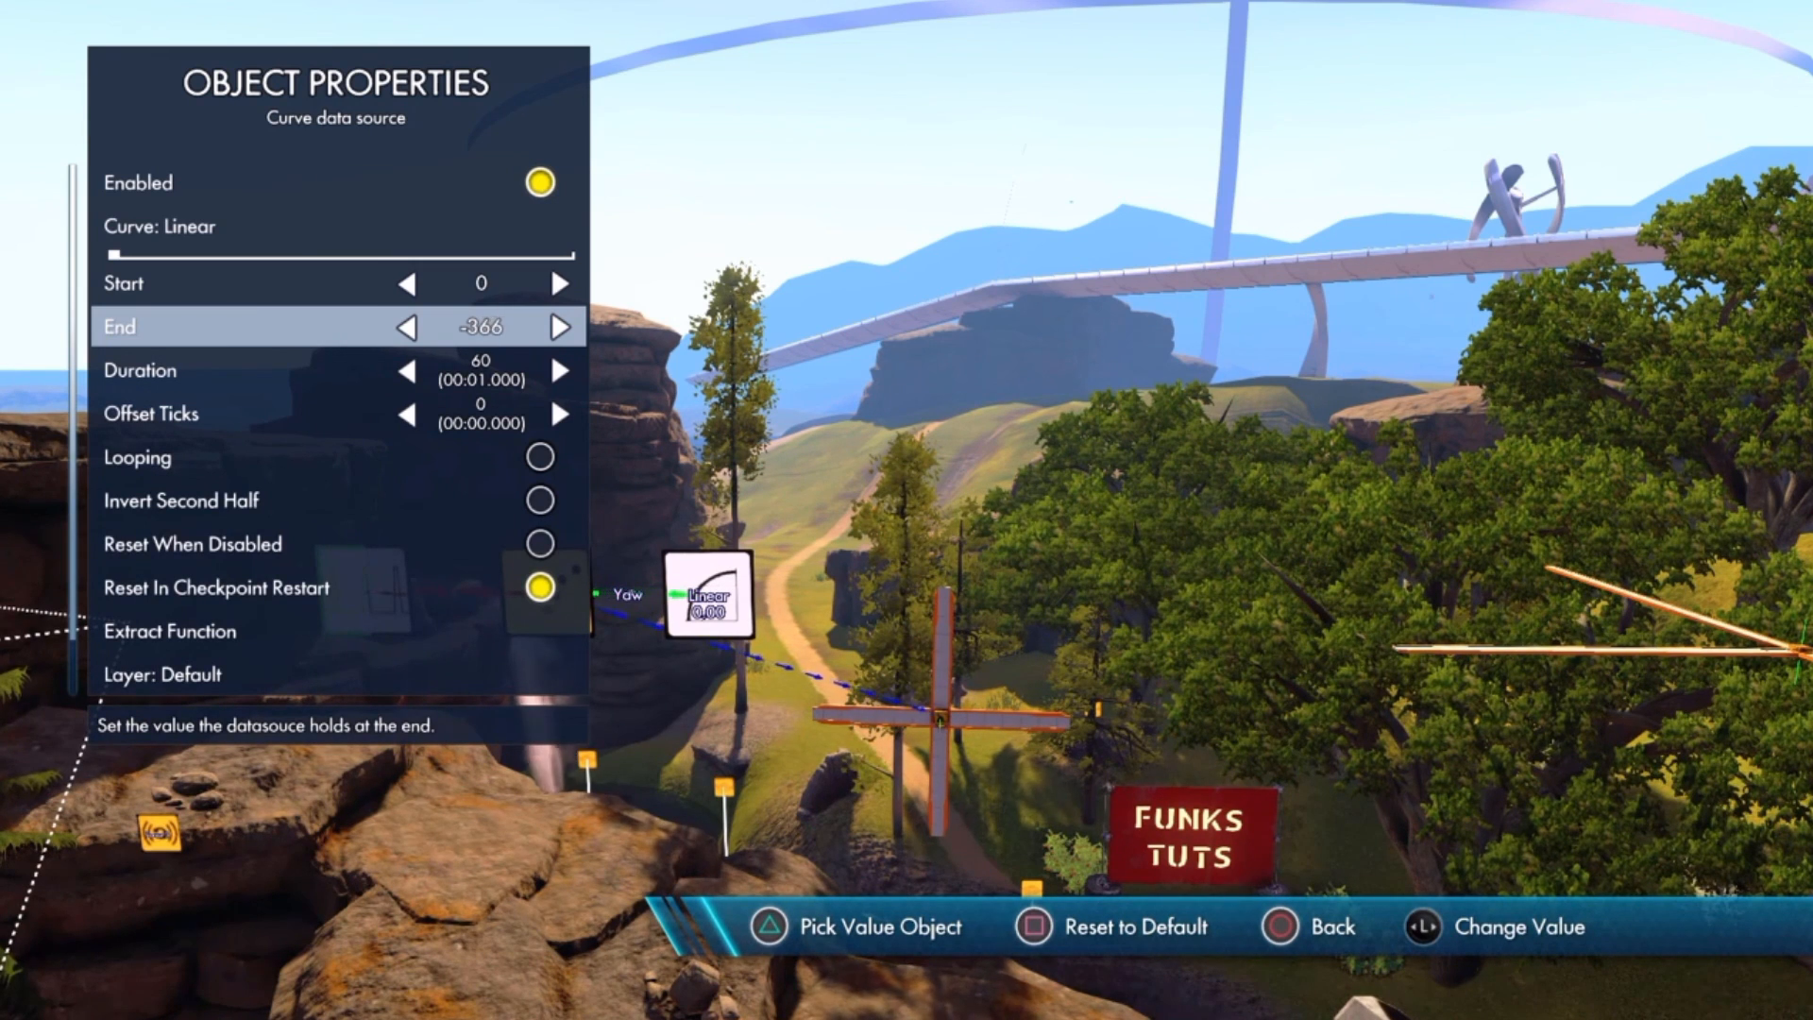
{"action": "key", "text": "Right"}
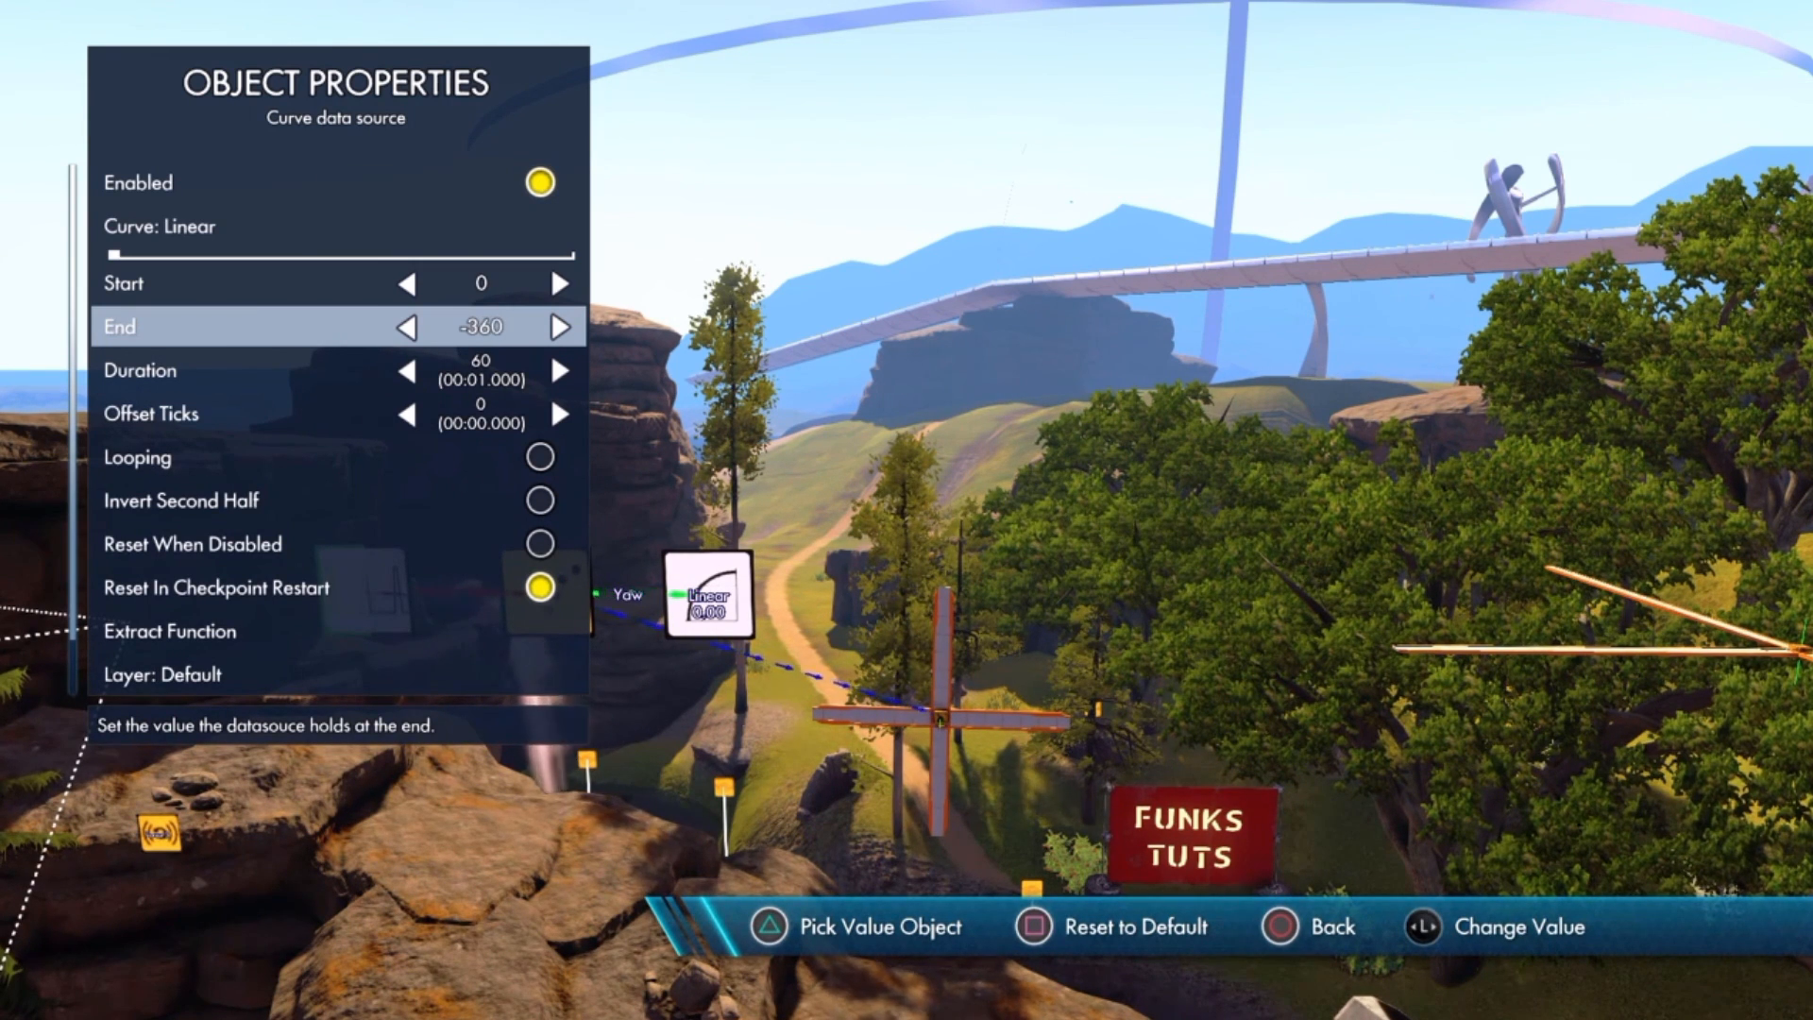
- Turn on Looping for the yaw's Curve data source
{"action": "key", "text": "Down"}
{"action": "key", "text": "Down"}
{"action": "key", "text": "Down"}
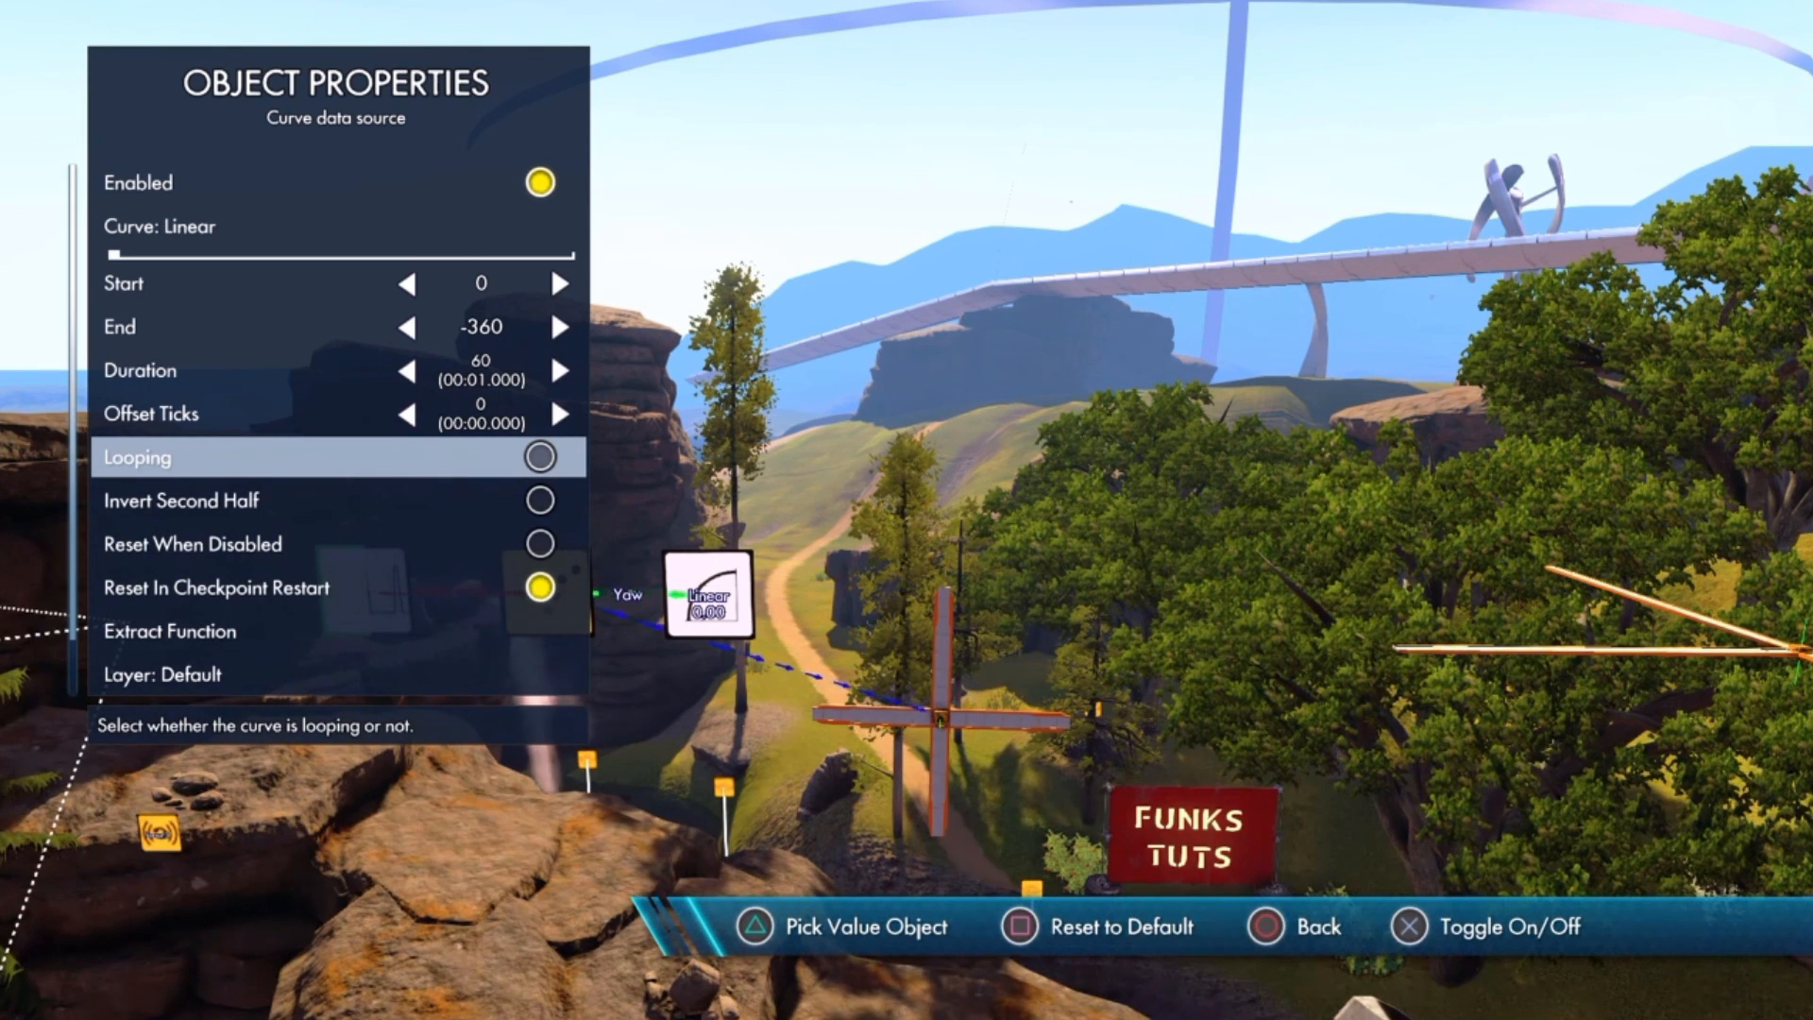
{"action": "key", "text": "Return"}
- Try the Quadratic Ease In Out and Quadratic Ease In curve types, and return the Curve data source to Linear
{"action": "key", "text": "Up"}
{"action": "key", "text": "Up"}
{"action": "key", "text": "Up"}
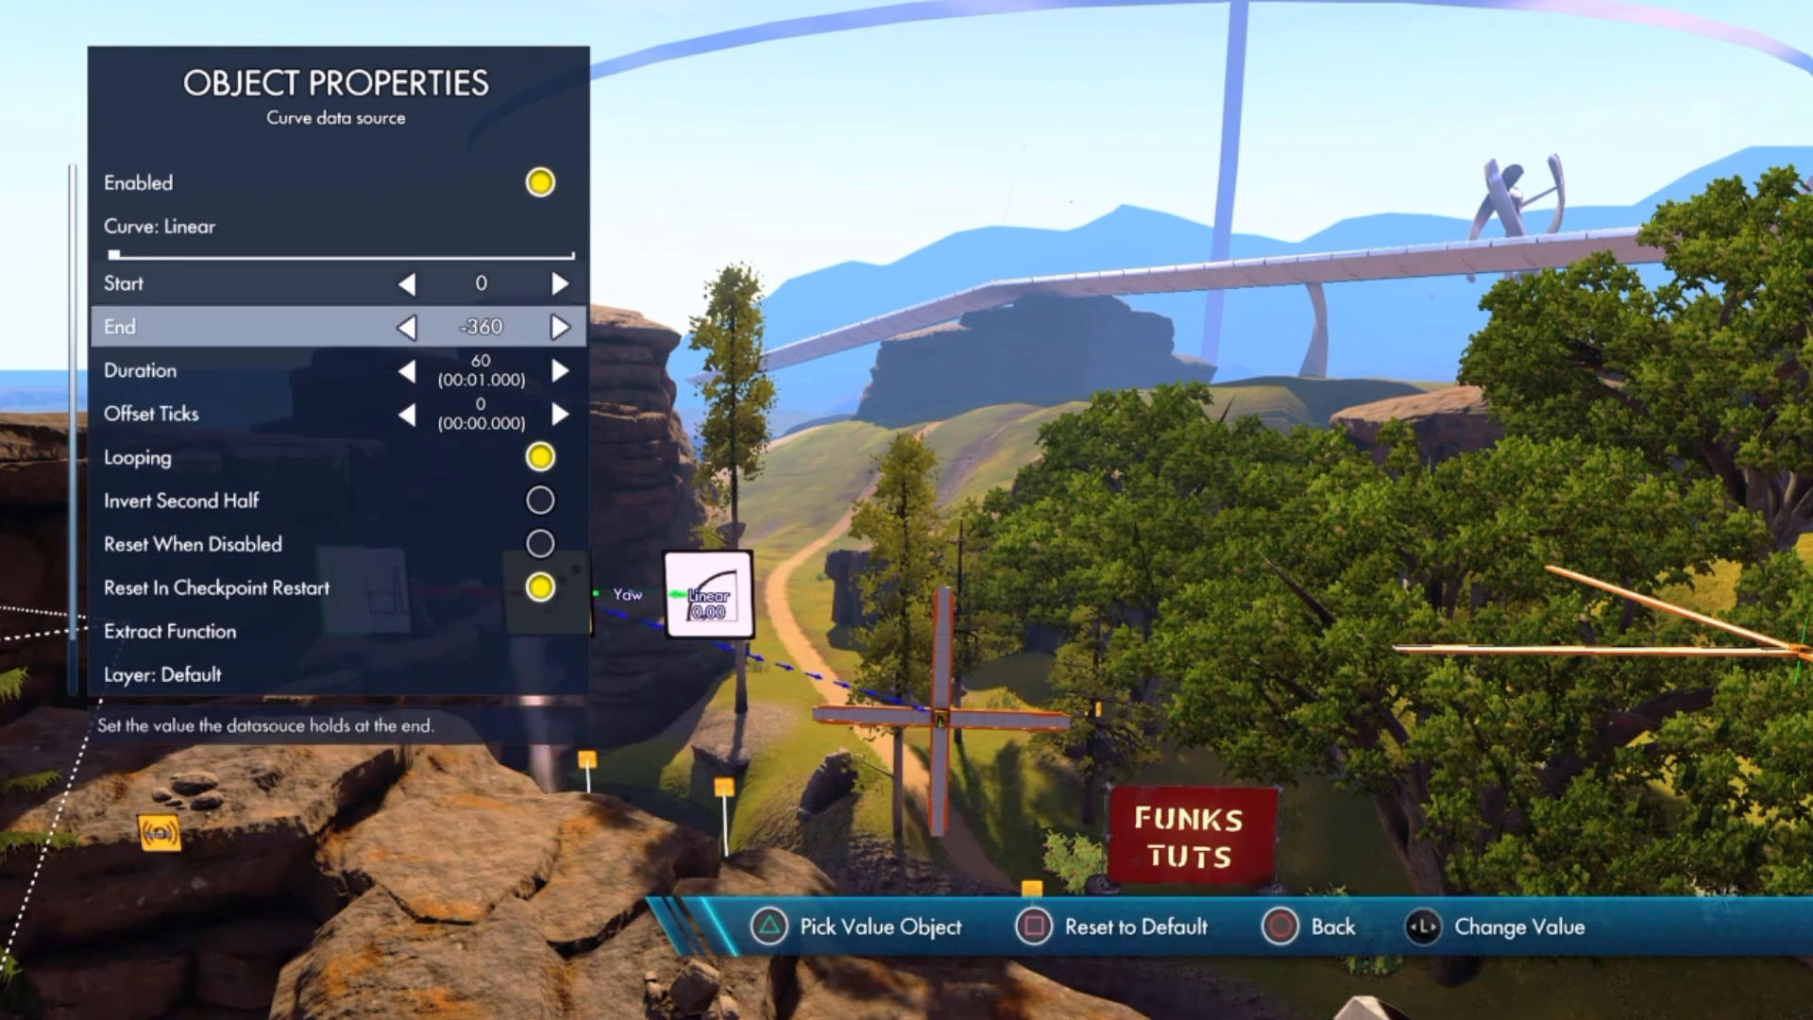
{"action": "key", "text": "Up"}
{"action": "key", "text": "Up"}
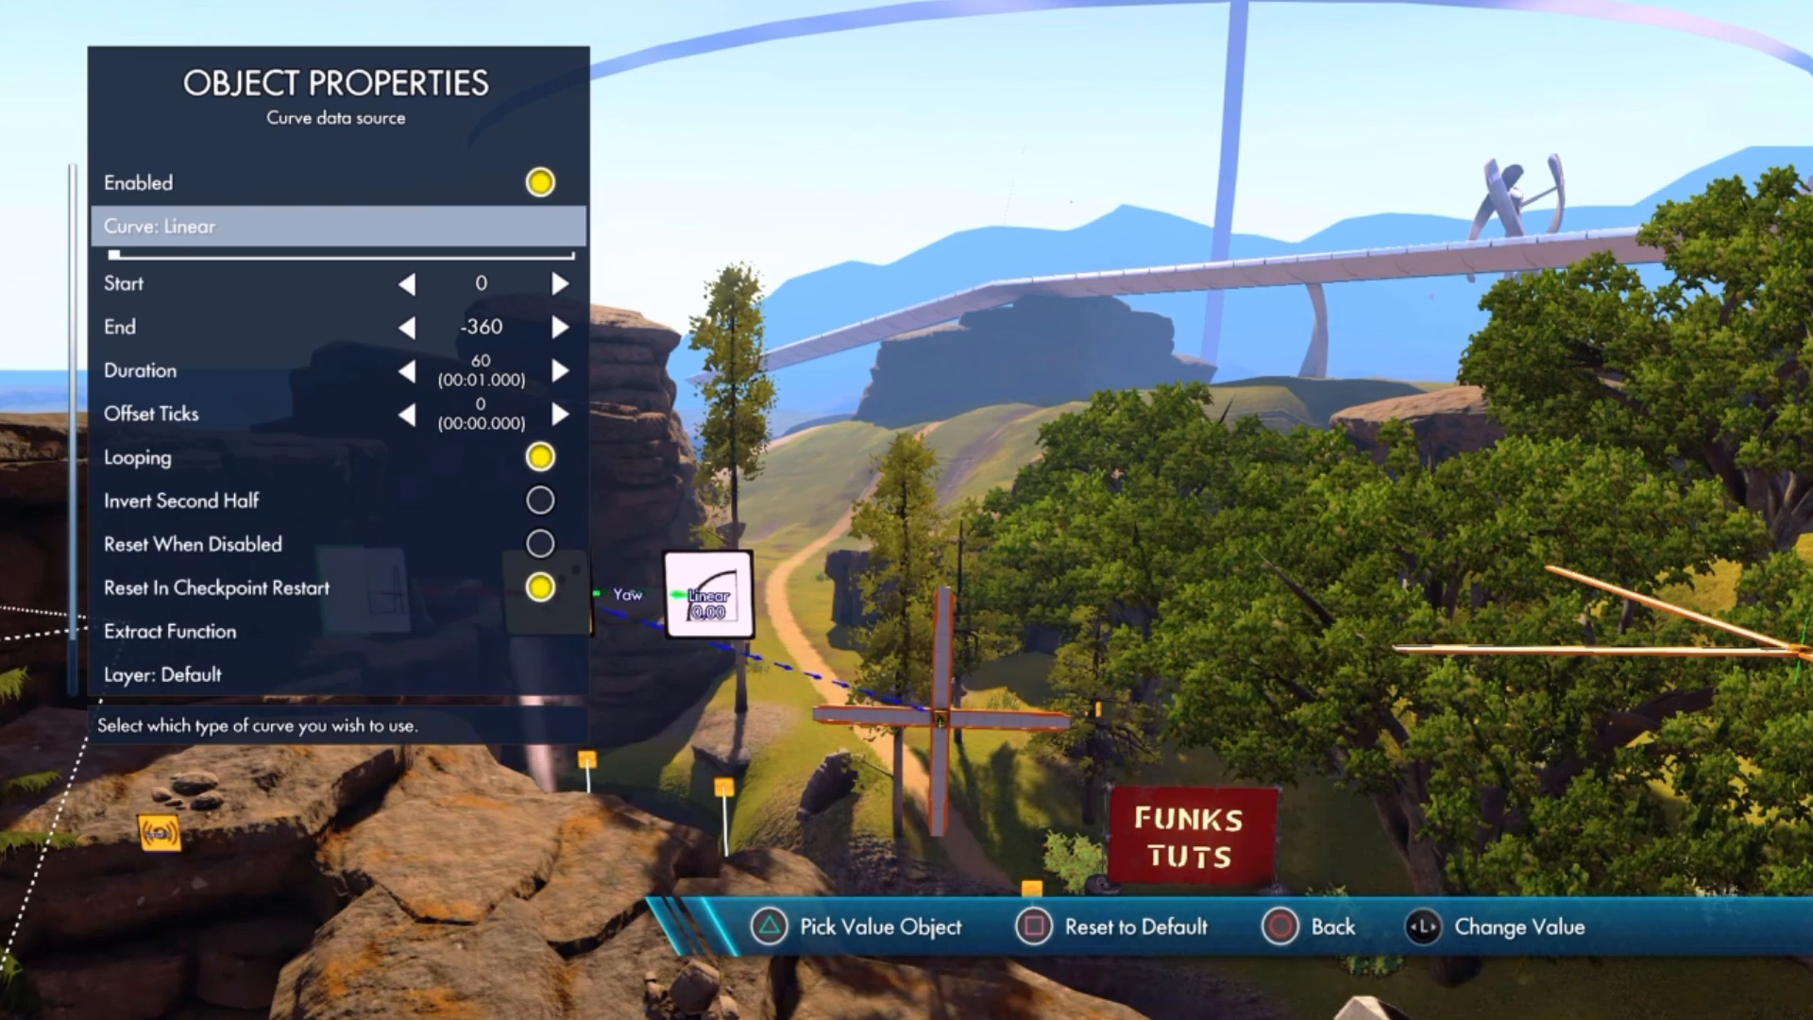
{"action": "key", "text": "Right"}
{"action": "key", "text": "Right"}
{"action": "key", "text": "Right"}
{"action": "key", "text": "Right"}
{"action": "key", "text": "Right"}
{"action": "key", "text": "Right"}
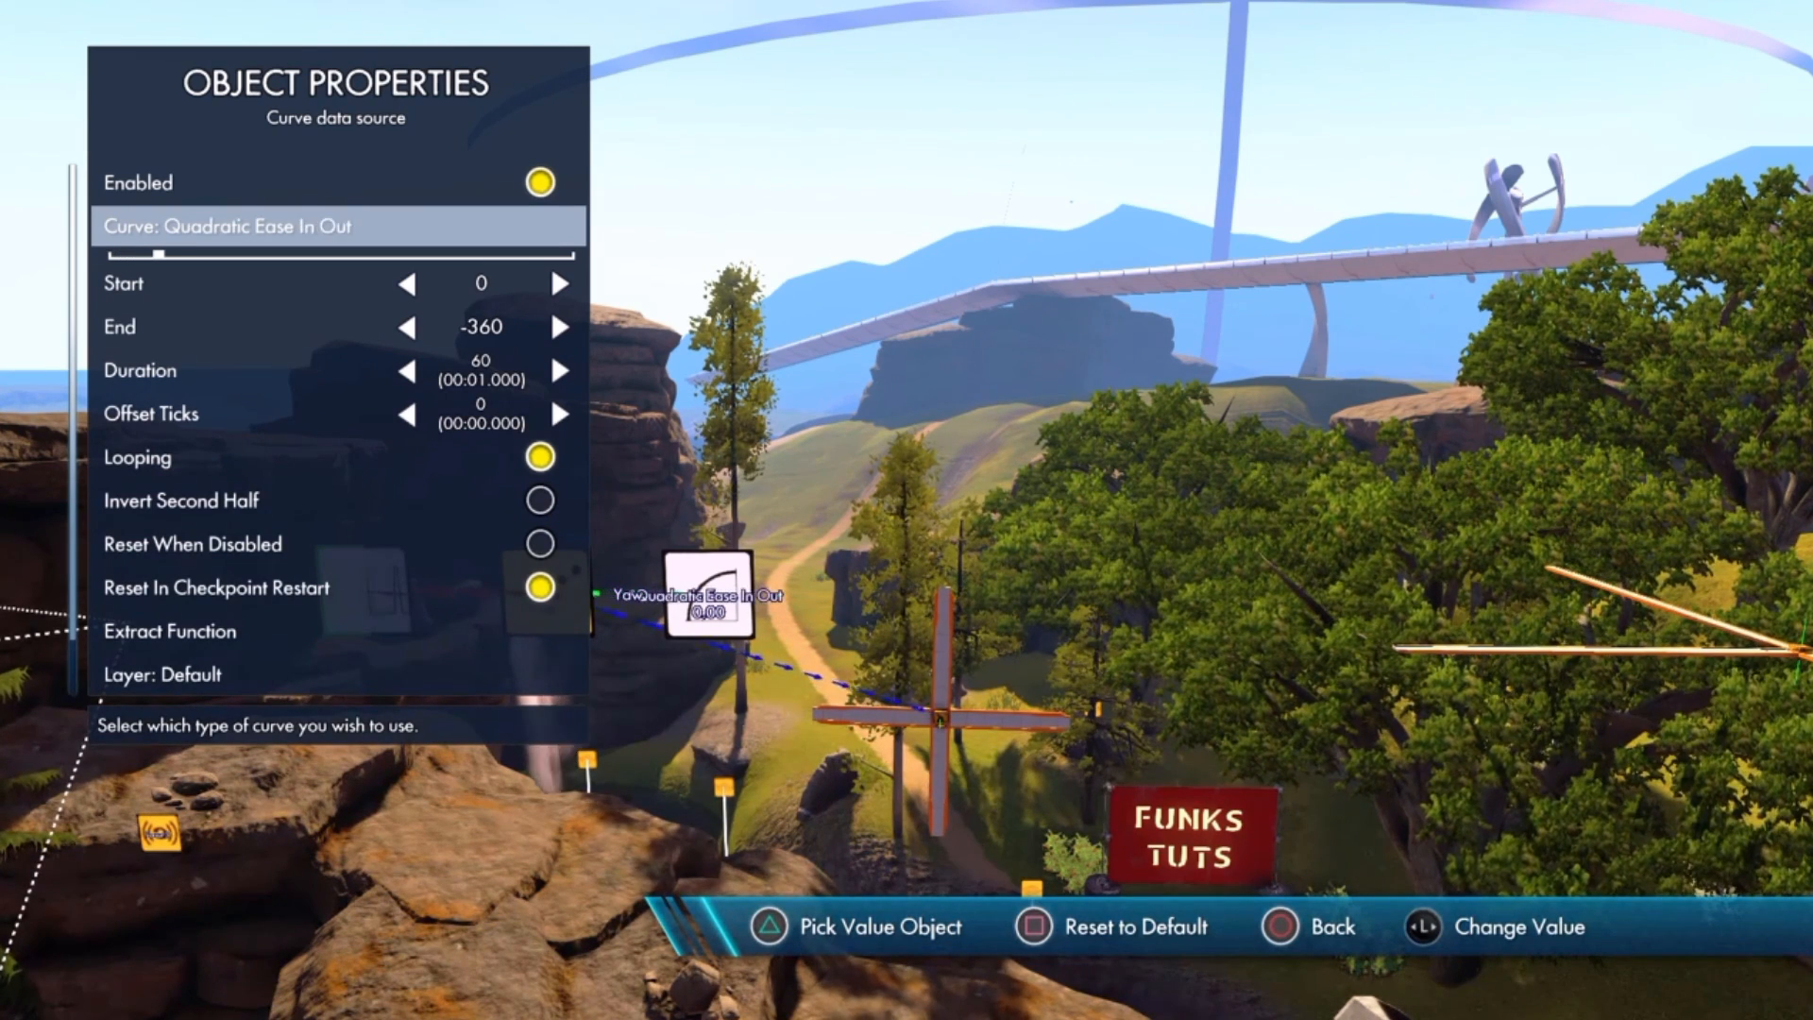
{"action": "key", "text": "Left"}
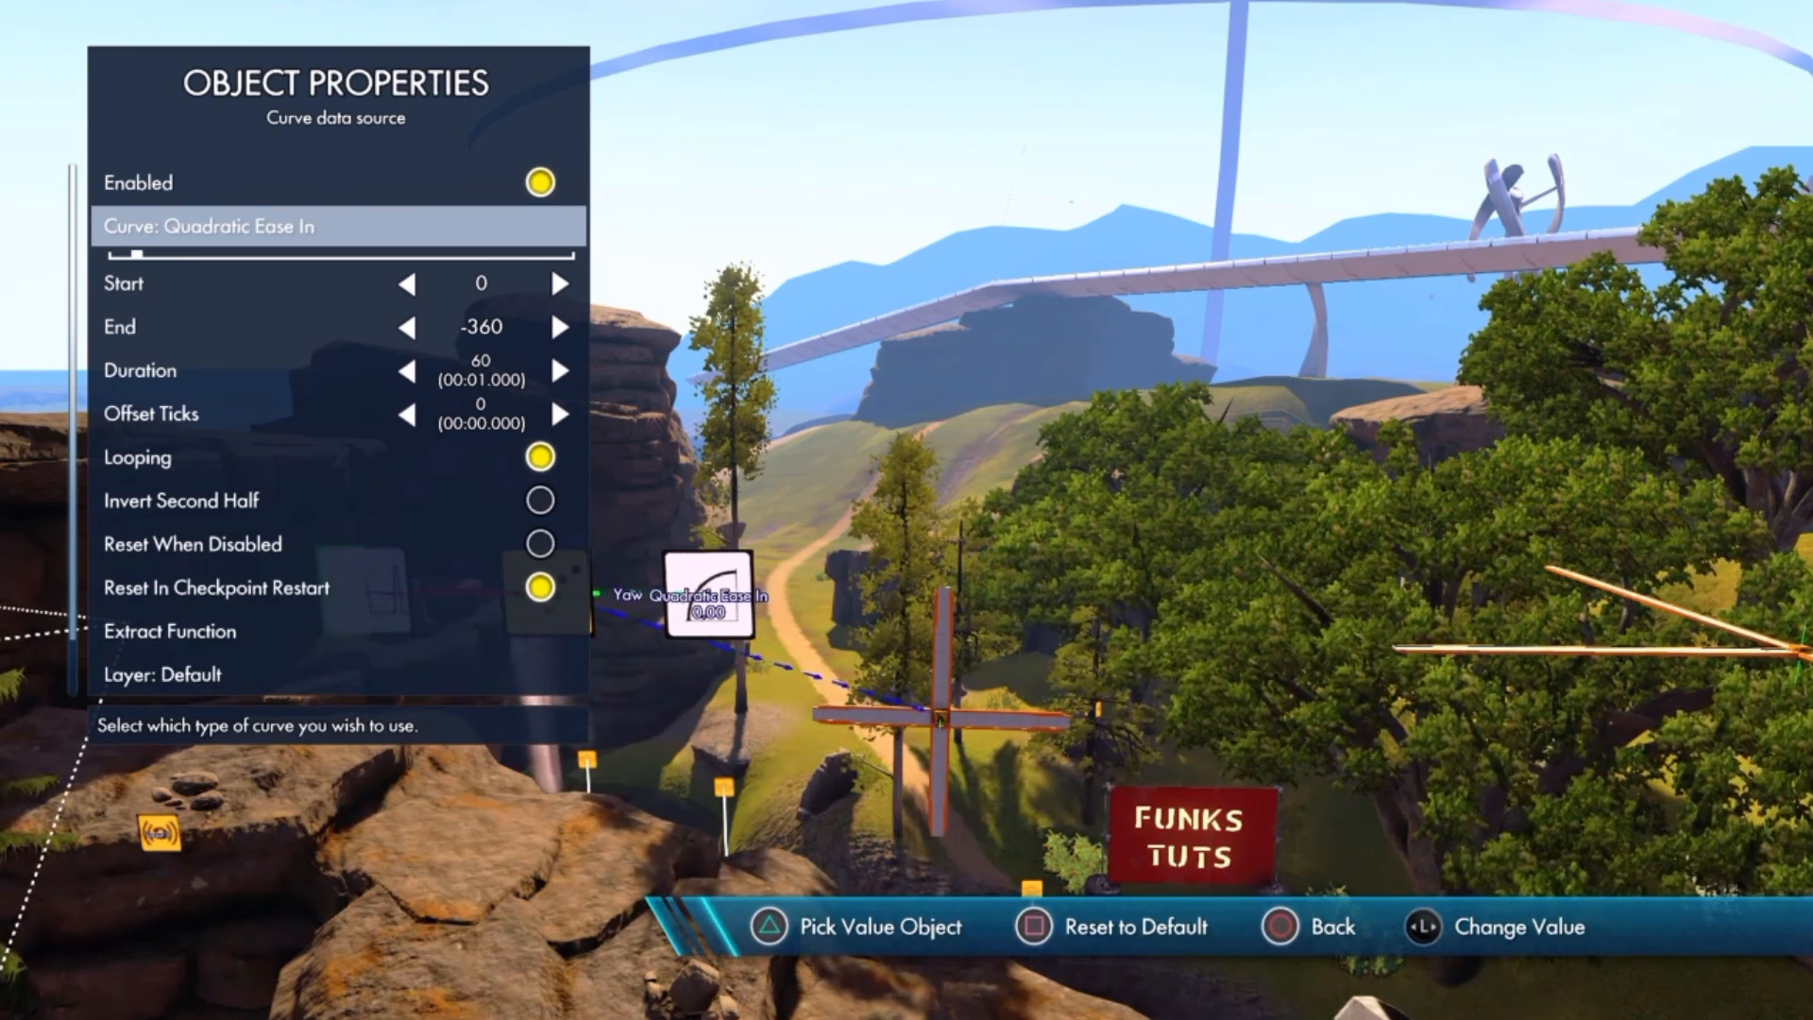
{"action": "key", "text": "Left"}
{"action": "key", "text": "Left"}
{"action": "key", "text": "Left"}
{"action": "key", "text": "Left"}
{"action": "key", "text": "Left"}
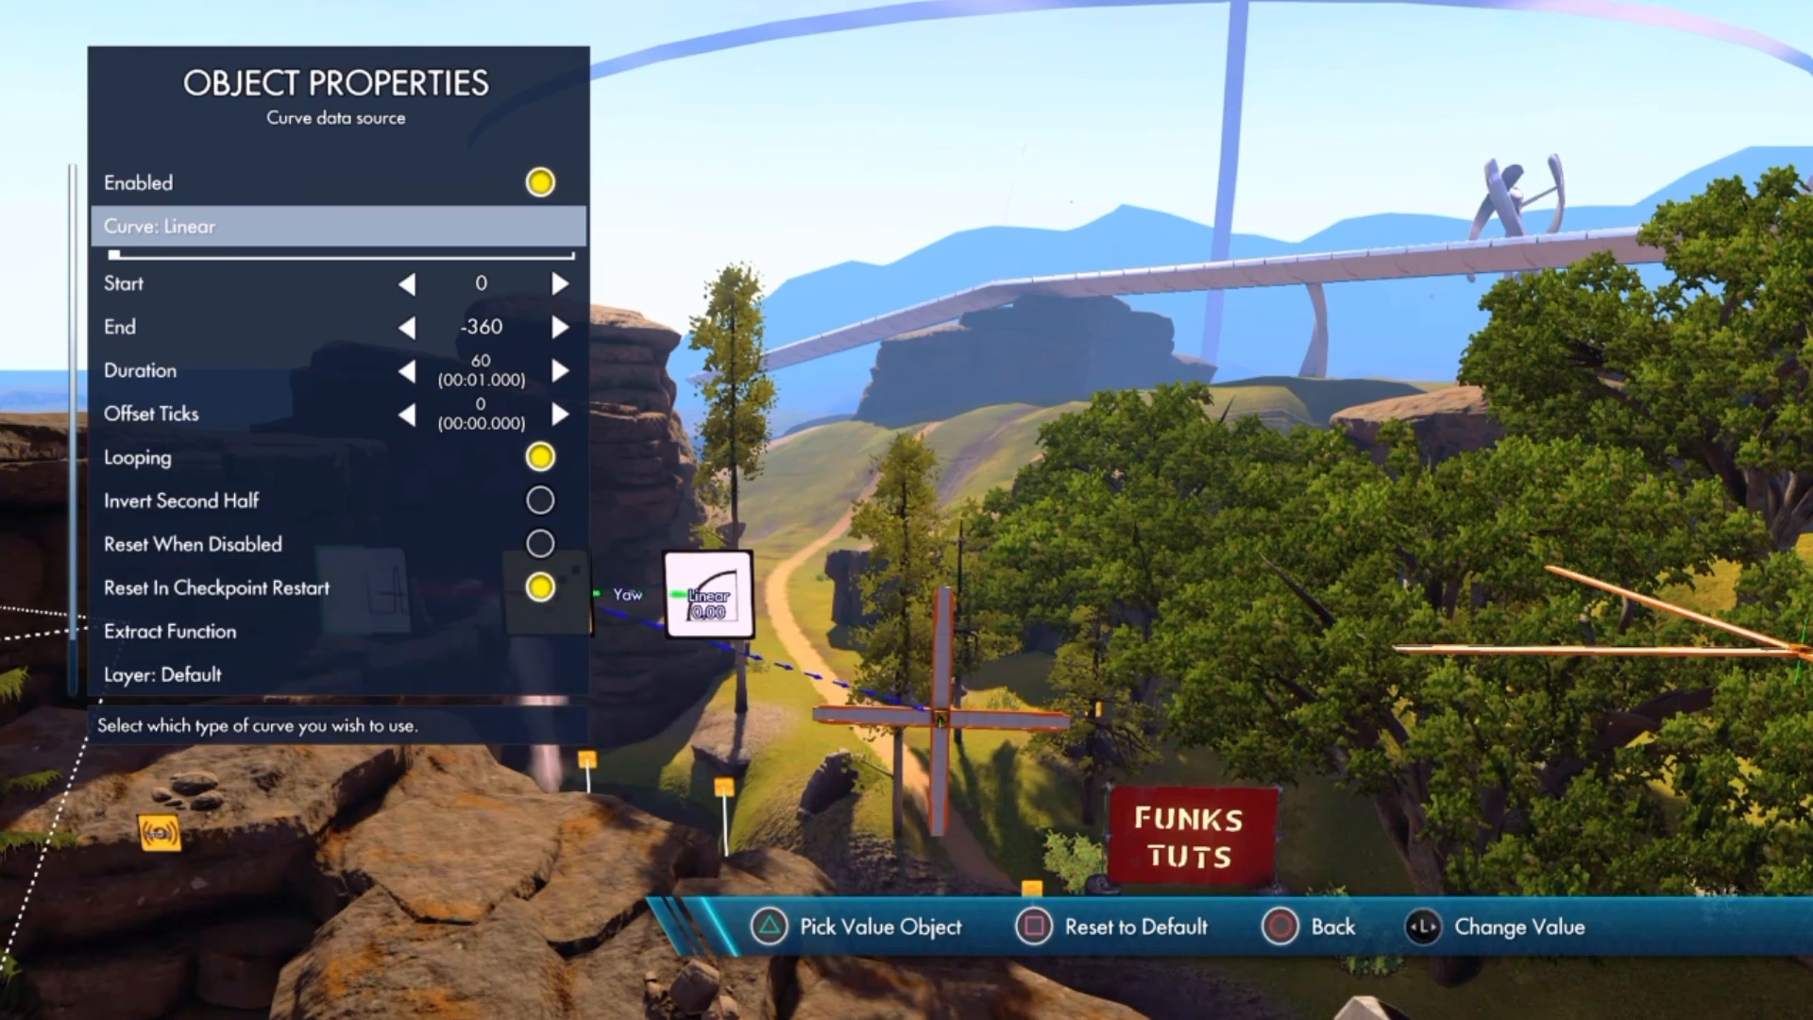
{"action": "key", "text": "Escape"}
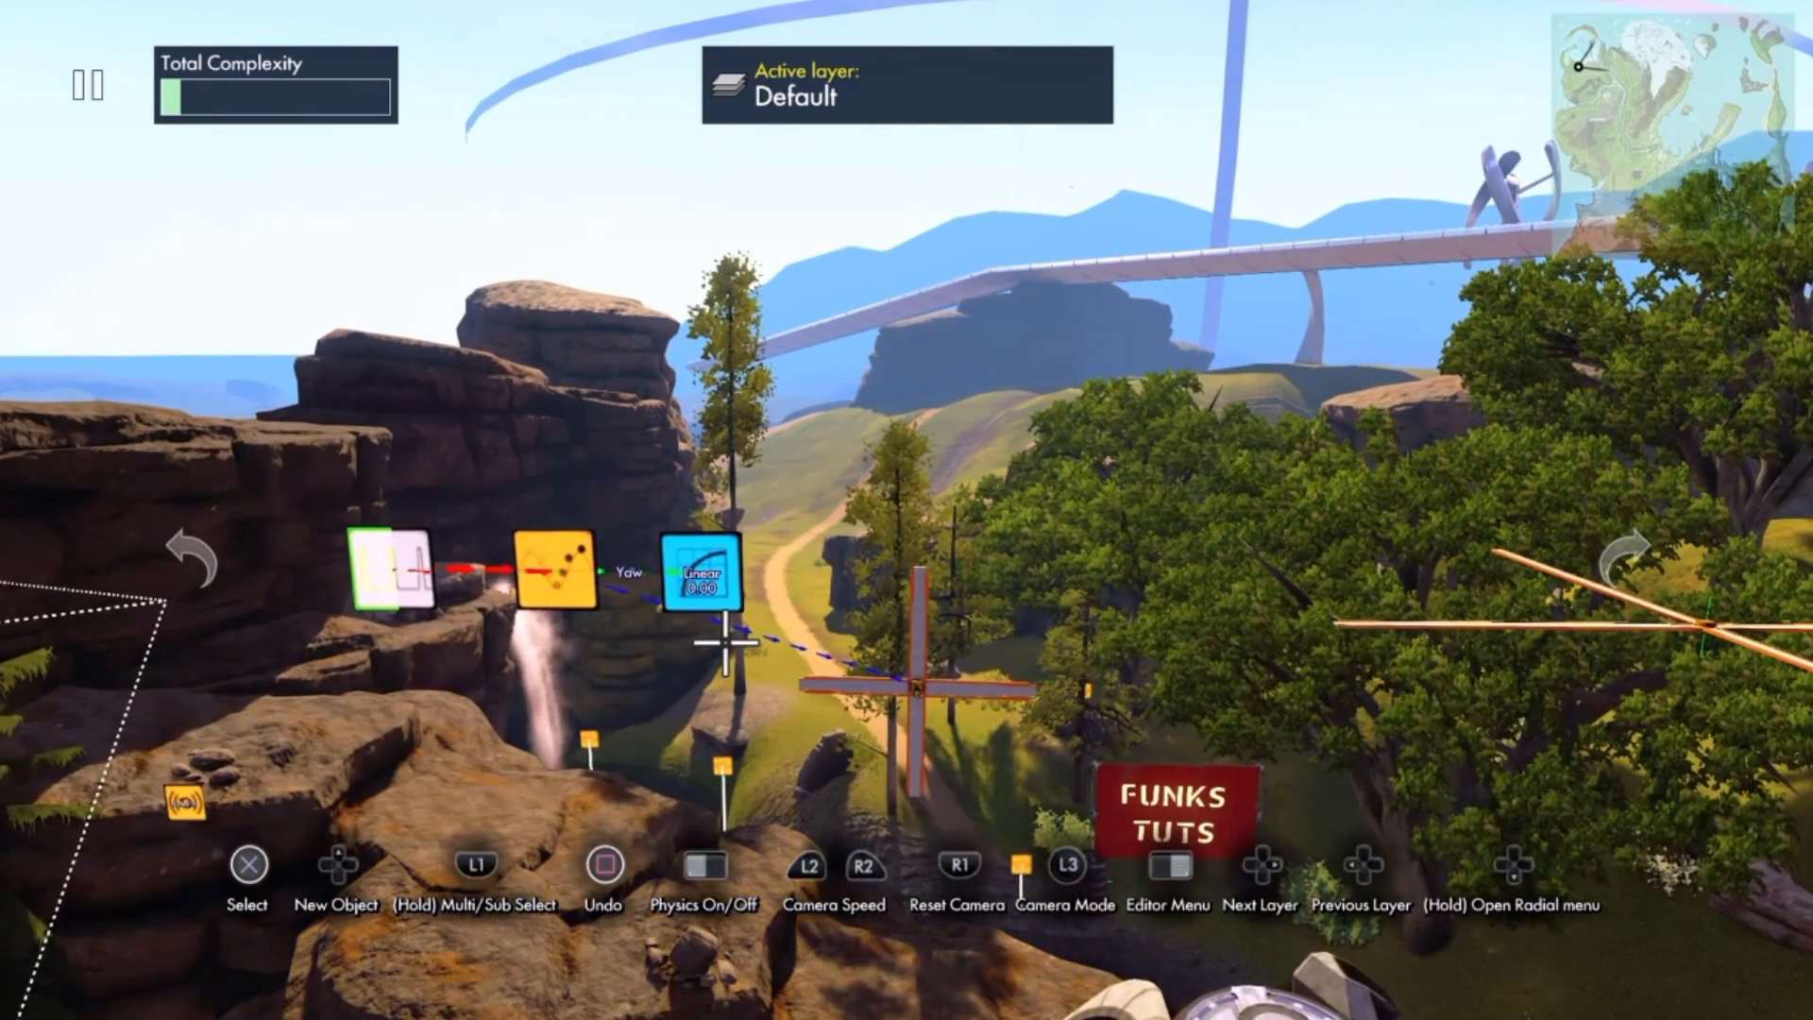
- Set the Duration of the yaw's Curve data source to 34 ticks and briefly run physics
{"action": "key", "text": "space"}
{"action": "key", "text": "space"}
{"action": "key", "text": "Return"}
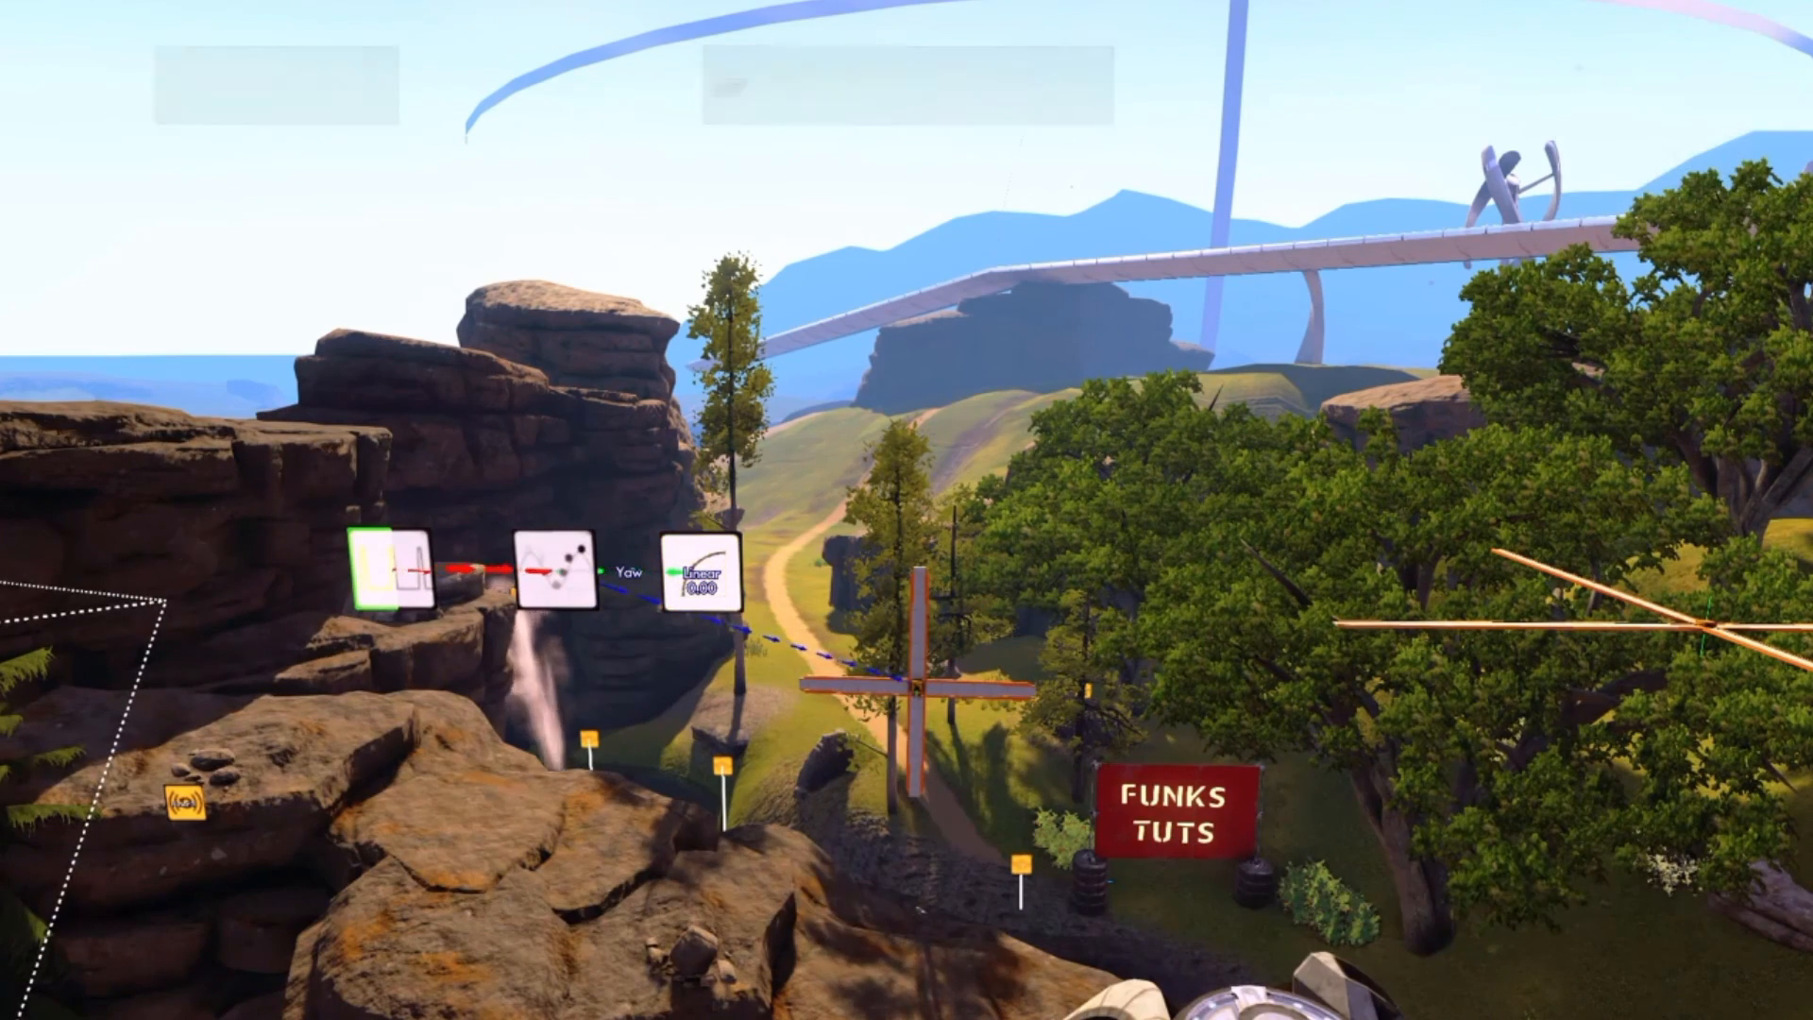
{"action": "key", "text": "Down"}
{"action": "key", "text": "Down"}
{"action": "key", "text": "Down"}
{"action": "key", "text": "Down"}
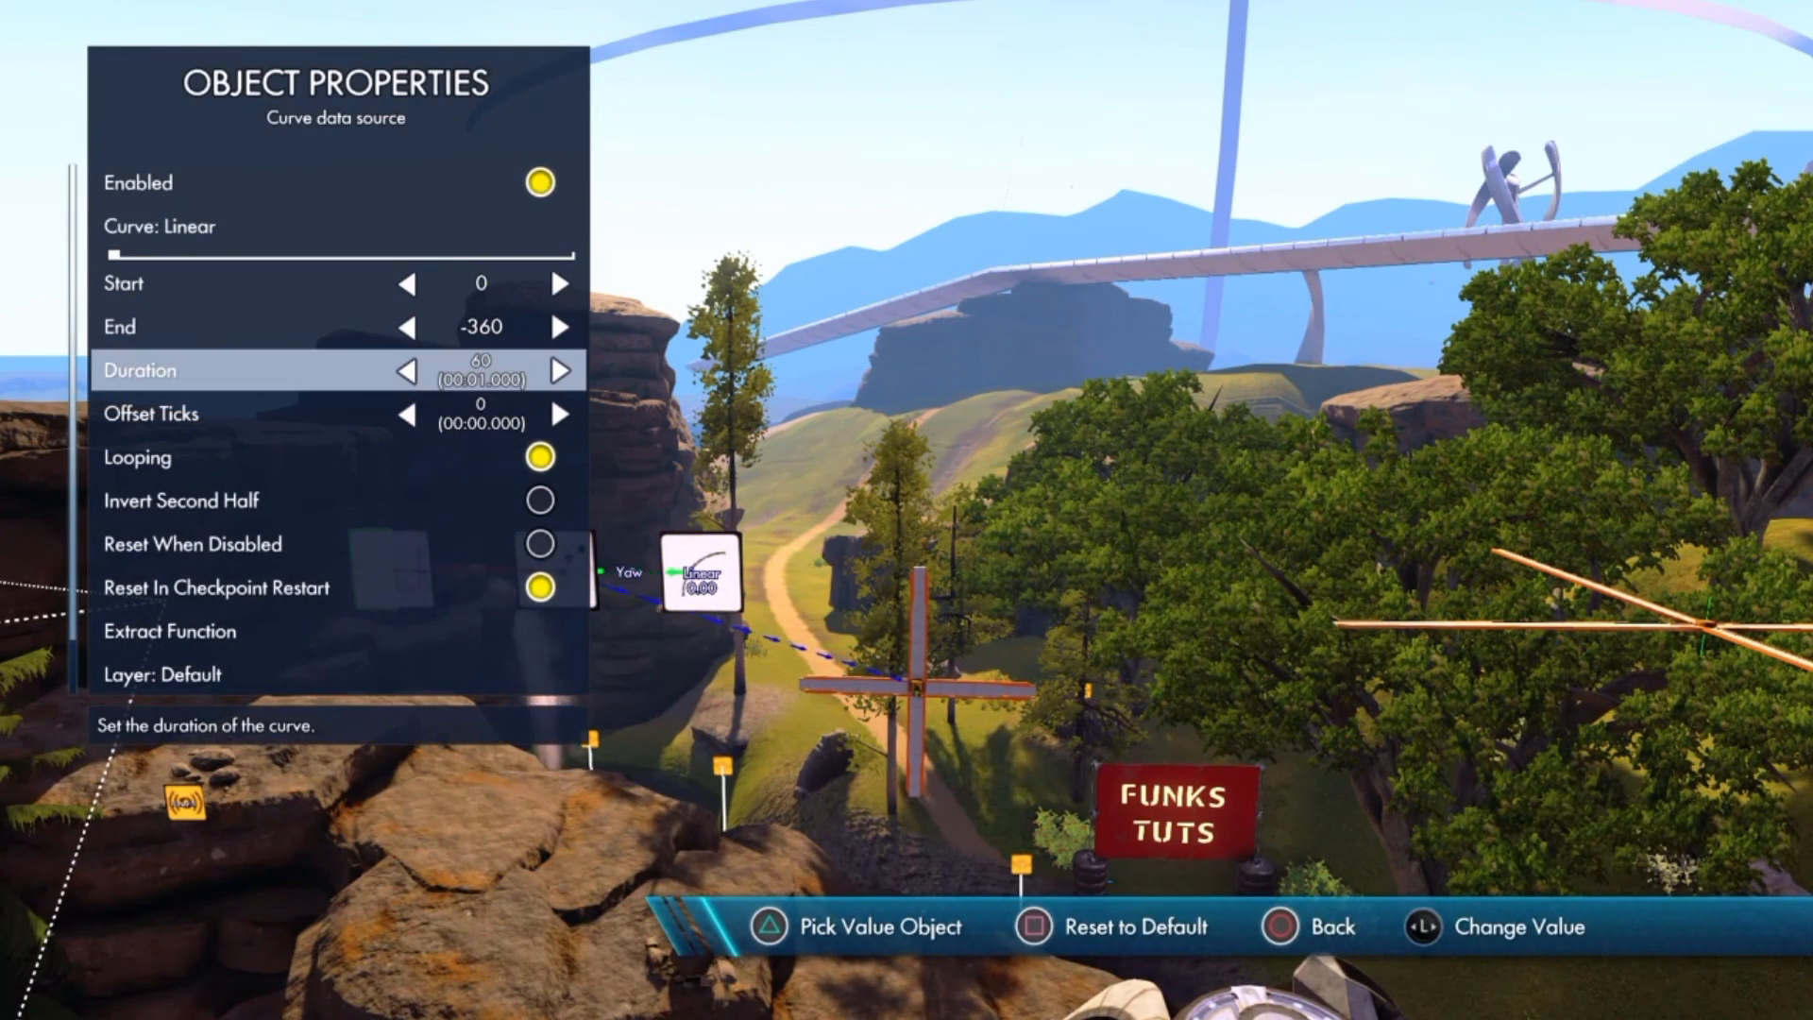
{"action": "key", "text": "Left"}
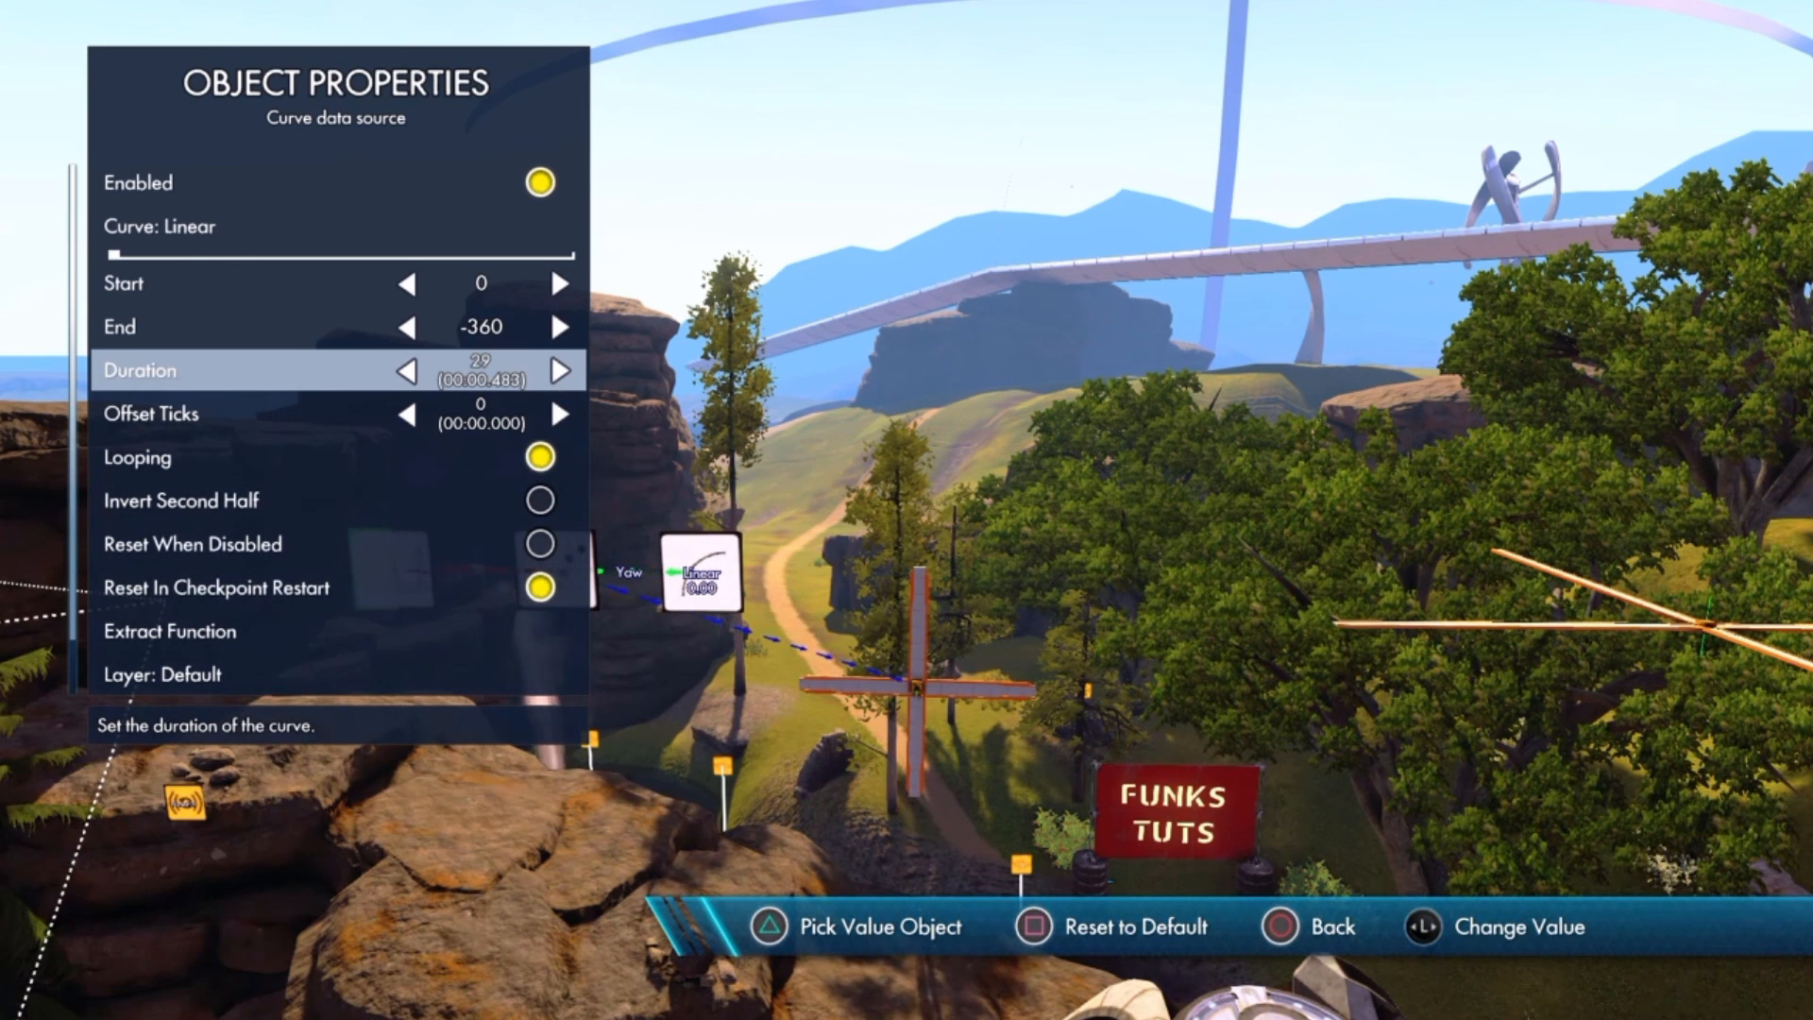
{"action": "key", "text": "Right"}
{"action": "key", "text": "Right"}
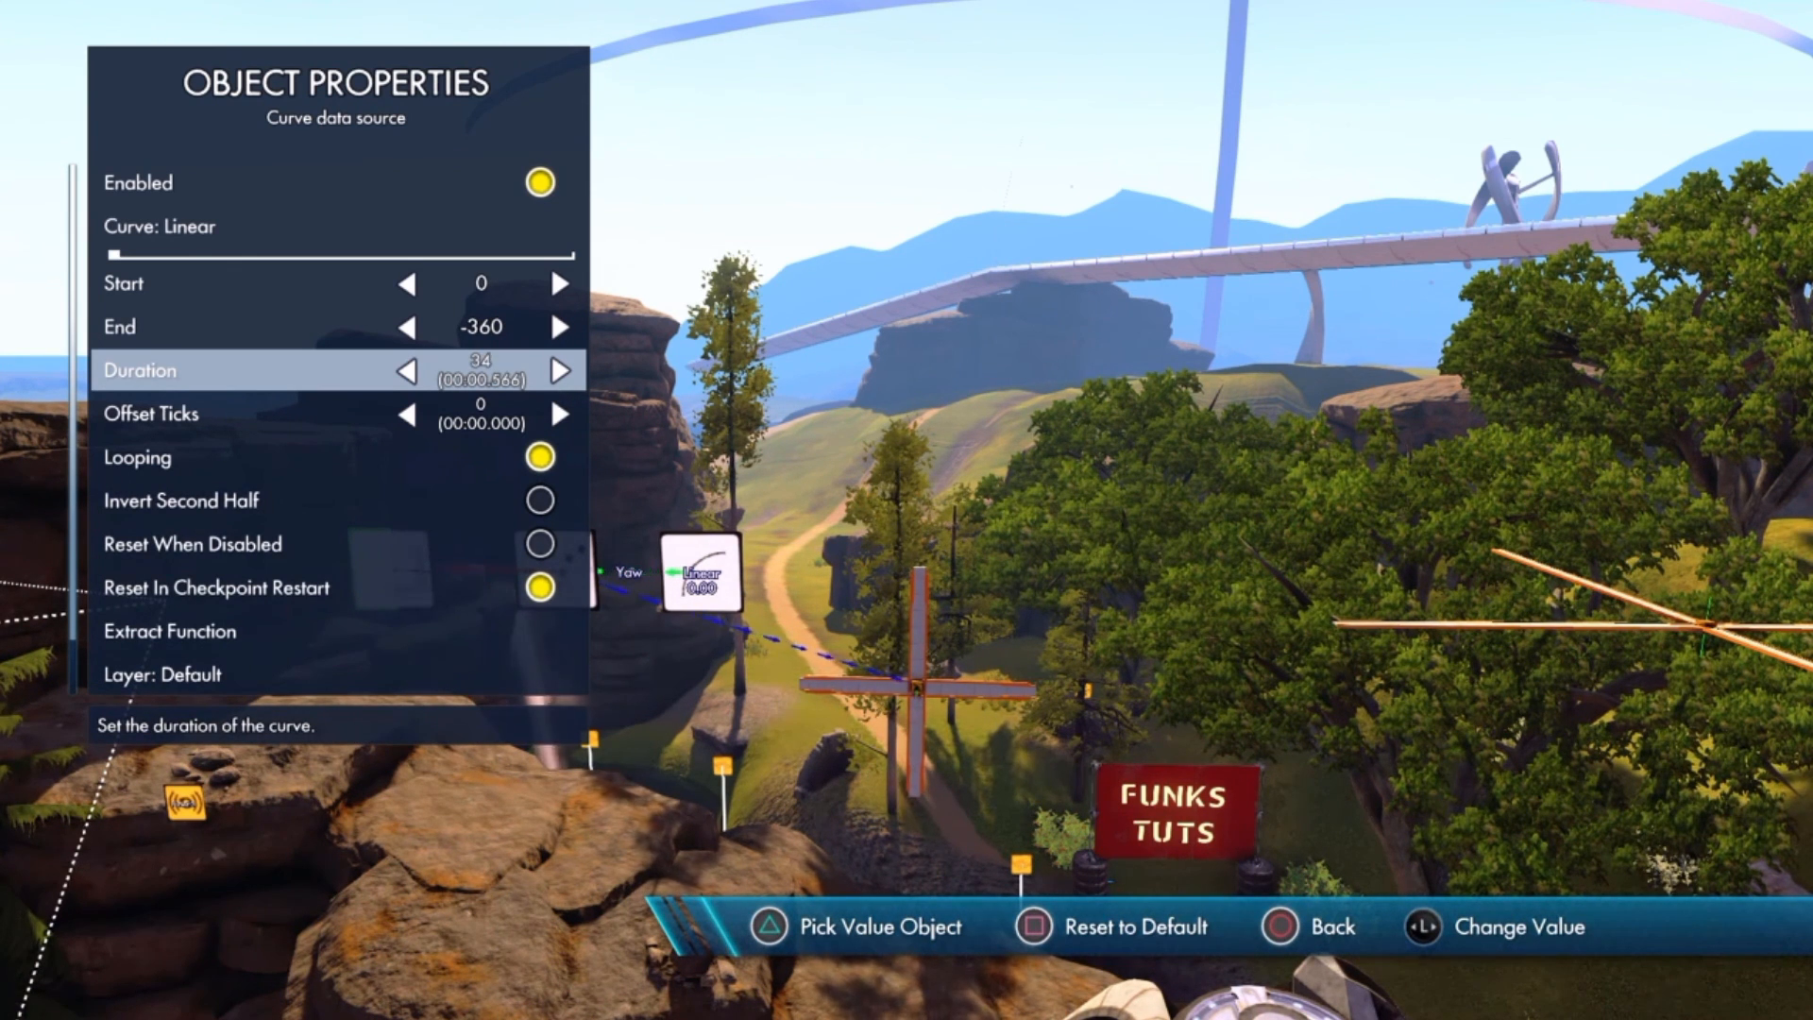
{"action": "key", "text": "Escape"}
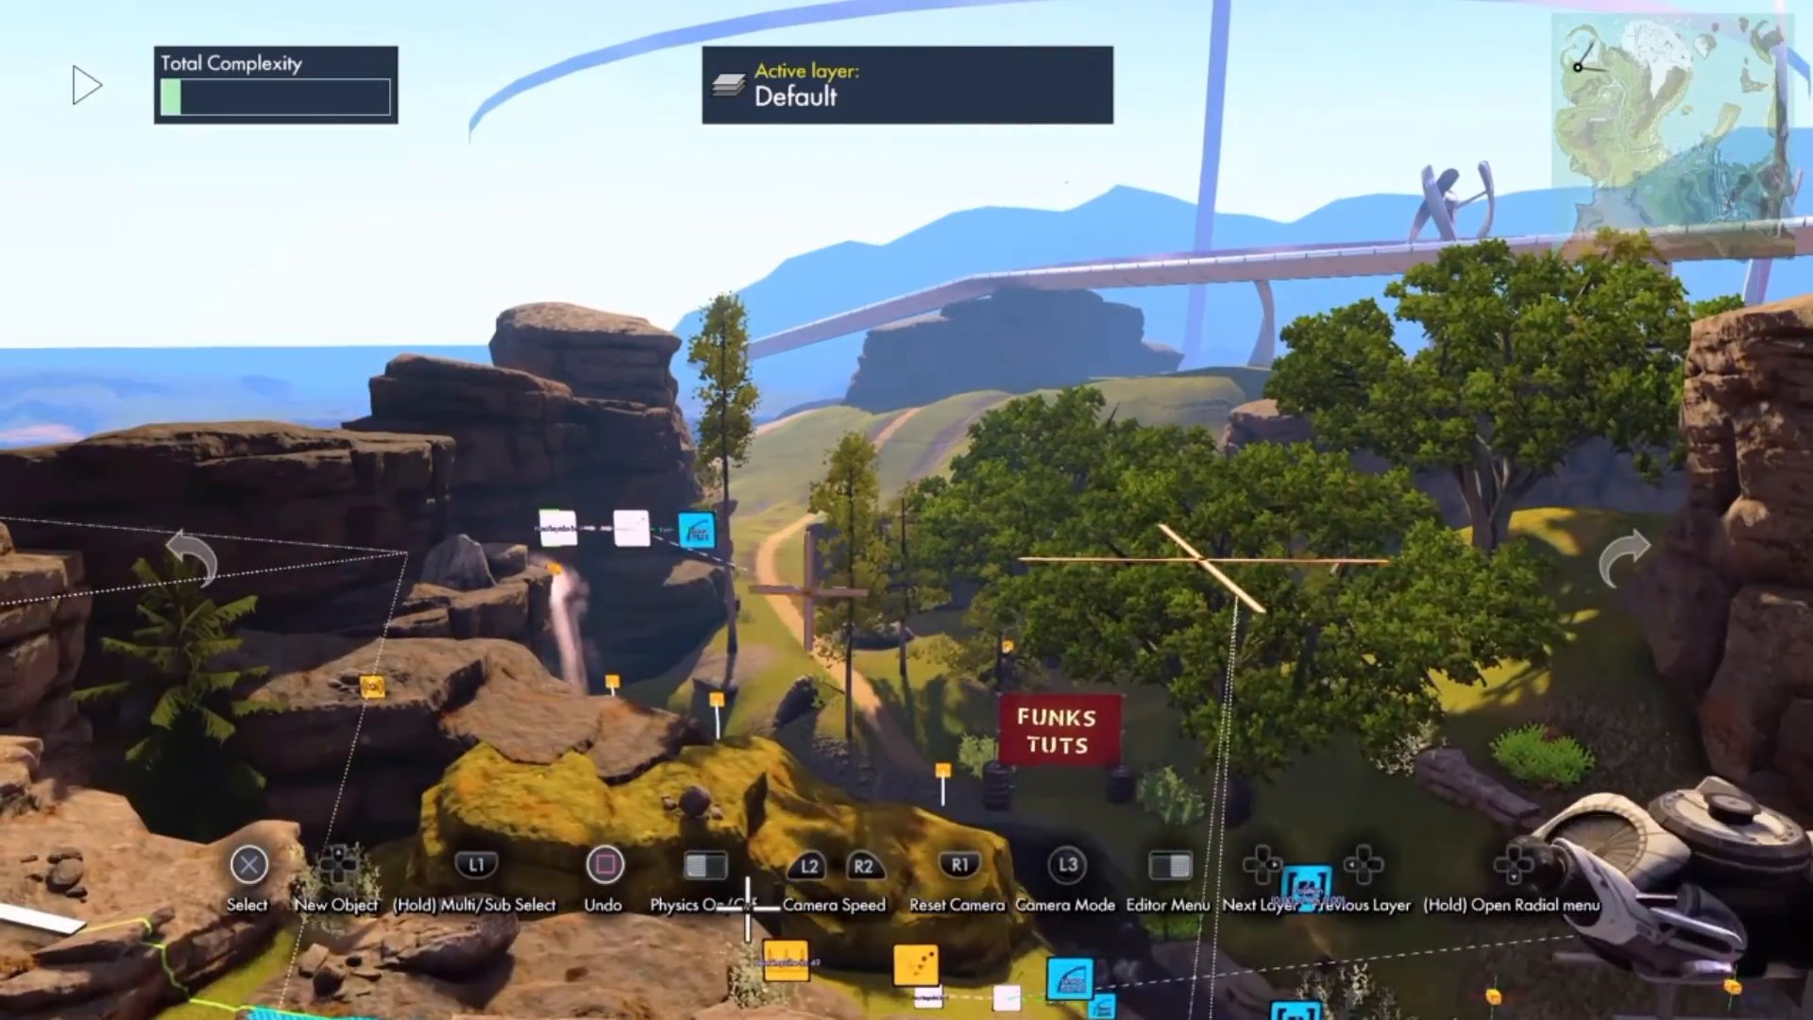
{"action": "key", "text": "space"}
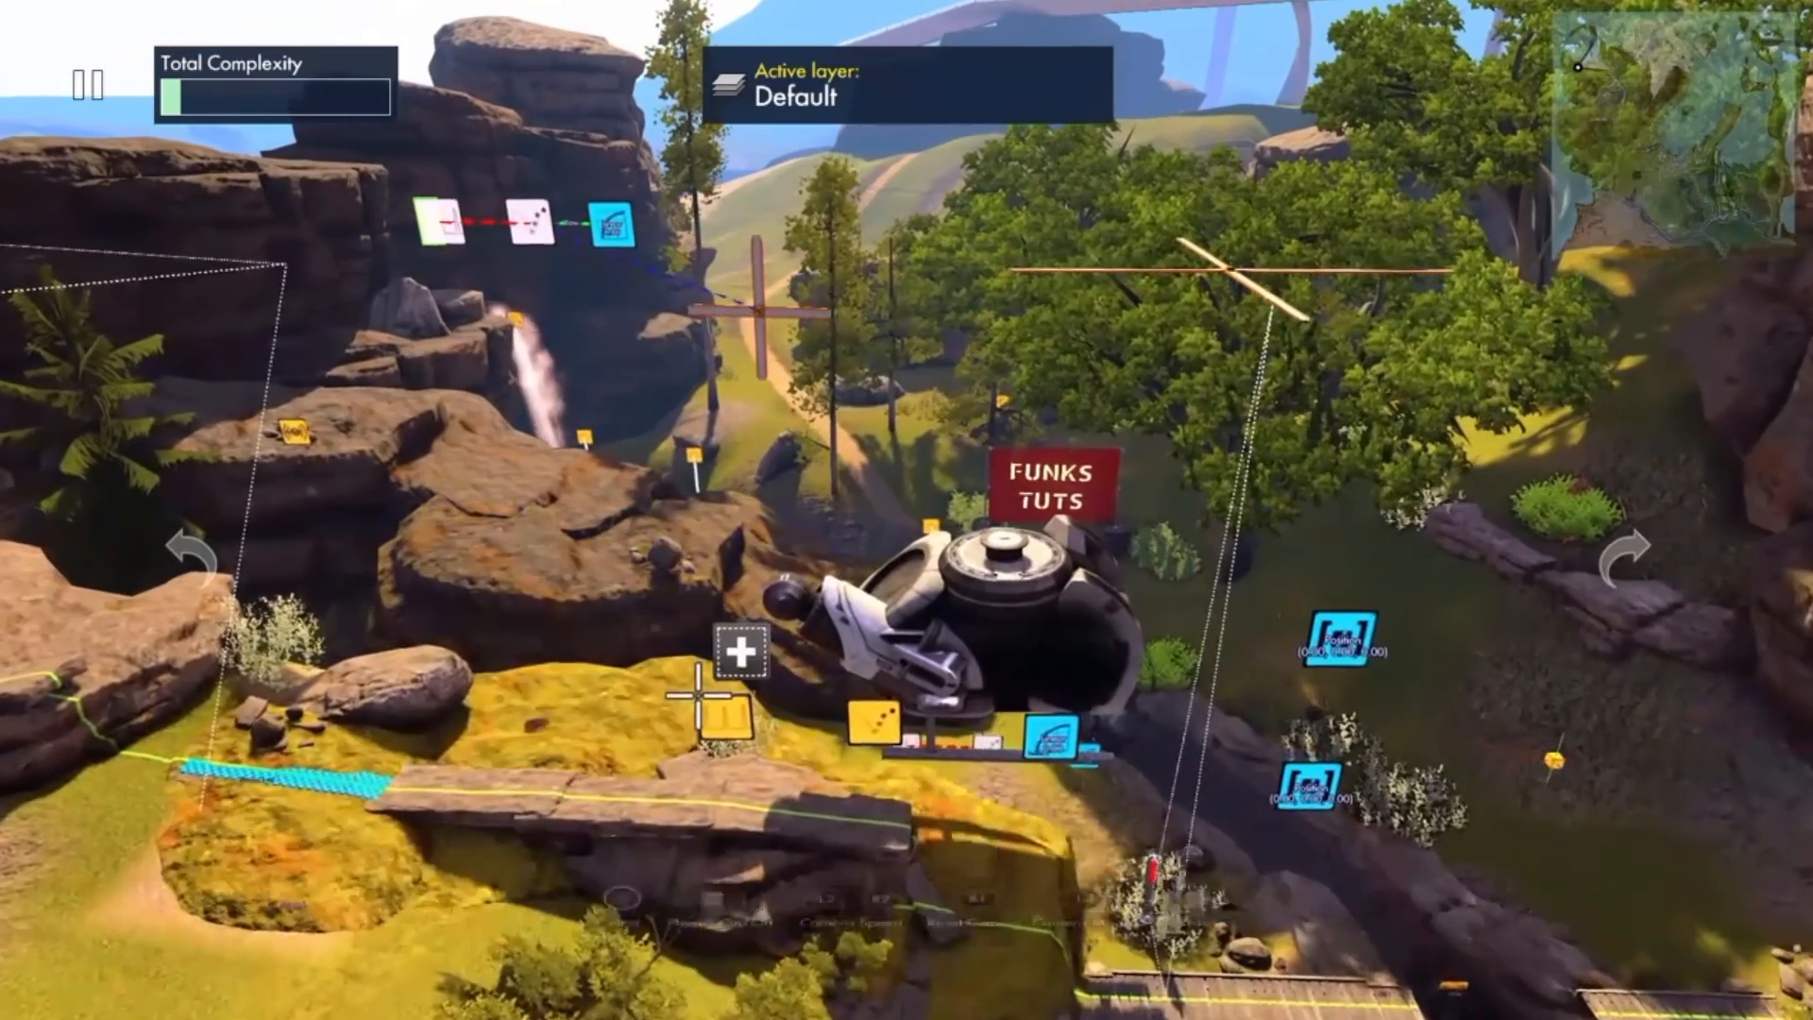
- Move the unlinked interval trigger, object position event and Curve data source together to just above the horizontal cross-shaped rotor
{"action": "left_click", "coordinate": [726, 714]}
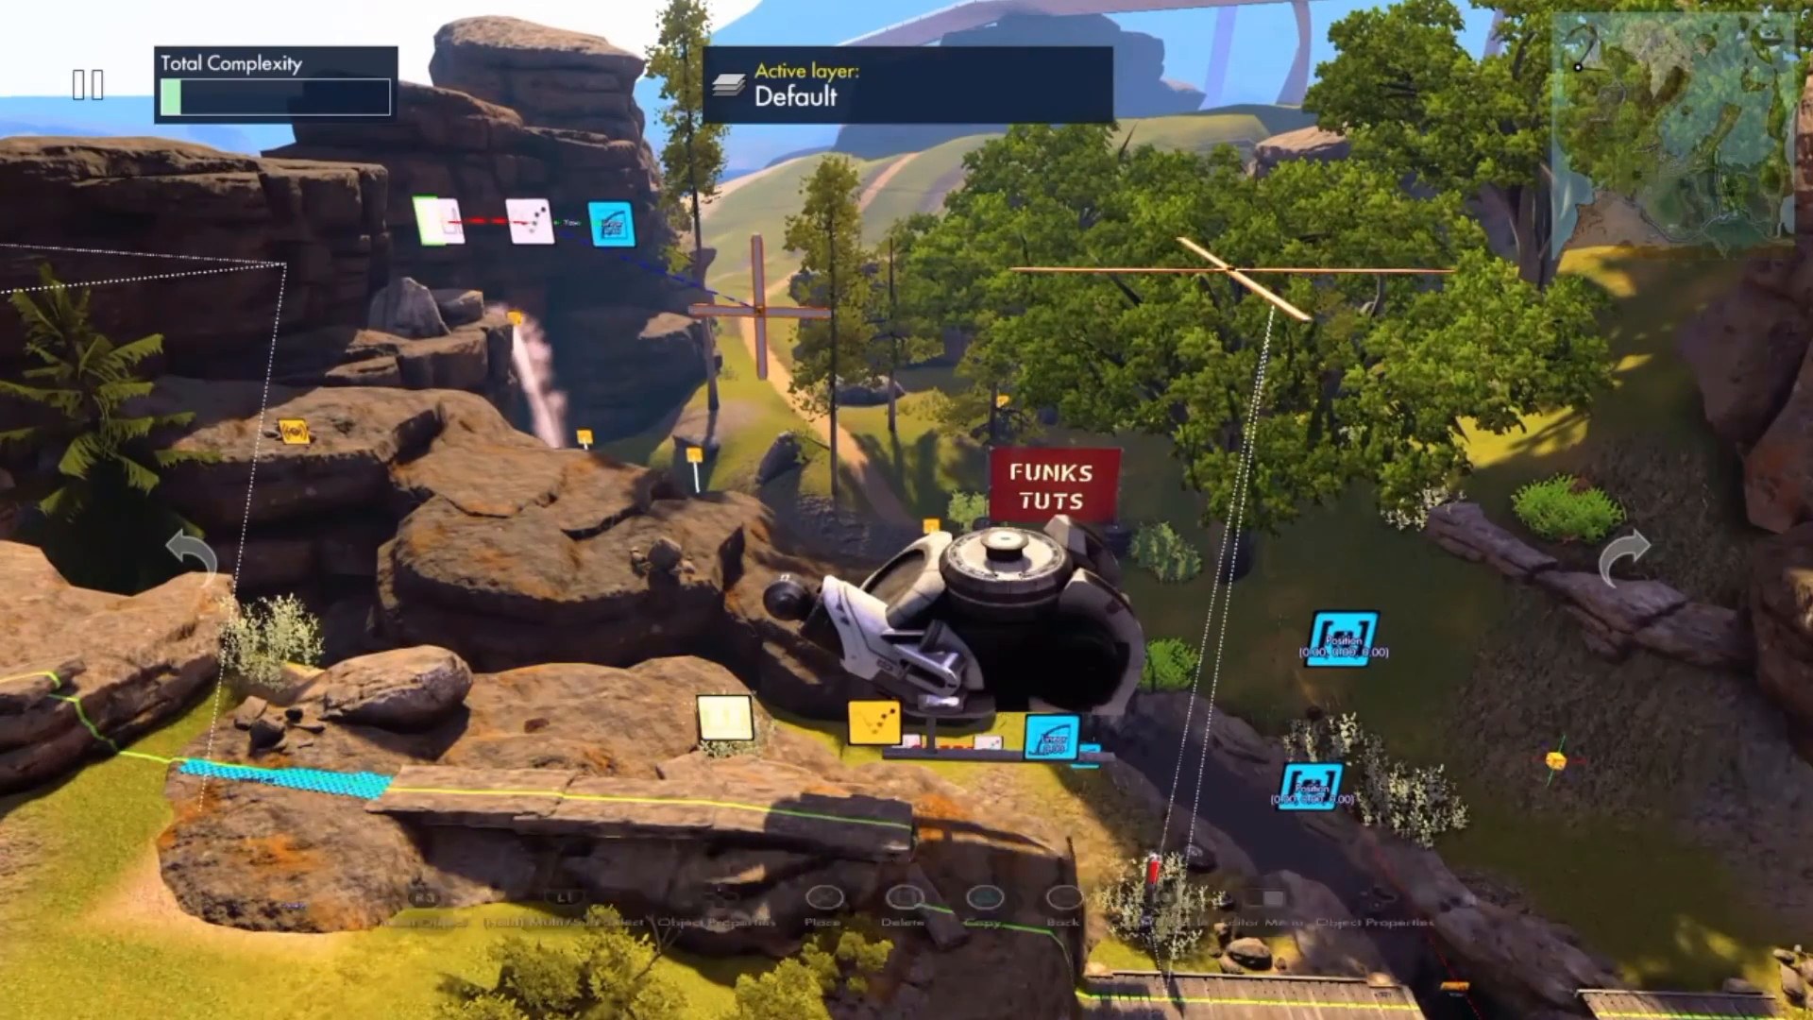
{"action": "left_click", "coordinate": [762, 720]}
{"action": "left_click", "coordinate": [876, 724]}
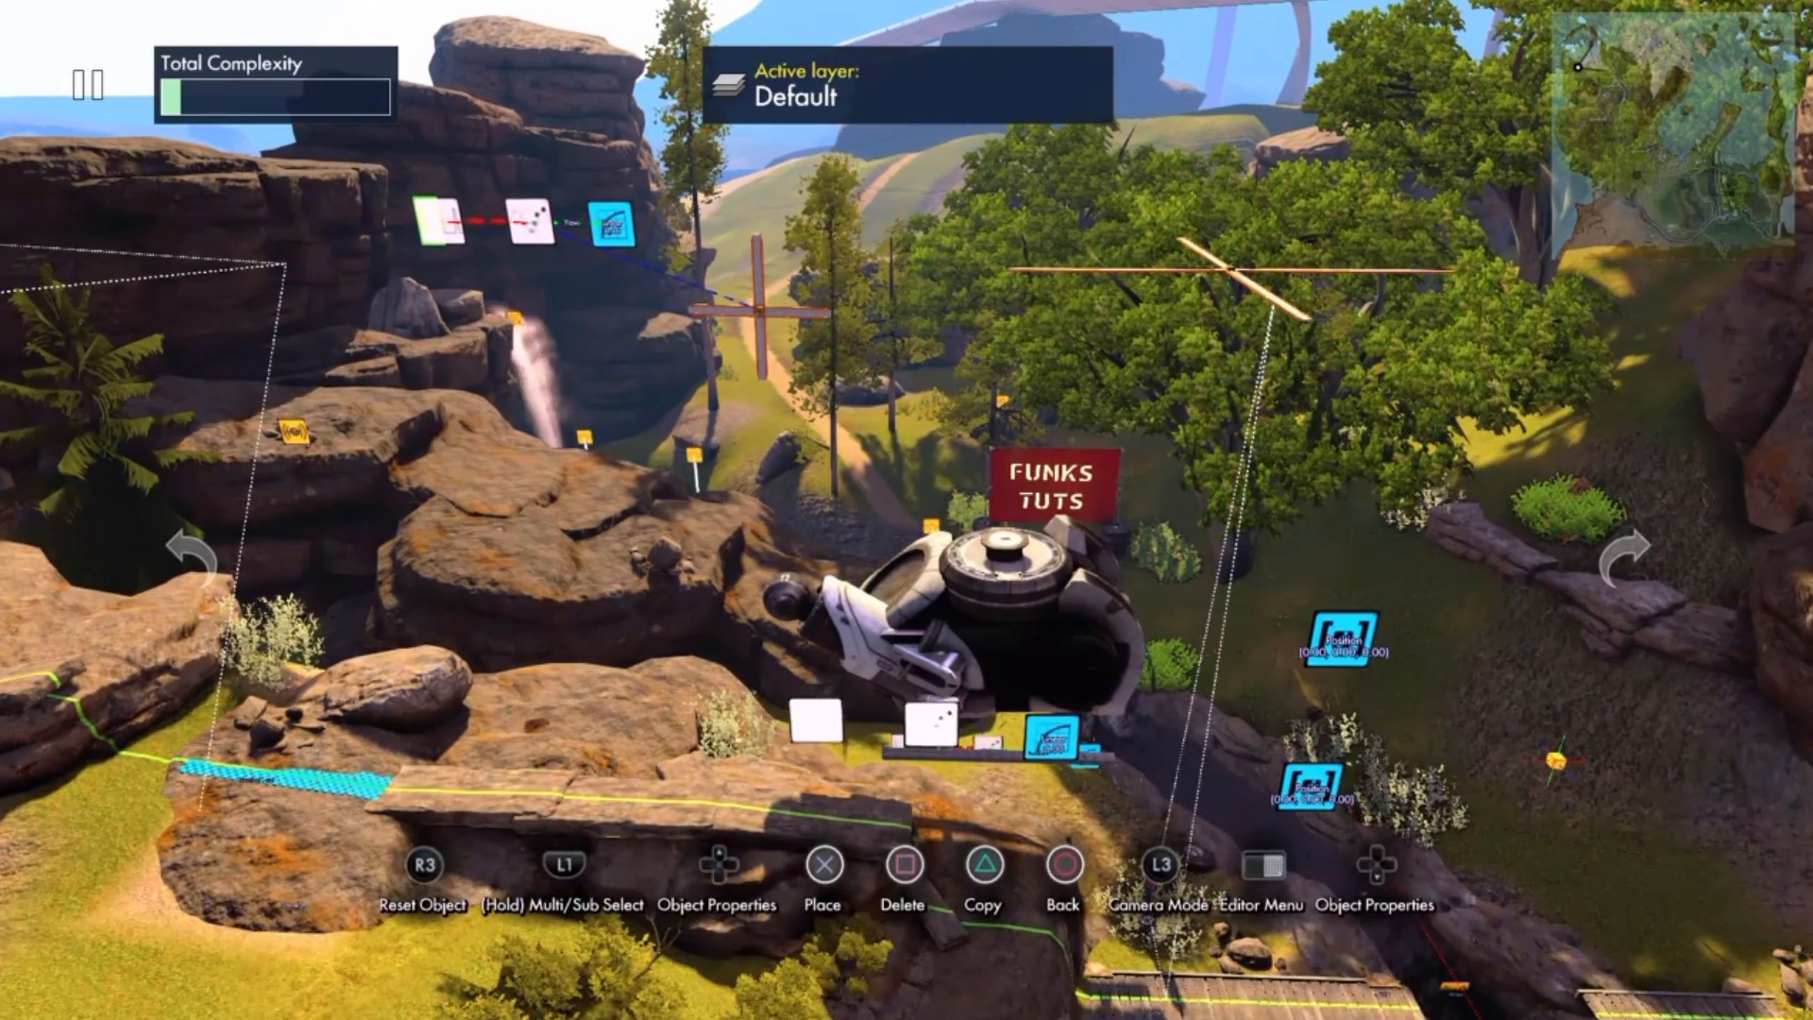
{"action": "left_click", "coordinate": [1043, 735]}
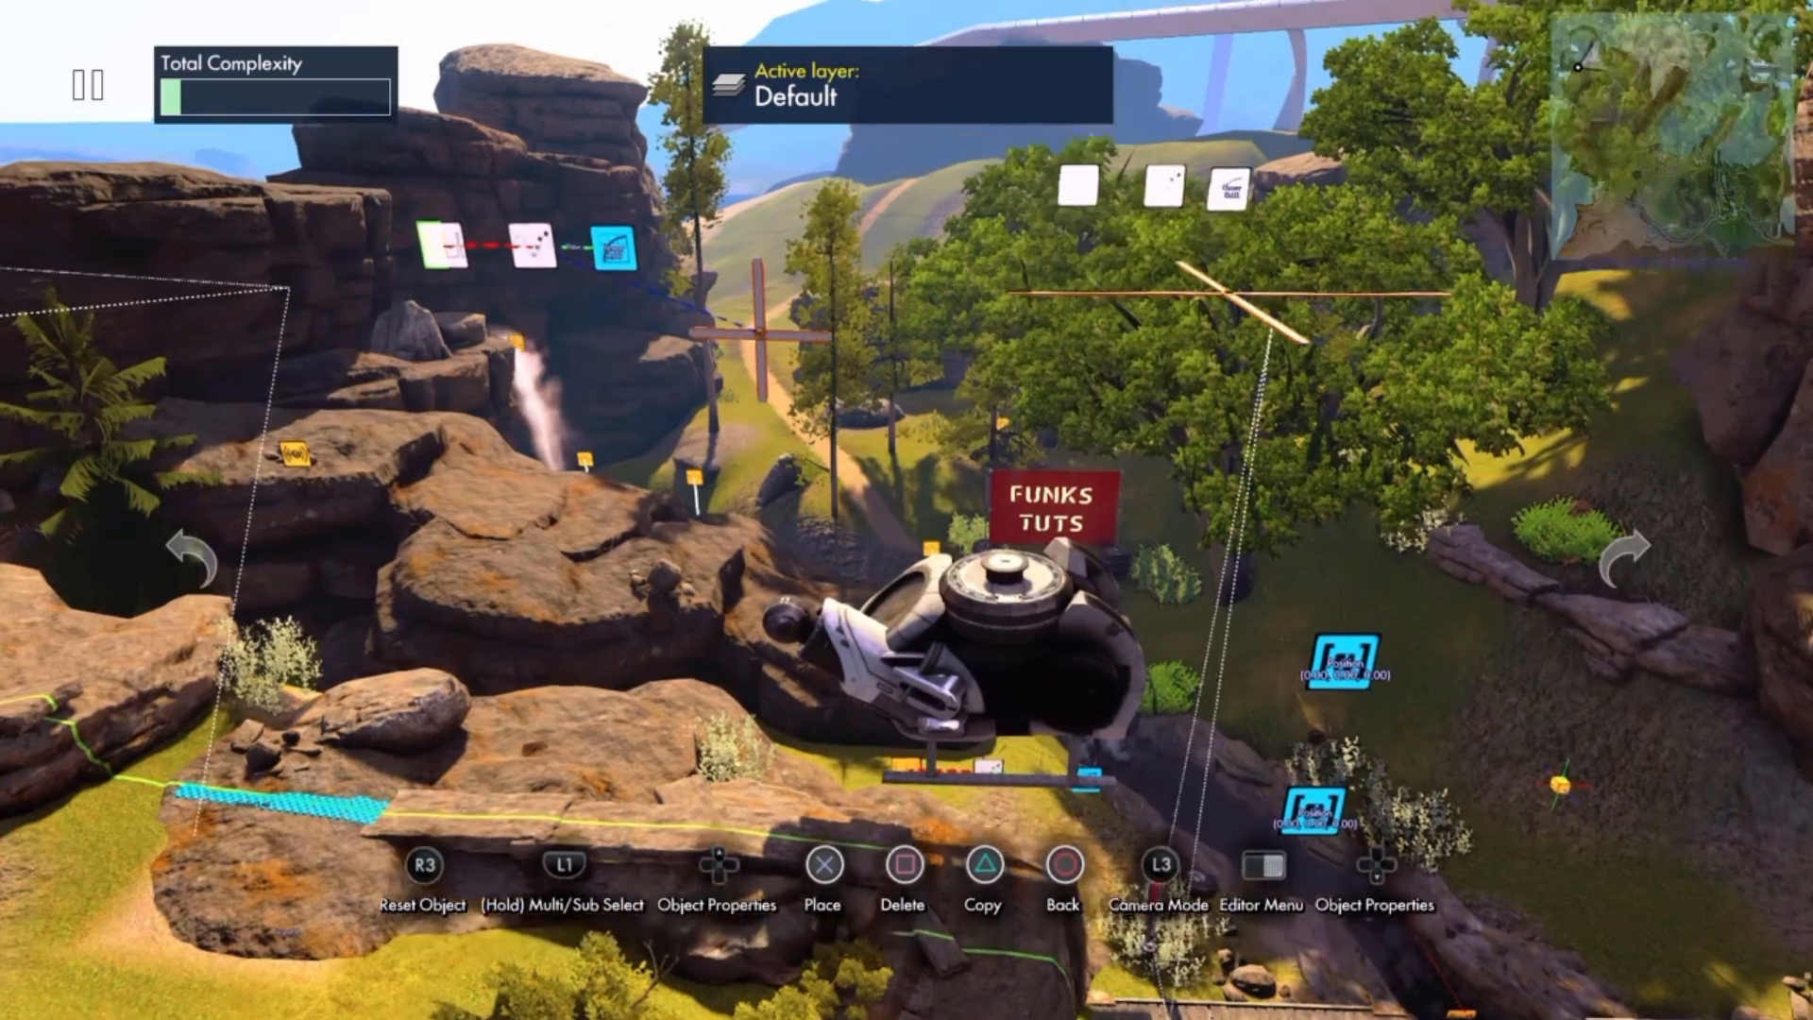
{"action": "left_click", "coordinate": [1093, 377]}
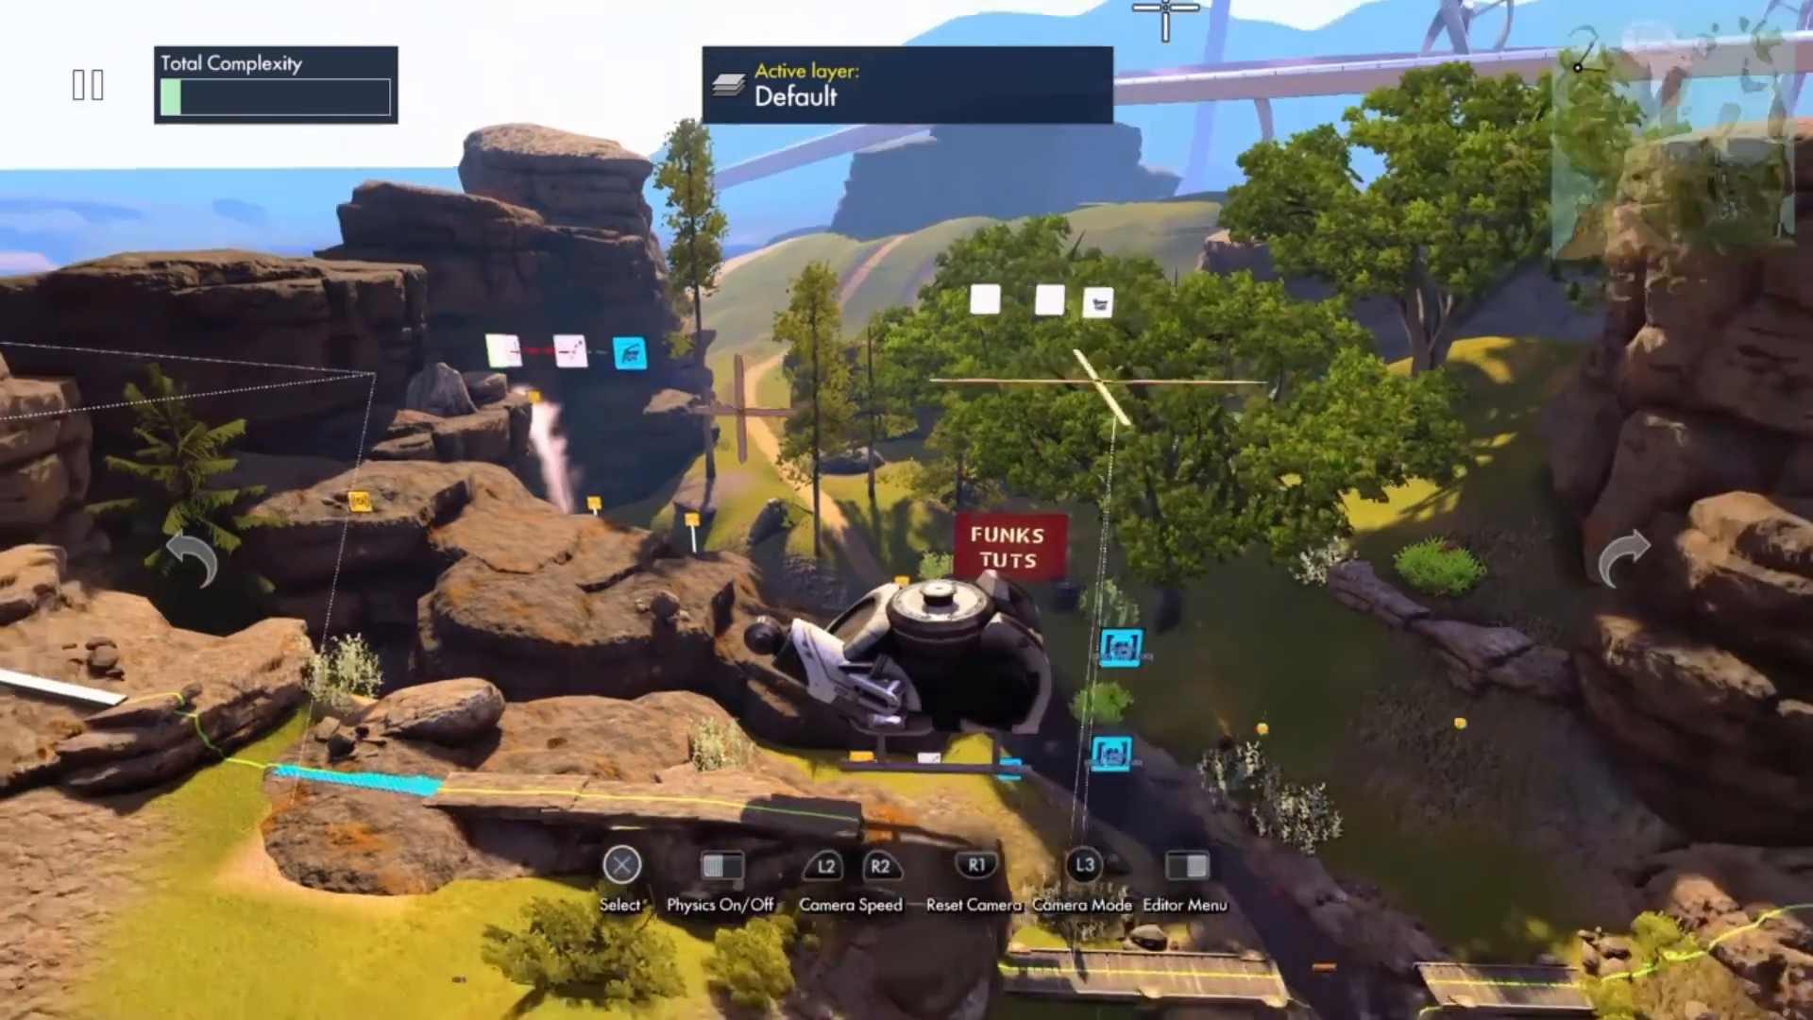
{"action": "left_click", "coordinate": [1094, 505]}
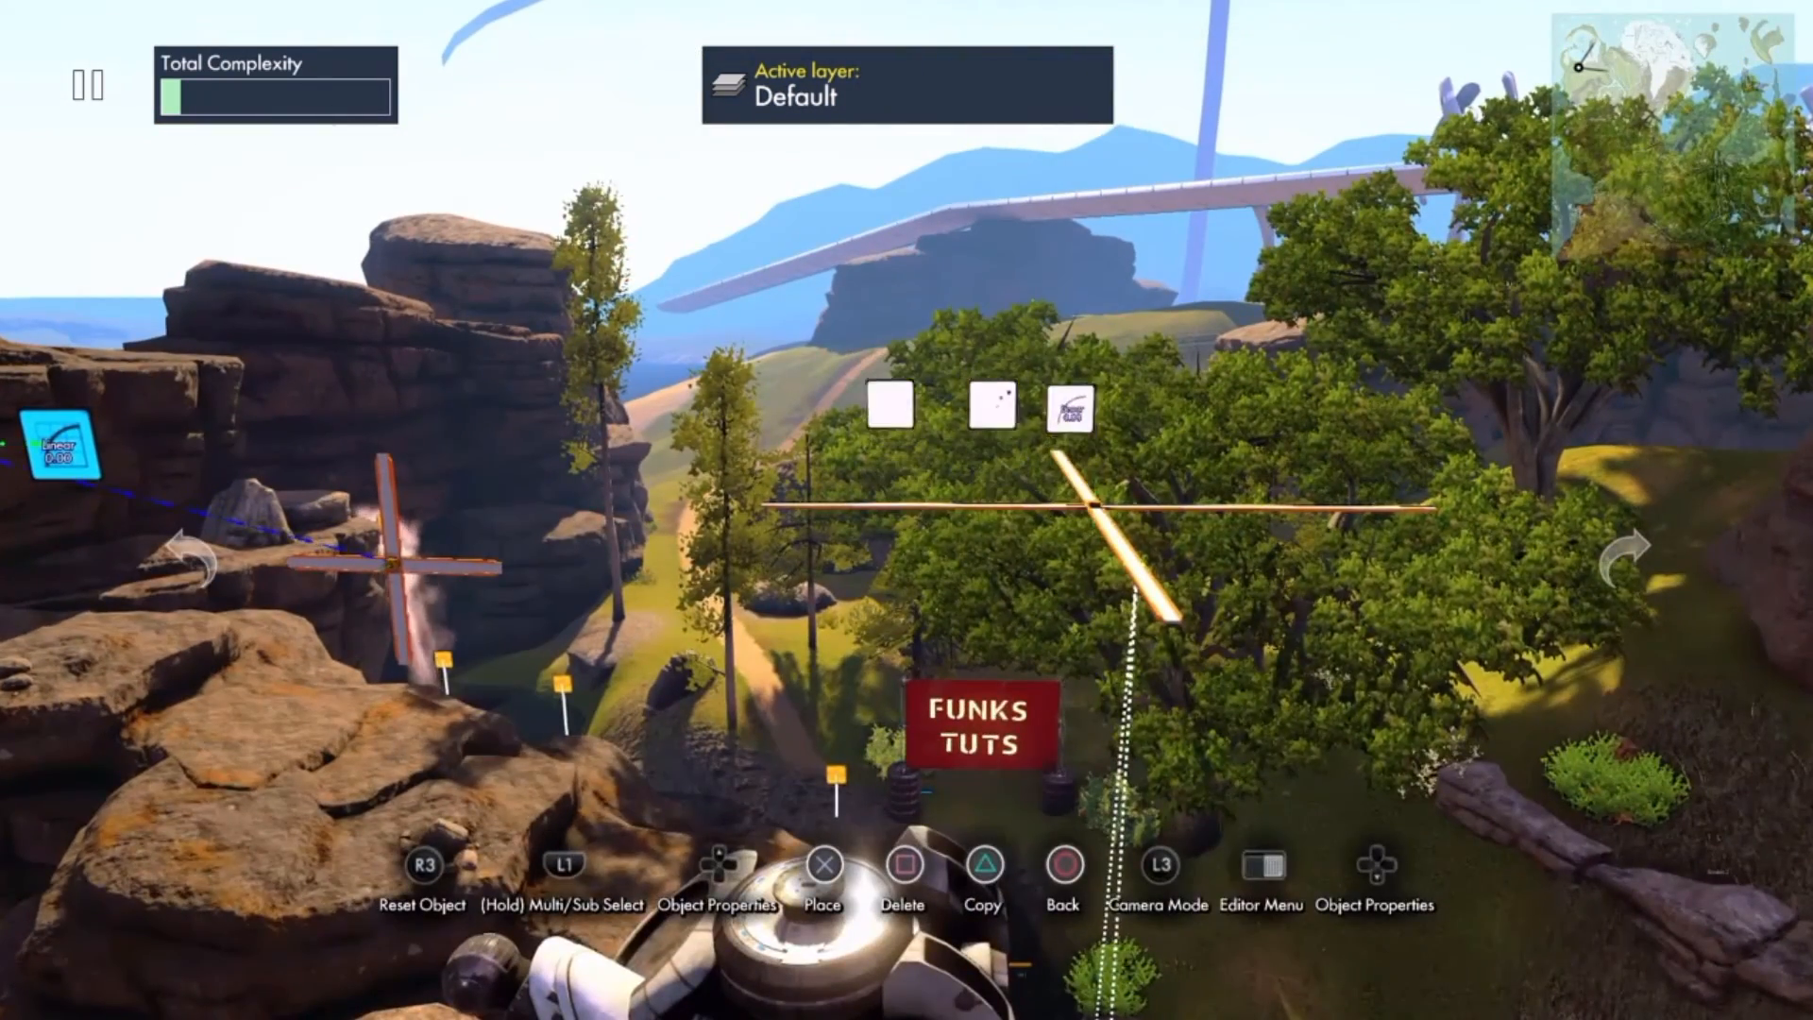
{"action": "left_click", "coordinate": [1076, 401]}
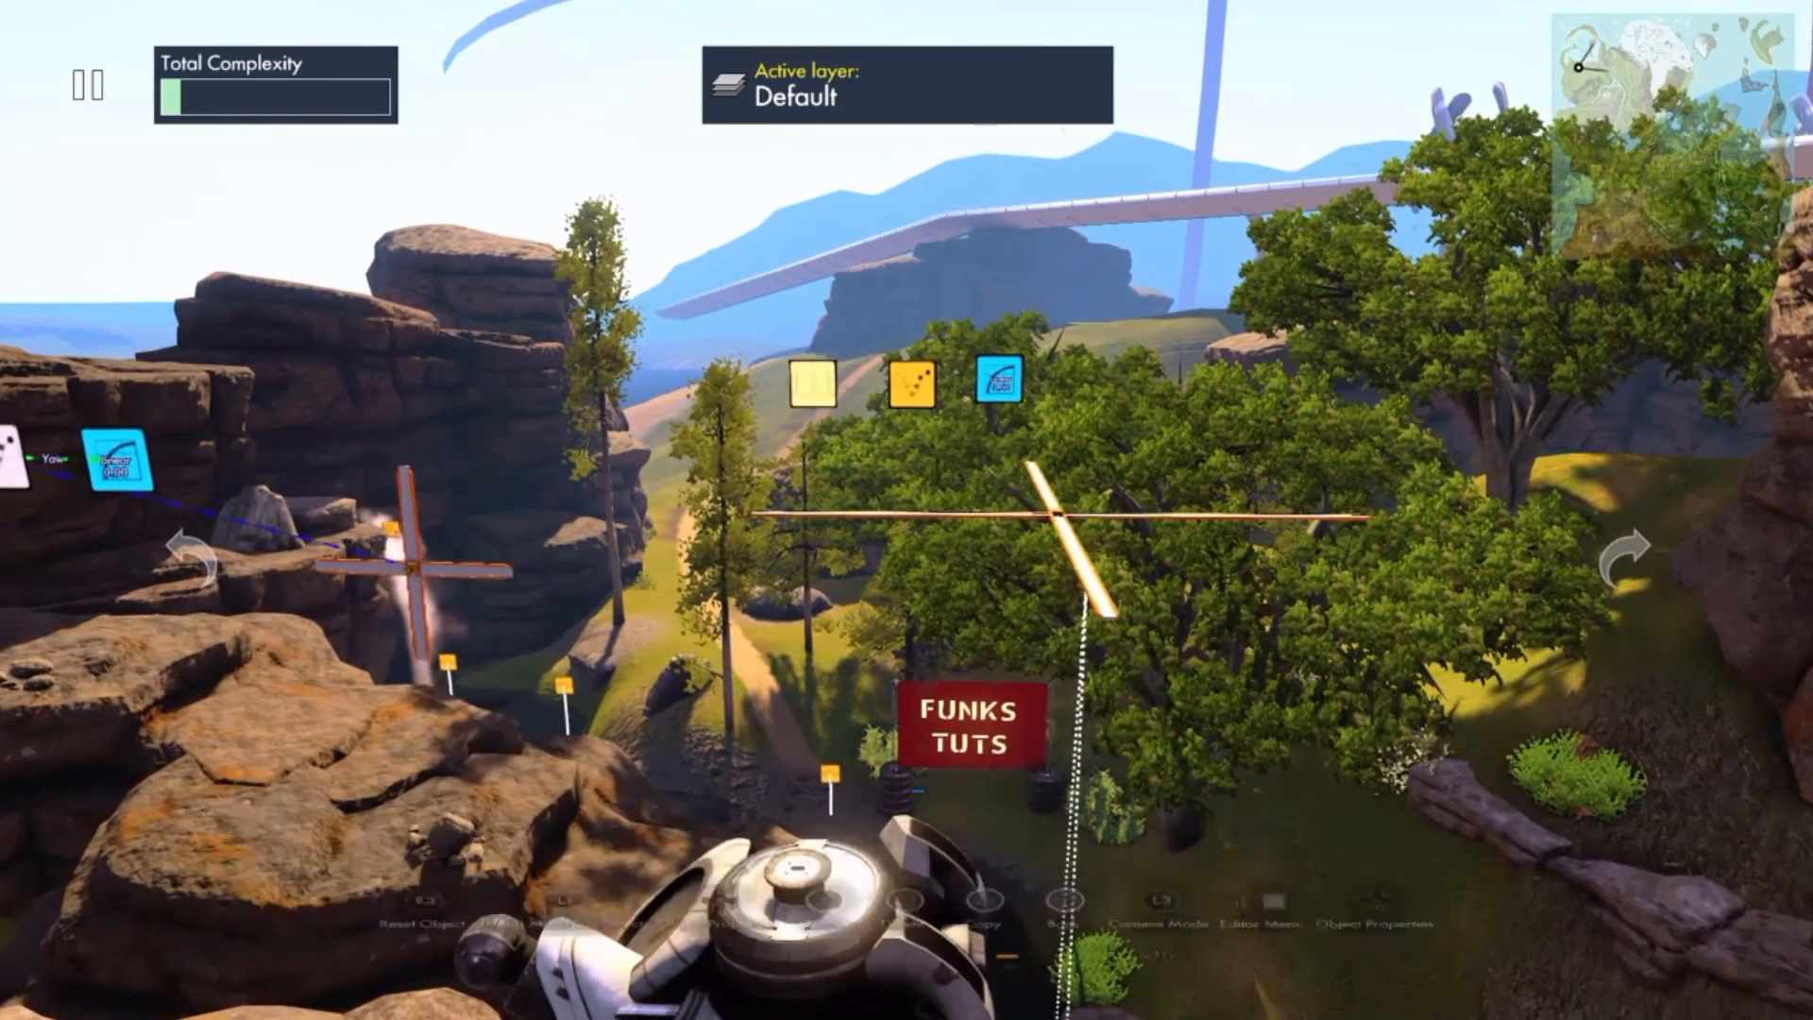
- Set the Interval of the interval trigger above the horizontal rotor to 1 tick
{"action": "key", "text": "Return"}
{"action": "key", "text": "Down"}
{"action": "key", "text": "Down"}
{"action": "key", "text": "Left"}
{"action": "key", "text": "Left"}
{"action": "key", "text": "Left"}
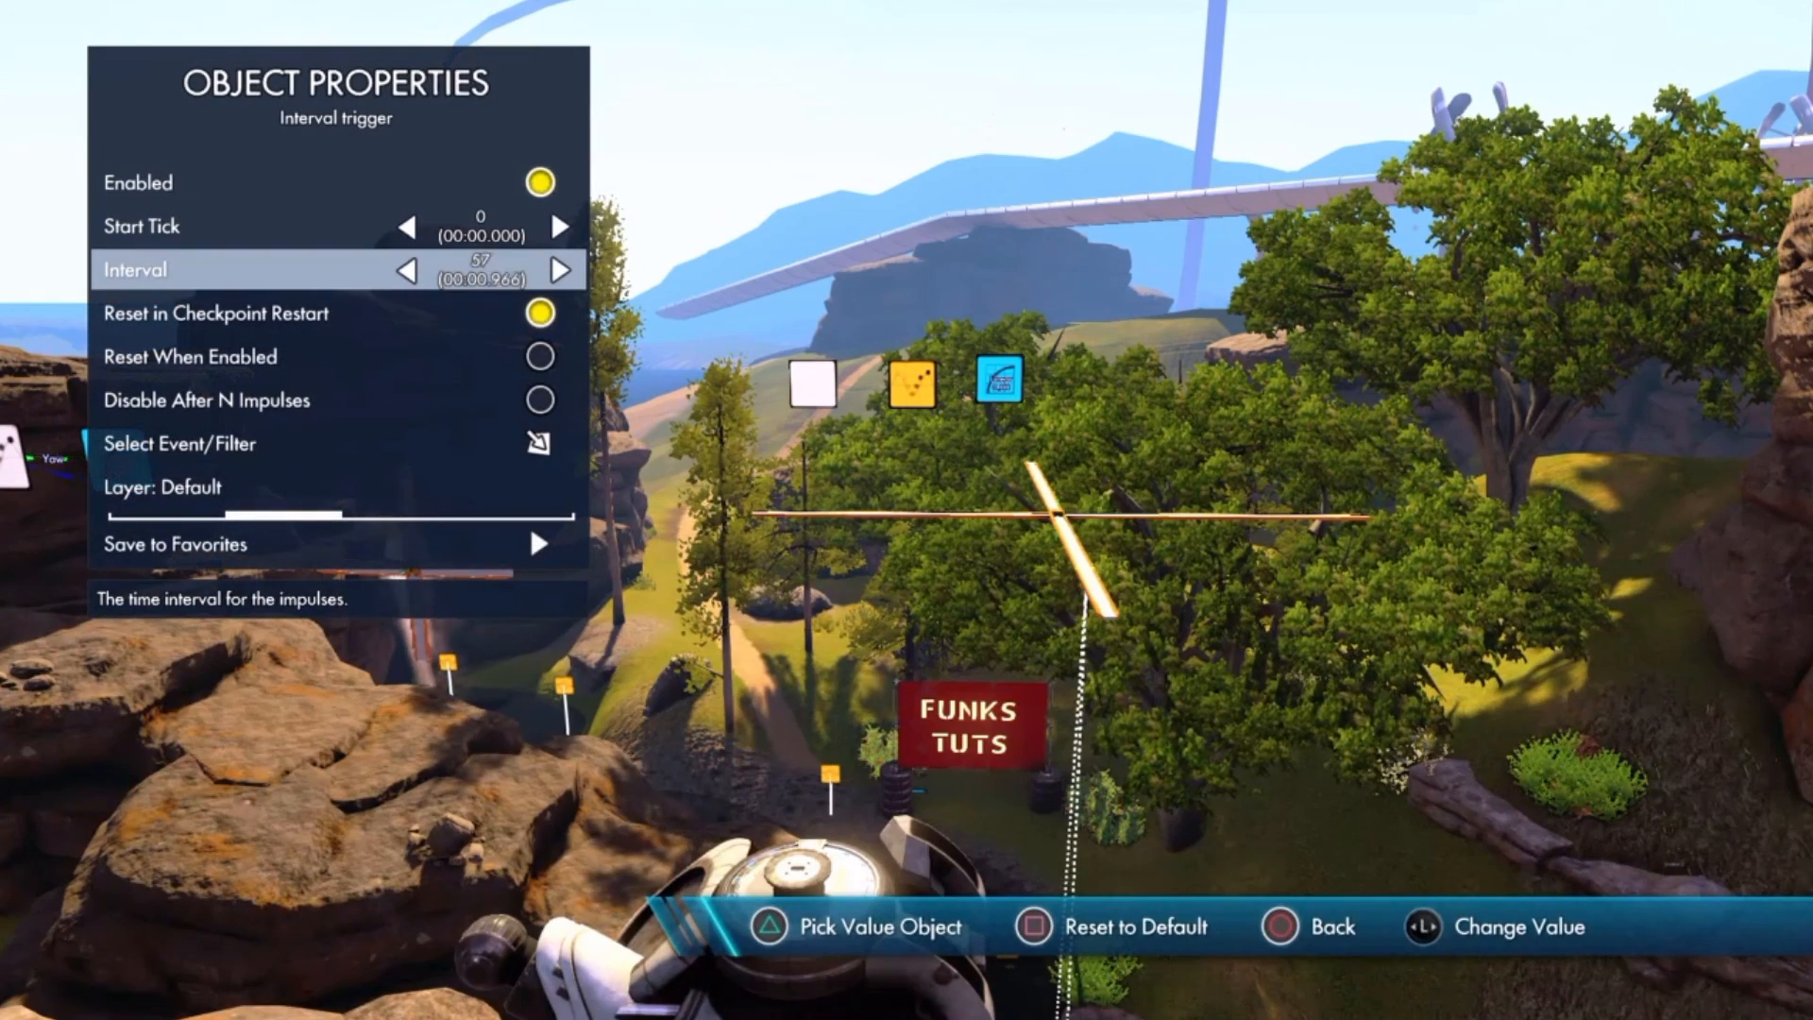
{"action": "key", "text": "Left"}
- Link the interval trigger to the object position event beside it as its event
{"action": "key", "text": "Down"}
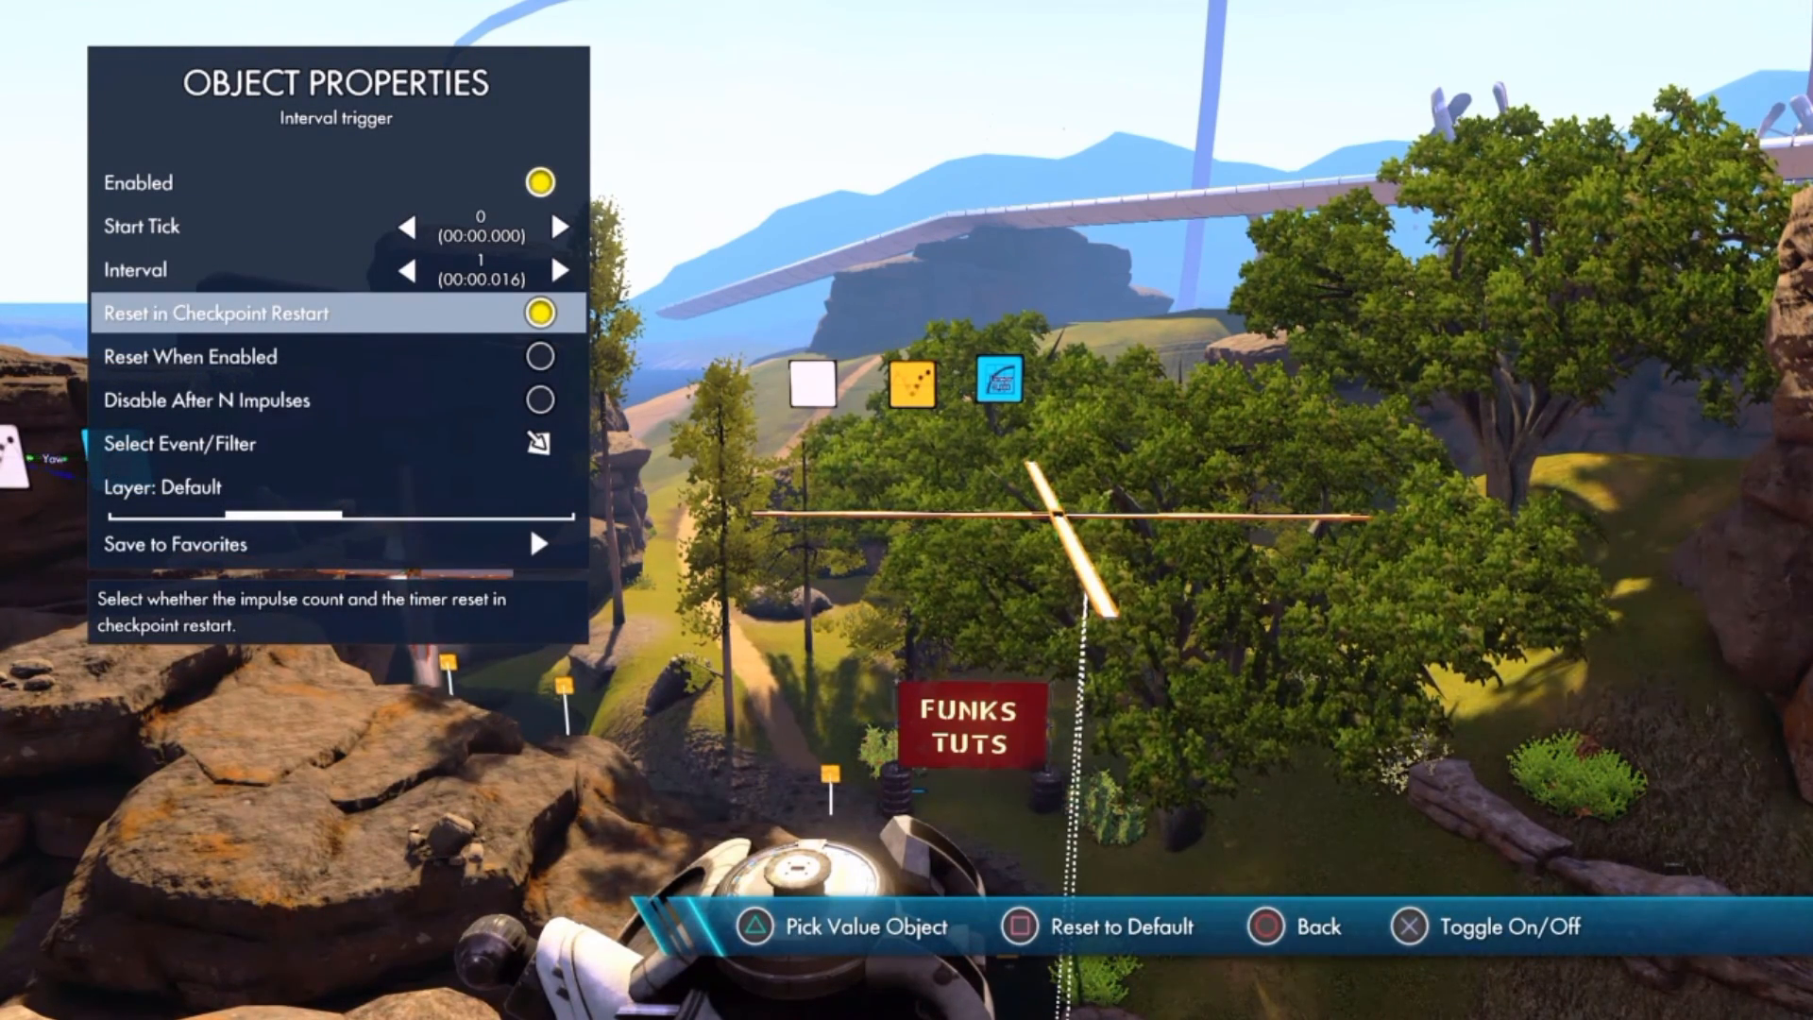
{"action": "key", "text": "Down"}
{"action": "key", "text": "Down"}
{"action": "key", "text": "Down"}
{"action": "key", "text": "Return"}
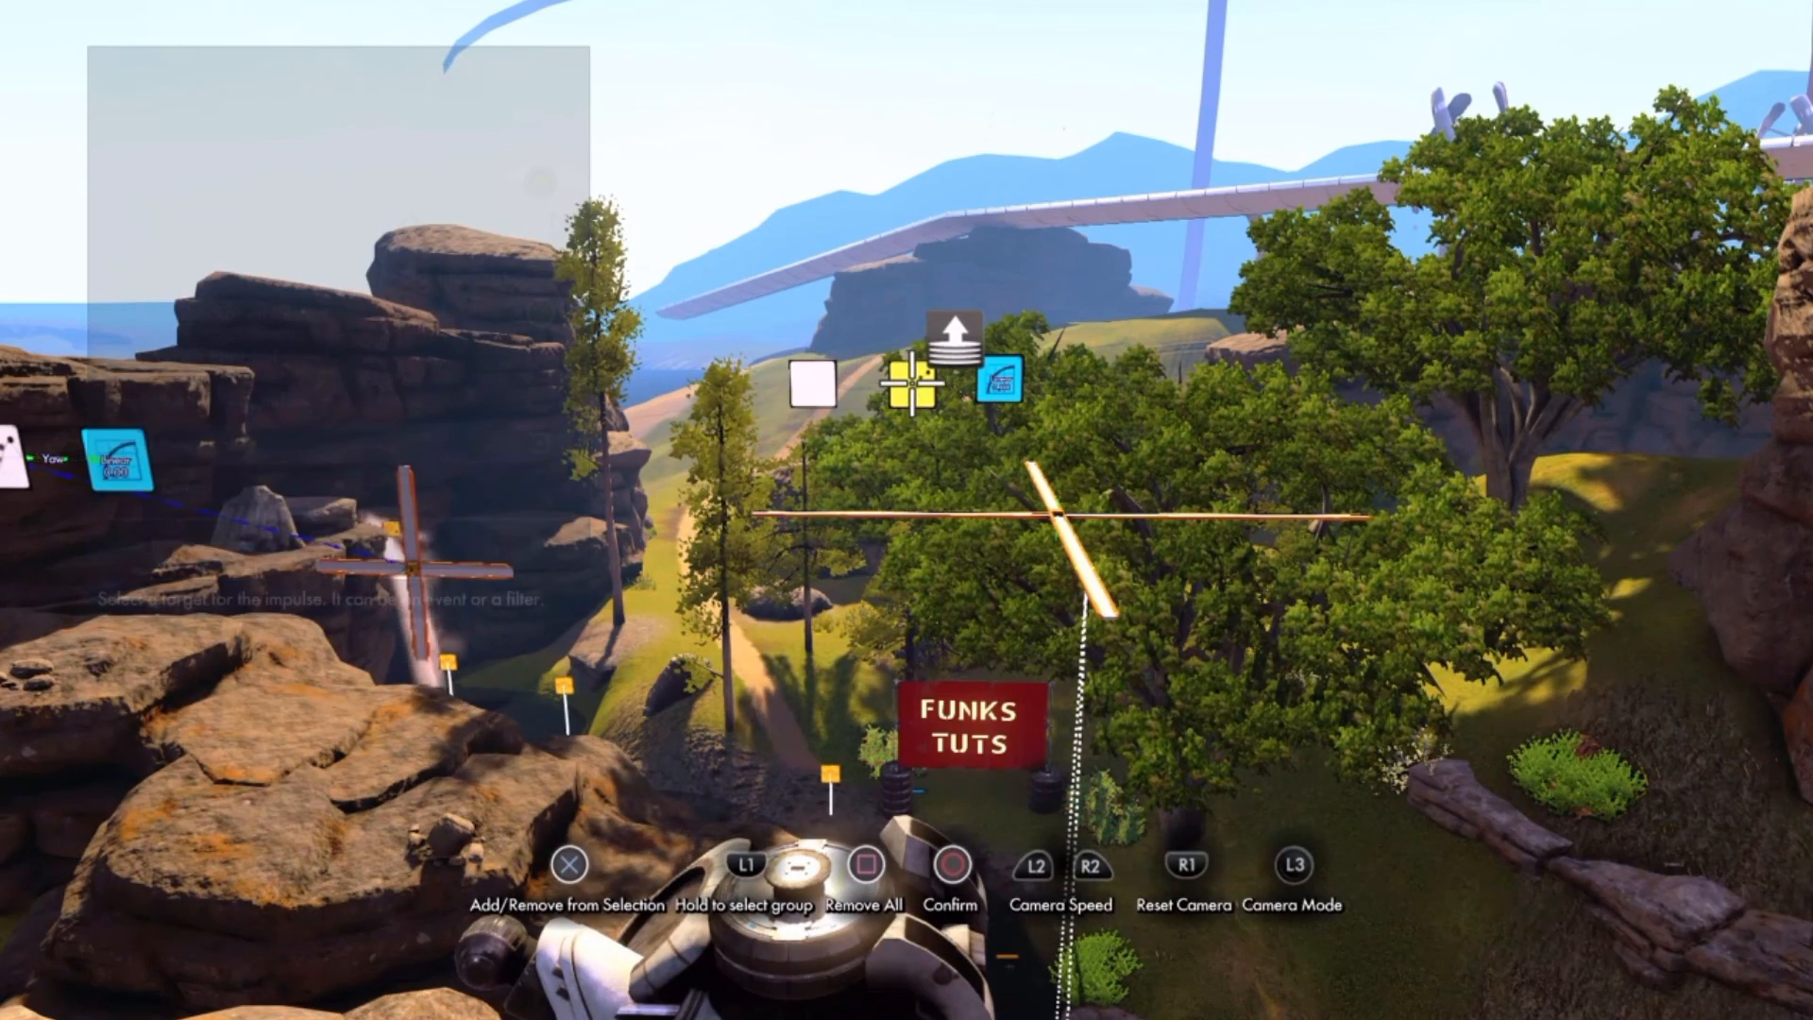
{"action": "key", "text": "Escape"}
{"action": "key", "text": "Escape"}
{"action": "key", "text": "Escape"}
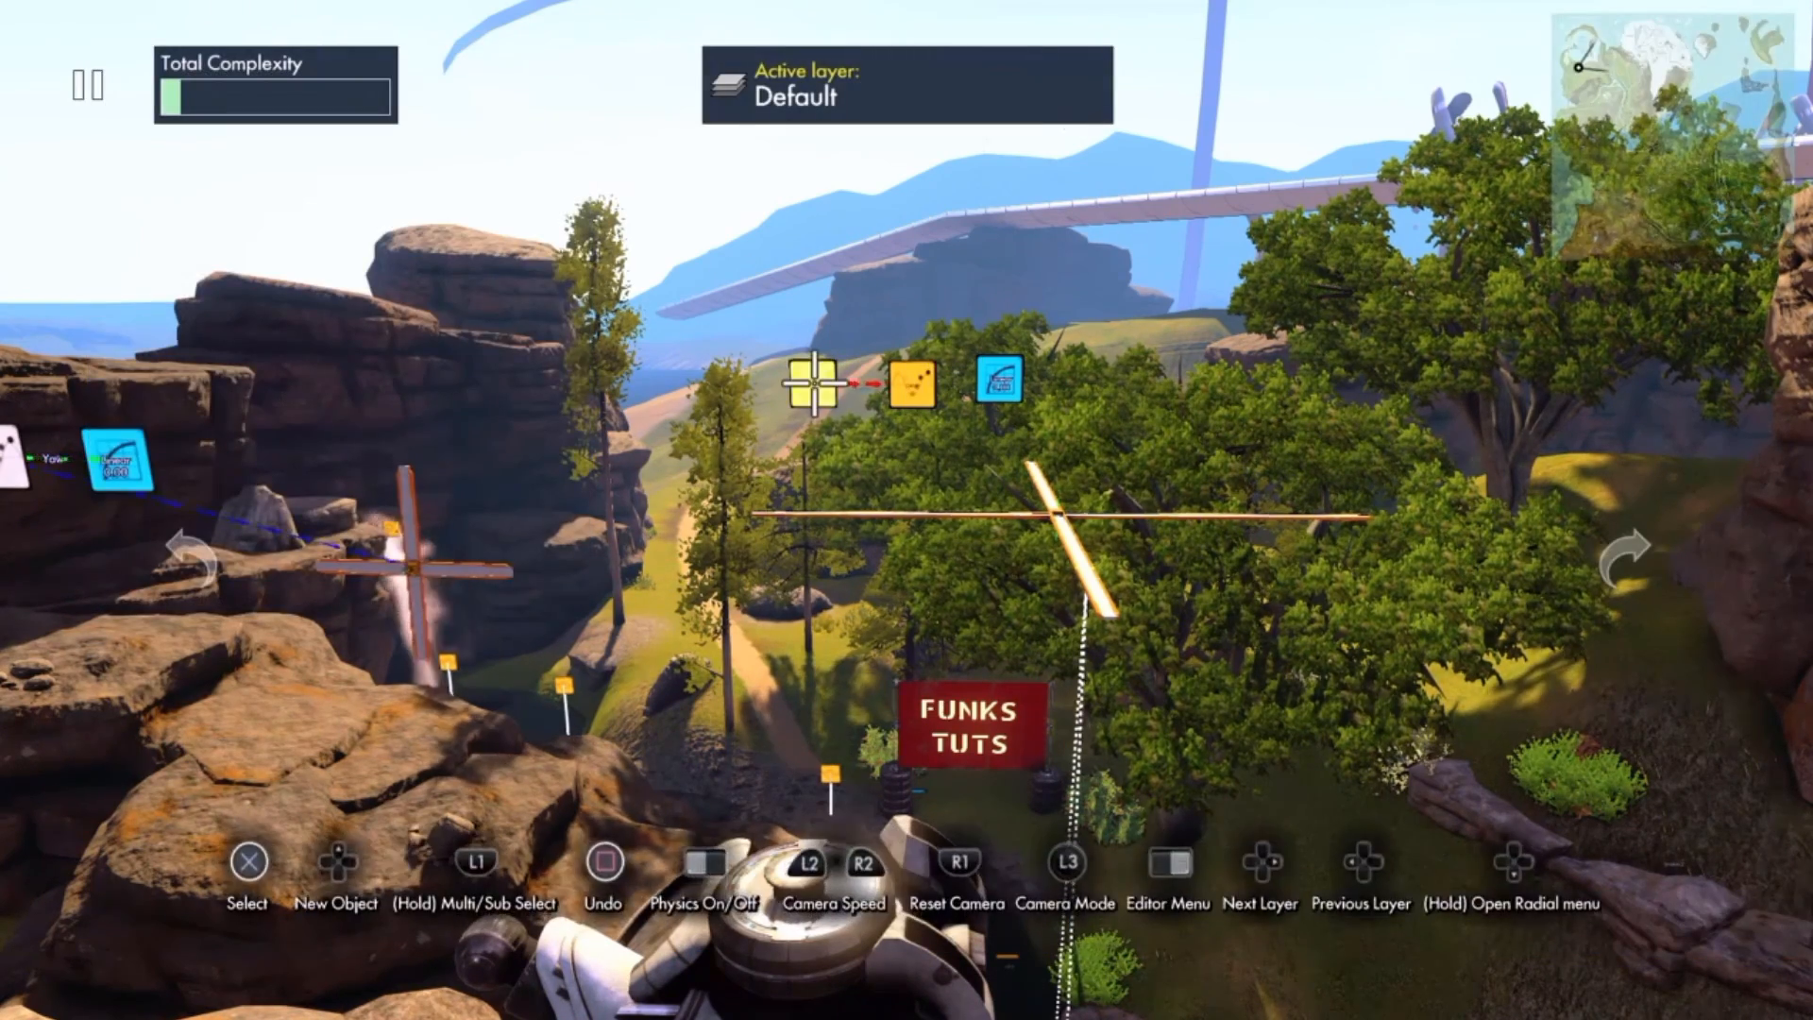
- Use the neighbouring Curve data source as the Yaw value of the object position event above the horizontal rotor
{"action": "key", "text": "Return"}
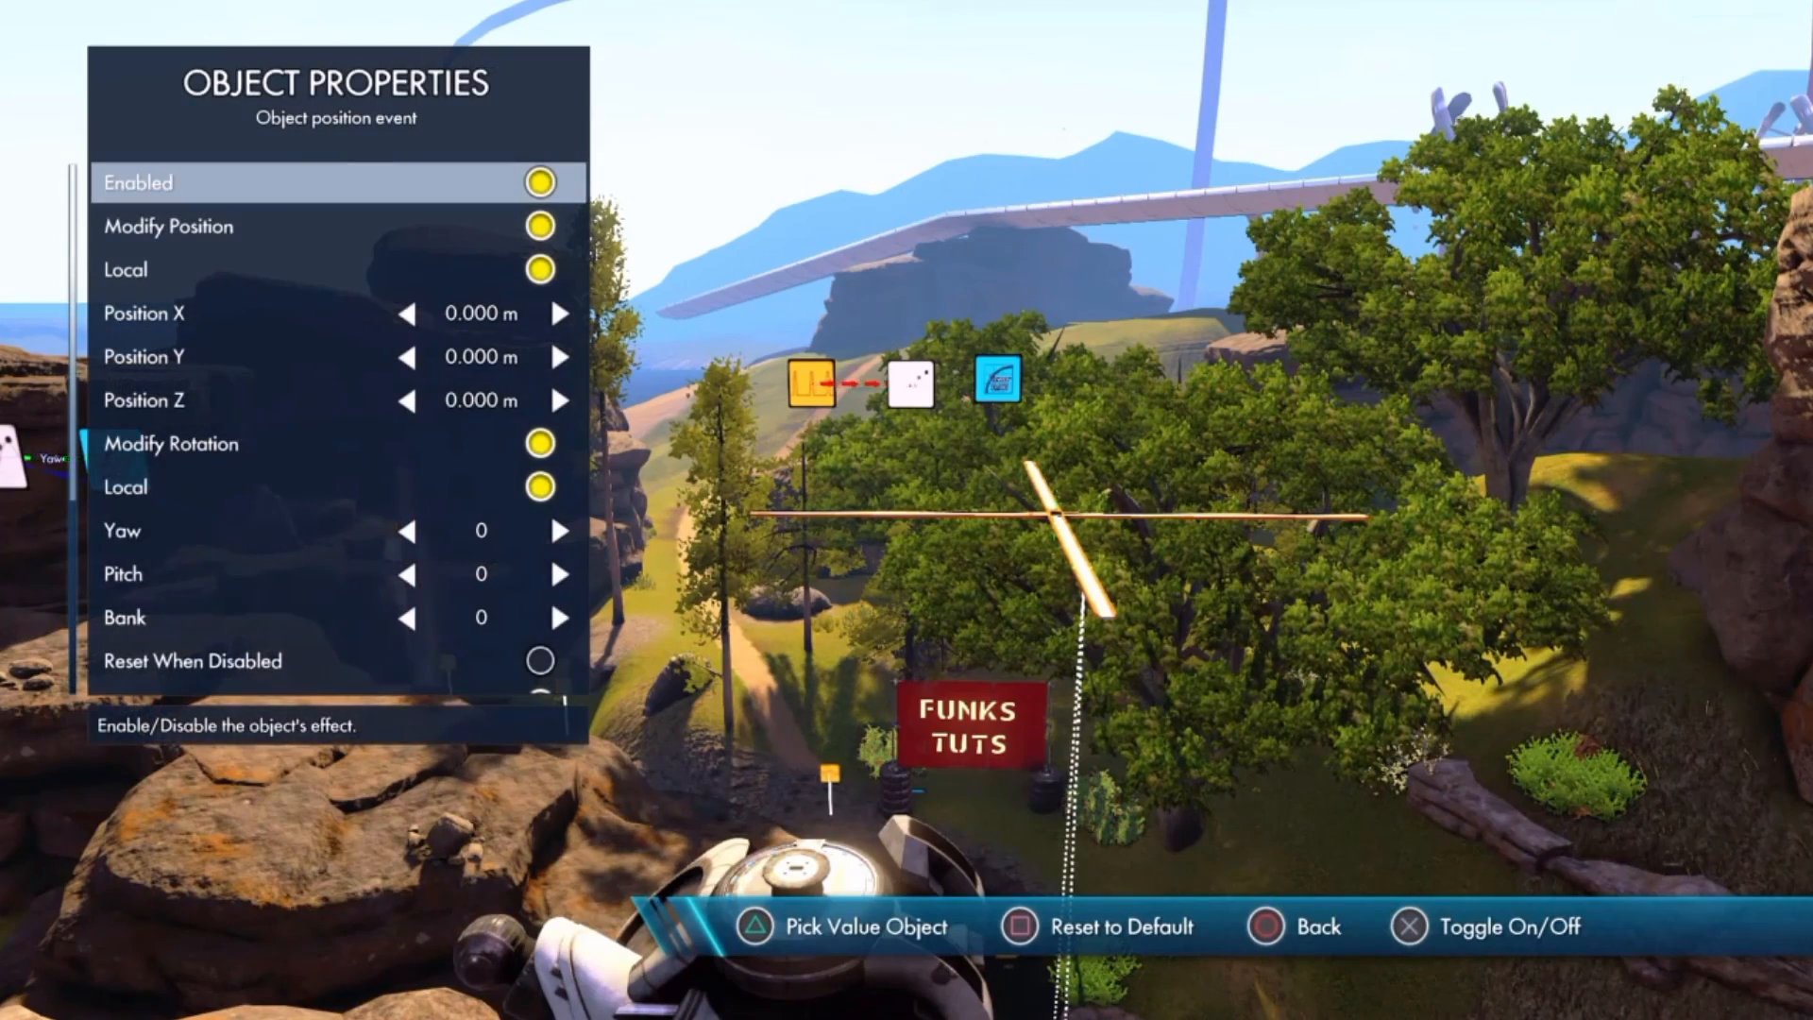
{"action": "key", "text": "Down"}
{"action": "key", "text": "Down"}
{"action": "key", "text": "Down"}
{"action": "key", "text": "Down"}
{"action": "key", "text": "Down"}
{"action": "key", "text": "Down"}
{"action": "key", "text": "Down"}
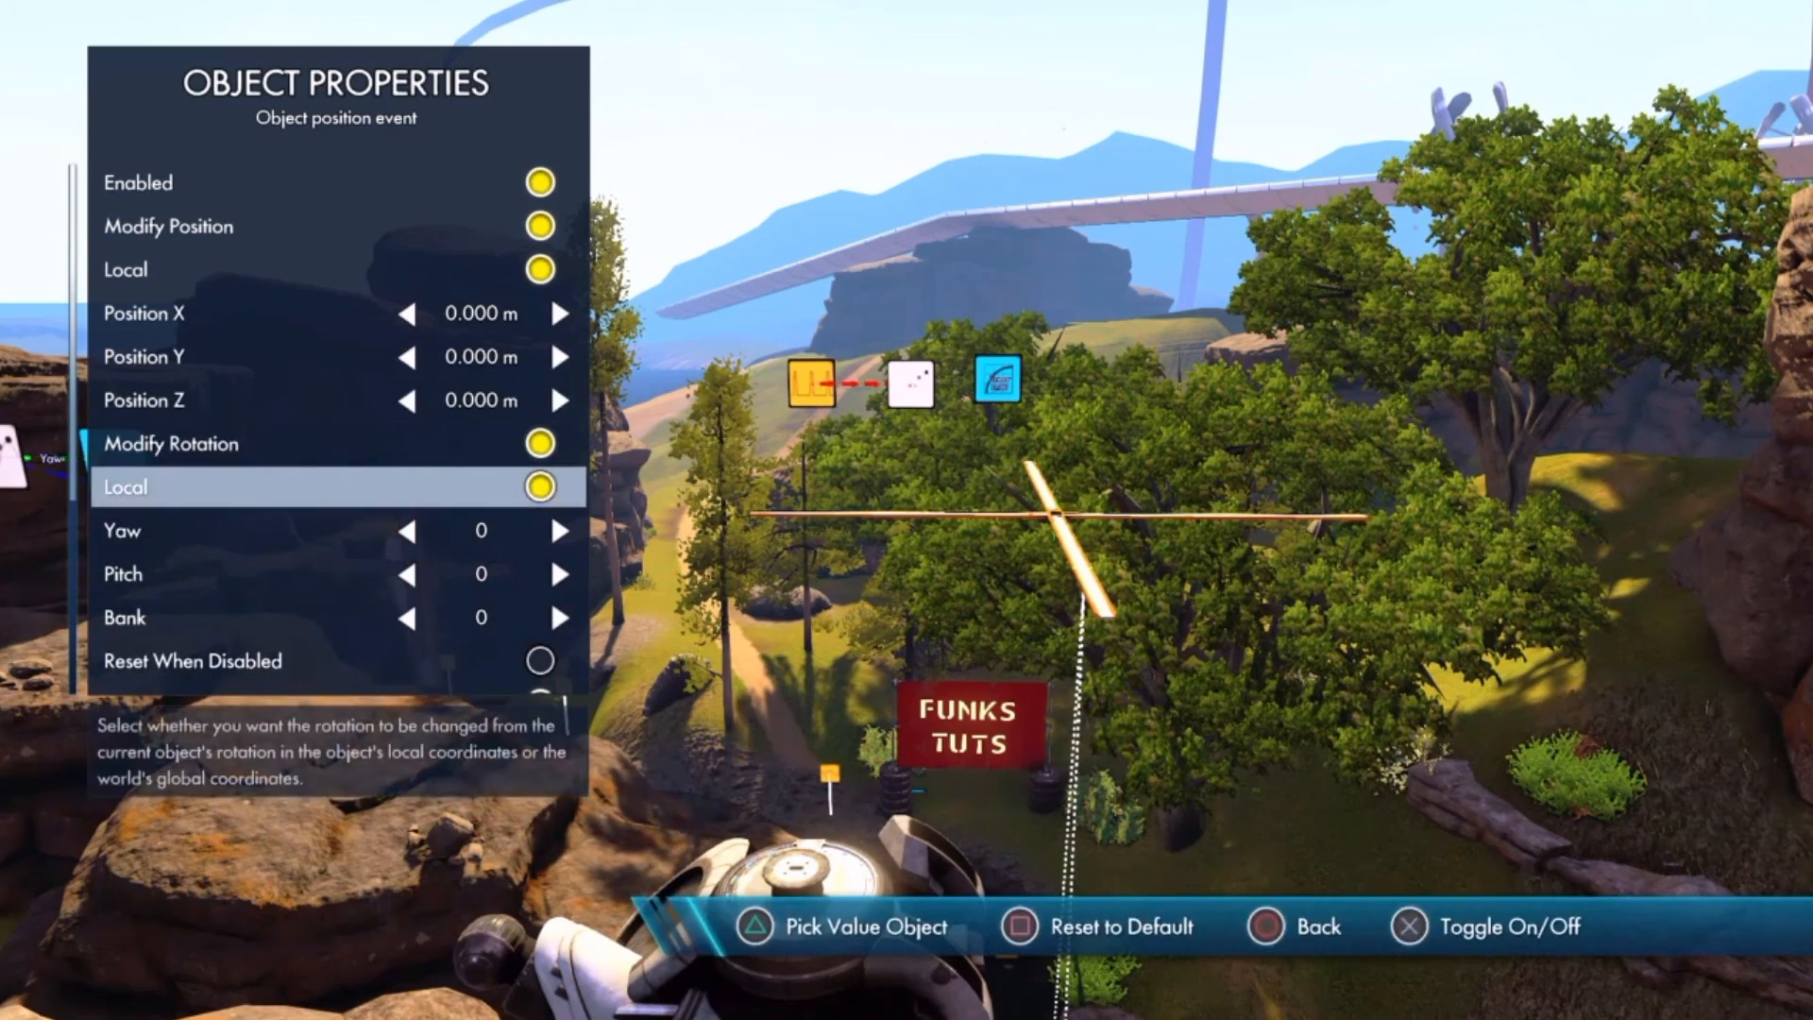
{"action": "key", "text": "y"}
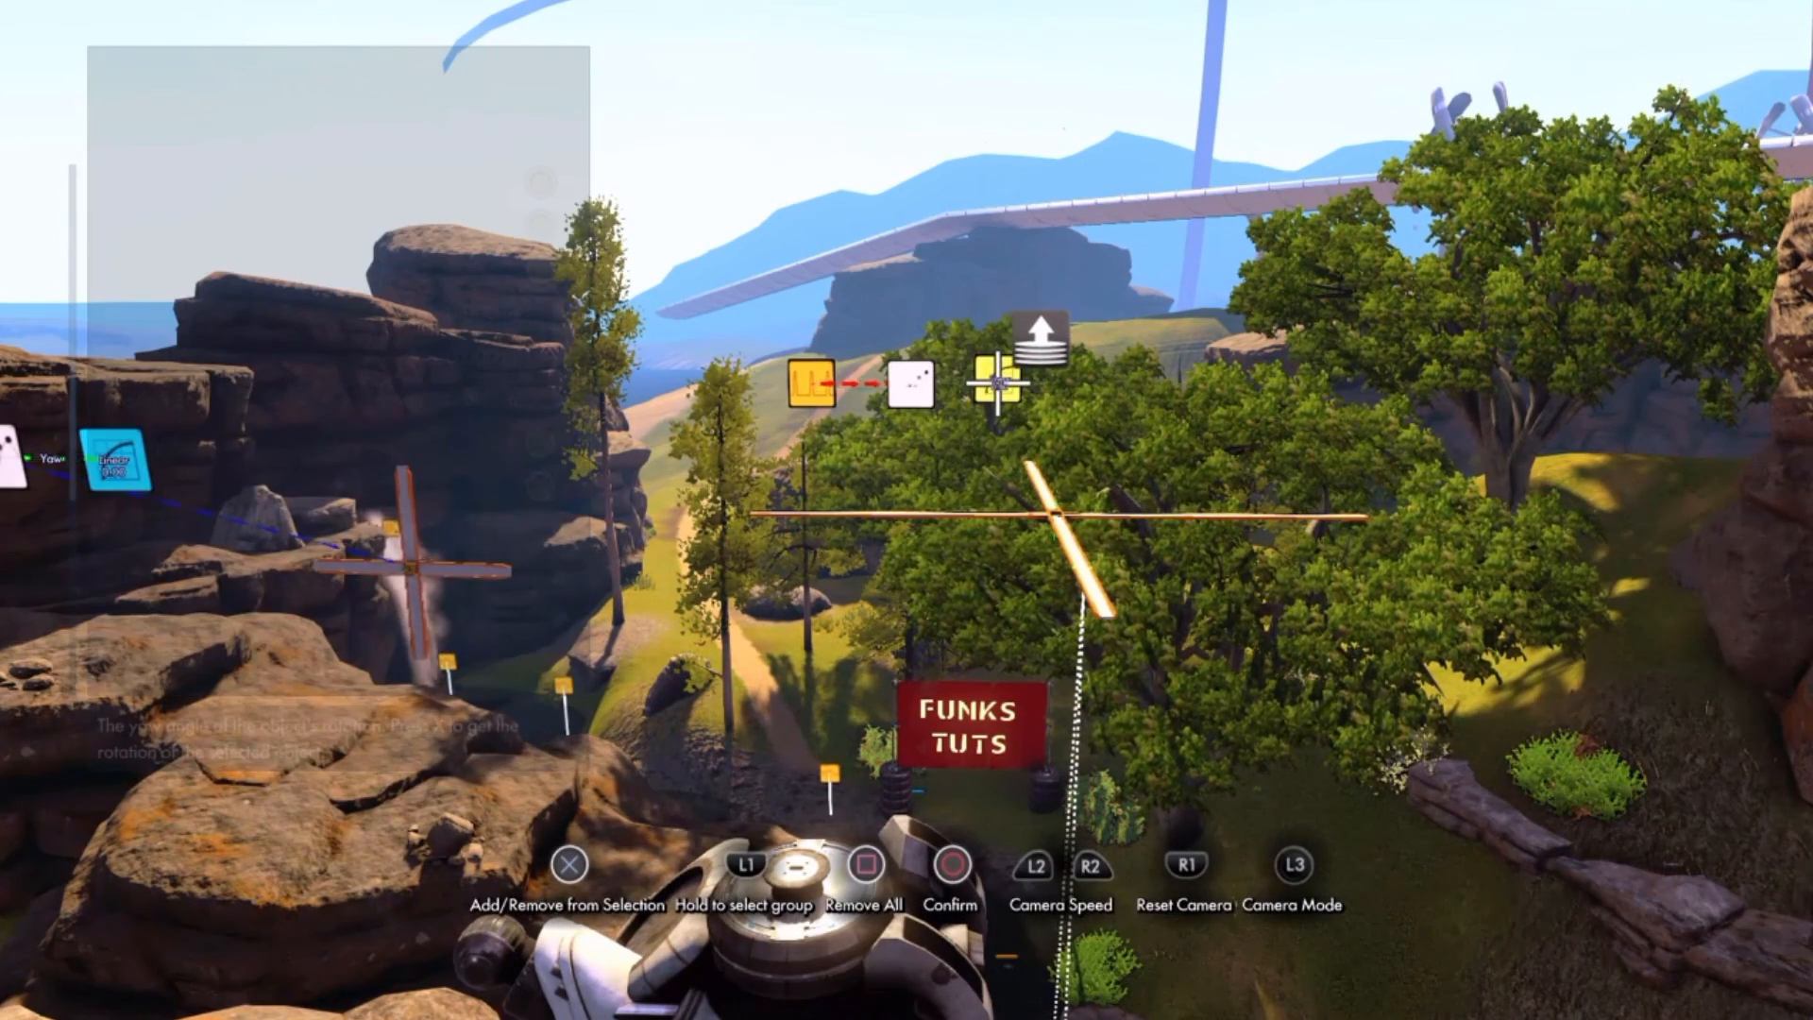
{"action": "key", "text": "Return"}
{"action": "key", "text": "Escape"}
{"action": "key", "text": "Escape"}
{"action": "key", "text": "Escape"}
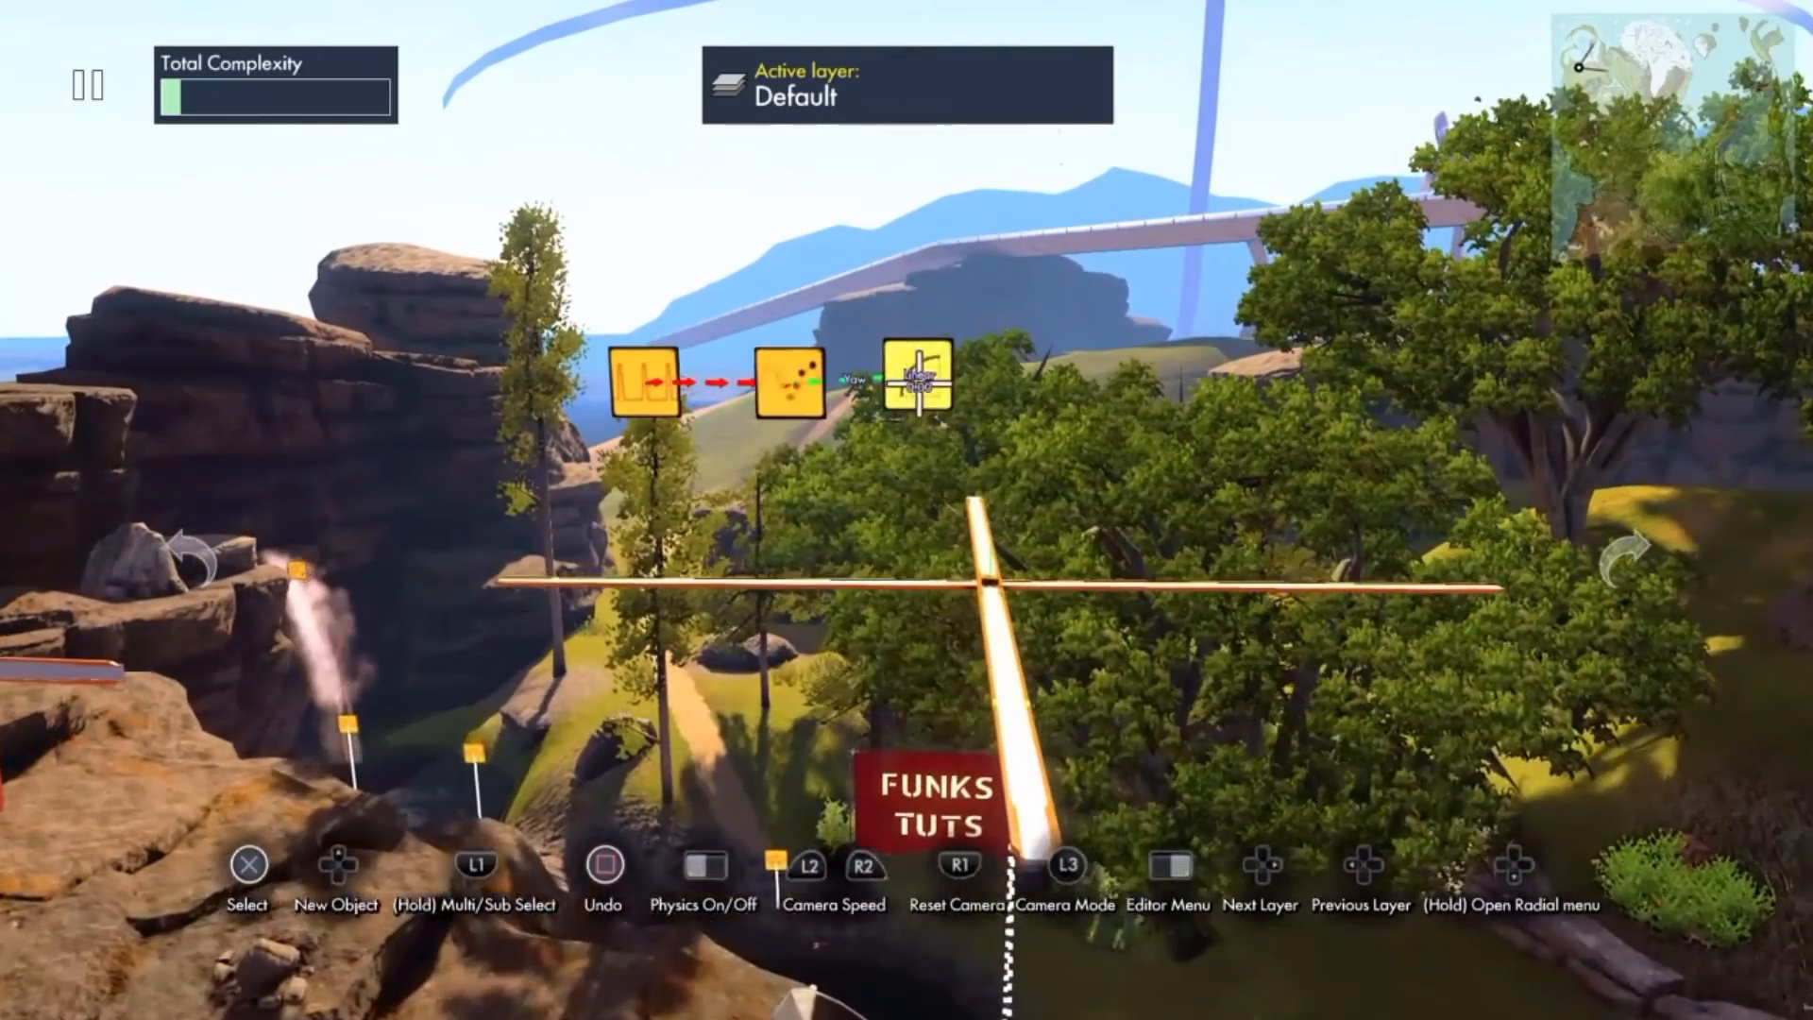
- Make the horizontal cross-shaped rotor the event target of the newly linked object position event
{"action": "left_click", "coordinate": [920, 393]}
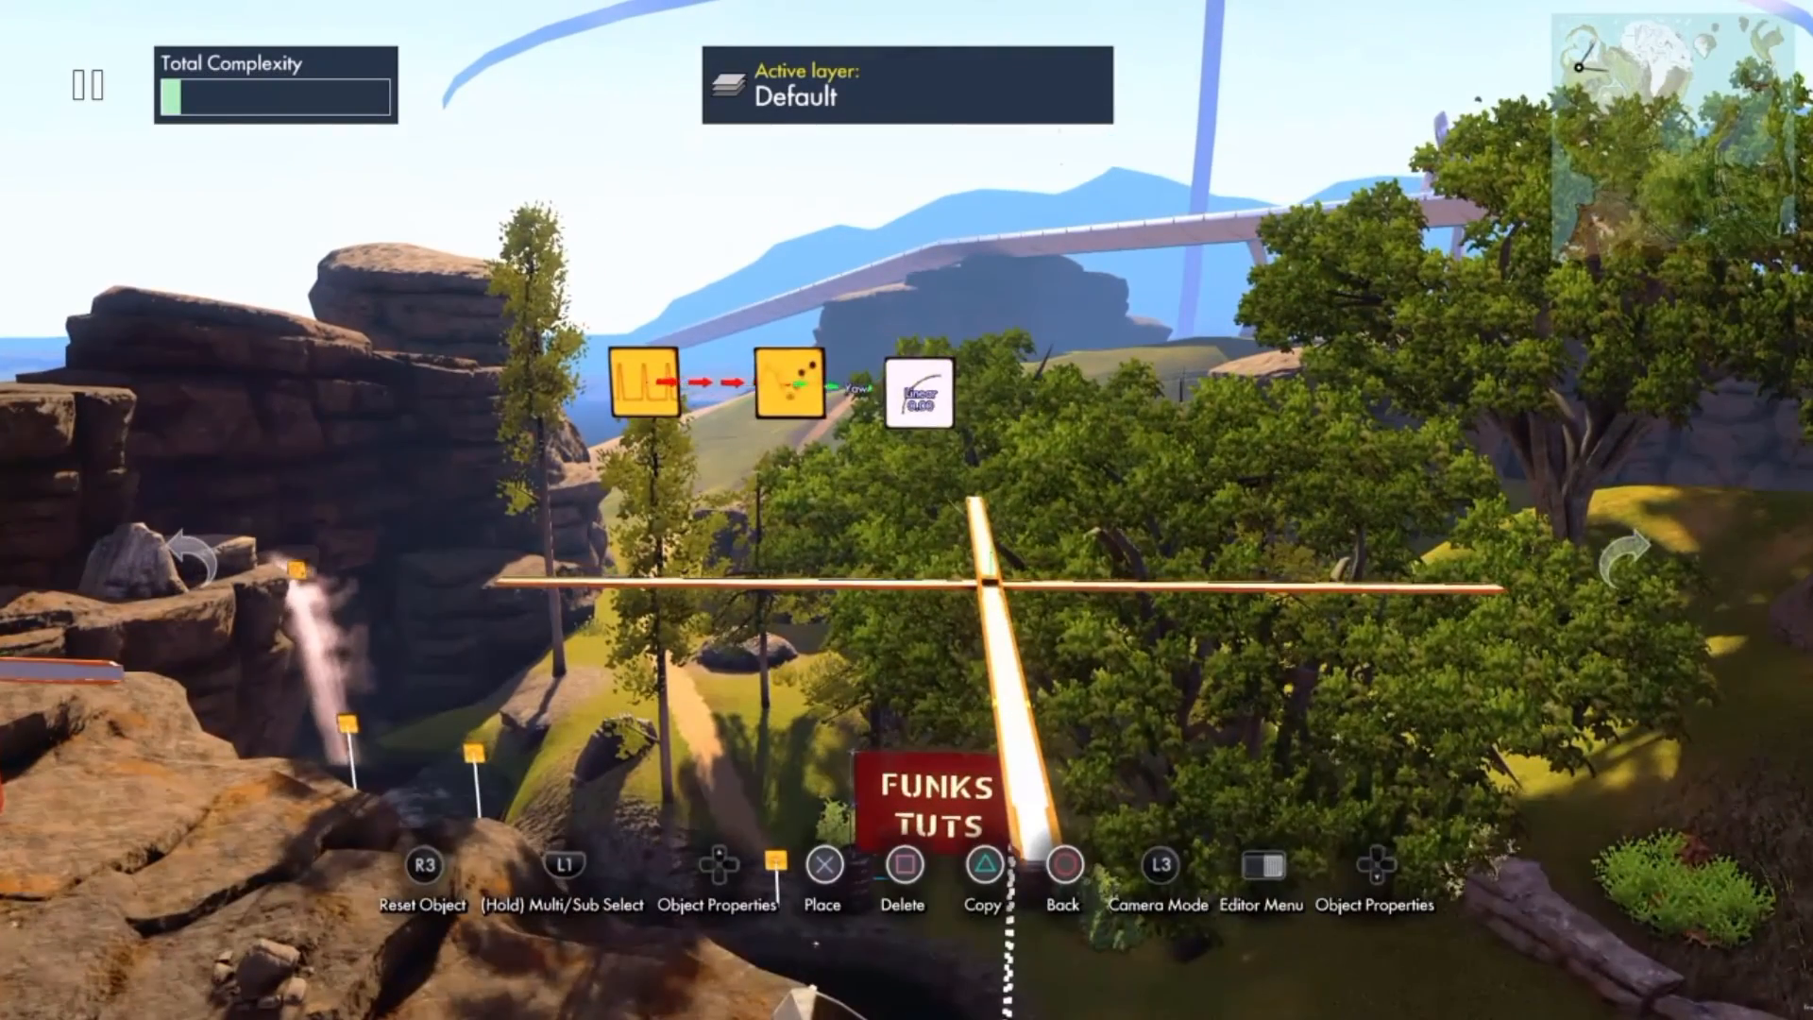
{"action": "key", "text": "Escape"}
{"action": "key", "text": "Return"}
{"action": "key", "text": "y"}
{"action": "key", "text": "Up"}
{"action": "key", "text": "Up"}
{"action": "key", "text": "Up"}
{"action": "key", "text": "Up"}
{"action": "key", "text": "Up"}
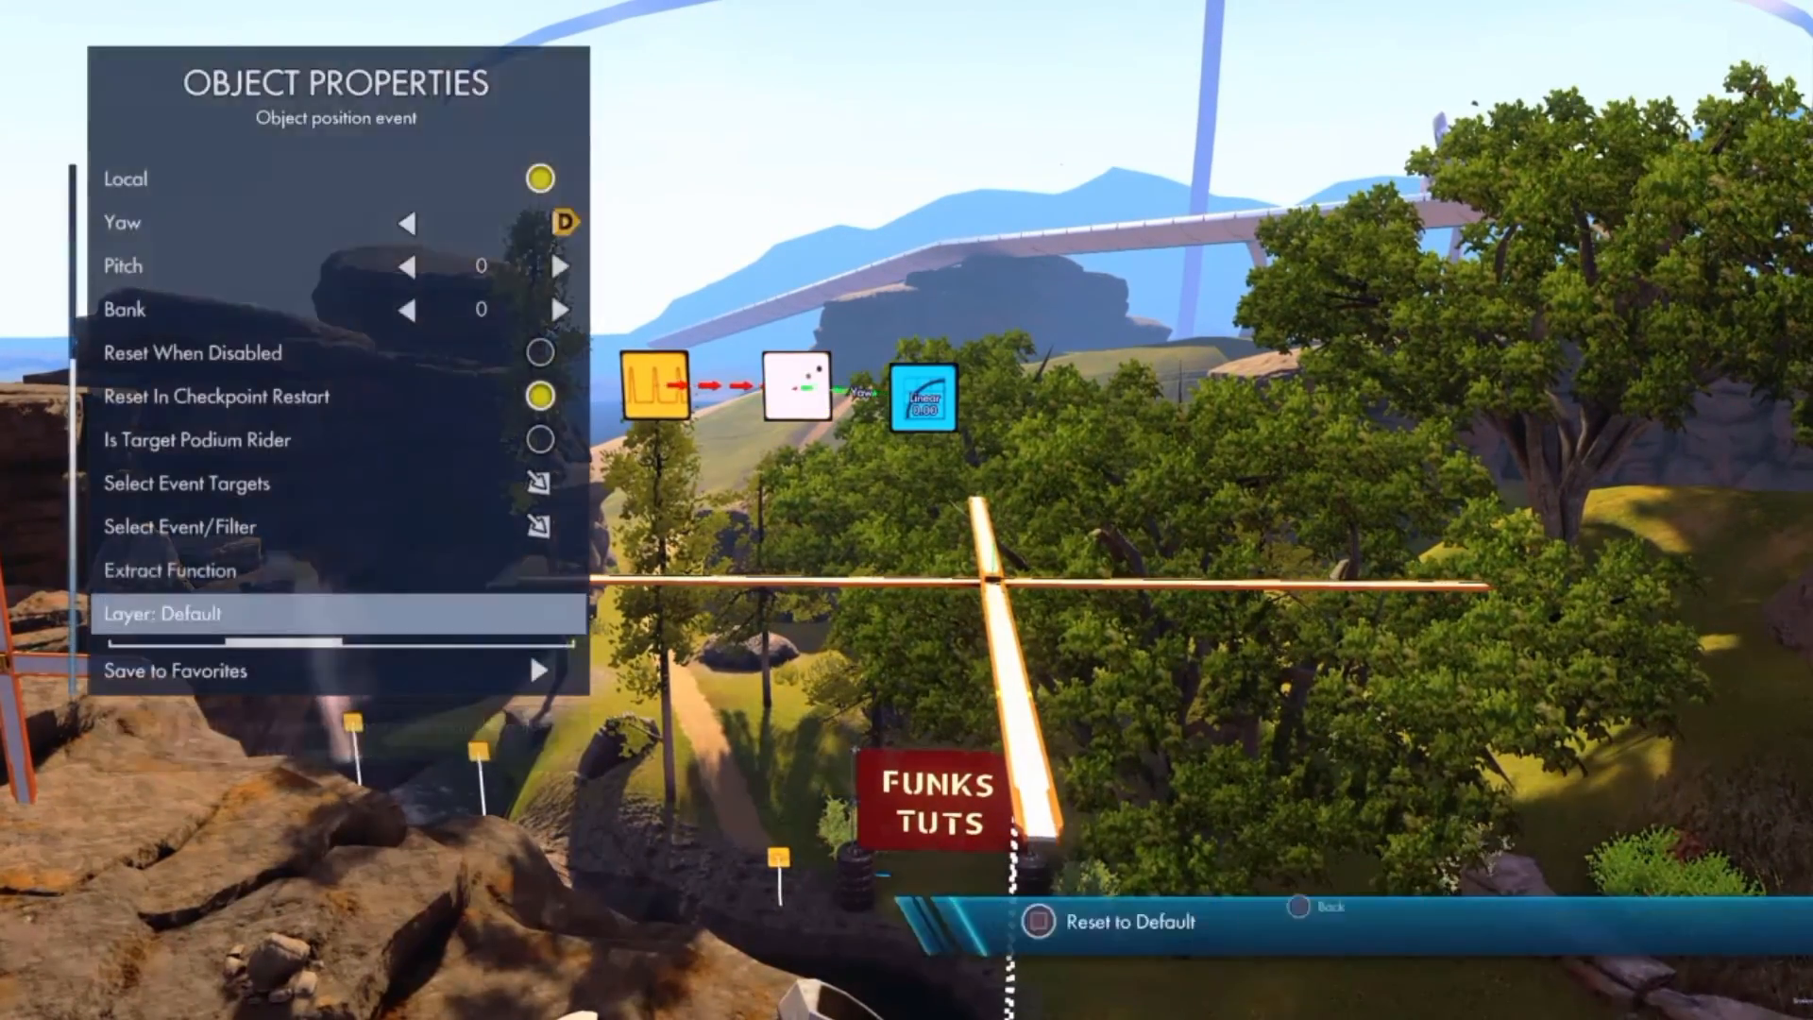
{"action": "key", "text": "Up"}
{"action": "key", "text": "Up"}
{"action": "key", "text": "Down"}
{"action": "key", "text": "Down"}
{"action": "key", "text": "Up"}
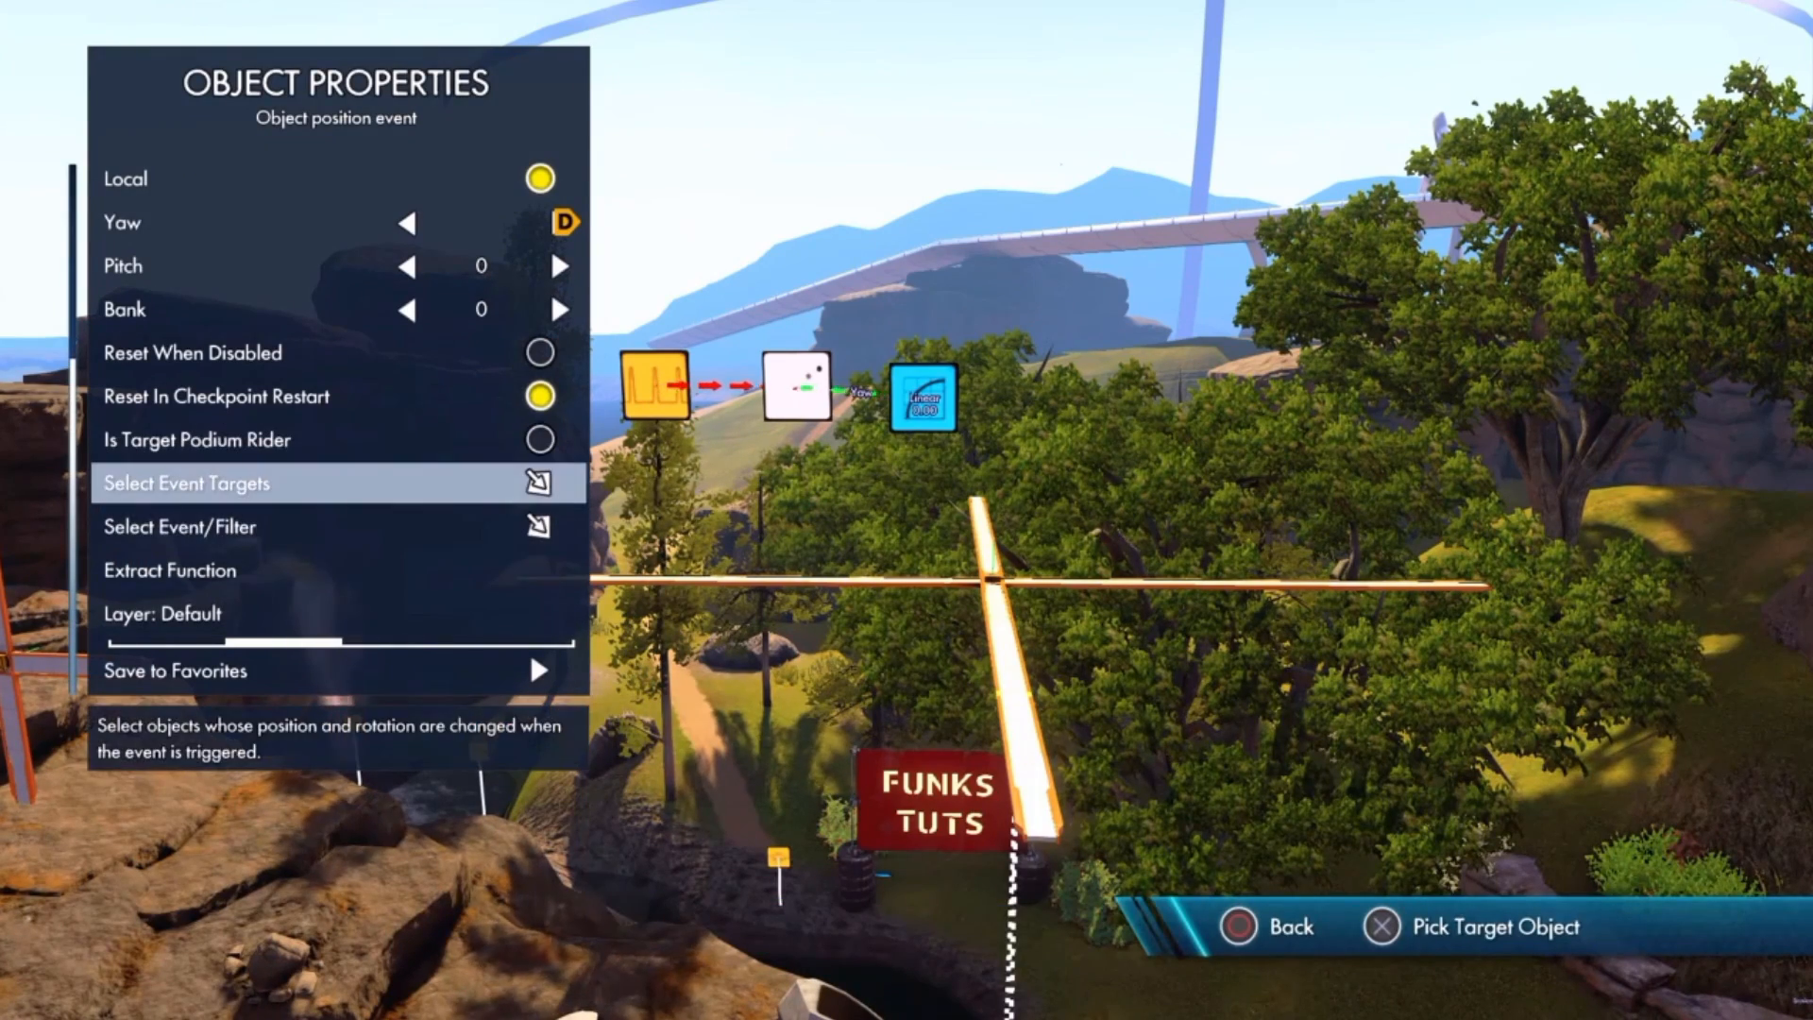
{"action": "key", "text": "Return"}
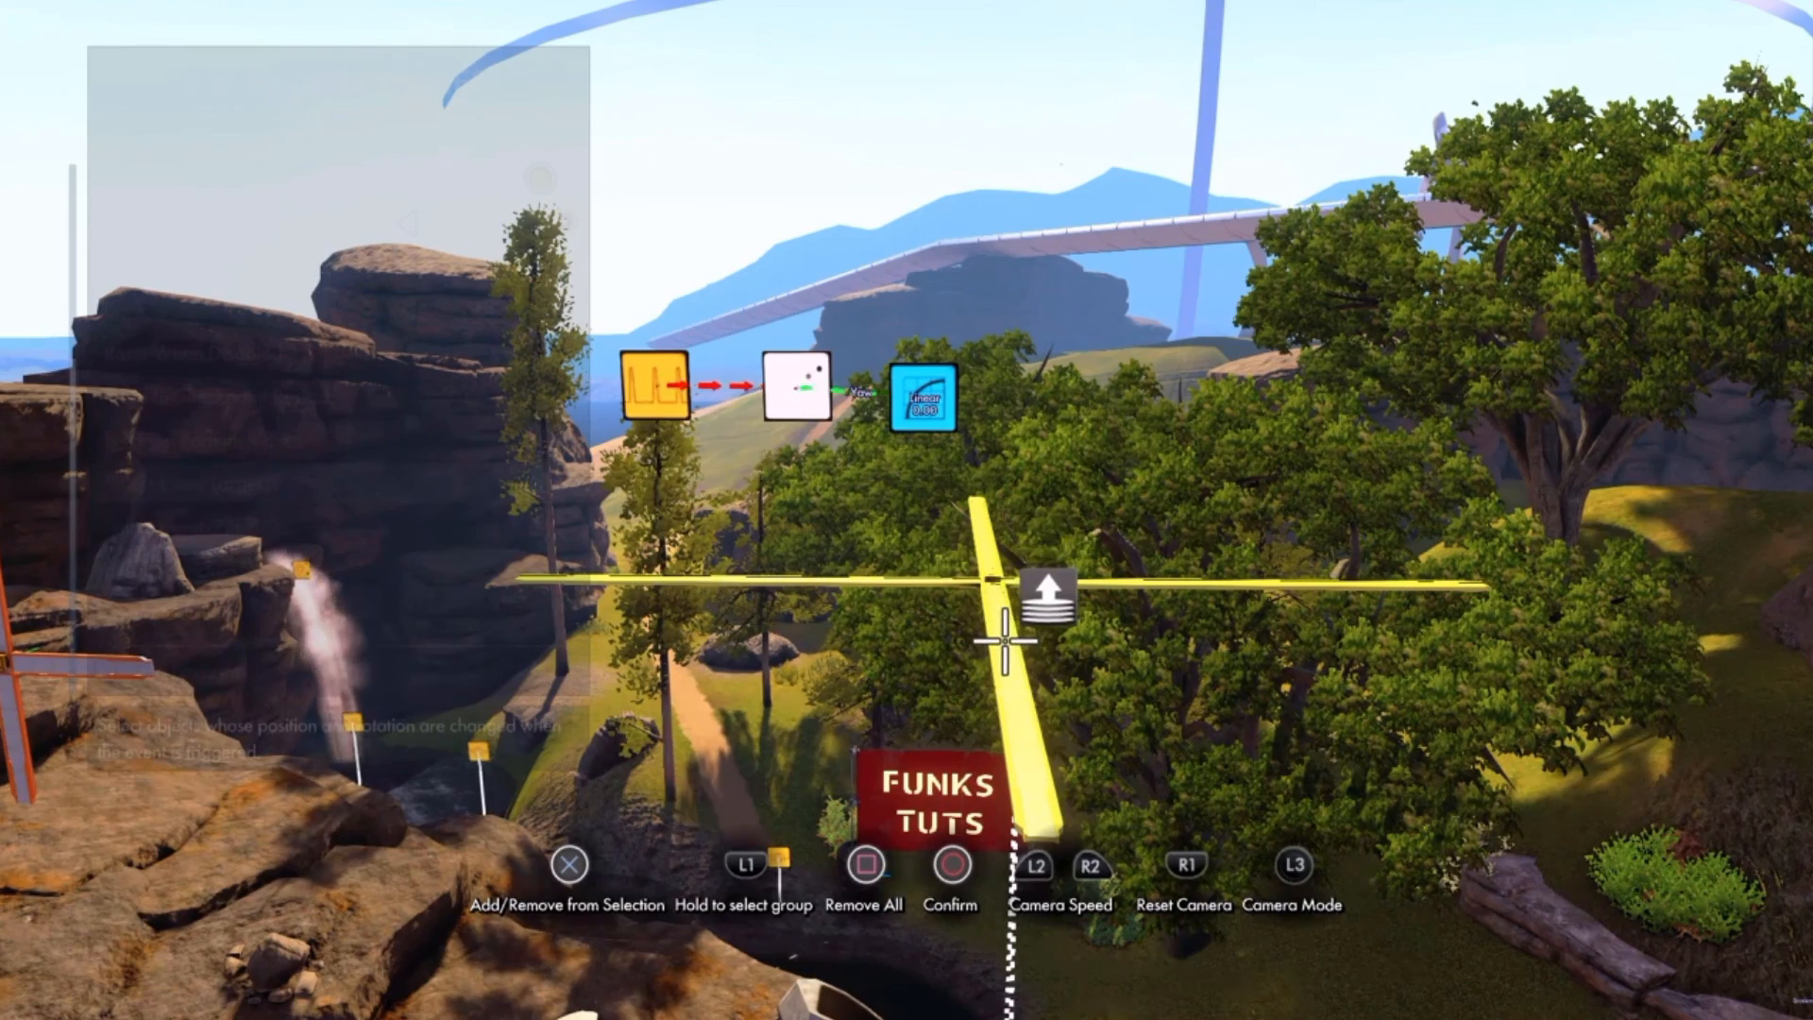
{"action": "left_click", "coordinate": [1002, 600]}
{"action": "key", "text": "Return"}
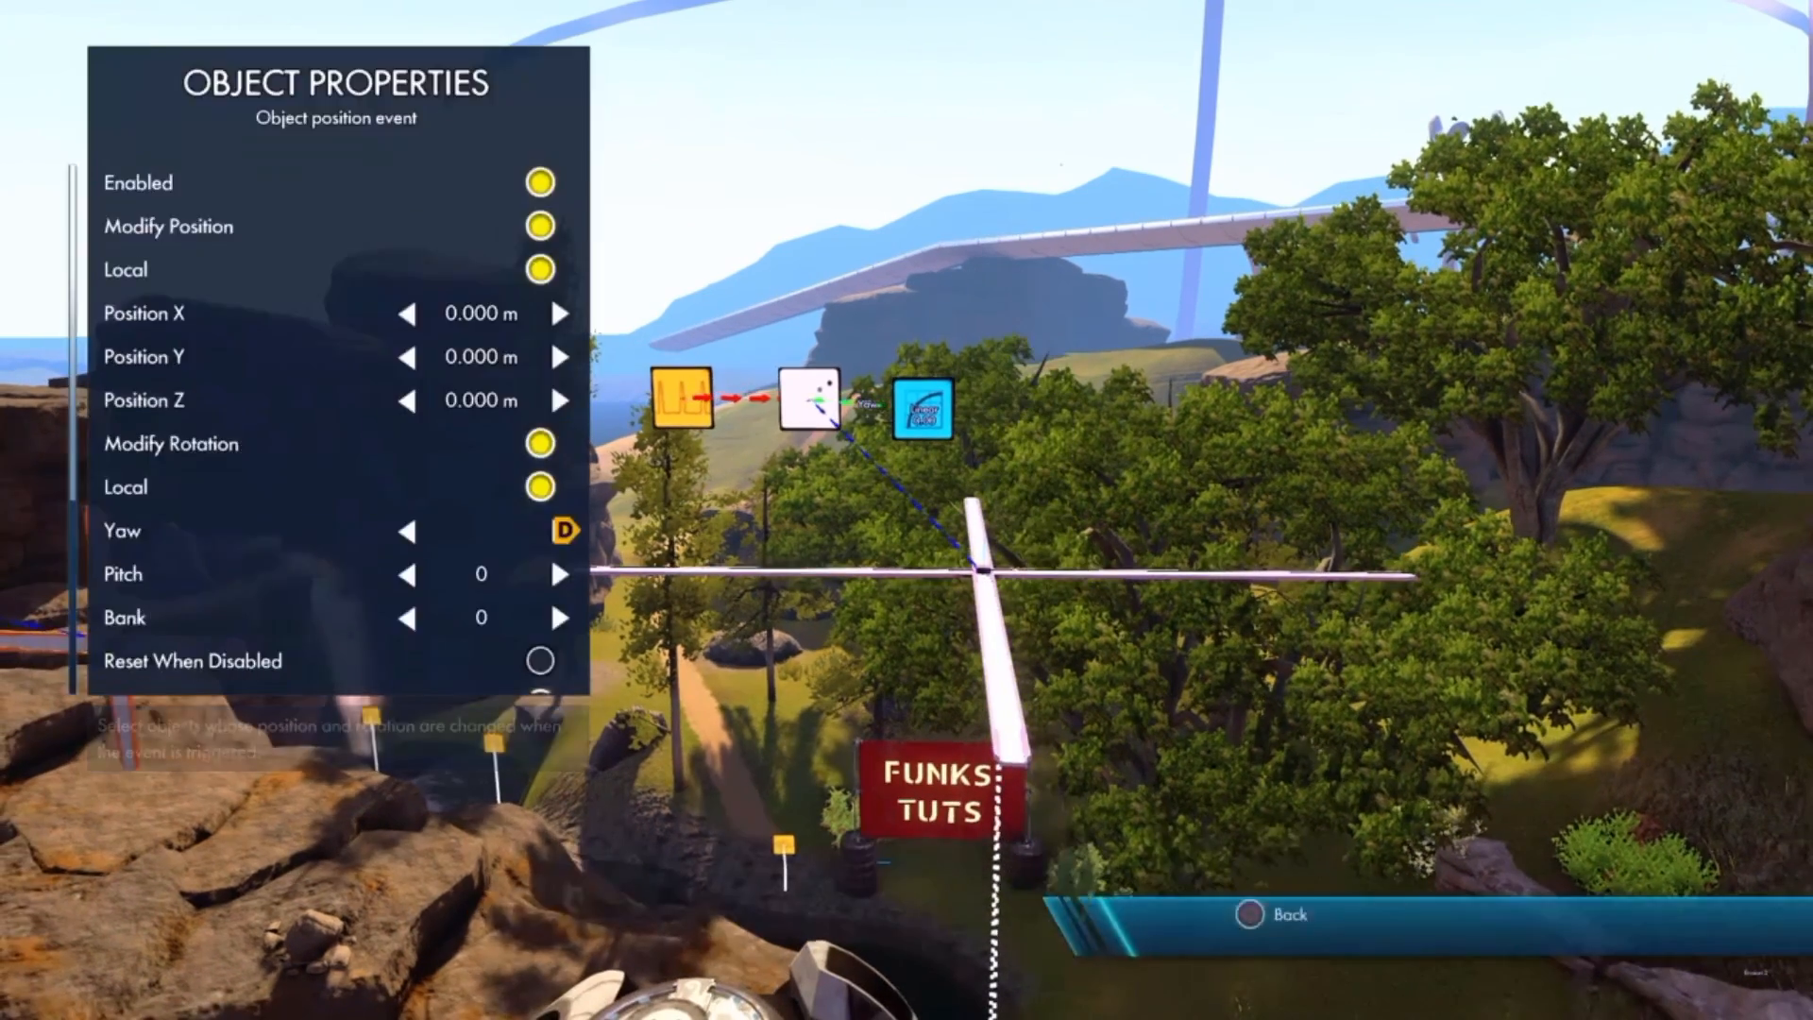
{"action": "key", "text": "Escape"}
{"action": "key", "text": "Escape"}
{"action": "middle_click_drag", "start_coordinate": [808, 398], "coordinate": [864, 322]}
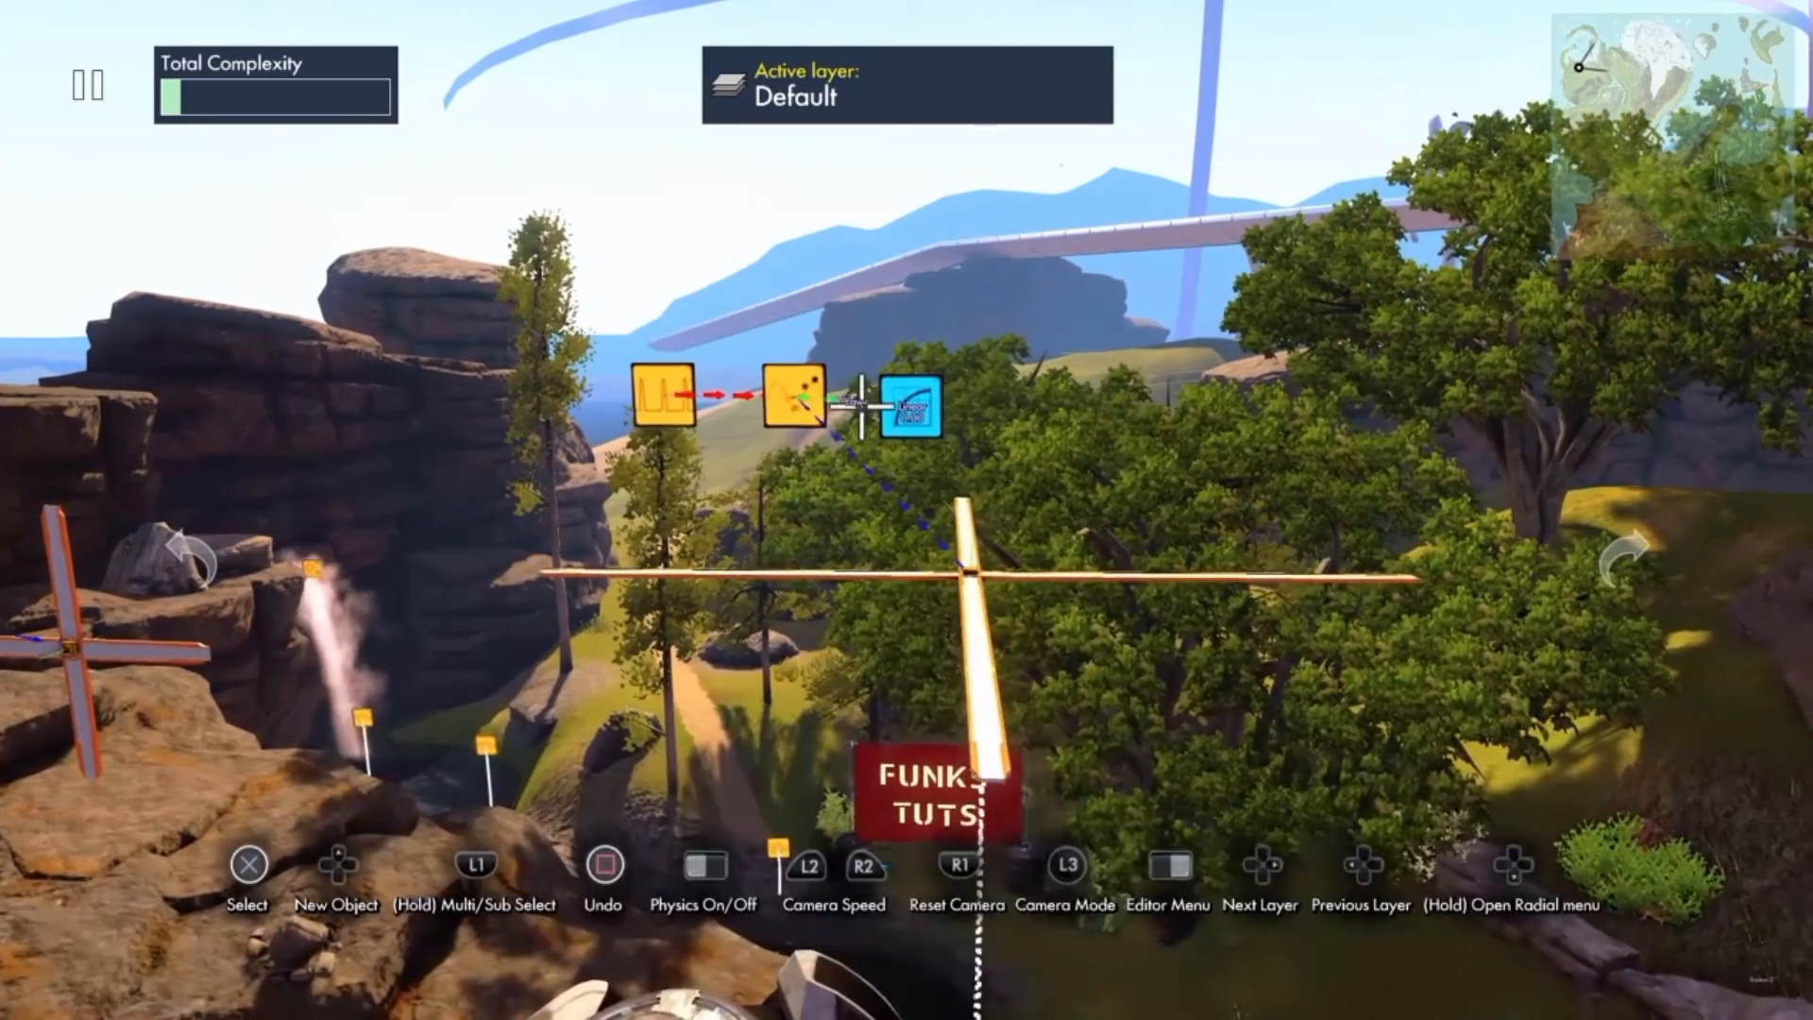
- Set the Duration of the horizontal rotor's Curve data source to 37 ticks
{"action": "key", "text": "space"}
{"action": "key", "text": "space"}
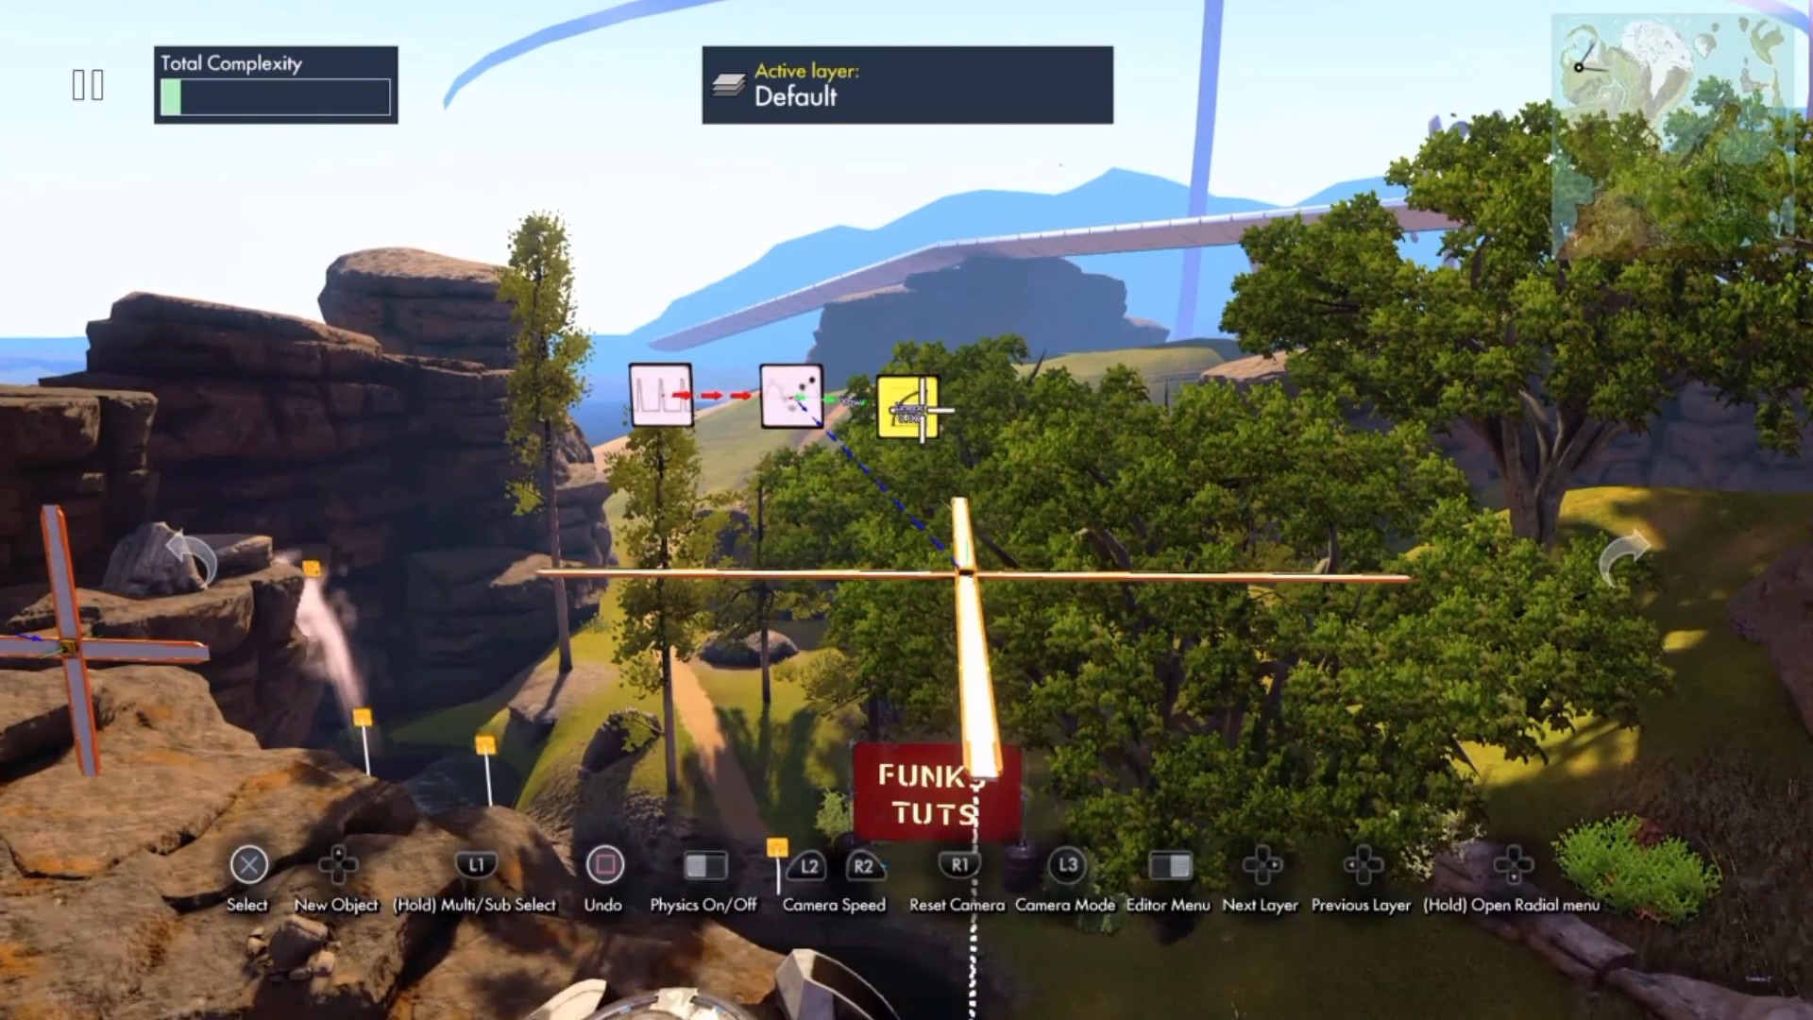
{"action": "left_click", "coordinate": [862, 410]}
{"action": "key", "text": "Down"}
{"action": "key", "text": "Down"}
{"action": "key", "text": "Down"}
{"action": "key", "text": "Left"}
{"action": "key", "text": "Left"}
{"action": "key", "text": "Left"}
{"action": "key", "text": "Left"}
{"action": "key", "text": "Left"}
{"action": "key", "text": "Left"}
{"action": "key", "text": "Left"}
{"action": "key", "text": "Left"}
{"action": "key", "text": "Left"}
{"action": "key", "text": "Left"}
{"action": "key", "text": "Left"}
{"action": "key", "text": "Left"}
{"action": "key", "text": "Left"}
{"action": "key", "text": "Left"}
{"action": "key", "text": "Left"}
{"action": "key", "text": "Left"}
{"action": "key", "text": "Left"}
{"action": "key", "text": "Left"}
{"action": "key", "text": "Left"}
{"action": "key", "text": "Left"}
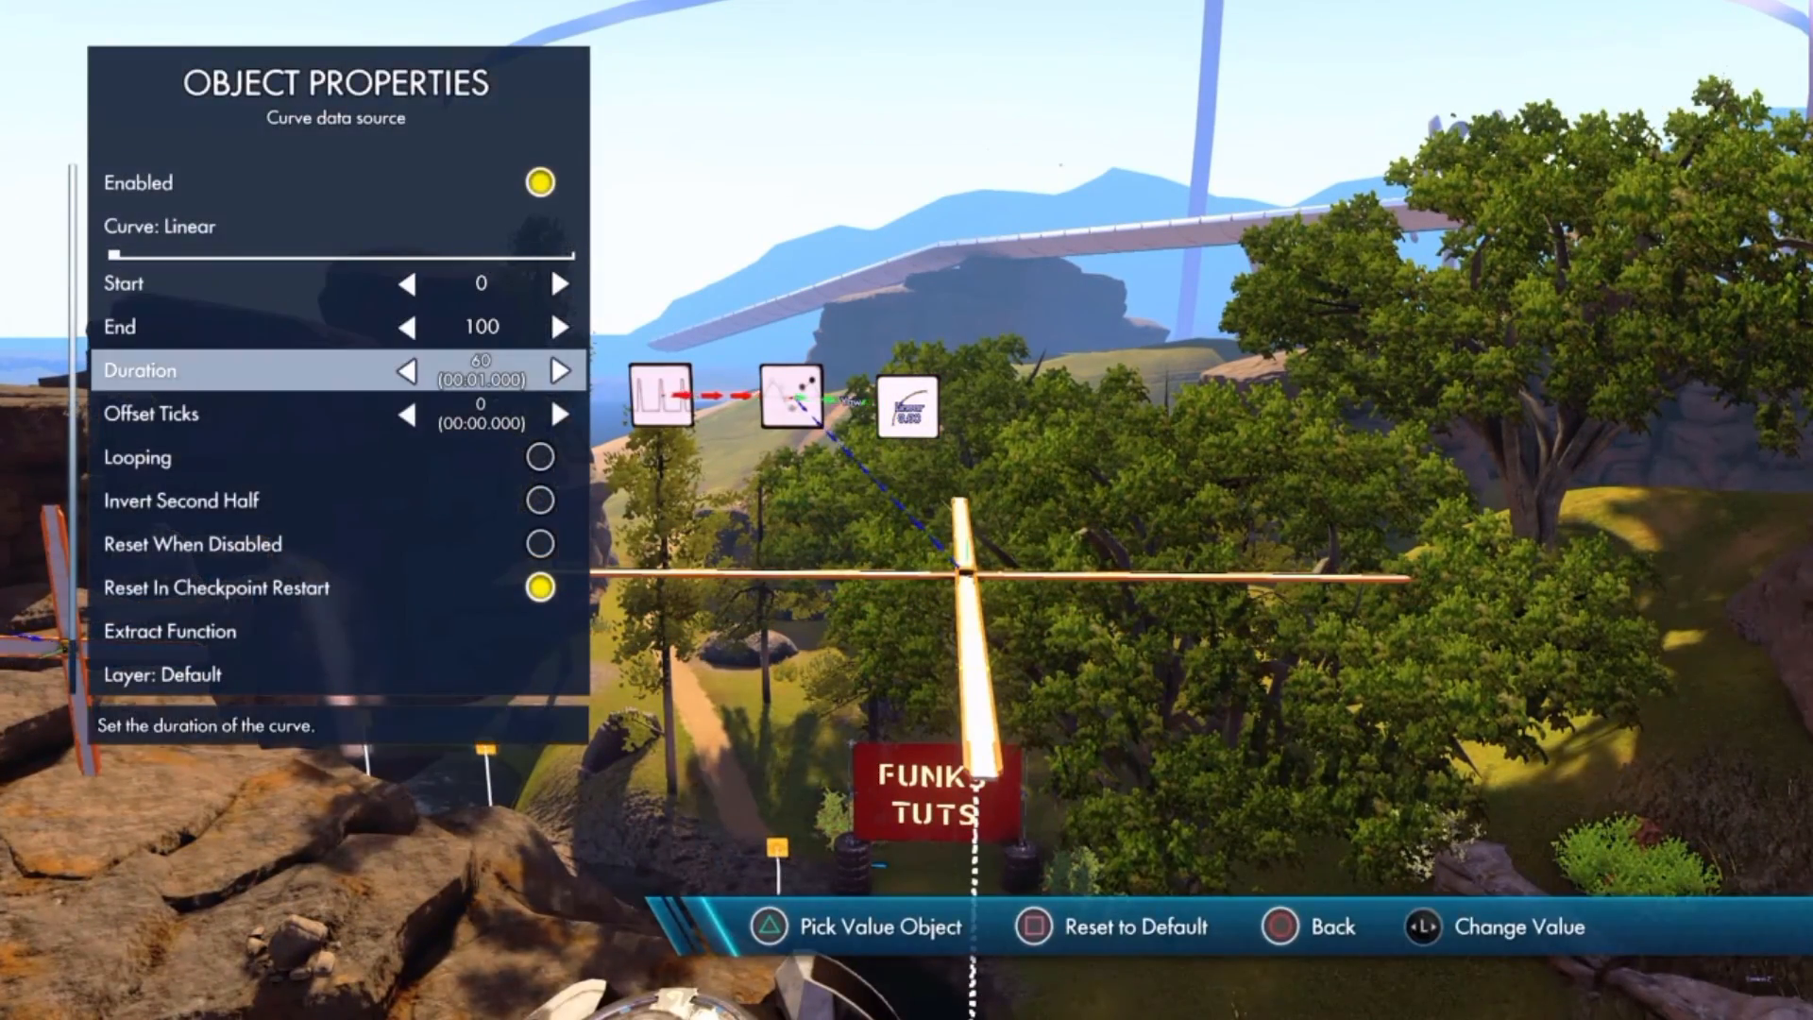
{"action": "key", "text": "Right"}
{"action": "key", "text": "Right"}
{"action": "key", "text": "Right"}
{"action": "key", "text": "Right"}
{"action": "key", "text": "Right"}
{"action": "key", "text": "Right"}
{"action": "key", "text": "Right"}
{"action": "key", "text": "Right"}
{"action": "key", "text": "Right"}
{"action": "key", "text": "Right"}
{"action": "key", "text": "Right"}
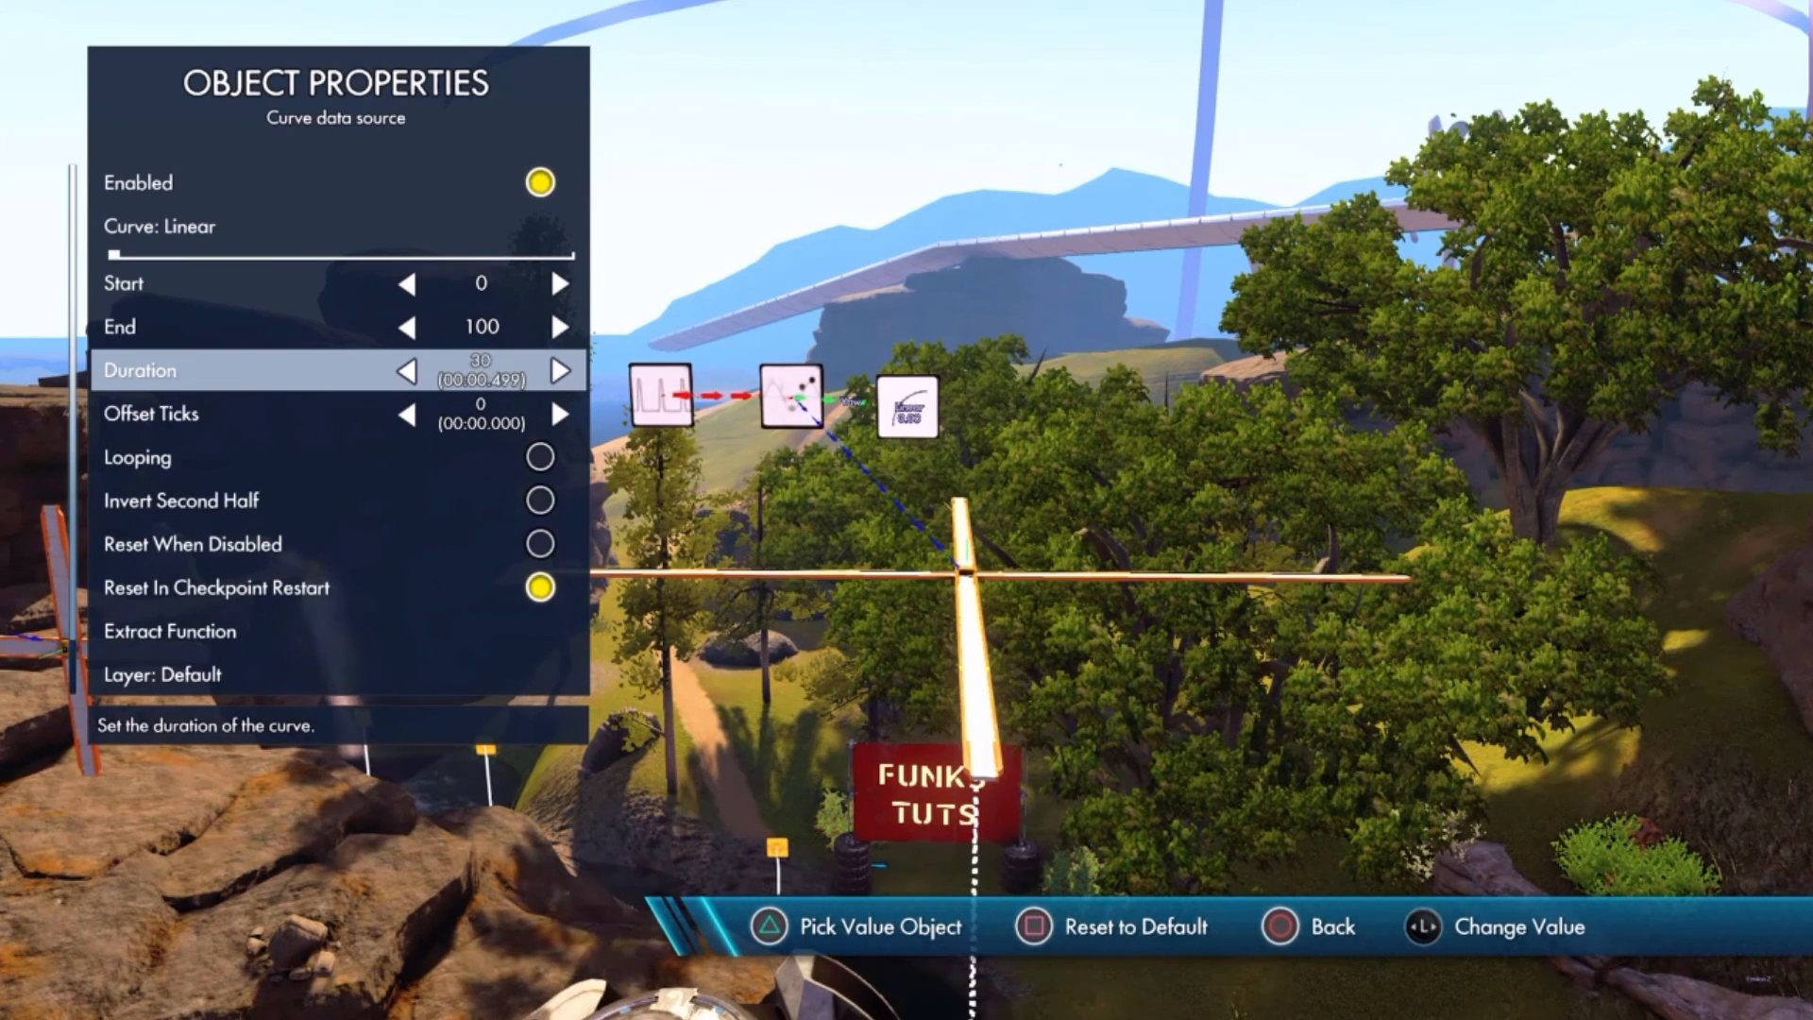
{"action": "key", "text": "Right"}
{"action": "key", "text": "Right"}
{"action": "key", "text": "Right"}
{"action": "key", "text": "Right"}
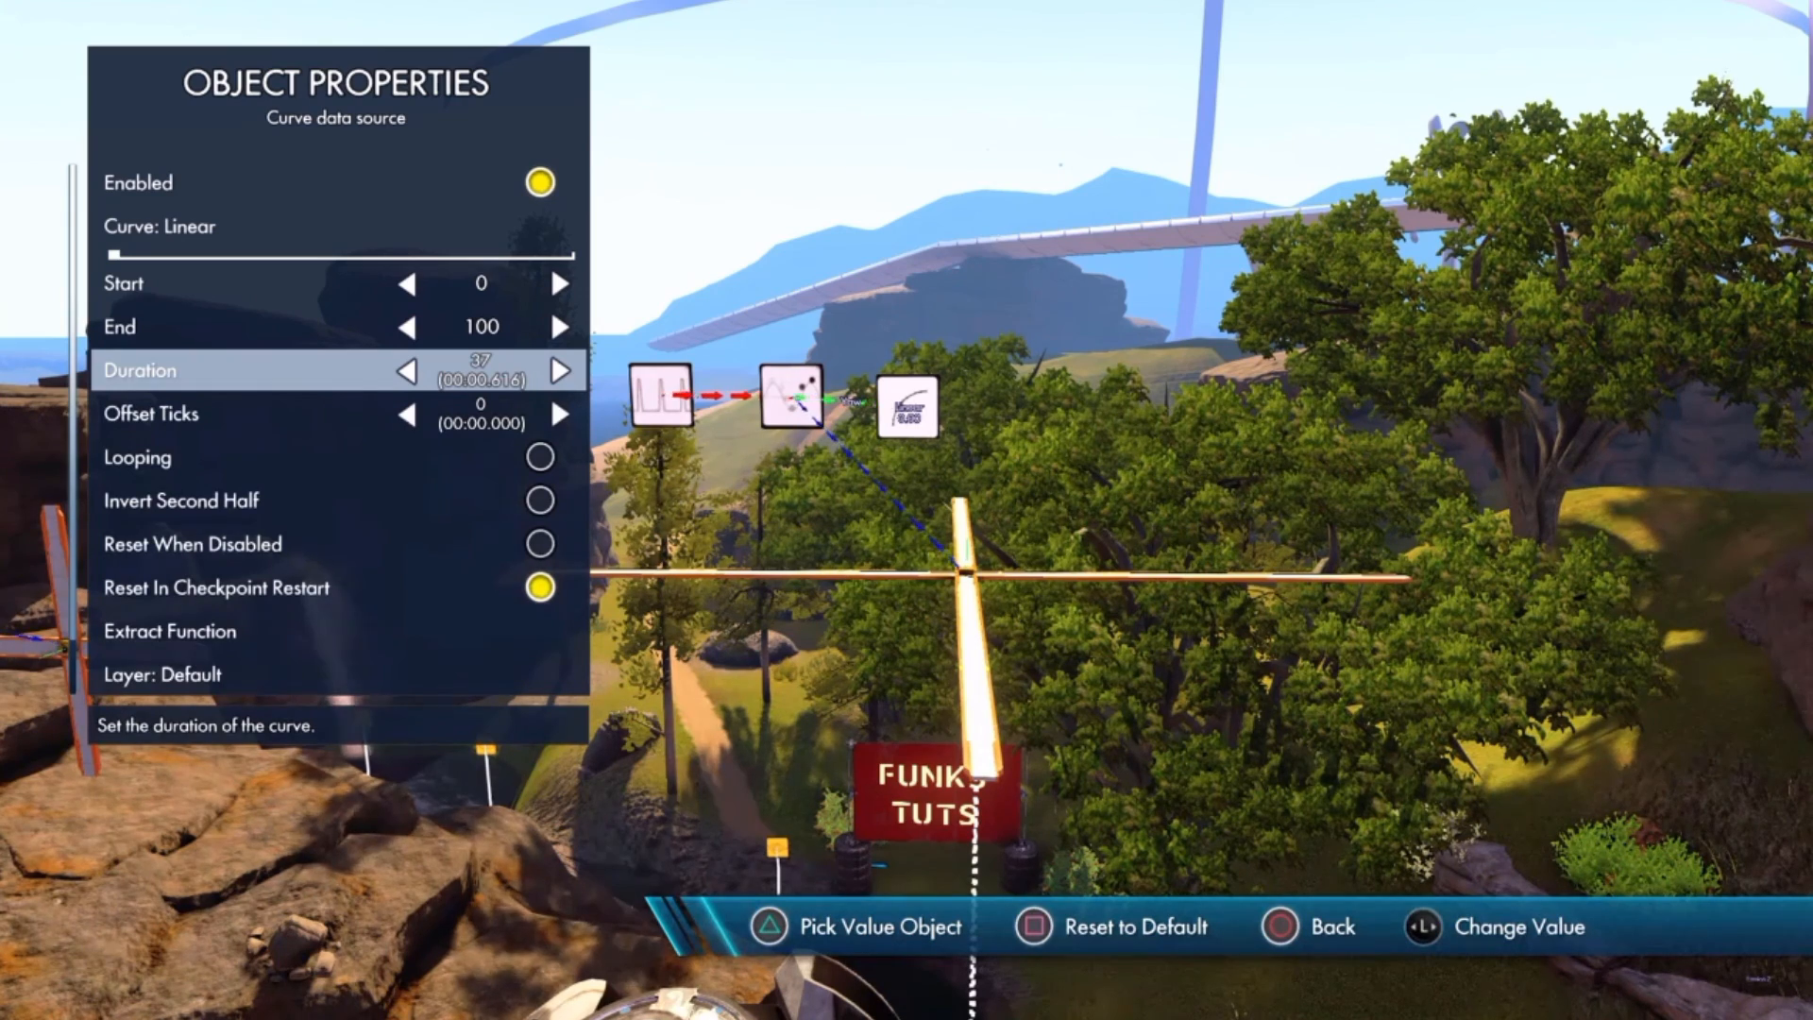
- Set the End value of the horizontal rotor's Curve data source to 360
{"action": "key", "text": "Up"}
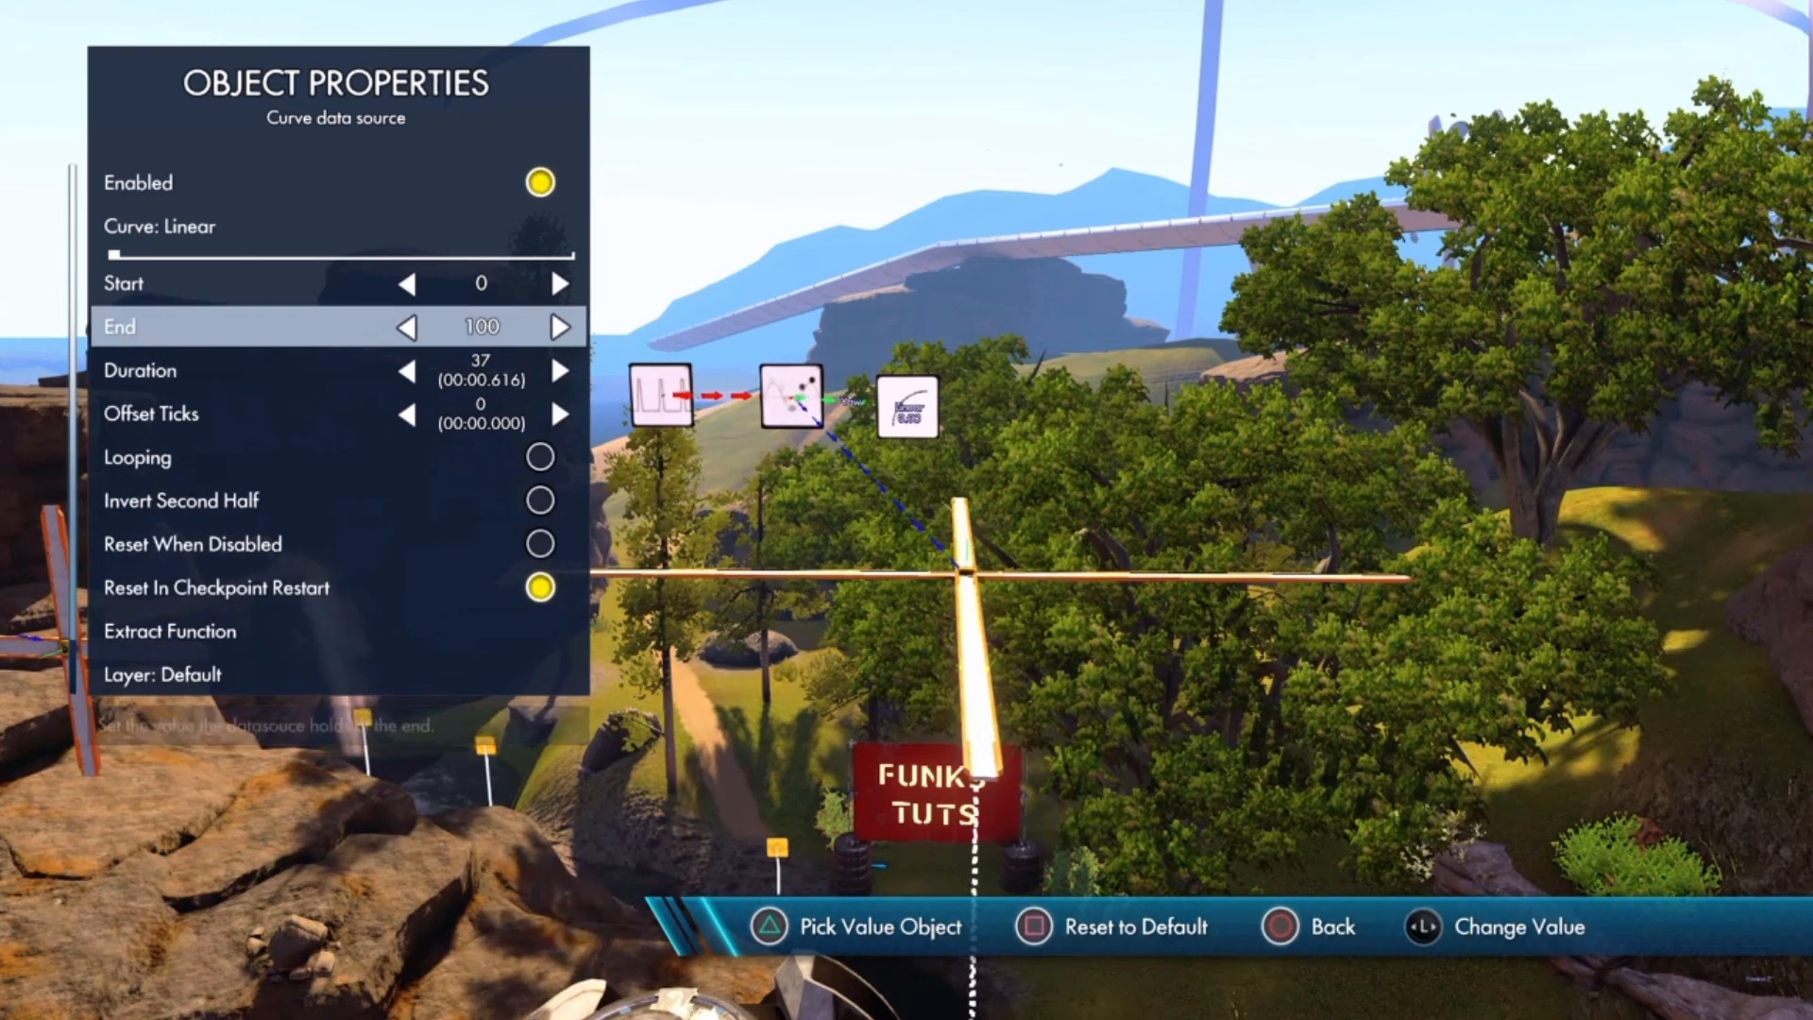
{"action": "key", "text": "Left"}
{"action": "key", "text": "Right"}
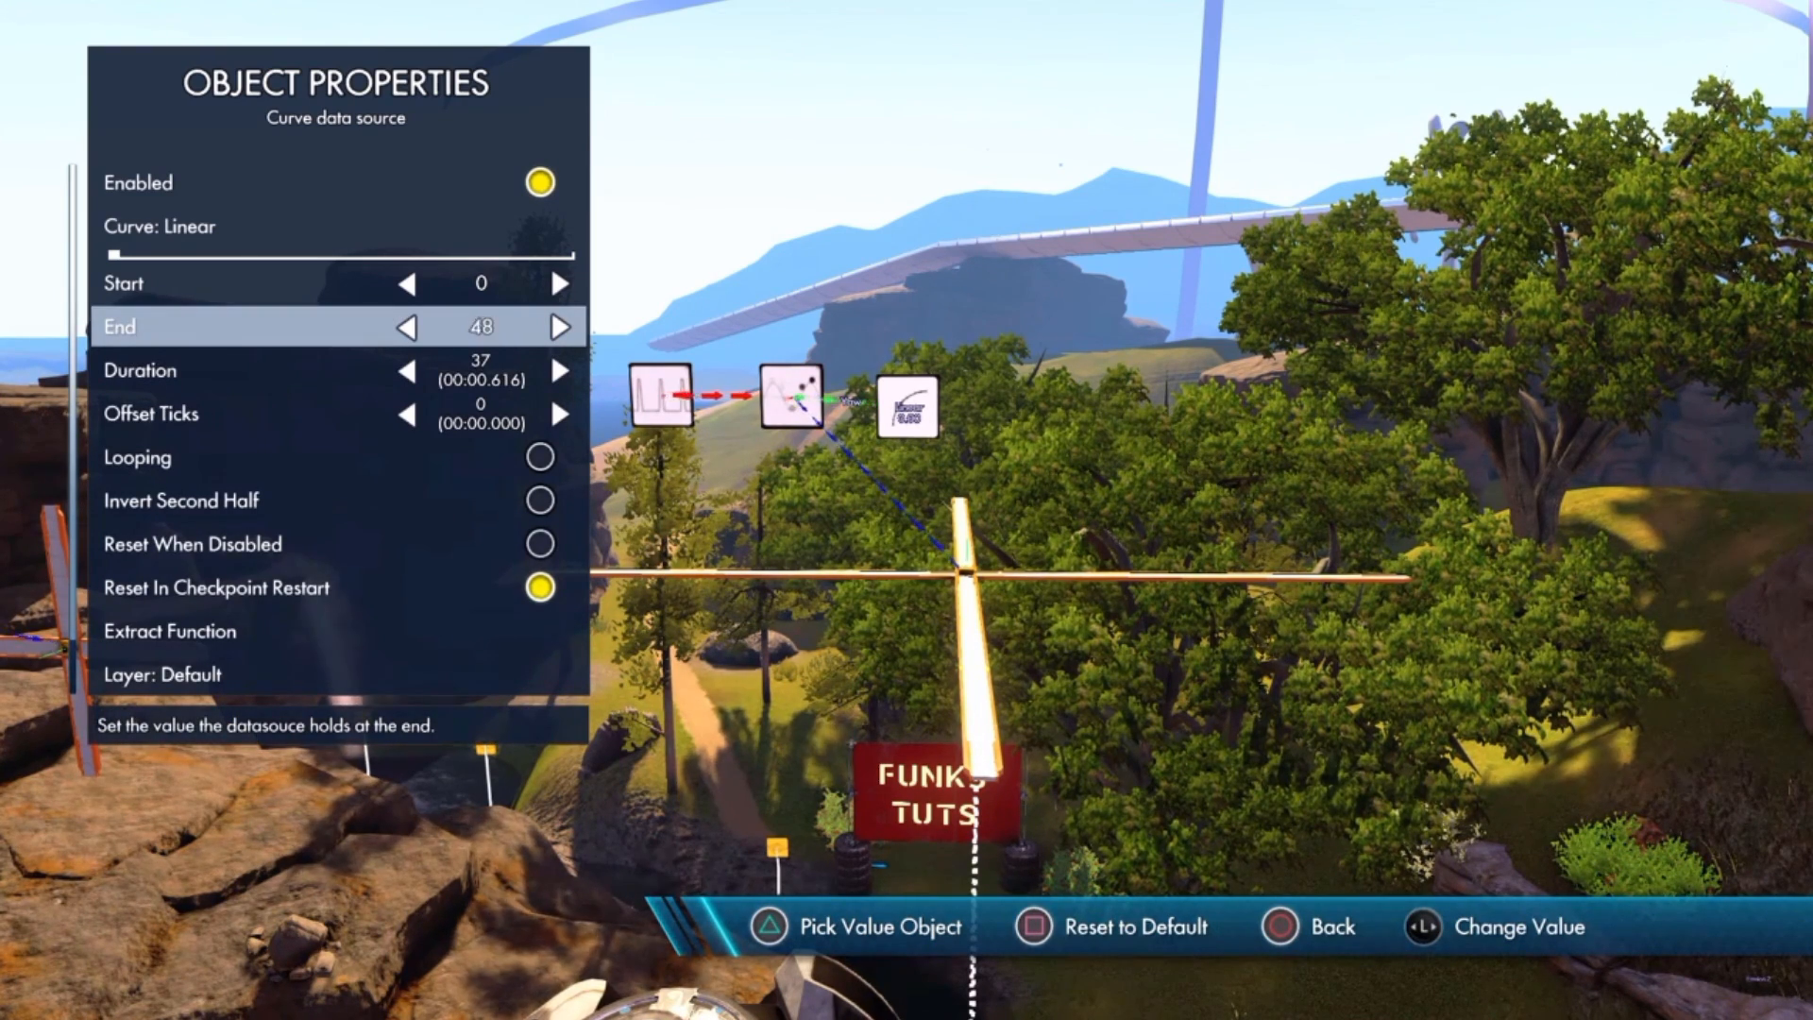
{"action": "key", "text": "Right"}
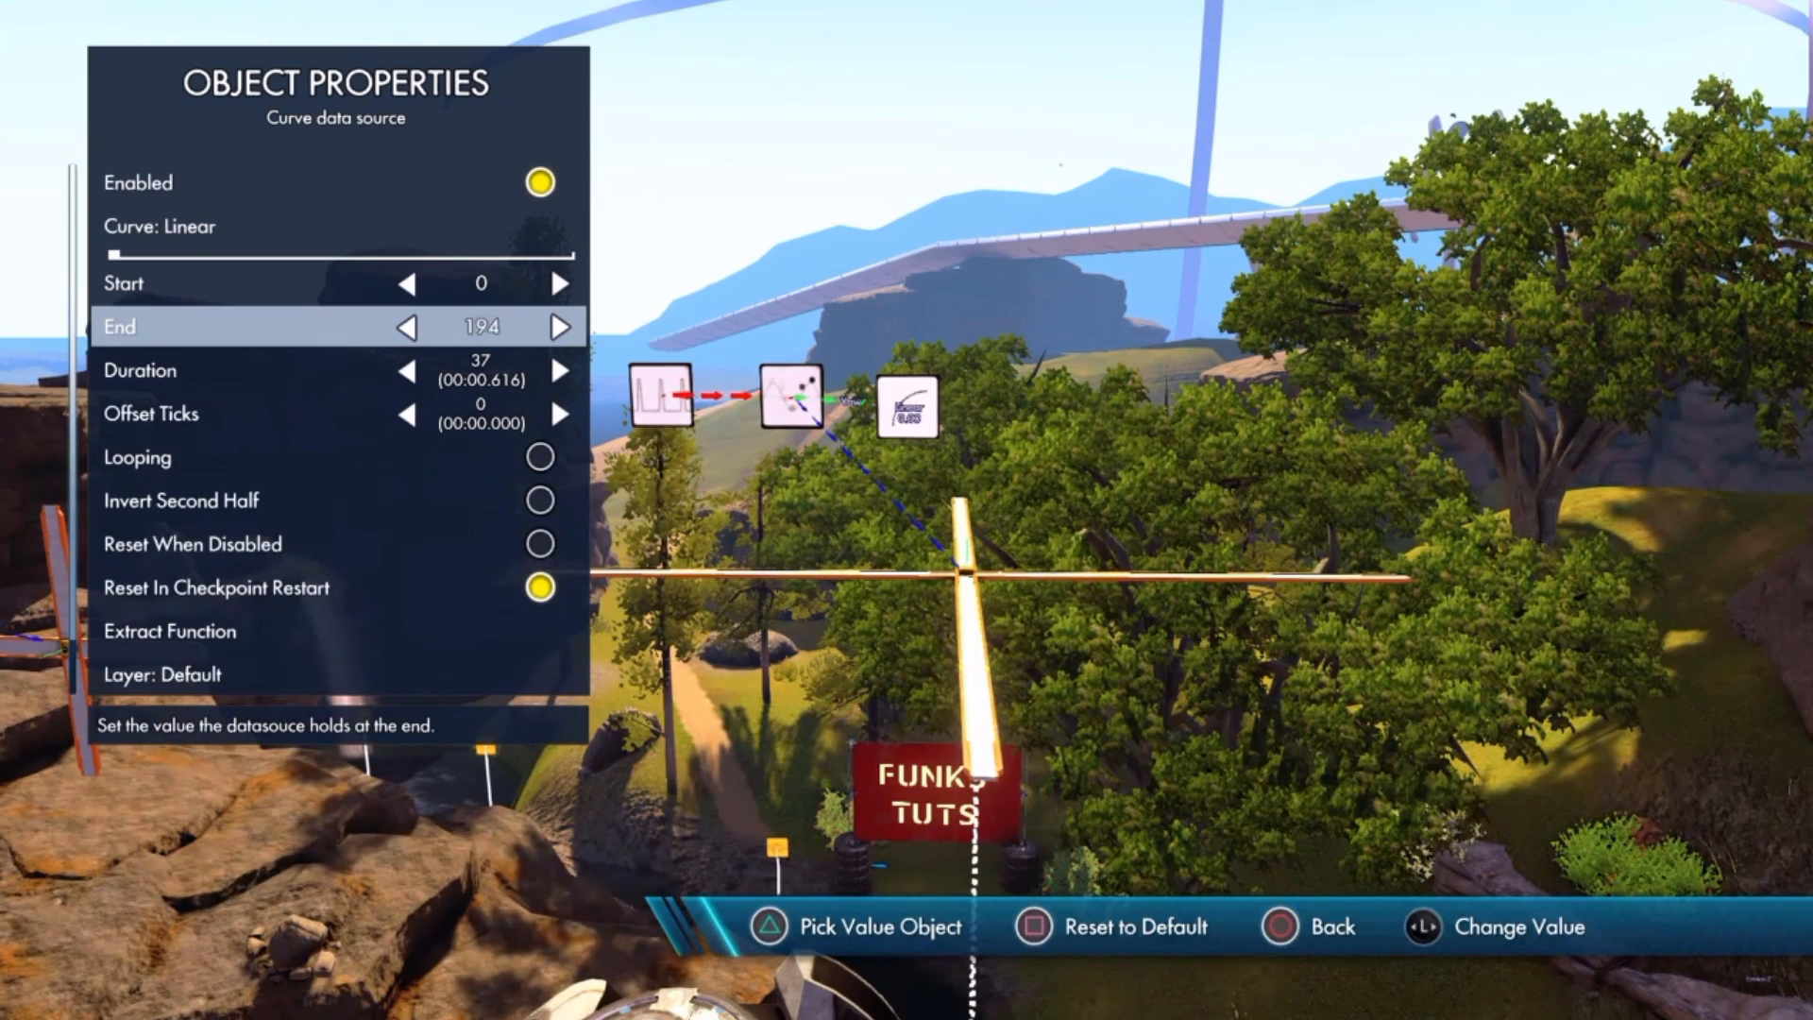
{"action": "key", "text": "Right"}
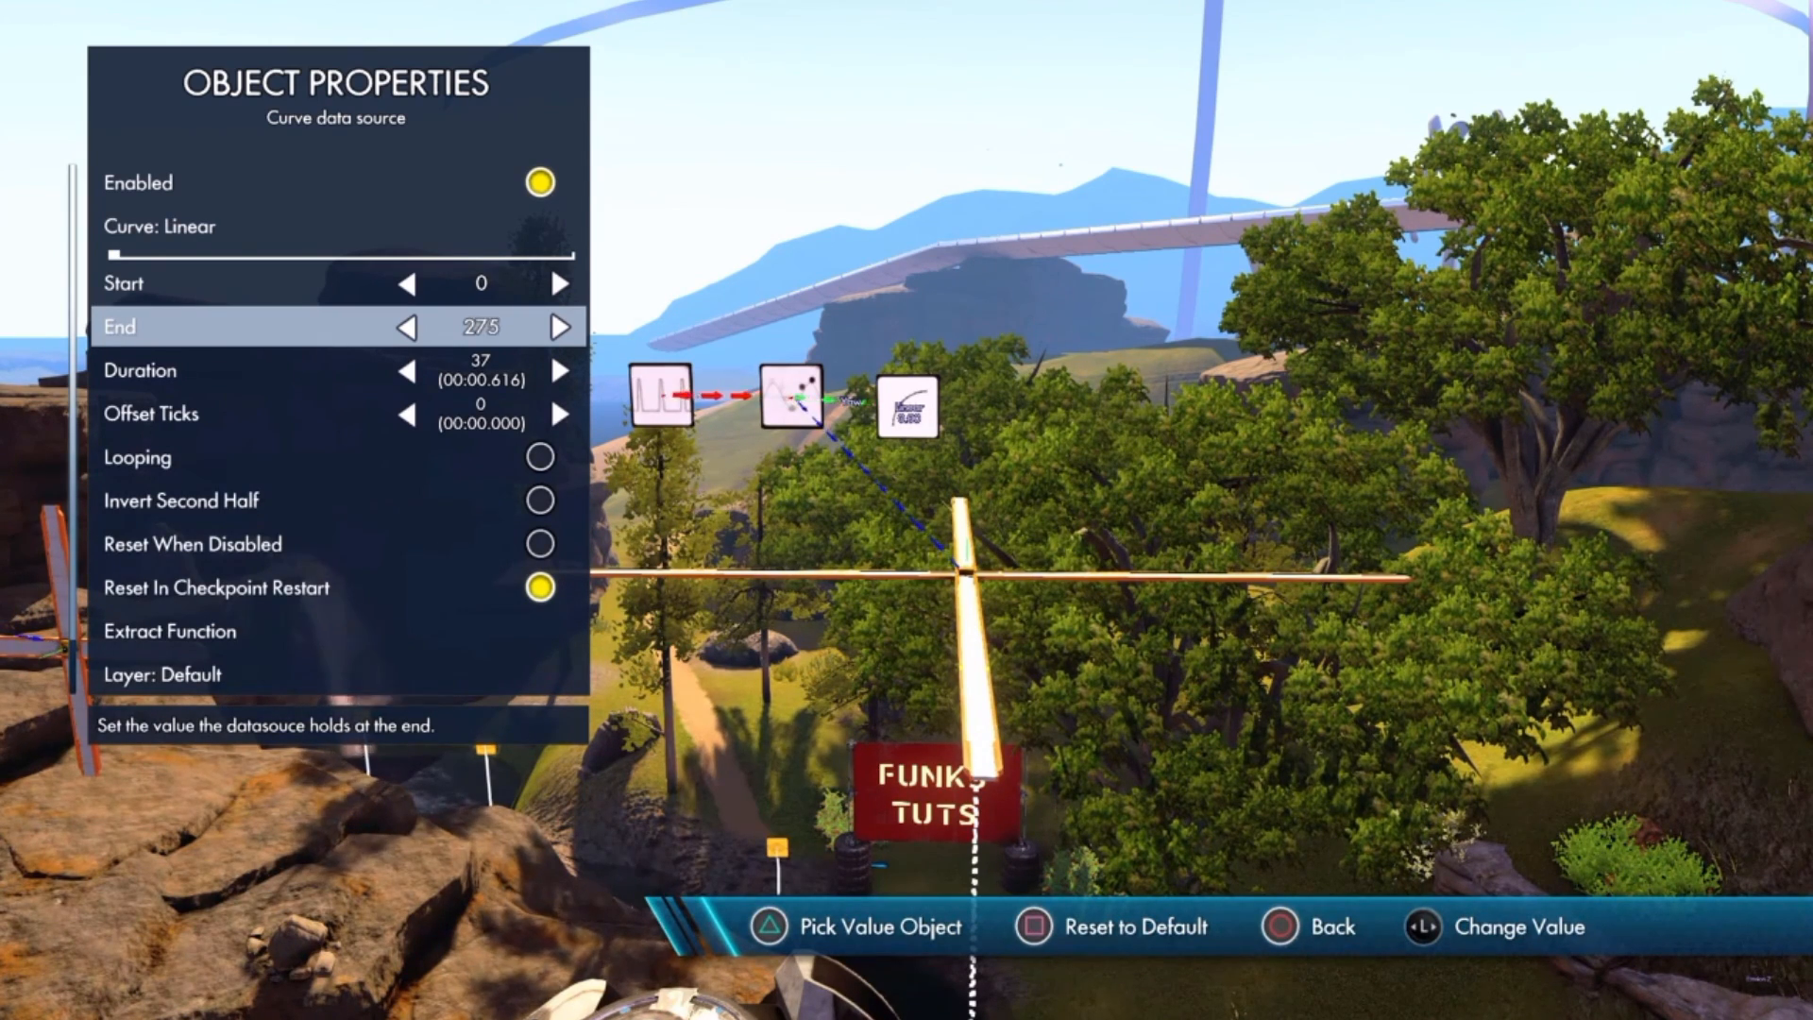
{"action": "key", "text": "Right"}
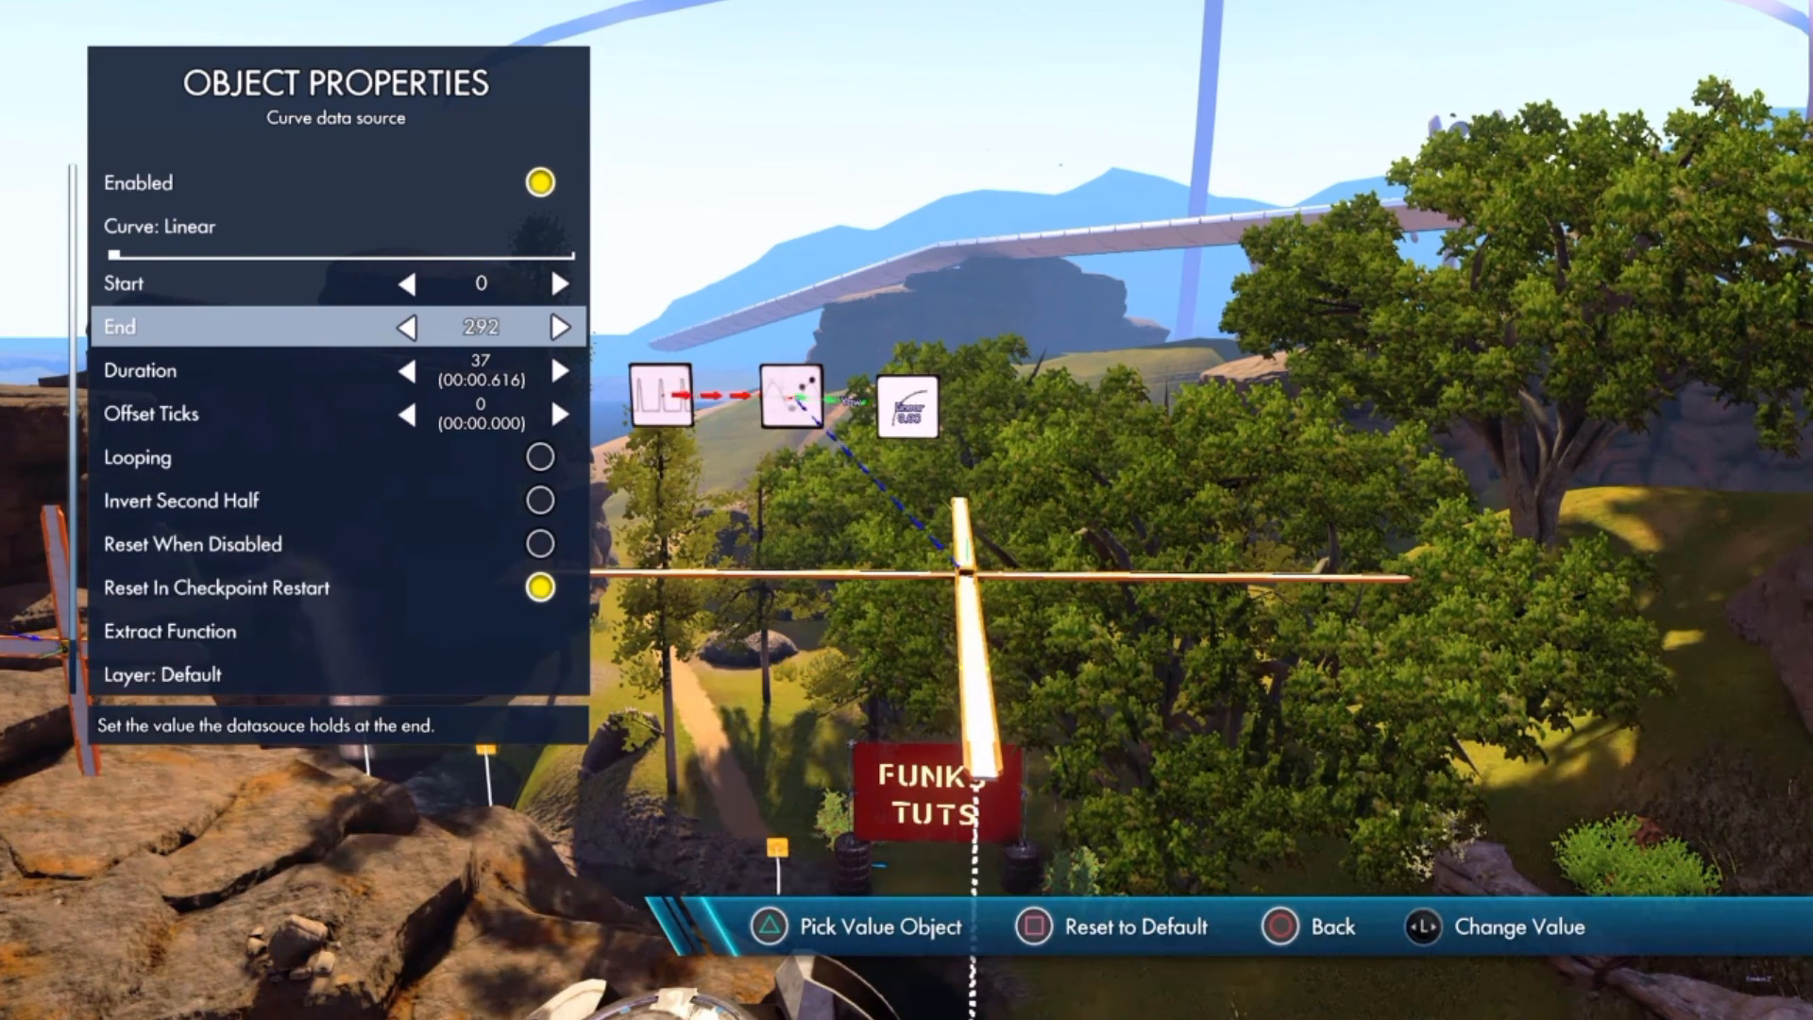
{"action": "key", "text": "Right"}
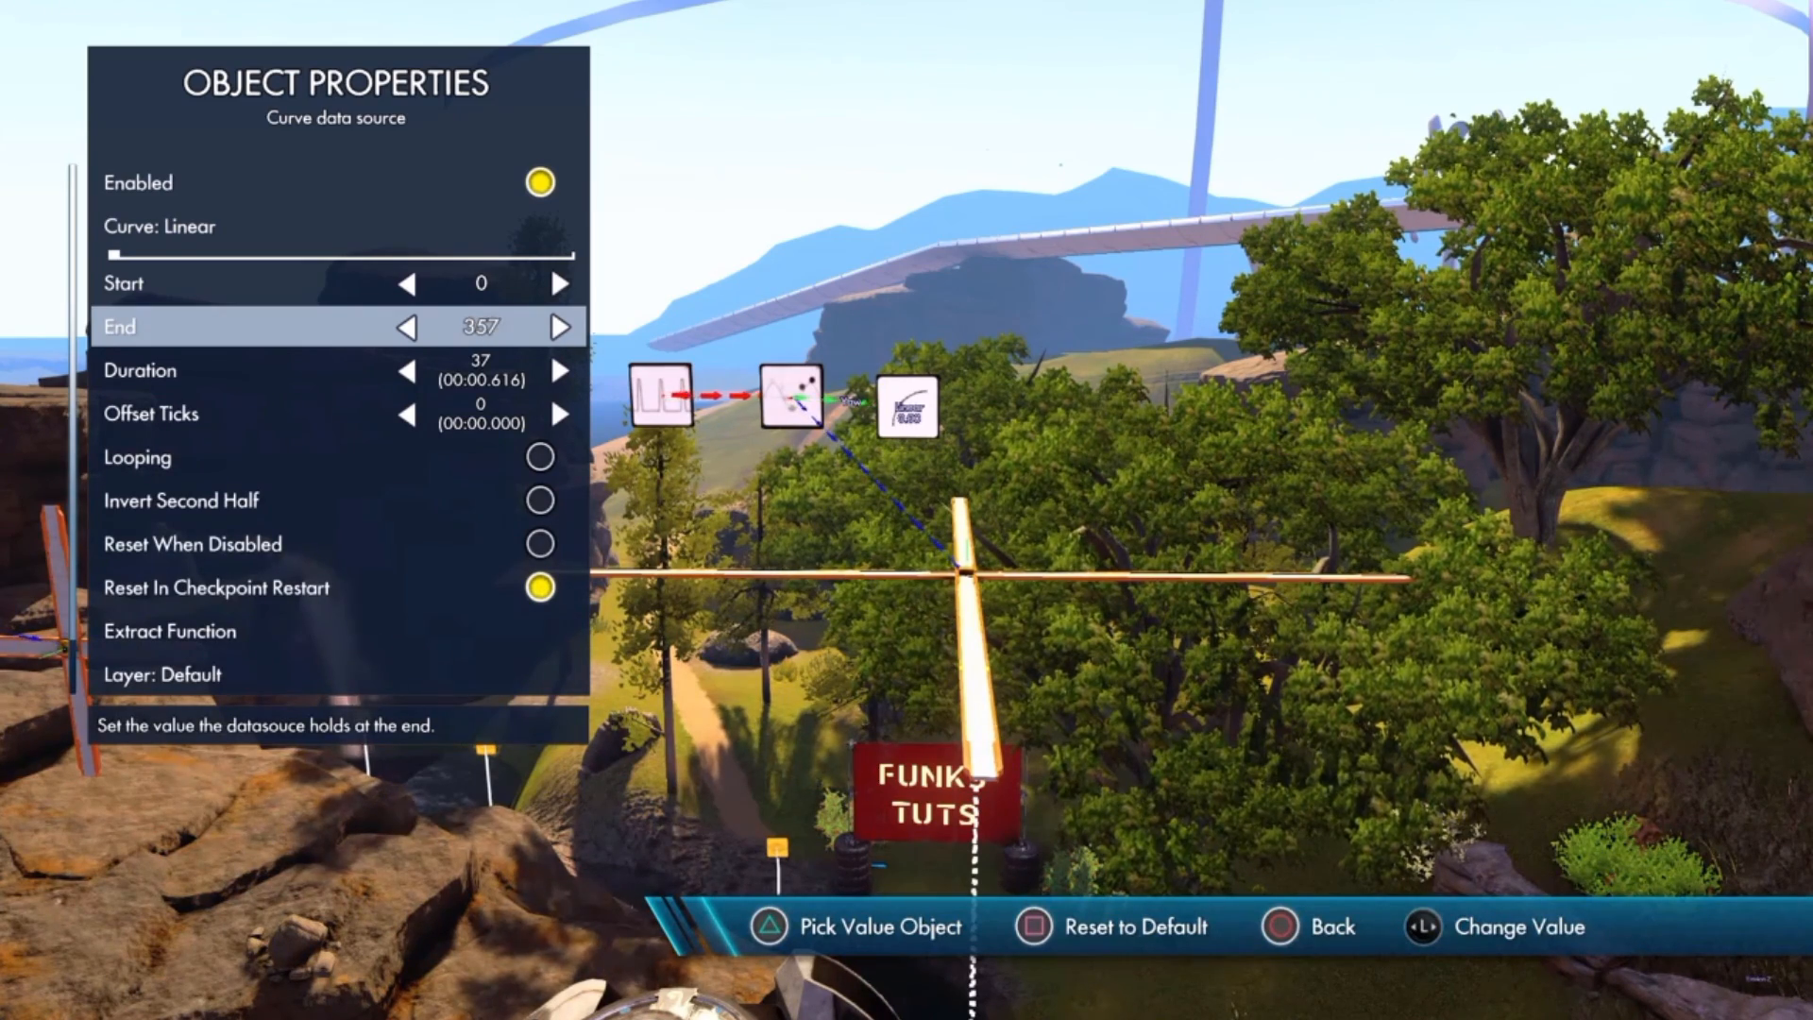
{"action": "key", "text": "Up"}
{"action": "key", "text": "Up"}
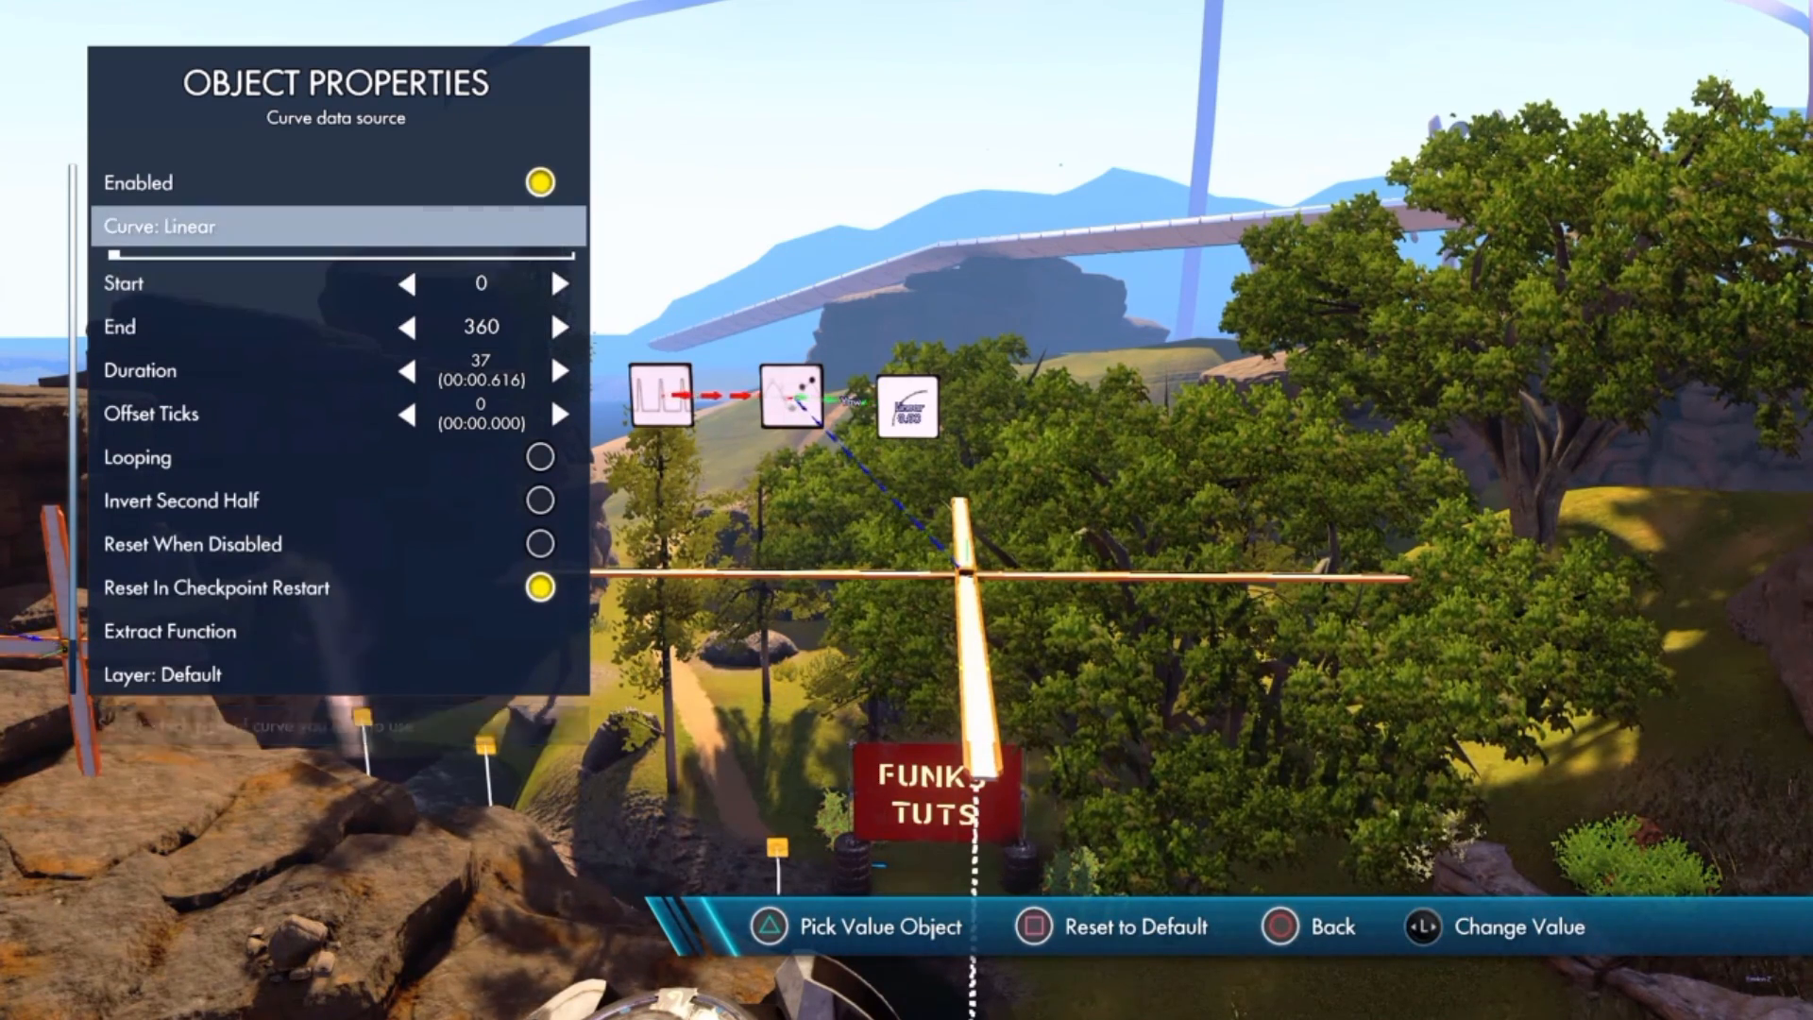
- Enable Looping on the horizontal rotor's Curve data source and leave its properties
{"action": "key", "text": "Down"}
{"action": "key", "text": "Down"}
{"action": "key", "text": "Down"}
{"action": "key", "text": "Down"}
{"action": "key", "text": "Down"}
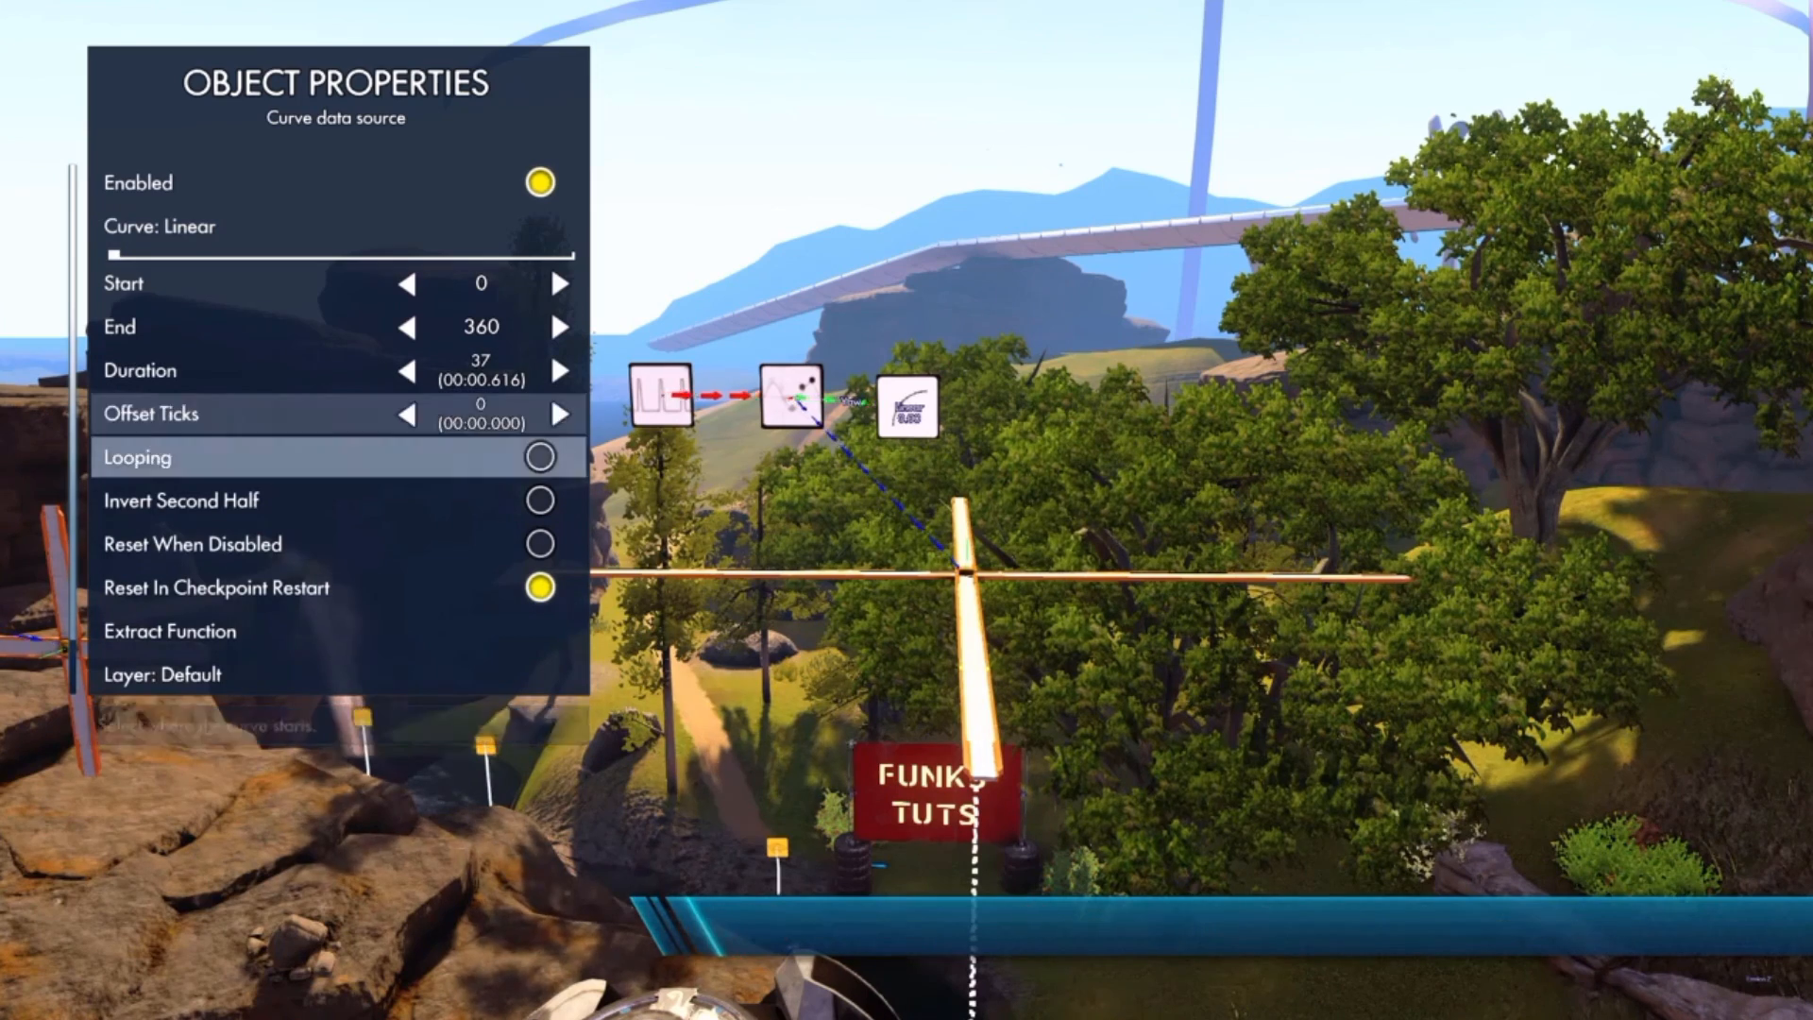
{"action": "key", "text": "Return"}
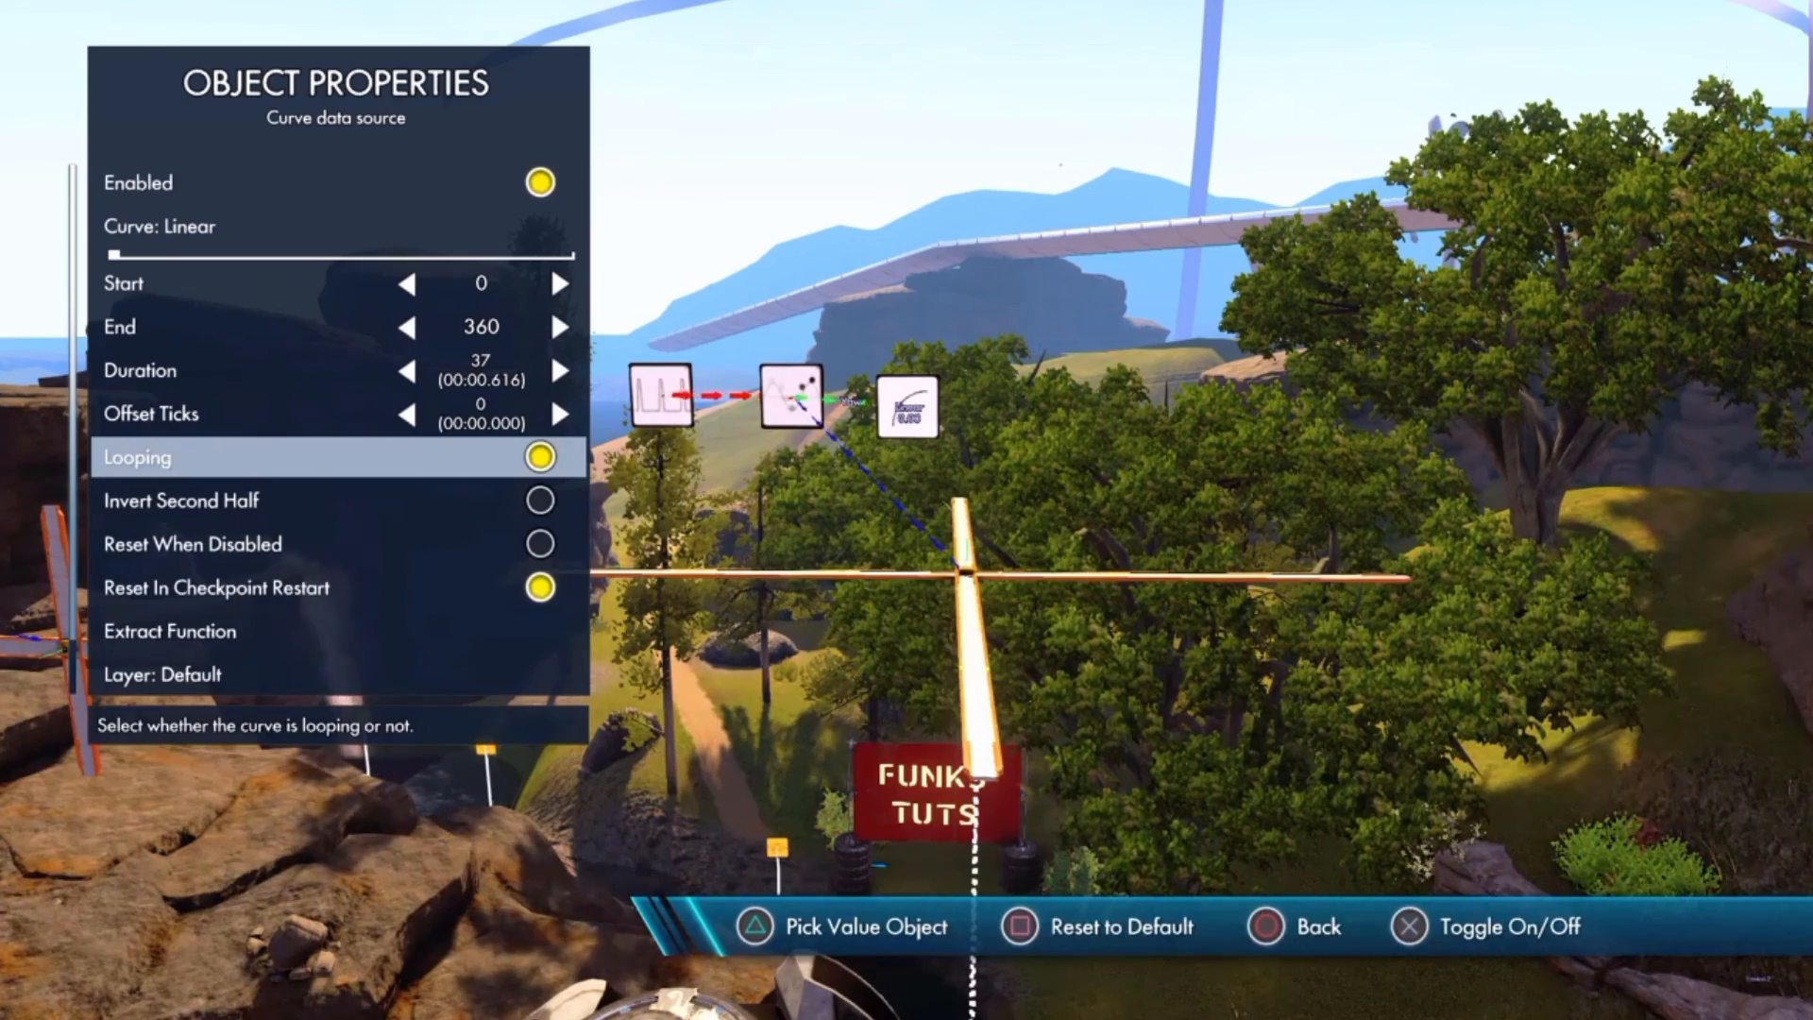
{"action": "key", "text": "Escape"}
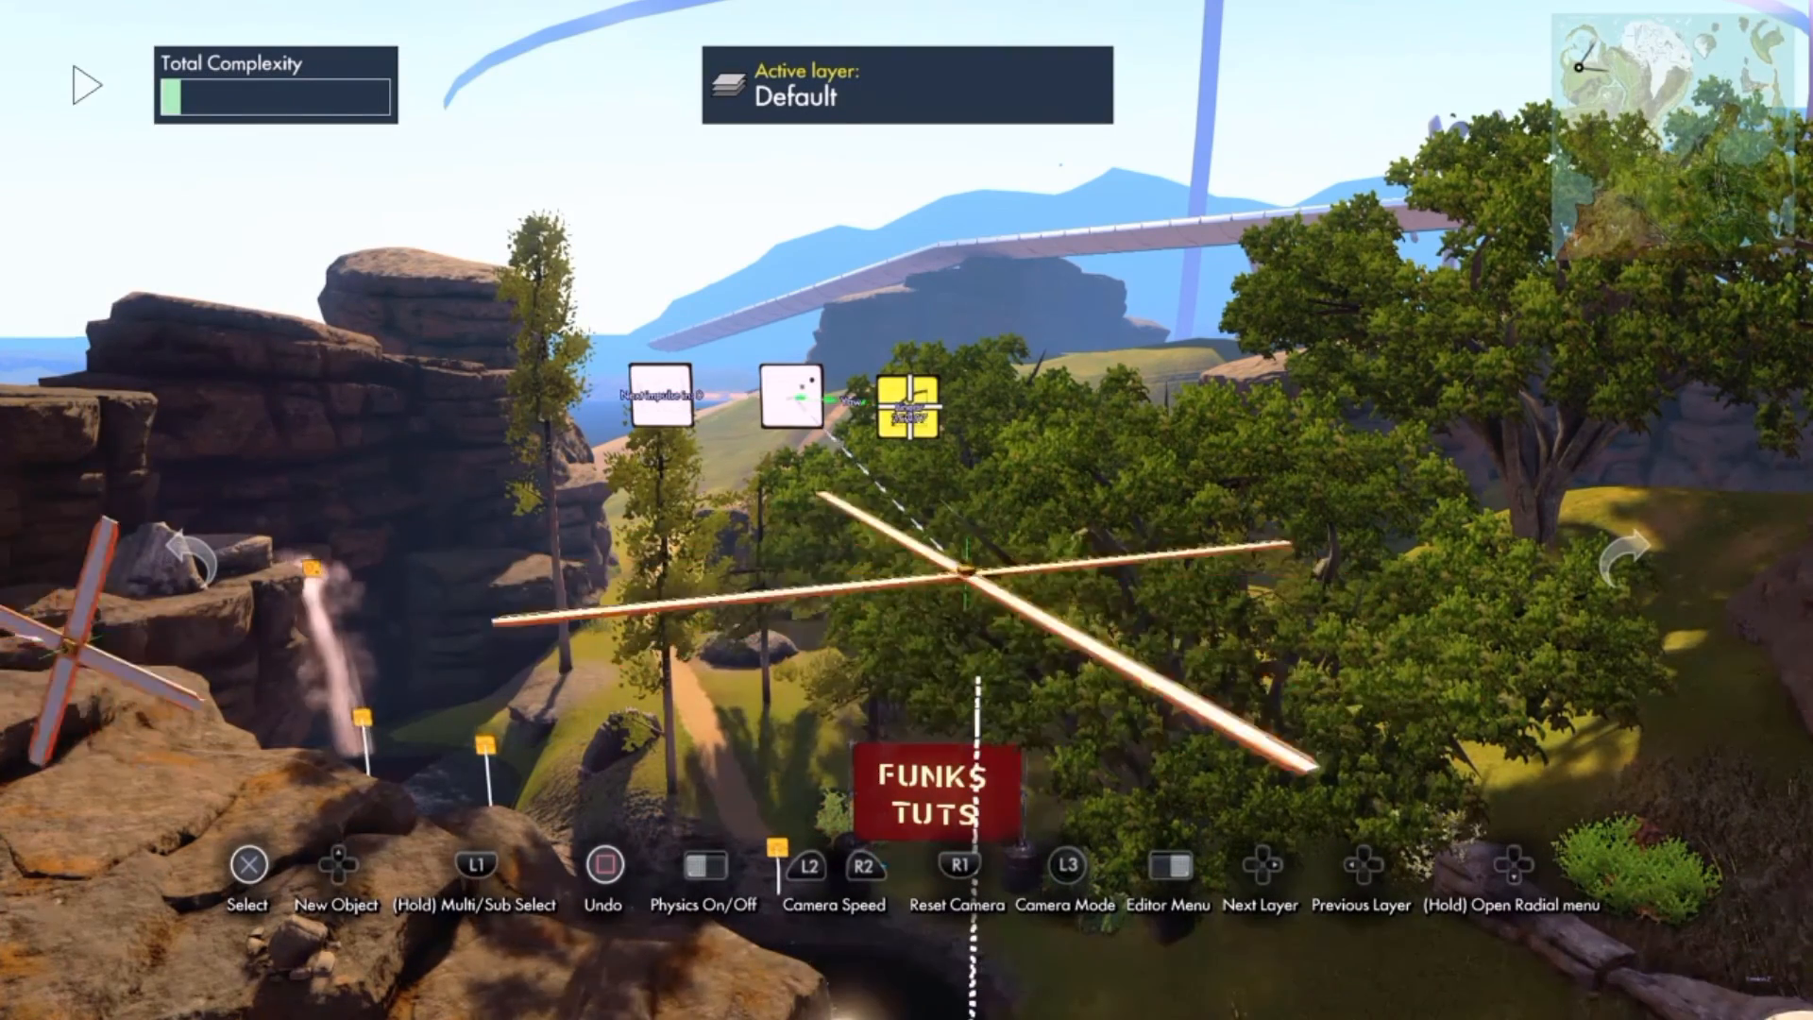
- Run and stop the physics simulation to check how the two rotors spin near the helicopter
{"action": "key", "text": "space"}
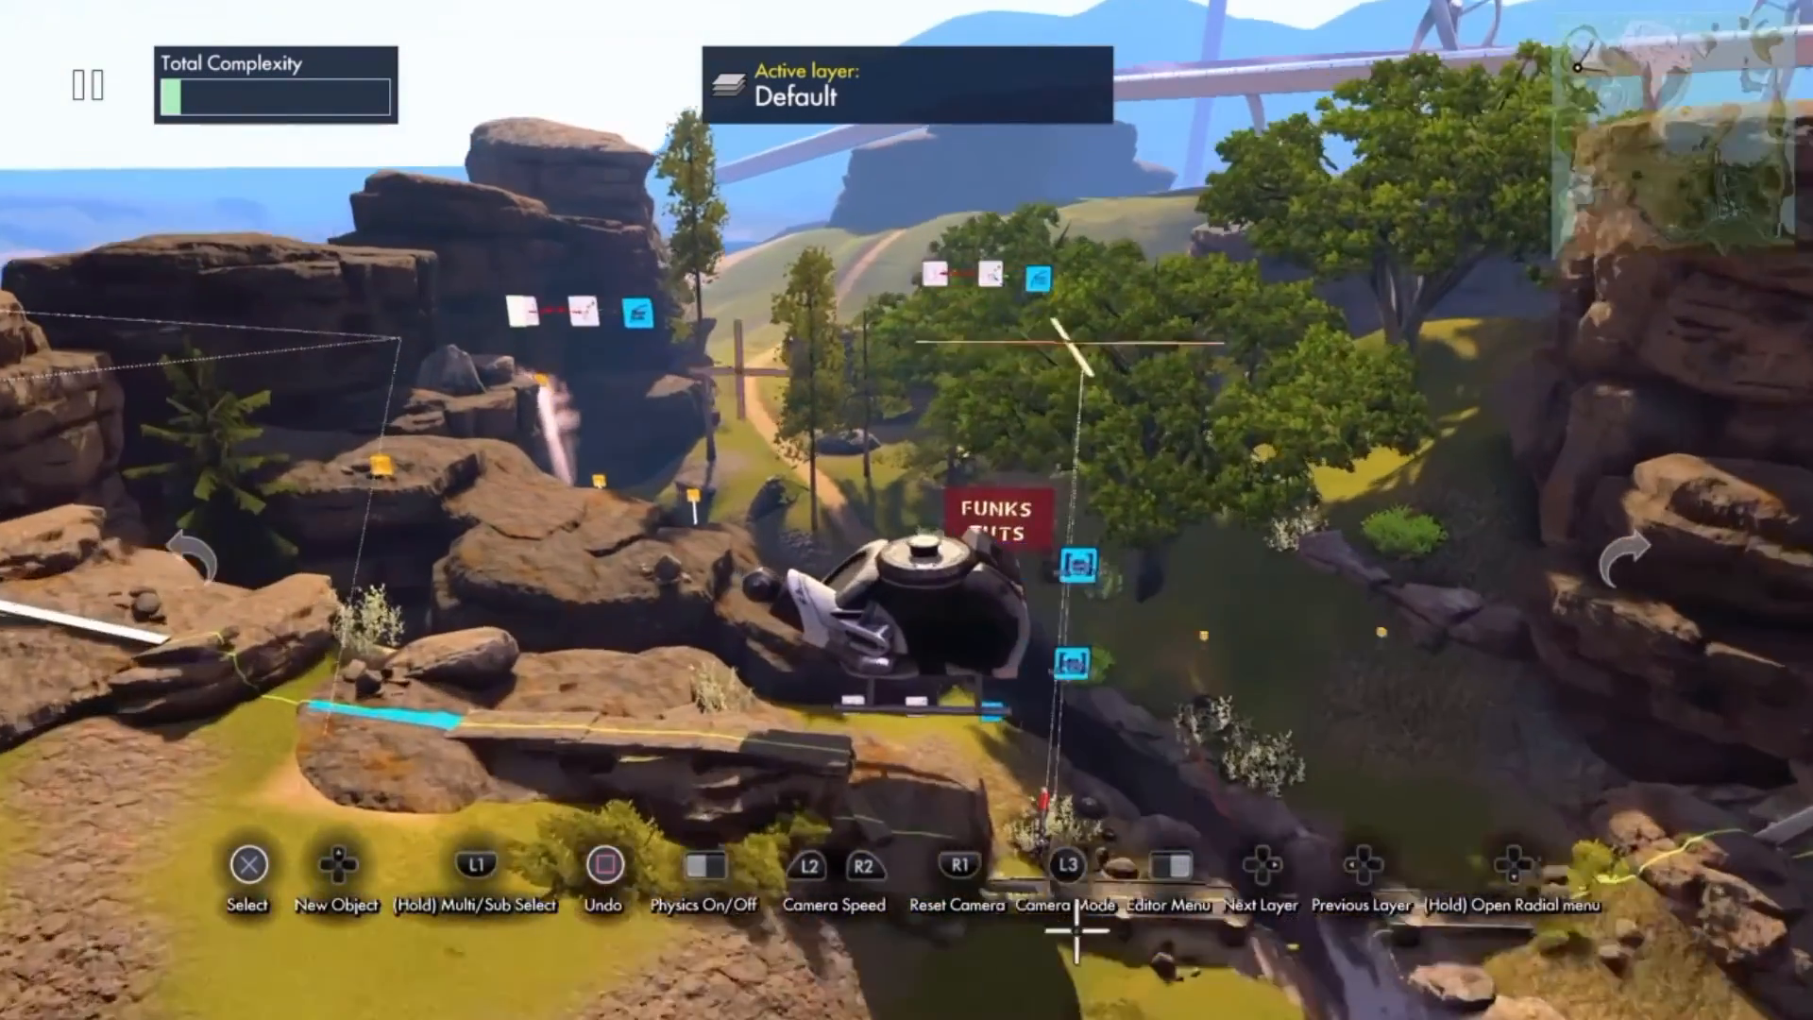
{"action": "key", "text": "space"}
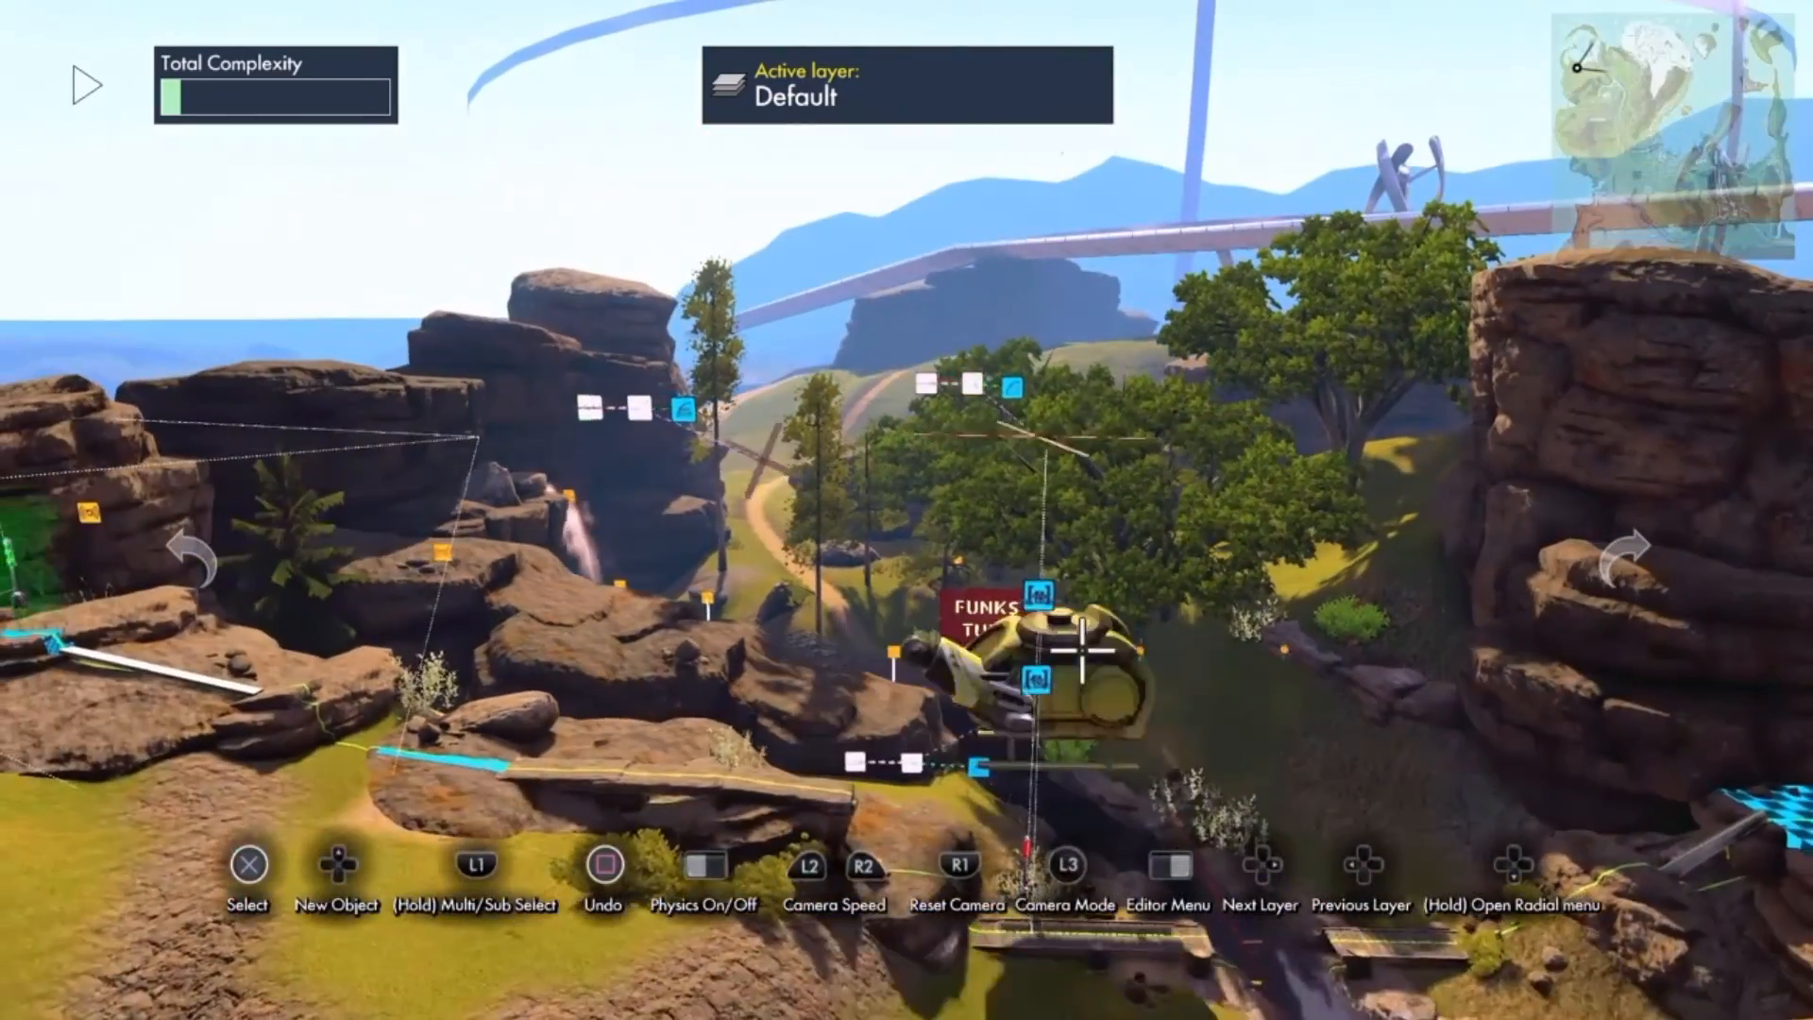
{"action": "key", "text": "space"}
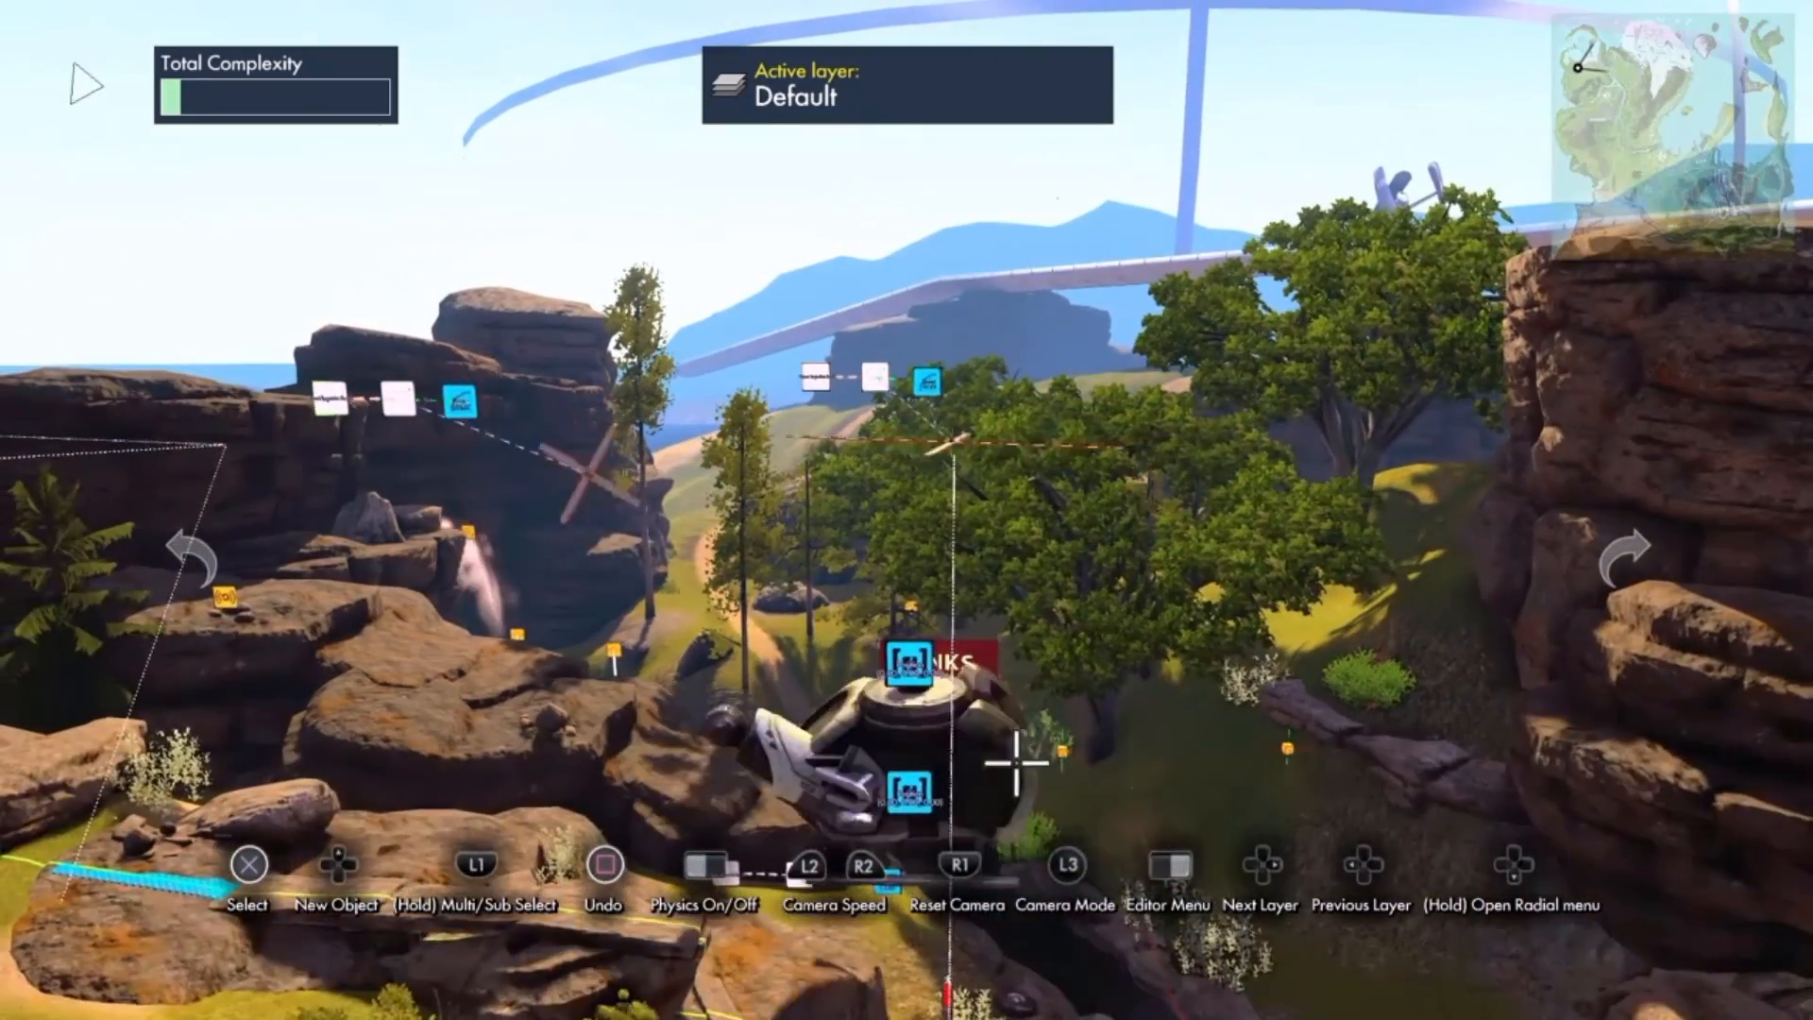
{"action": "key", "text": "space"}
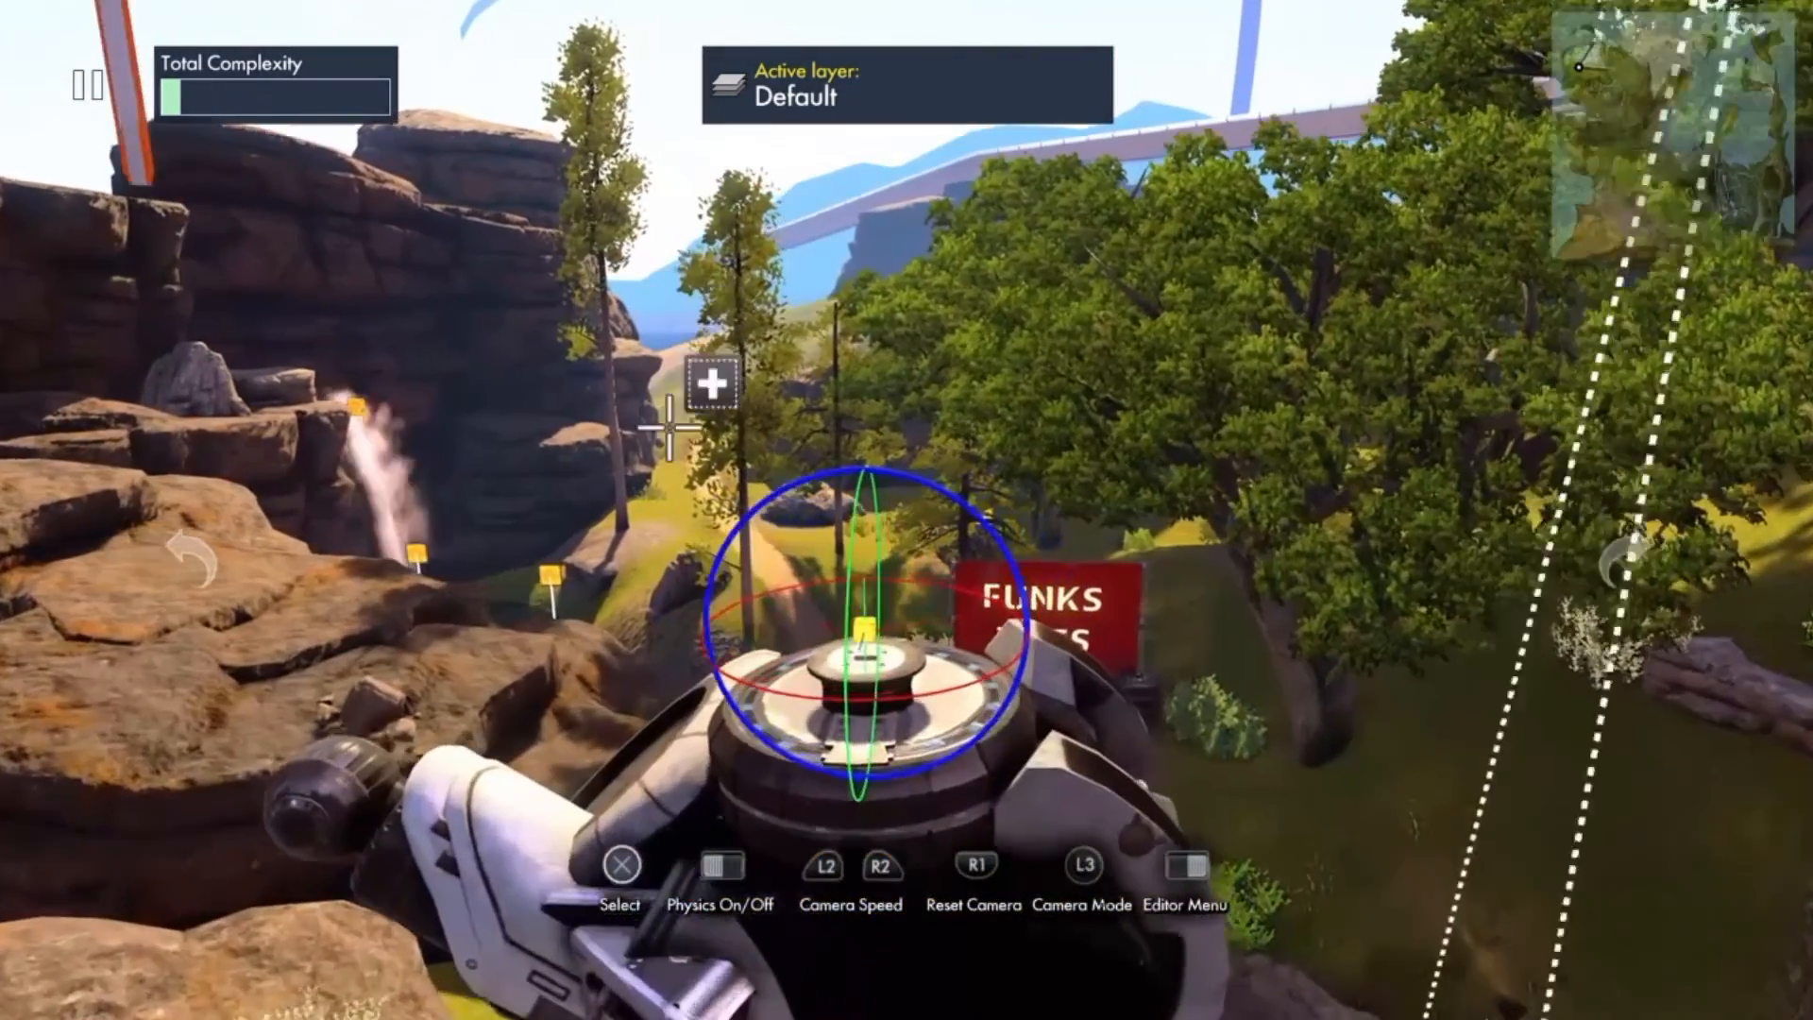
- Move the small cube-shaped marker object from the hillside and place it at the tip of the helicopter's tail
{"action": "left_click", "coordinate": [850, 652]}
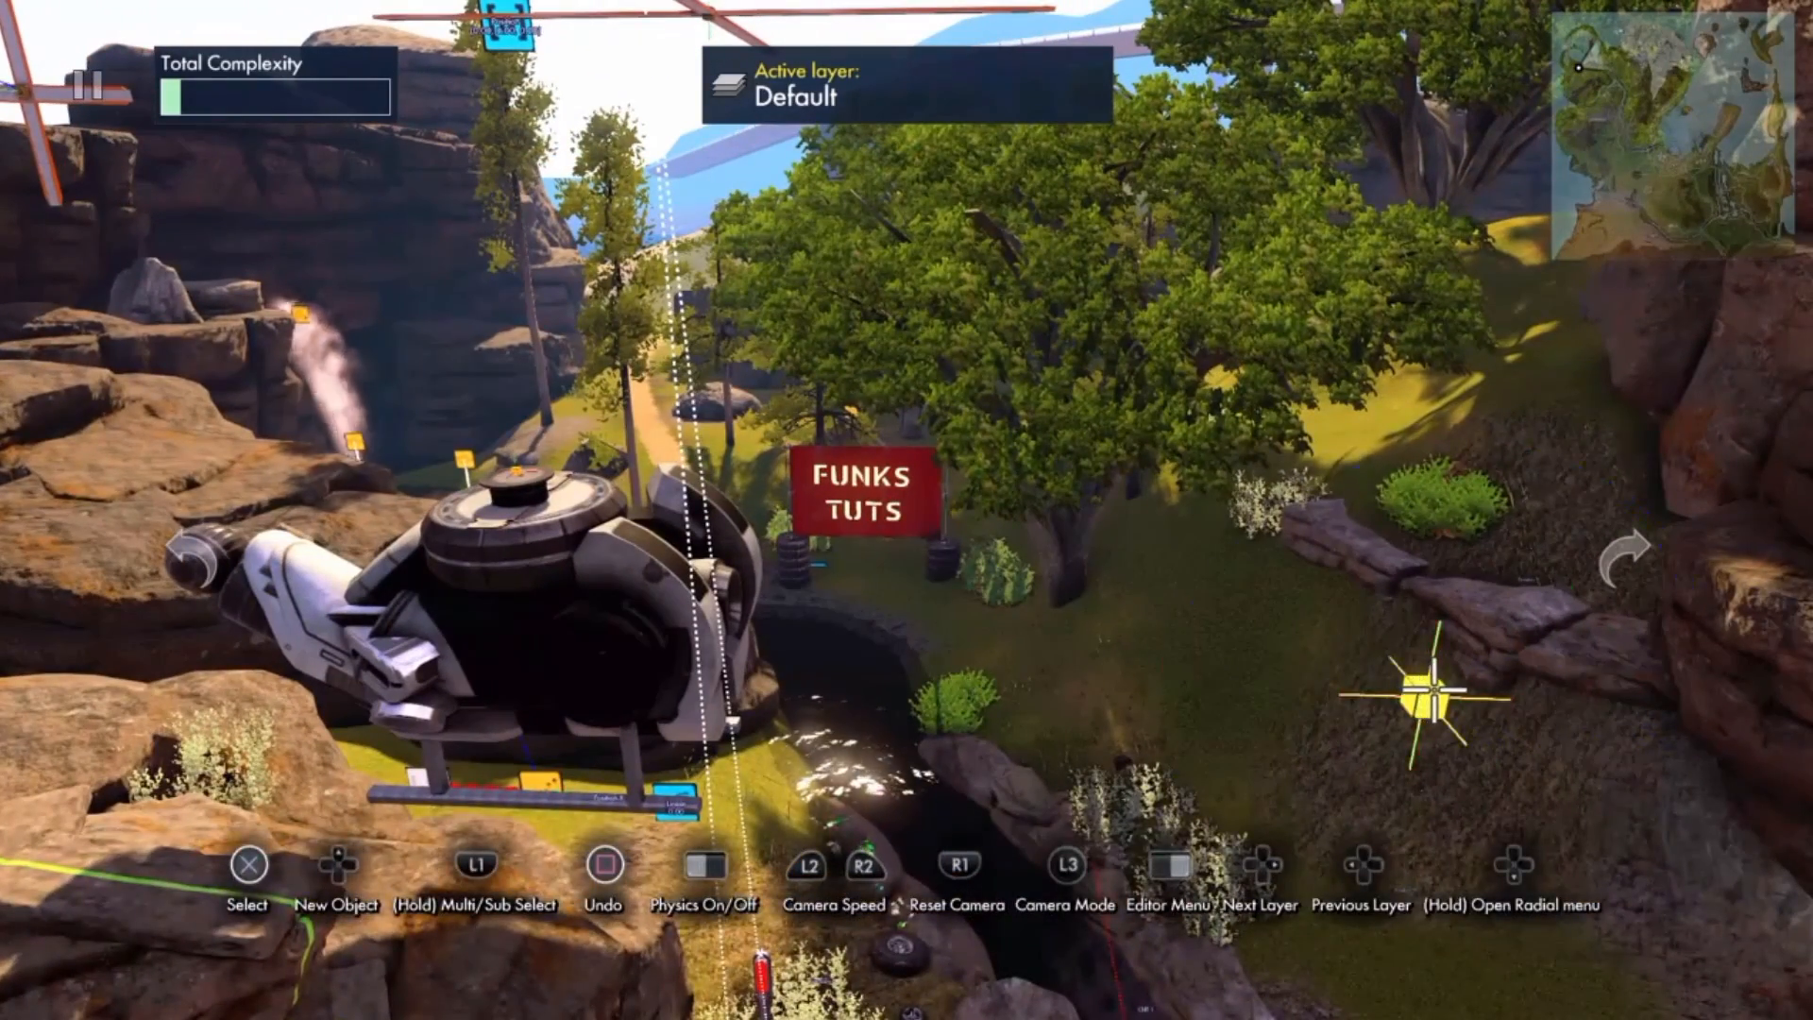
{"action": "left_click", "coordinate": [1434, 690]}
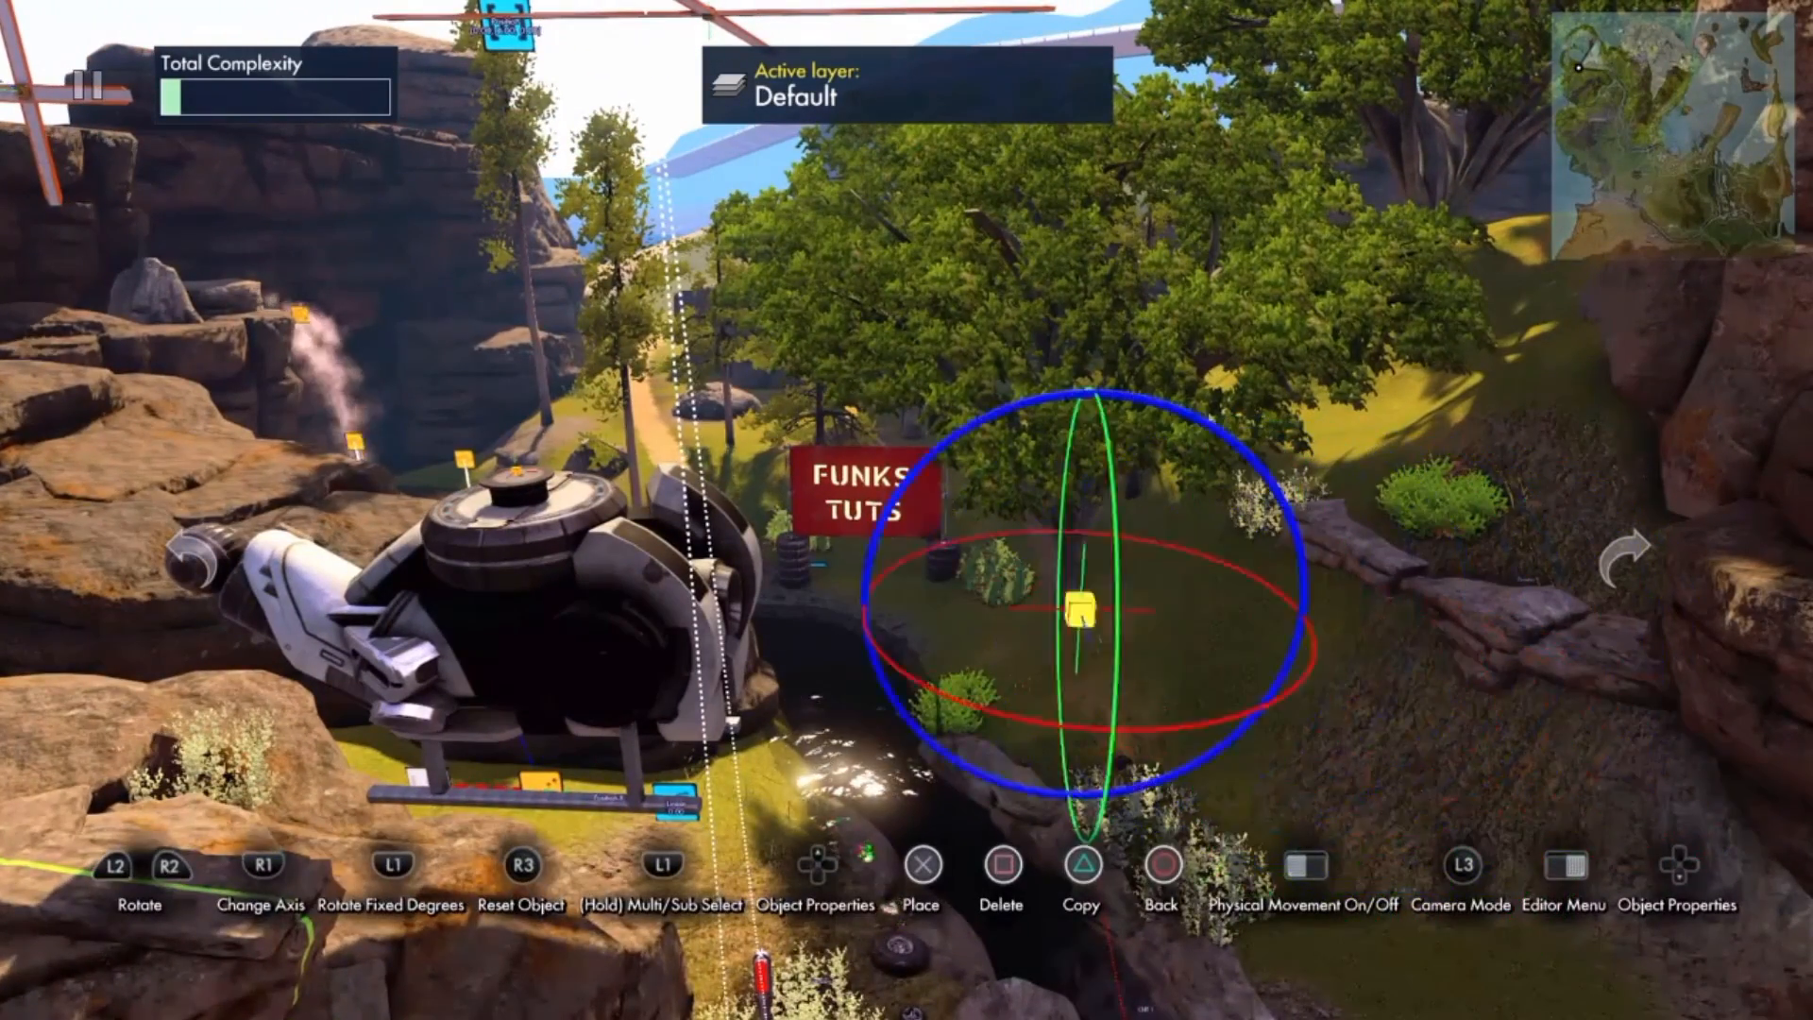
{"action": "left_click", "coordinate": [303, 517]}
{"action": "left_click", "coordinate": [898, 526]}
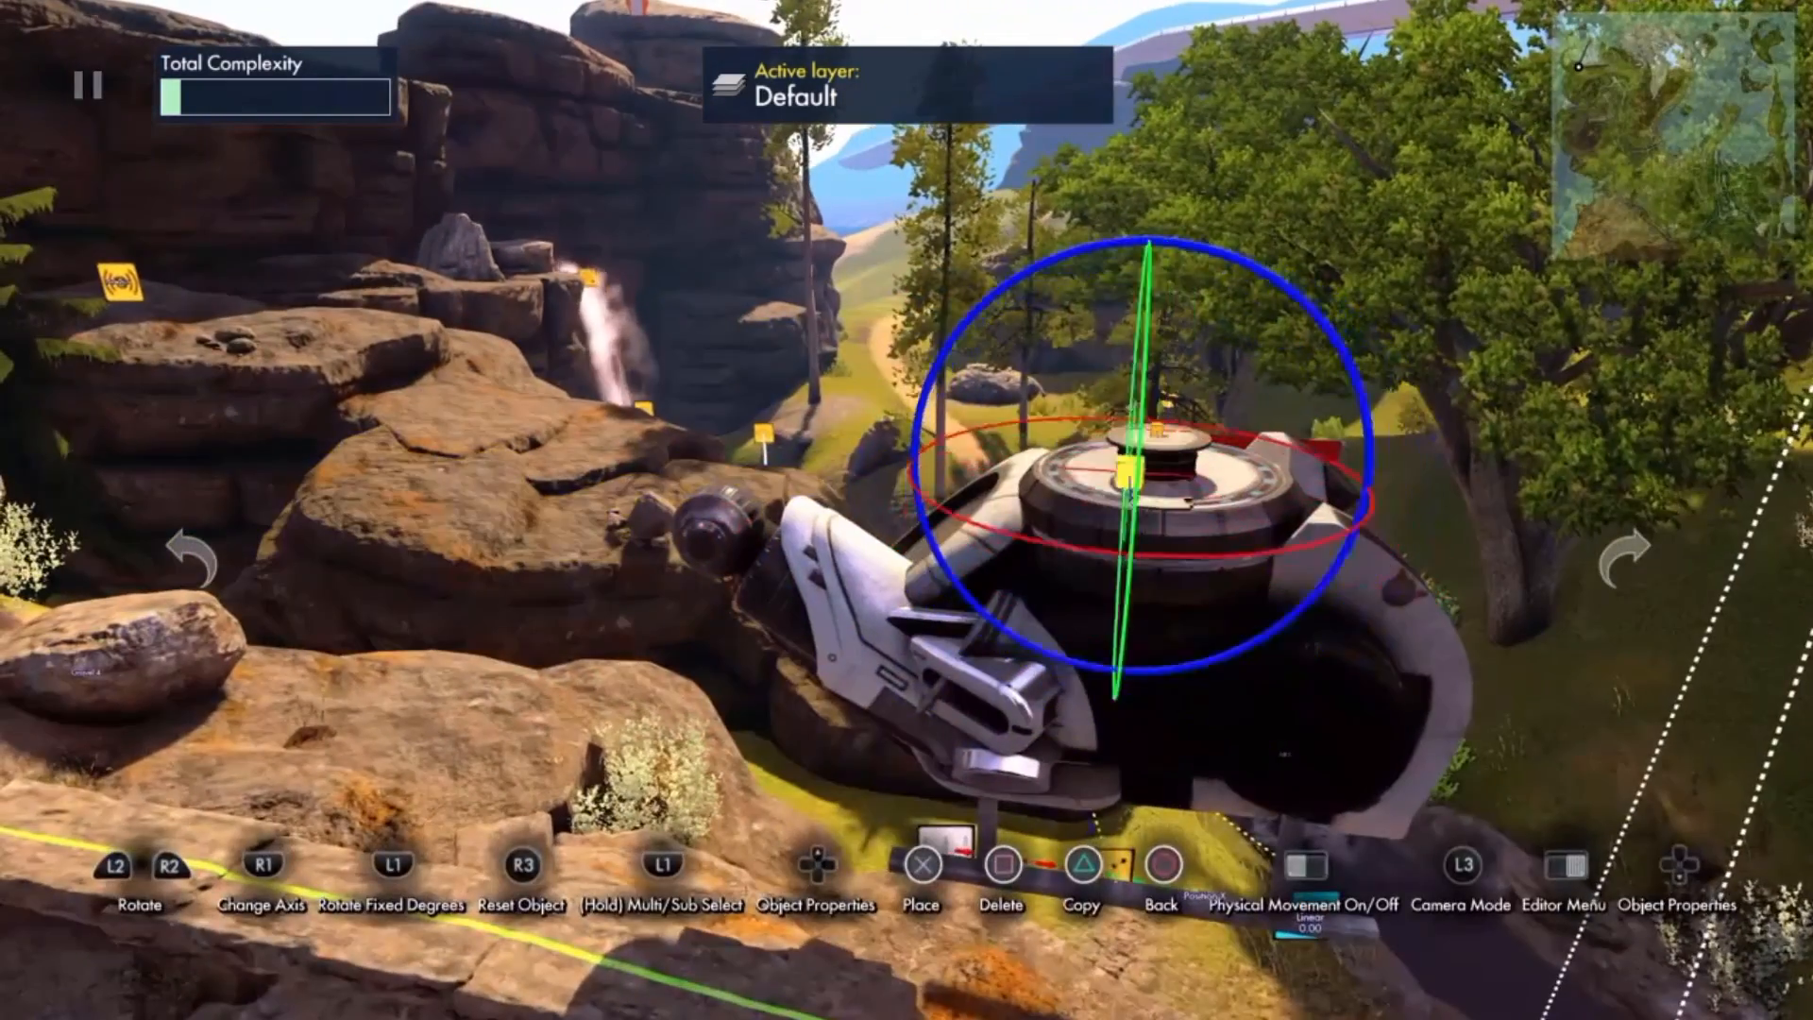
{"action": "left_click", "coordinate": [706, 517]}
{"action": "left_click", "coordinate": [218, 474]}
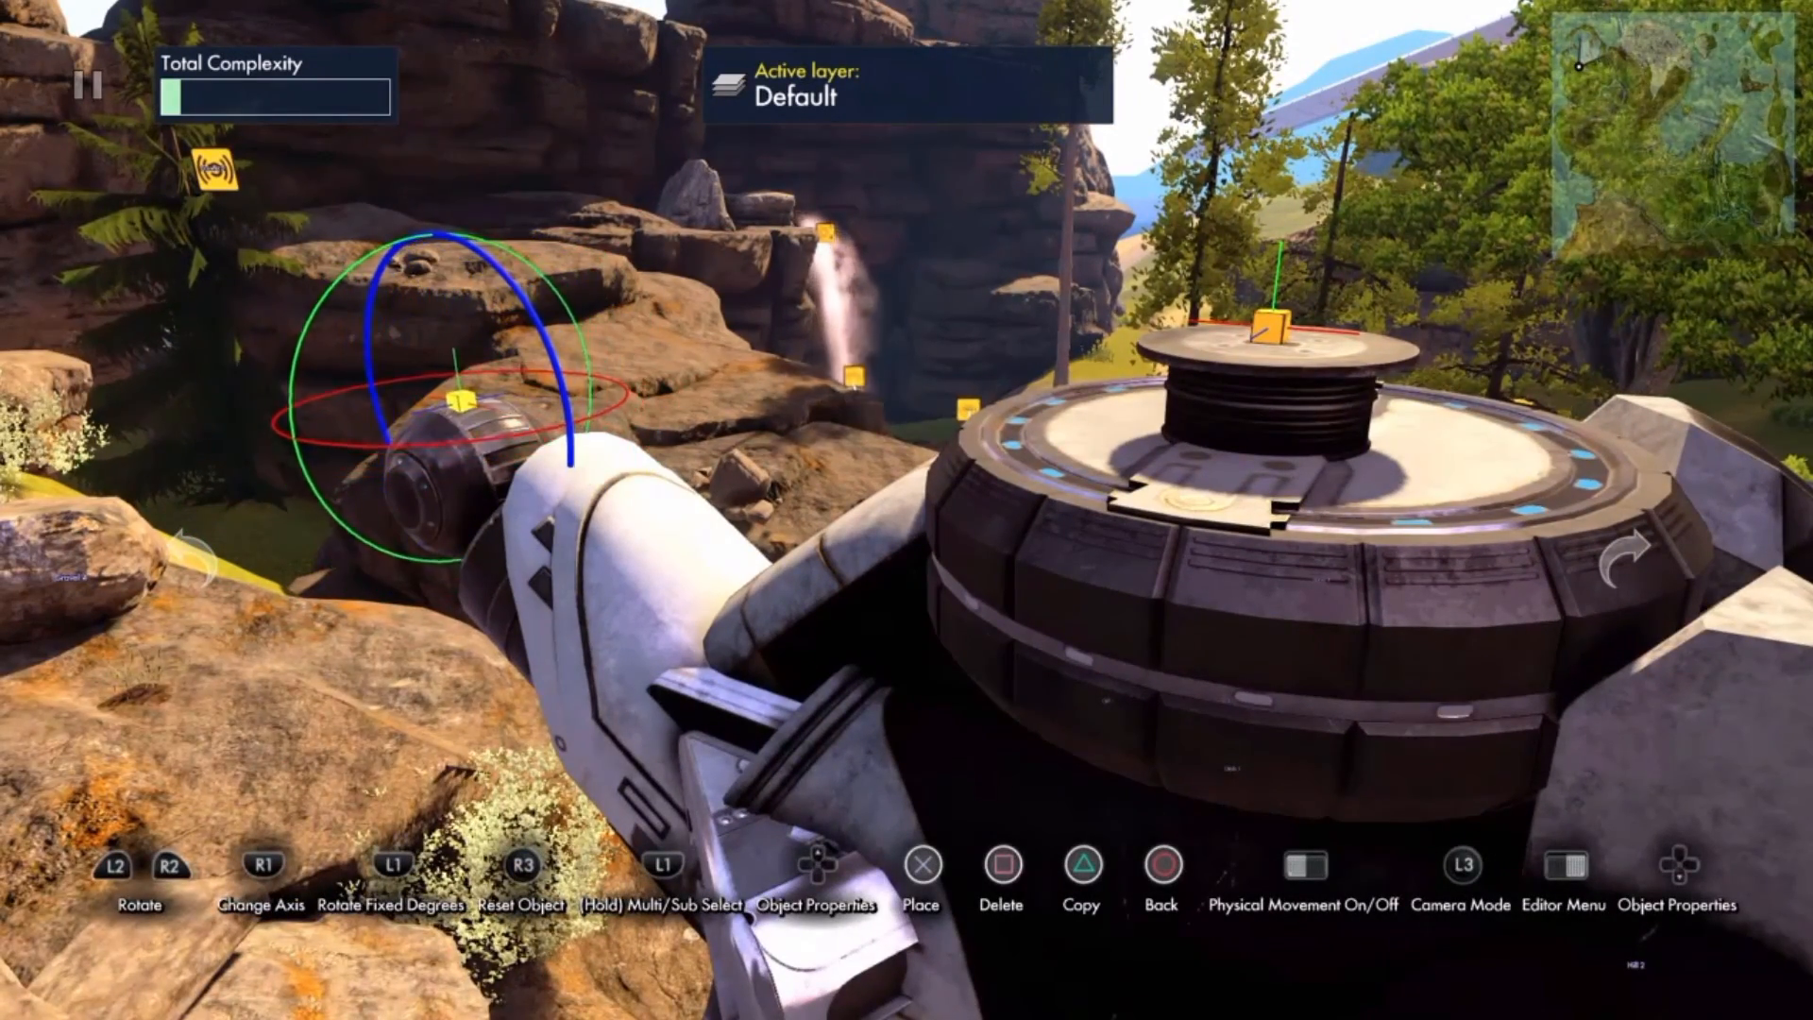
{"action": "left_click", "coordinate": [463, 400]}
{"action": "left_click", "coordinate": [623, 398]}
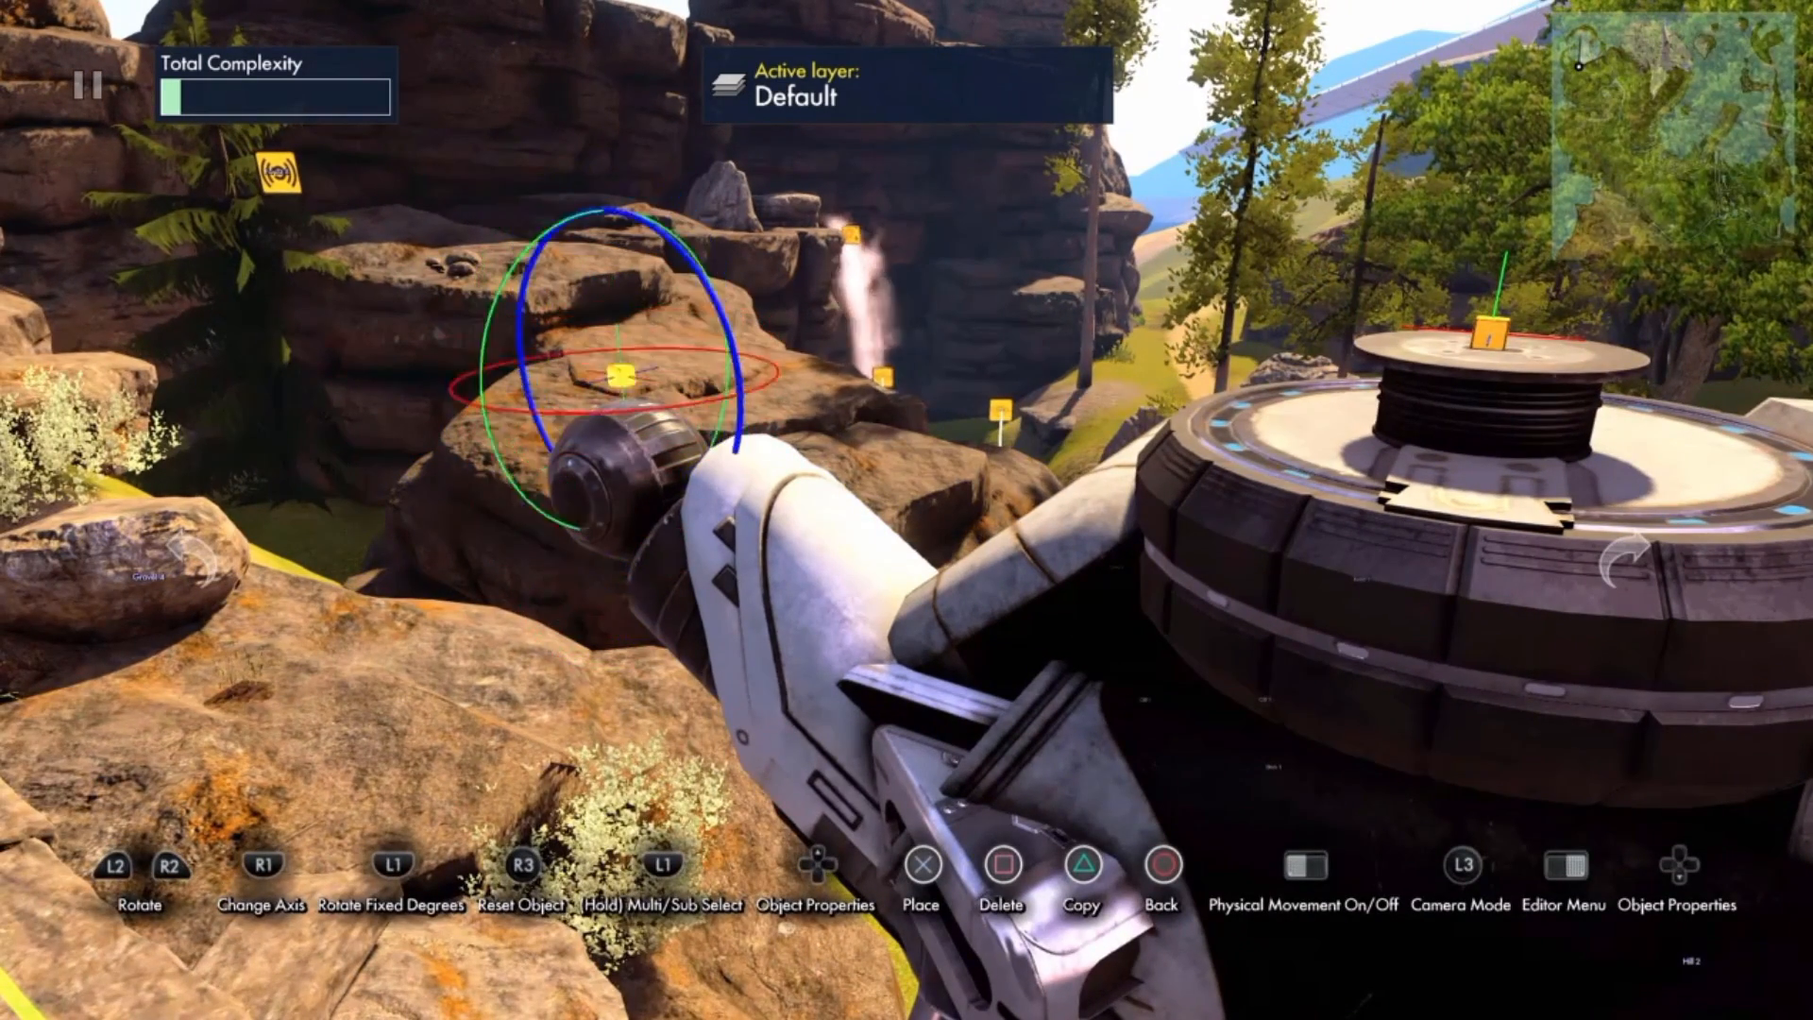
{"action": "left_click", "coordinate": [654, 423]}
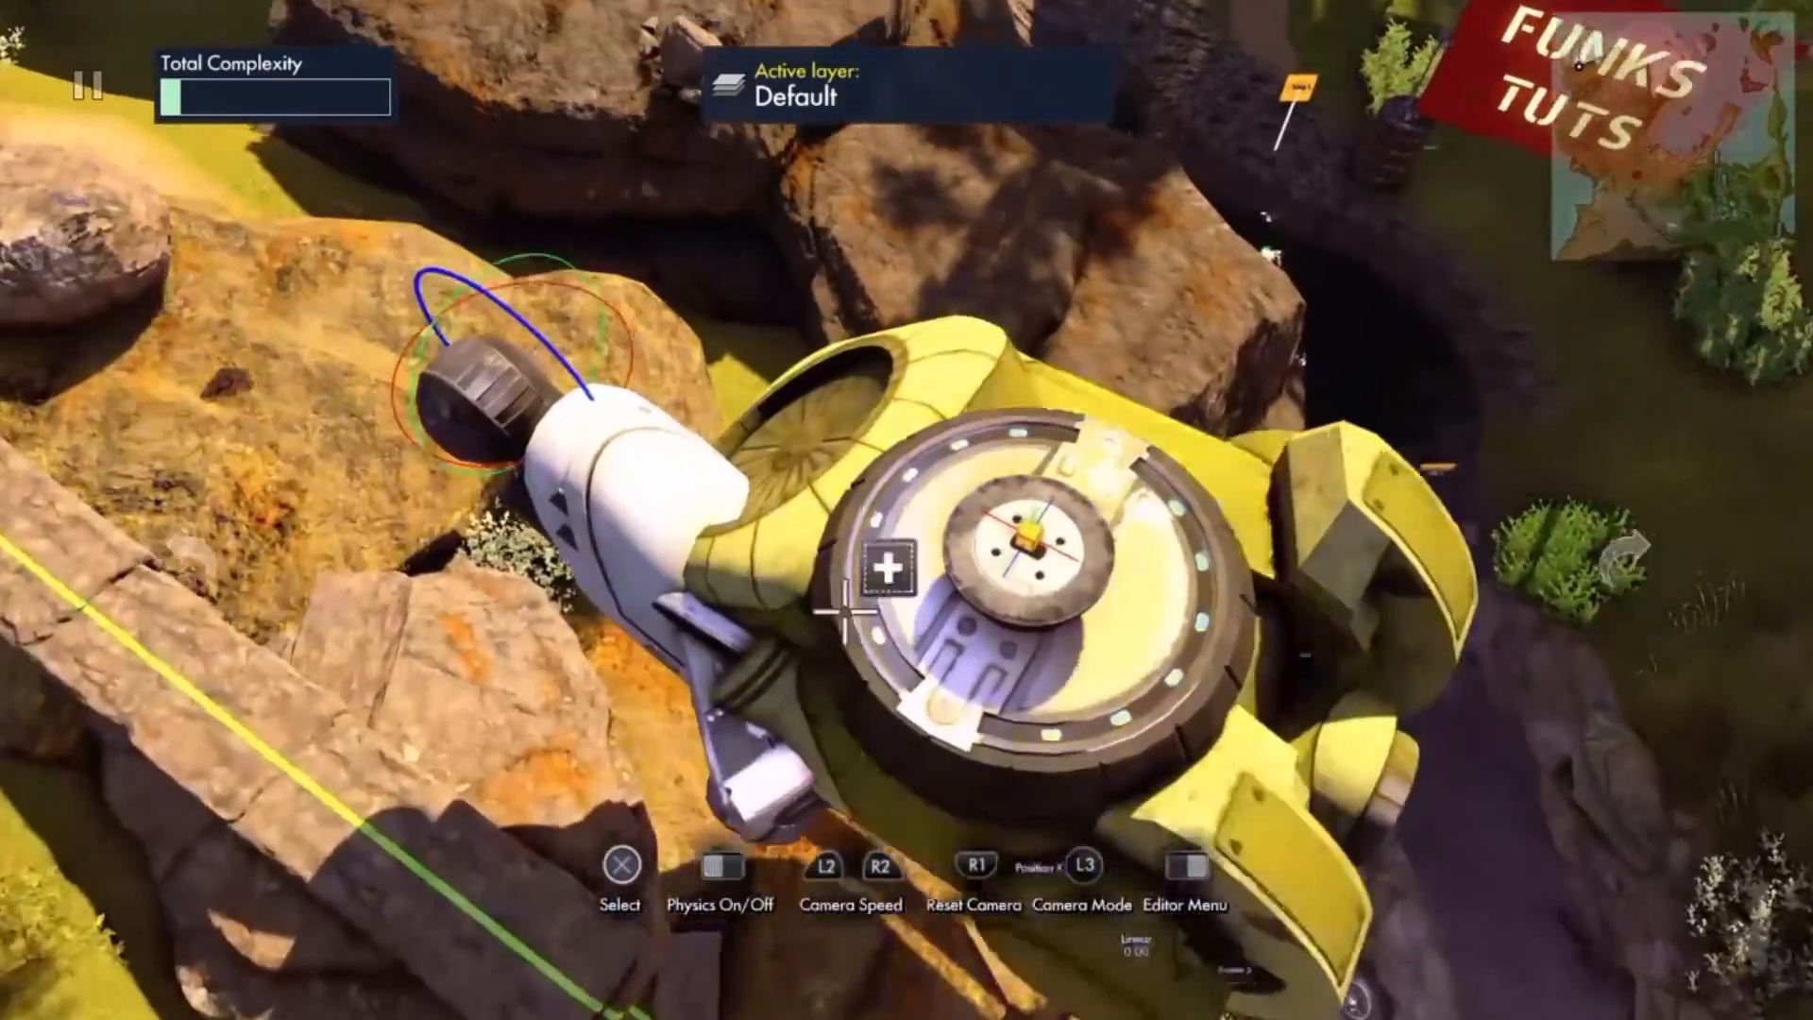
{"action": "left_click", "coordinate": [846, 612]}
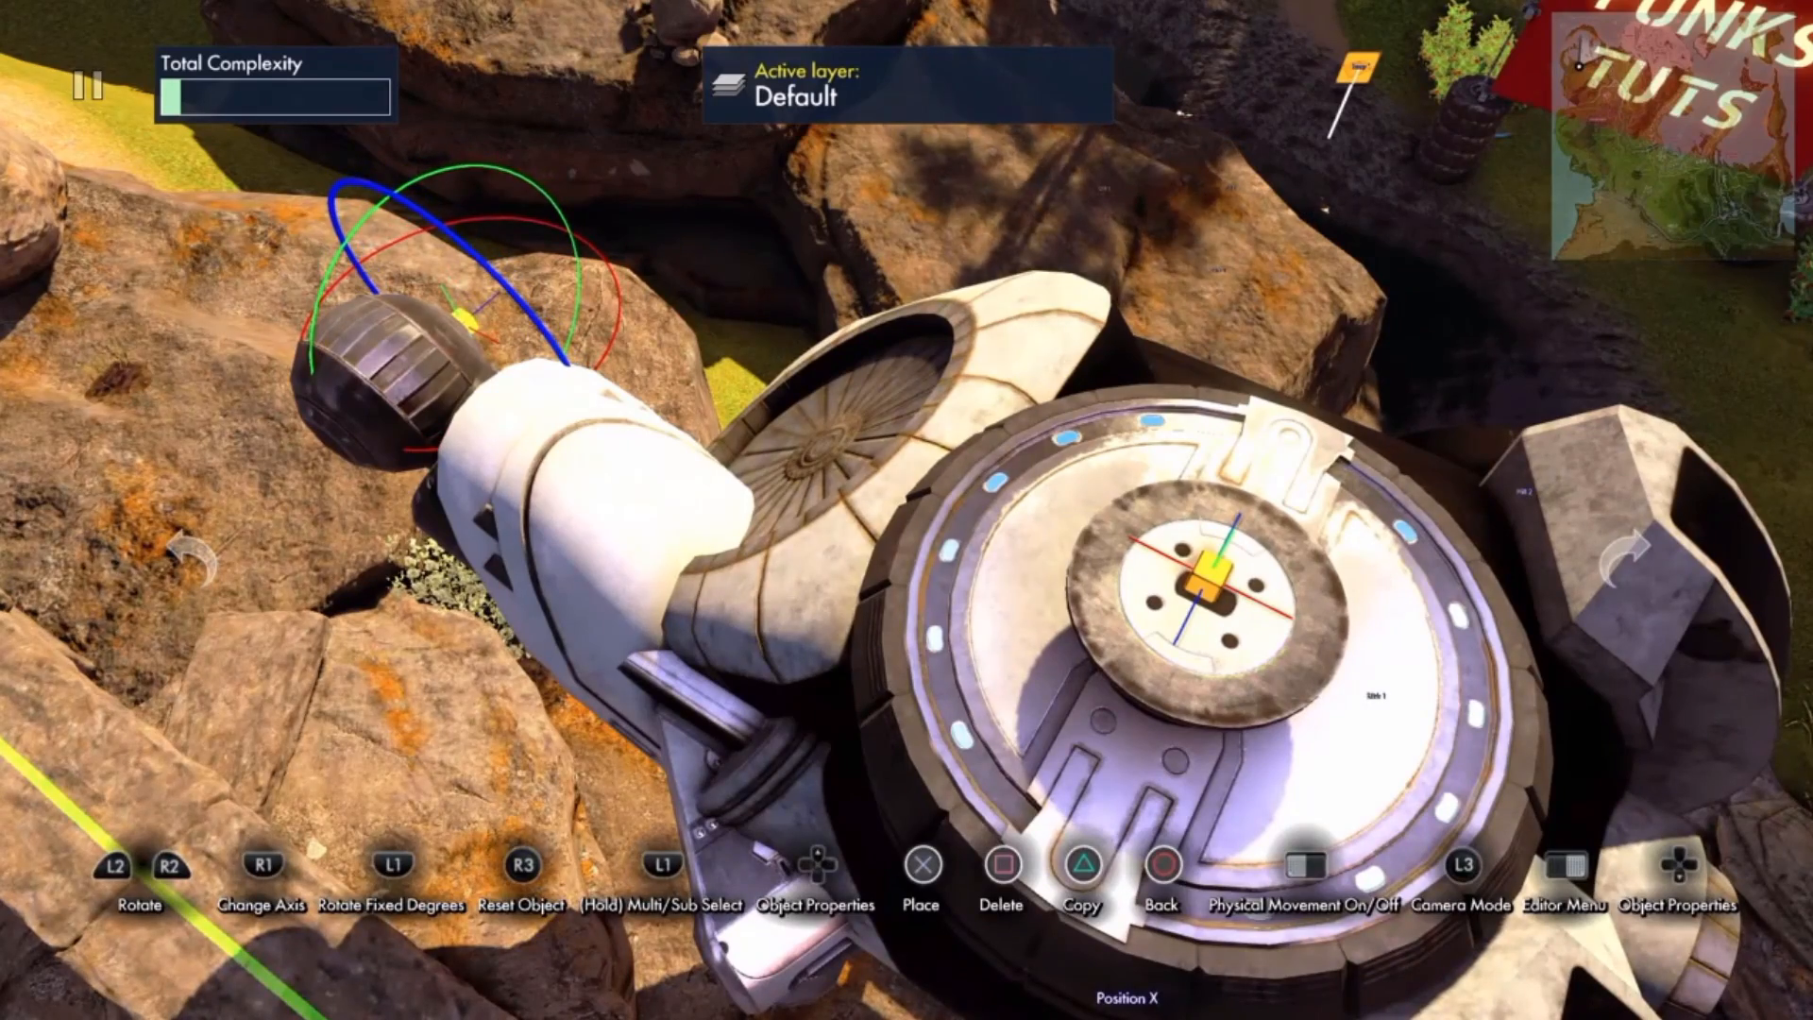
{"action": "left_click", "coordinate": [466, 317]}
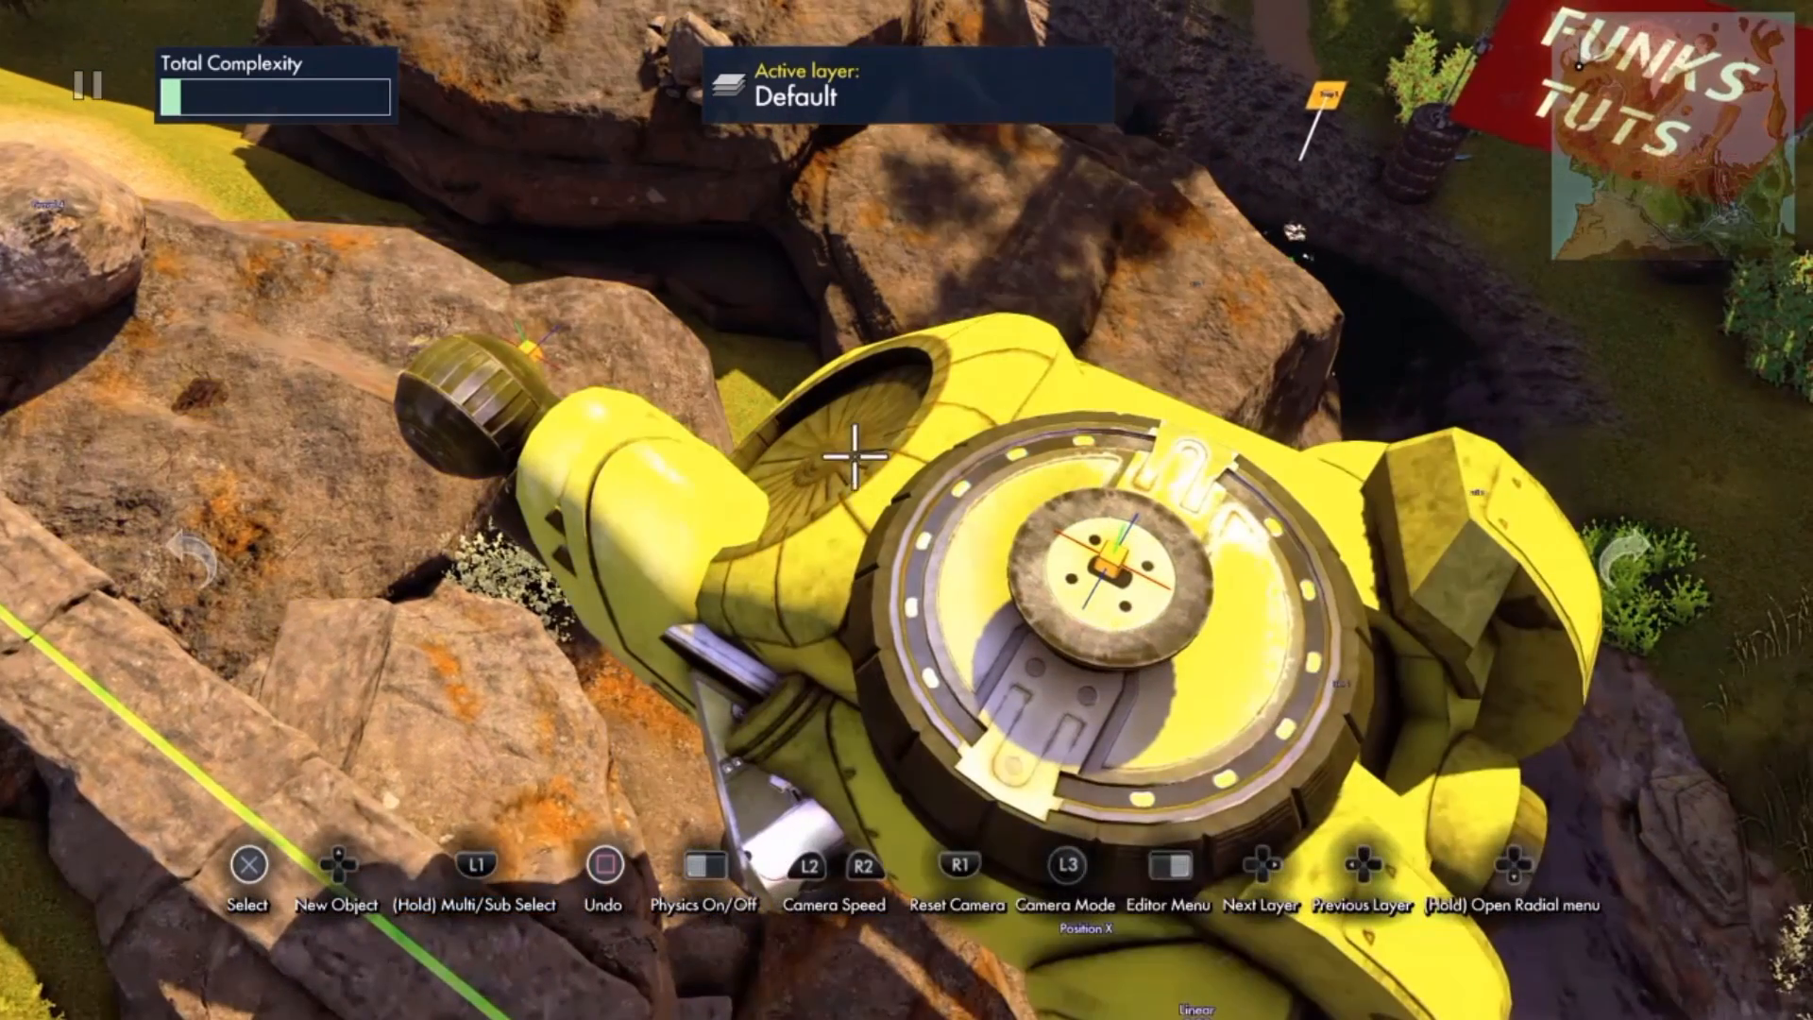
- Edit the helicopter glue group's members to include the small marker object at the tail
{"action": "left_click", "coordinate": [853, 555]}
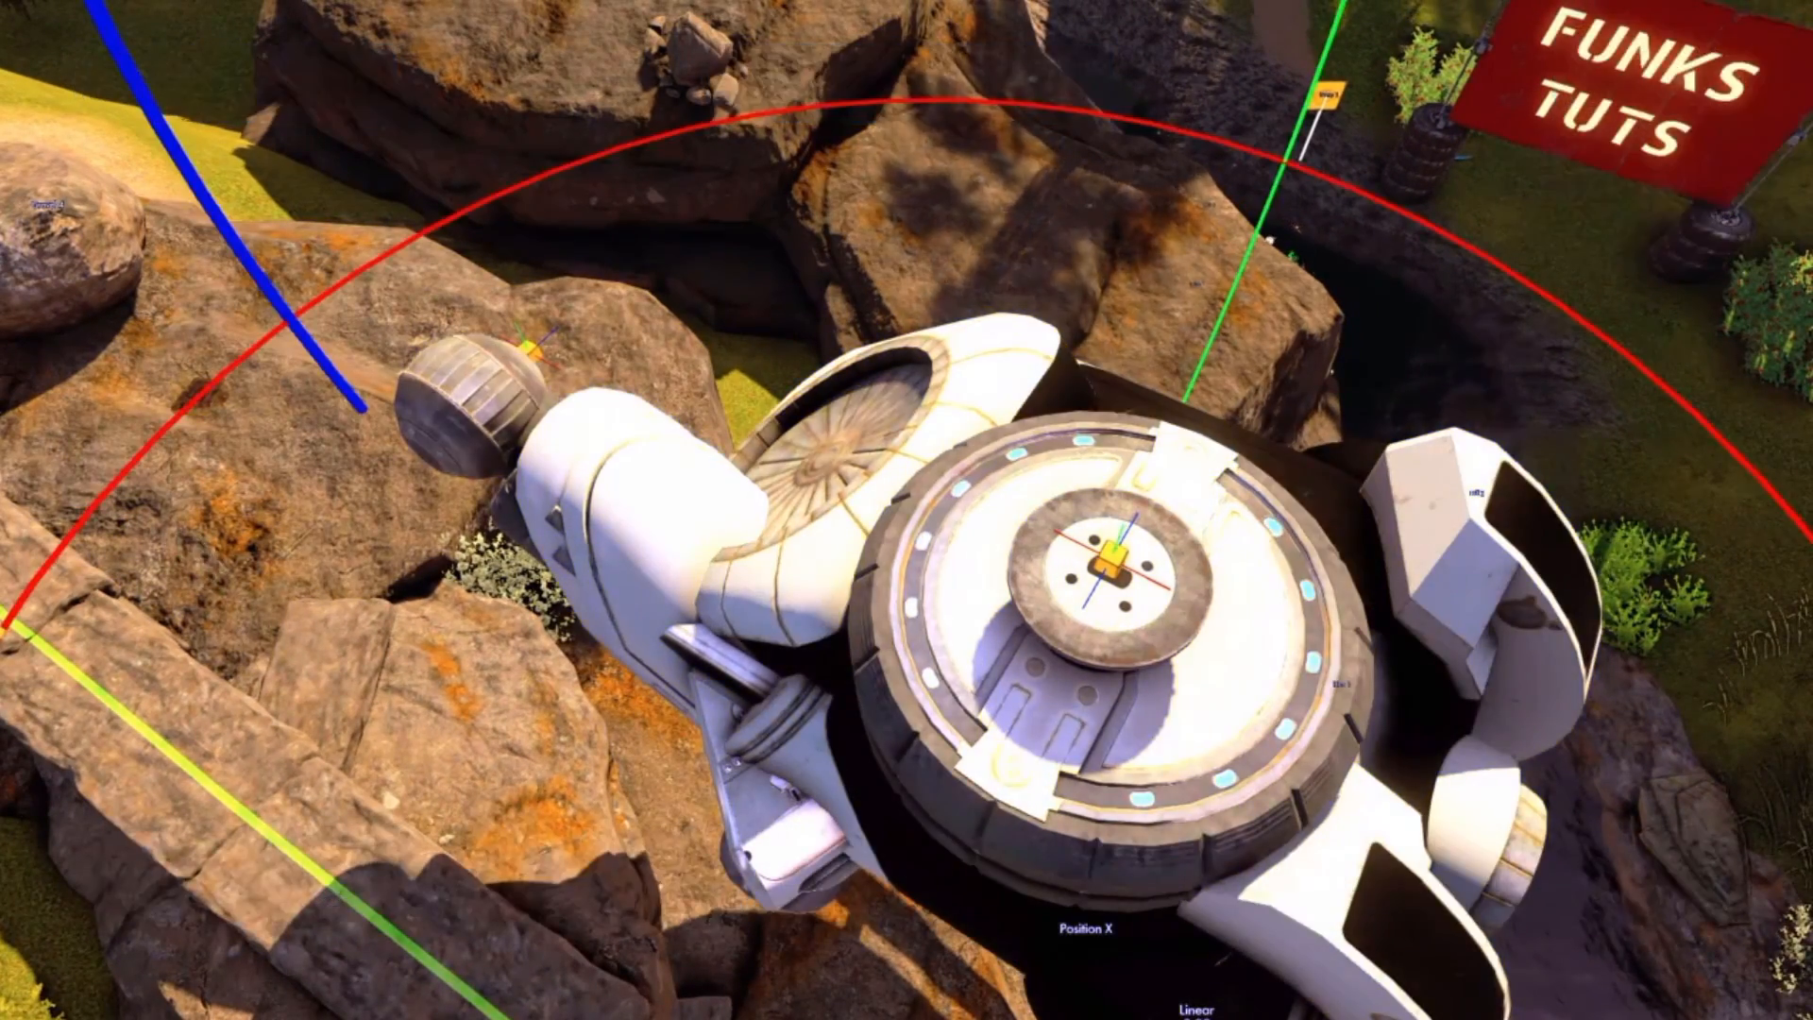
{"action": "key", "text": "Return"}
{"action": "key", "text": "Down"}
{"action": "key", "text": "Down"}
{"action": "key", "text": "Down"}
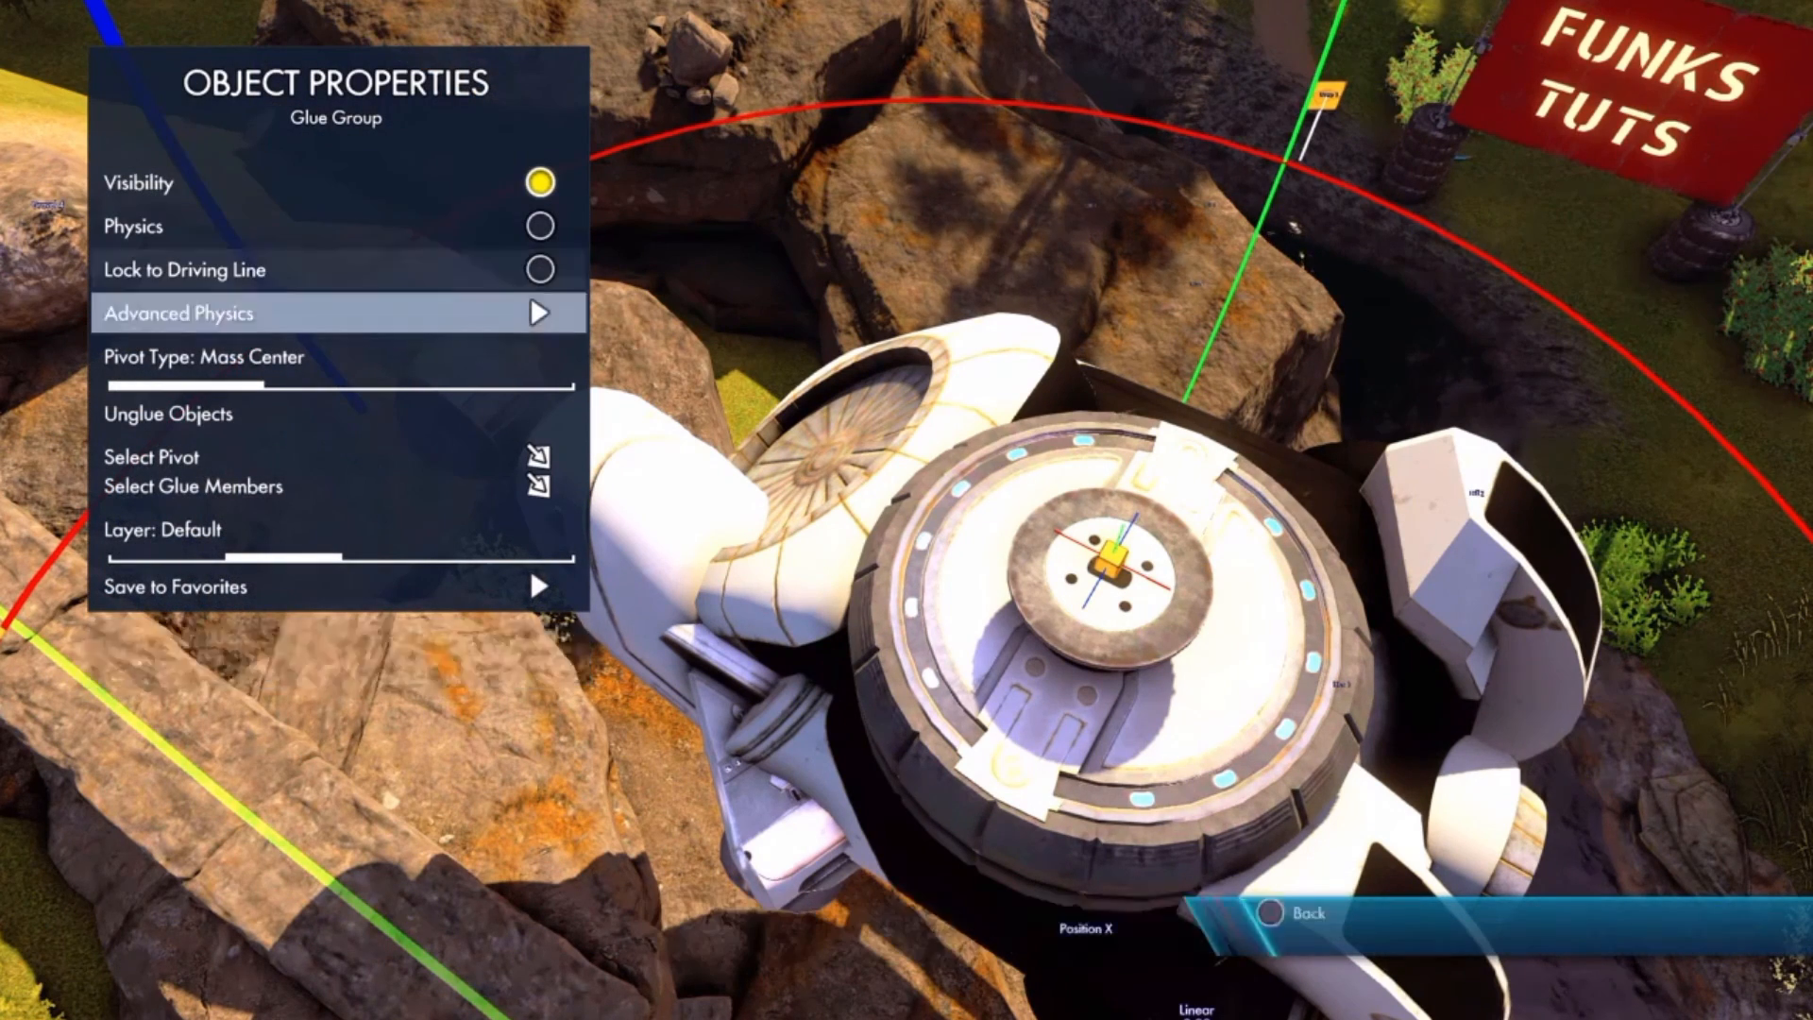
{"action": "key", "text": "Down"}
{"action": "key", "text": "Down"}
{"action": "key", "text": "Down"}
{"action": "key", "text": "Down"}
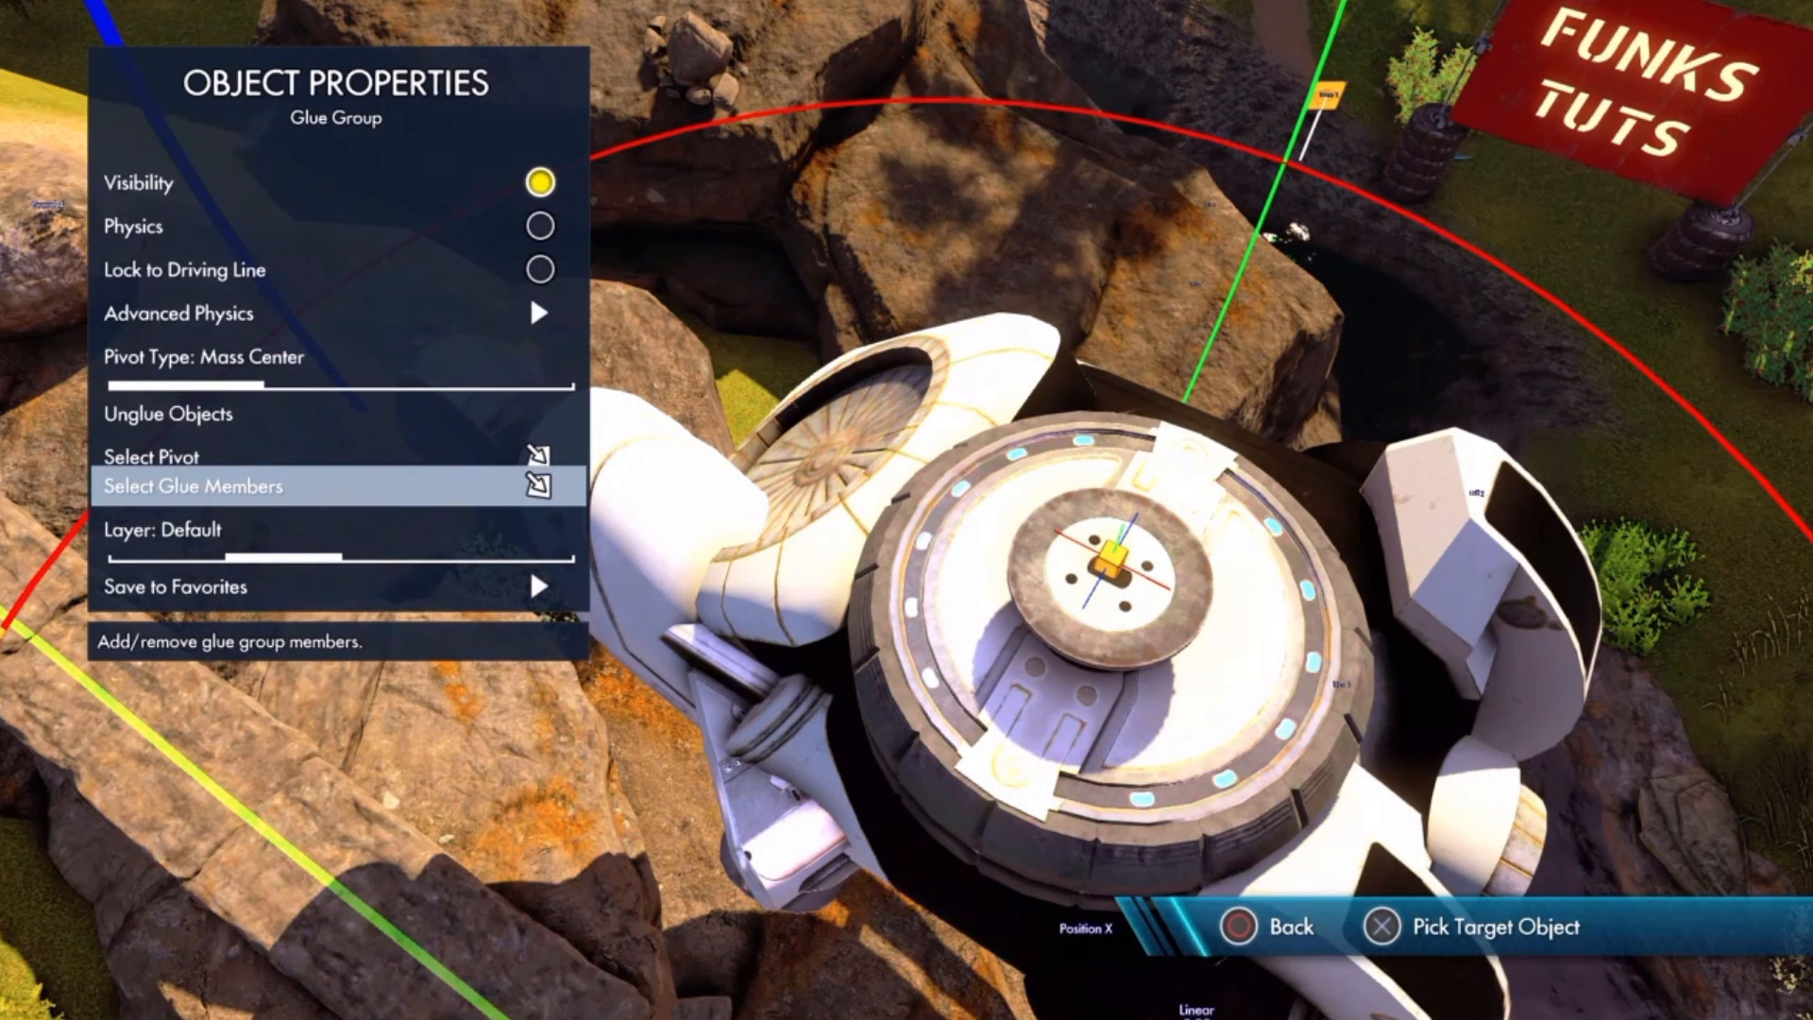
{"action": "key", "text": "Return"}
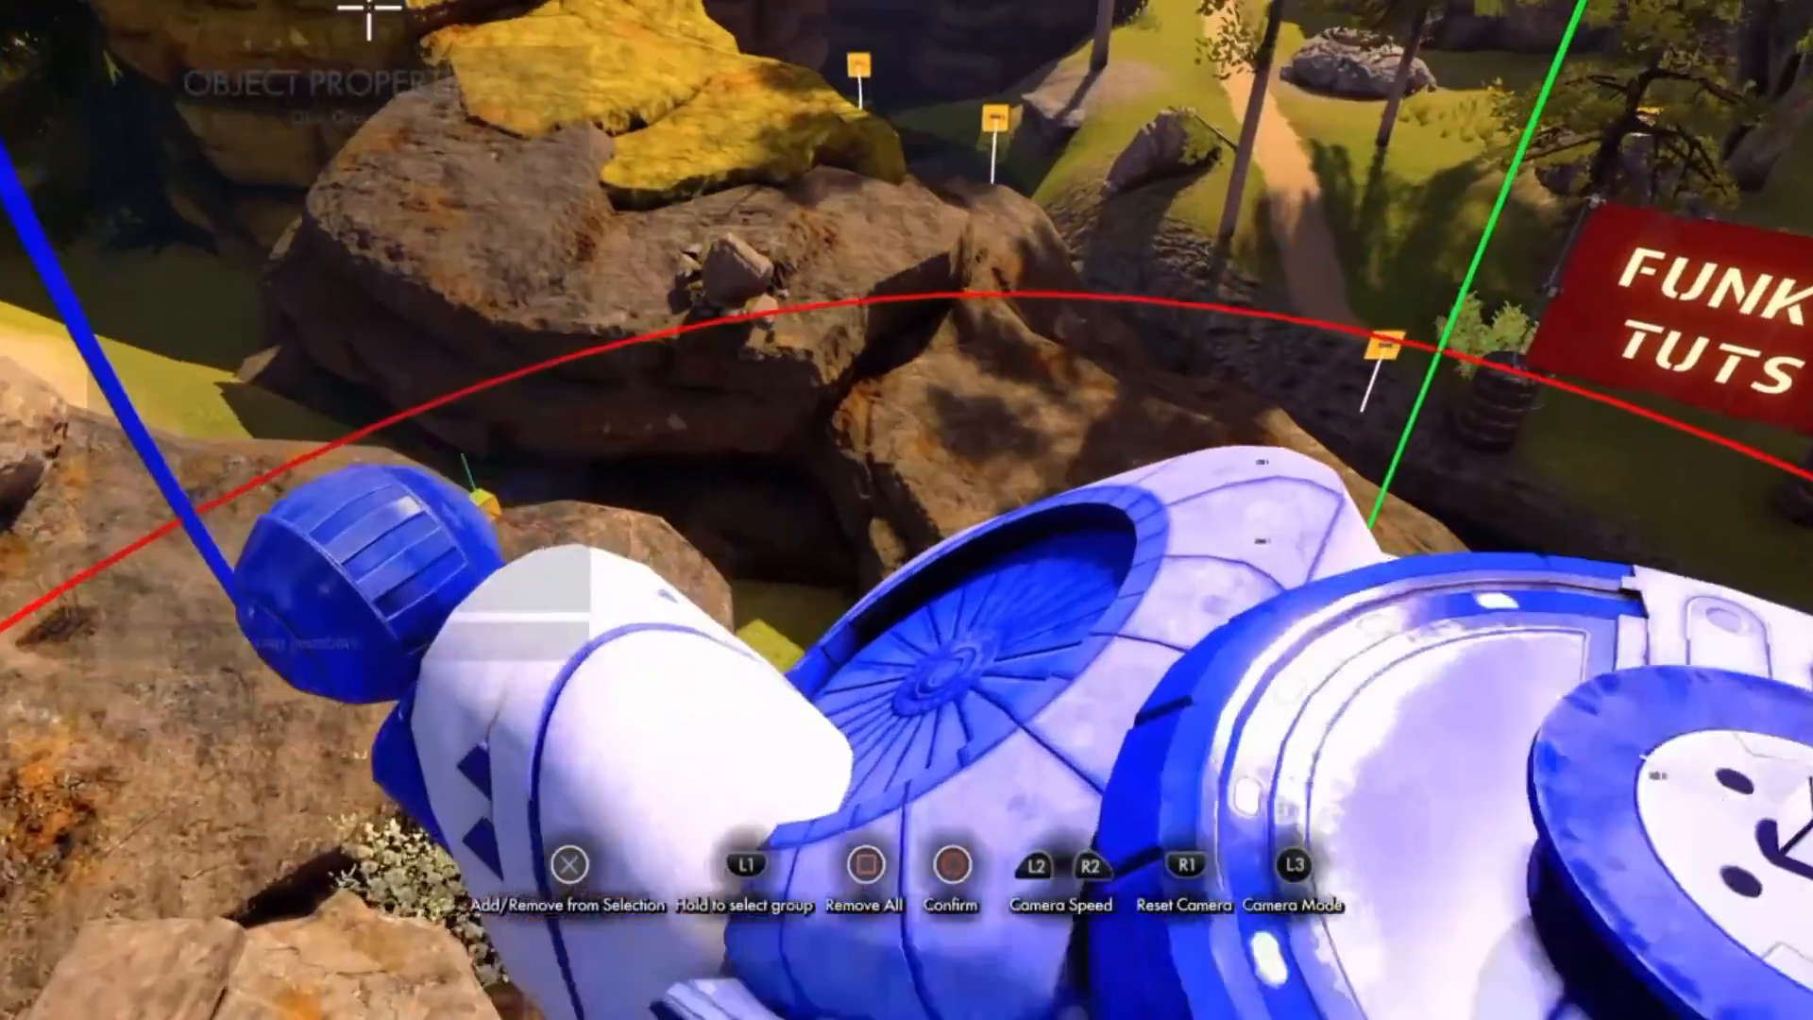
{"action": "key", "text": "Return"}
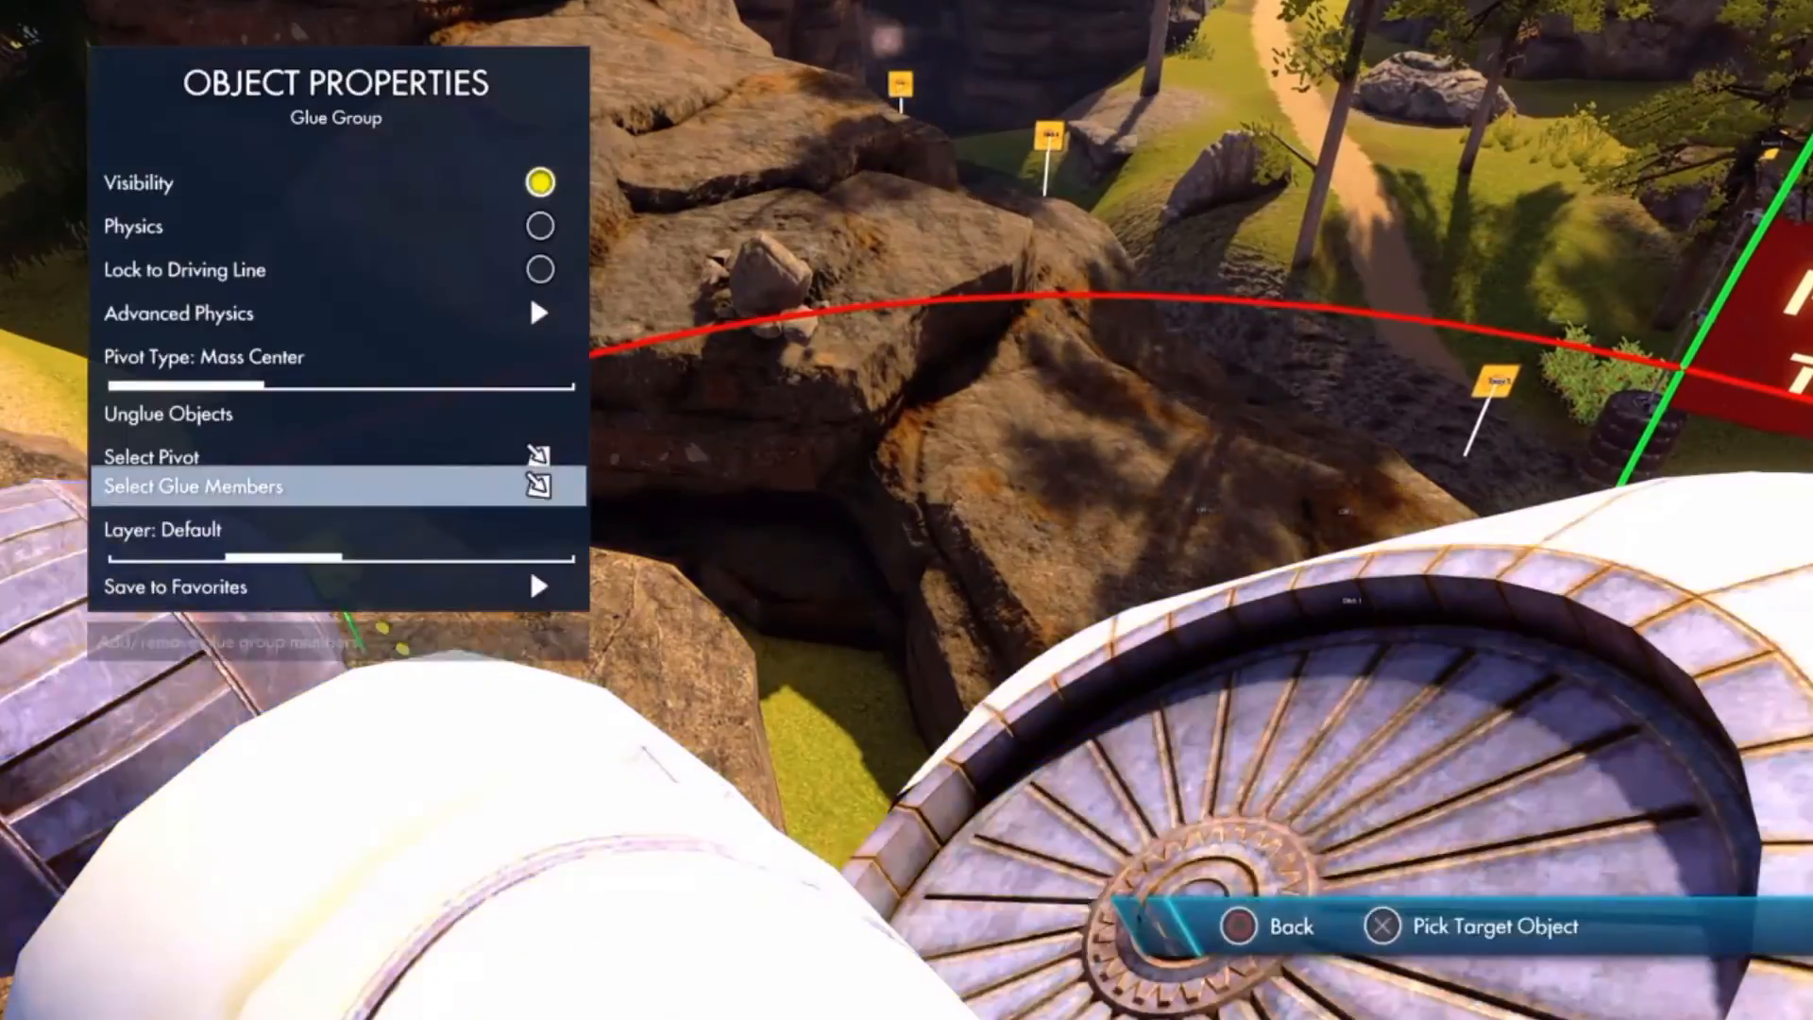
- Make the tail marker the selected object of the Position-type vector object info near the upright rotor's logic
{"action": "key", "text": "Return"}
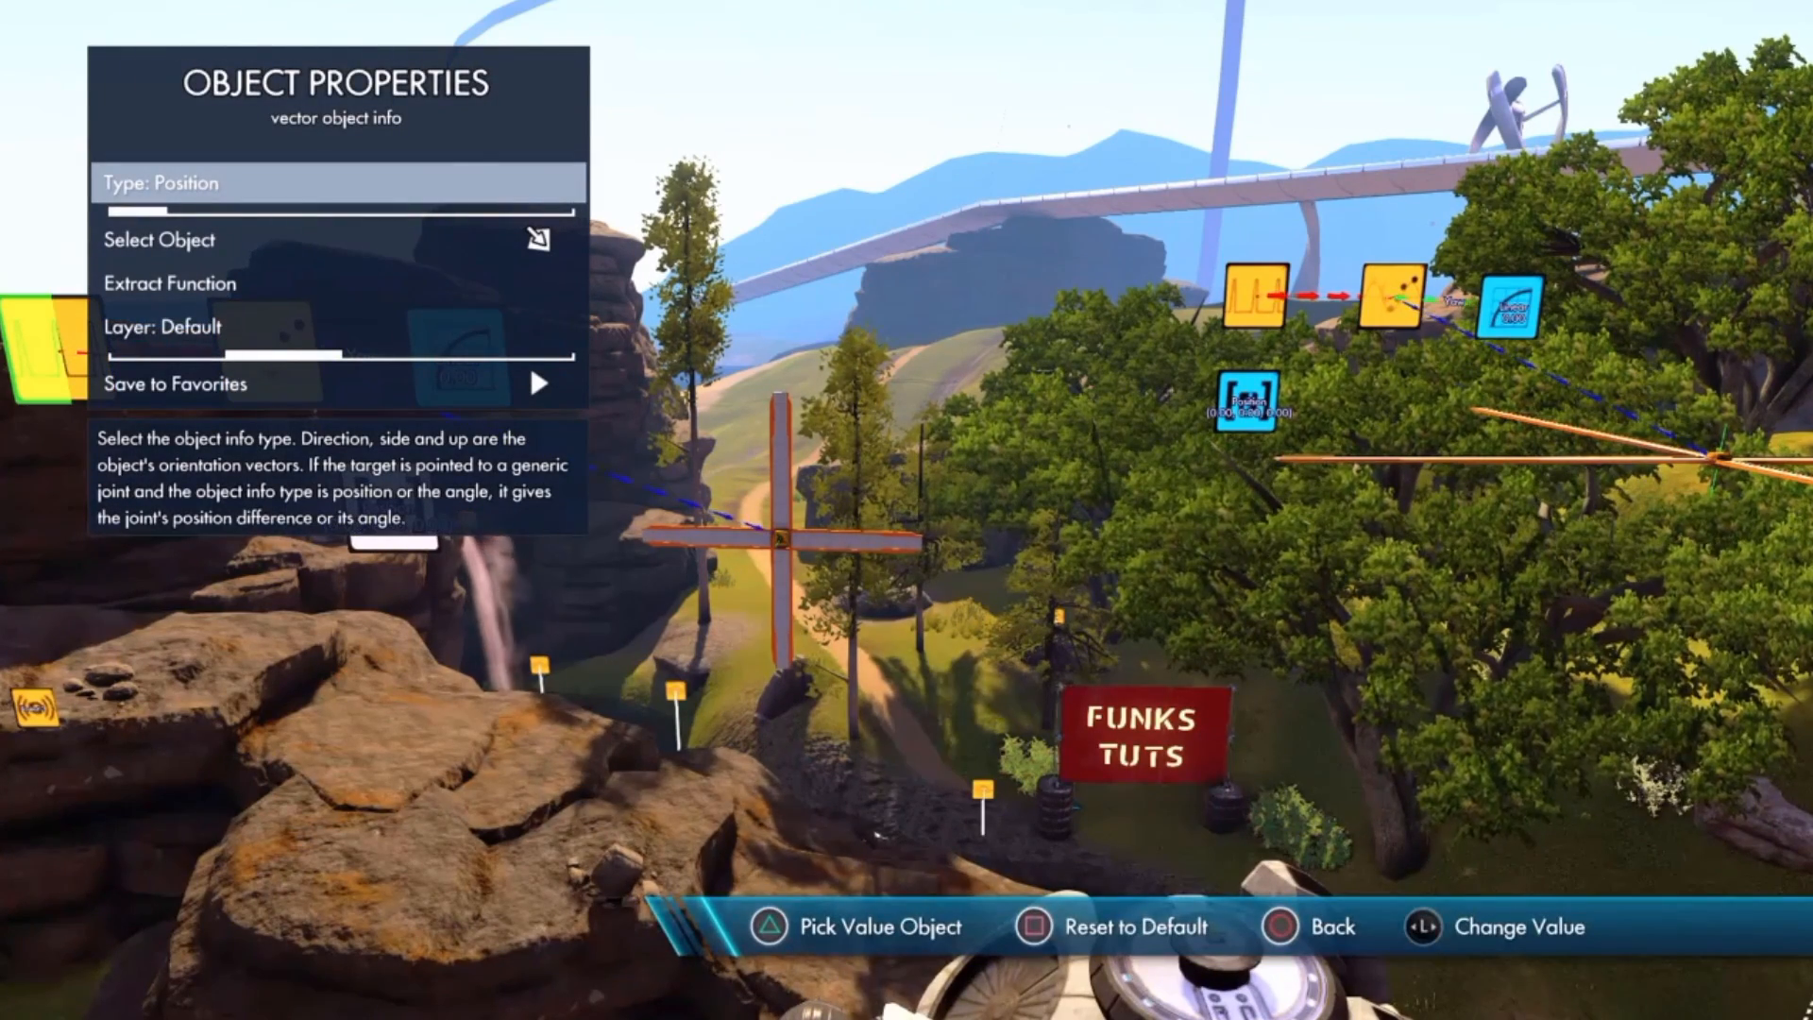
{"action": "key", "text": "Down"}
{"action": "key", "text": "Down"}
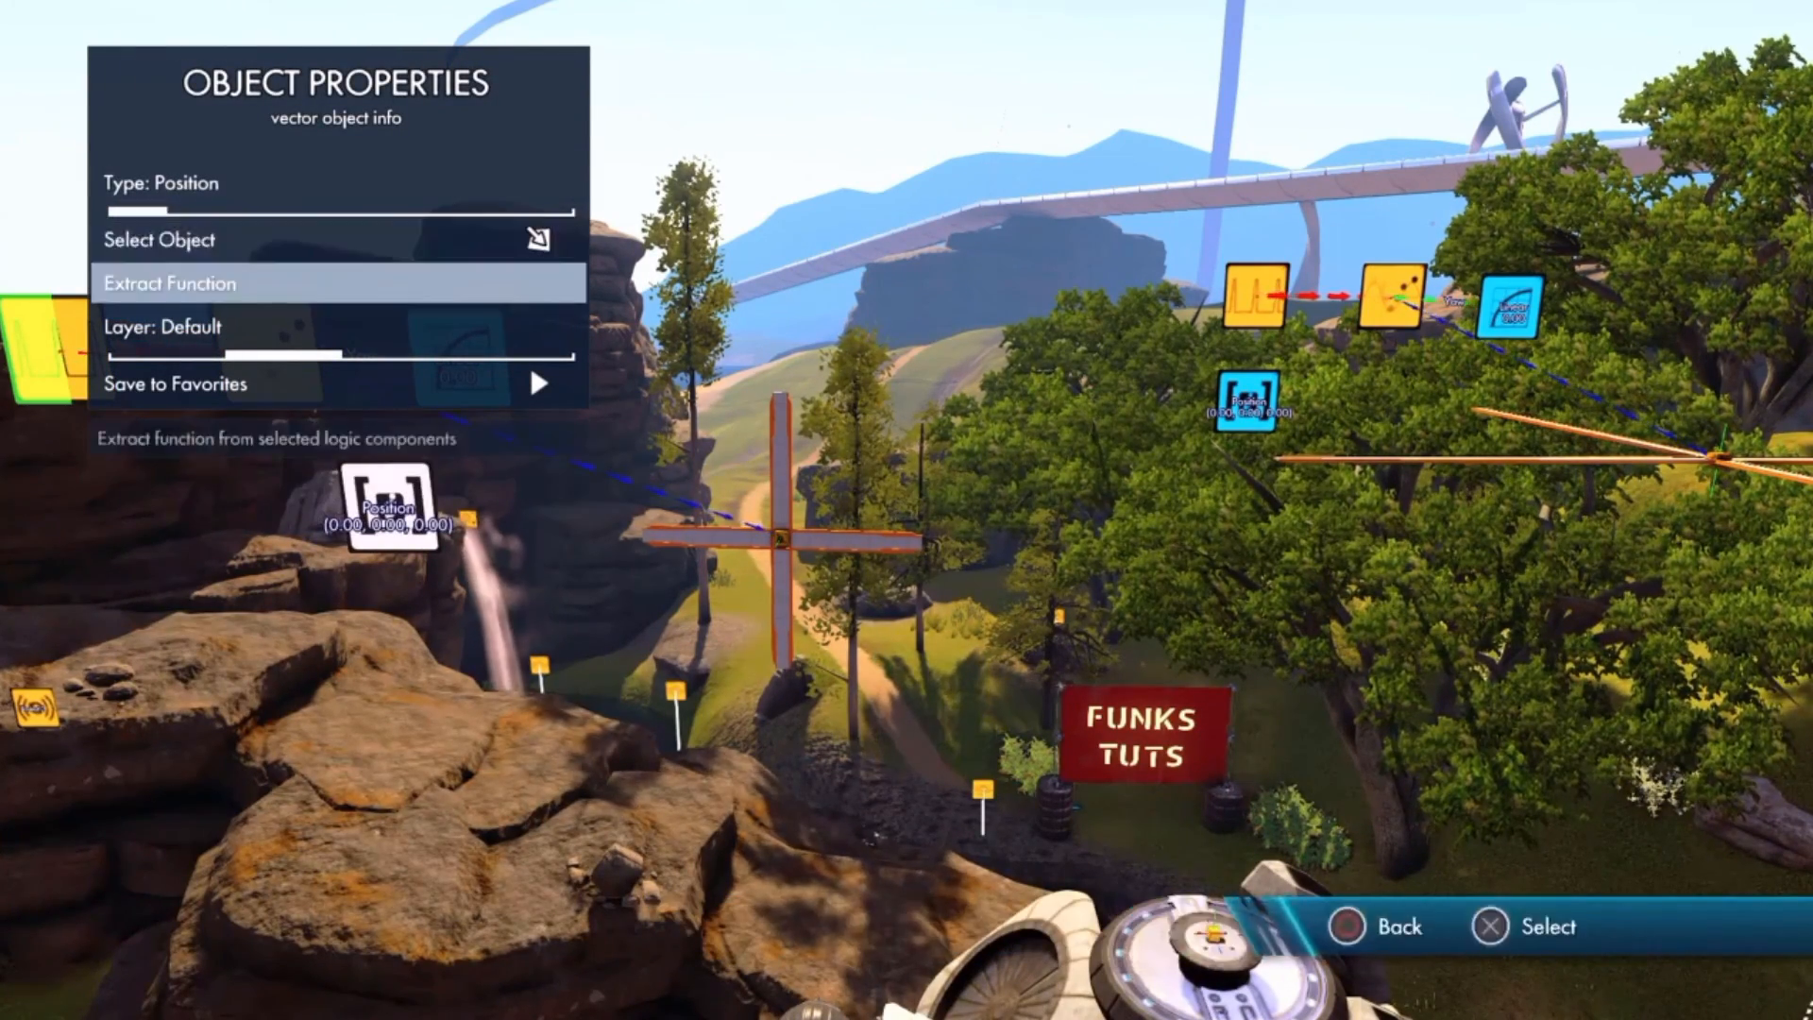
{"action": "key", "text": "Up"}
{"action": "key", "text": "Return"}
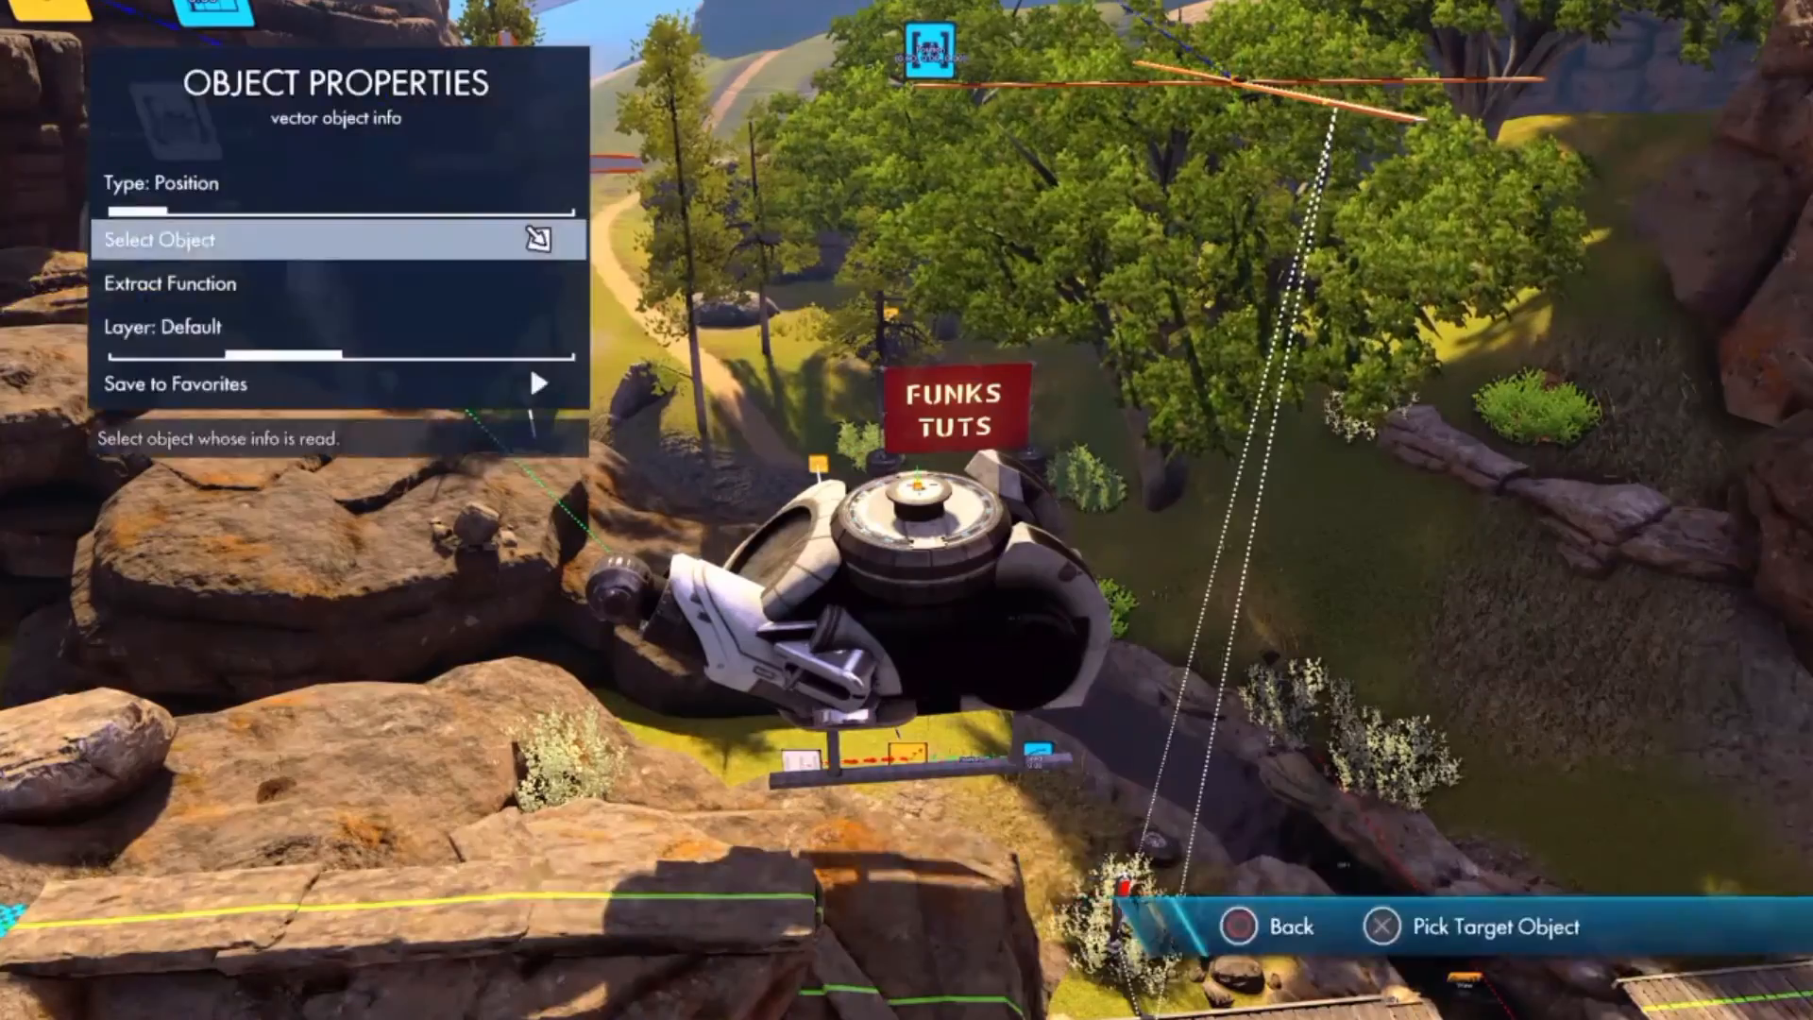
{"action": "key", "text": "Escape"}
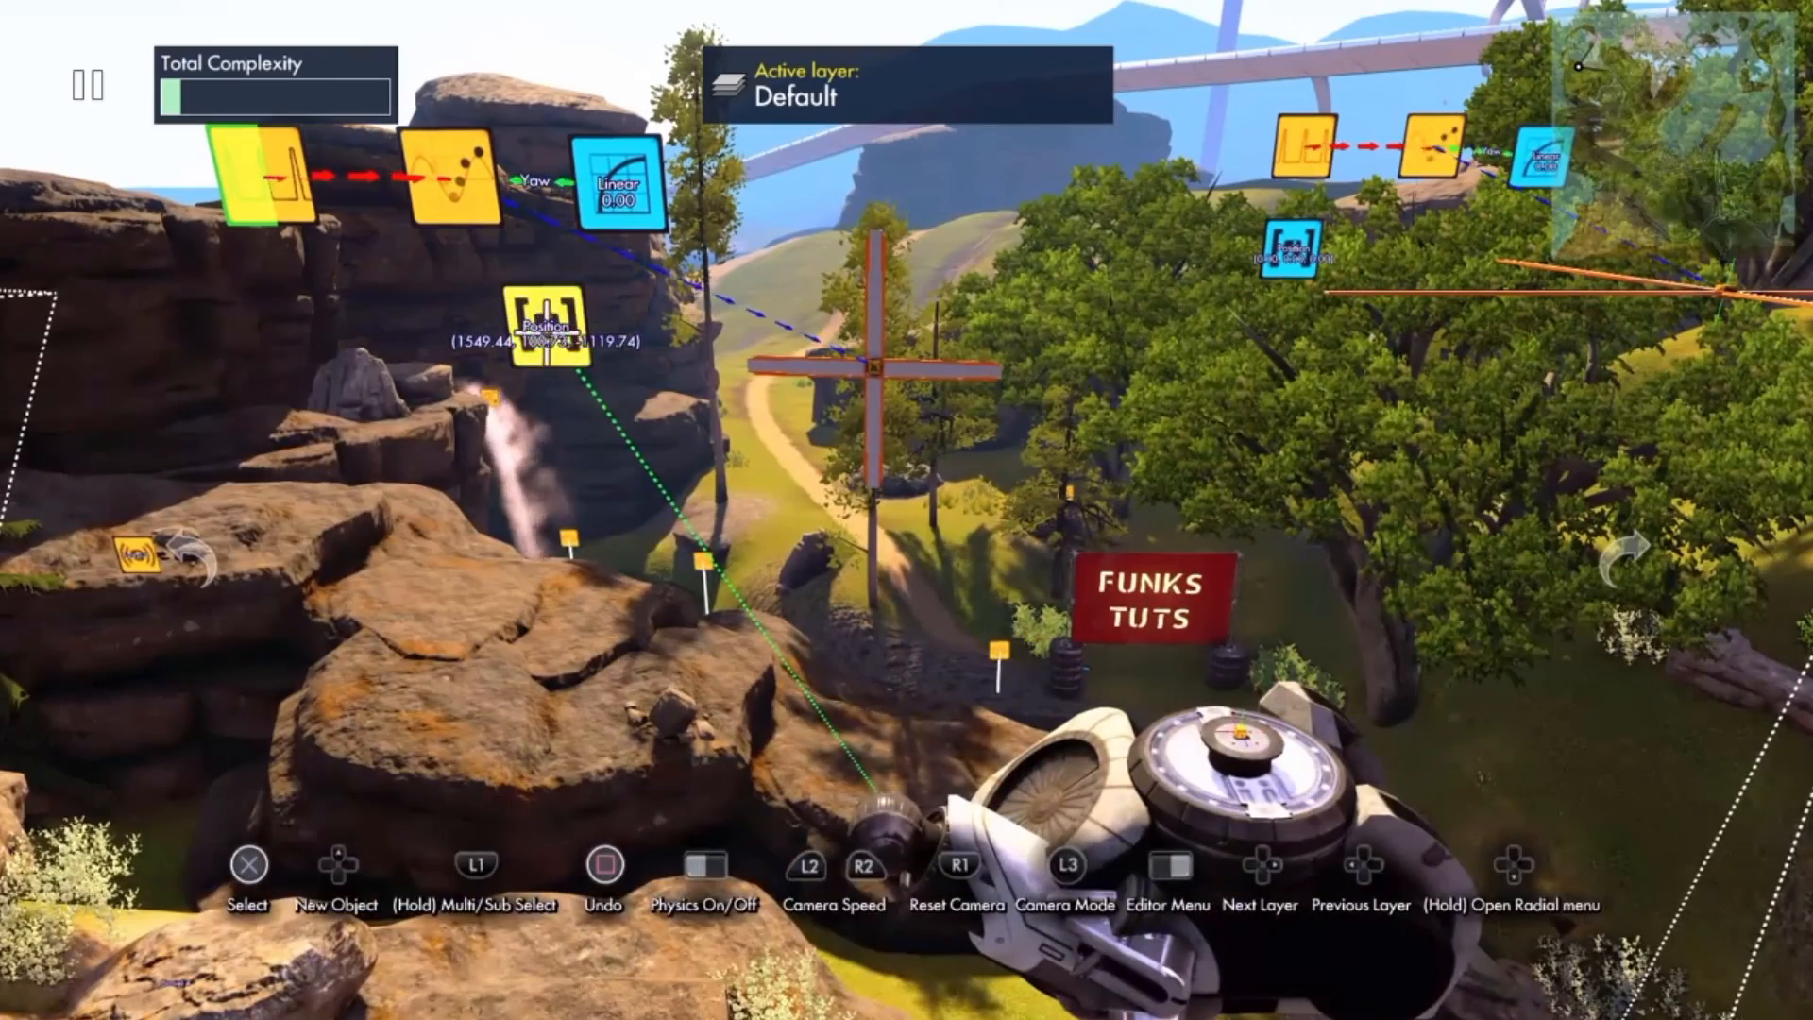
- Move the linked vector object info farther below the upright rotor's event nodes and review its object selection property
{"action": "left_click", "coordinate": [547, 332]}
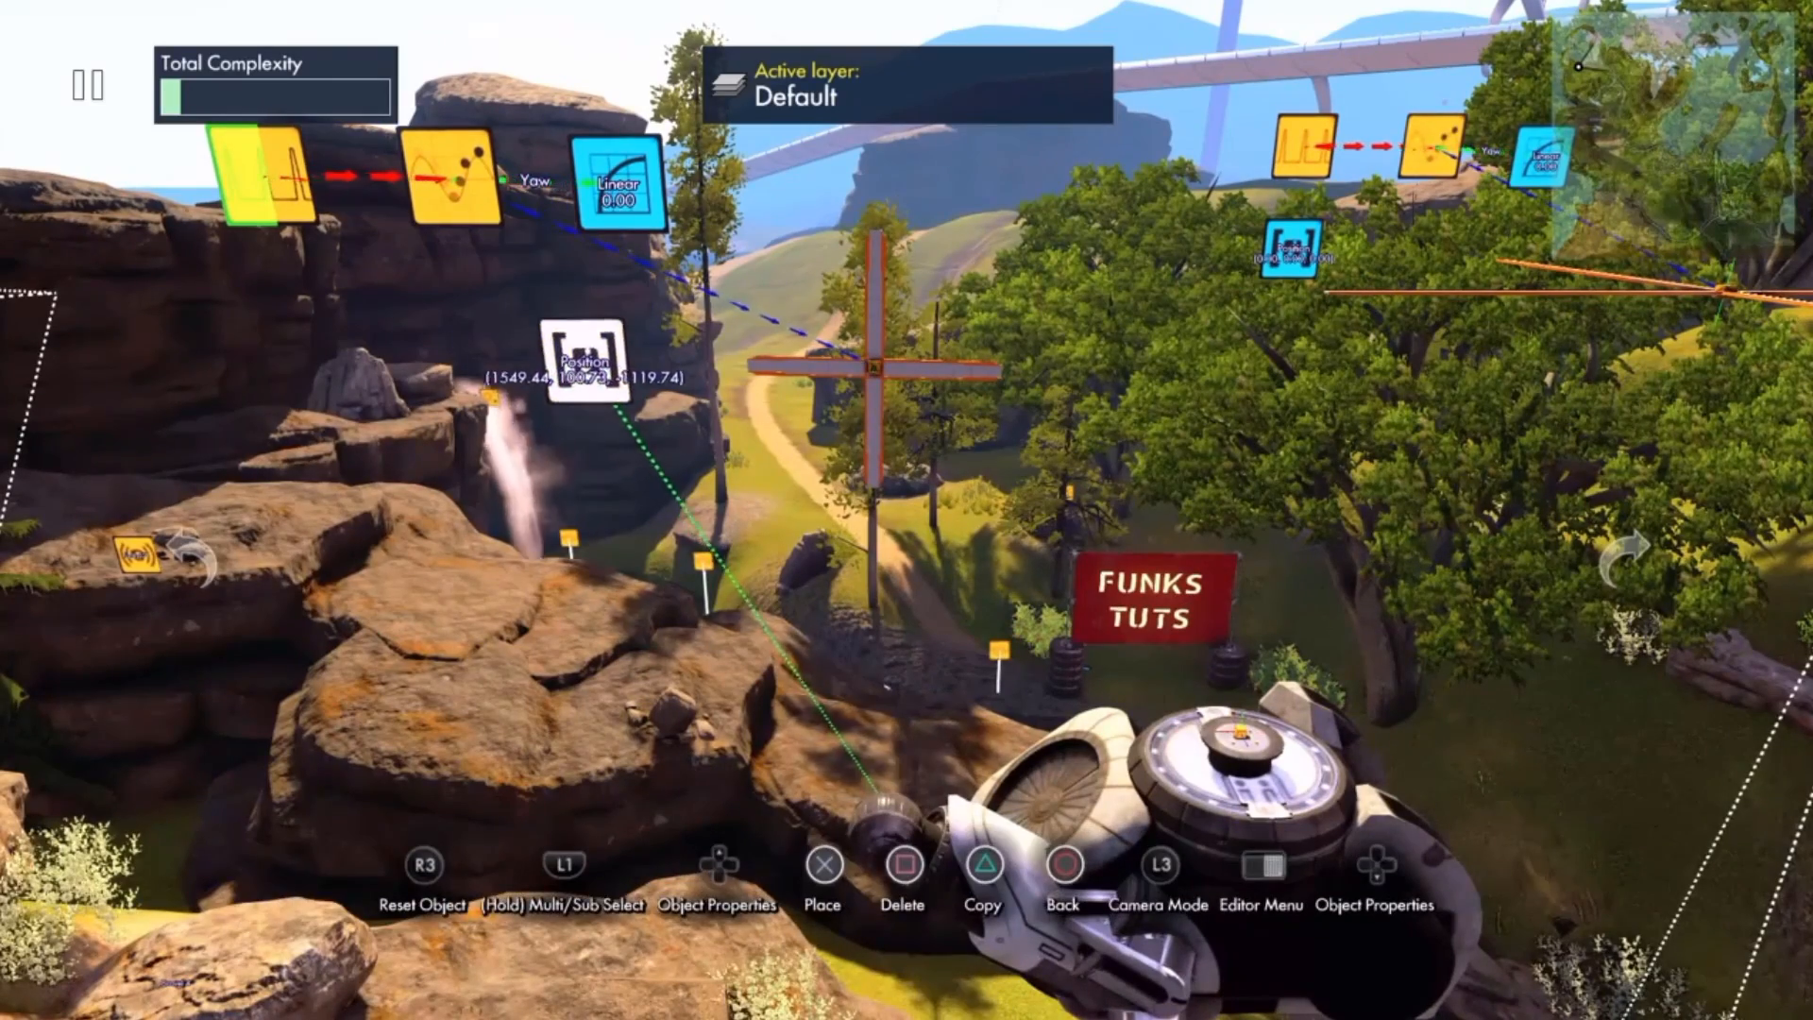
{"action": "key", "text": "Up"}
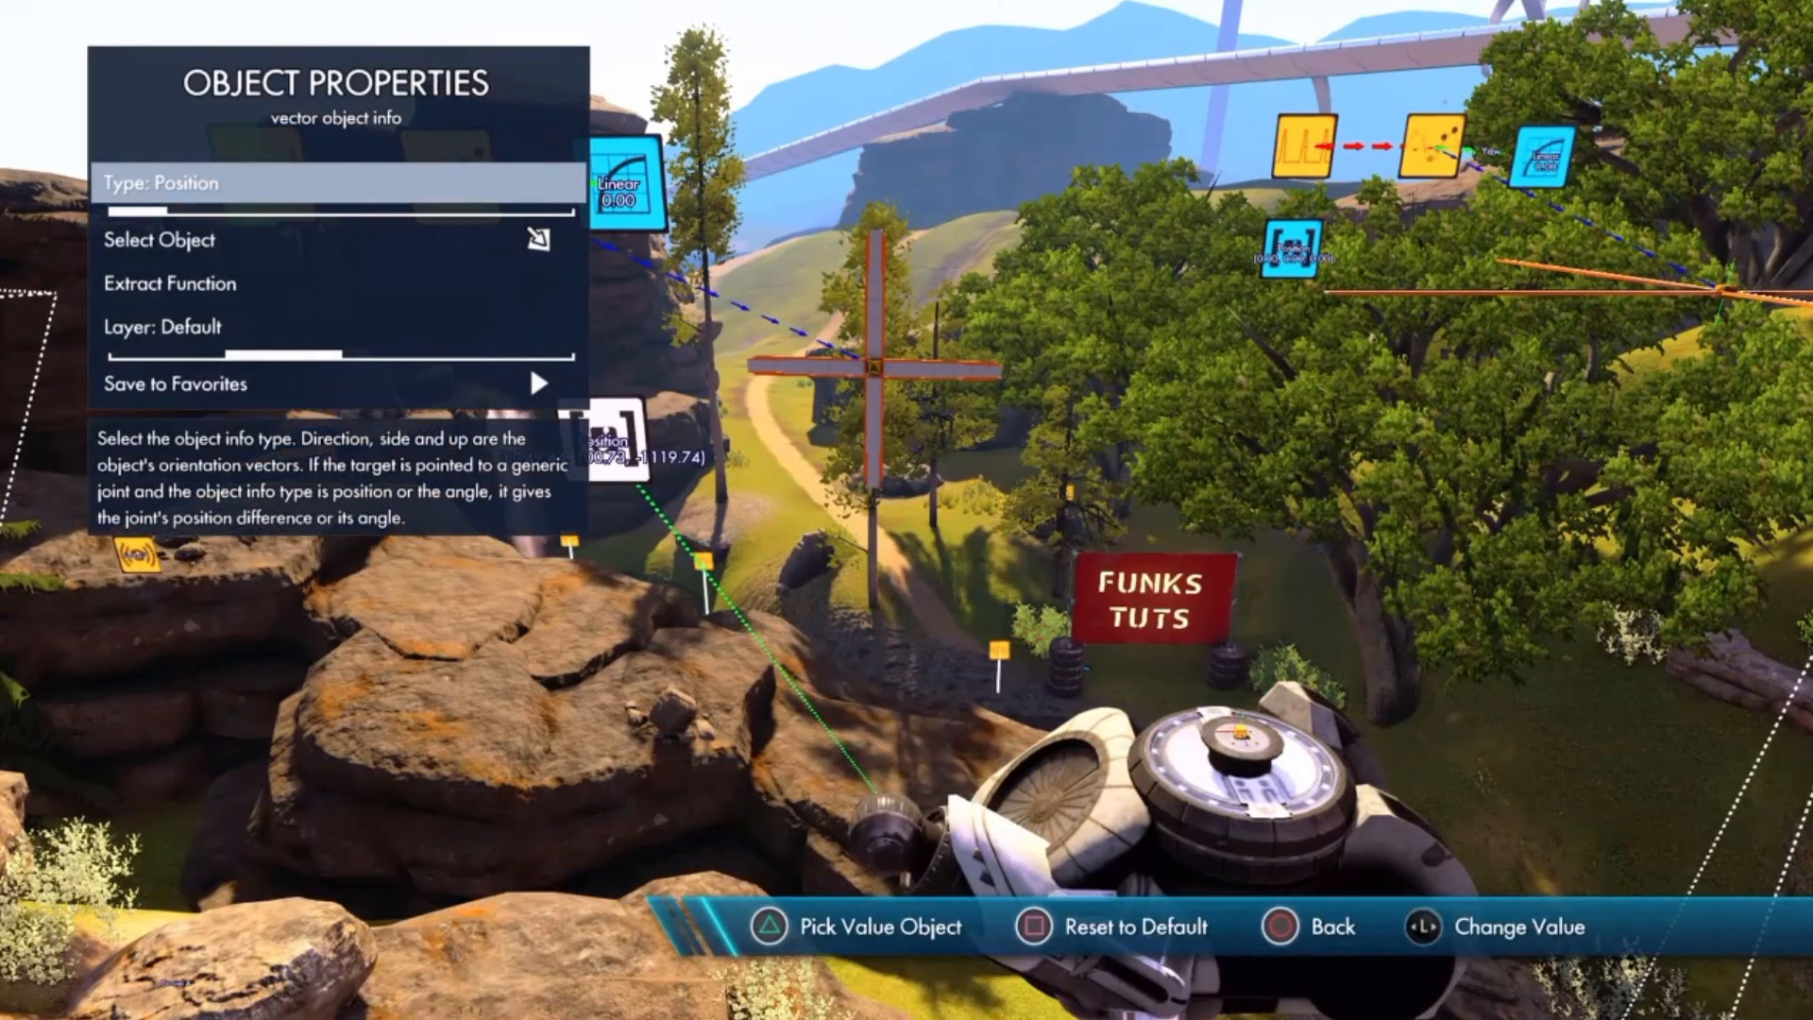
{"action": "key", "text": "Down"}
{"action": "key", "text": "Down"}
{"action": "key", "text": "Up"}
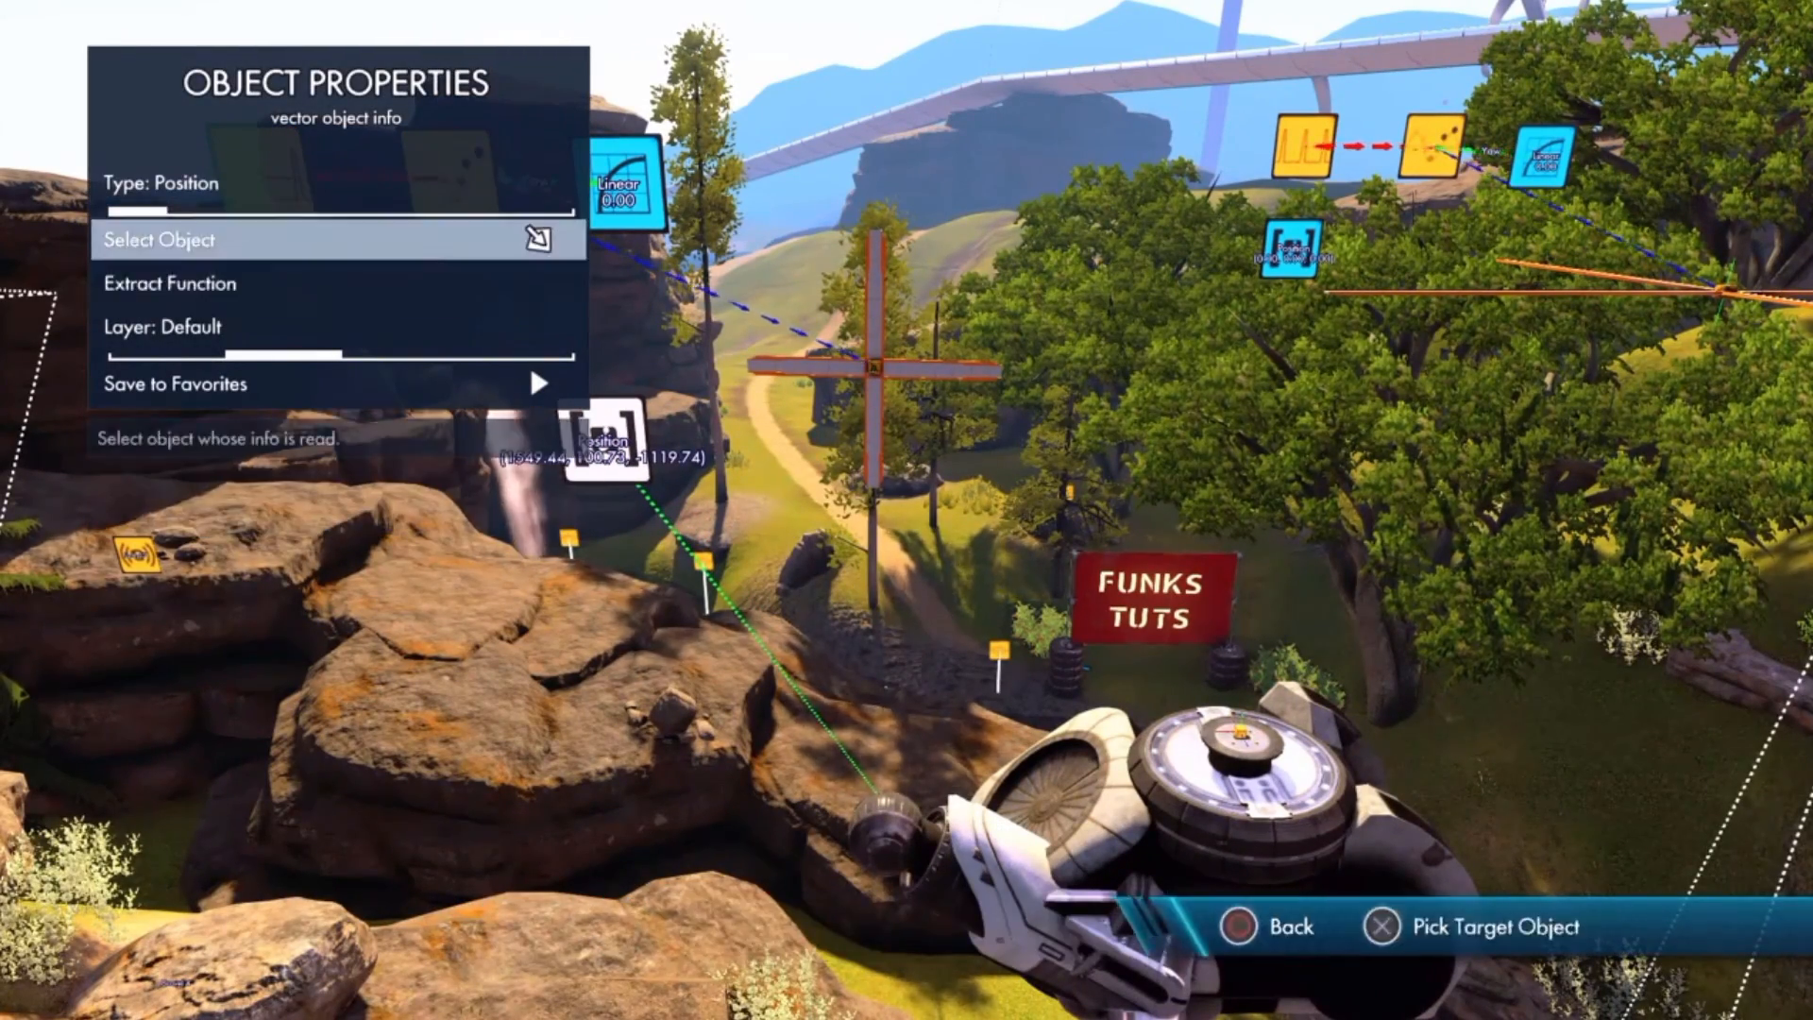
{"action": "key", "text": "Escape"}
{"action": "key", "text": "Escape"}
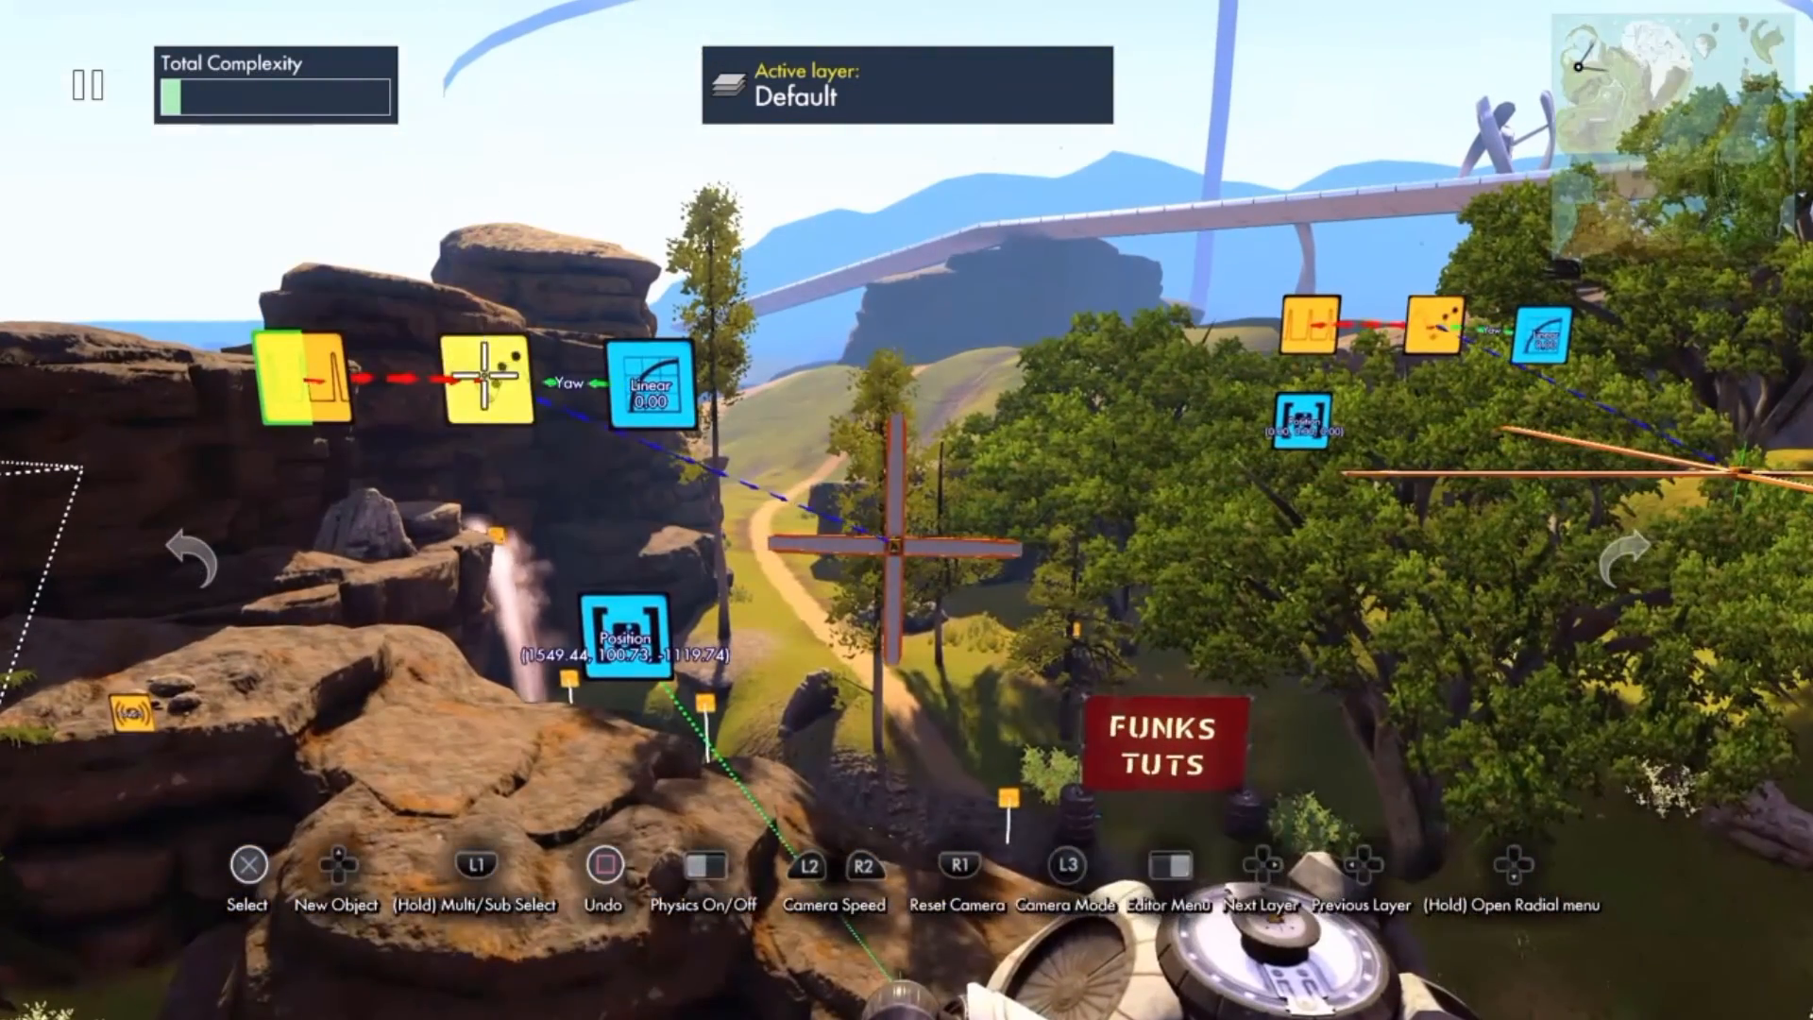
- Turn off Local for the position modification in the upright rotor's object position event so it uses global coordinates
{"action": "left_click", "coordinate": [483, 376]}
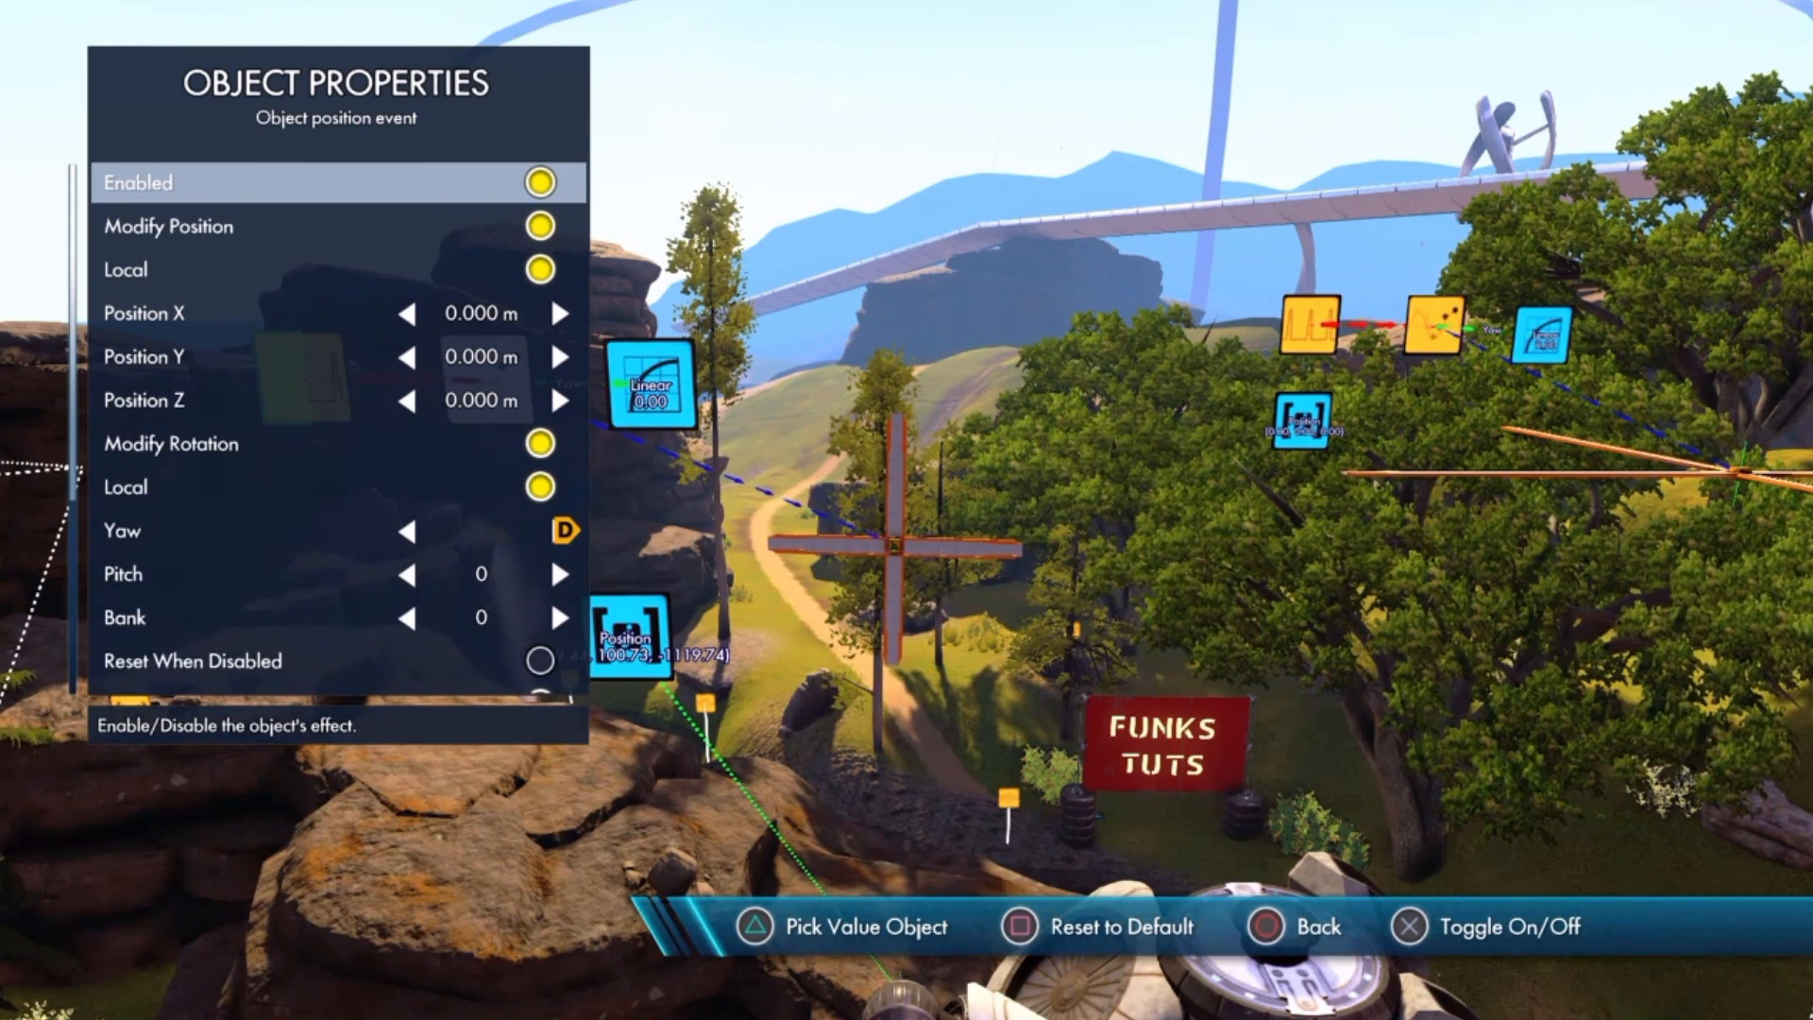
{"action": "key", "text": "Down"}
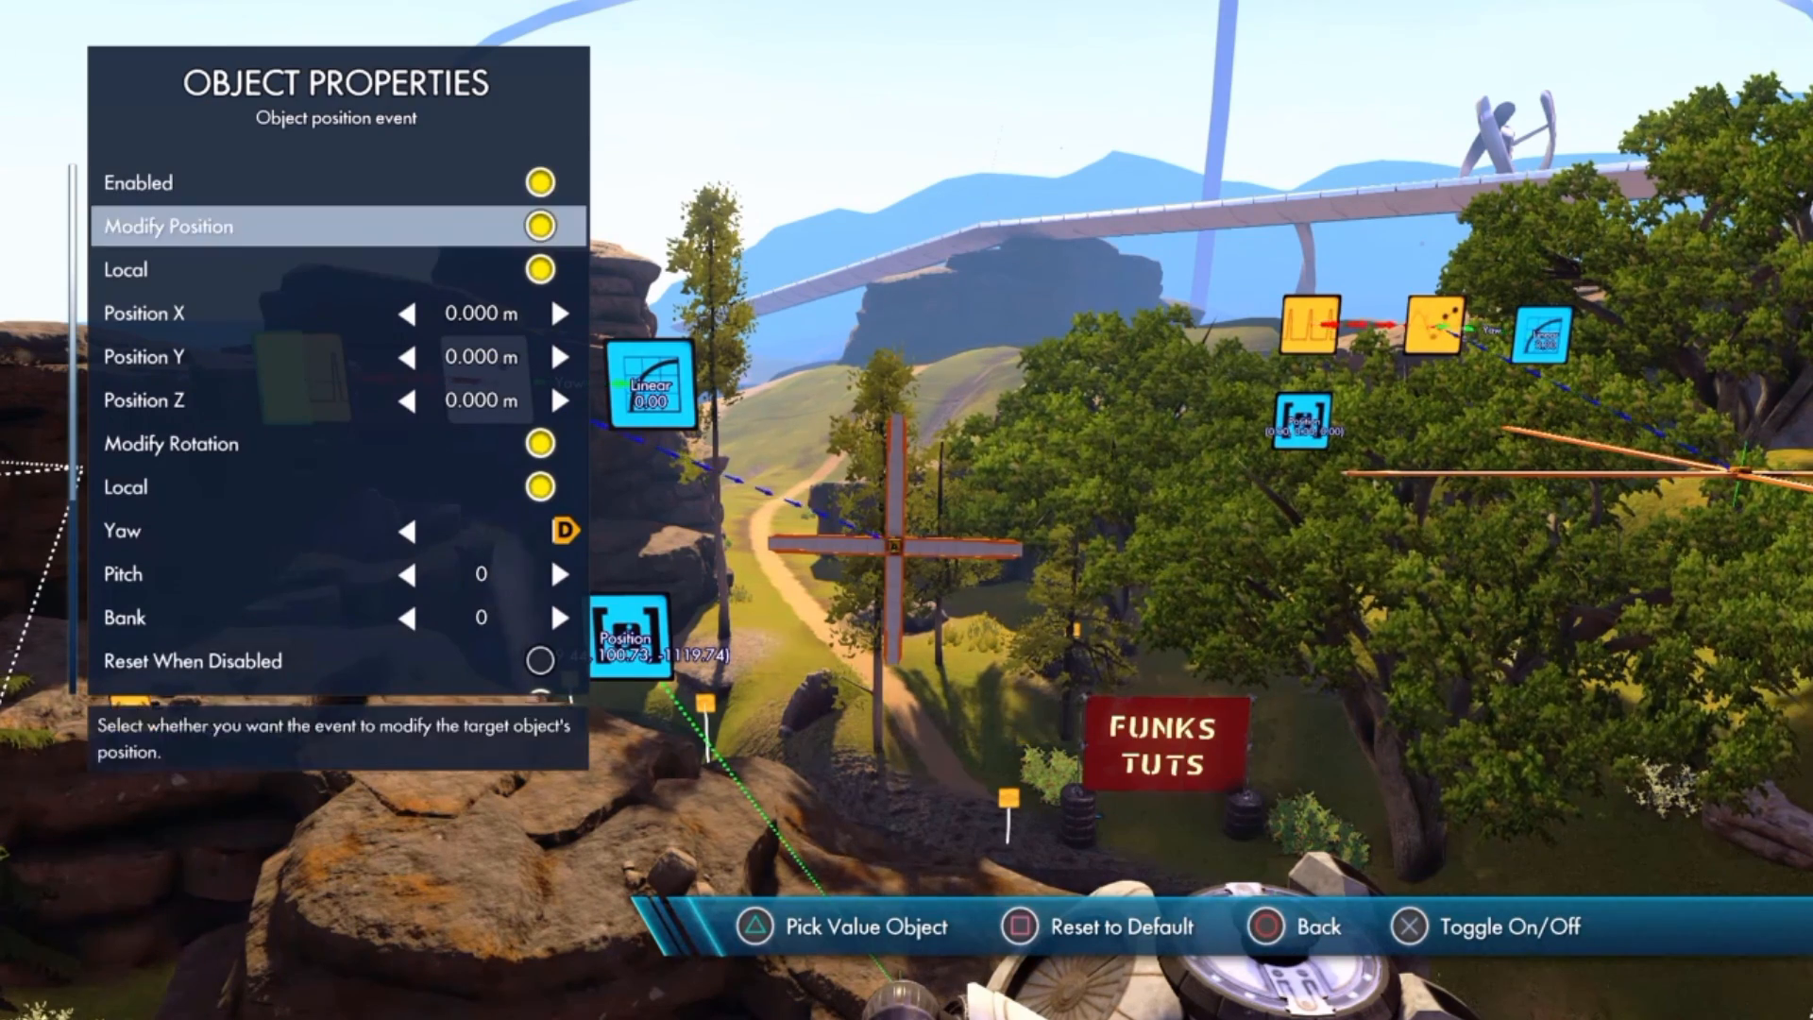
{"action": "key", "text": "Down"}
{"action": "key", "text": "Down"}
{"action": "key", "text": "Up"}
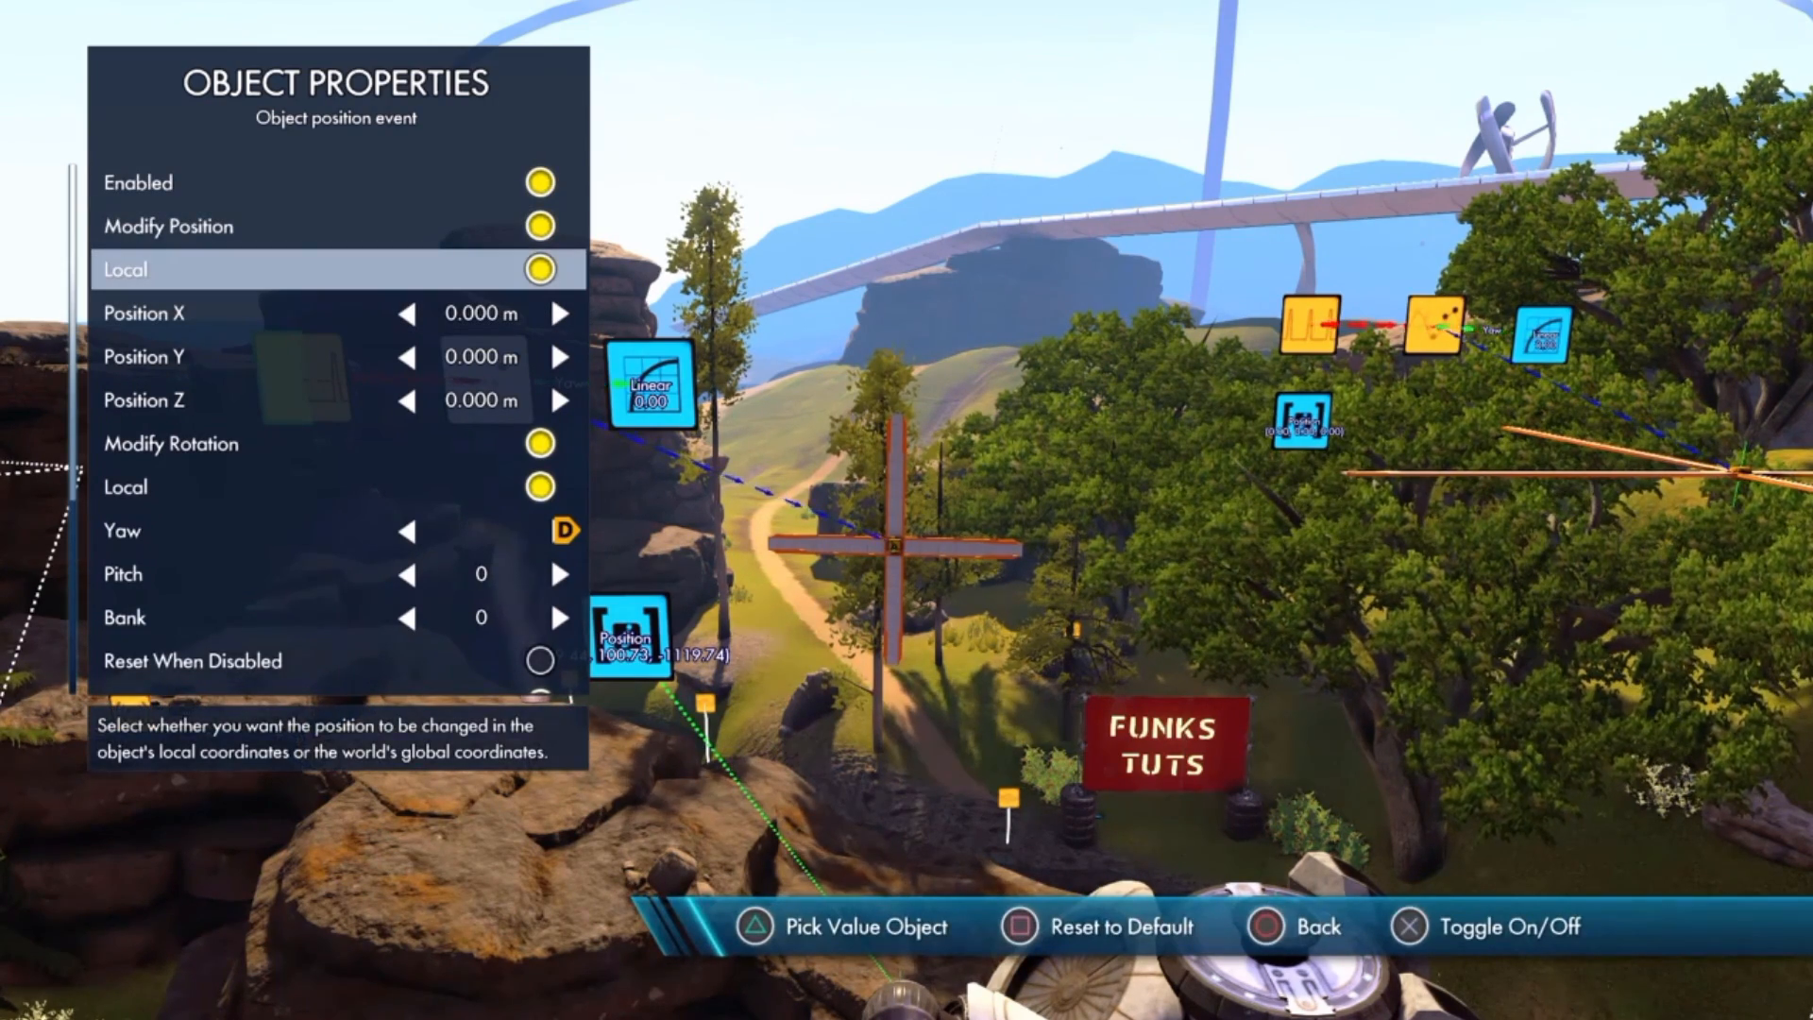
{"action": "key", "text": "Up"}
{"action": "key", "text": "Down"}
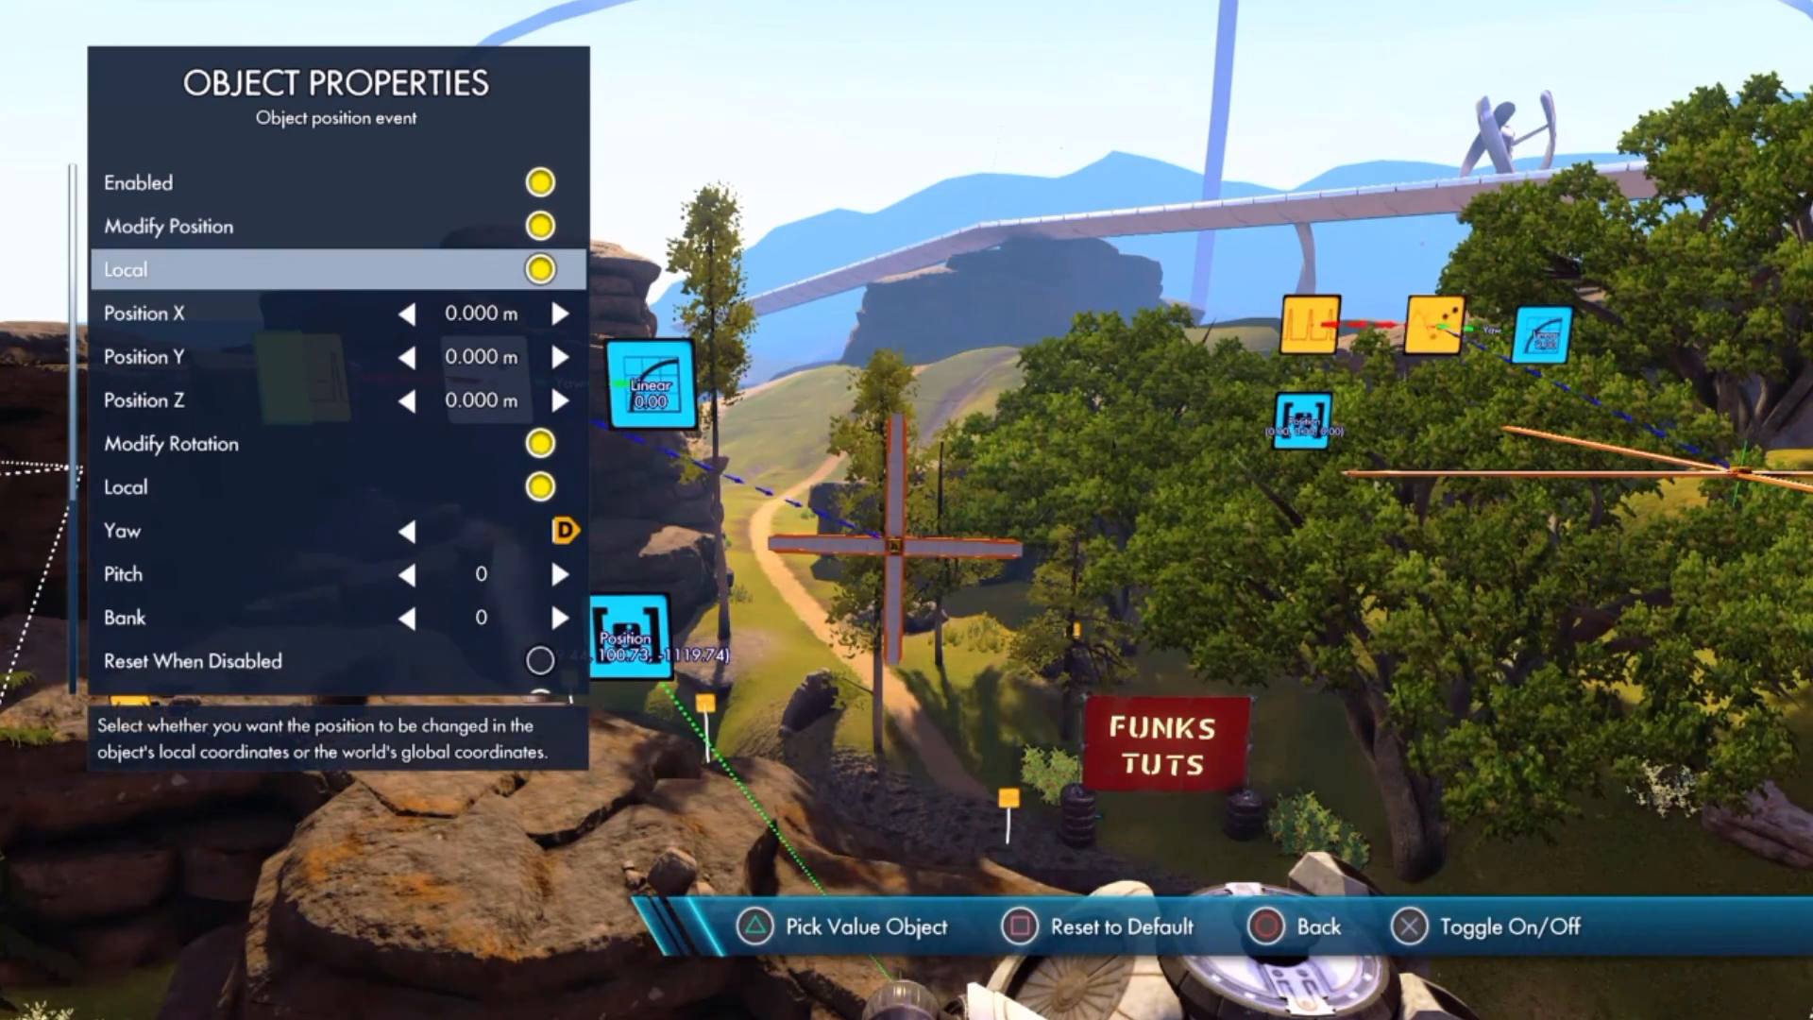
{"action": "key", "text": "Return"}
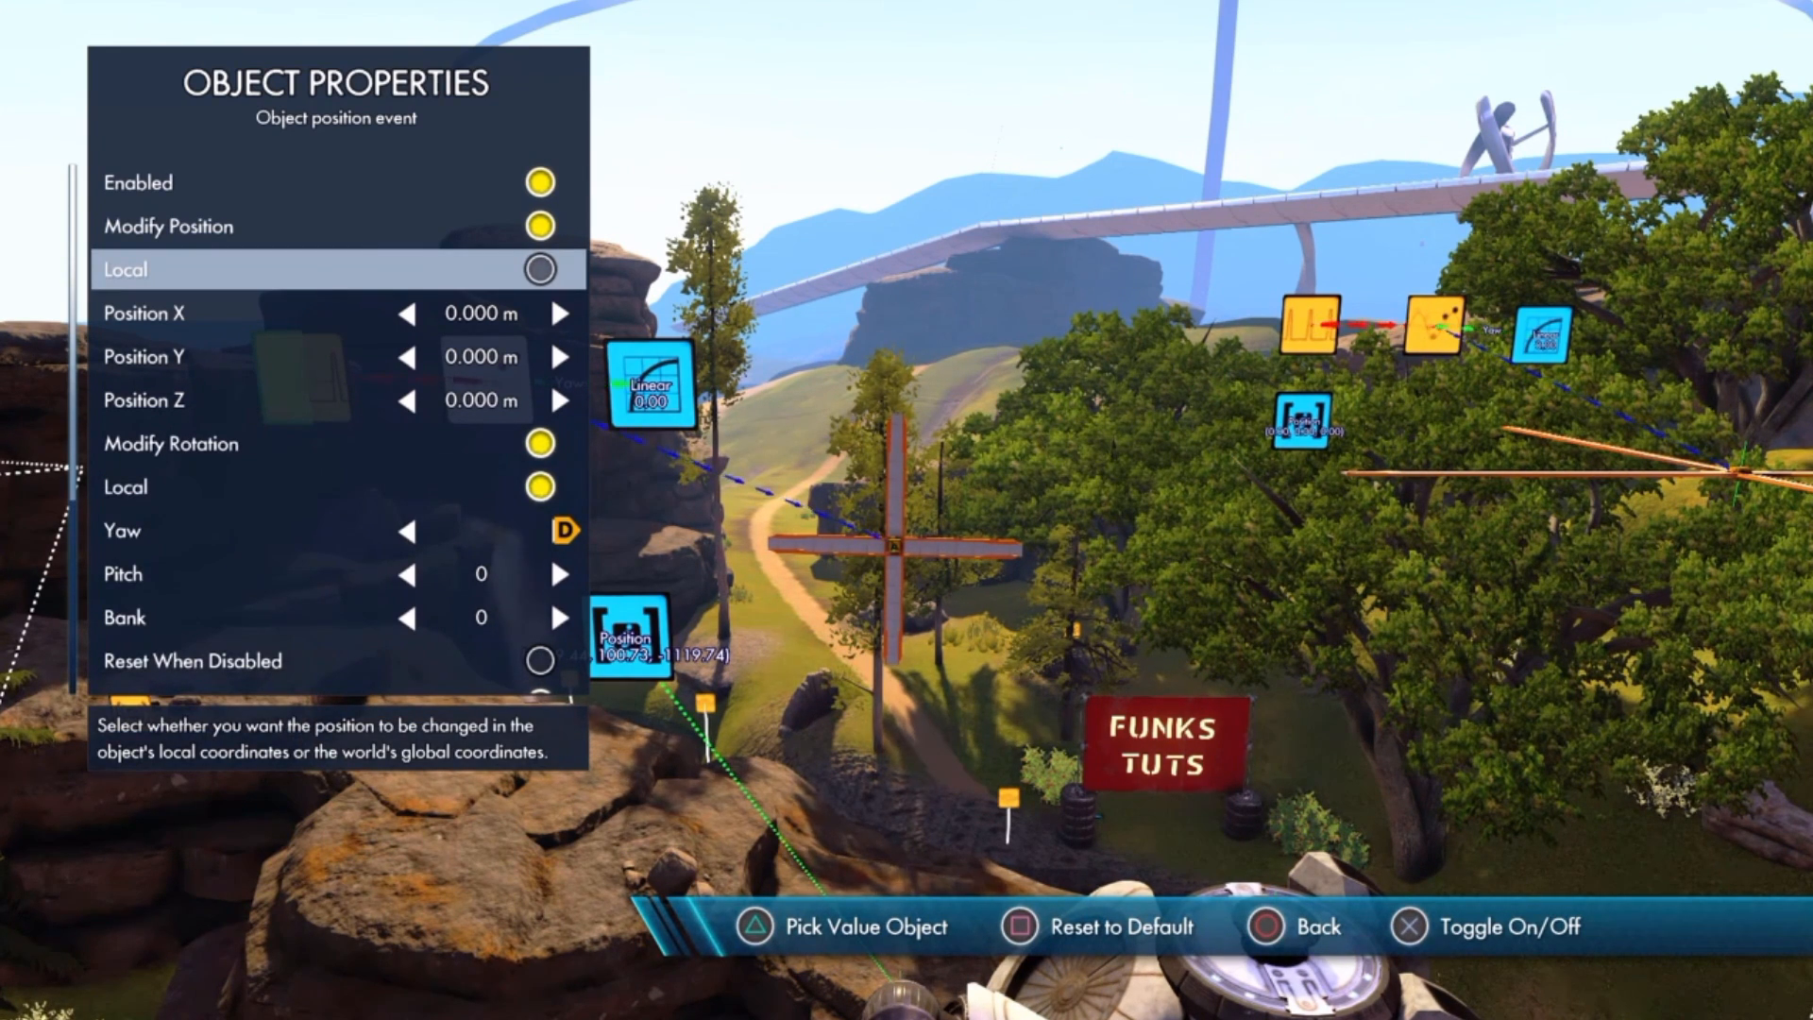
- Link Position X, Y and Z of the upright rotor's position event to the vector object info tracking the tail marker
{"action": "key", "text": "Down"}
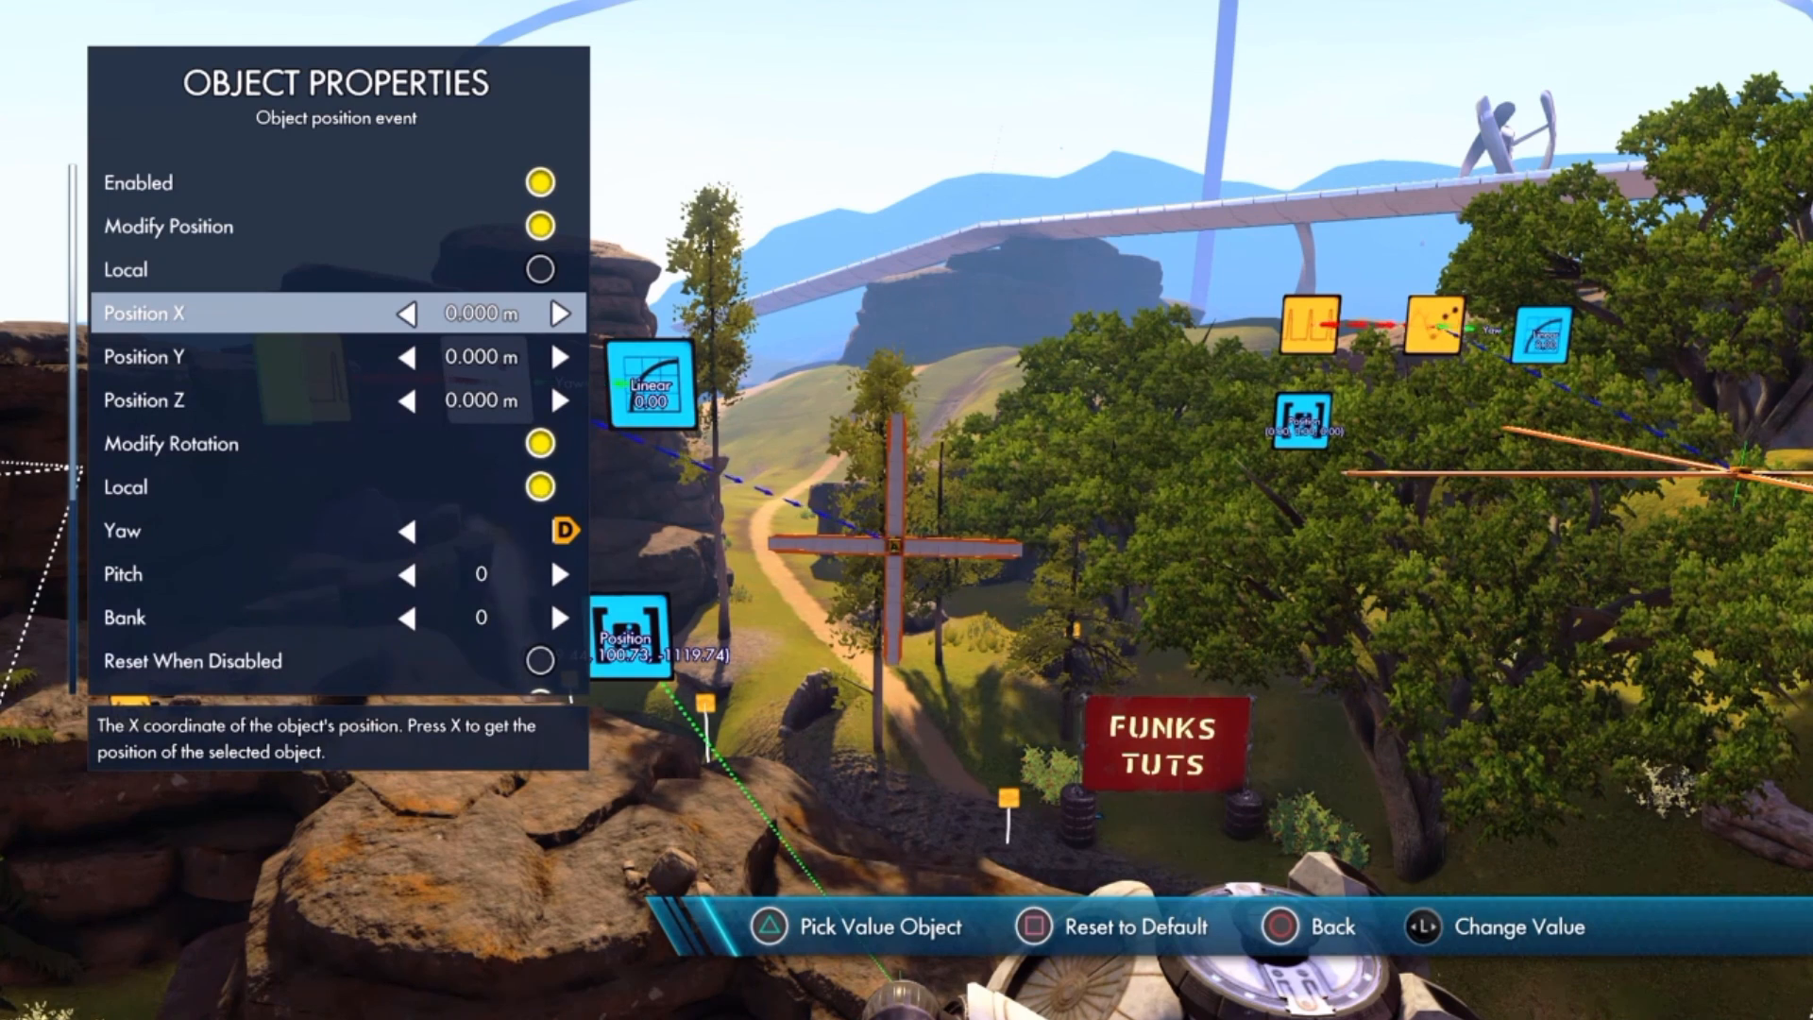
{"action": "key", "text": "Down"}
{"action": "key", "text": "Down"}
{"action": "key", "text": "Up"}
{"action": "key", "text": "Up"}
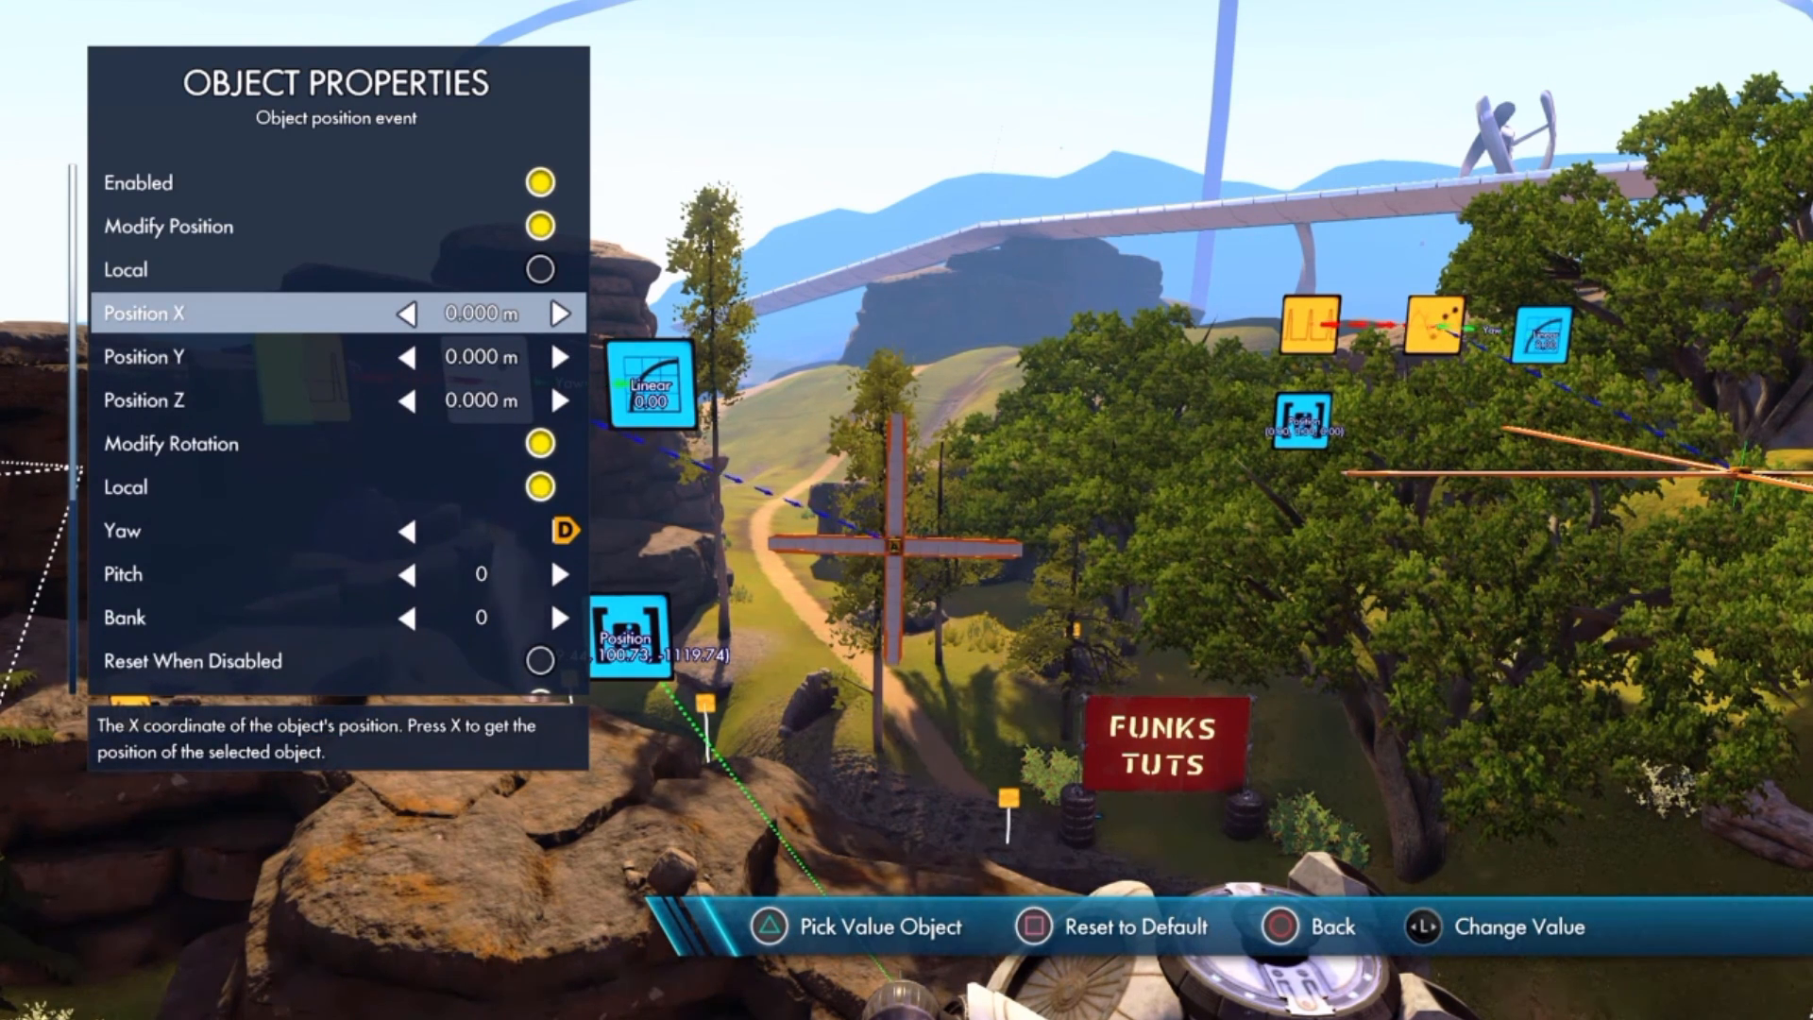
{"action": "key", "text": "y"}
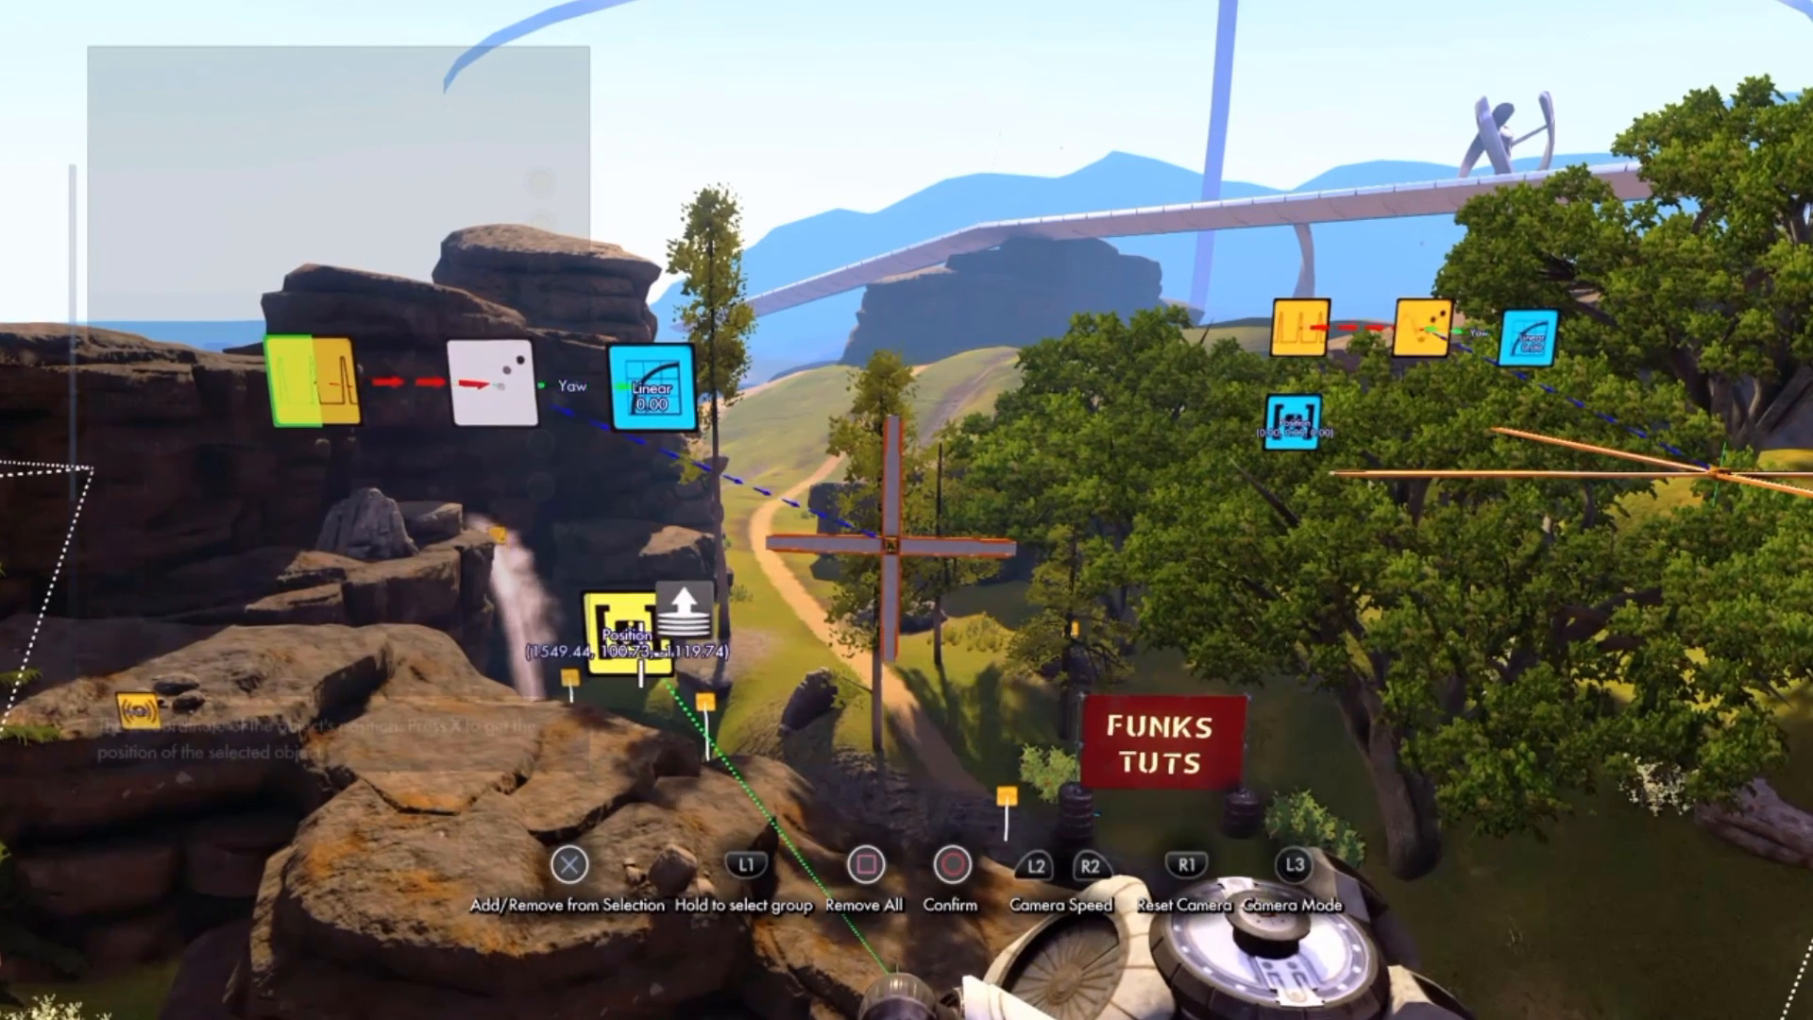
{"action": "key", "text": "Down"}
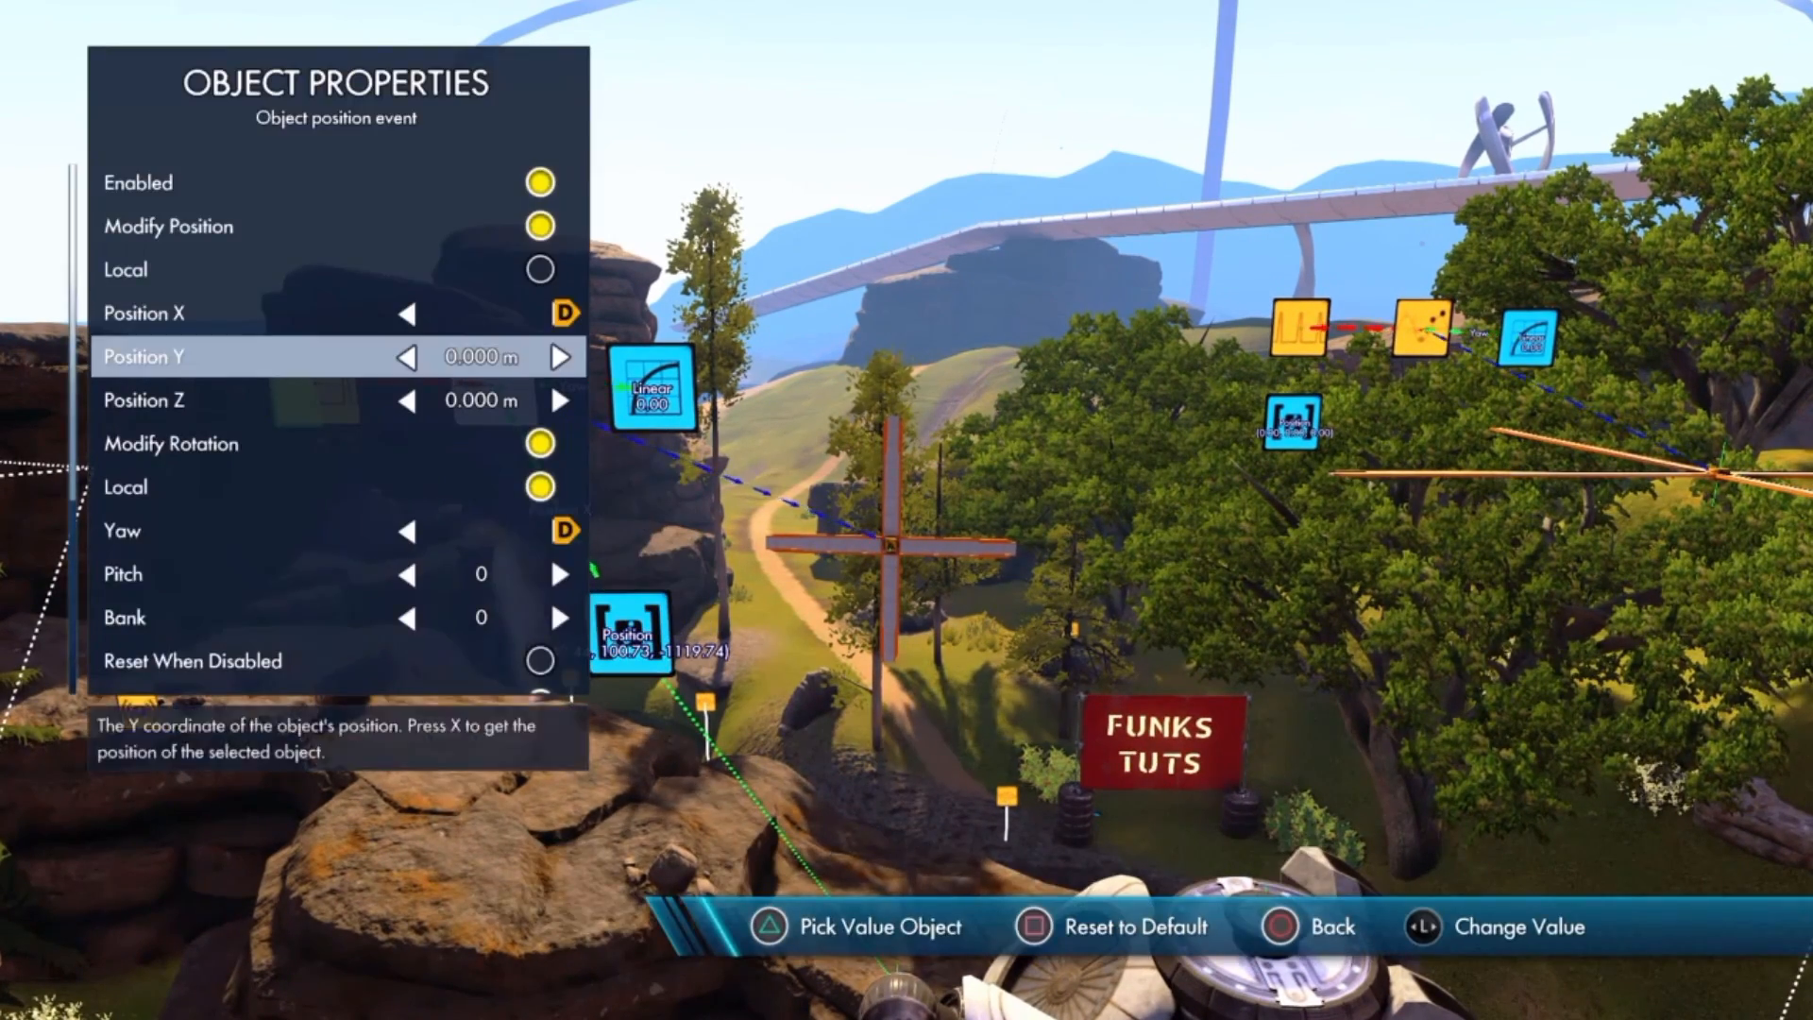
{"action": "key", "text": "x"}
{"action": "key", "text": "Return"}
{"action": "key", "text": "Down"}
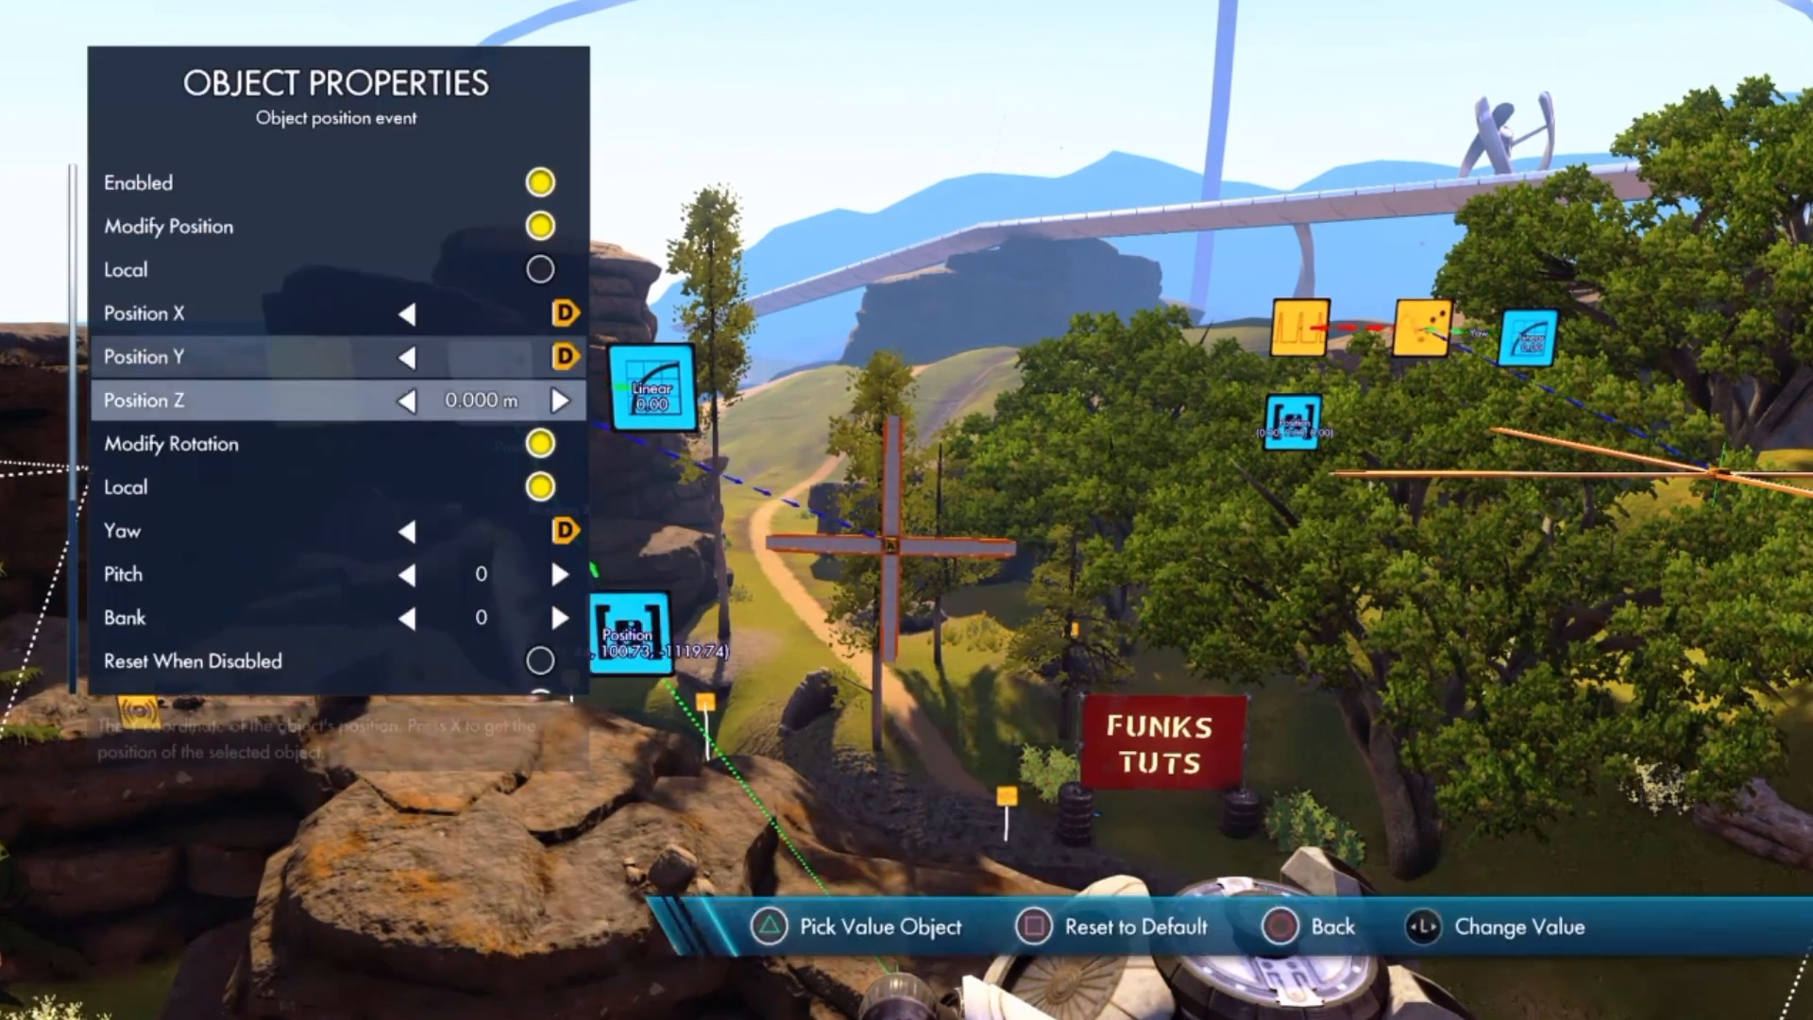
{"action": "key", "text": "x"}
{"action": "key", "text": "Return"}
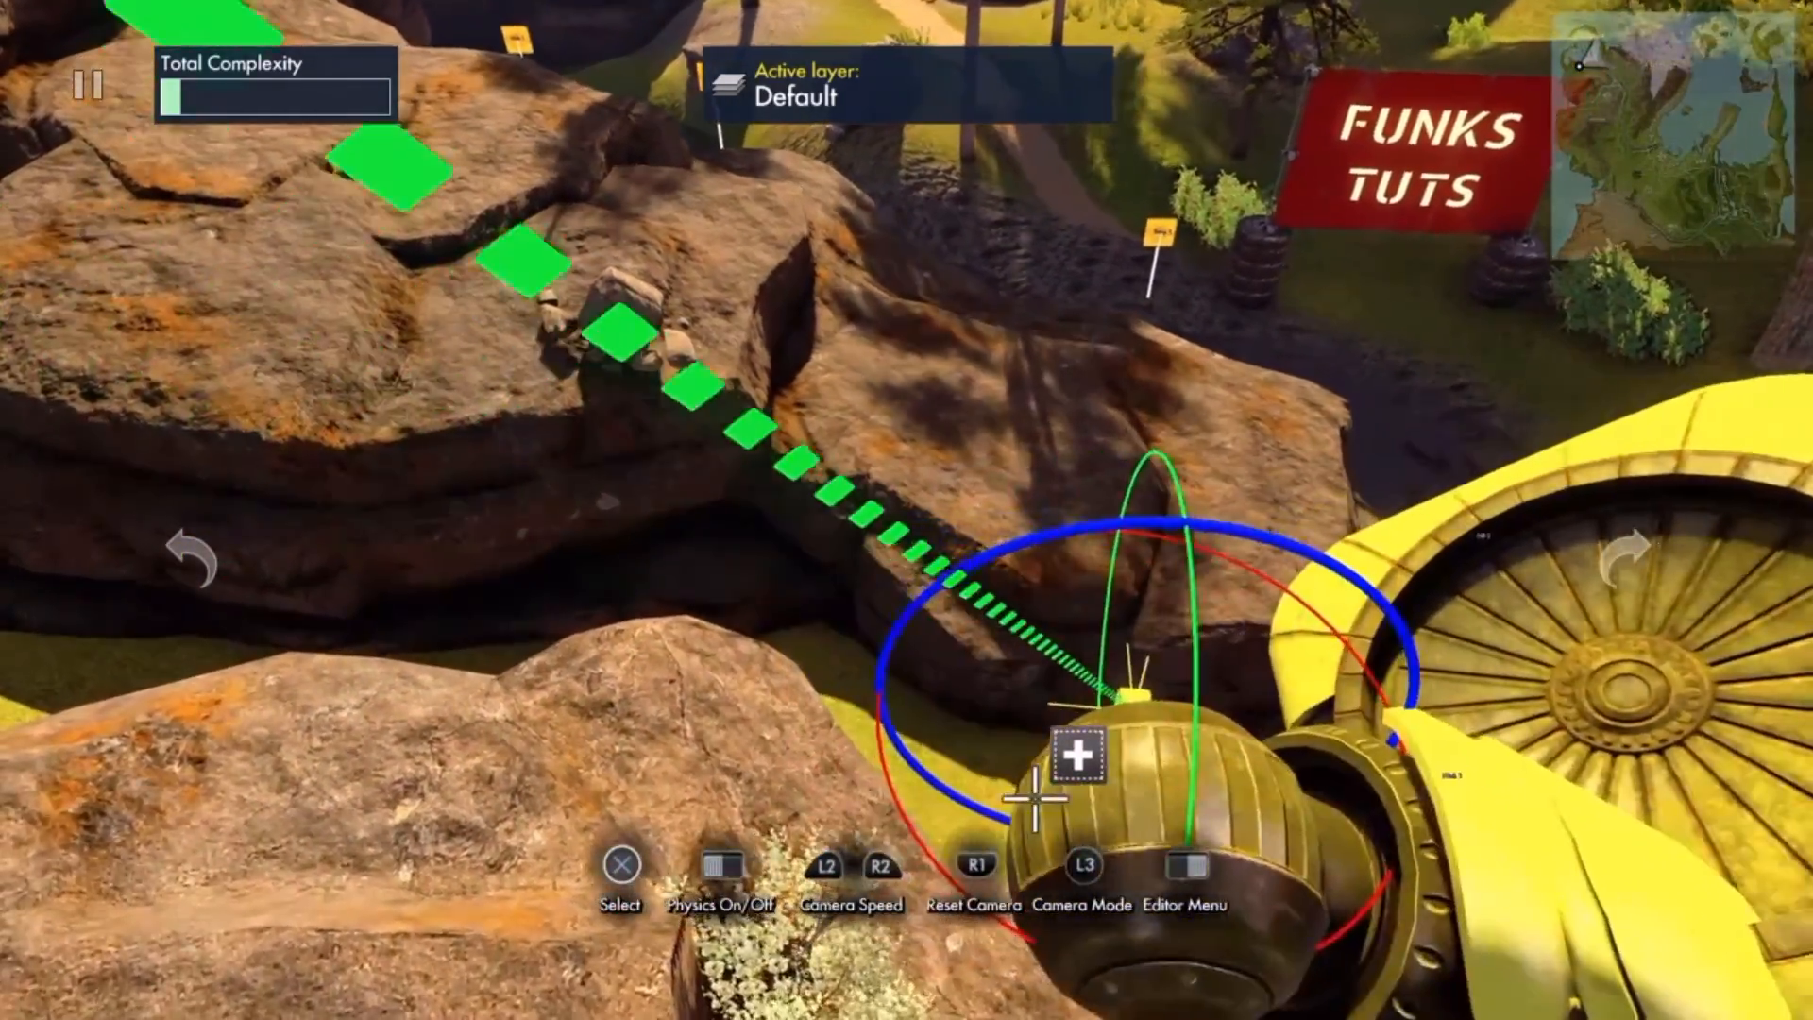
- Adjust the placement of the small marker object at the tip of the helicopter's tail
{"action": "left_click", "coordinate": [1036, 799]}
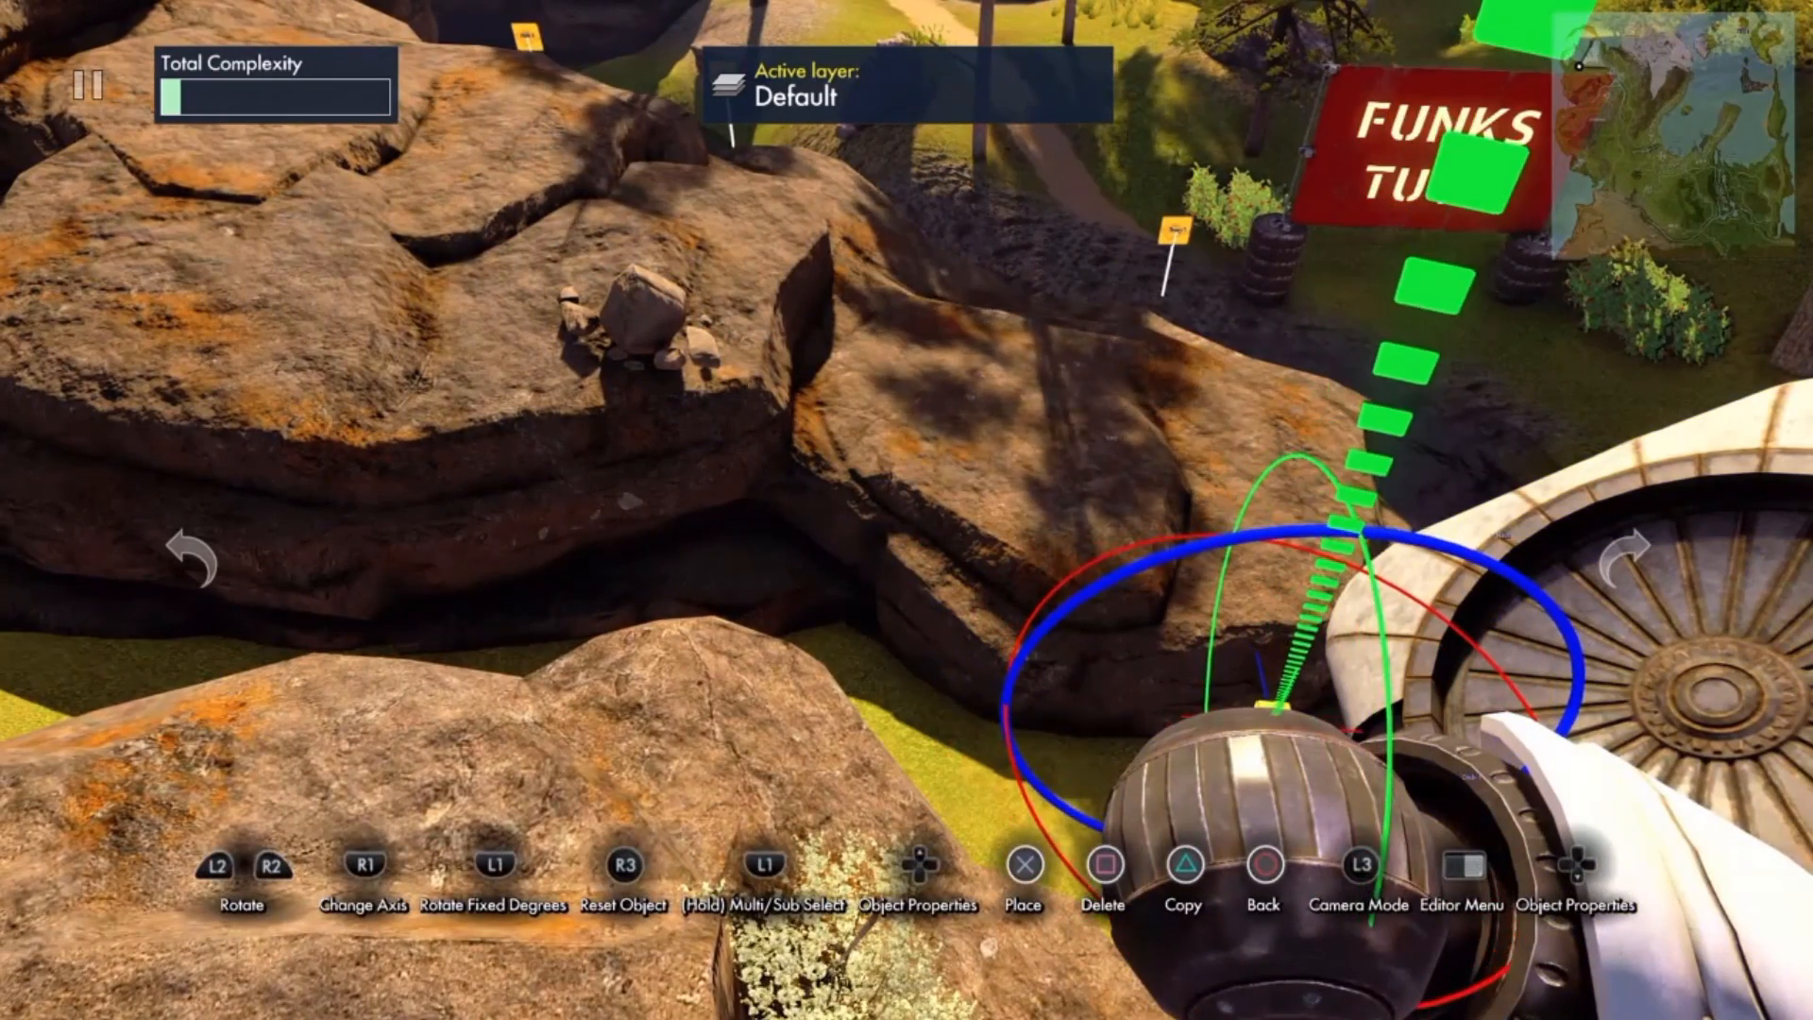
{"action": "left_click", "coordinate": [1273, 699]}
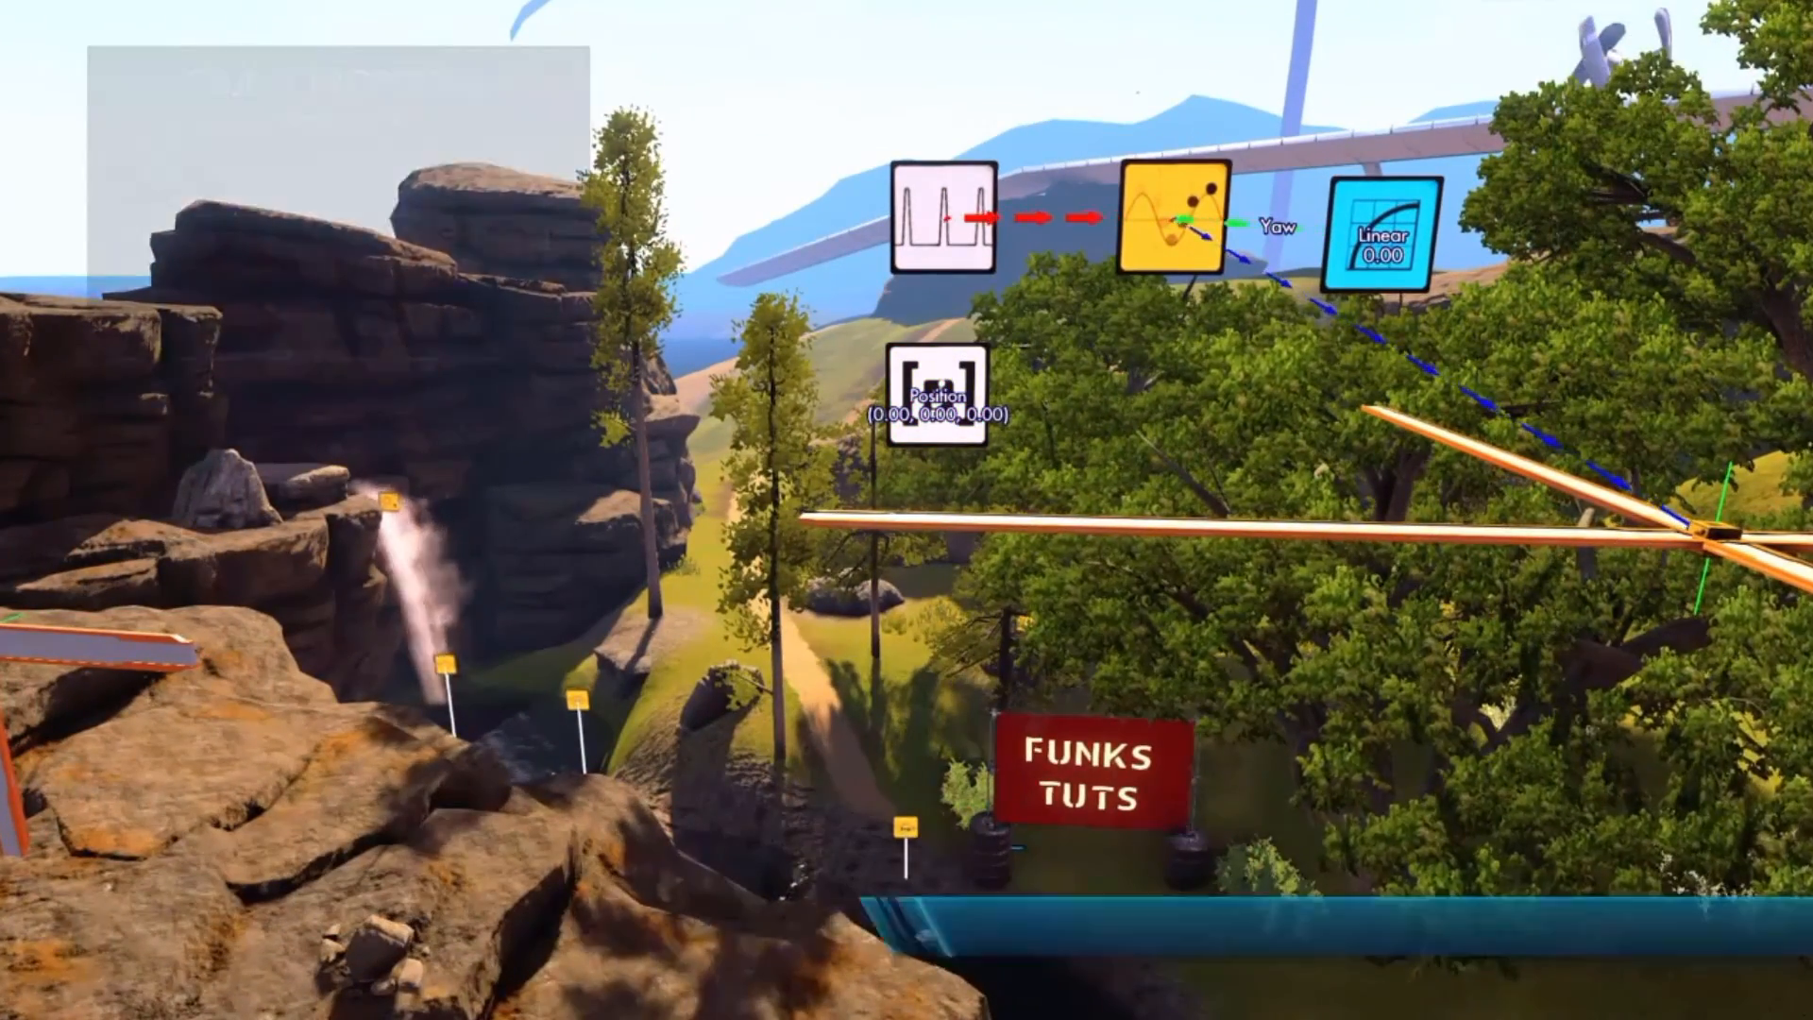
- Make the small marker on the helicopter's top hub the selected object of the flat rotor's Position-type vector object info
{"action": "key", "text": "Down"}
{"action": "key", "text": "Return"}
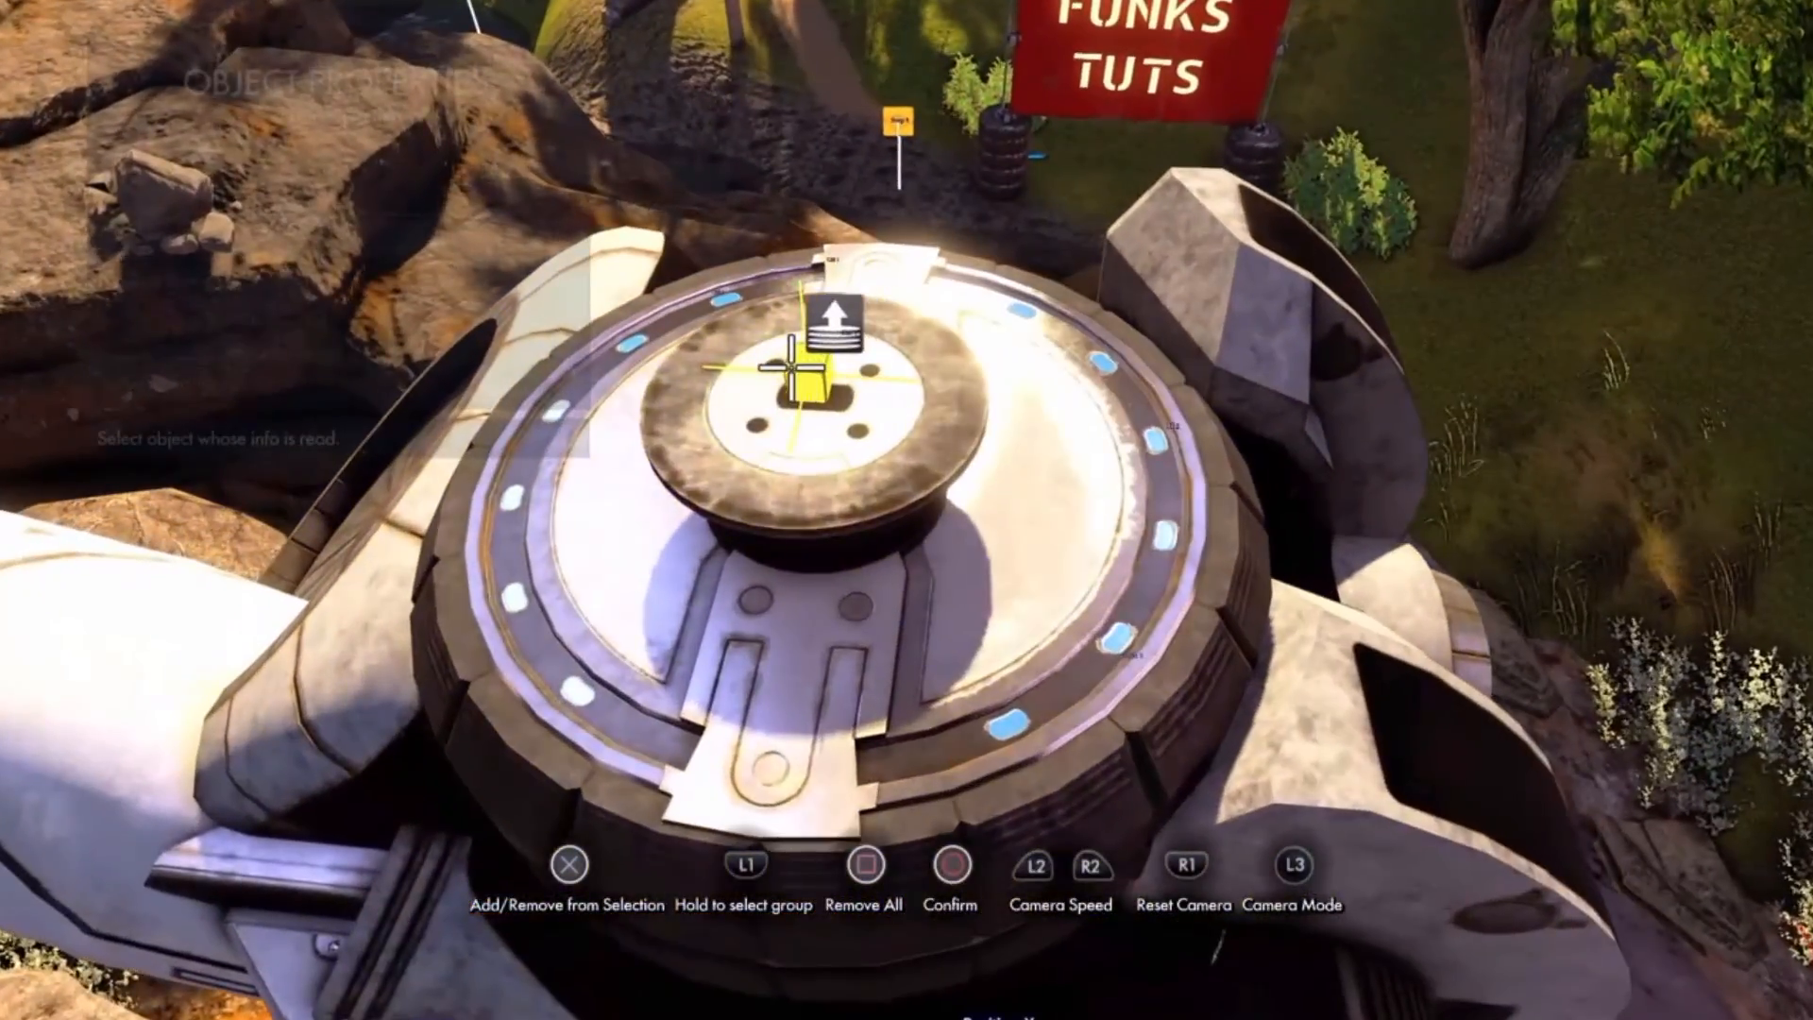
{"action": "left_click", "coordinate": [799, 371]}
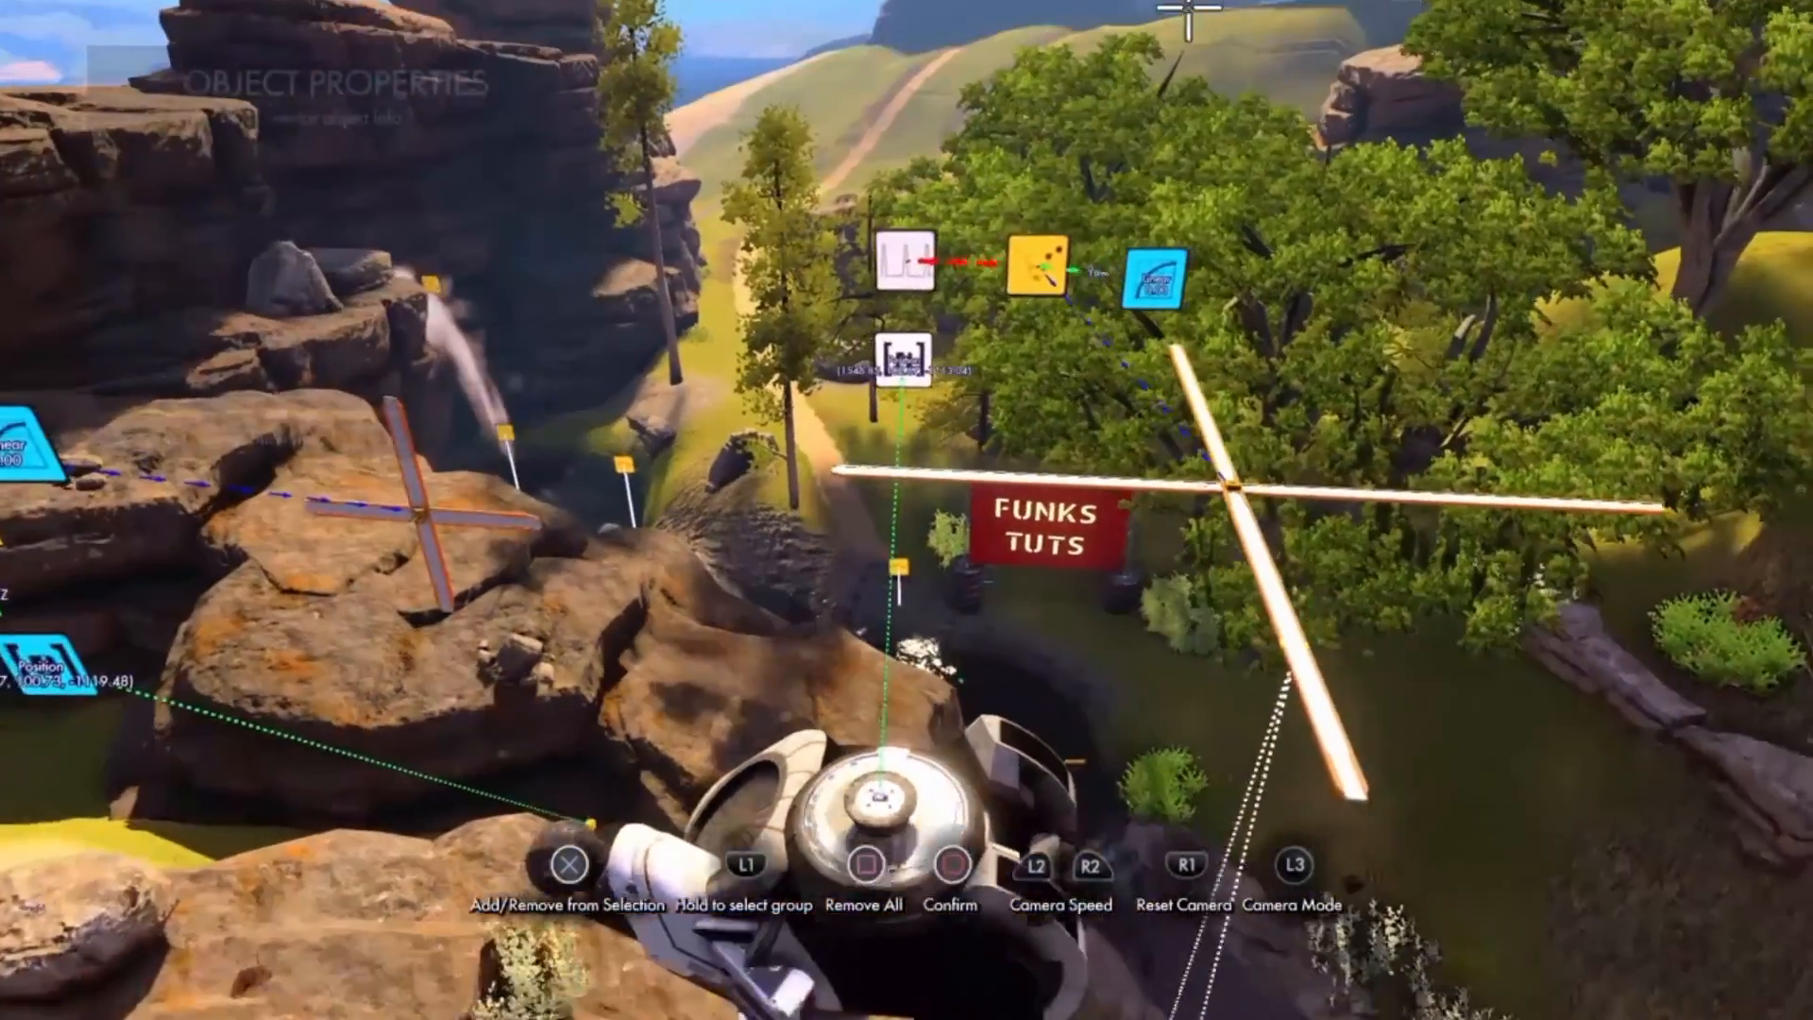
{"action": "key", "text": "Escape"}
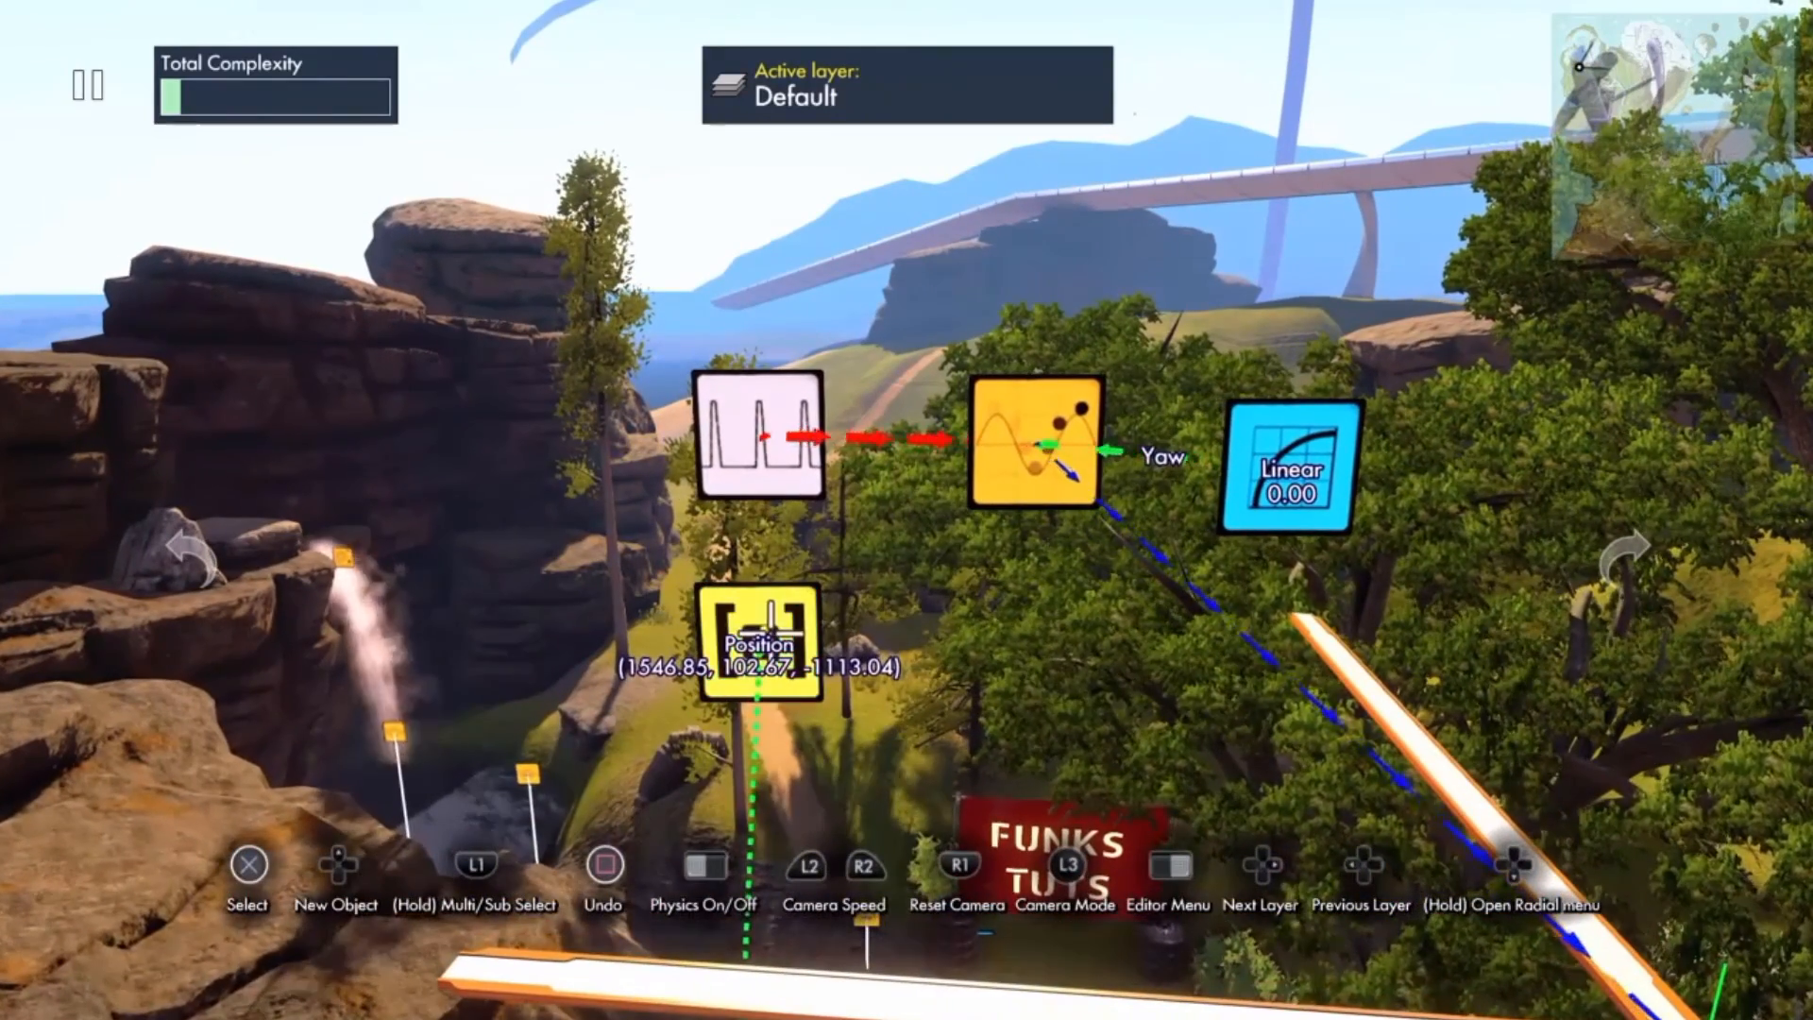
- Switch the flat rotor's object position event to global coordinates by disabling Local under Modify Position
{"action": "left_click", "coordinate": [1059, 456]}
{"action": "key", "text": "Up"}
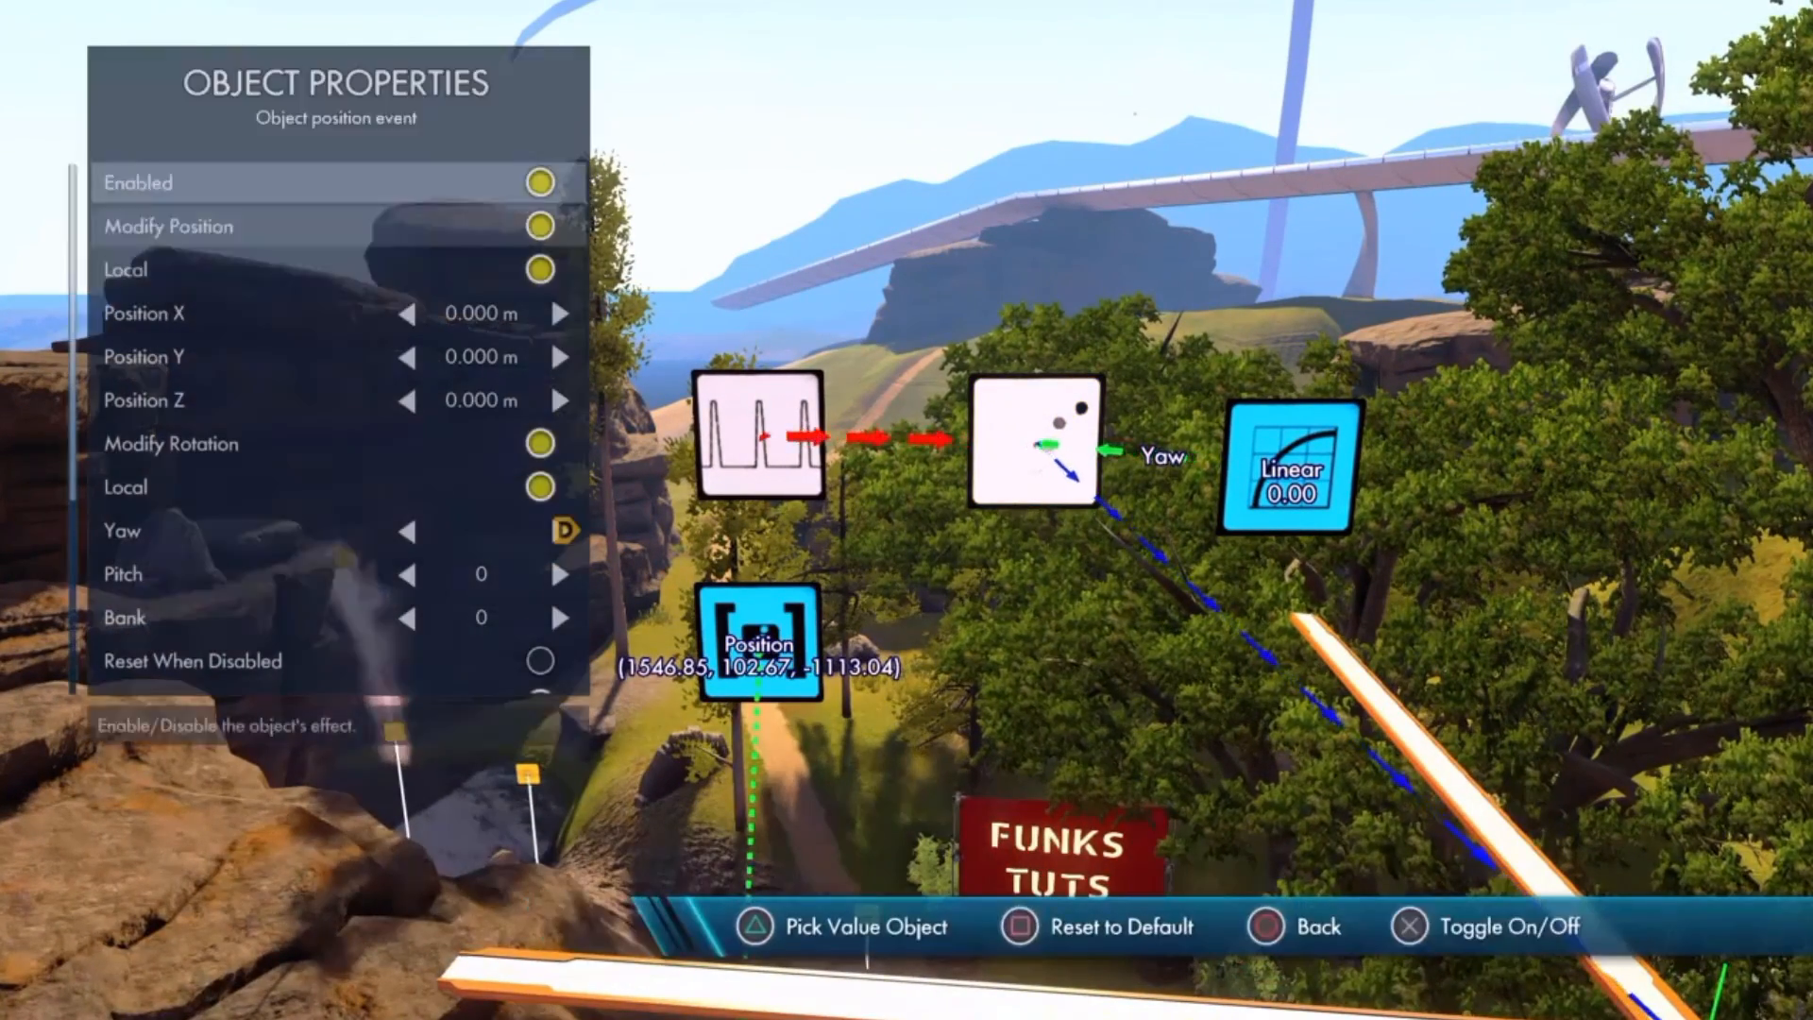
{"action": "key", "text": "Down"}
{"action": "key", "text": "Down"}
{"action": "key", "text": "Down"}
{"action": "key", "text": "Up"}
{"action": "key", "text": "Return"}
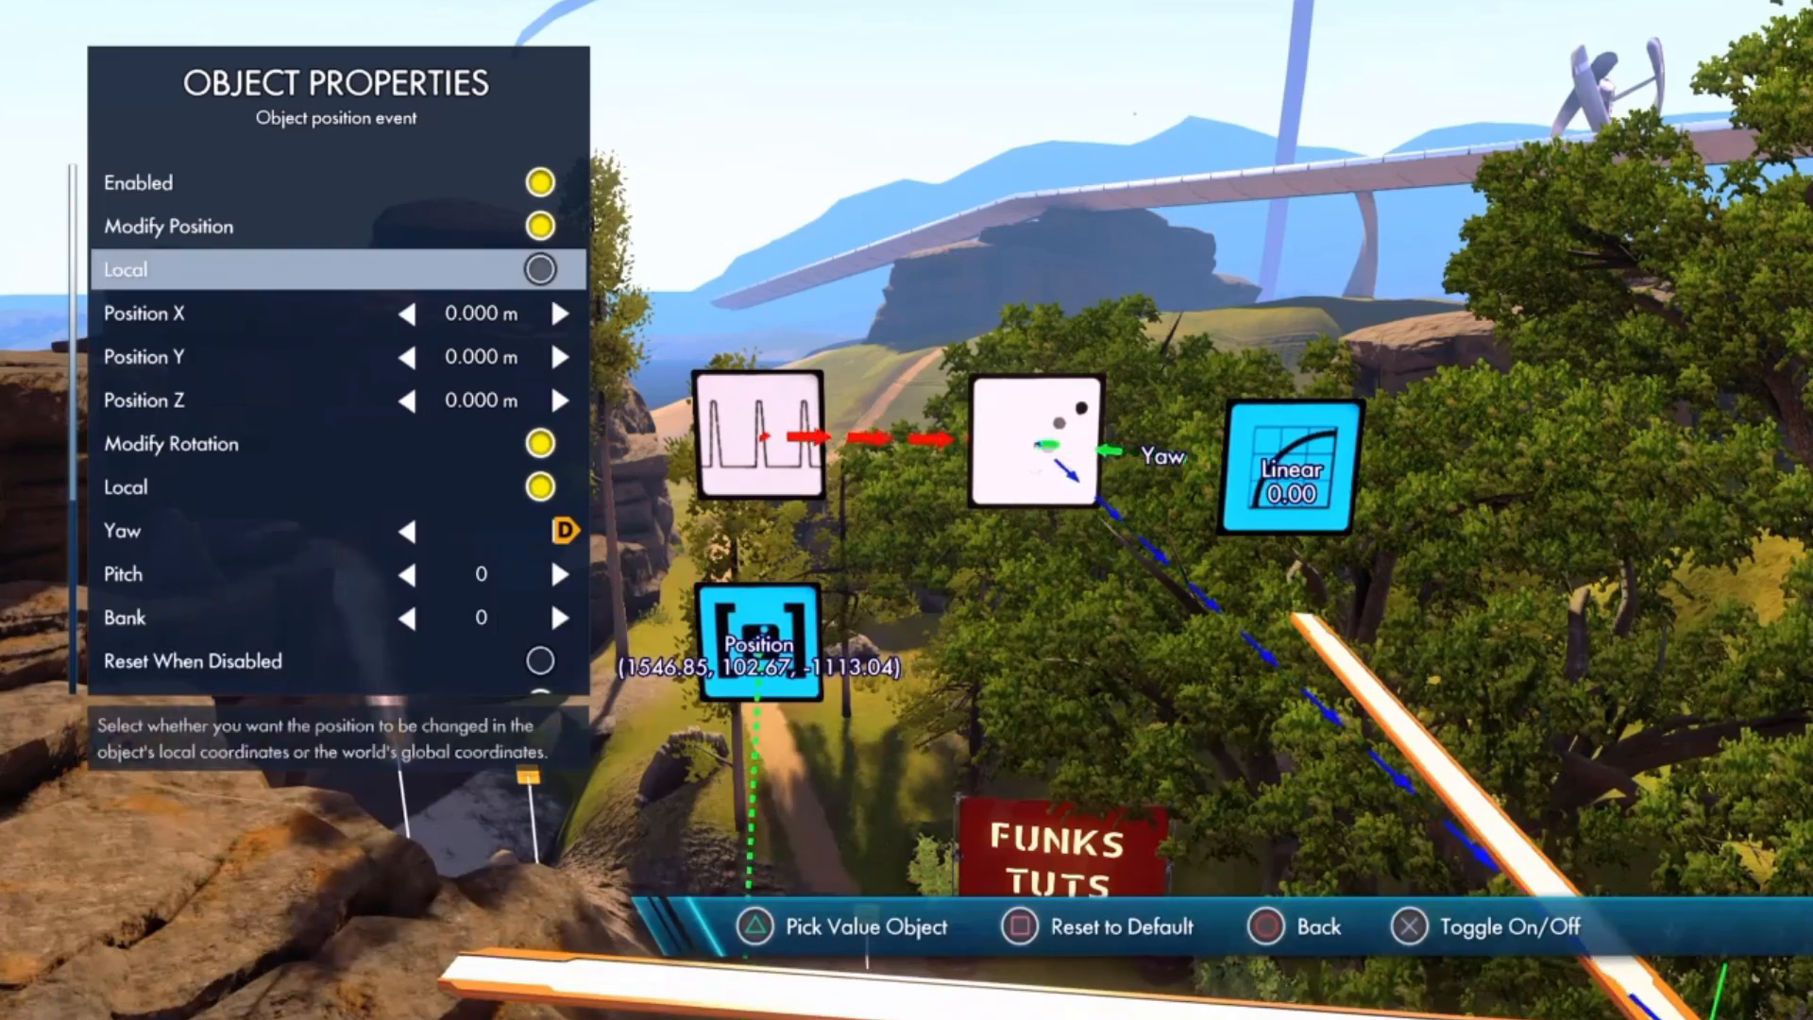
- Link Position X, Y and Z of the flat rotor's position event to the vector object info tracking the hub marker
{"action": "key", "text": "Down"}
{"action": "key", "text": "y"}
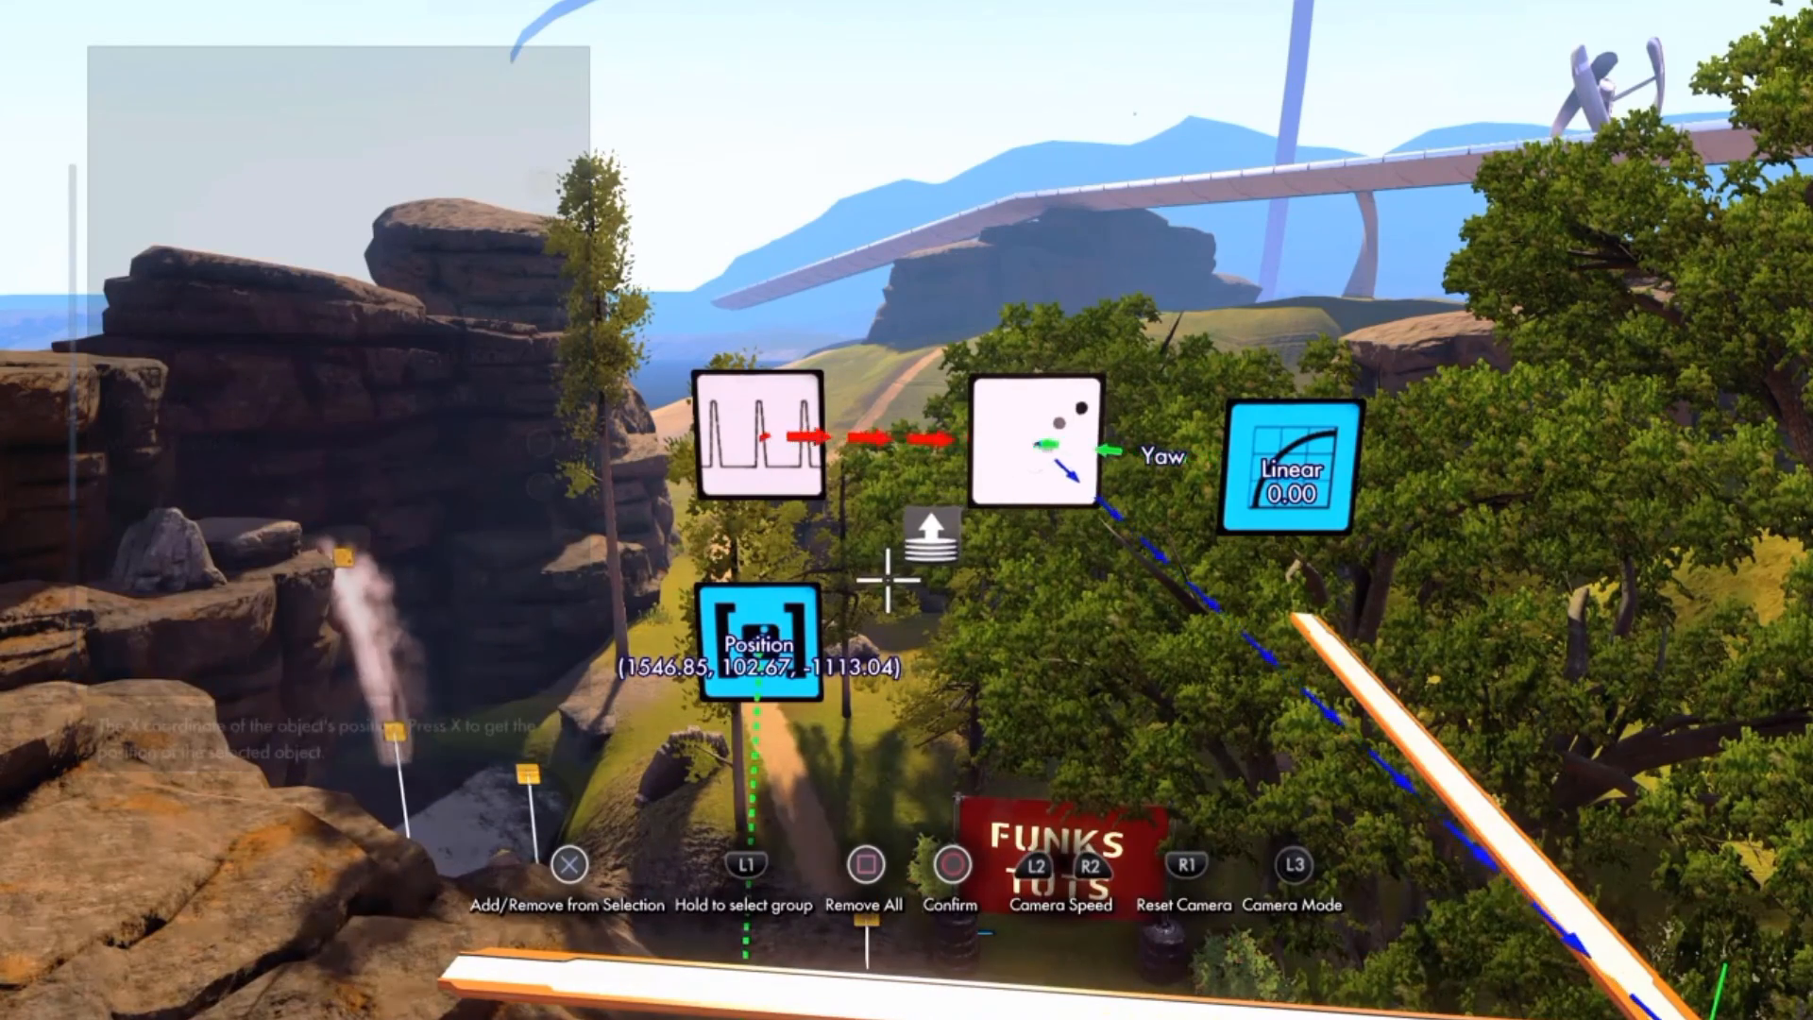
{"action": "key", "text": "Return"}
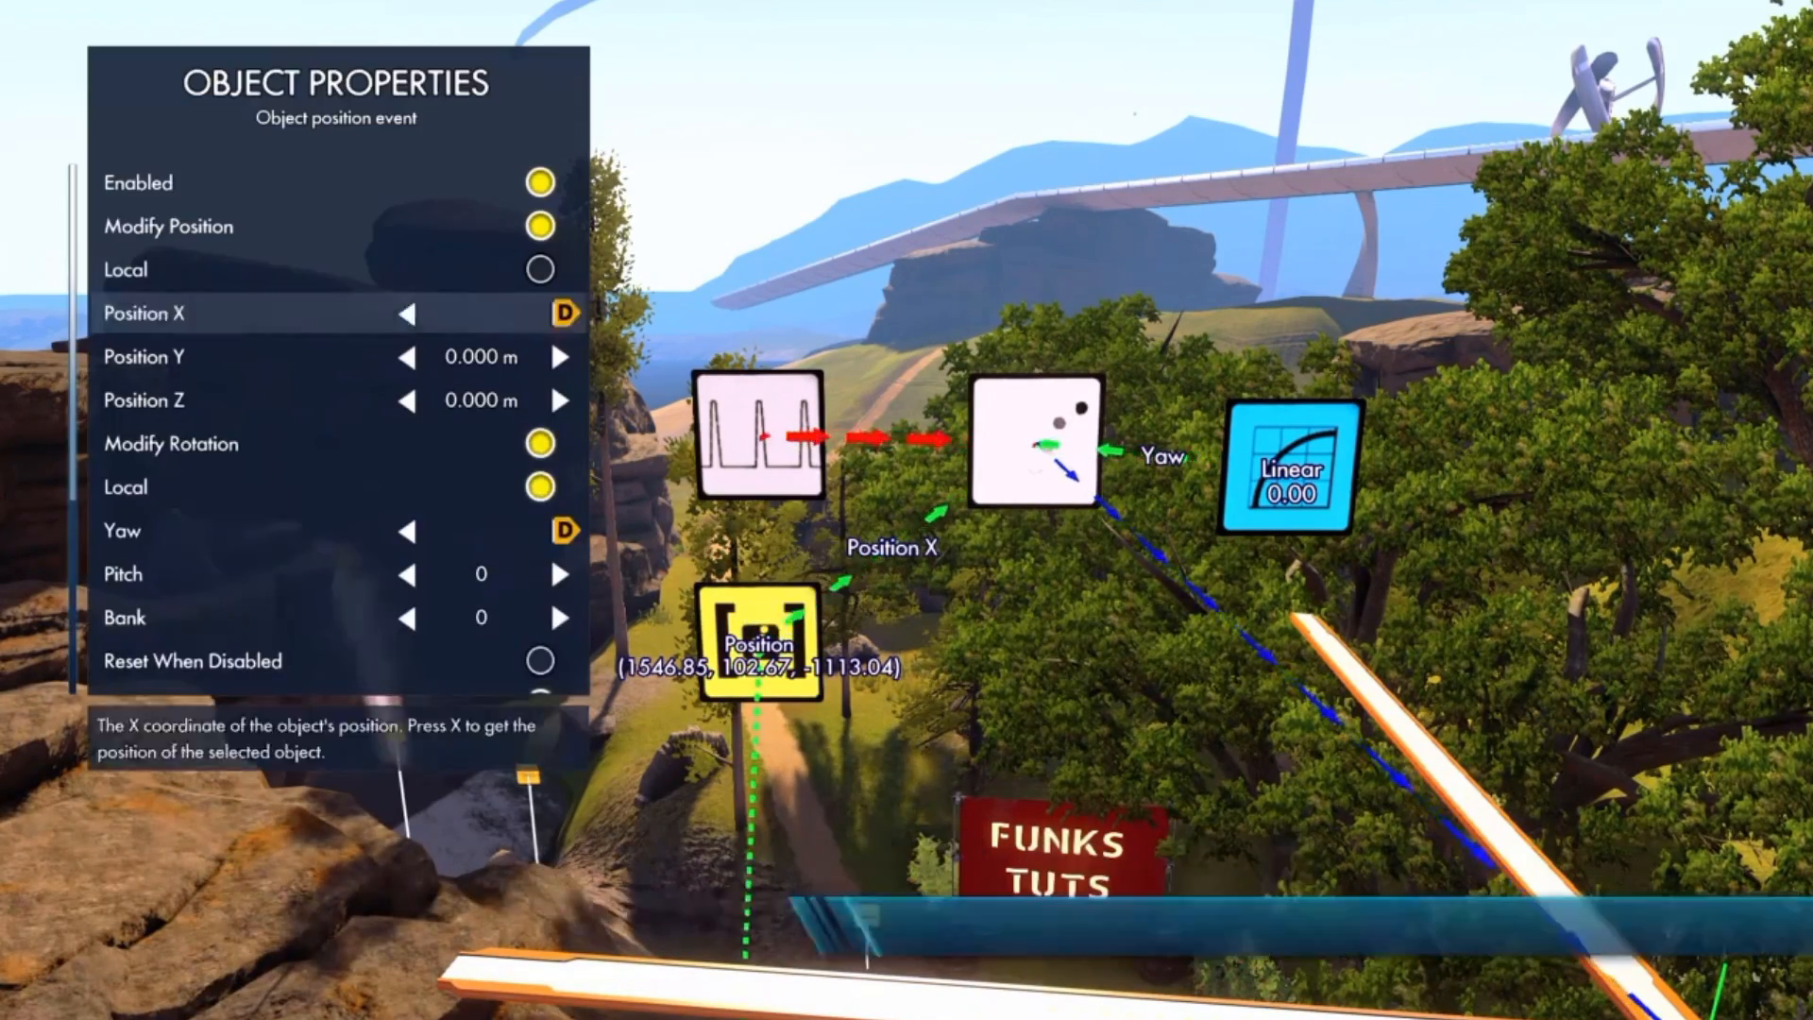
{"action": "key", "text": "Down"}
{"action": "key", "text": "y"}
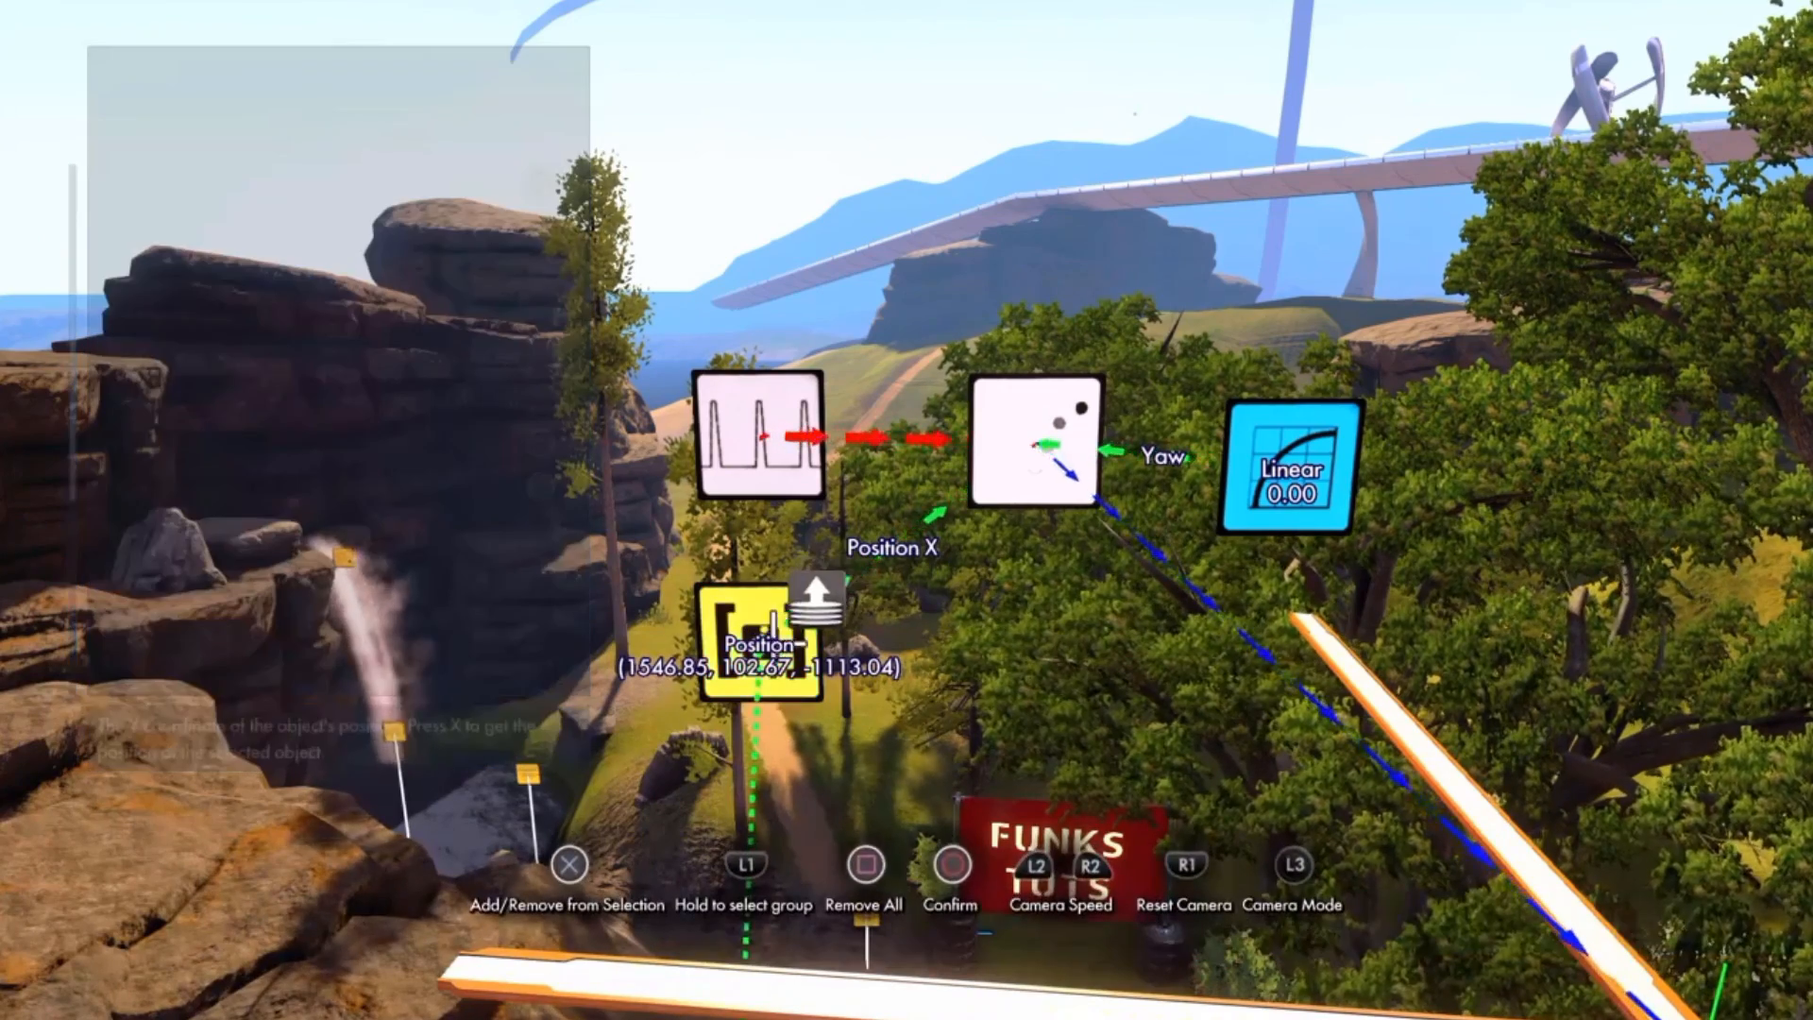
{"action": "key", "text": "Return"}
{"action": "key", "text": "Down"}
{"action": "key", "text": "y"}
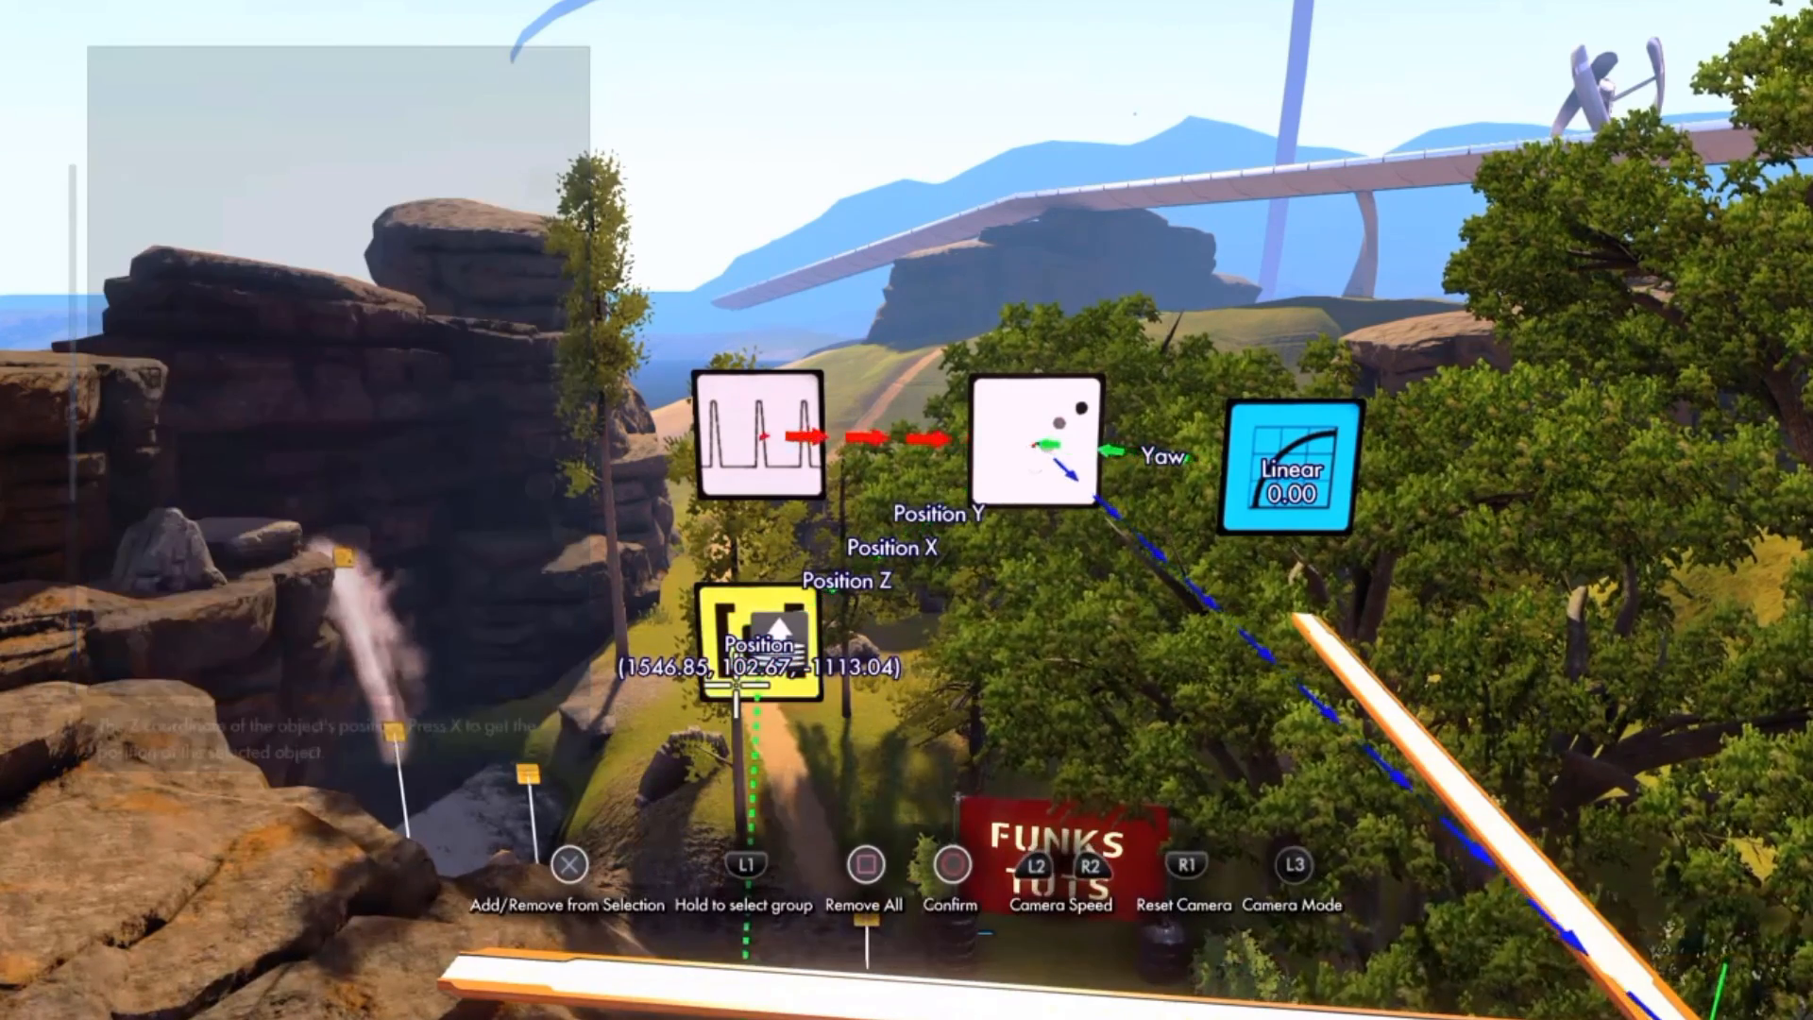
{"action": "key", "text": "Return"}
{"action": "key", "text": "Escape"}
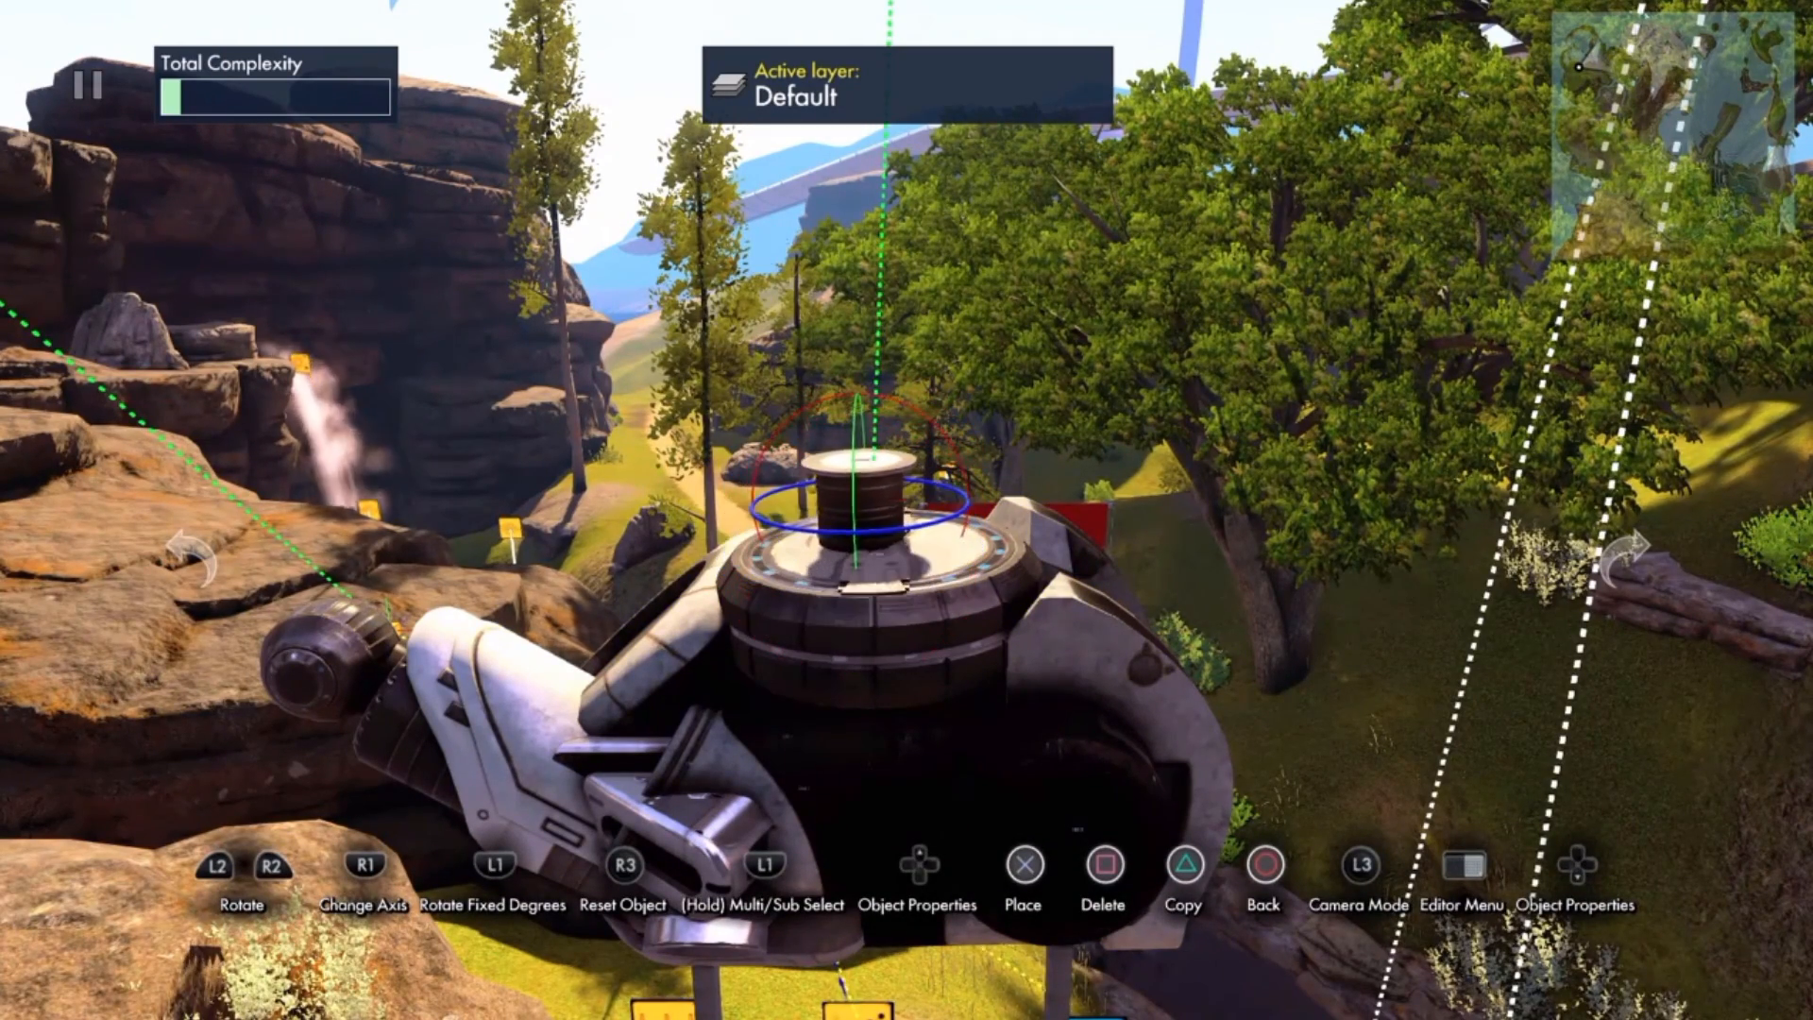
- Place the selected marker object in the helicopter's top hub and run the physics to test the rotors
{"action": "key", "text": "Return"}
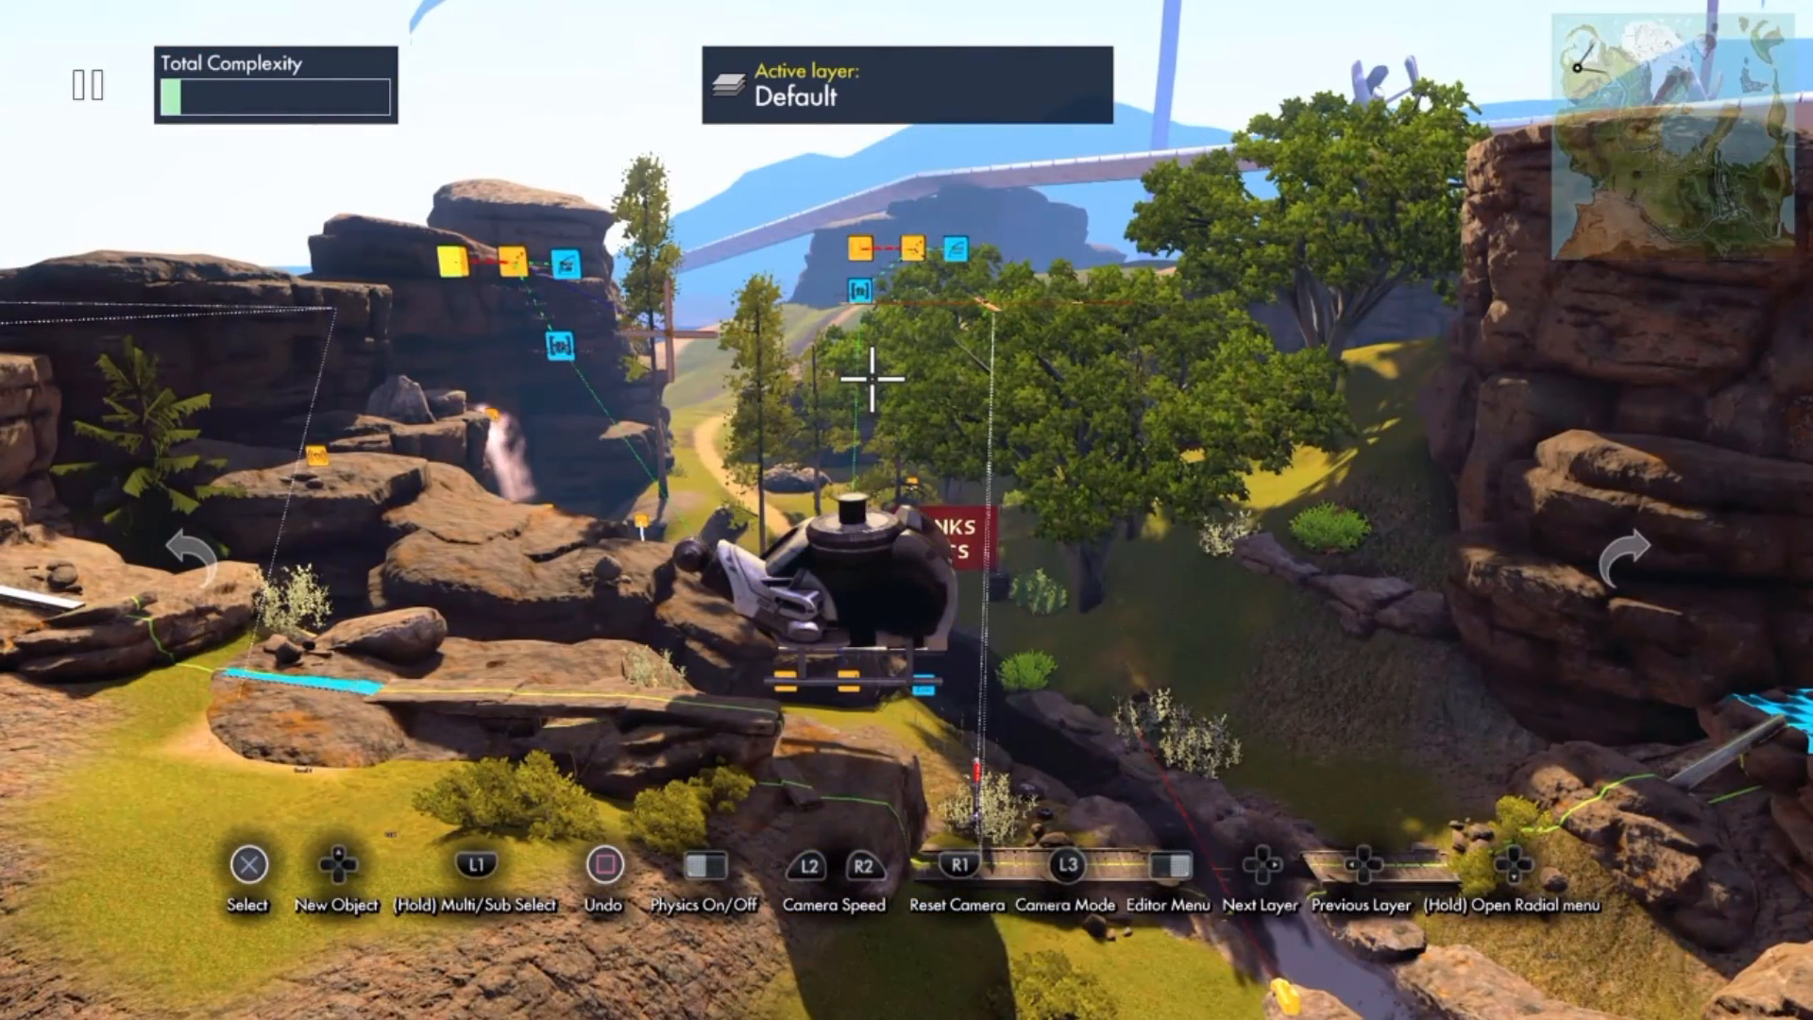
{"action": "key", "text": "space"}
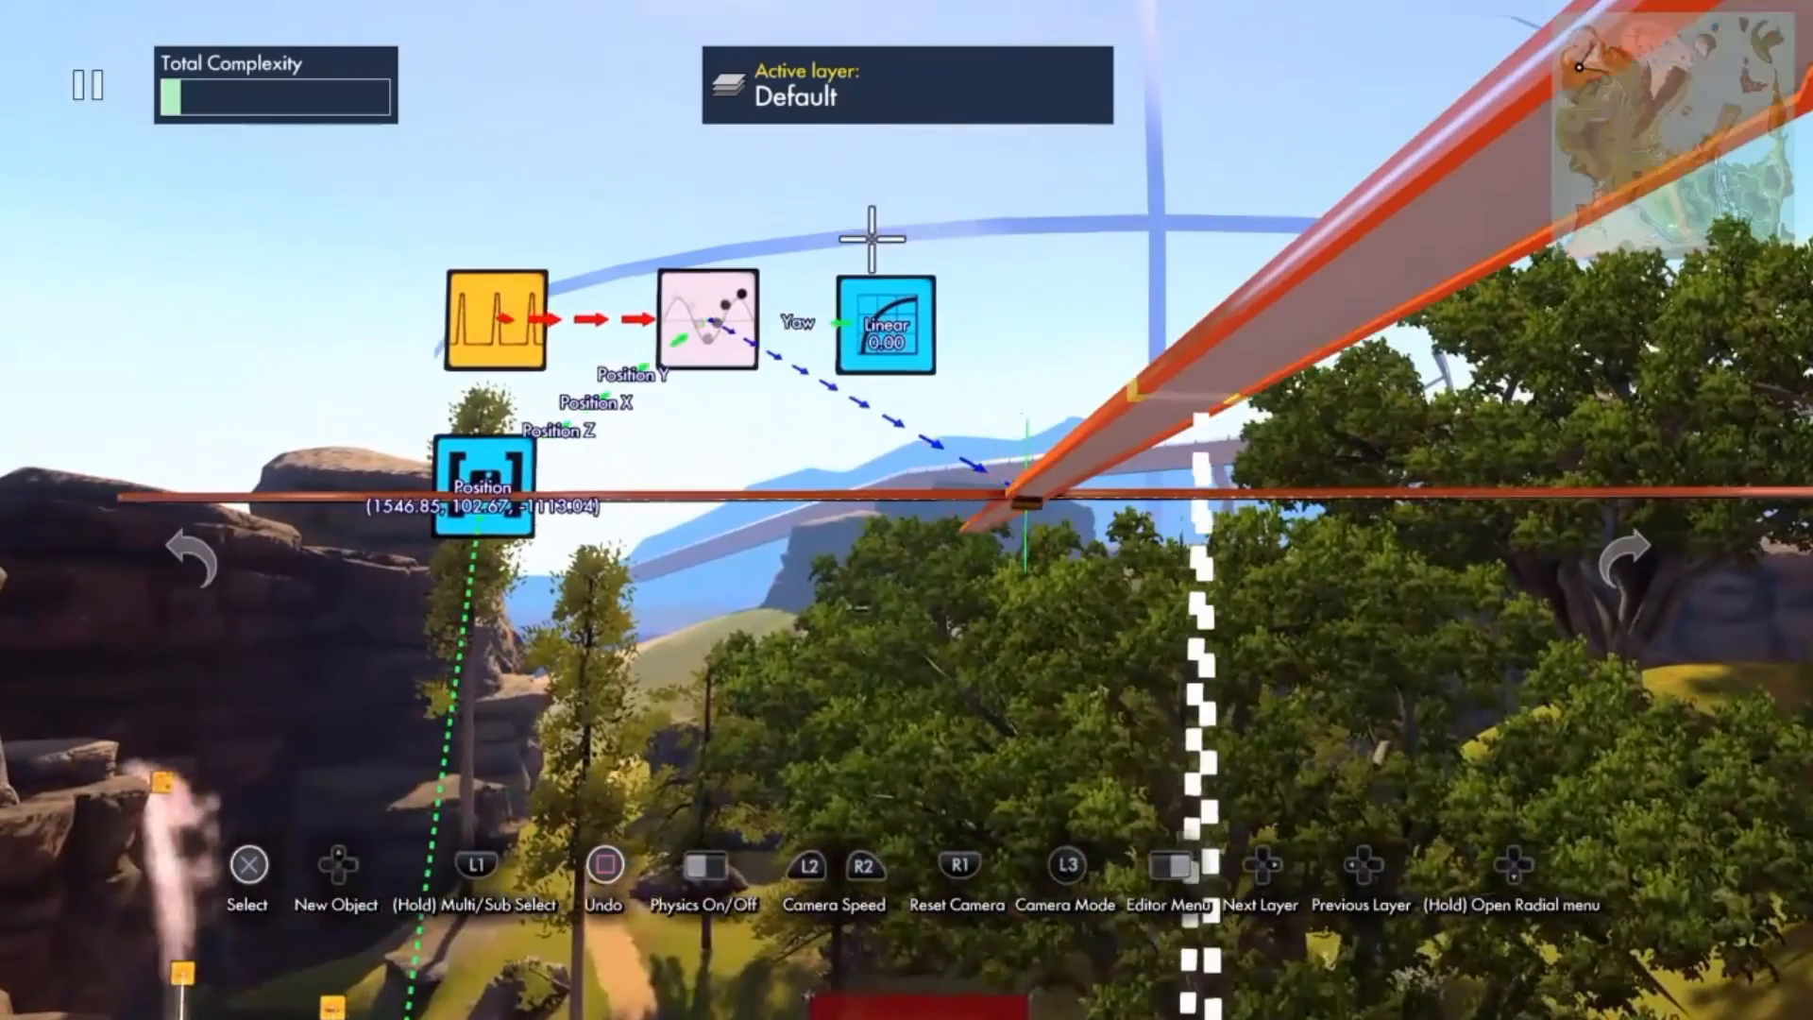
- Check the Local position setting of the flat rotor's object position event, and run the physics to test the rotors' placement
{"action": "left_click", "coordinate": [710, 319]}
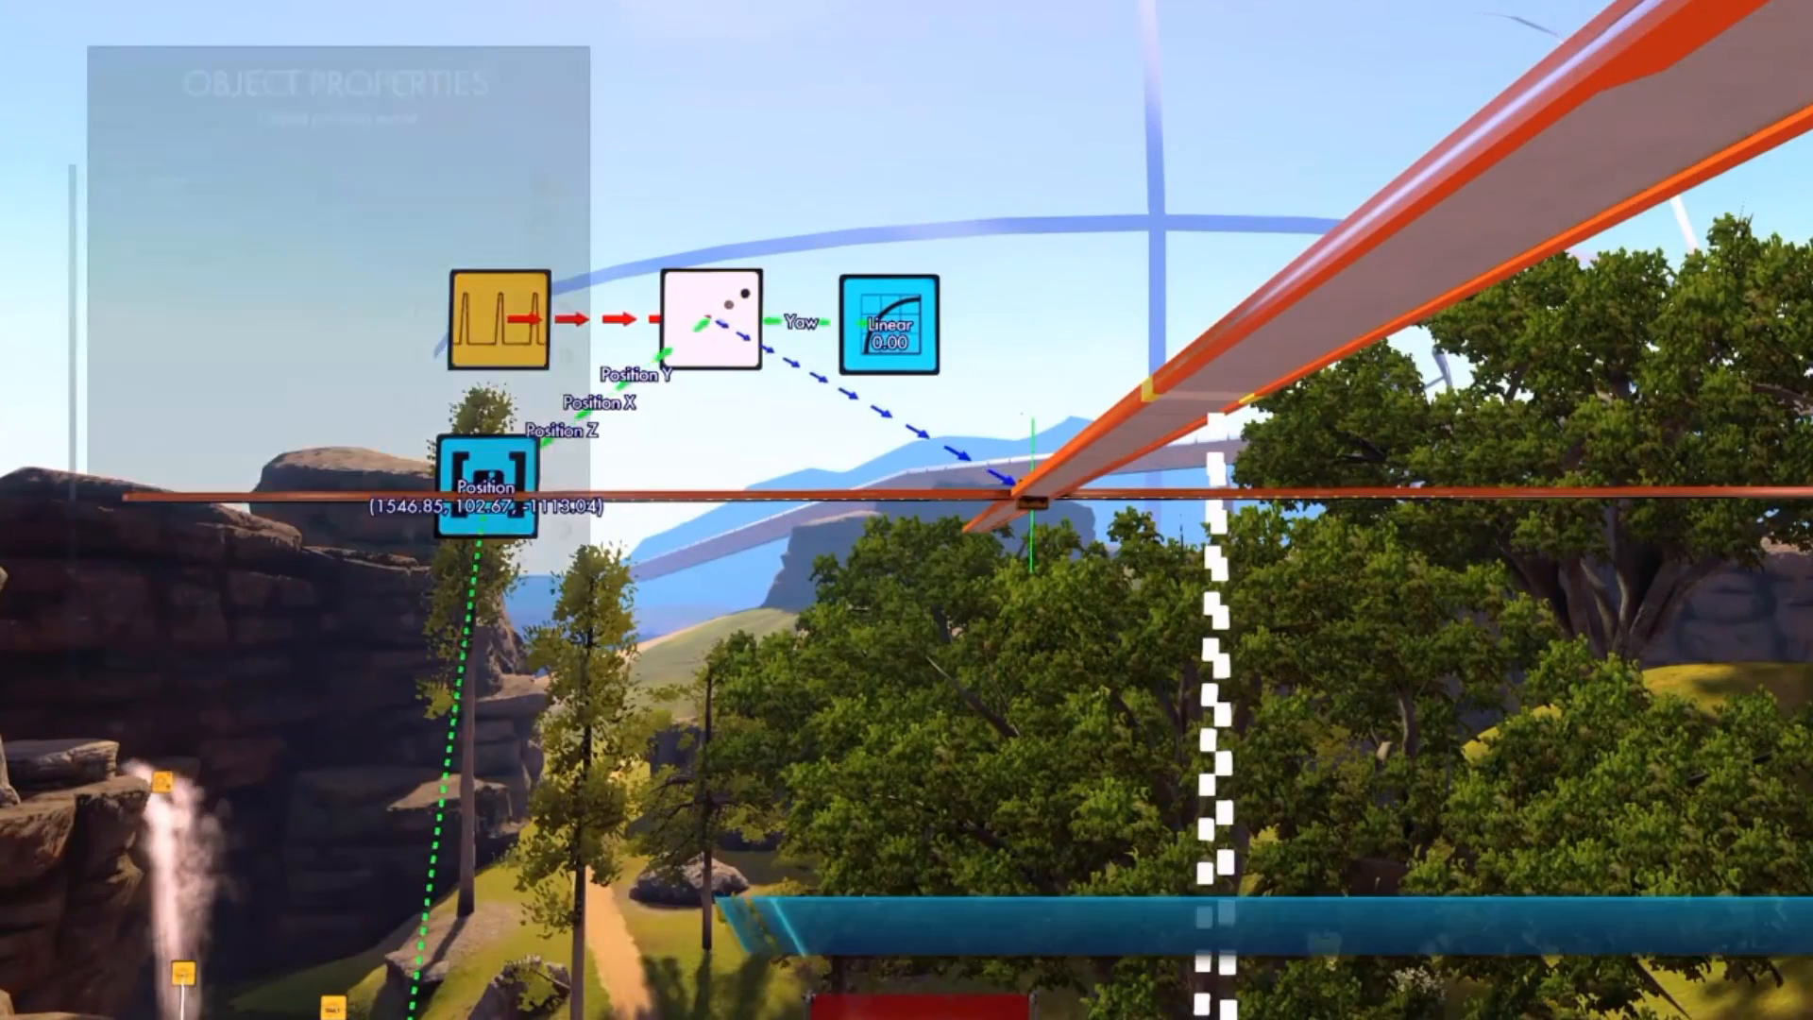
{"action": "key", "text": "Down"}
{"action": "key", "text": "Down"}
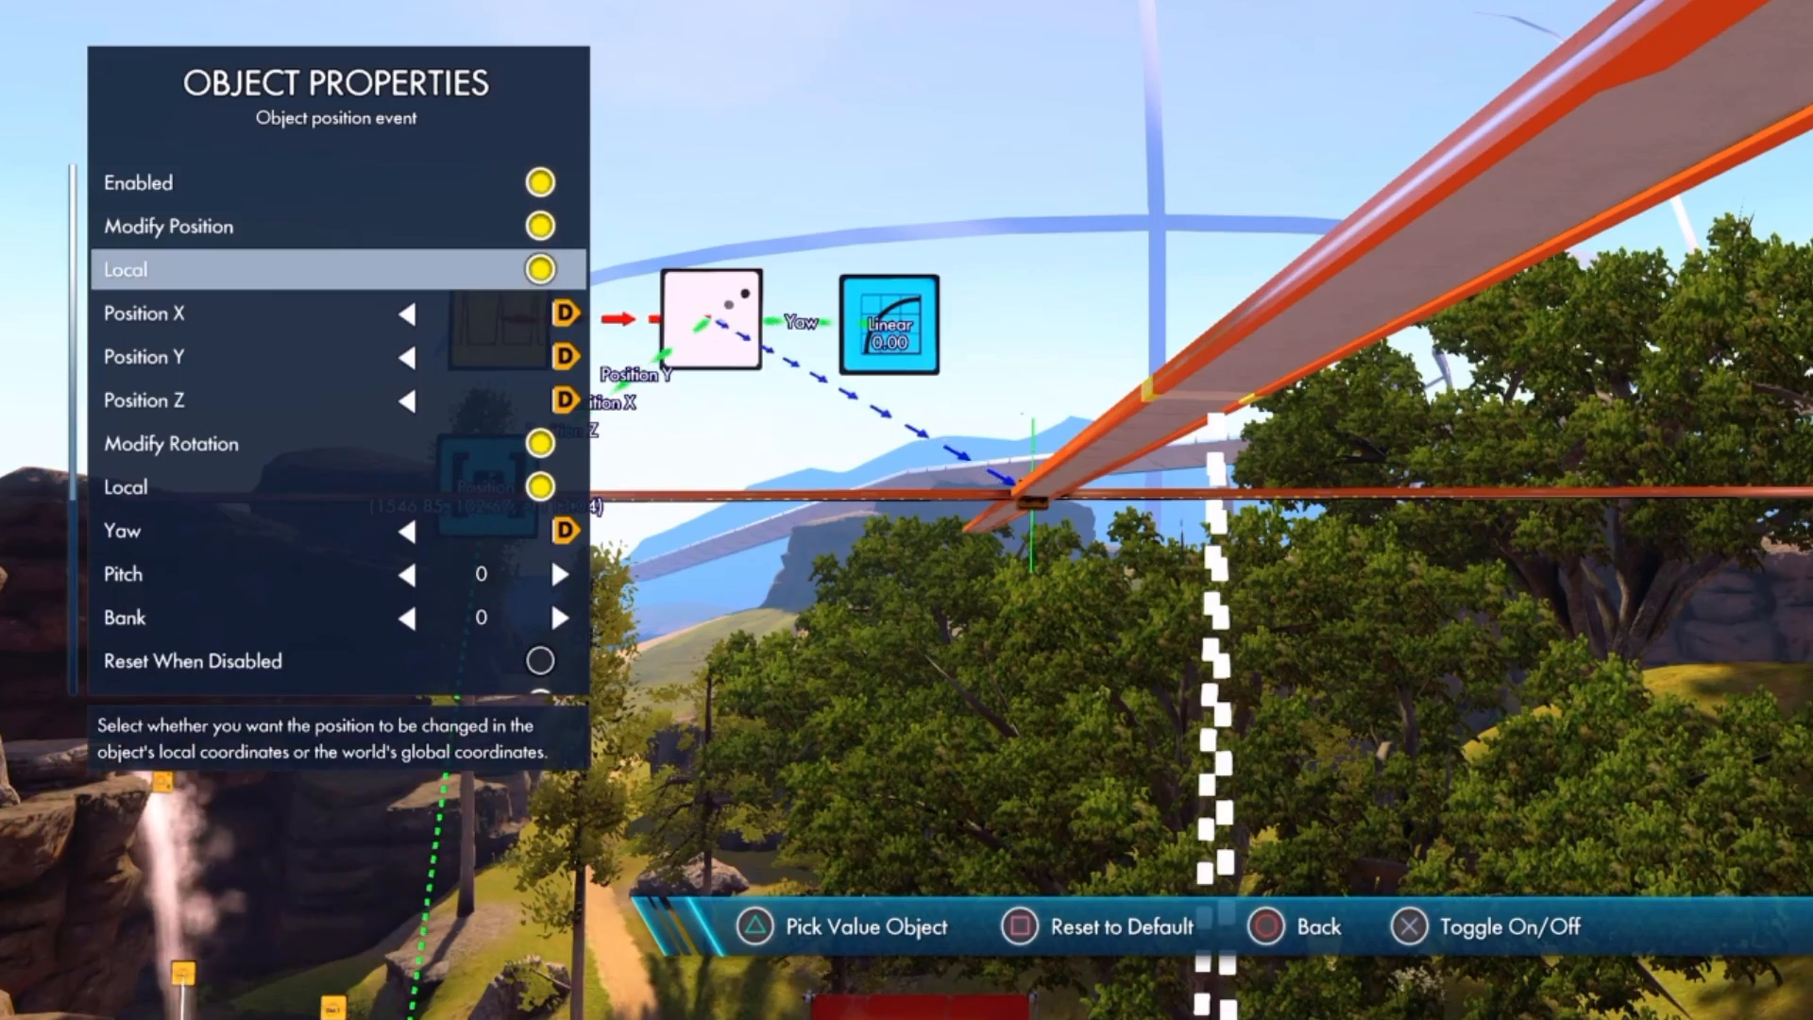
{"action": "key", "text": "Escape"}
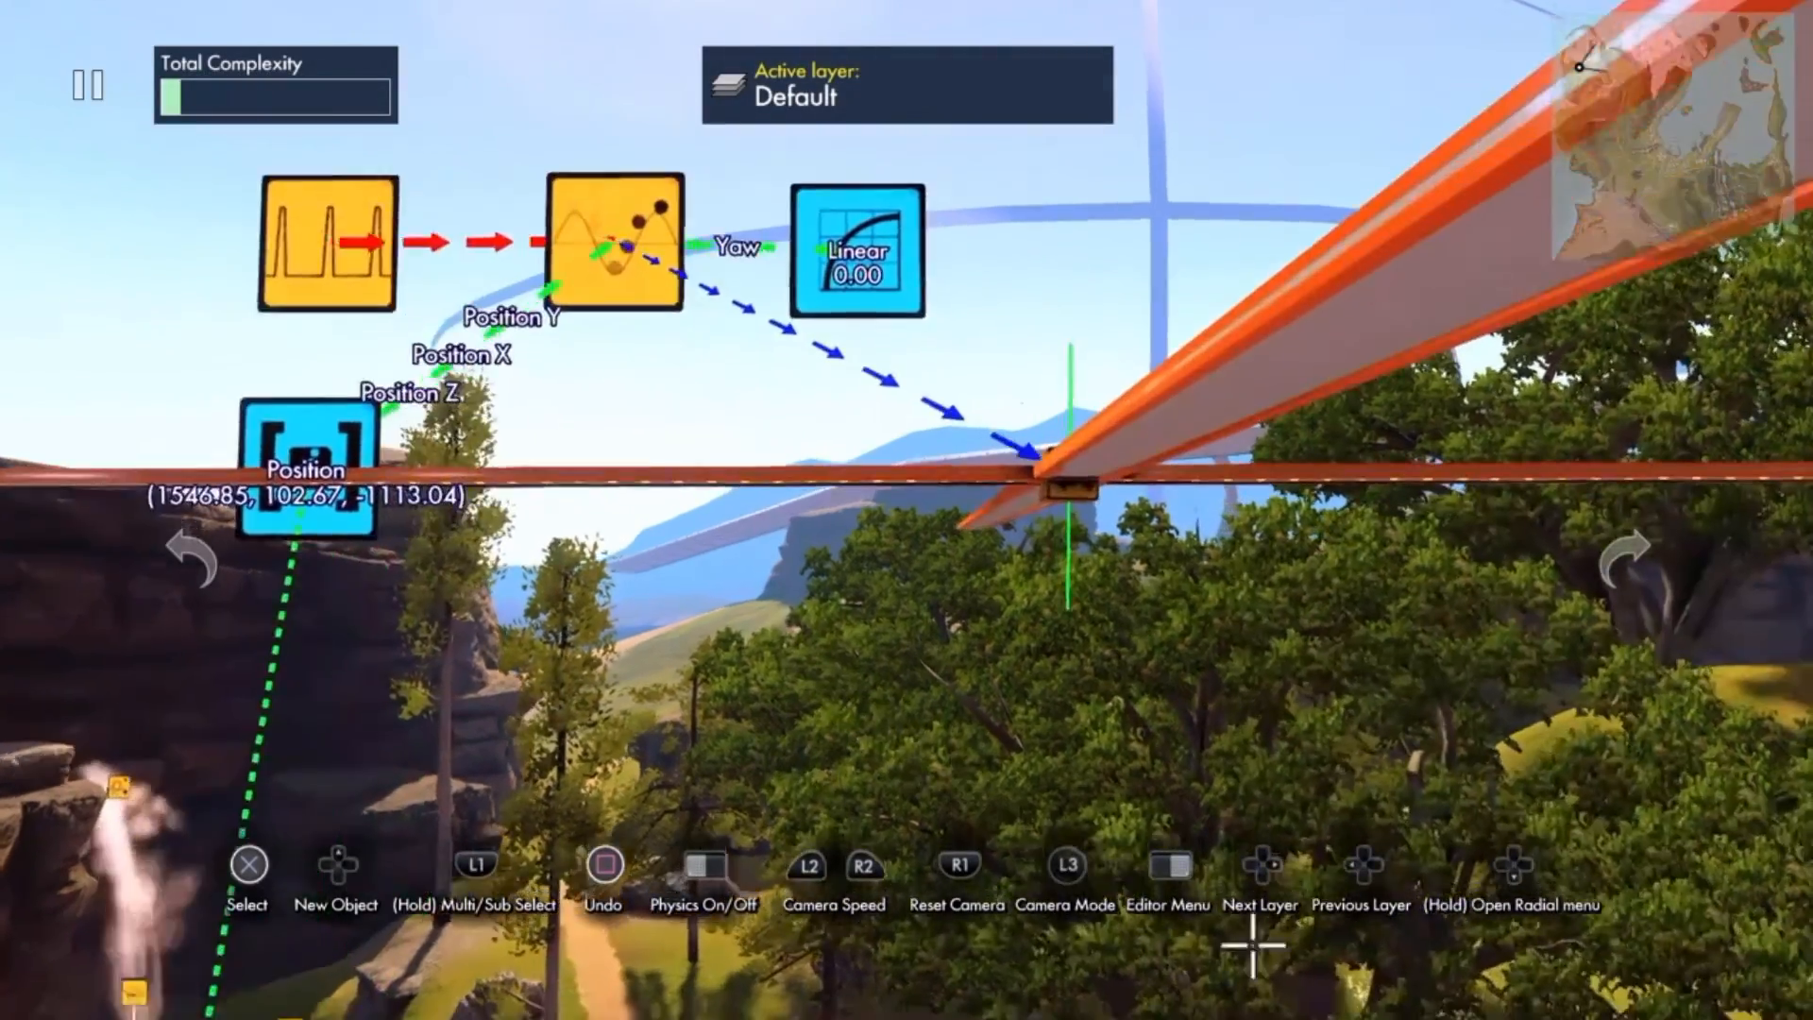
{"action": "key", "text": "space"}
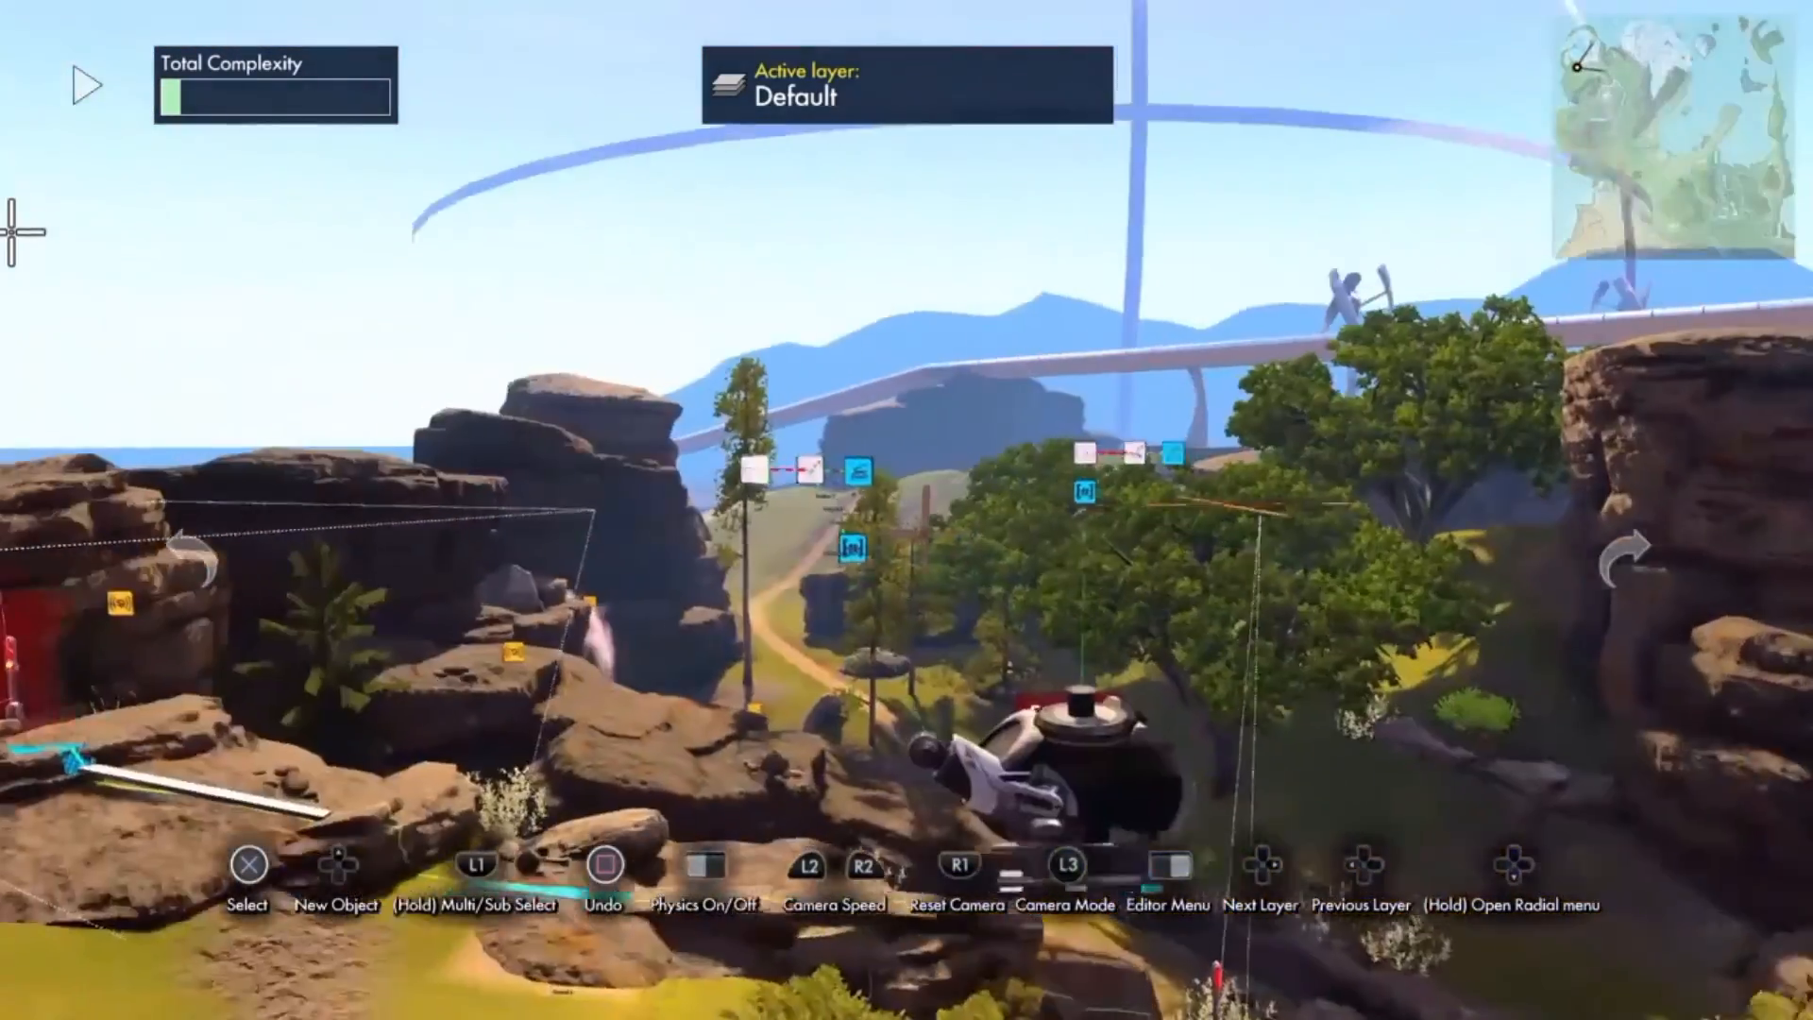
{"action": "key", "text": "space"}
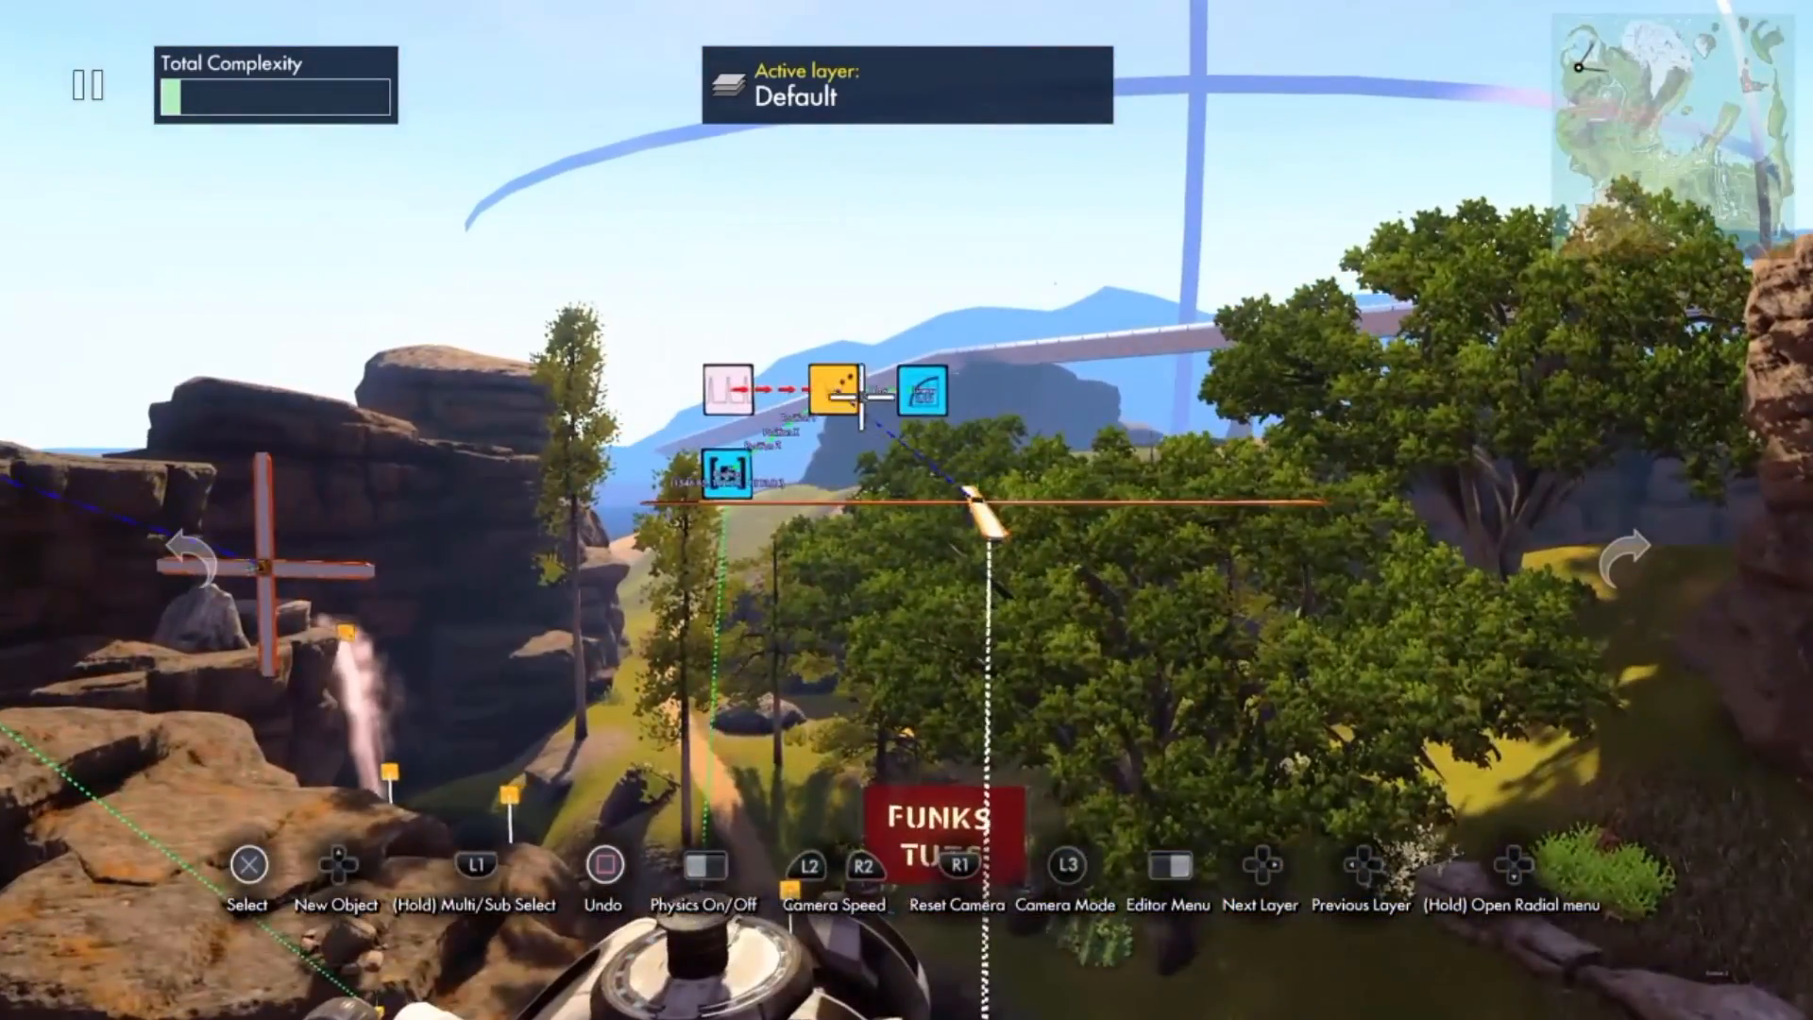
- Turn off the Local position option in the flat rotor's object position event
{"action": "left_click", "coordinate": [862, 396]}
{"action": "key", "text": "Up"}
{"action": "key", "text": "Down"}
{"action": "key", "text": "Down"}
{"action": "key", "text": "Return"}
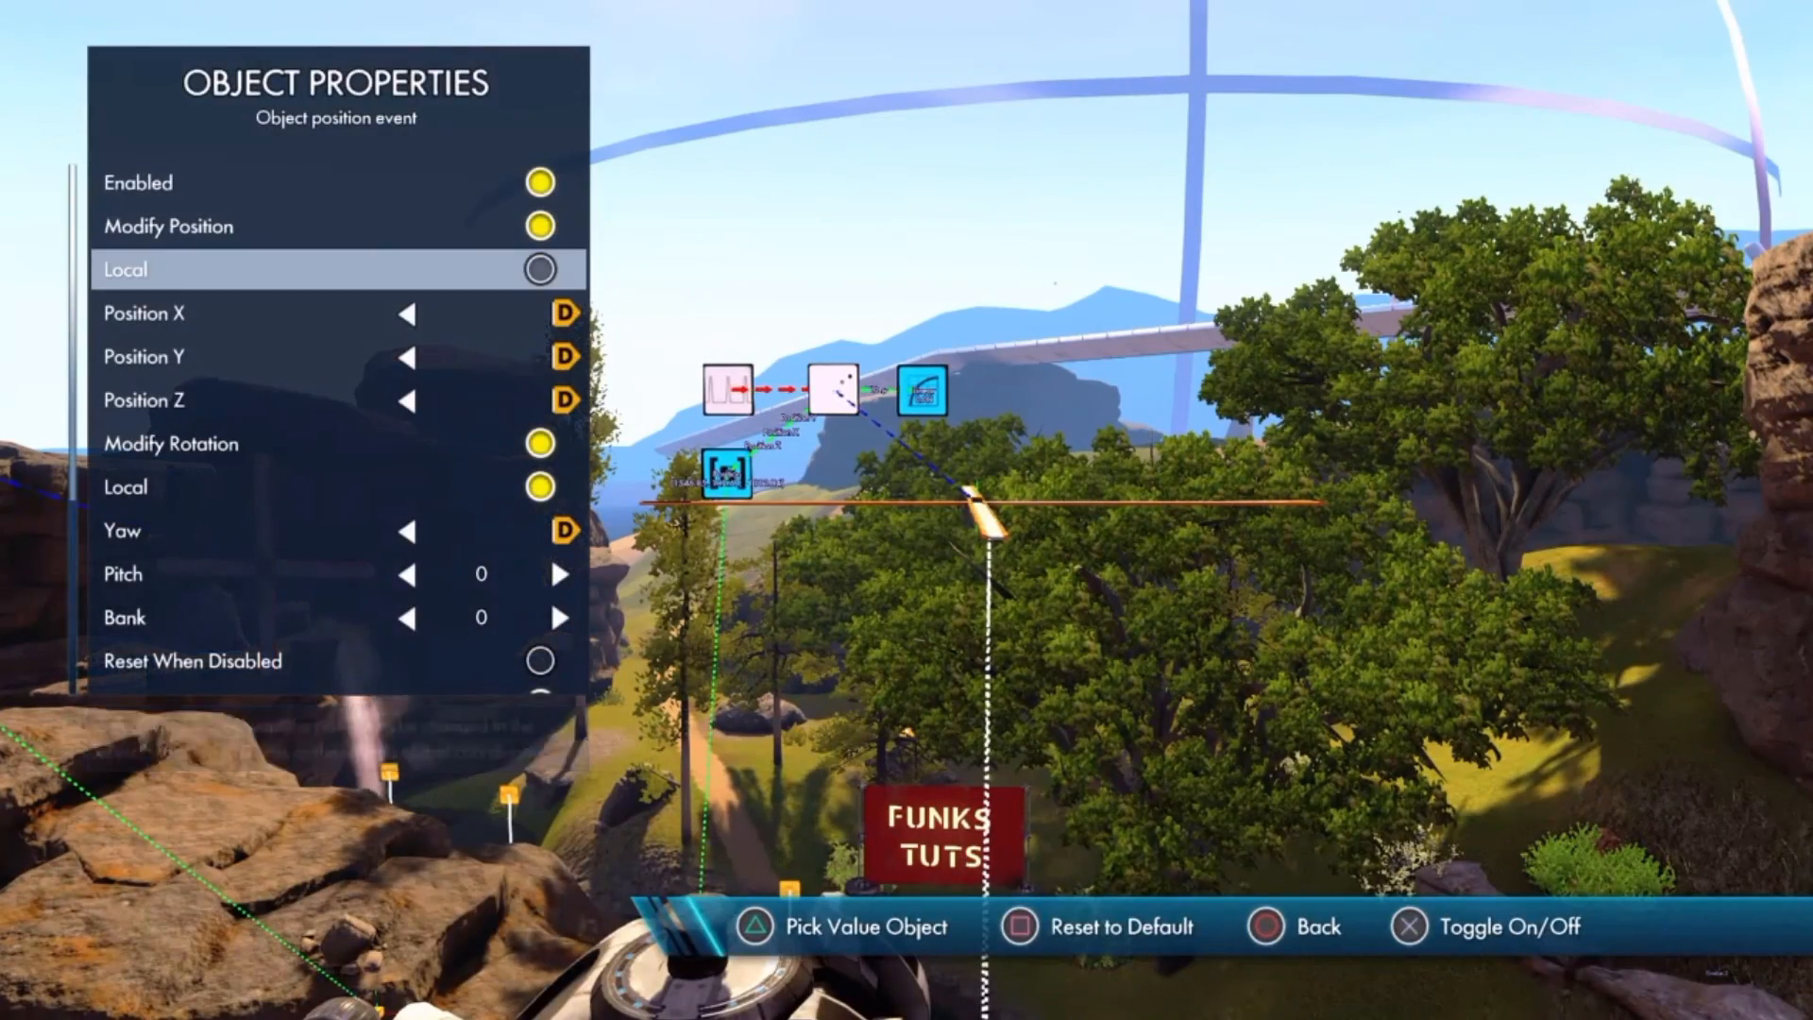
{"action": "key", "text": "Escape"}
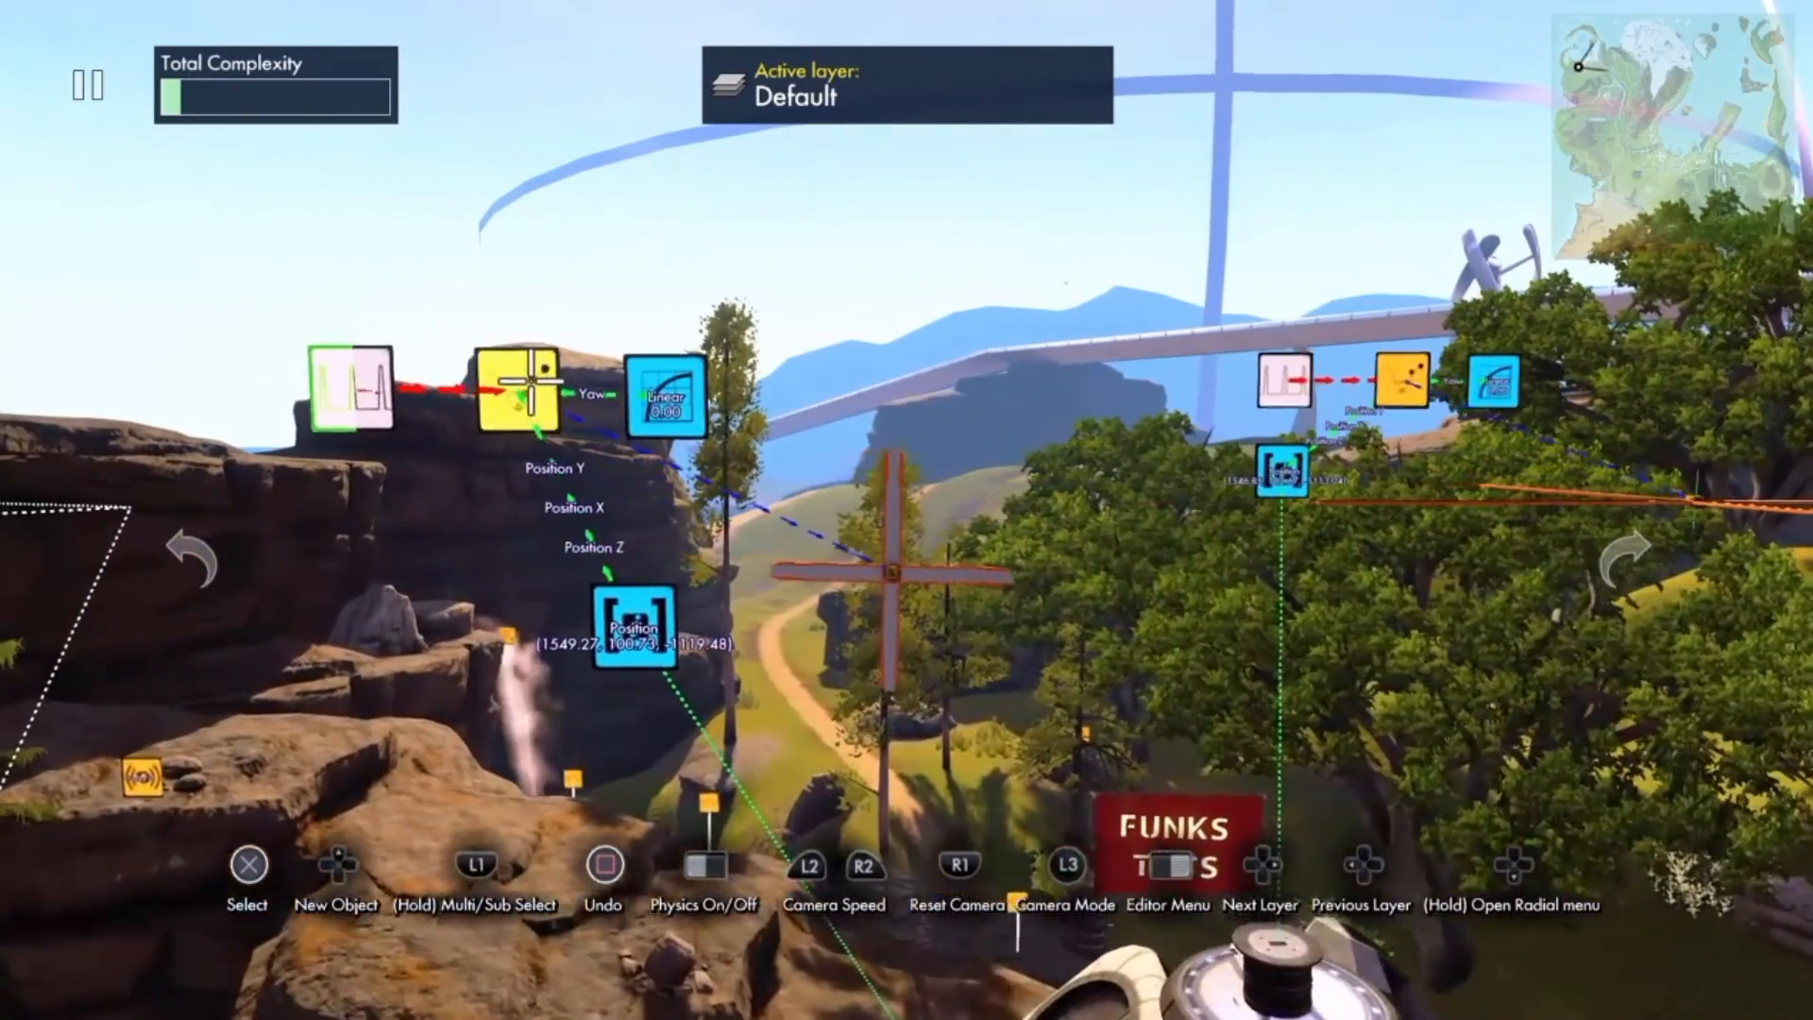
- Review the upright rotor's object position event to compare its Local and linked position settings
{"action": "left_click", "coordinate": [898, 573]}
{"action": "key", "text": "Up"}
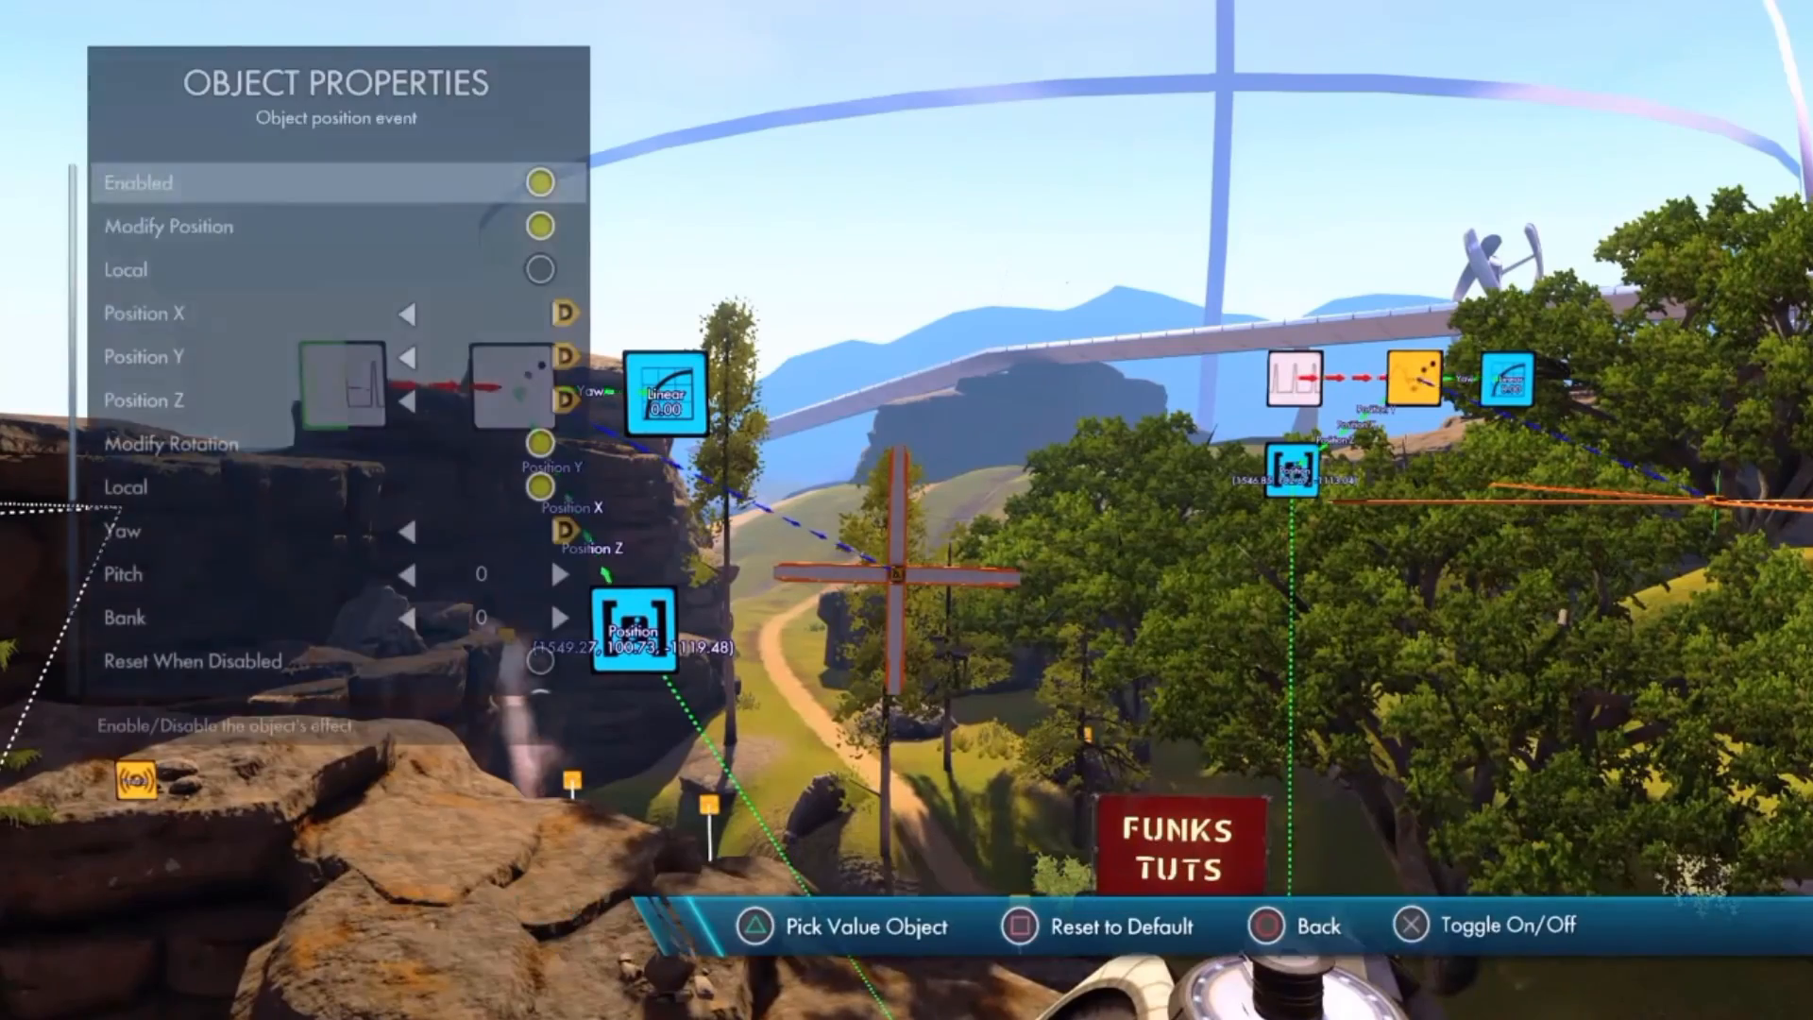
{"action": "key", "text": "Escape"}
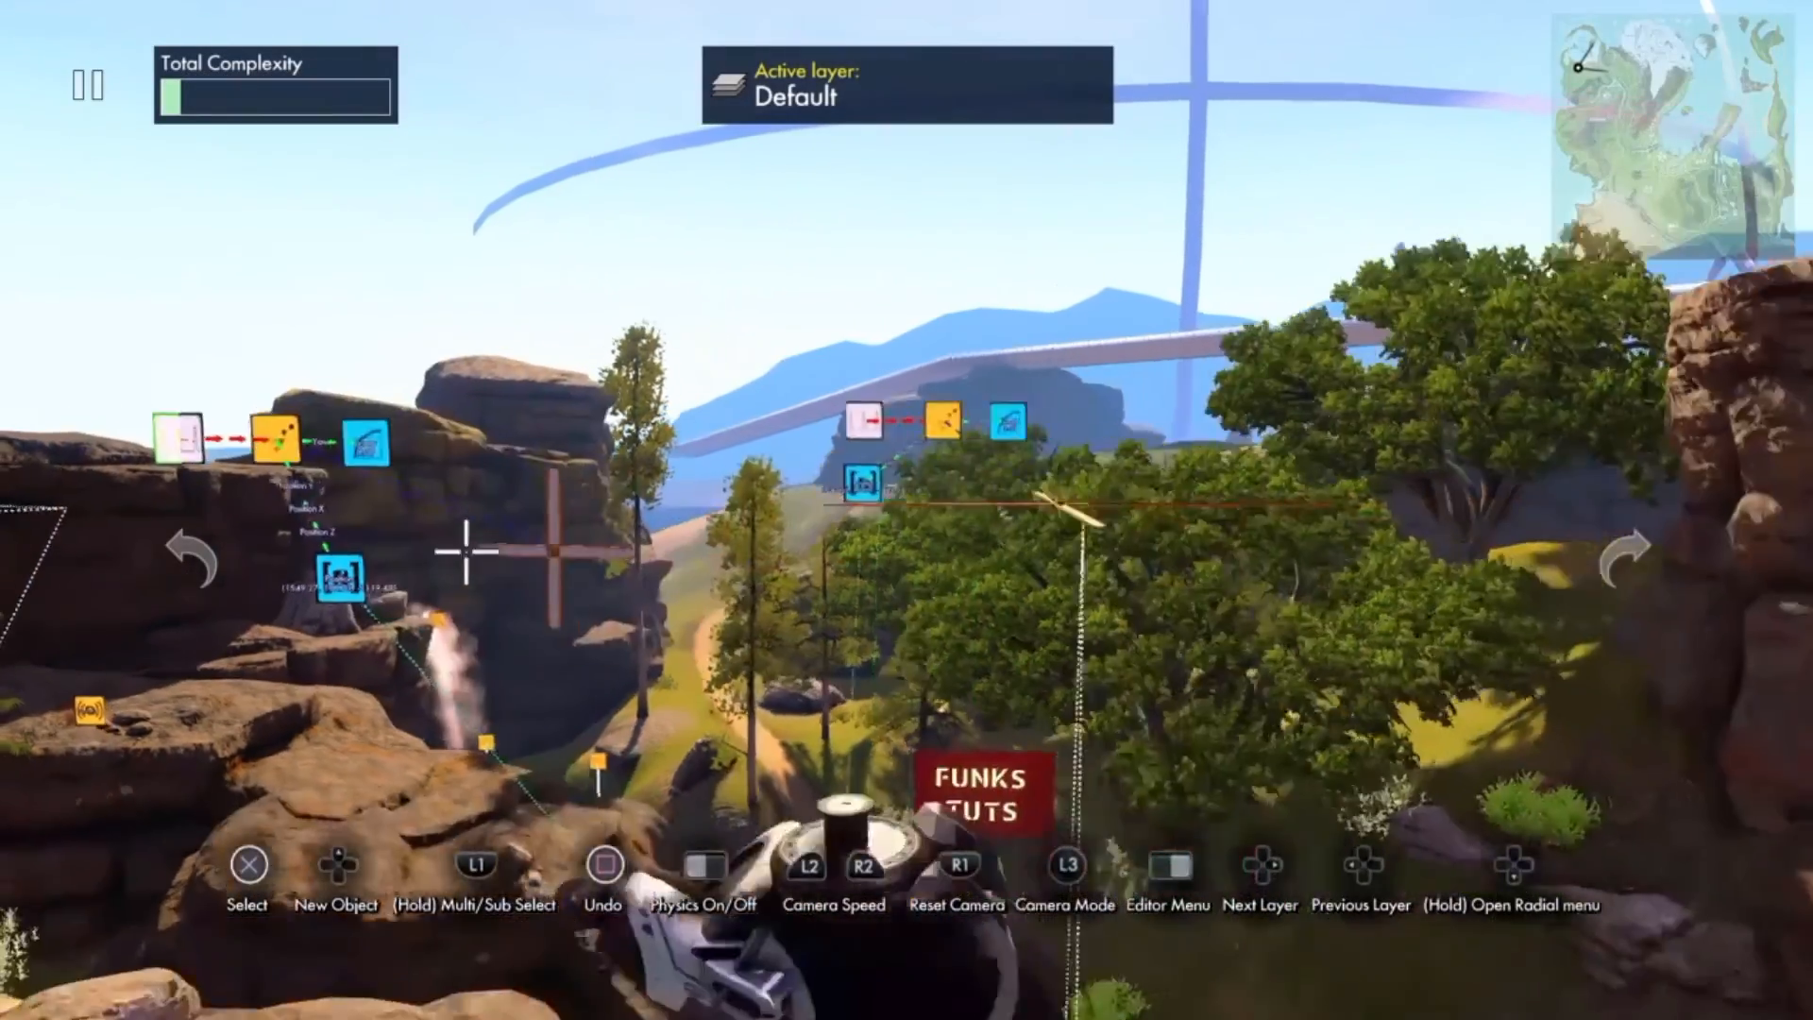